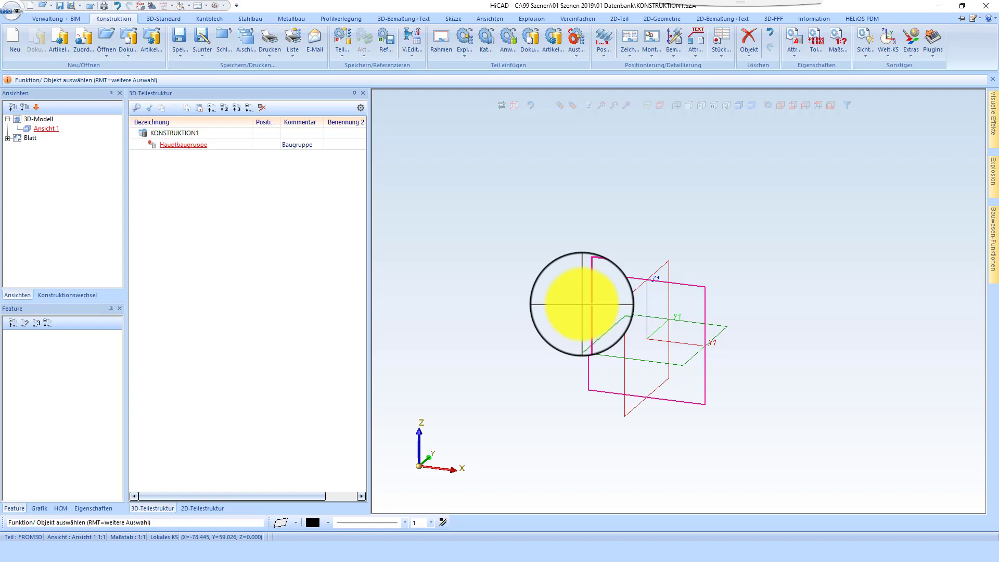
# Step: Switch to HELiOS Desktop to review the existing projects under 05 Webinar and return to HiCAD
pyautogui.click(54, 15)
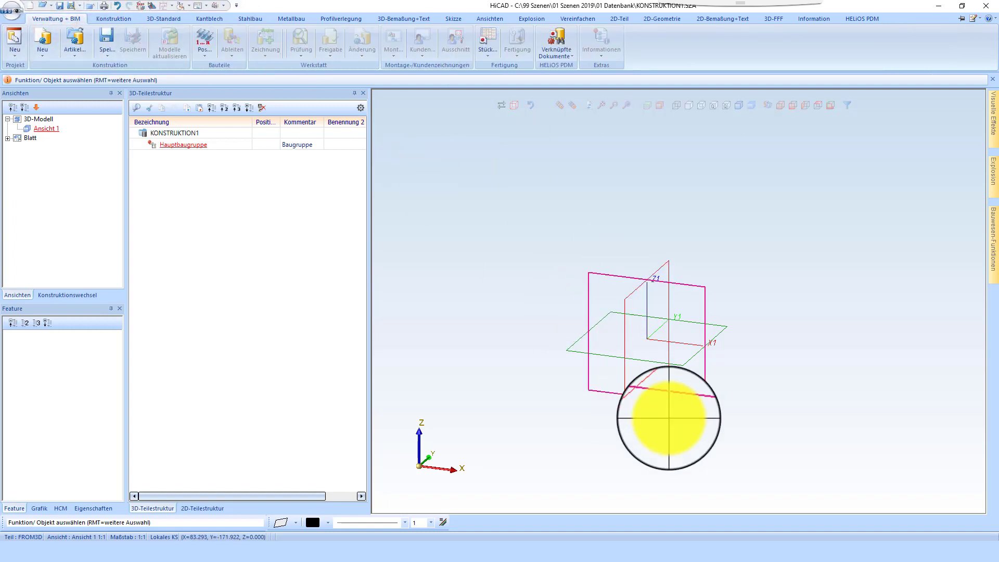
pyautogui.click(395, 553)
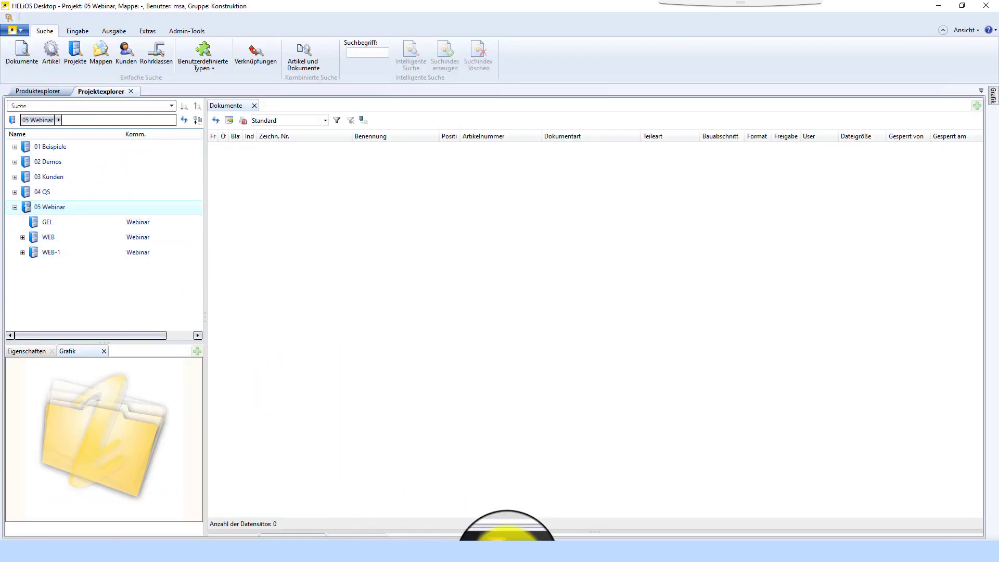
pyautogui.click(456, 552)
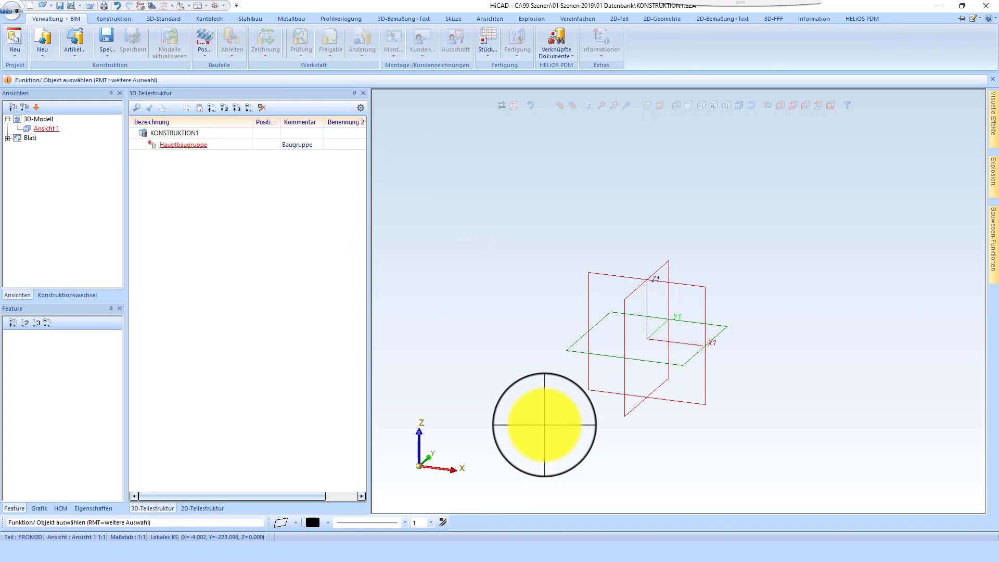
# Step: Start a new project with project number VOR and assign it to the 05 Webinar project
pyautogui.click(15, 33)
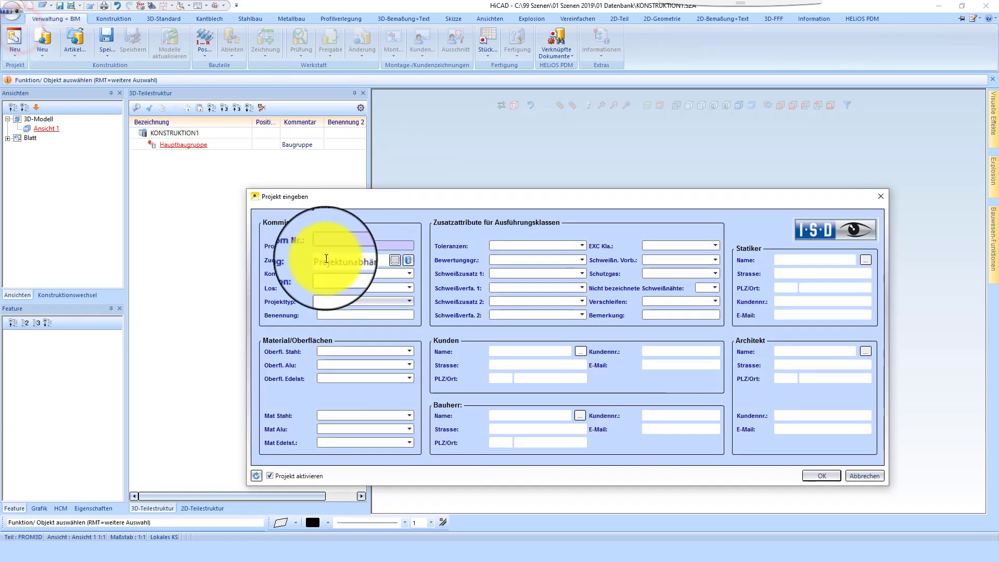
pyautogui.click(331, 242)
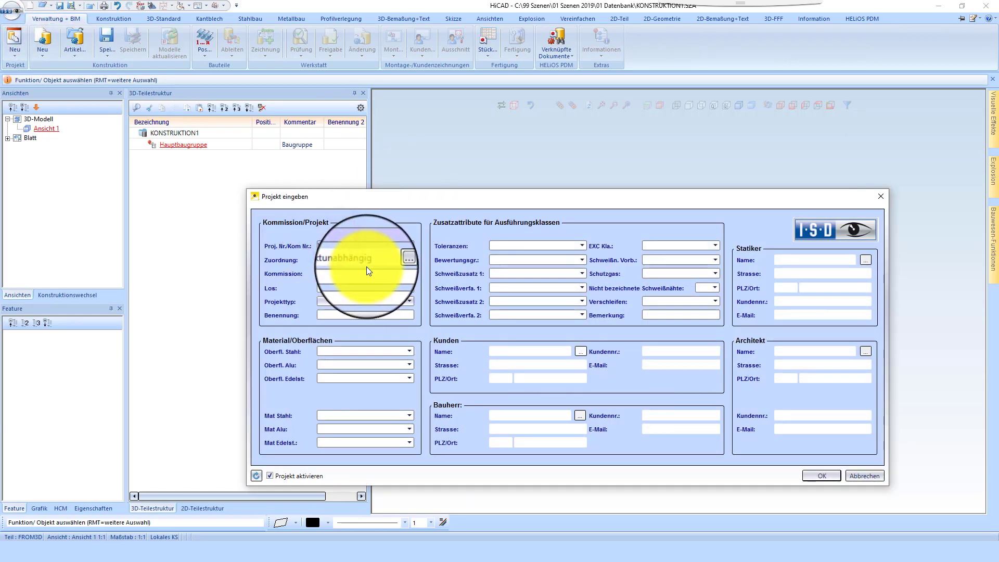
pyautogui.click(408, 259)
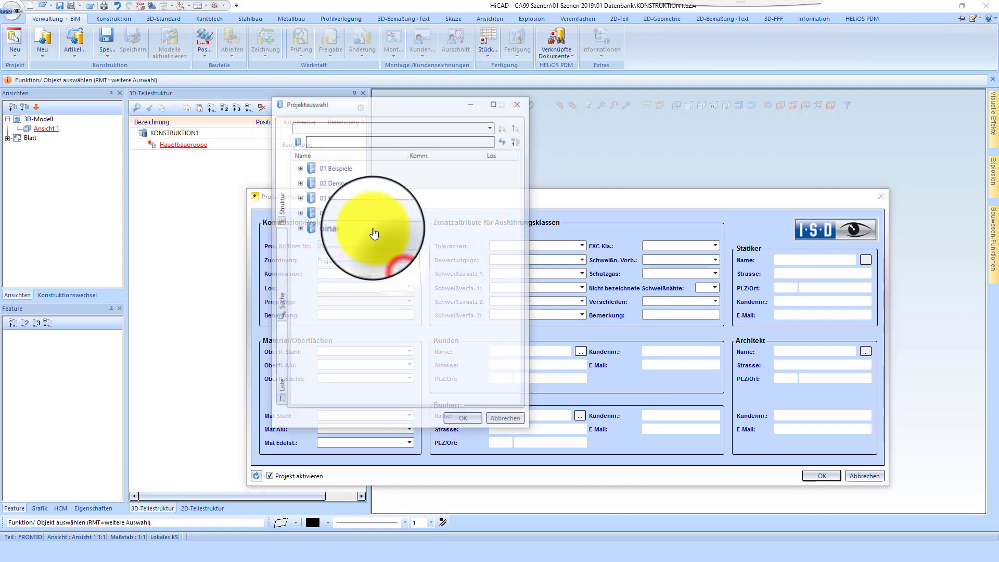
pyautogui.click(333, 227)
pyautogui.click(463, 418)
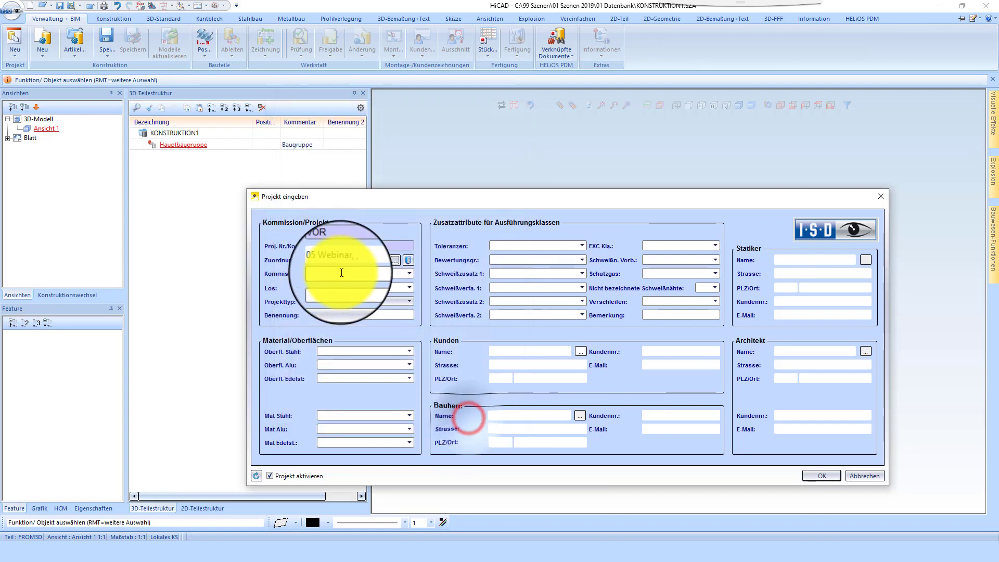
# Step: Set the project's Kommission to "Video Youtube" and its Los to "Vordach"
pyautogui.click(341, 273)
pyautogui.write('Vordach')
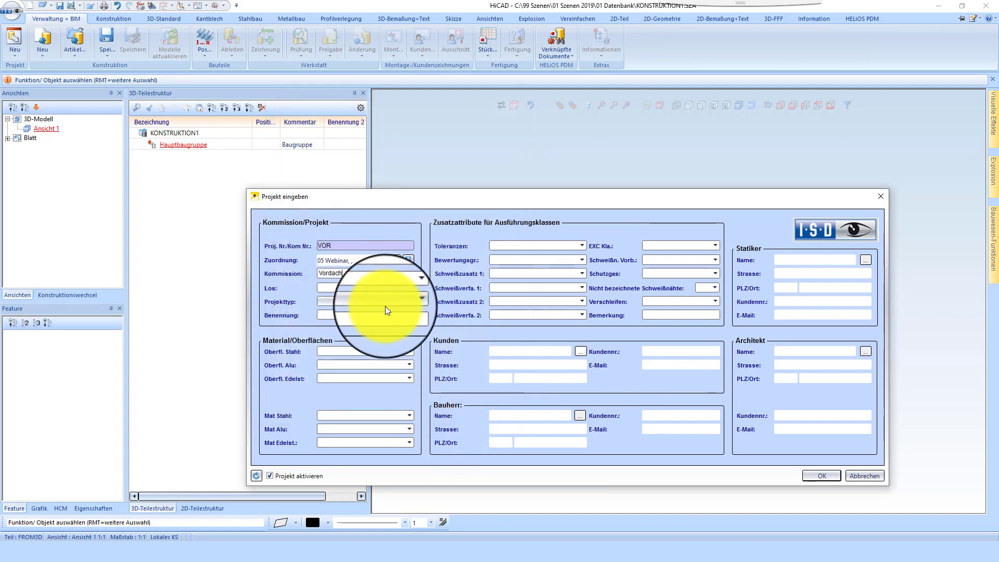
pyautogui.doubleClick(341, 271)
pyautogui.hotkey('ctrl', 'x')
pyautogui.click(354, 288)
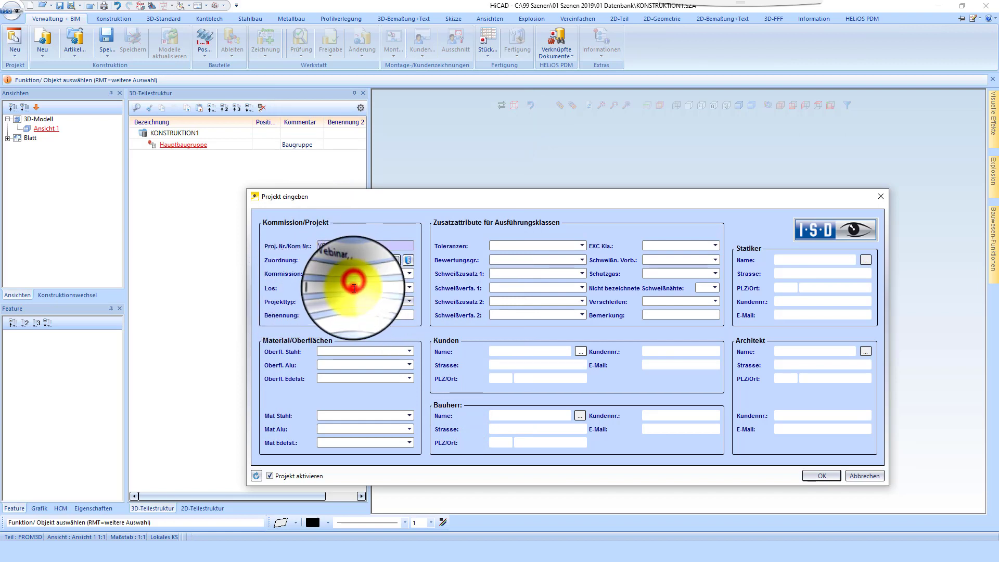
pyautogui.hotkey('ctrl', 'v')
pyautogui.click(341, 271)
pyautogui.write('Video')
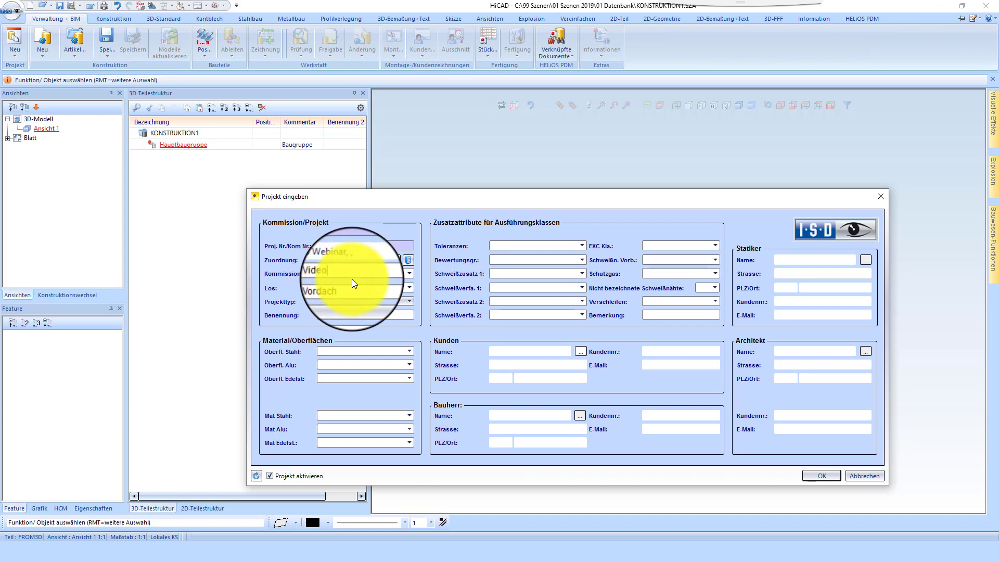
pyautogui.write(' Youtube')
# Step: Set the size of unlabelled weld seams to 4 and the execution class to EXC 1
pyautogui.click(716, 289)
pyautogui.click(703, 315)
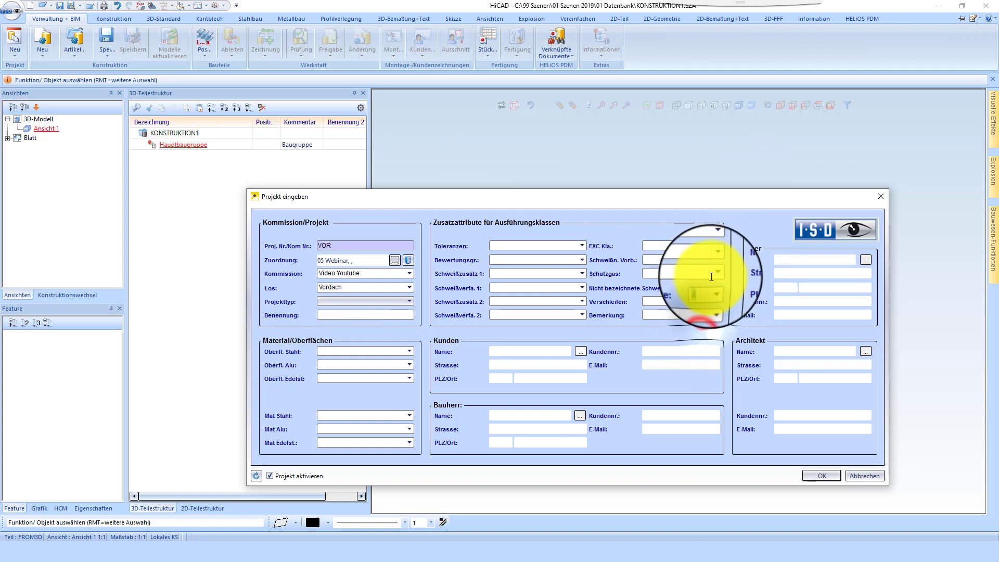
pyautogui.click(715, 246)
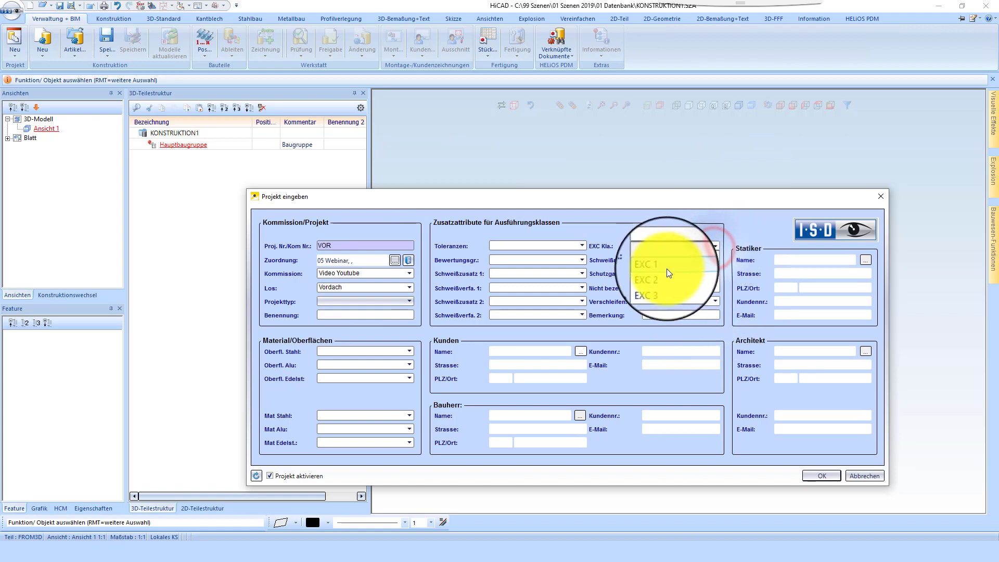
pyautogui.click(667, 267)
# Step: Set the project's surface finishes to beschichtet for steel, blank for aluminium and geschliffen for stainless steel
pyautogui.click(411, 353)
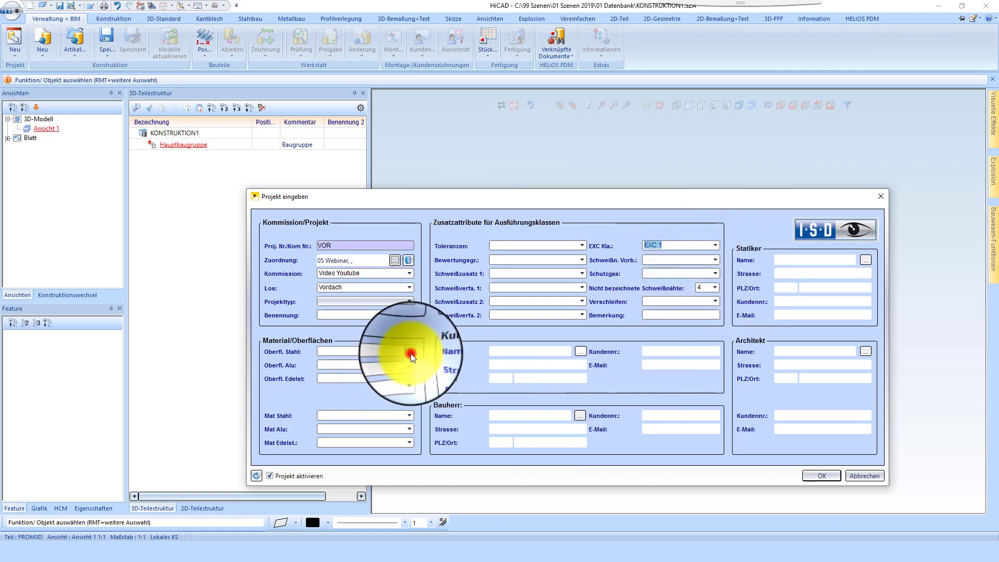
pyautogui.click(409, 370)
pyautogui.click(410, 365)
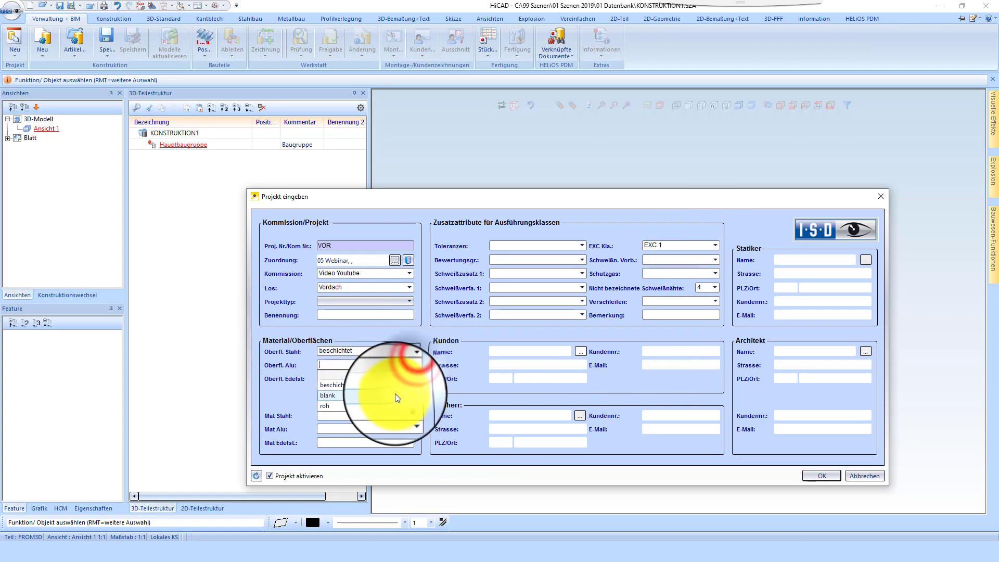
pyautogui.click(396, 386)
pyautogui.click(409, 378)
pyautogui.click(381, 412)
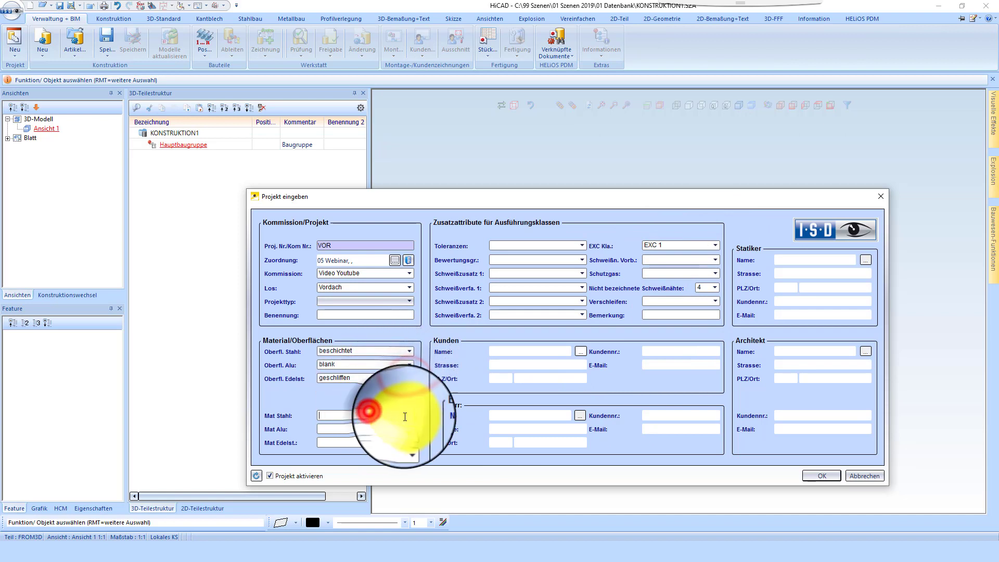
# Step: Set the project materials to S235JR for steel, Al99,0 for aluminium and 1.4301 for stainless steel
pyautogui.click(408, 416)
pyautogui.click(392, 434)
pyautogui.click(413, 429)
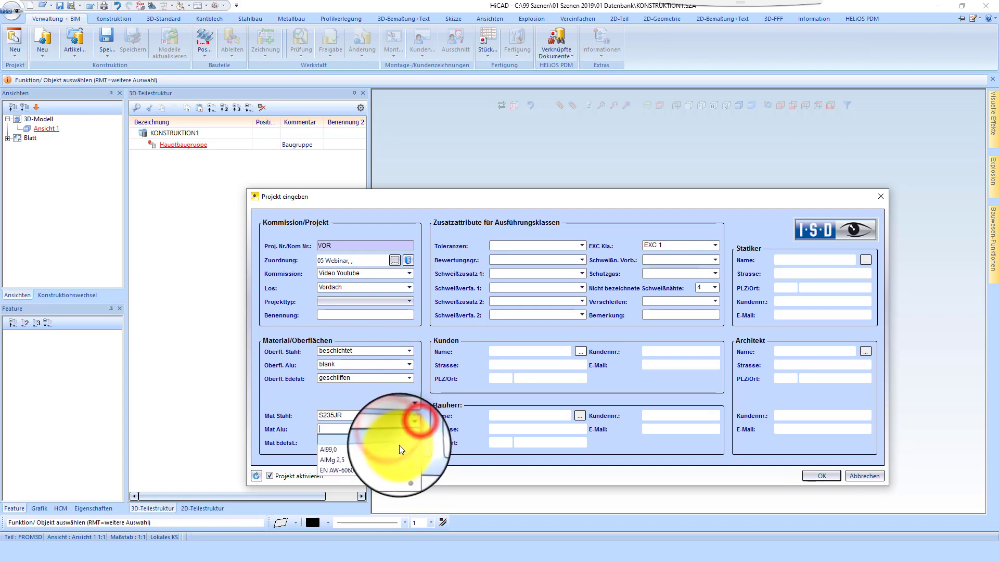
pyautogui.click(399, 444)
pyautogui.click(413, 444)
pyautogui.click(386, 463)
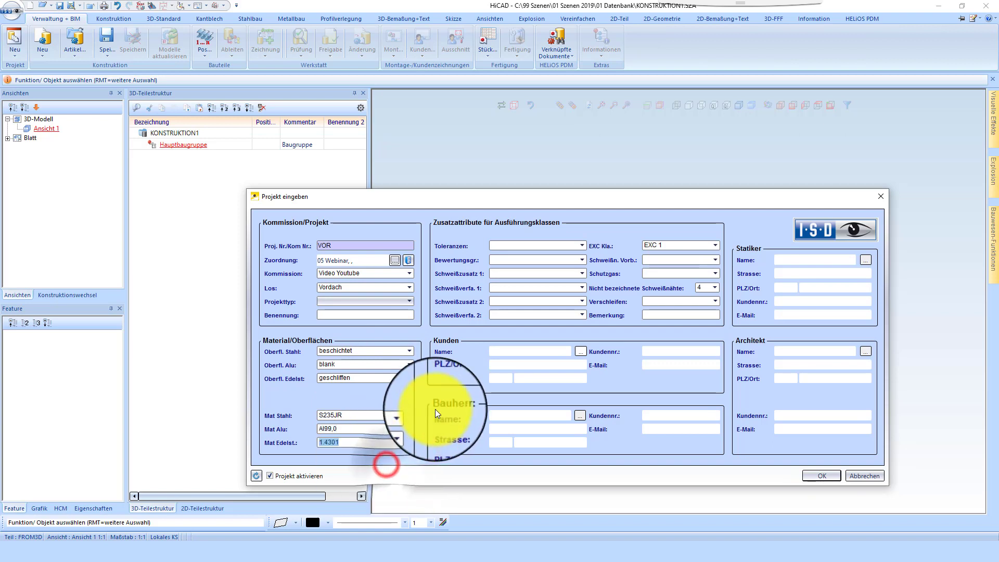
# Step: Set the project type to Auftrag and create the project
pyautogui.click(401, 307)
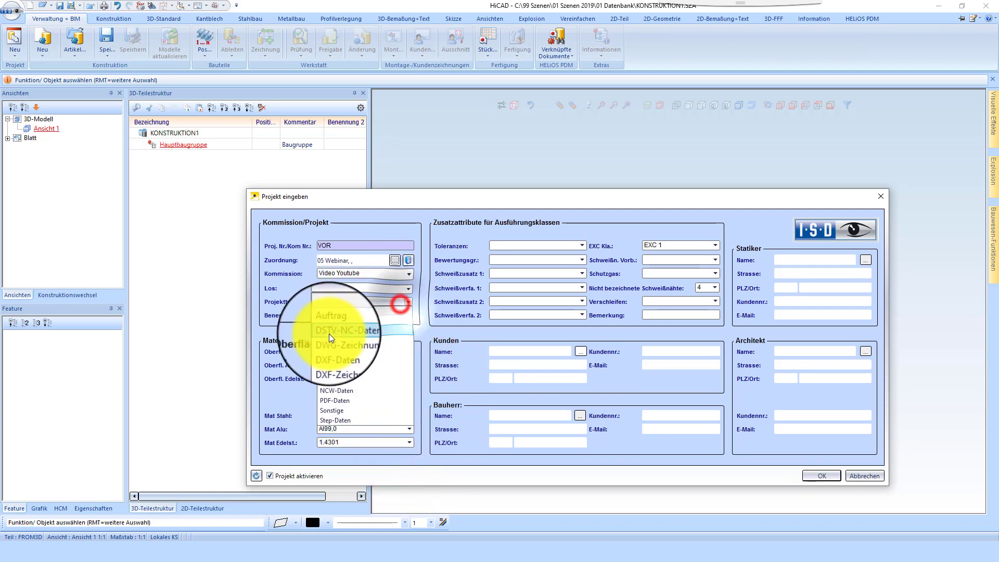
pyautogui.click(339, 322)
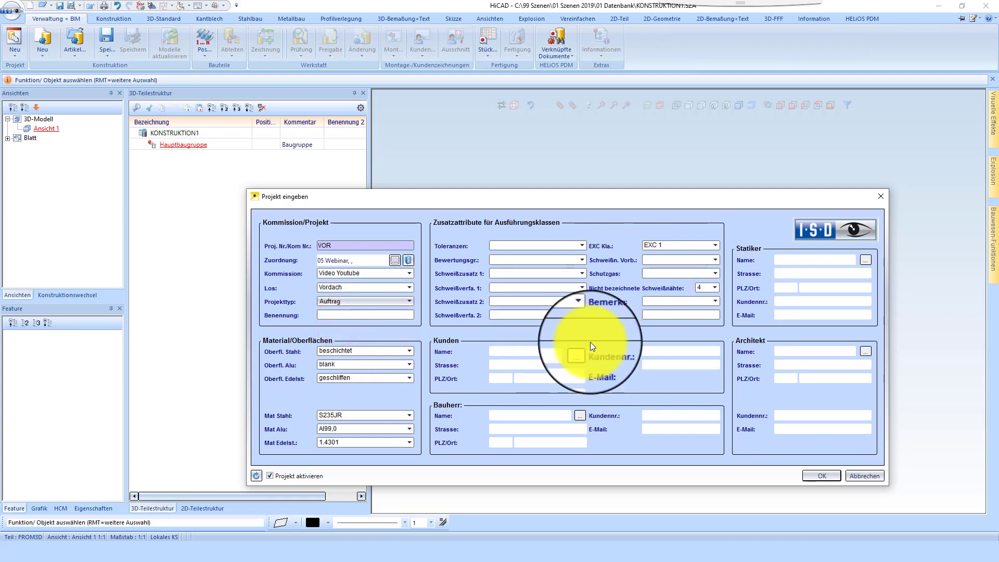
pyautogui.click(811, 475)
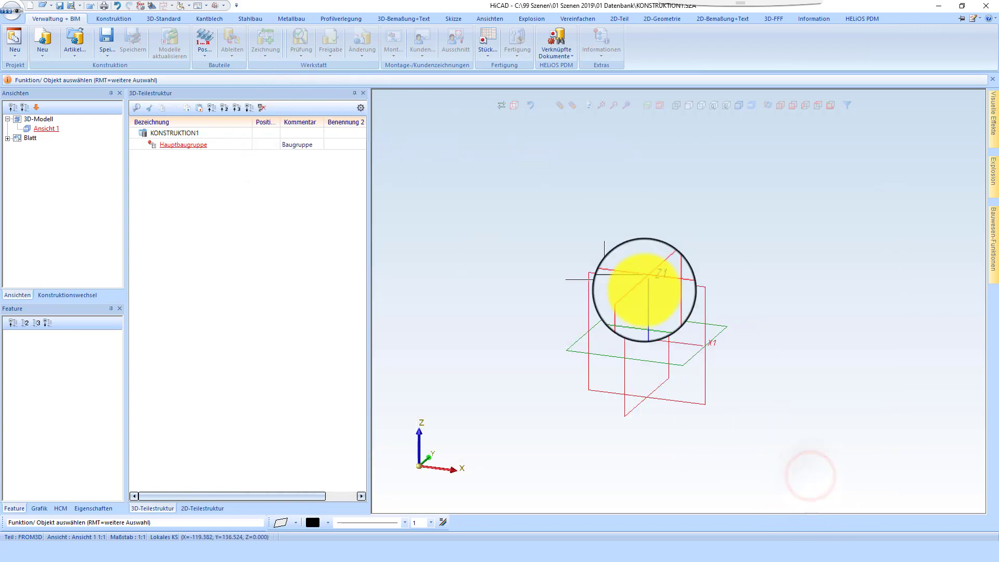
# Step: Create a new construction without saving the current one, giving its article the Normbezeichnung "Vordach"
pyautogui.click(44, 39)
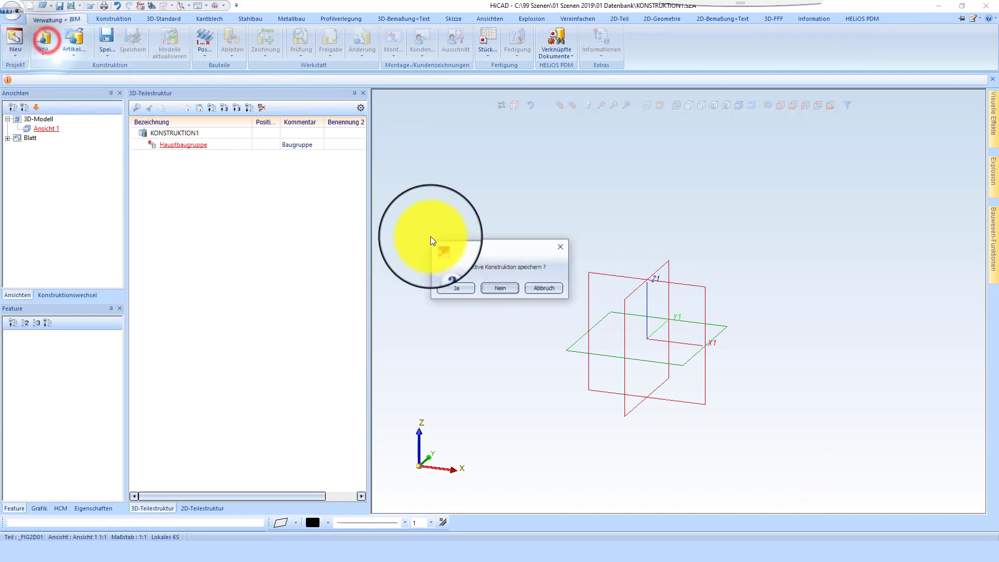
pyautogui.click(505, 288)
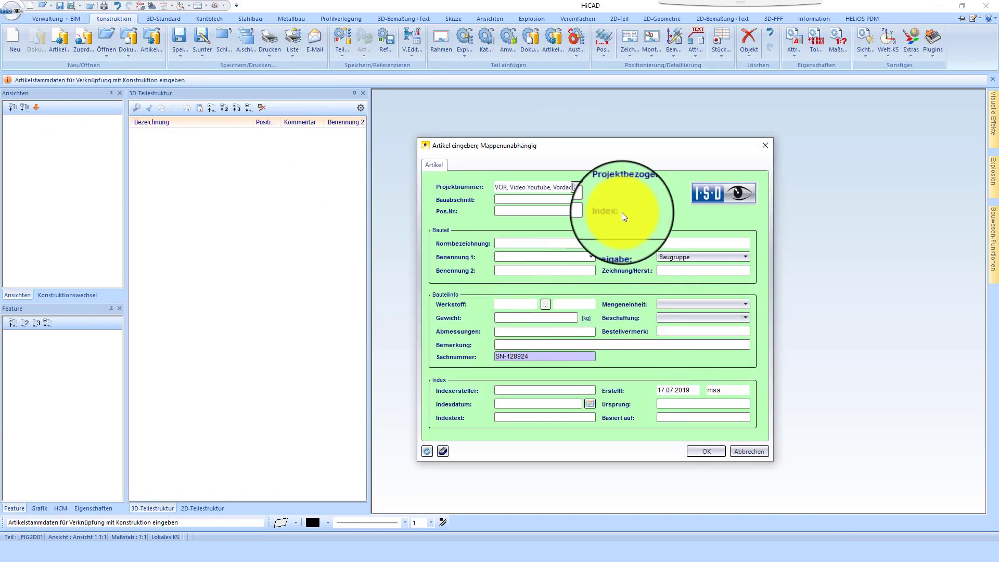
pyautogui.click(541, 247)
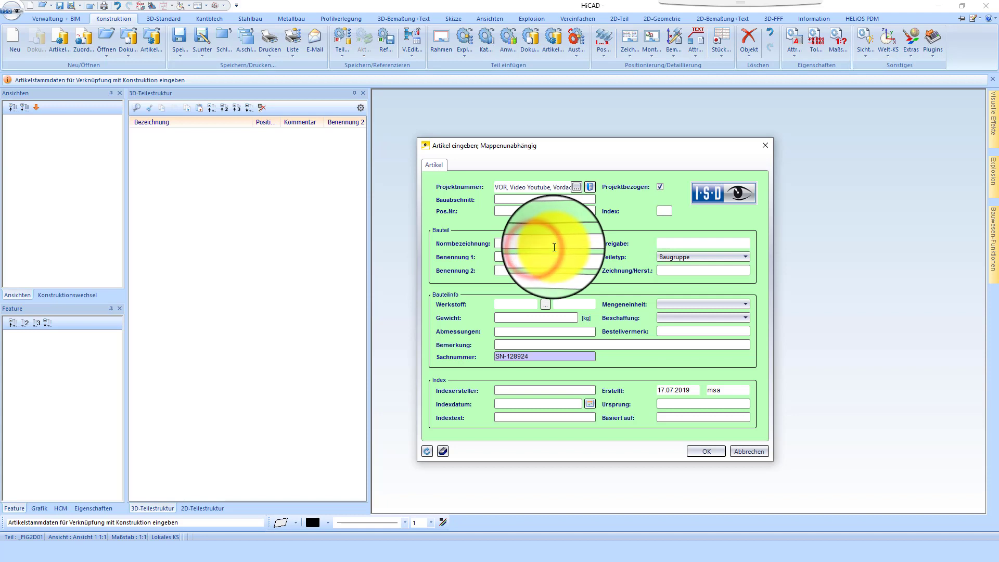
pyautogui.write('Vordach')
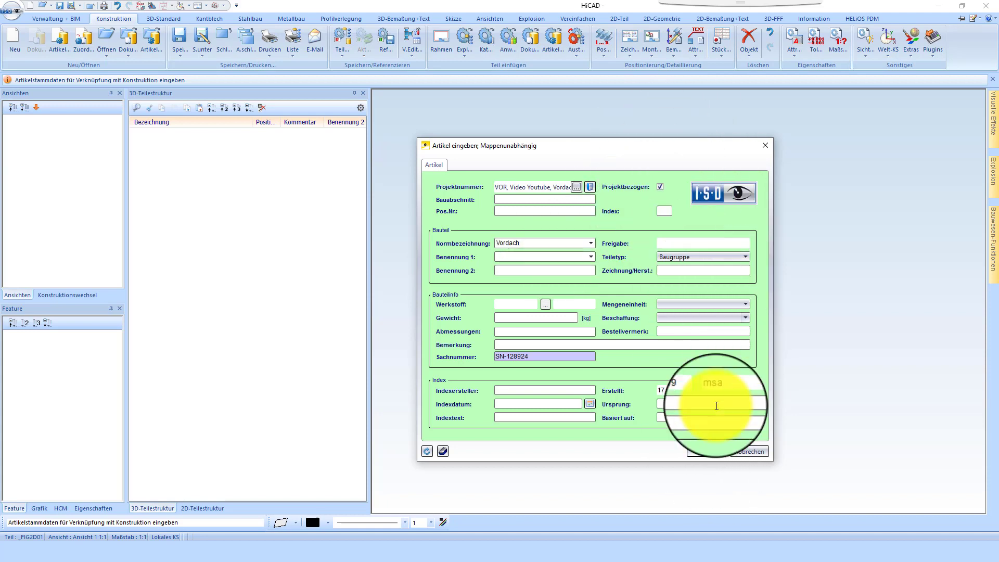
pyautogui.click(707, 450)
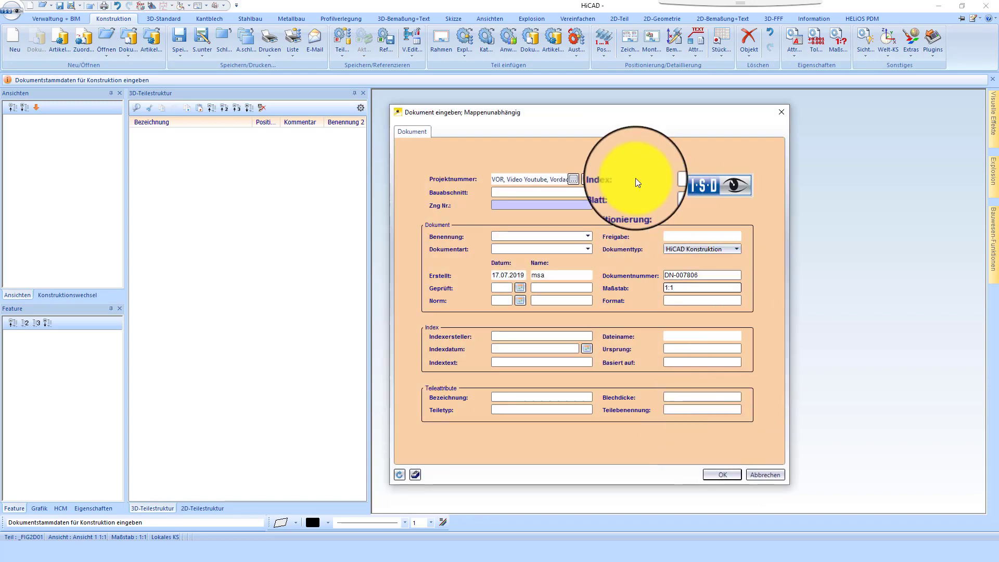
# Step: Set the document's Benennung to Modeliermodell, confirm the document data and accept the main assembly's part attributes
pyautogui.click(588, 236)
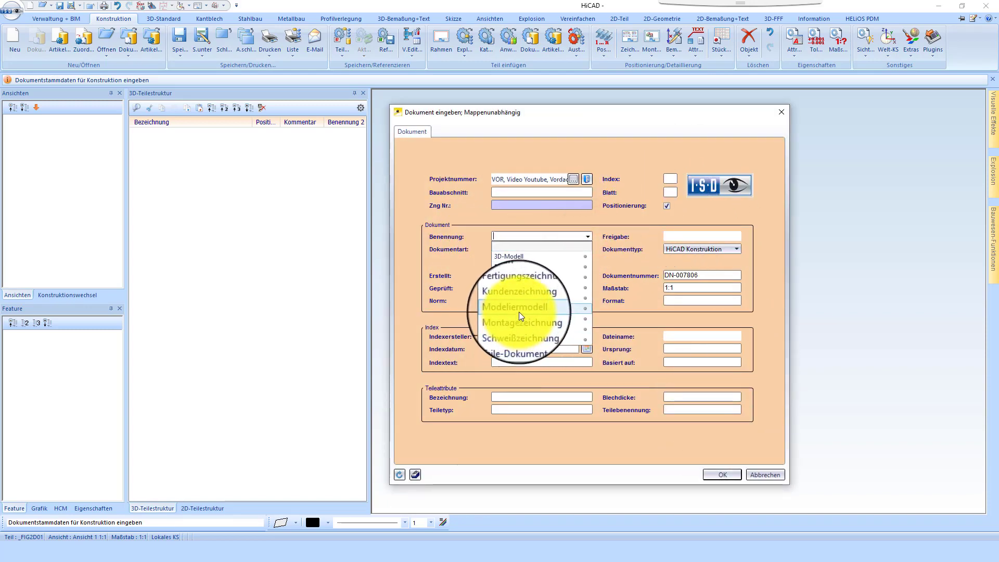
pyautogui.click(519, 311)
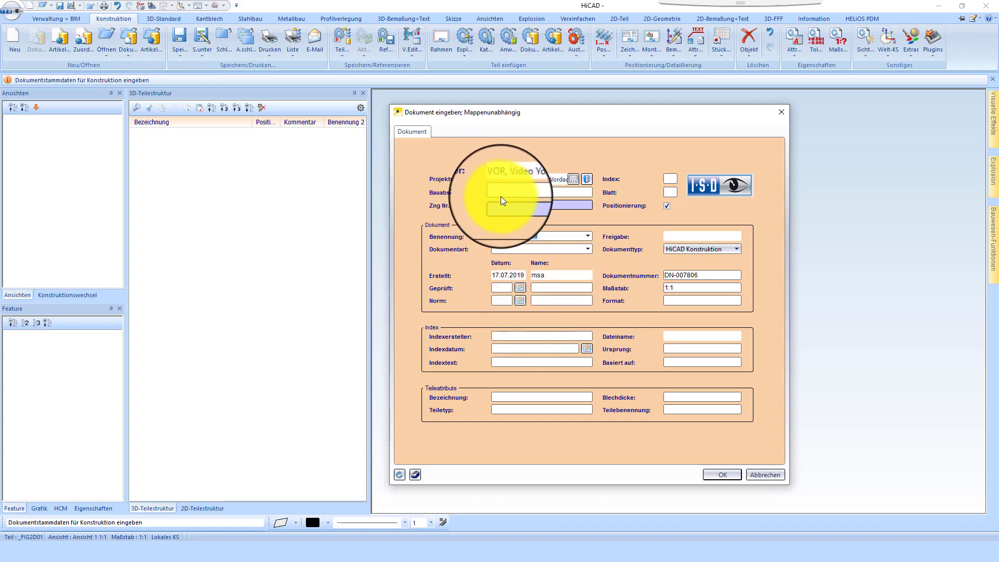
pyautogui.click(723, 474)
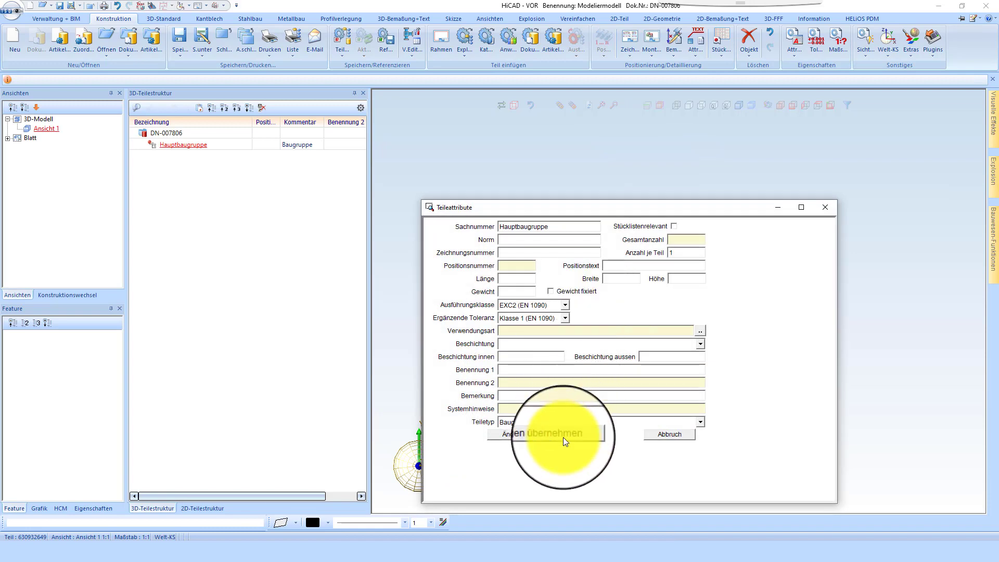
pyautogui.click(564, 433)
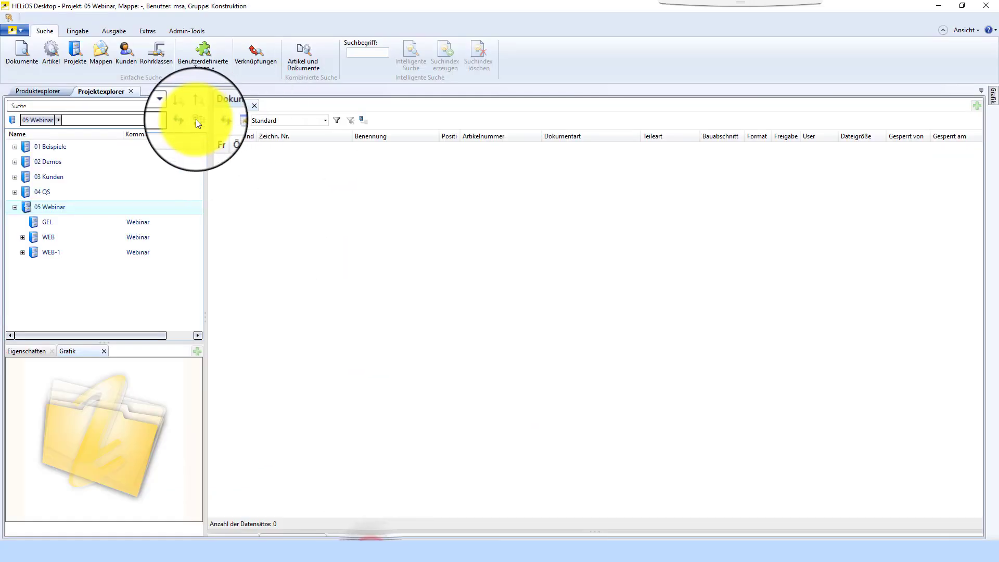
# Step: In HELiOS Desktop, refresh the project list, open project VOR and select its Modeliermodell document
pyautogui.click(179, 118)
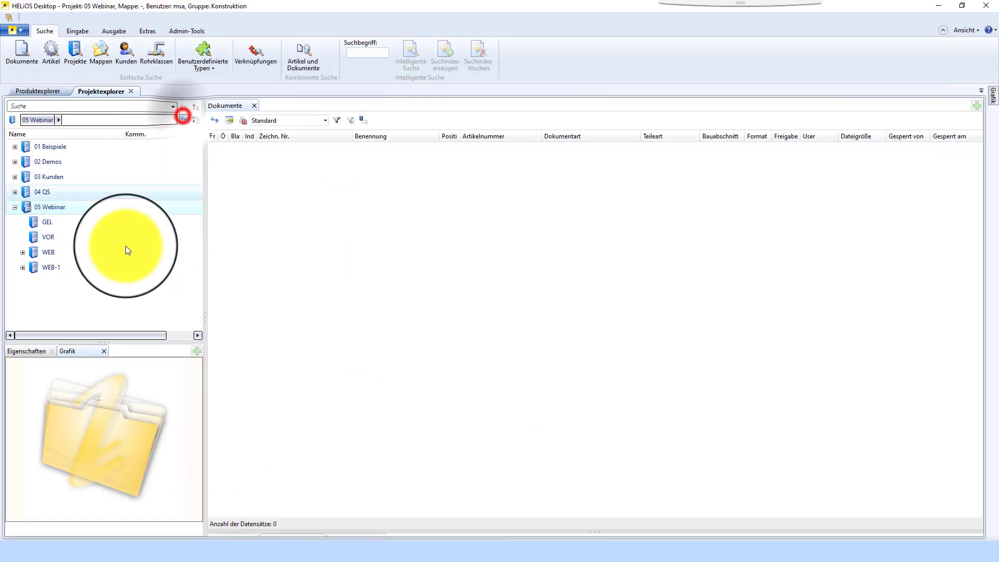
pyautogui.click(67, 236)
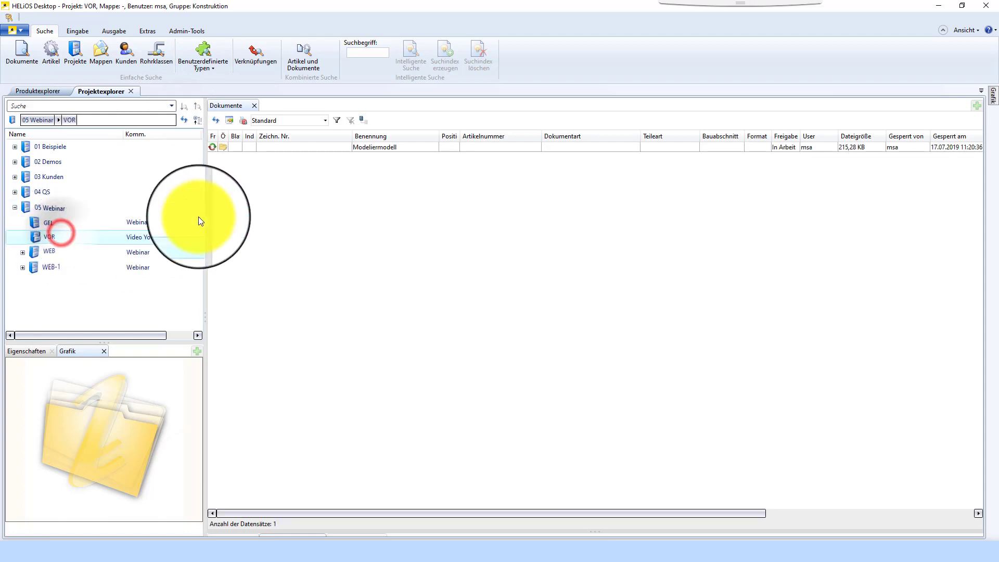
pyautogui.click(360, 145)
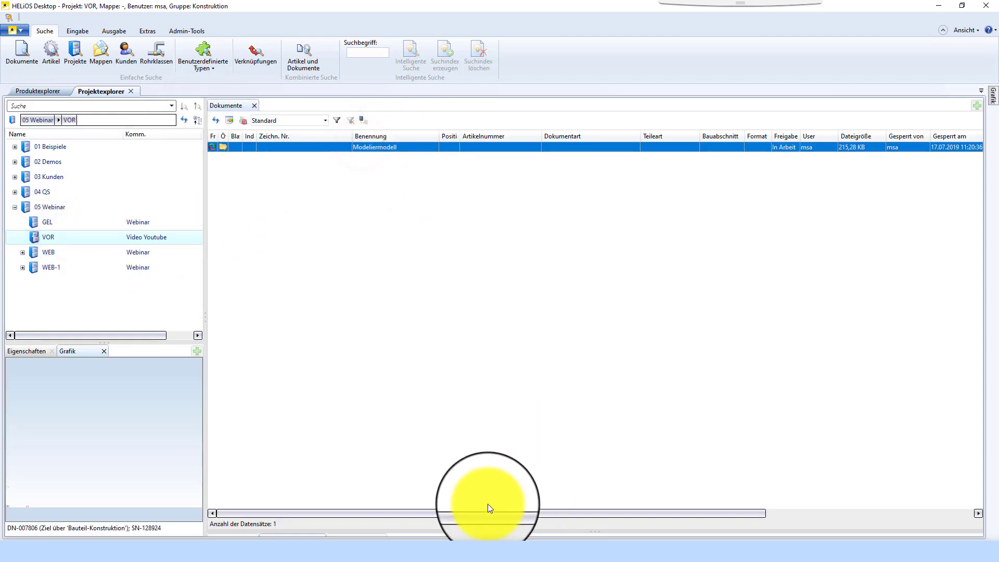
# Step: Switch back to HiCAD and start a new sketch on the horizontal XY plane of the coordinate system
pyautogui.click(442, 551)
pyautogui.scroll(-4, 525, 317)
pyautogui.scroll(-2, 525, 316)
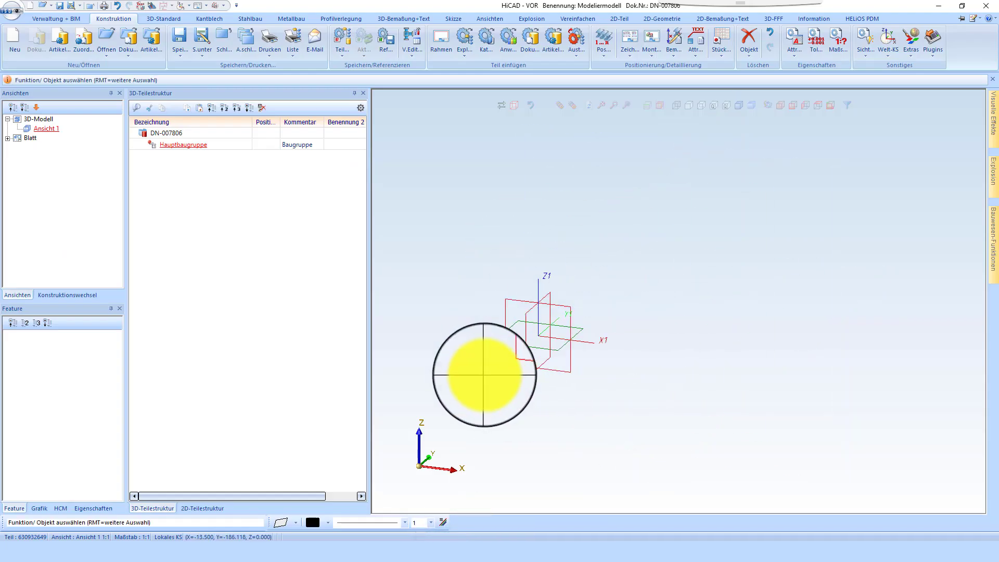
pyautogui.click(446, 18)
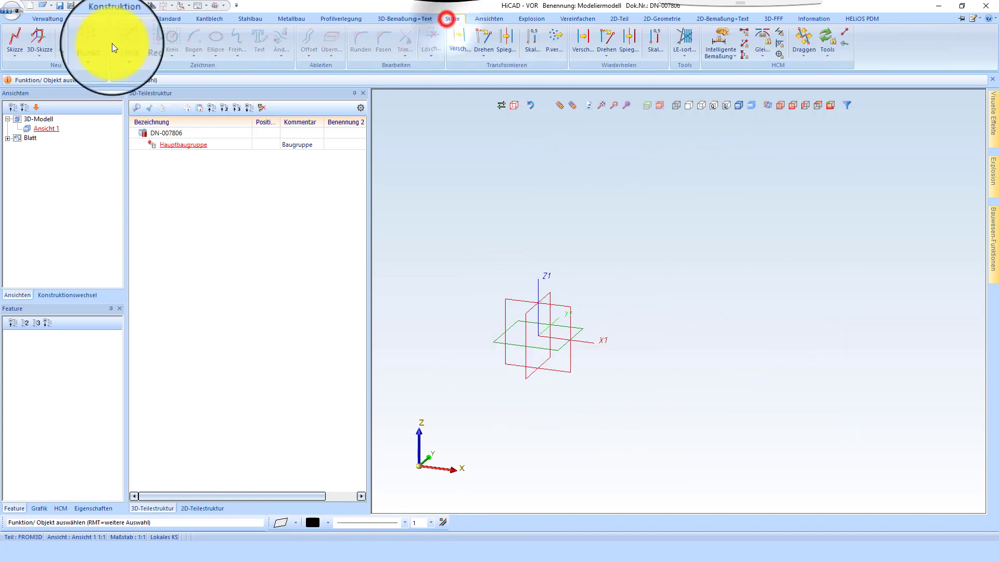
pyautogui.click(15, 39)
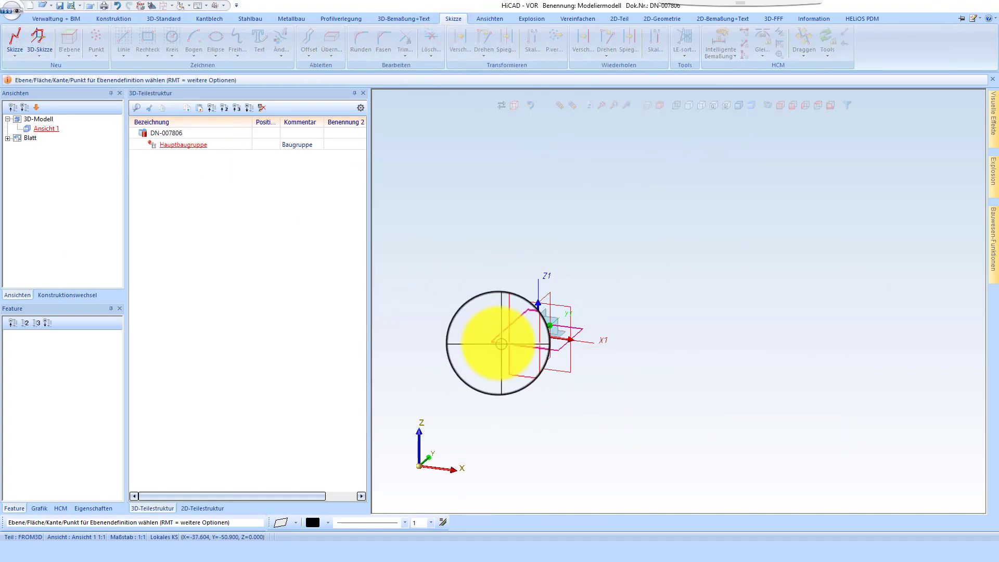
pyautogui.click(494, 346)
# Step: Sketch an 8000 by 8000 rectangle starting from the coordinate origin
pyautogui.click(152, 37)
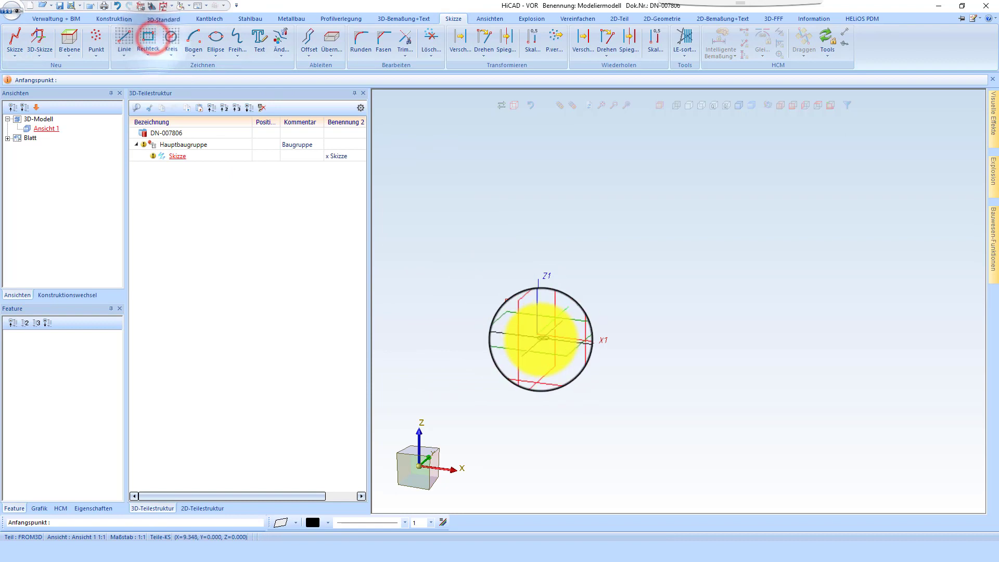
pyautogui.click(540, 336)
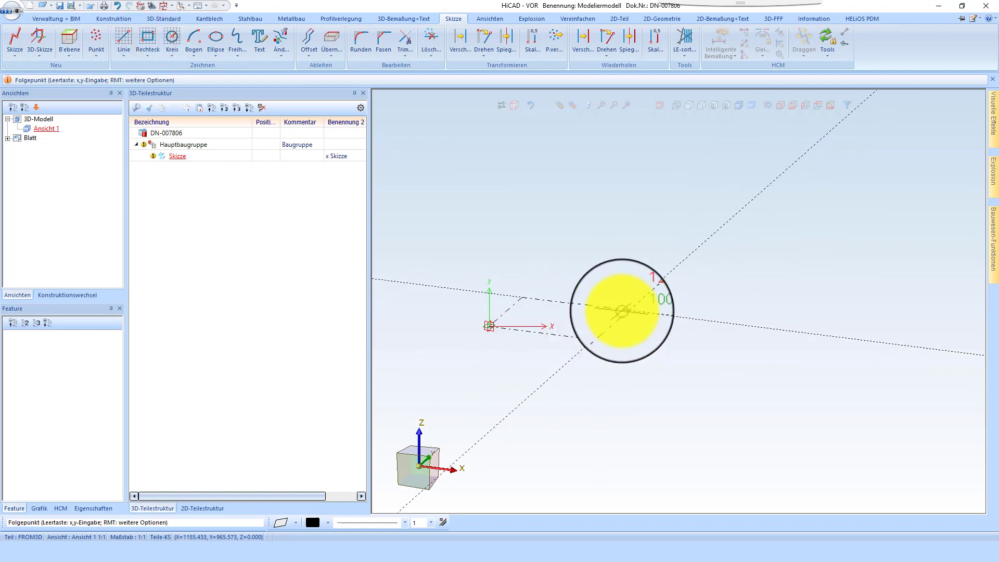
pyautogui.press('space')
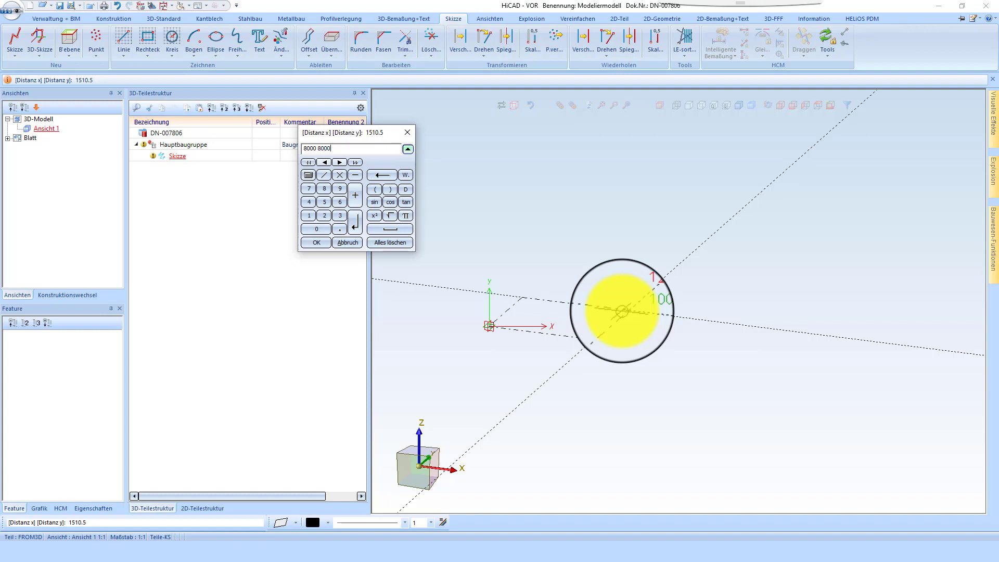
pyautogui.press('Return')
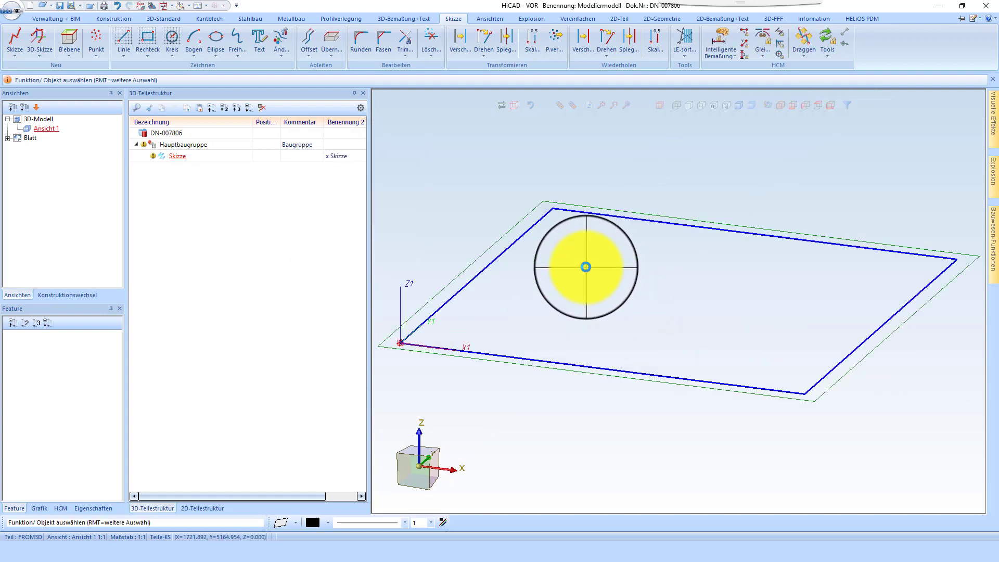
# Step: Add intelligent distance dimensions between both pairs of opposite sides of the rectangle
pyautogui.click(717, 37)
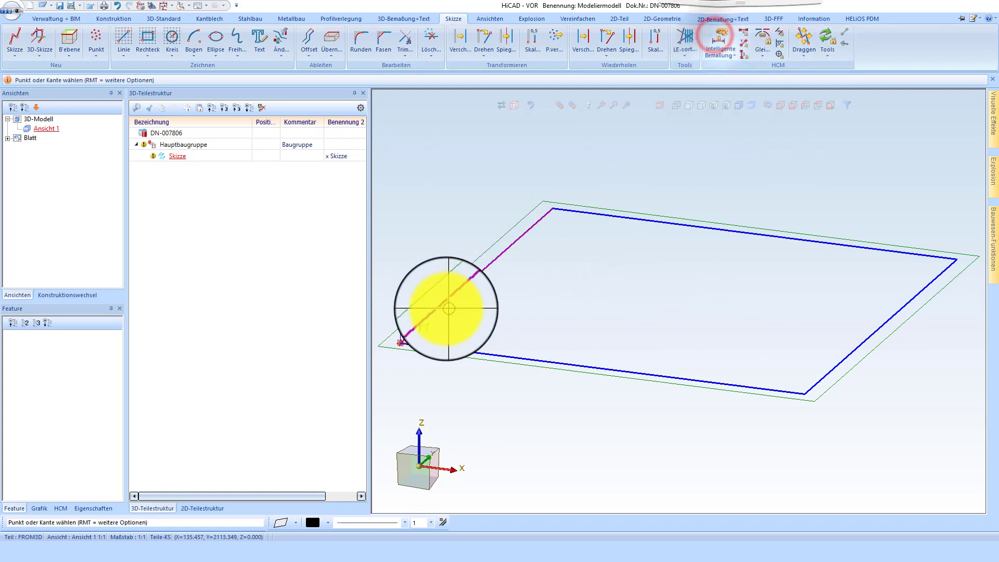
pyautogui.click(447, 307)
pyautogui.click(819, 378)
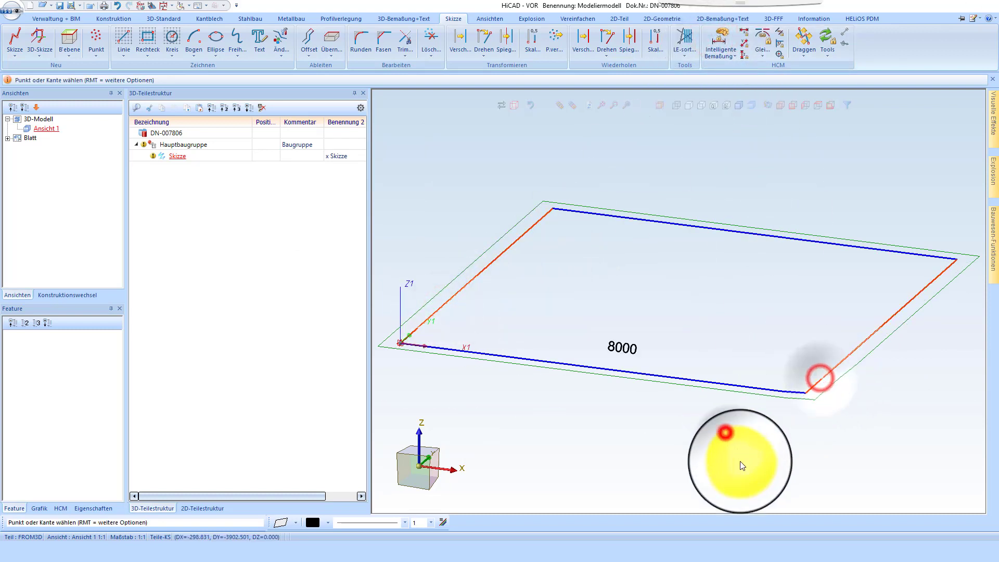
pyautogui.click(725, 432)
pyautogui.press('Return')
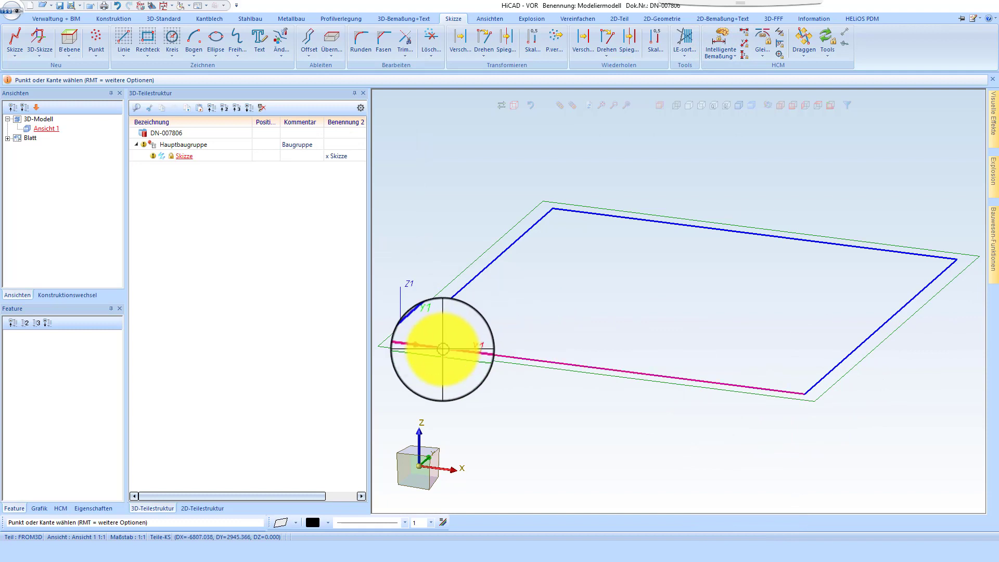
pyautogui.click(443, 349)
pyautogui.click(580, 212)
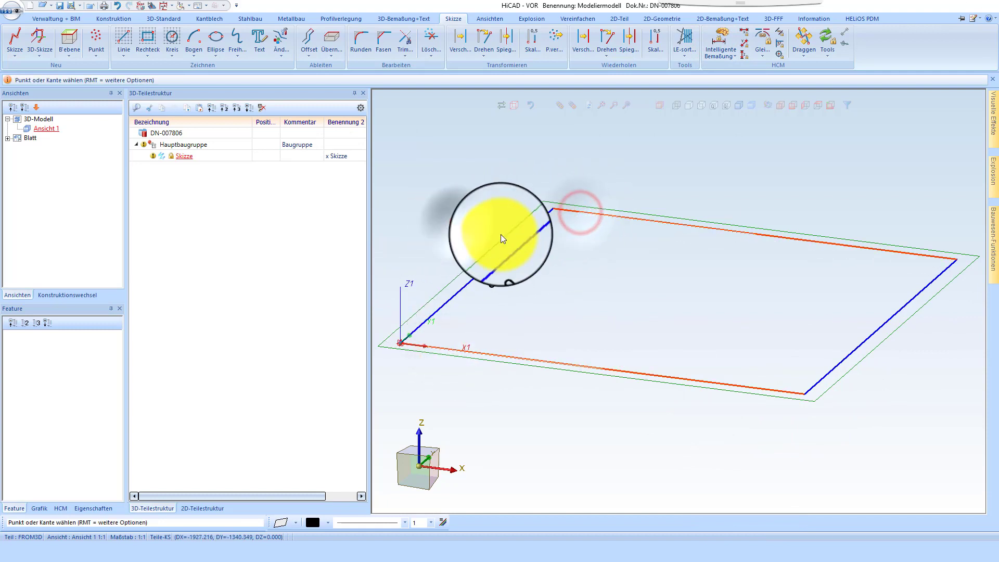
pyautogui.click(500, 238)
pyautogui.press('Return')
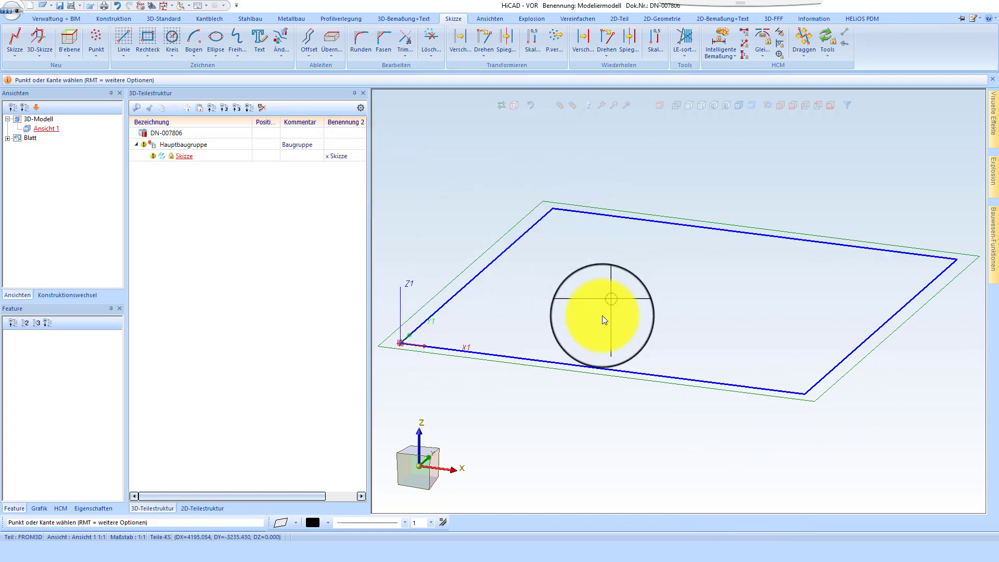
pyautogui.middleClick(686, 330)
# Step: List the sketch's HCM dimension constraints and display them on the rectangle
pyautogui.scroll(-1, 685, 330)
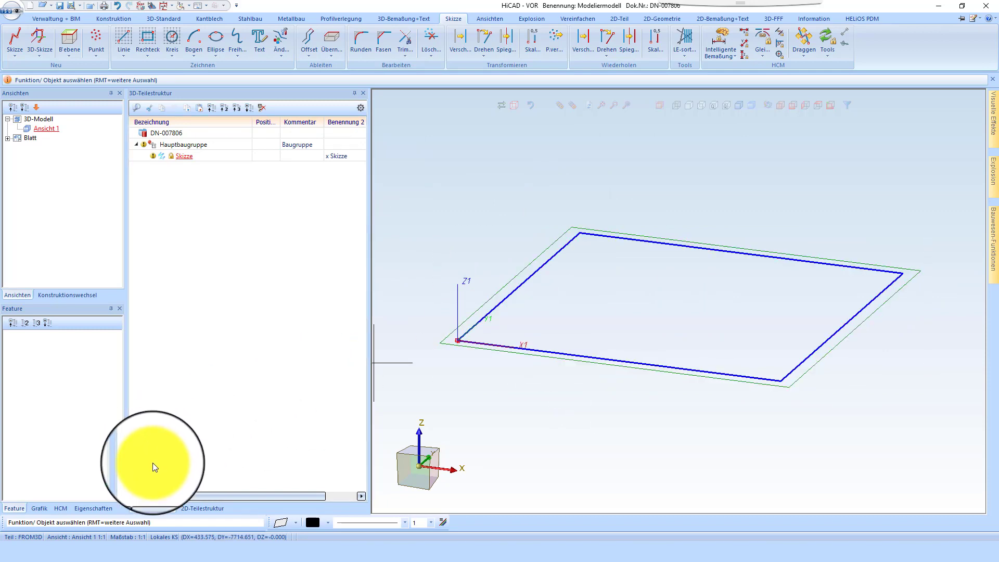
pyautogui.click(60, 509)
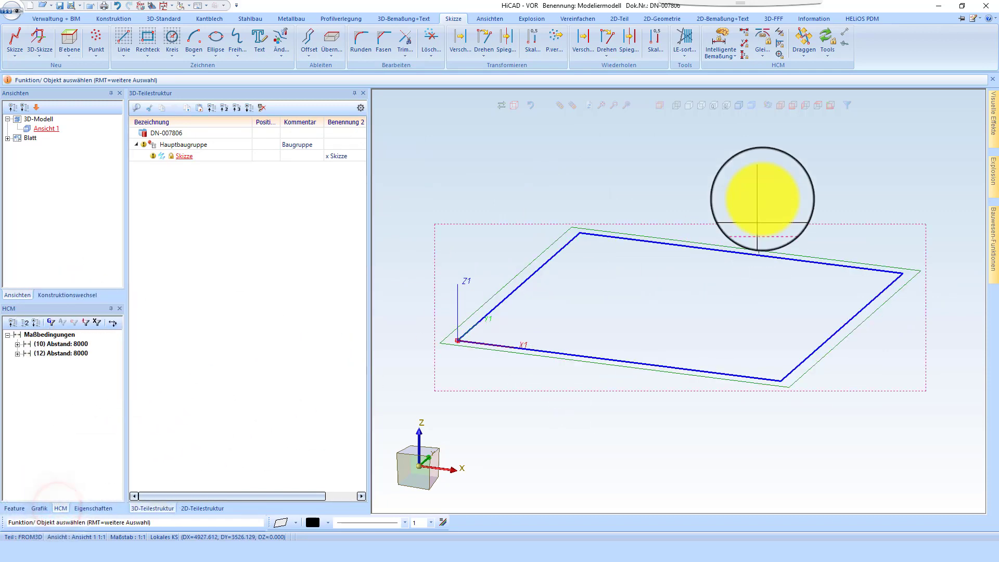
pyautogui.click(846, 32)
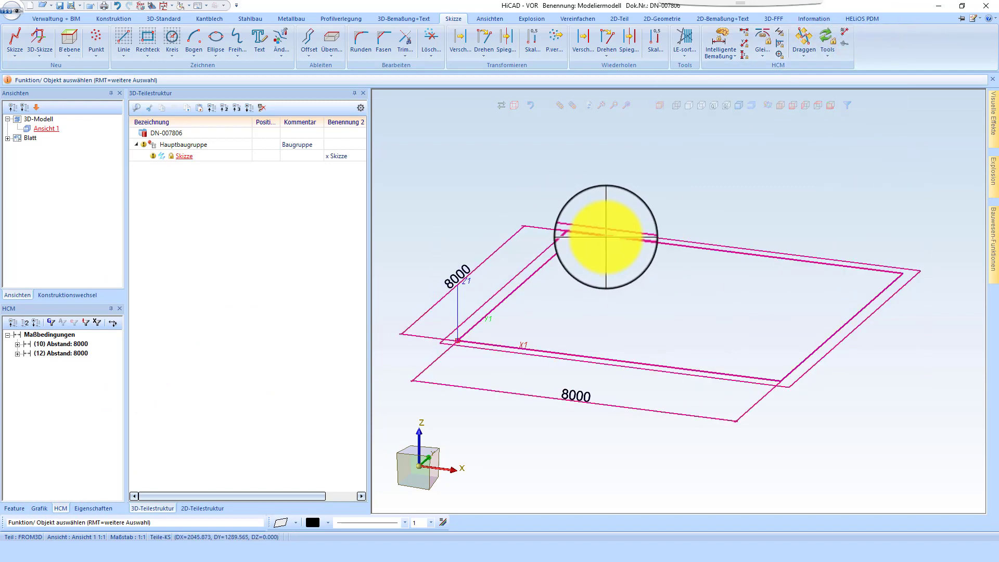
# Step: Turn the sketch into a Massivbau part of type Bodenplatte (Beton) with Endhöhe 250 and accept its part attributes
pyautogui.rightClick(605, 236)
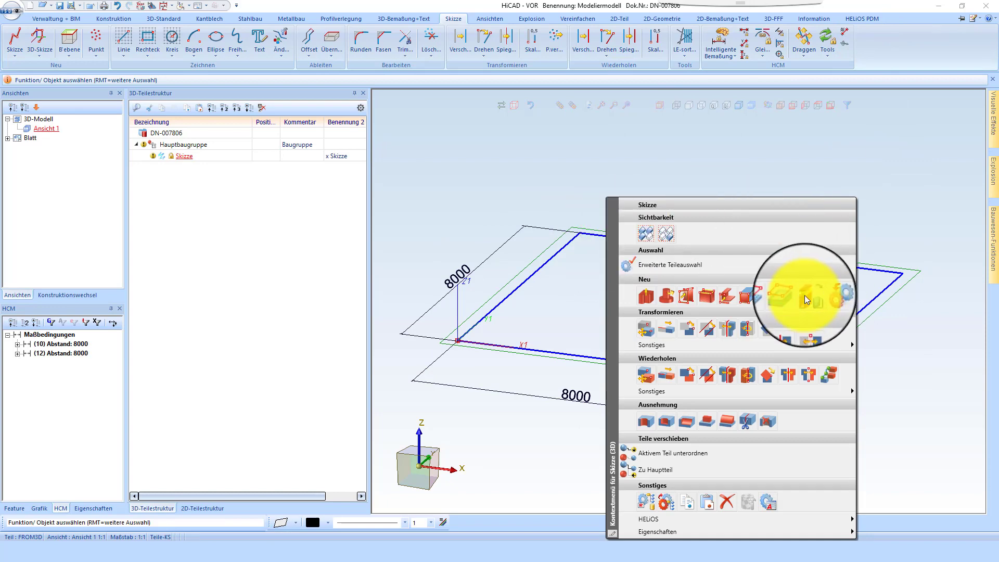
pyautogui.click(806, 298)
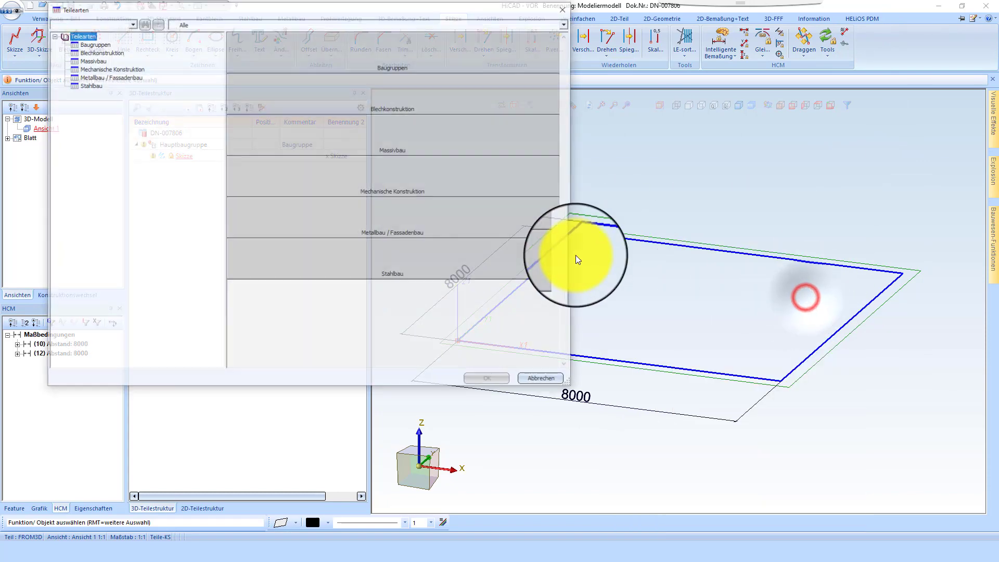
pyautogui.click(380, 143)
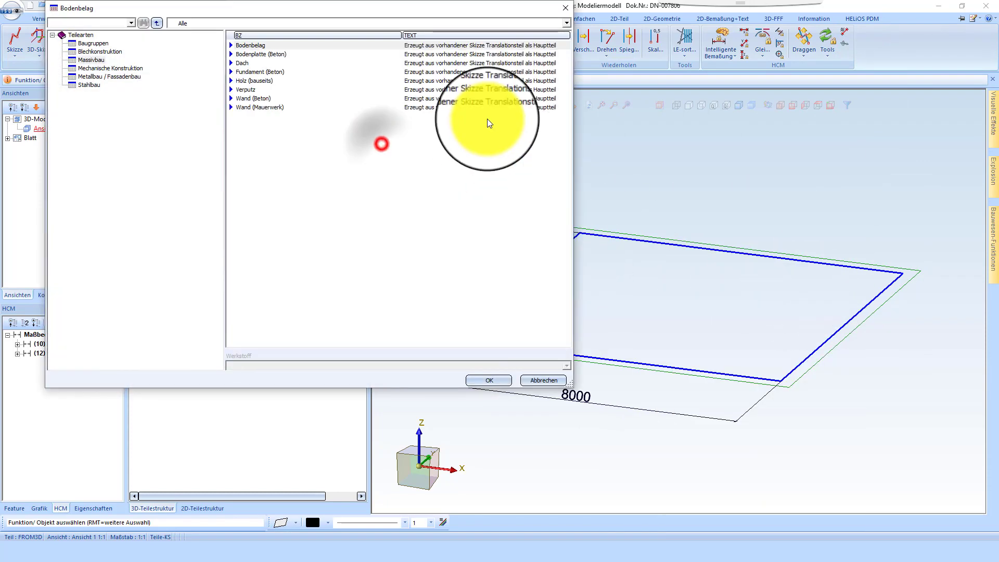
pyautogui.click(263, 54)
pyautogui.click(479, 380)
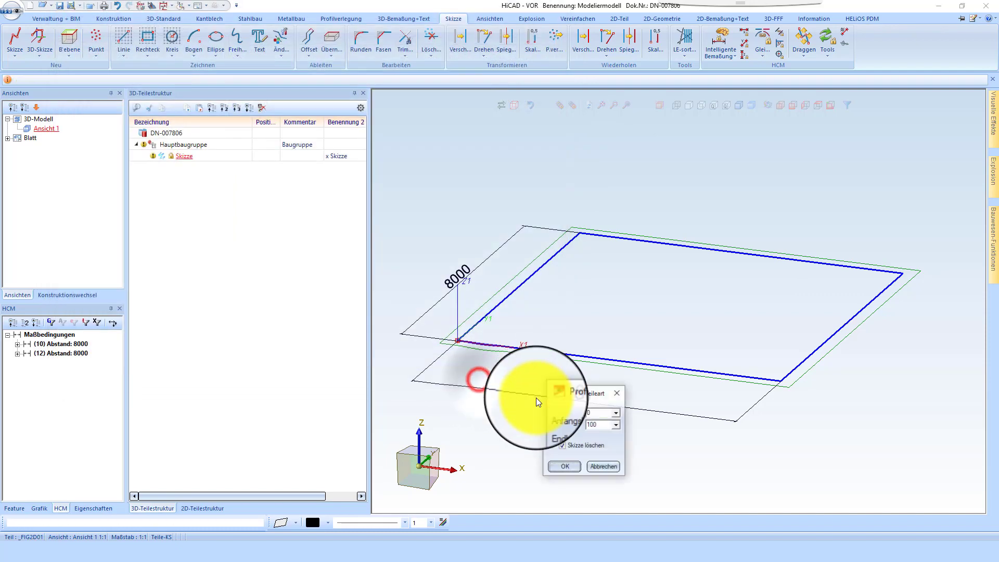
pyautogui.doubleClick(597, 424)
pyautogui.write('250')
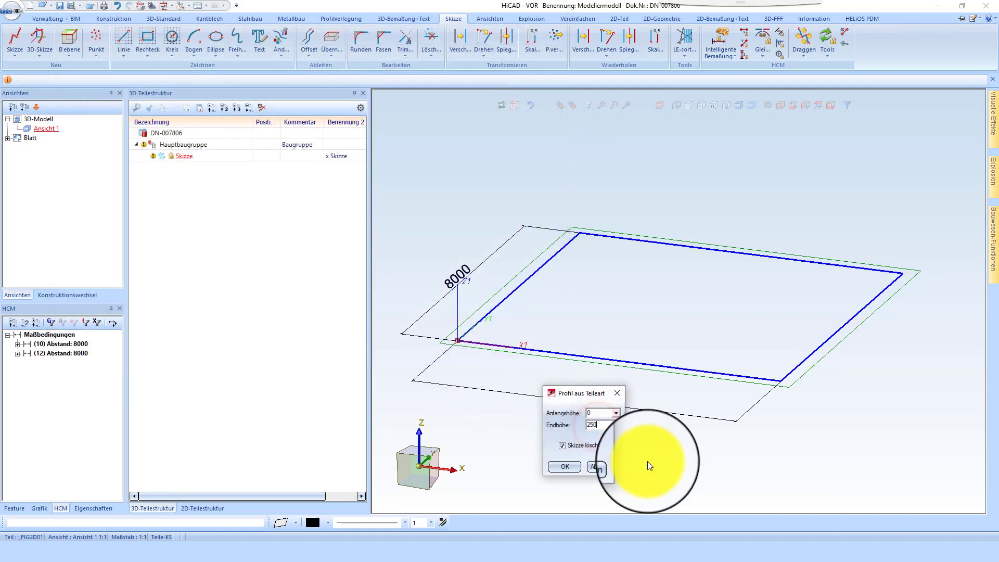
pyautogui.click(561, 466)
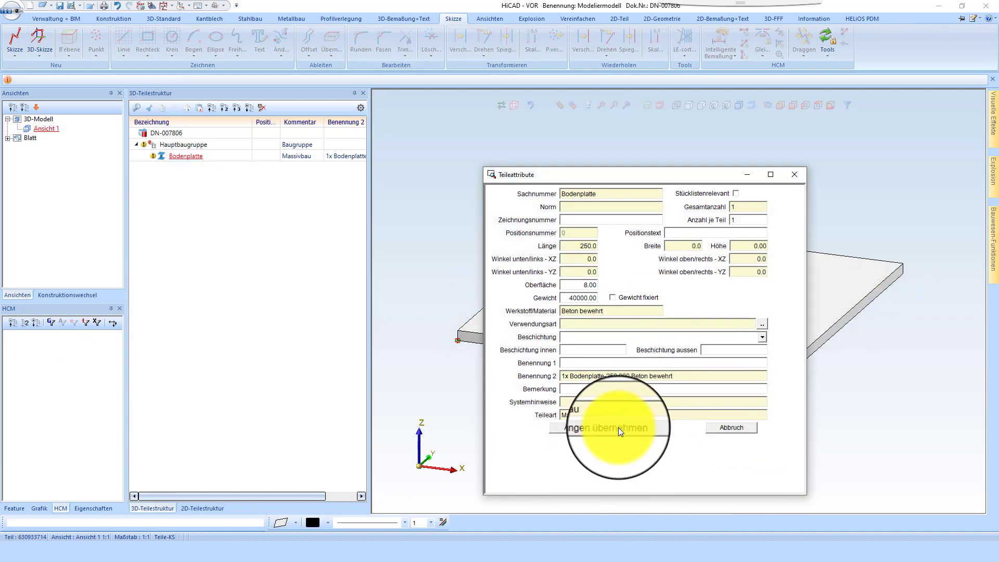
pyautogui.click(618, 427)
# Step: Move the Bodenplatte downward along its vertical corner edge by its 250 mm thickness plus an extra offset
pyautogui.scroll(10, 707, 356)
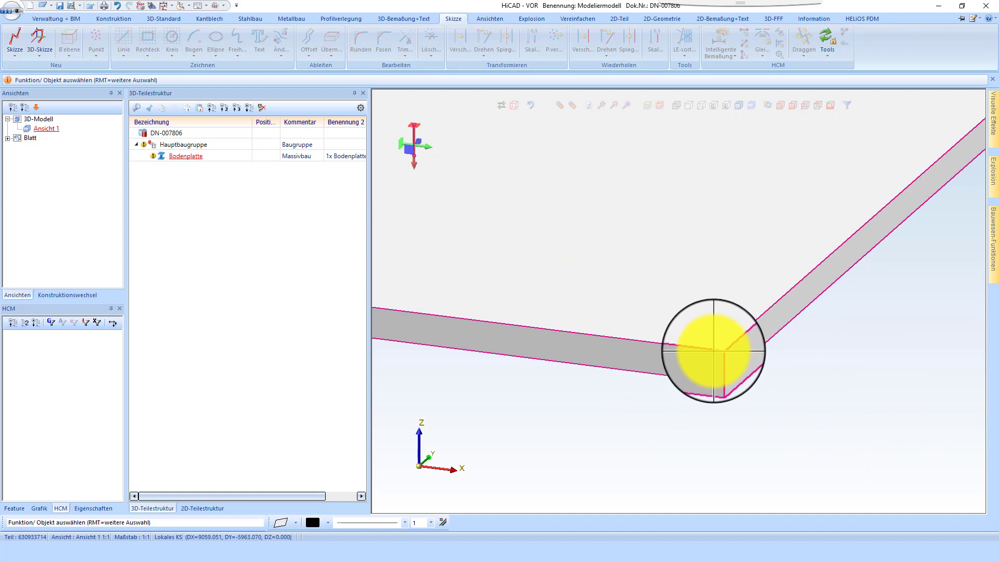
pyautogui.rightClick(705, 356)
pyautogui.click(770, 192)
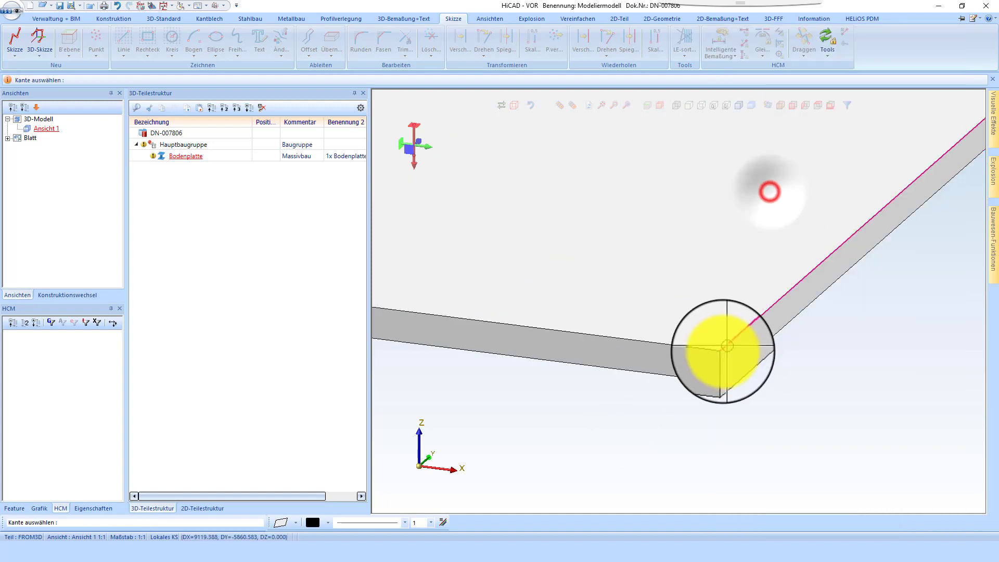
pyautogui.click(720, 360)
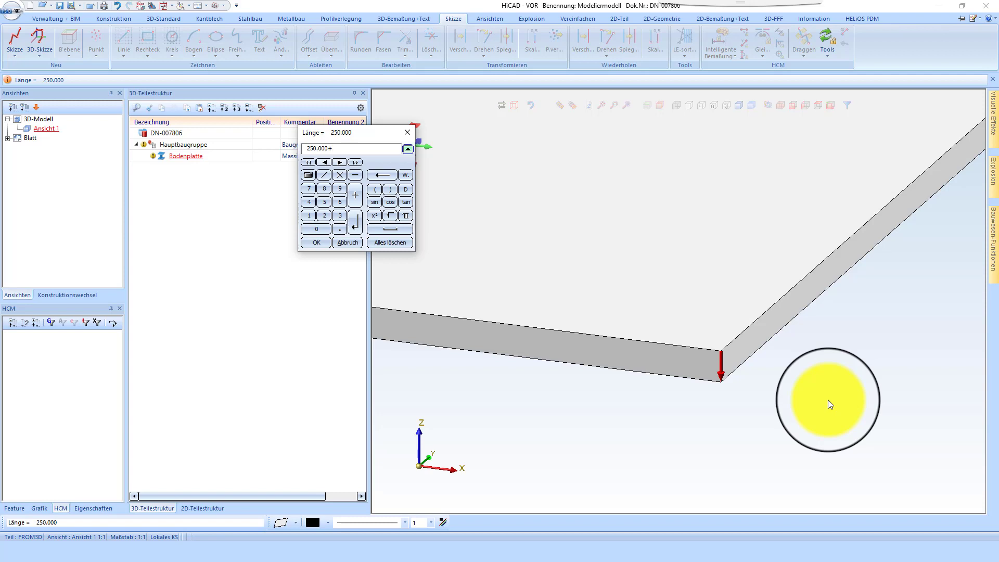
pyautogui.press('Return')
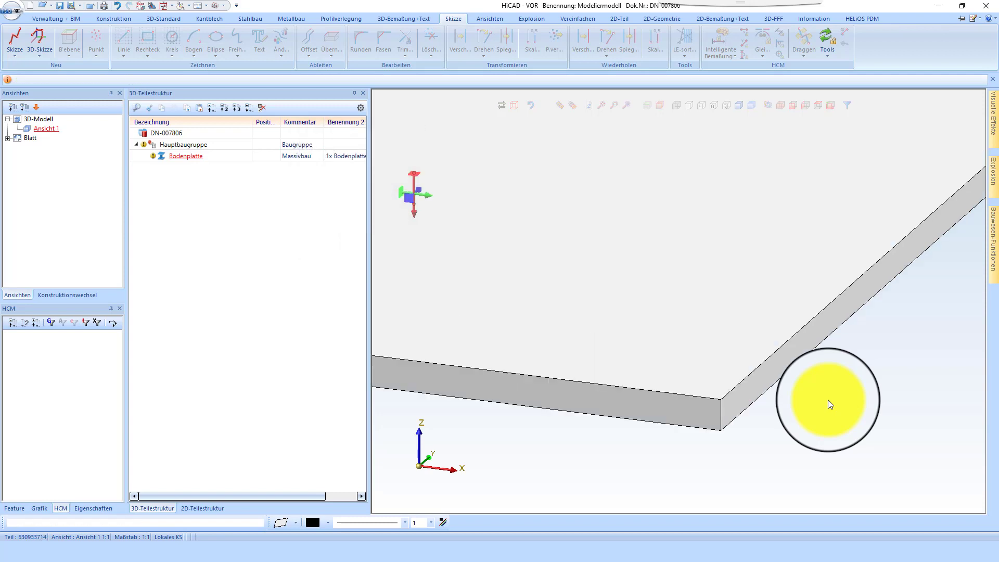
# Step: Add a new Baugruppe as a Nebenteil of the Hauptbaugruppe and make it not Stücklistenrelevant
pyautogui.scroll(-5, 796, 332)
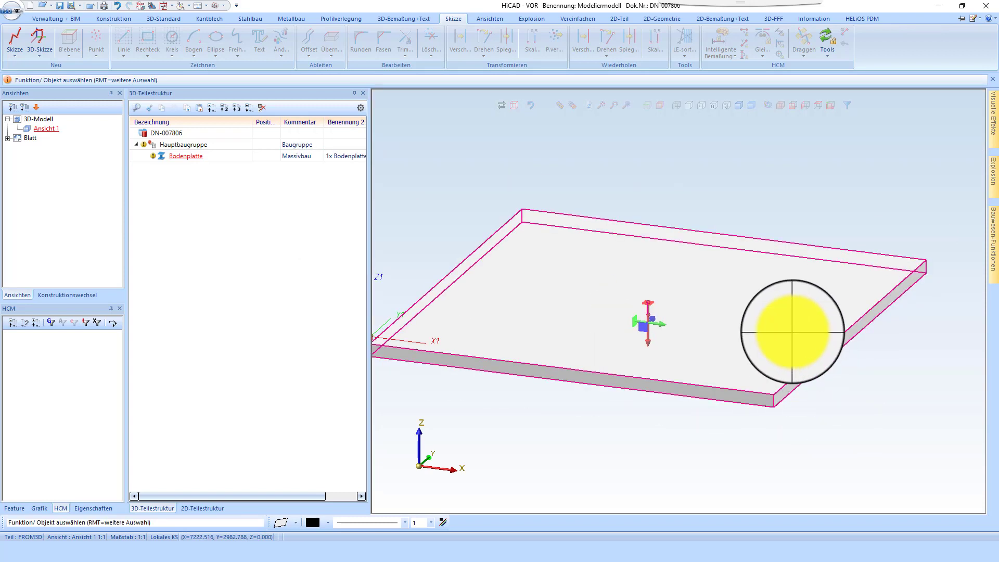
pyautogui.scroll(-1, 697, 332)
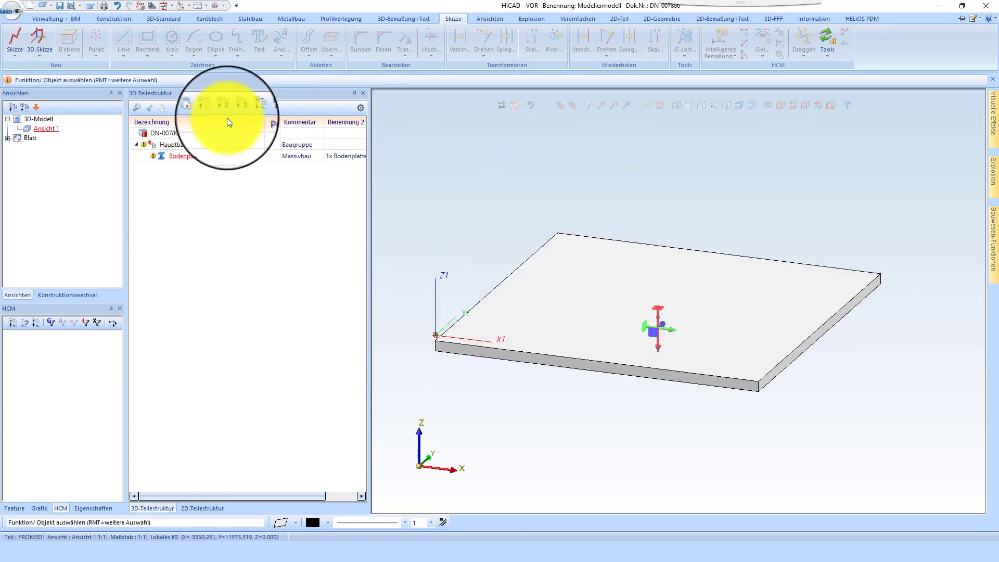
pyautogui.rightClick(195, 145)
pyautogui.moveTo(258, 227)
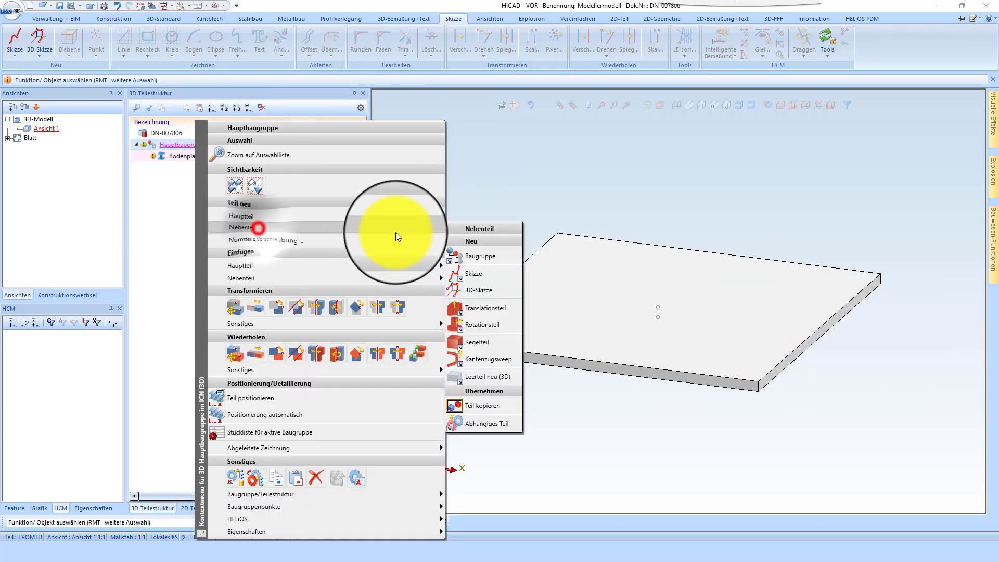
pyautogui.click(484, 257)
pyautogui.click(674, 225)
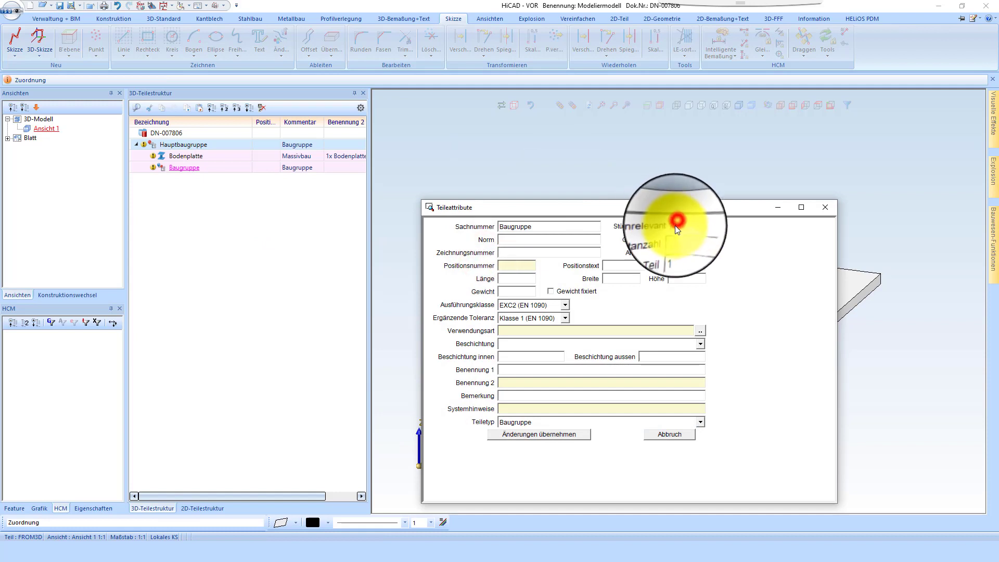
# Step: Set the new assembly's Sachnummer to Bauseits and its Teiletyp to Strukturbaugruppe, and accept the attributes
pyautogui.click(539, 226)
pyautogui.moveTo(548, 226); pyautogui.dragTo(435, 234)
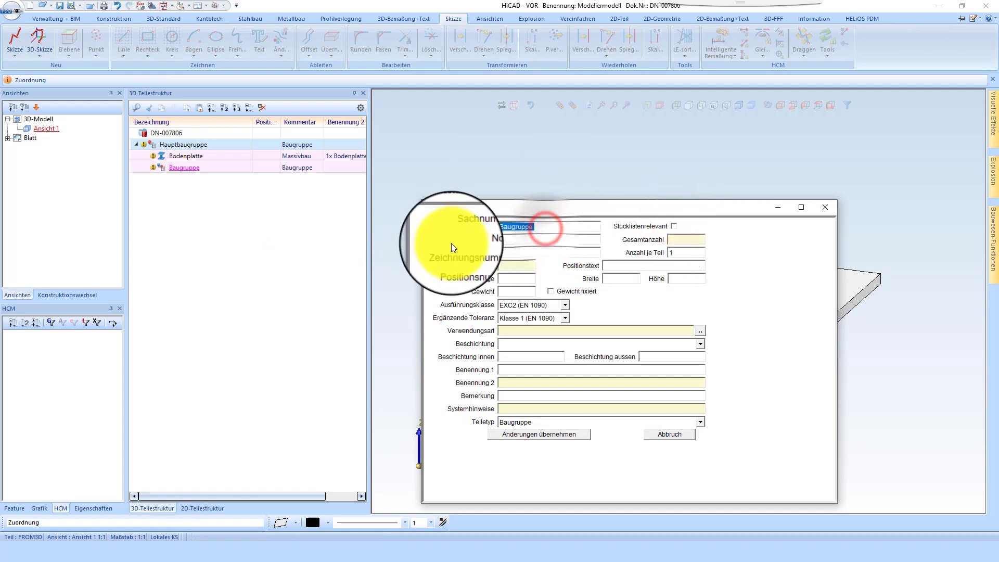
pyautogui.write('Bausteil')
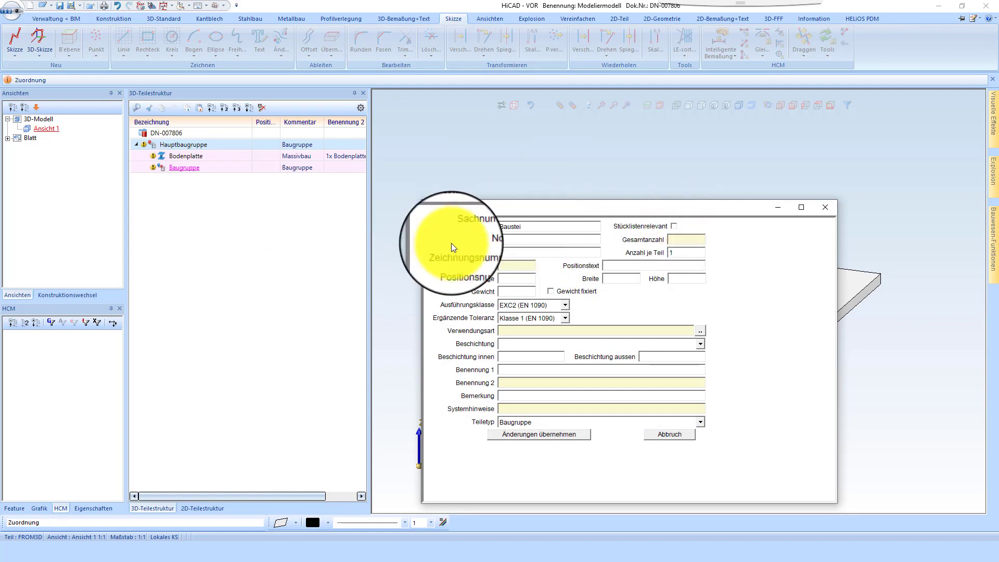
pyautogui.press('BackSpace')
pyautogui.press('BackSpace')
pyautogui.press('BackSpace')
pyautogui.write('eits')
pyautogui.click(562, 422)
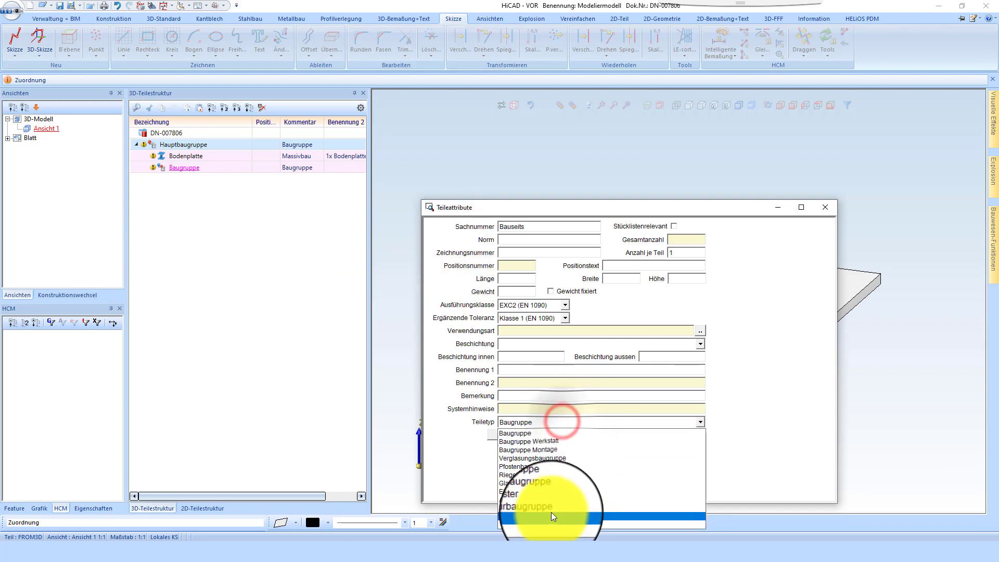
pyautogui.click(552, 516)
pyautogui.click(547, 435)
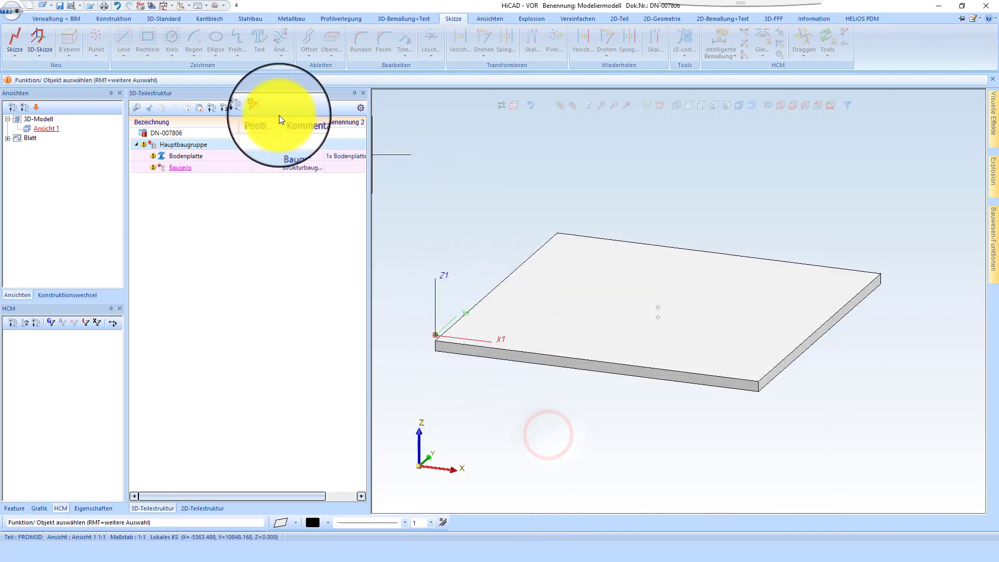
# Step: Move the Bodenplatte into the Bauseits assembly and select its Bodenplatte feature to show its dimensions
pyautogui.moveTo(182, 155); pyautogui.dragTo(188, 167)
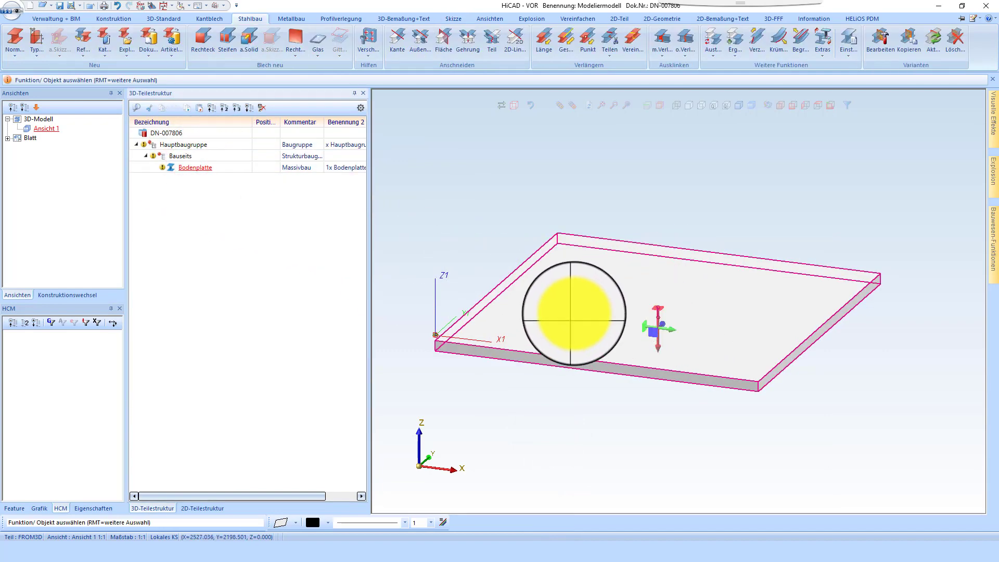
pyautogui.click(20, 509)
pyautogui.click(56, 335)
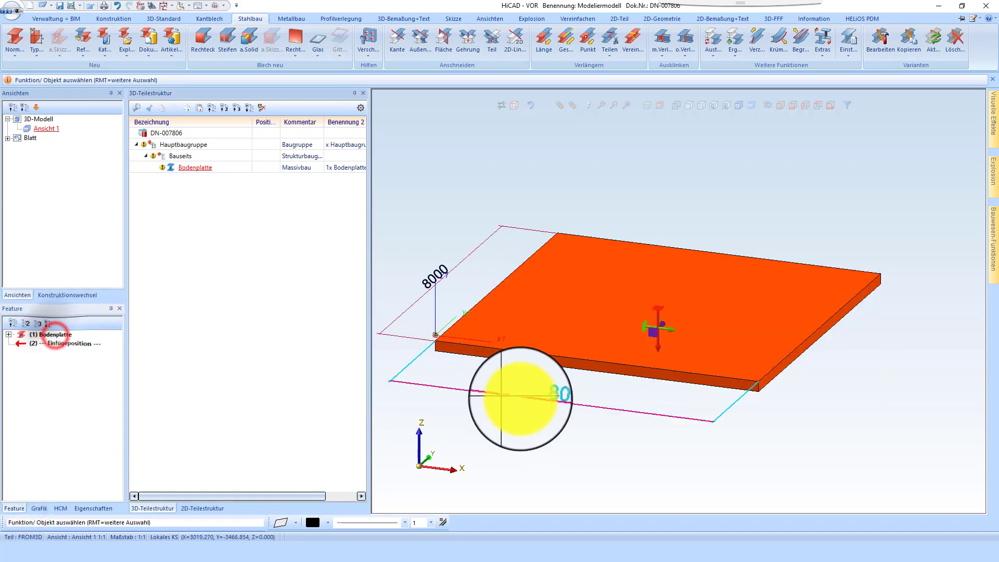
# Step: Set the Bodenplatte's length along its front edge to 12000 mm
pyautogui.click(500, 395)
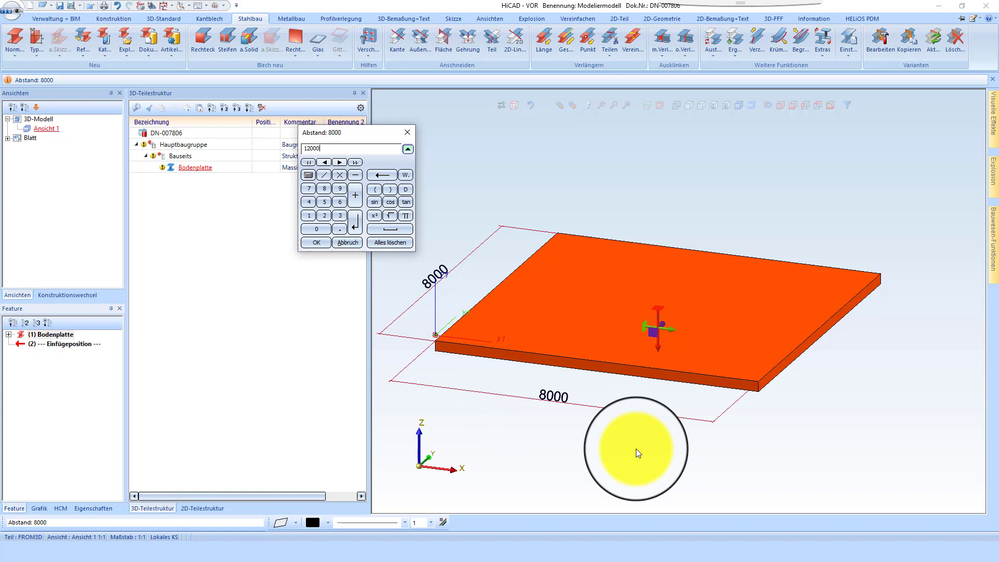
pyautogui.press('Return')
pyautogui.scroll(-4, 598, 396)
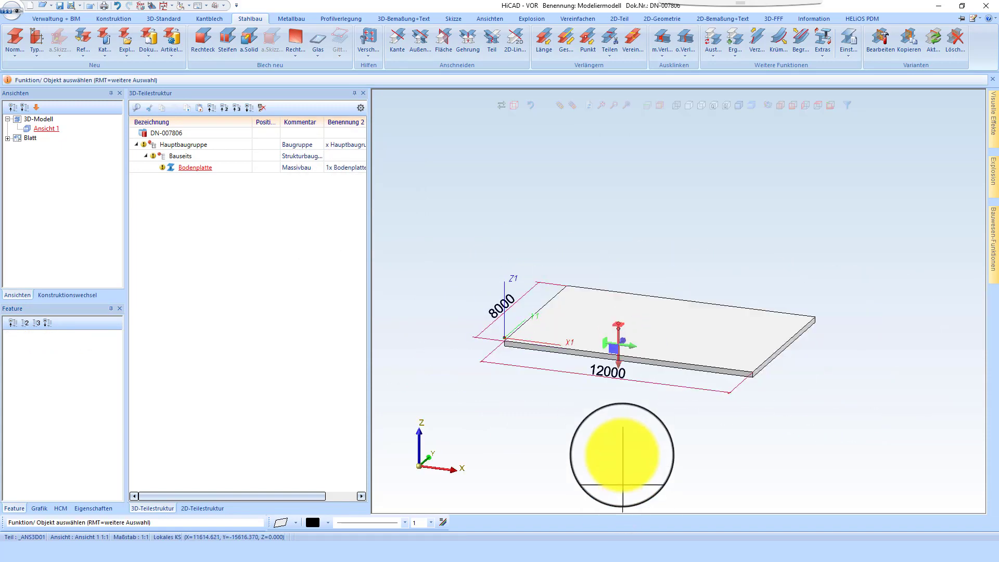
# Step: Create the front, left side, top and axonometric views, space the side and axonometric views apart, and rotate the axonometric view slightly
pyautogui.rightClick(645, 337)
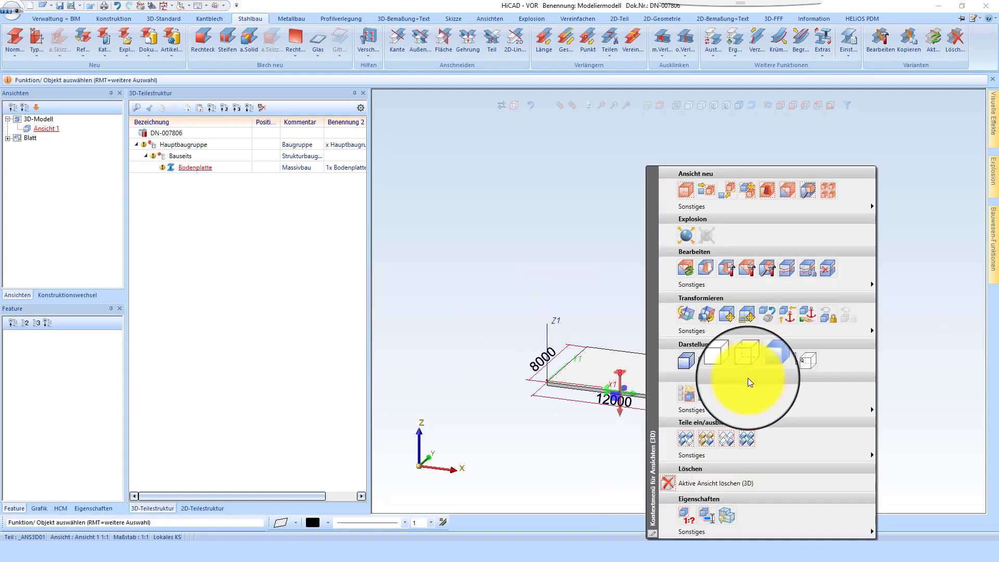
pyautogui.click(830, 190)
pyautogui.click(479, 291)
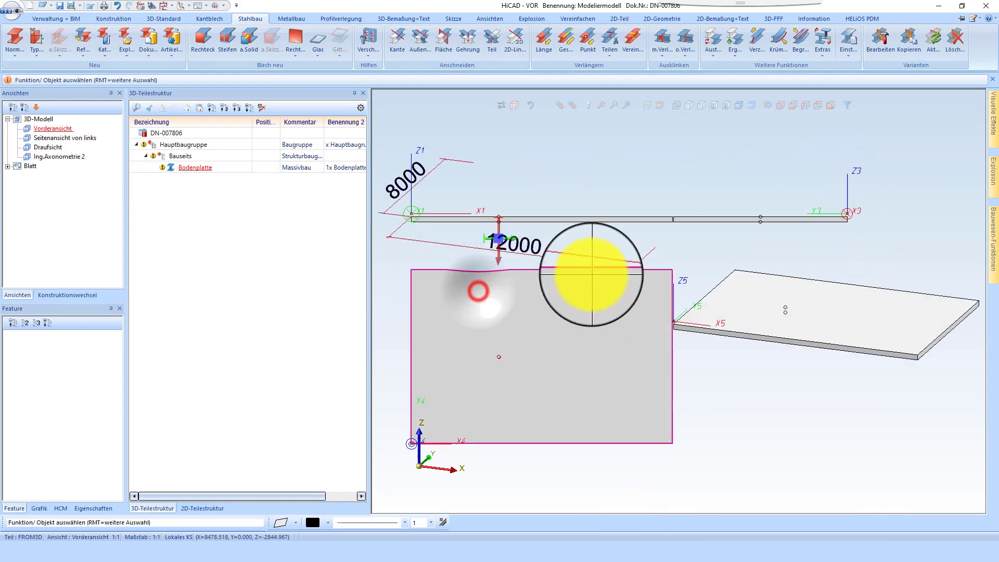
pyautogui.click(791, 256)
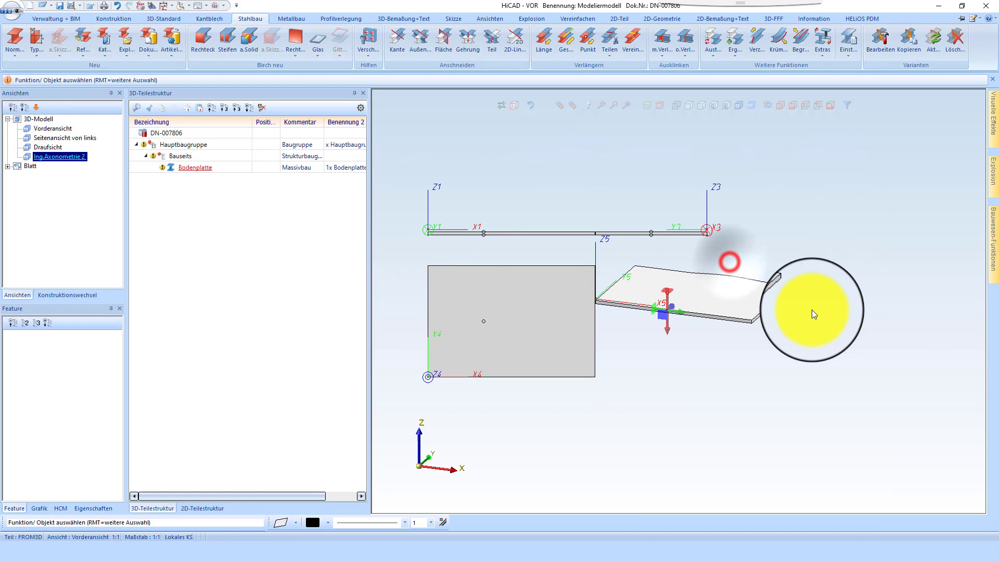
pyautogui.click(707, 260)
pyautogui.click(694, 224)
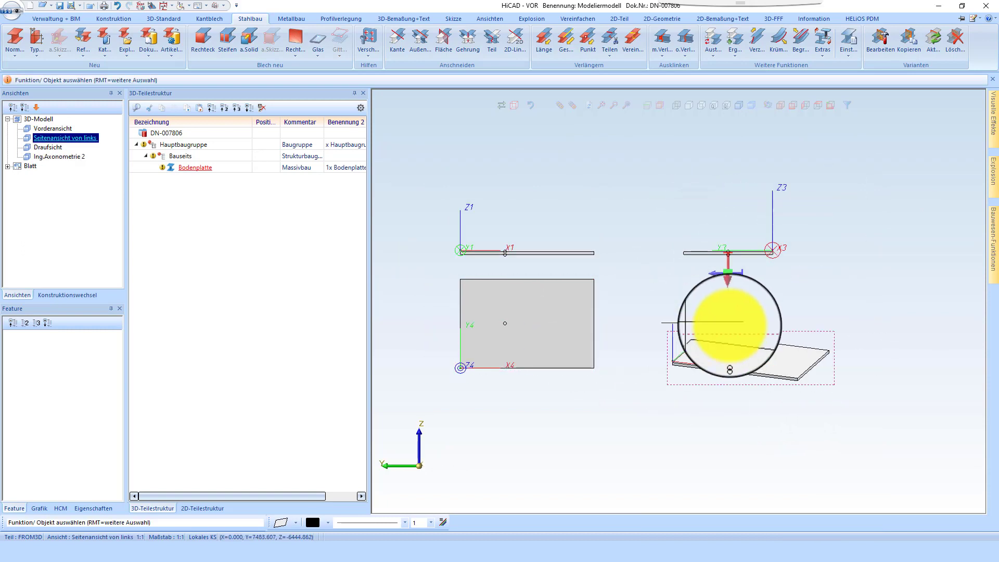
pyautogui.click(745, 355)
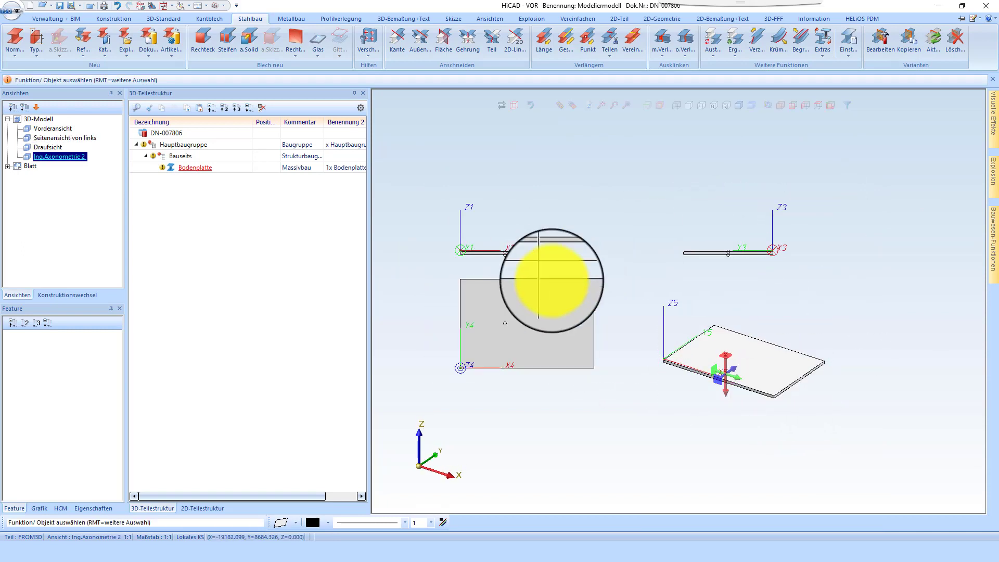
# Step: Start a sketch on the Bodenplatte's top face and draw a long rectangle about 1000 mm wide near its rear edge
pyautogui.scroll(2, 758, 334)
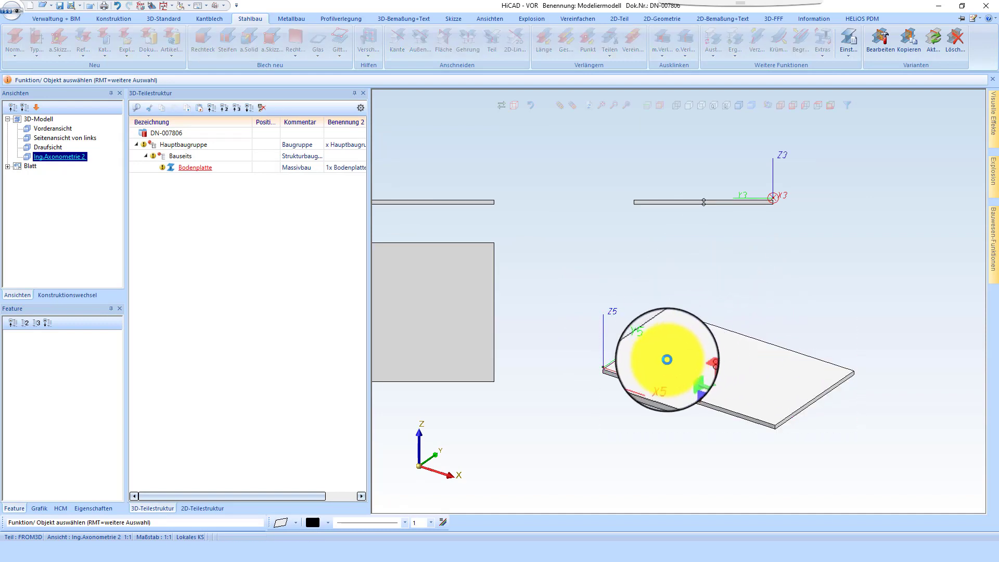
pyautogui.click(662, 375)
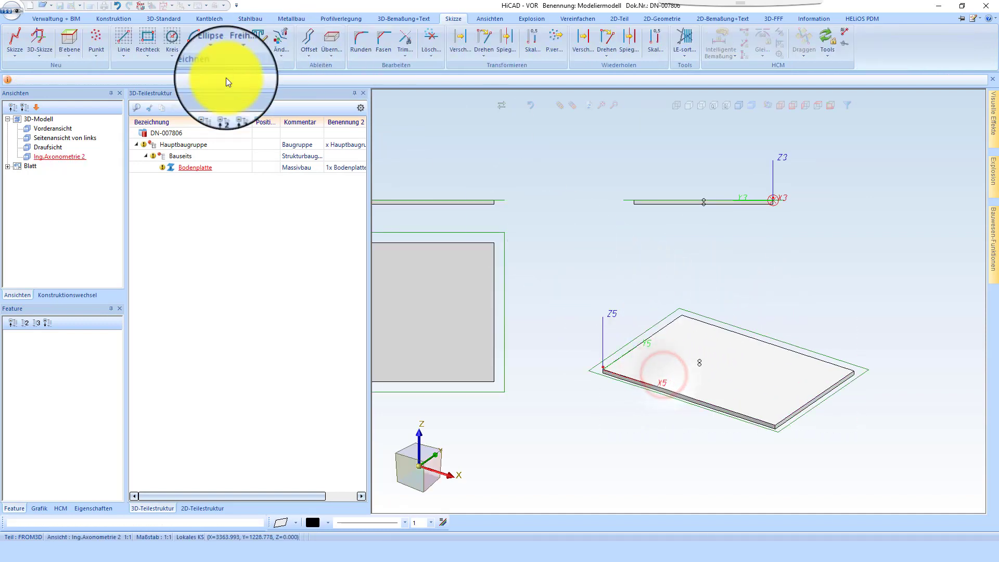
pyautogui.click(147, 38)
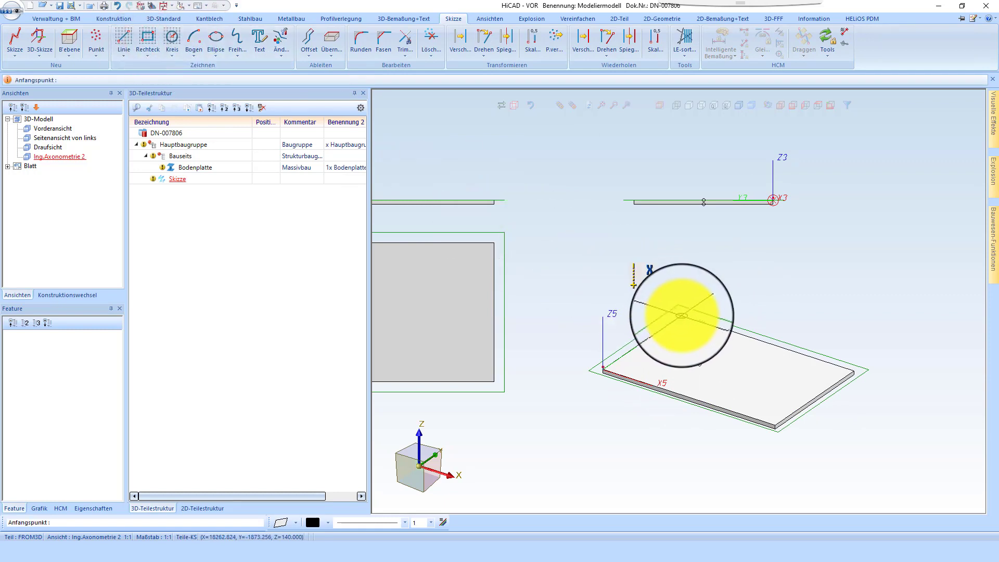
pyautogui.click(677, 325)
pyautogui.click(812, 368)
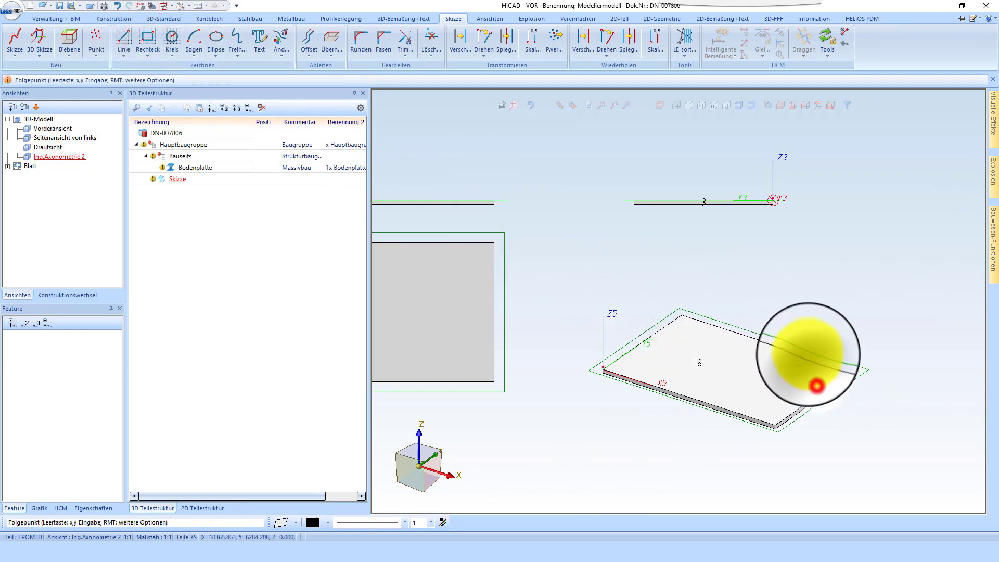
pyautogui.middleClick(794, 288)
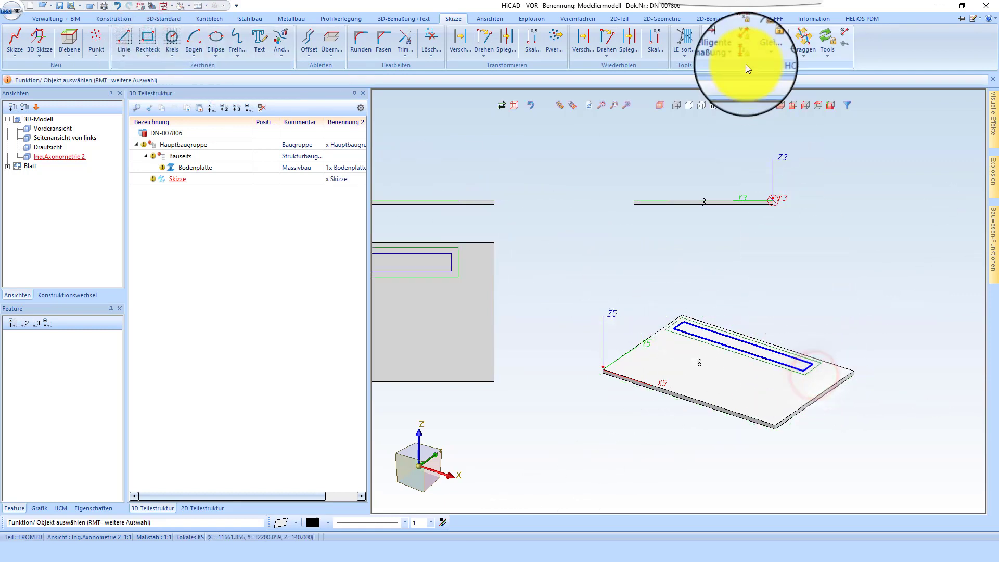
# Step: Constrain the rectangle's rear long edge and both short edges to lie on the matching edges of the Bodenplatte
pyautogui.click(758, 36)
pyautogui.scroll(4, 679, 320)
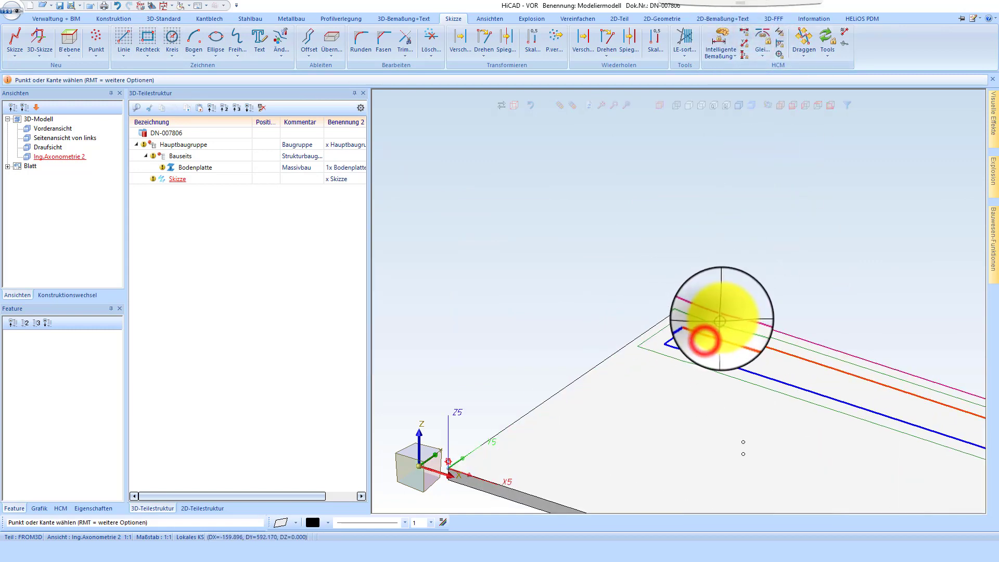
pyautogui.click(720, 318)
pyautogui.click(707, 314)
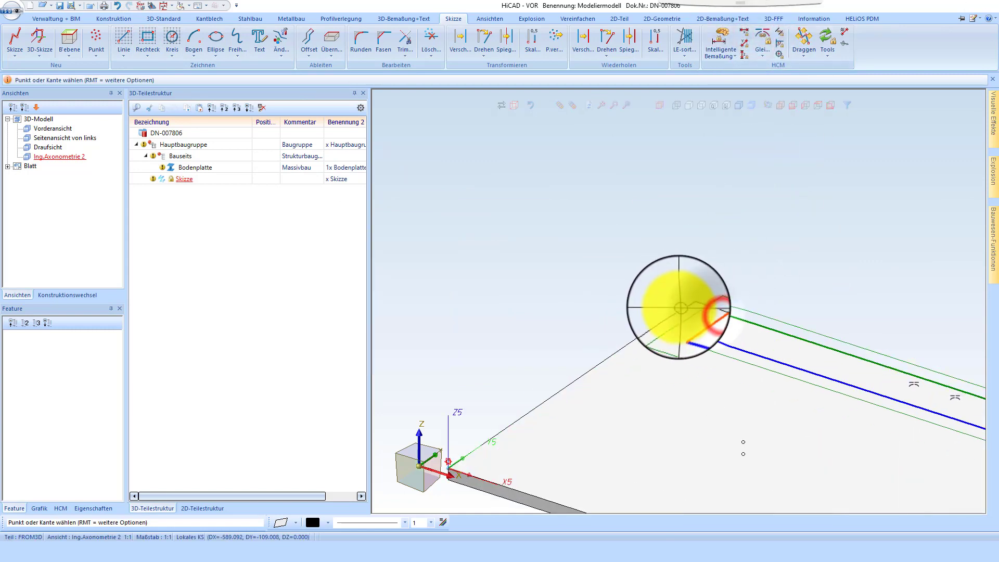
pyautogui.scroll(-4, 829, 319)
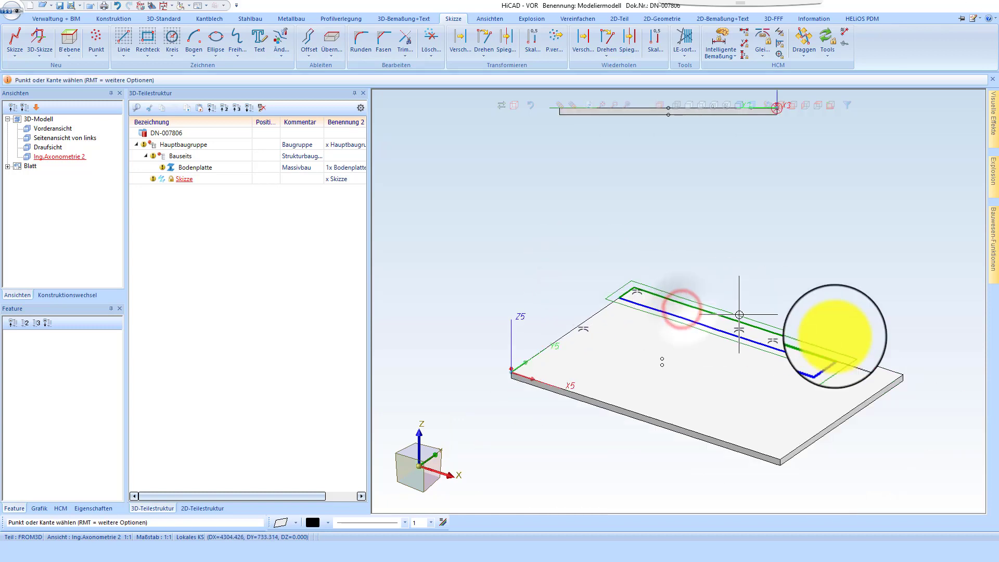
pyautogui.scroll(4, 720, 263)
pyautogui.click(669, 250)
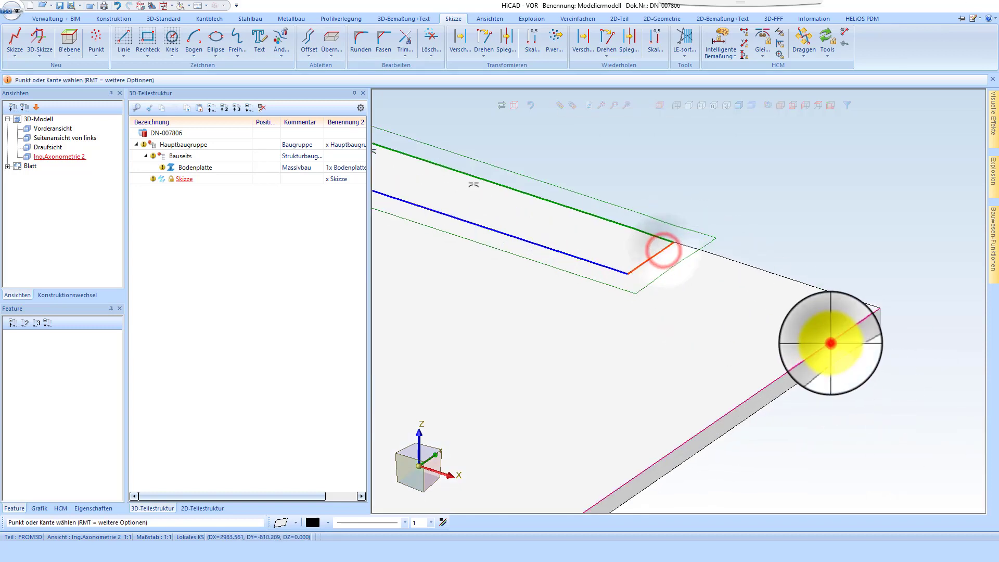
pyautogui.click(830, 342)
# Step: Dimension the distance between the rectangle's two long edges and set it to 250 mm
pyautogui.click(731, 29)
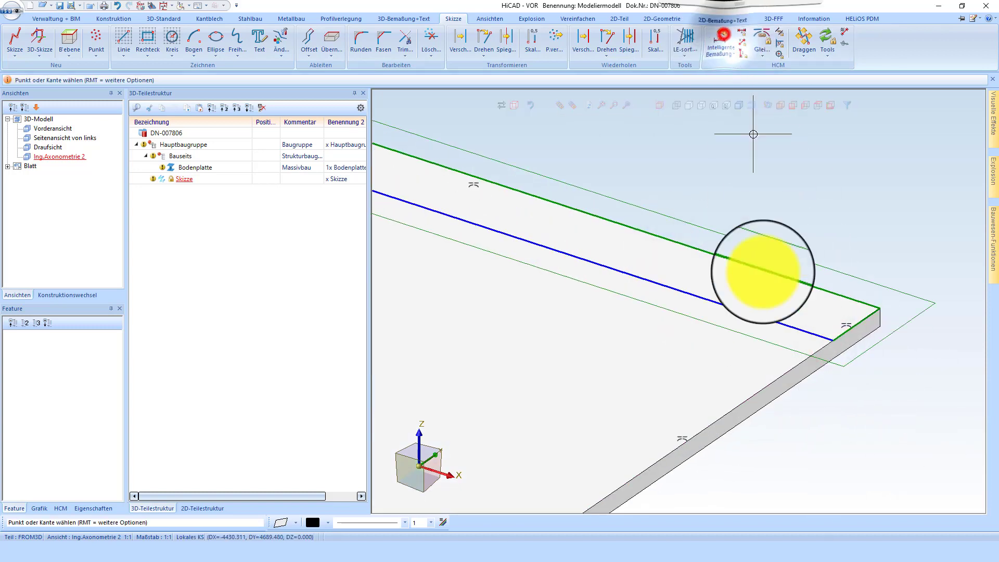
pyautogui.click(759, 319)
pyautogui.click(807, 285)
pyautogui.click(903, 357)
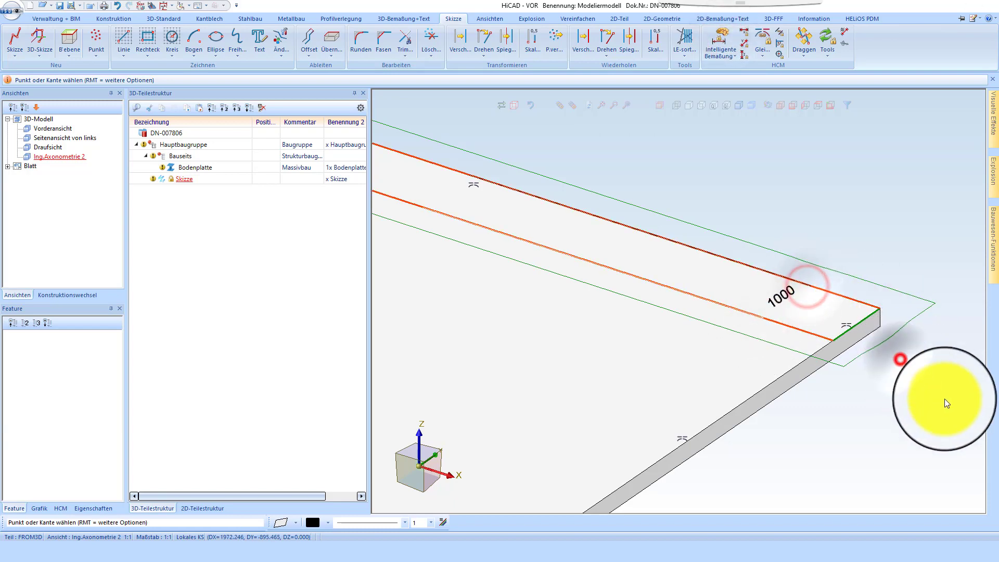
pyautogui.write('250')
pyautogui.press('Return')
# Step: Create a part from the sketch using the Massivbau part type Wand (Beton)
pyautogui.scroll(-4, 786, 356)
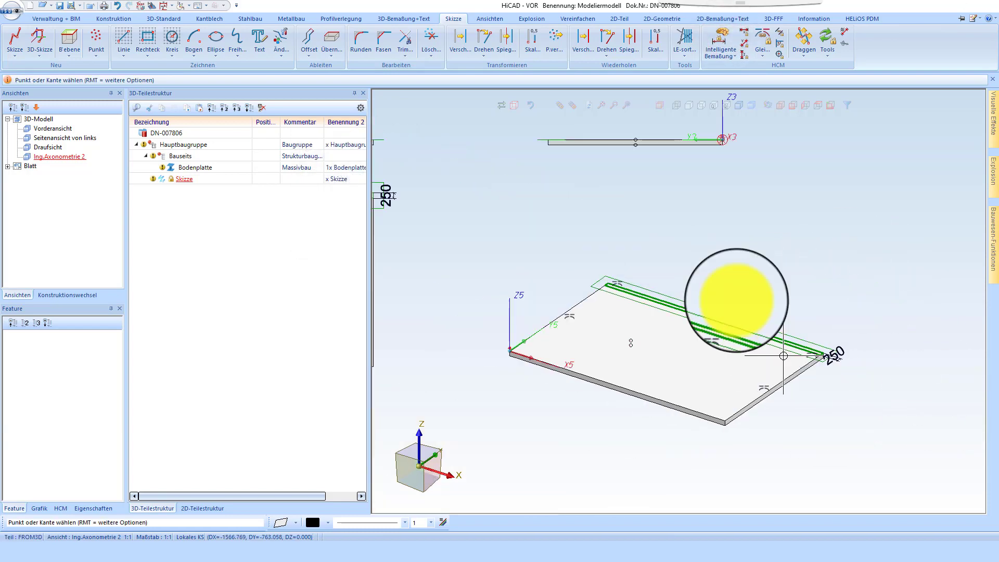
pyautogui.scroll(2, 641, 301)
pyautogui.rightClick(642, 307)
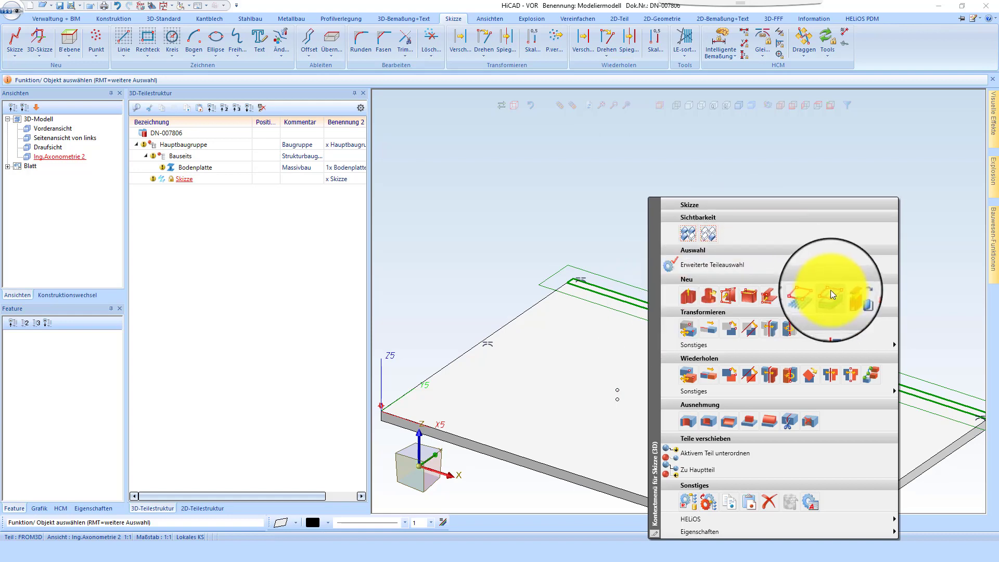
pyautogui.click(850, 293)
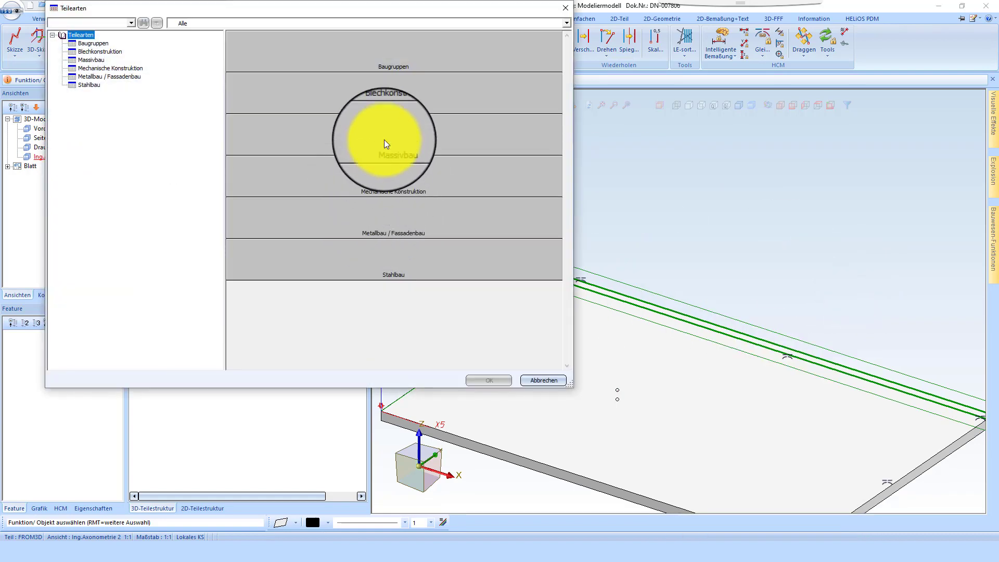
pyautogui.click(385, 144)
pyautogui.click(256, 98)
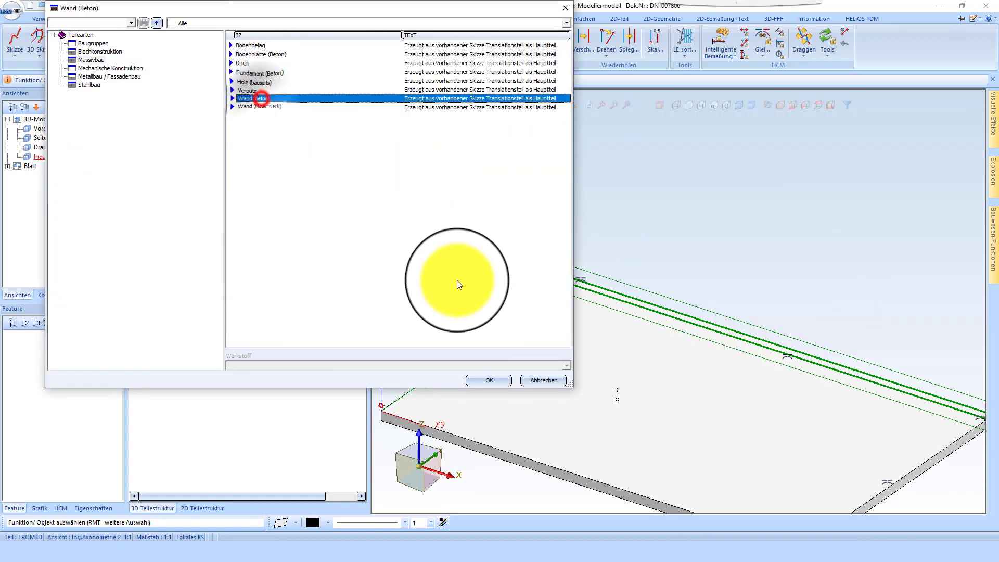
pyautogui.click(487, 381)
# Step: Set the wall's Endhöhe to 8000, create it with Skizze löschen enabled, and accept the part attributes
pyautogui.click(585, 399)
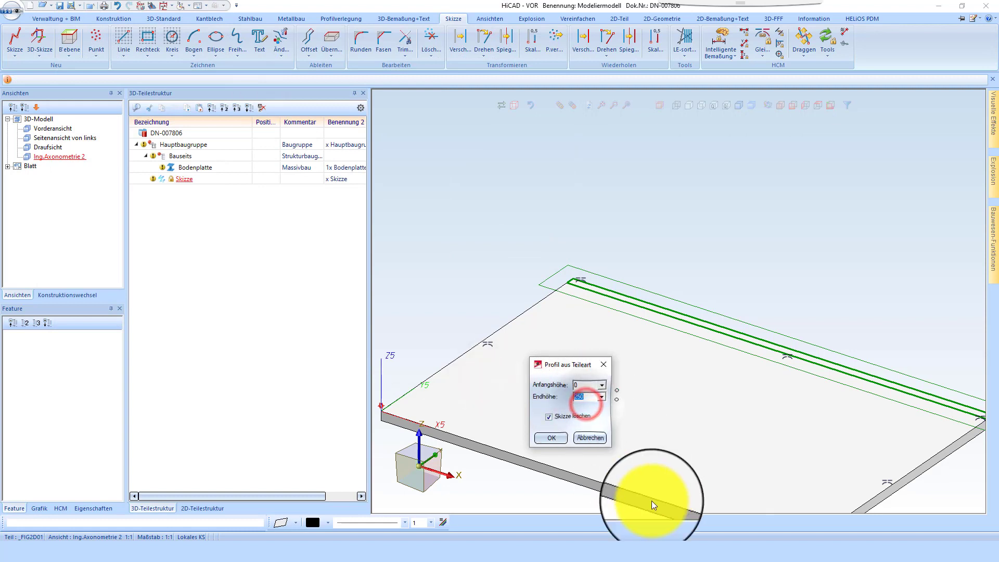
pyautogui.write('8000')
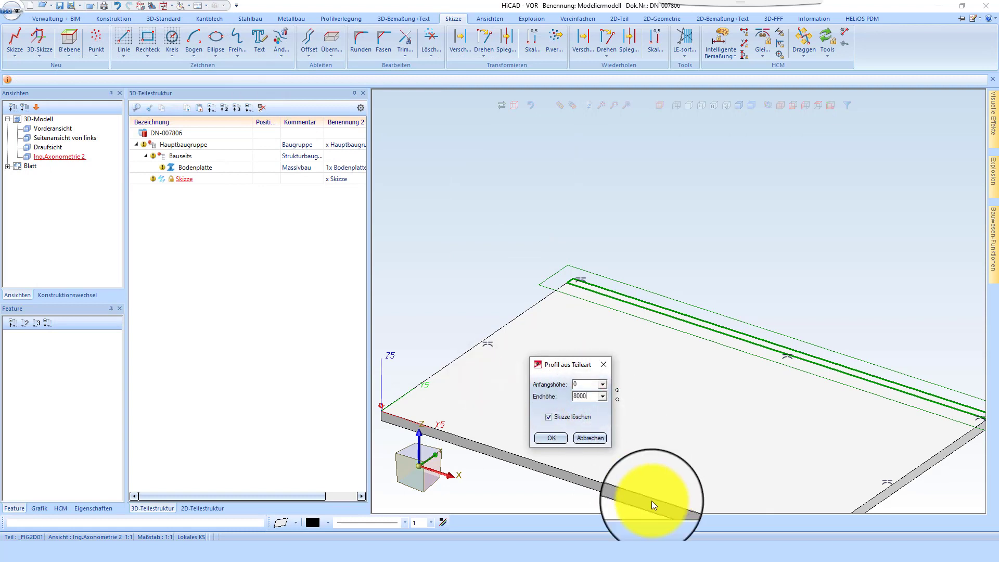
pyautogui.click(549, 437)
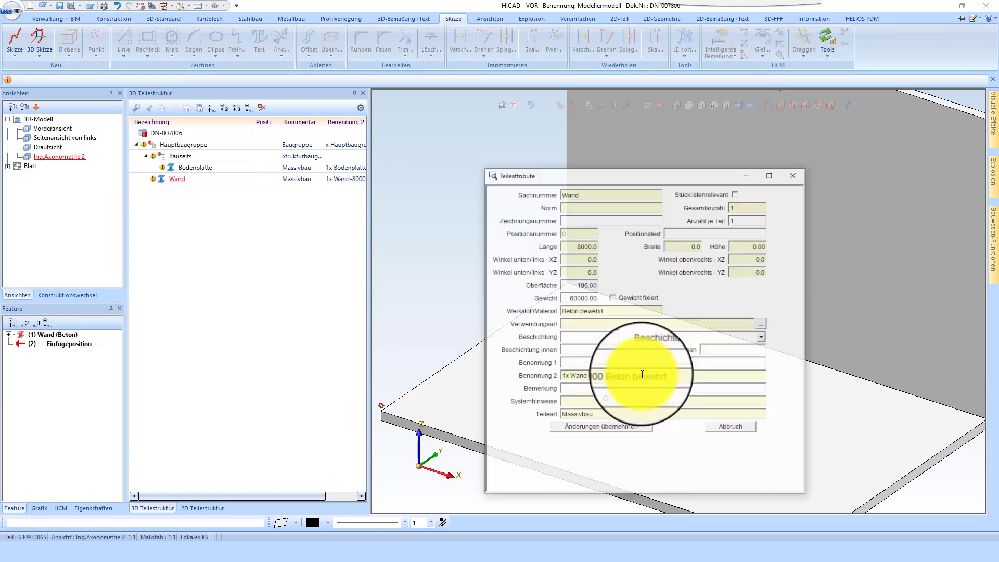
pyautogui.click(623, 431)
# Step: Move the Wand part into the Bauseits assembly
pyautogui.click(176, 180)
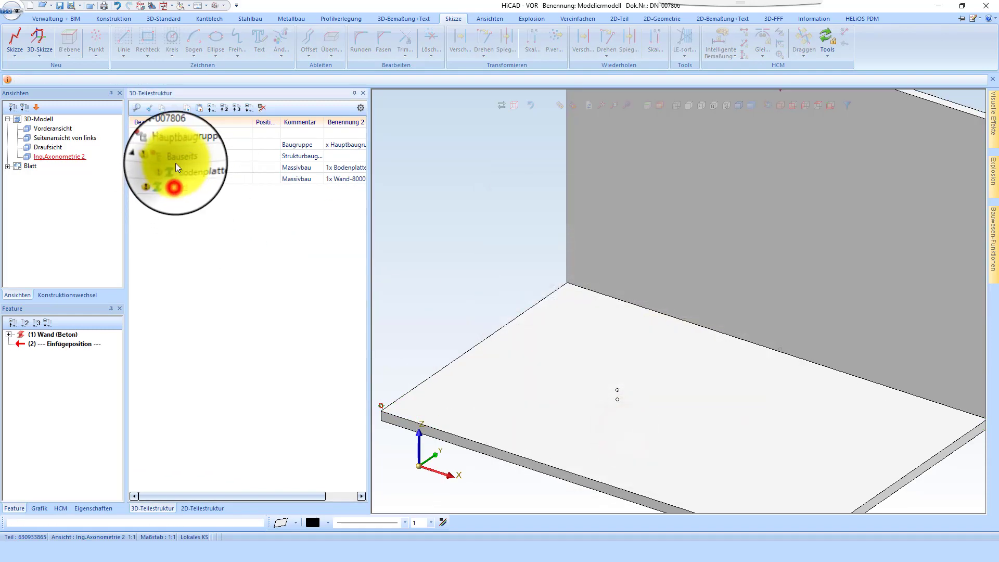
pyautogui.scroll(-4, 627, 281)
pyautogui.scroll(2, 648, 281)
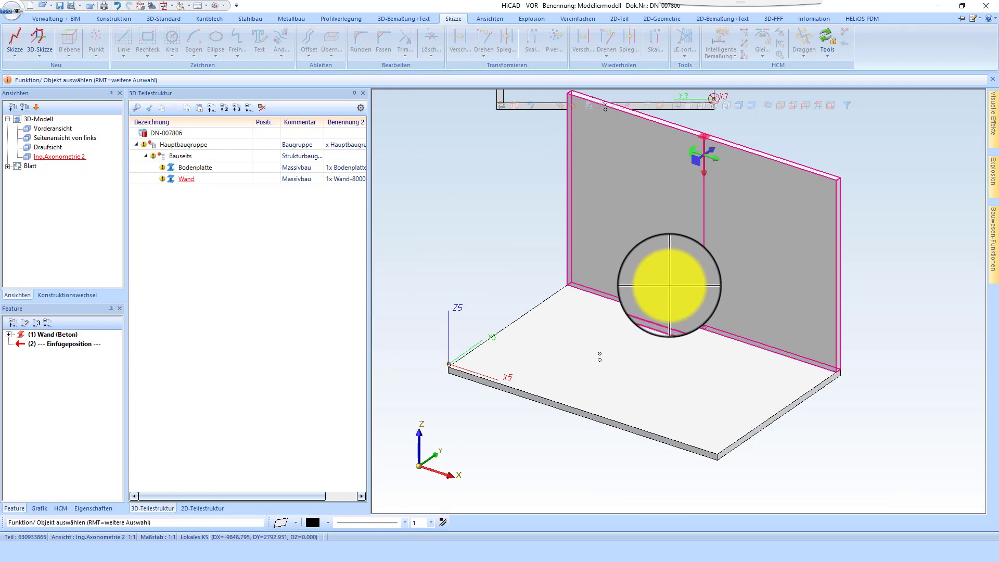
pyautogui.scroll(-3, 697, 266)
pyautogui.scroll(5, 687, 368)
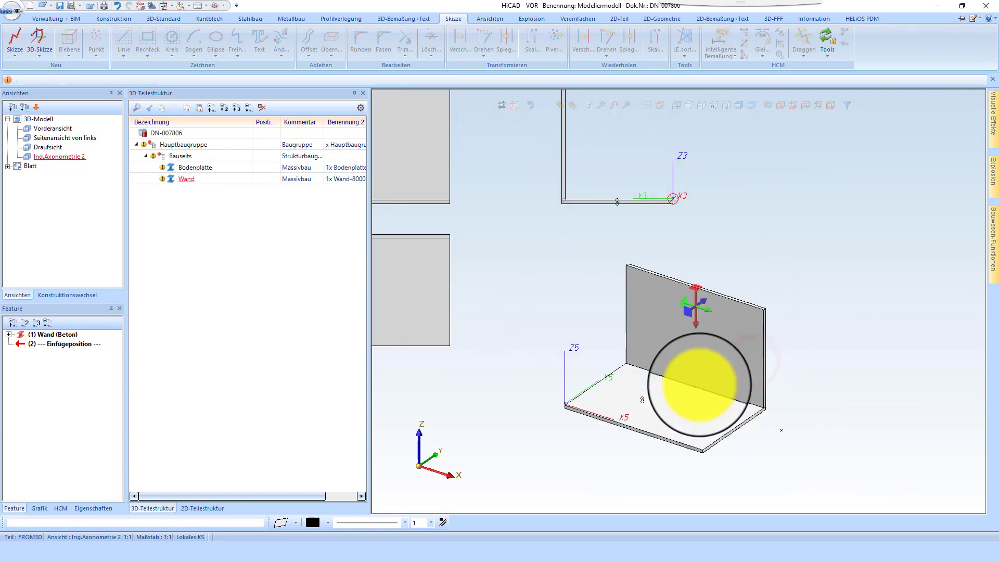
# Step: Start a sketch-based cutout on the wall's inner face and sketch a 4000 by 3000 mm rectangle near the wall's base
pyautogui.rightClick(686, 368)
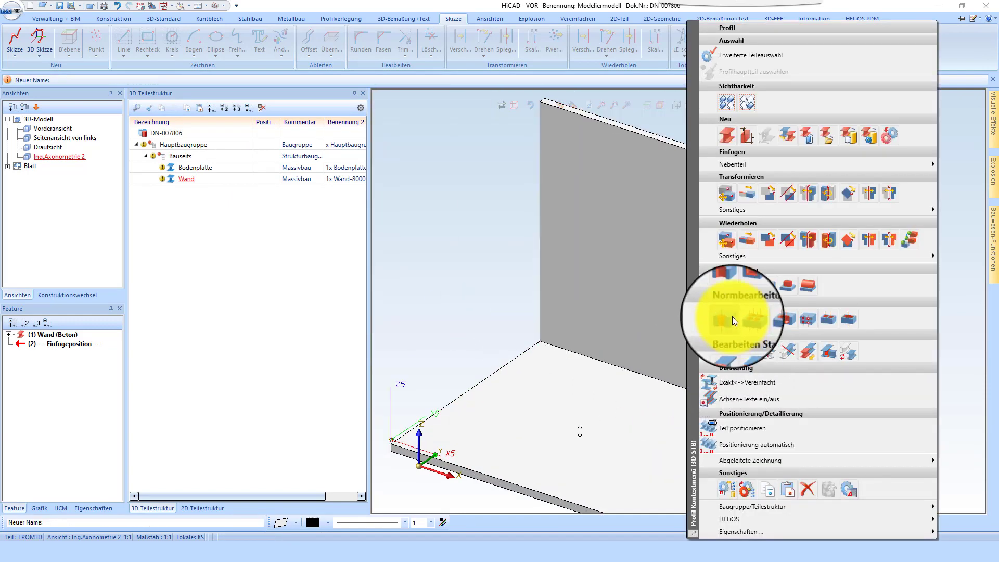
pyautogui.click(732, 316)
pyautogui.click(634, 345)
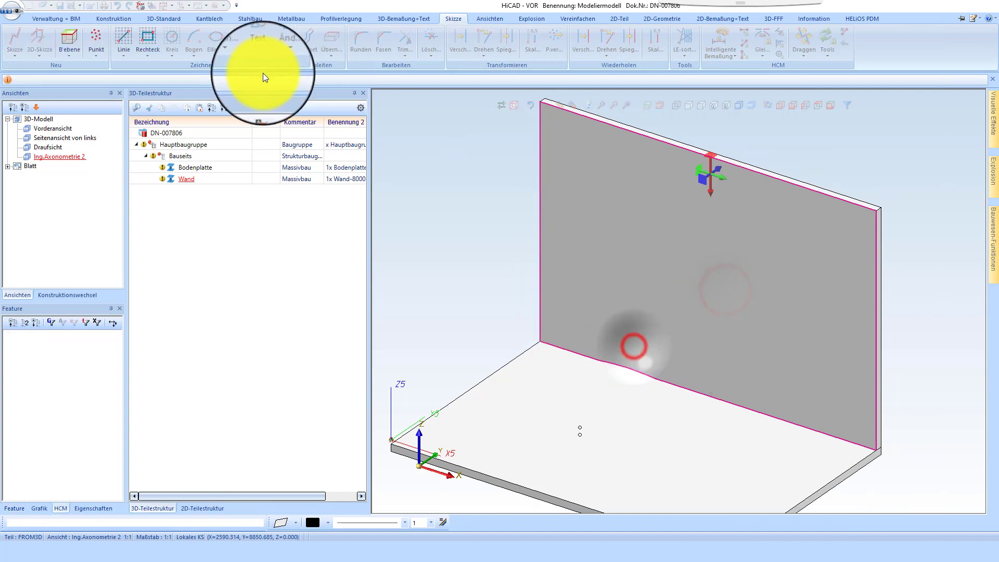
pyautogui.click(146, 34)
pyautogui.click(662, 373)
pyautogui.click(773, 318)
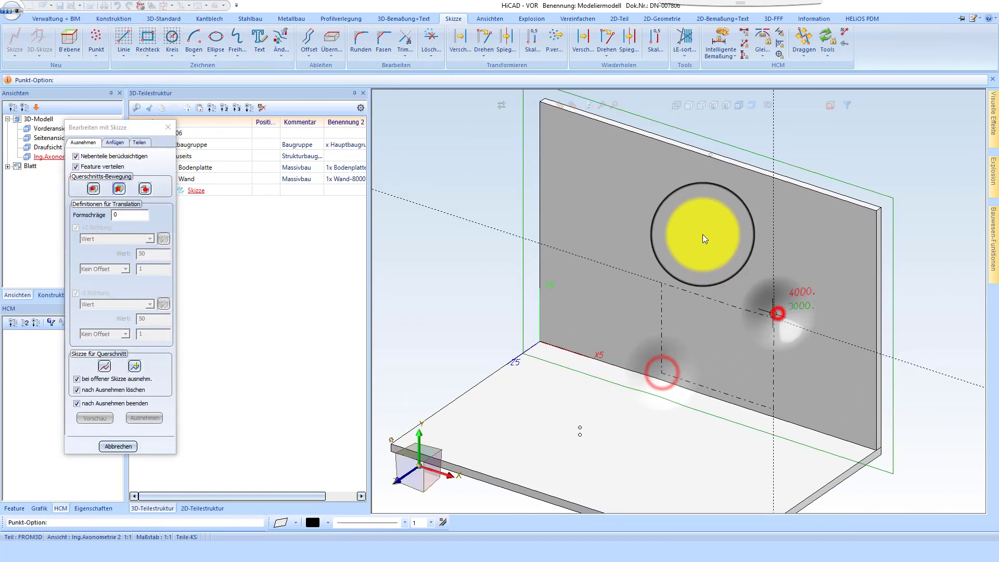
# Step: Dimension the opening rectangle's lower edge from the wall's lower edge and set the distance to 150 mm
pyautogui.click(748, 33)
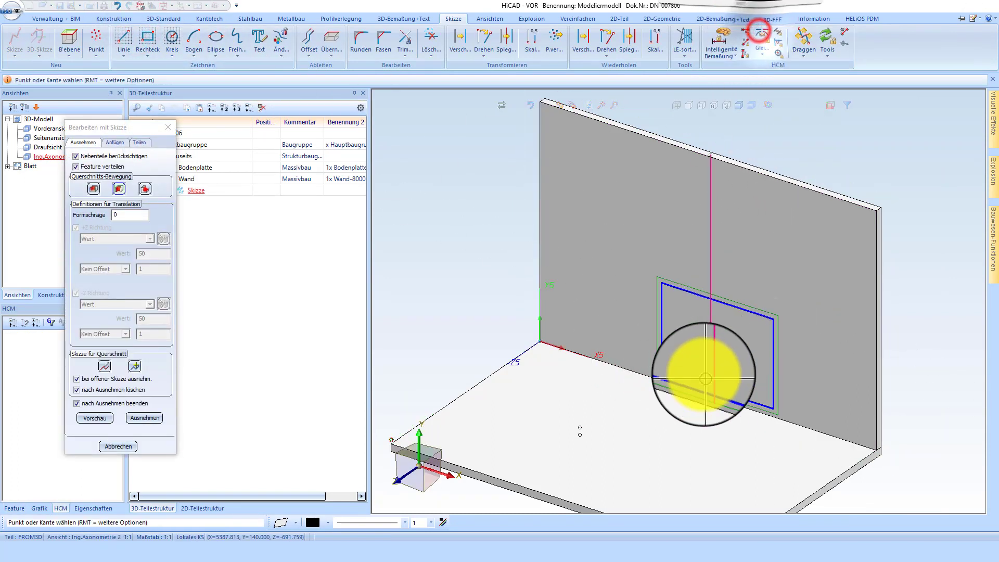
pyautogui.click(687, 388)
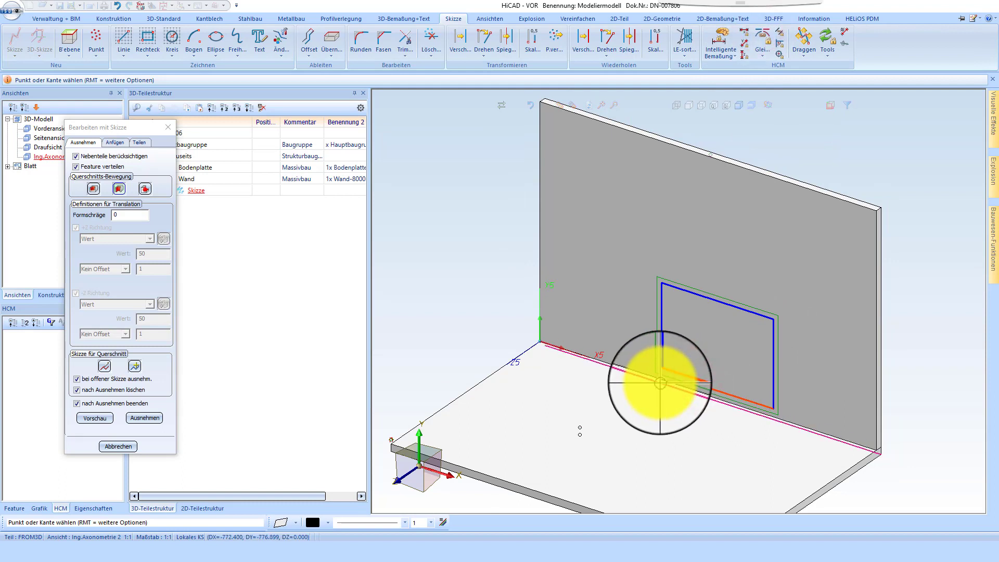
pyautogui.click(723, 33)
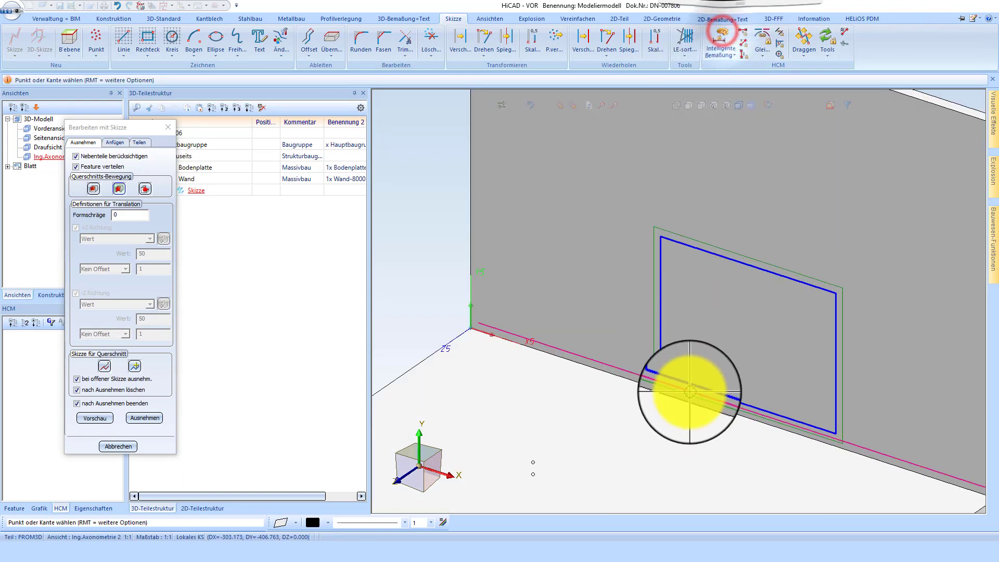
pyautogui.scroll(2, 663, 365)
pyautogui.click(690, 389)
pyautogui.click(645, 384)
pyautogui.click(577, 337)
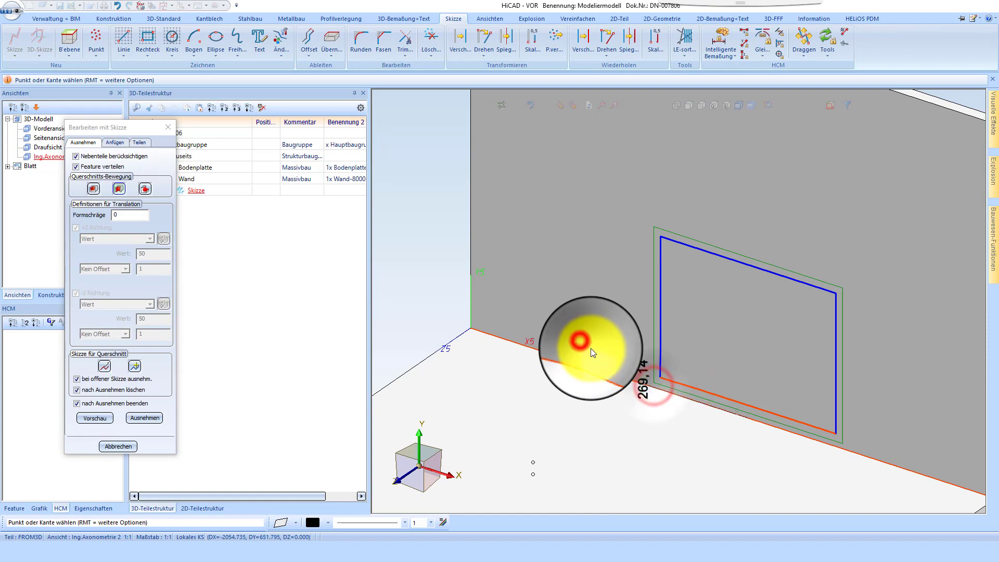
pyautogui.write('1')
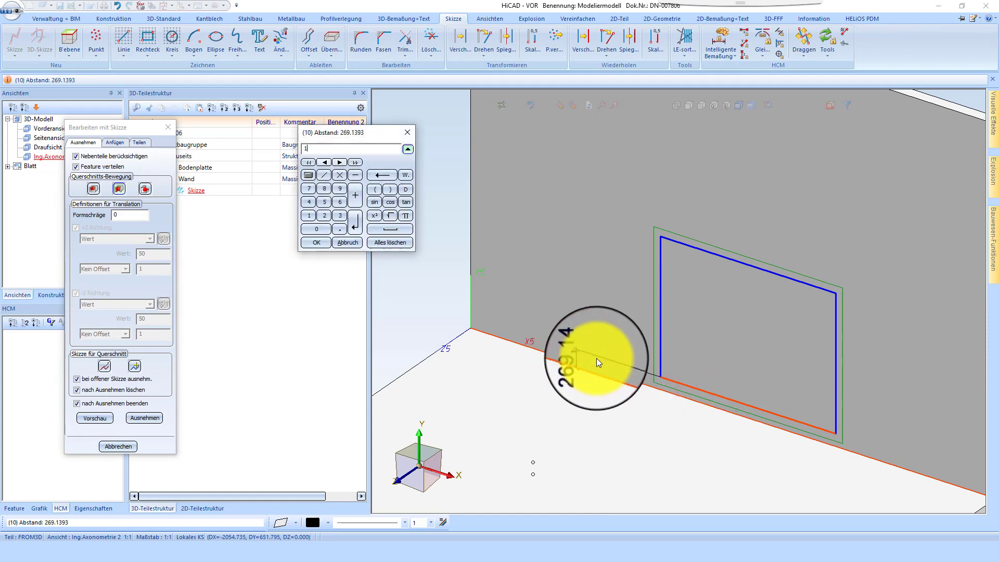
pyautogui.write('450')
pyautogui.press('Return')
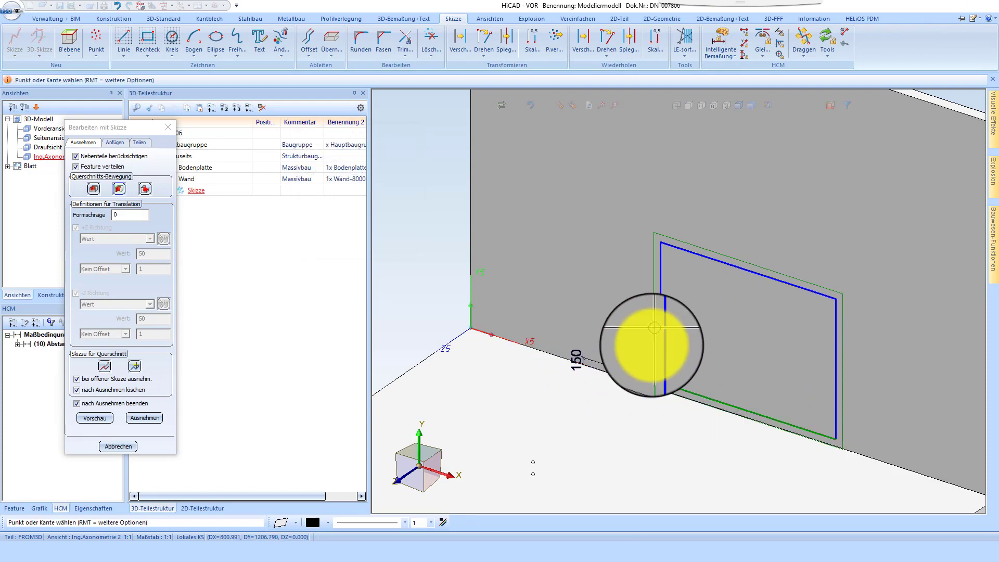
# Step: Dimension the width of the opening rectangle between its vertical edges and set it to 2200 mm
pyautogui.click(661, 342)
pyautogui.click(834, 390)
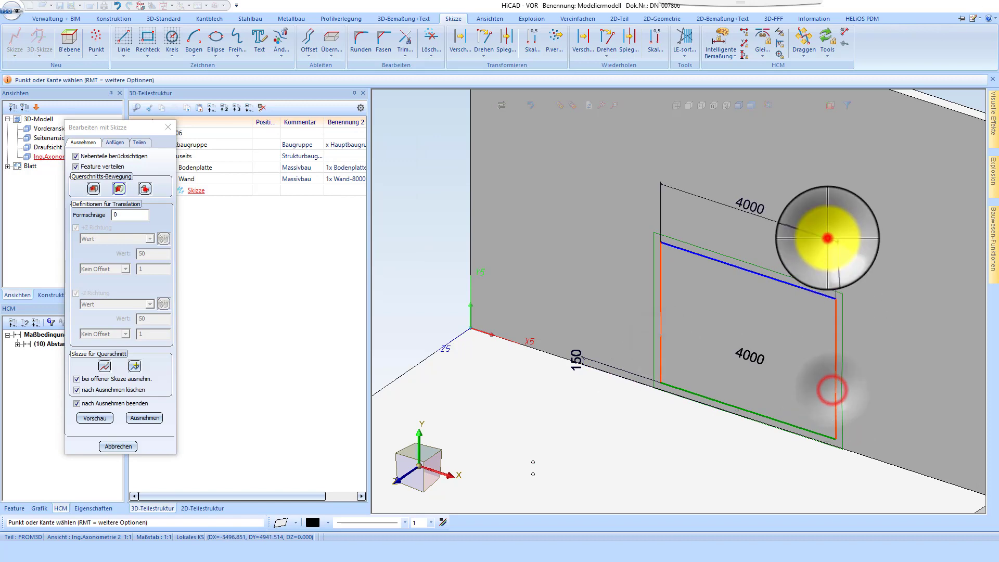
pyautogui.click(827, 226)
pyautogui.write('2200')
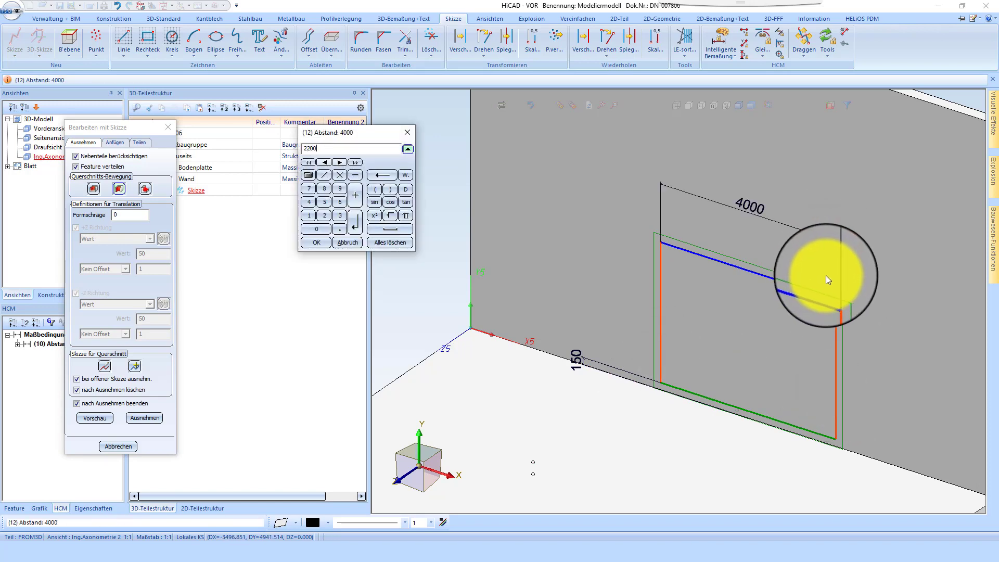
pyautogui.press('Return')
# Step: Dimension the height of the opening rectangle between its upper and lower edges and set it to 2800 mm
pyautogui.scroll(-3, 718, 230)
pyautogui.scroll(2, 701, 244)
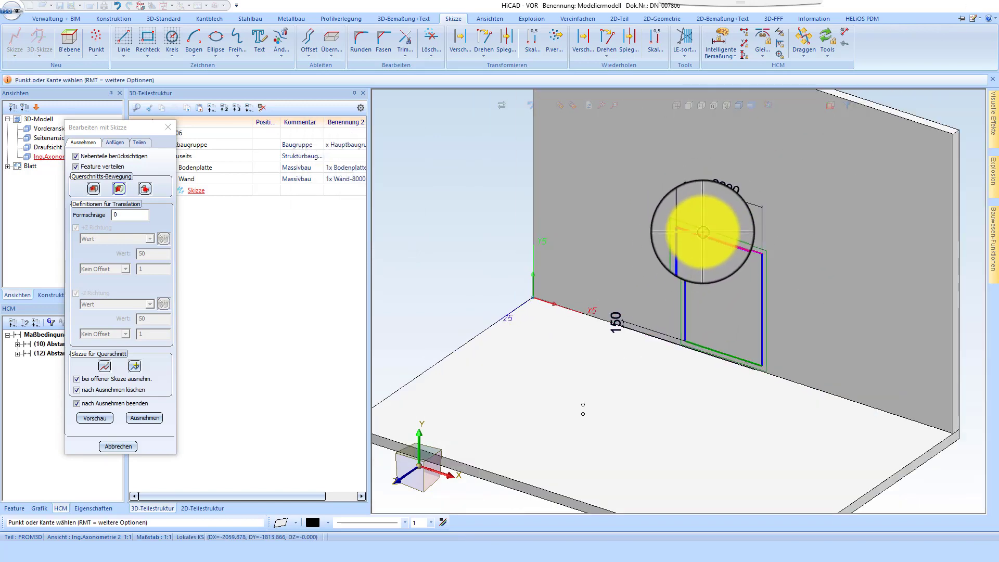
pyautogui.click(702, 231)
pyautogui.click(718, 367)
pyautogui.click(787, 353)
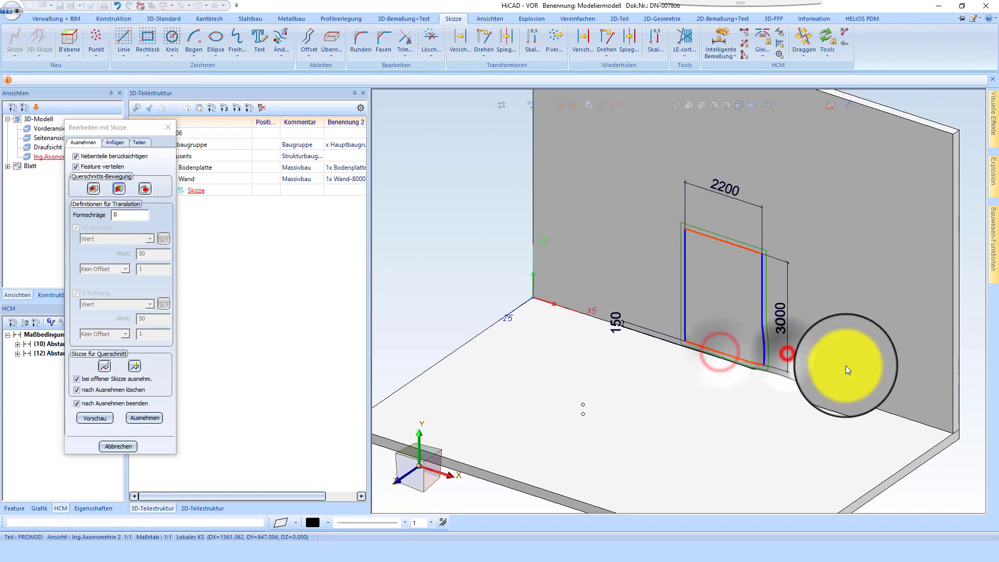
pyautogui.write('2800')
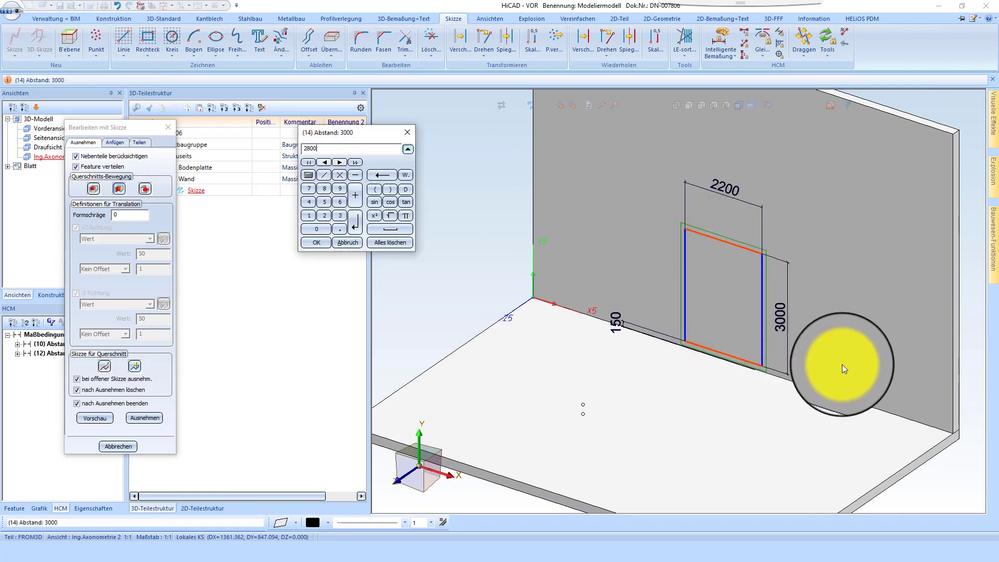
pyautogui.press('Return')
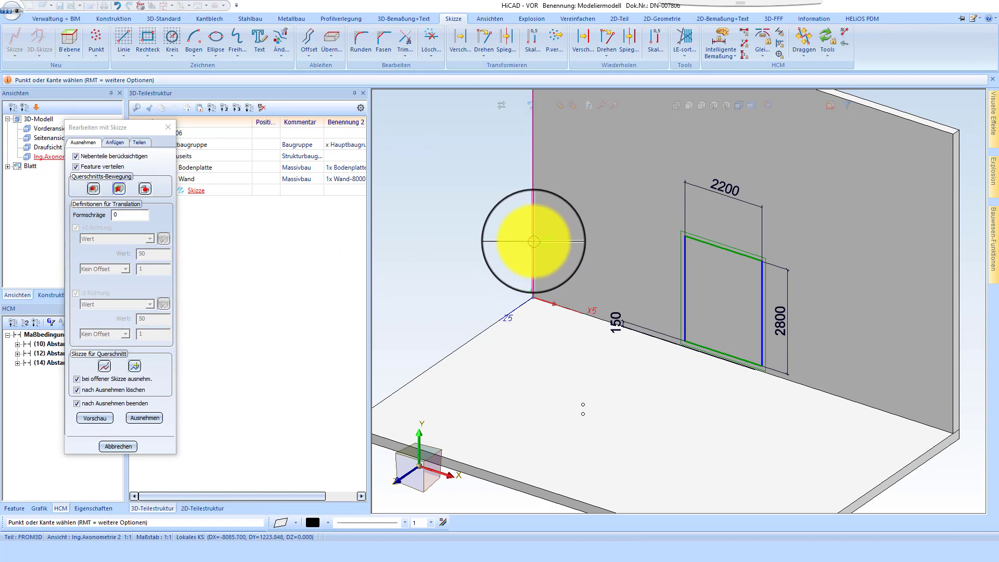
# Step: Set the opening's distance from the wall's left vertical edge to 4500 mm and cut the door opening out of the wall
pyautogui.click(533, 240)
pyautogui.click(683, 270)
pyautogui.click(644, 192)
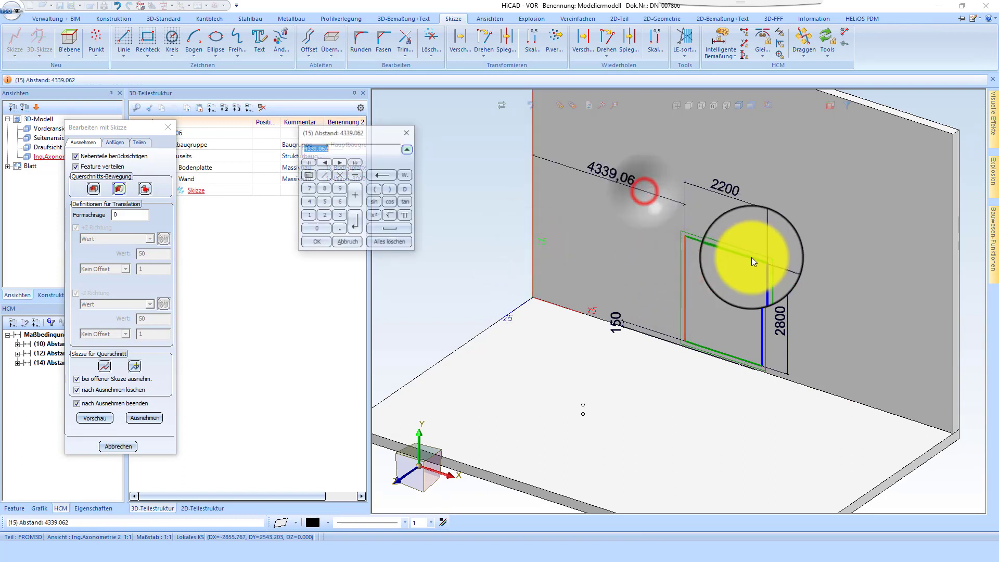
pyautogui.write('4500')
pyautogui.press('Return')
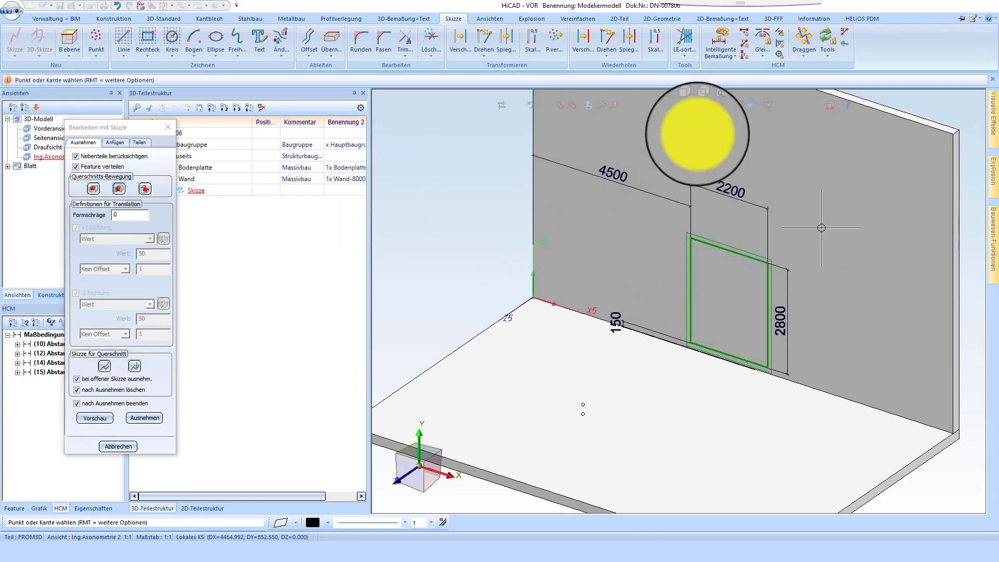
pyautogui.click(145, 417)
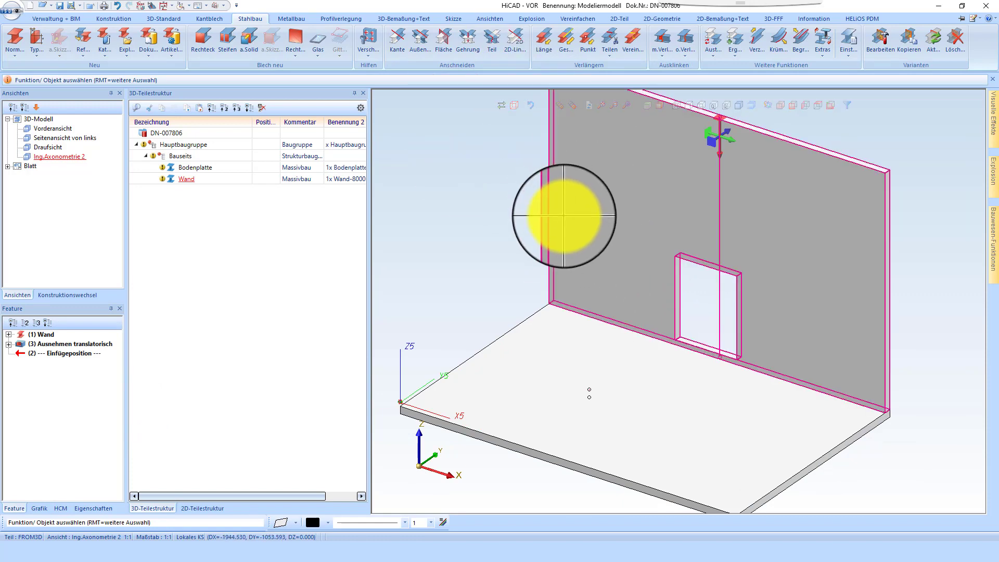
# Step: Create a sketch on the wall's inner face and derive its contour, including the door opening, from that face
pyautogui.middleClick(564, 289)
pyautogui.click(596, 300)
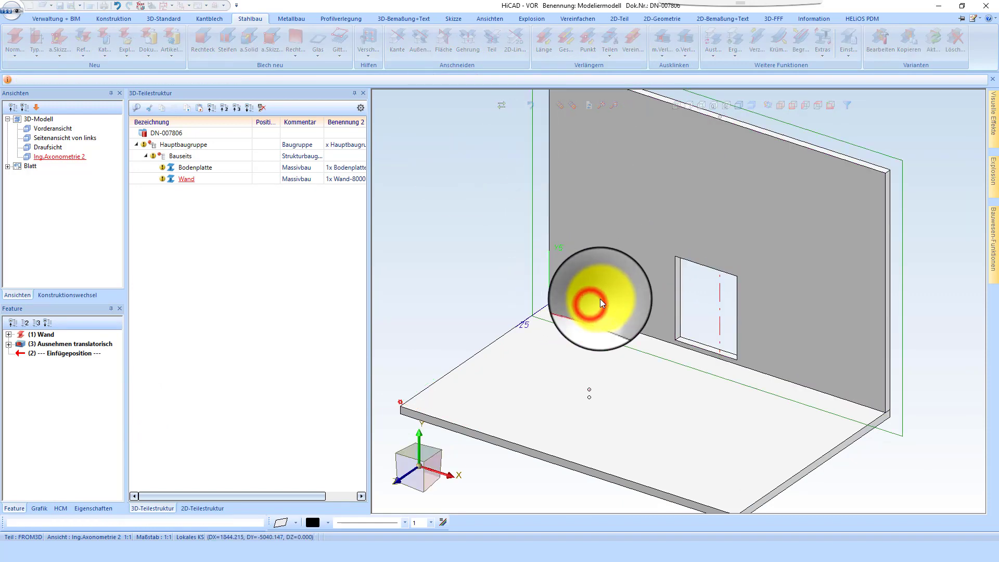
pyautogui.click(330, 38)
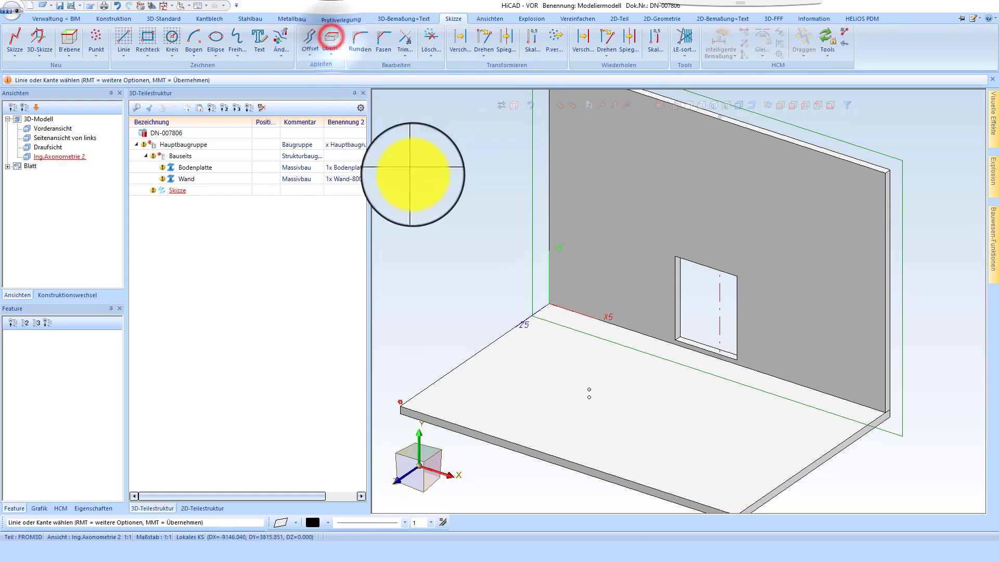
pyautogui.rightClick(425, 195)
pyautogui.click(468, 235)
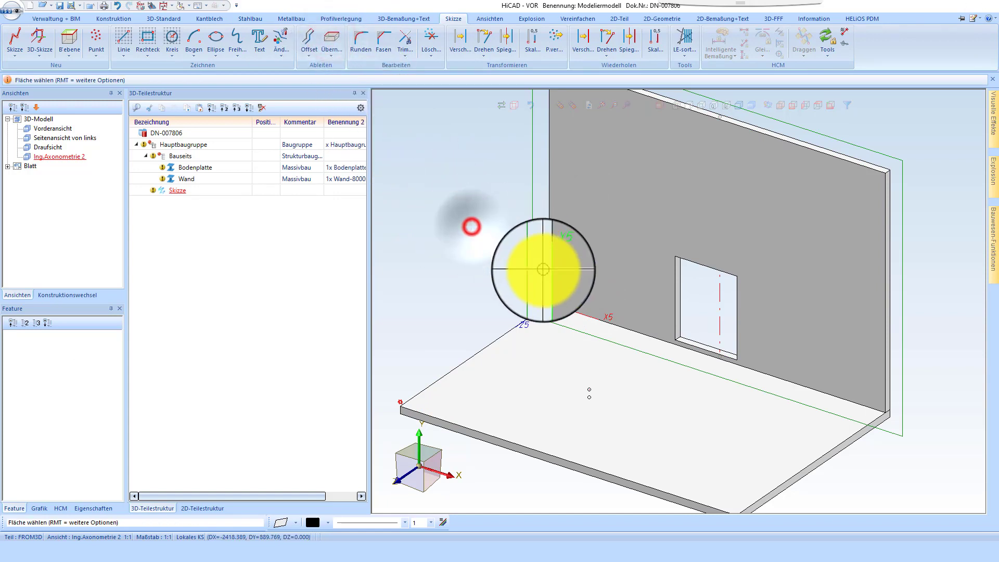
pyautogui.click(590, 248)
pyautogui.middleClick(480, 253)
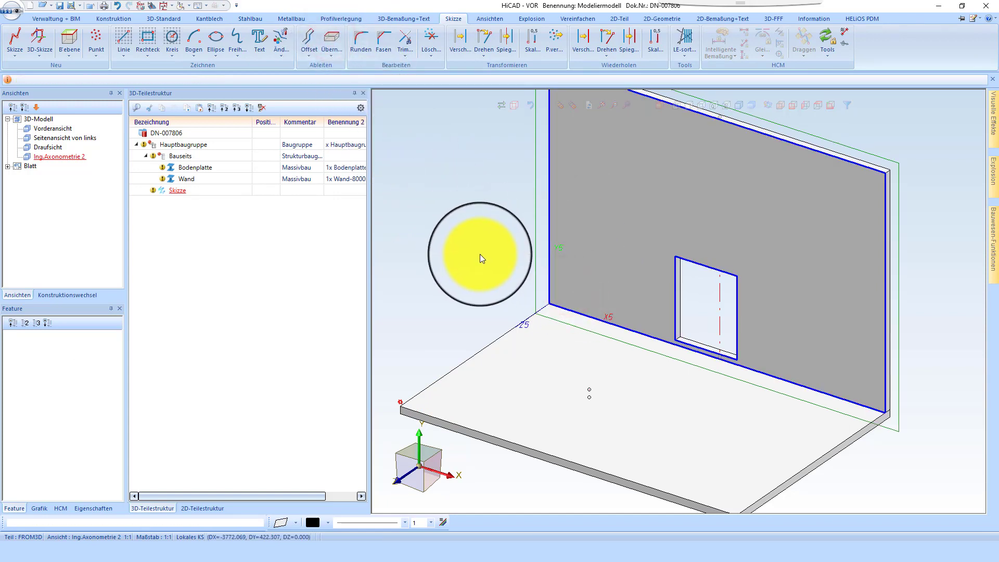
pyautogui.scroll(-2, 522, 296)
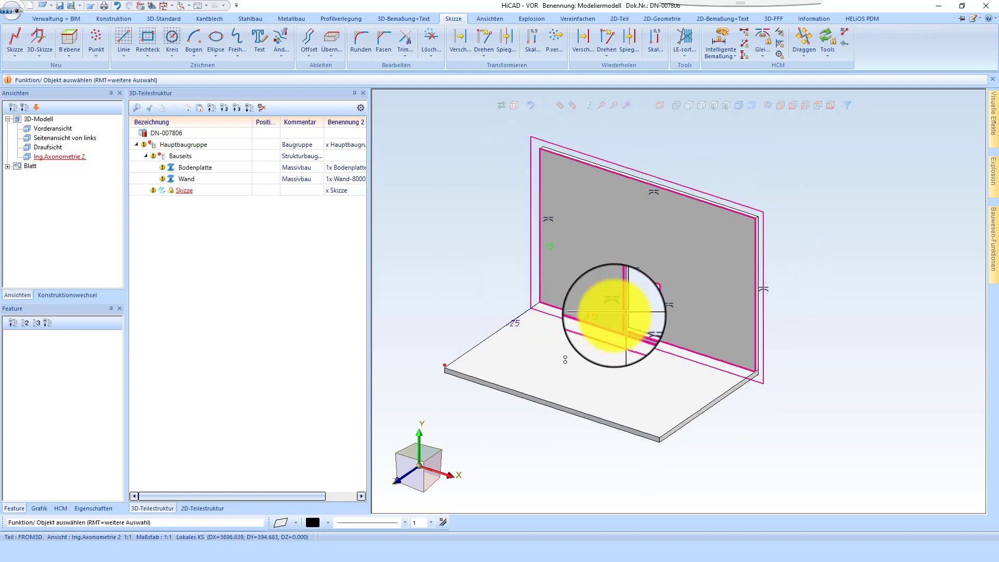
# Step: Create a Massivbau Verputz part from the wall contour sketch with Skizze löschen enabled, and accept the part attributes
pyautogui.scroll(1, 544, 253)
pyautogui.rightClick(545, 254)
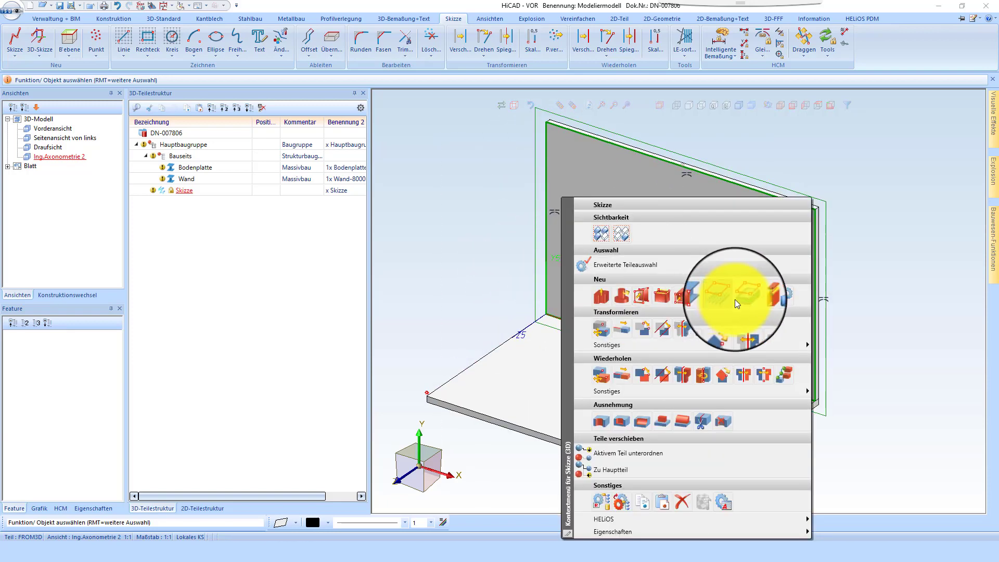
pyautogui.click(765, 297)
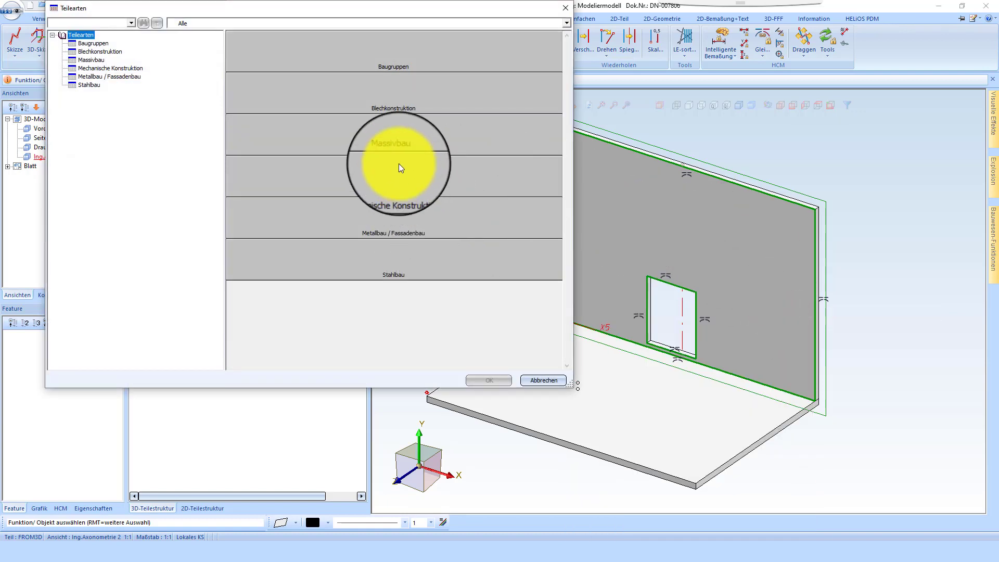
pyautogui.click(393, 139)
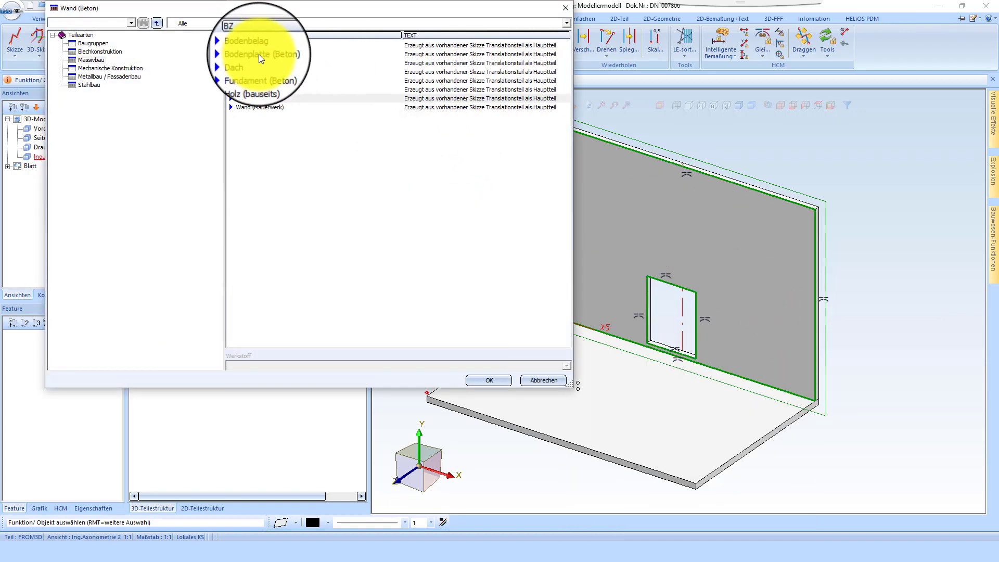
pyautogui.click(252, 98)
pyautogui.click(488, 380)
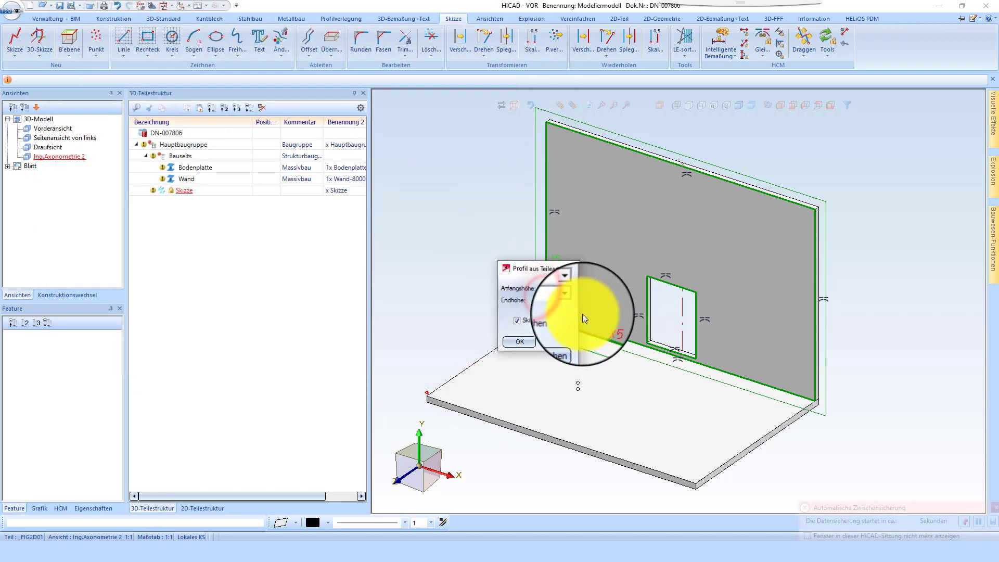
pyautogui.click(530, 341)
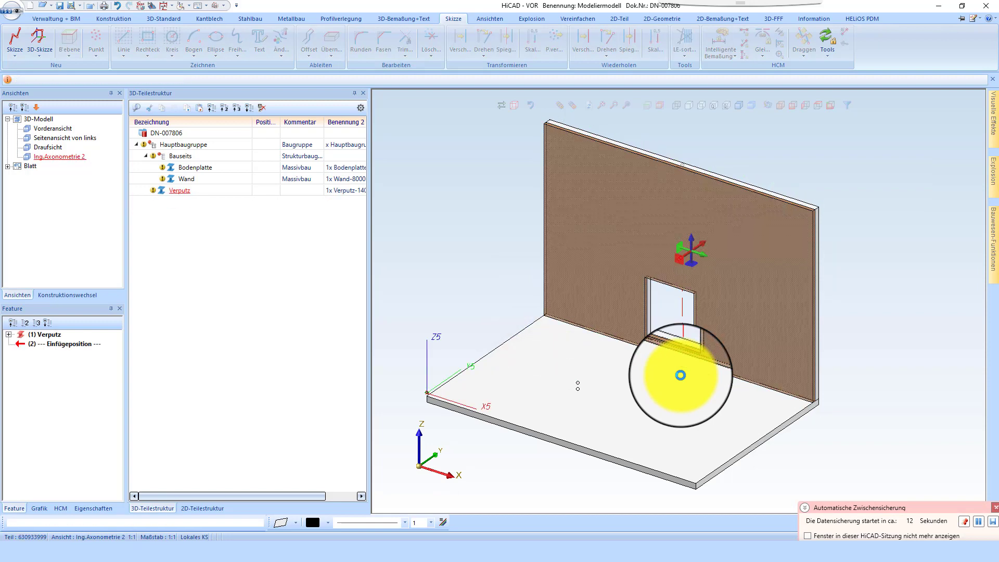
pyautogui.click(632, 428)
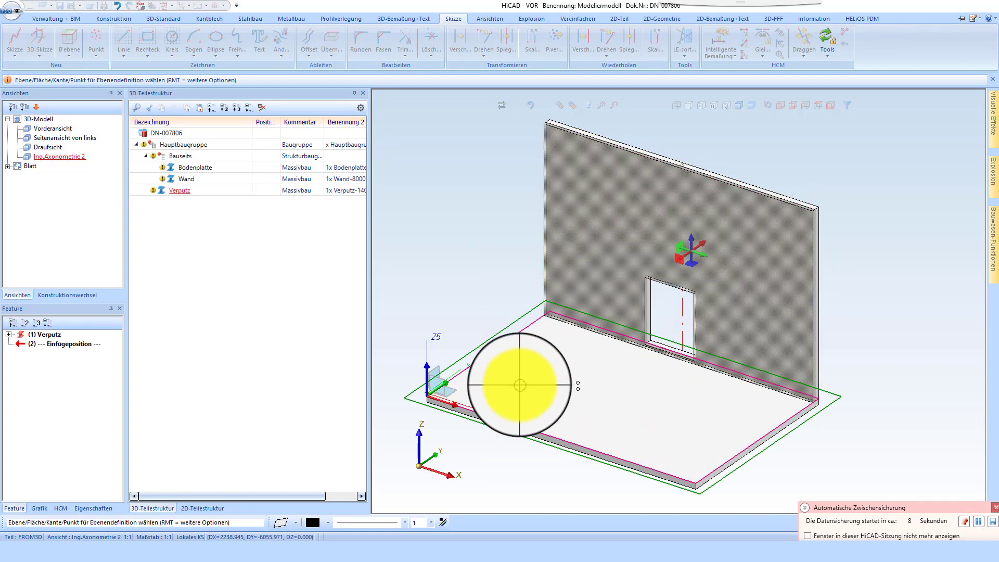
# Step: Create a sketch on the Bodenplatte's upper face and draw a rectangle from the wall's rear corner to the opposite front corner
pyautogui.click(519, 385)
pyautogui.click(149, 37)
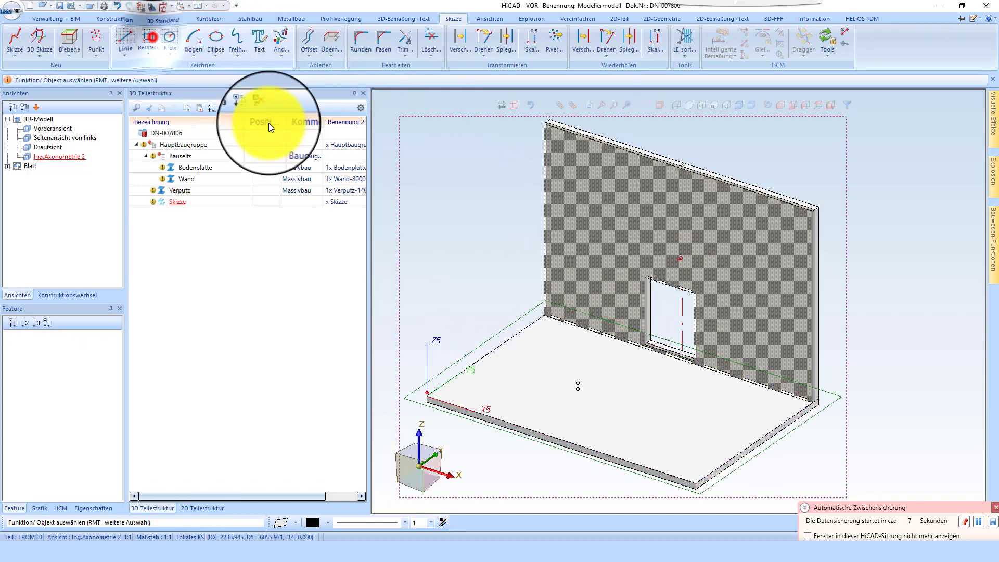
pyautogui.click(544, 315)
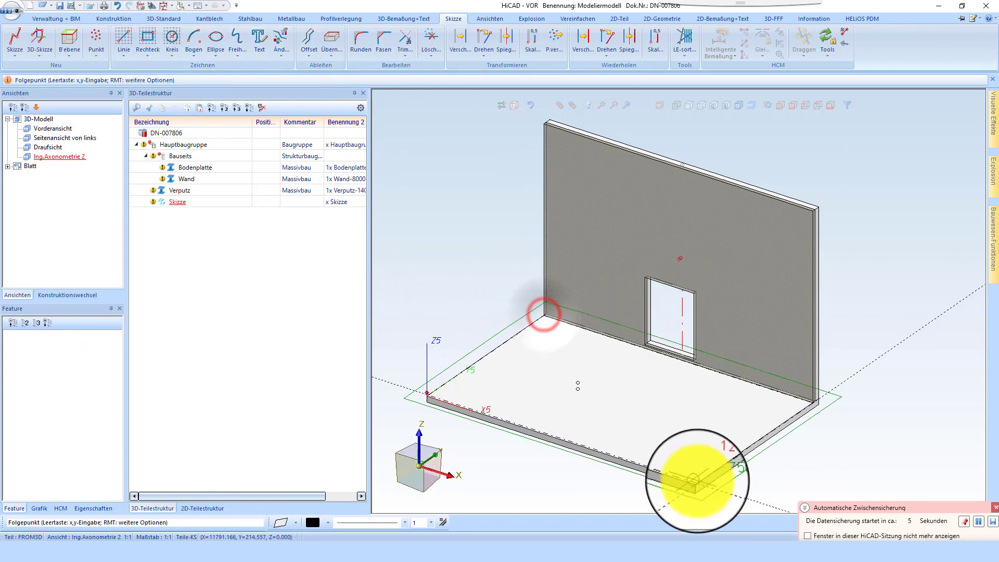
pyautogui.click(685, 476)
# Step: Constrain the rectangle's front edge to the Bodenplatte's front edge and its rear edge to the base of the plastered wall
pyautogui.scroll(5, 724, 503)
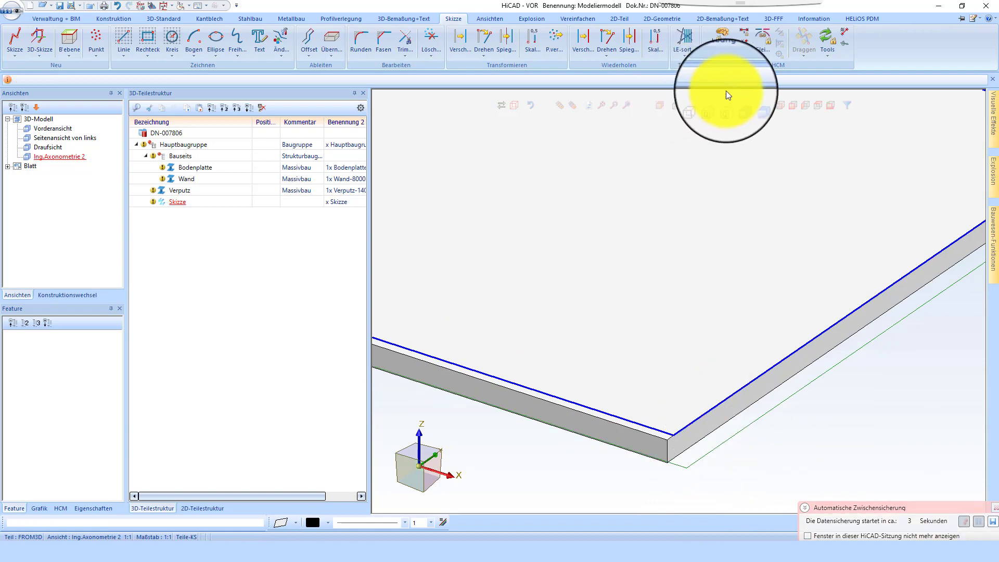
pyautogui.click(765, 32)
pyautogui.click(648, 424)
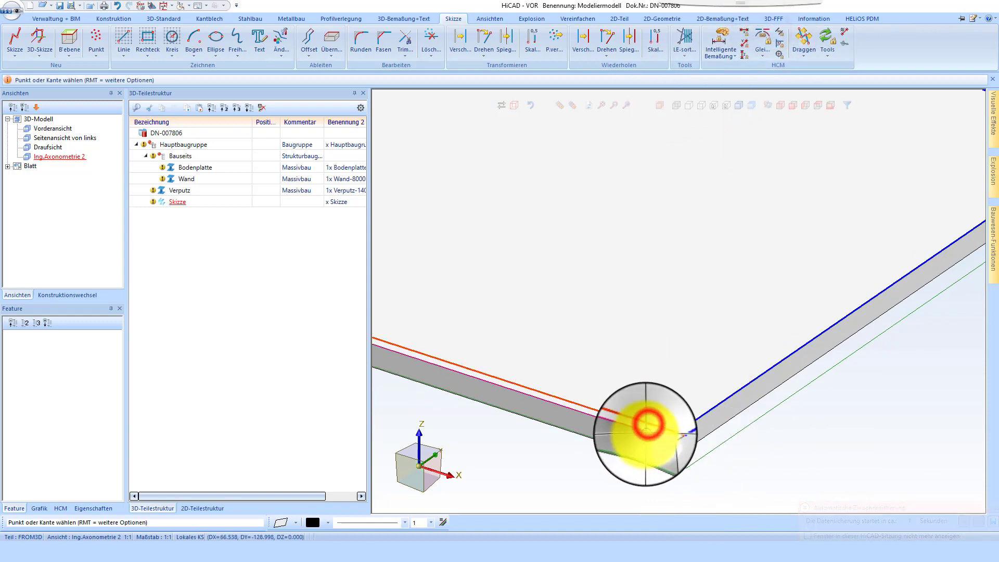
pyautogui.scroll(-4, 682, 417)
pyautogui.scroll(4, 807, 289)
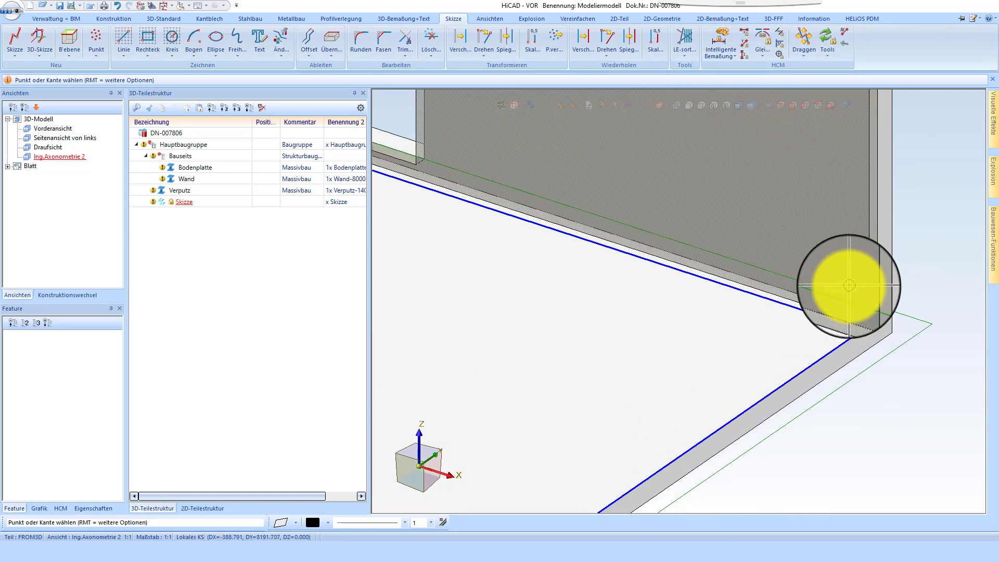
pyautogui.click(838, 333)
pyautogui.scroll(-5, 858, 364)
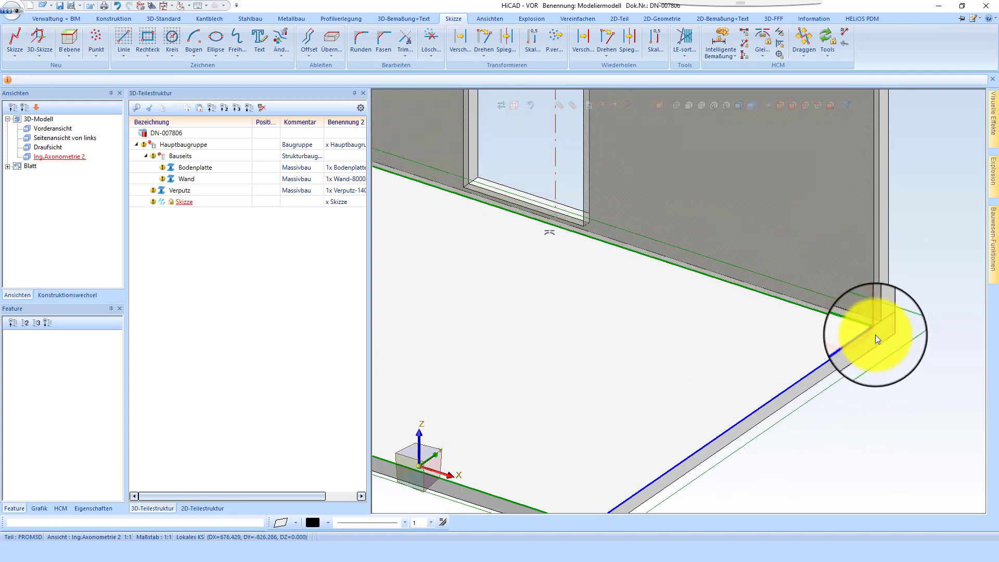
# Step: Create a Massivbau Bodenbelag part from the floor sketch with Anfangshöhe 0, Endhöhe 140 and Skizze löschen enabled, and accept its attributes
pyautogui.rightClick(840, 356)
pyautogui.click(737, 335)
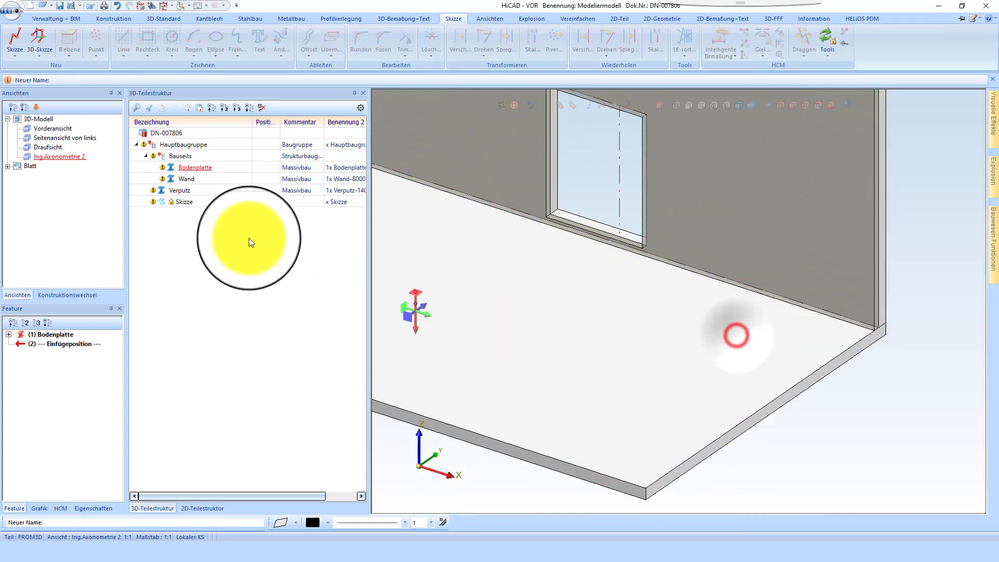
pyautogui.doubleClick(177, 204)
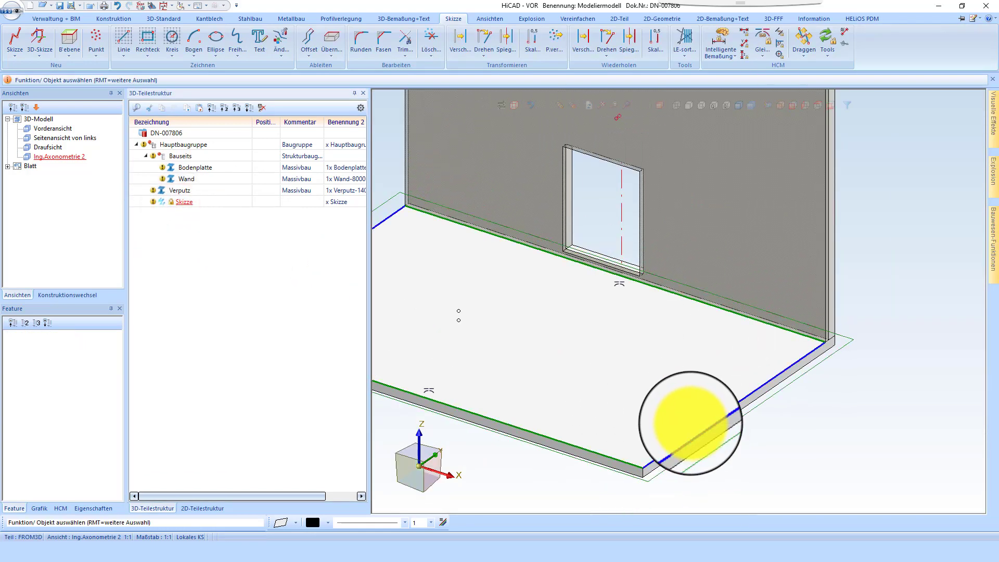
pyautogui.rightClick(690, 423)
pyautogui.click(897, 293)
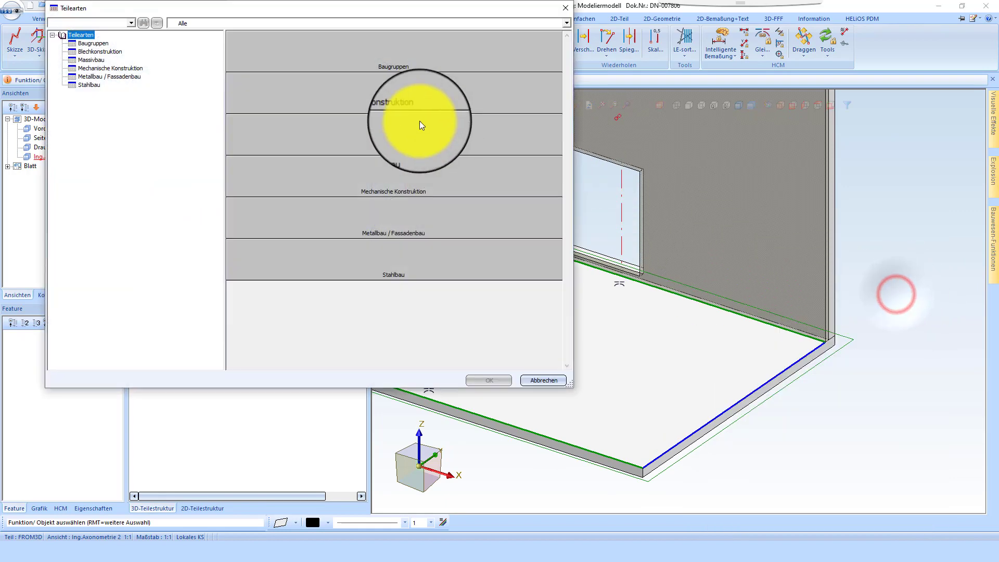
pyautogui.click(372, 135)
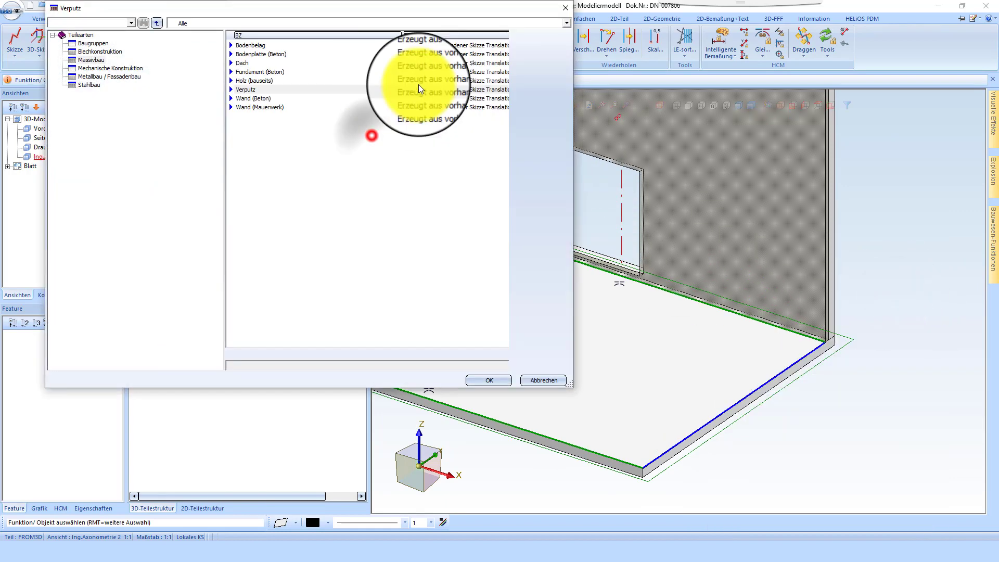
pyautogui.click(271, 55)
pyautogui.click(247, 44)
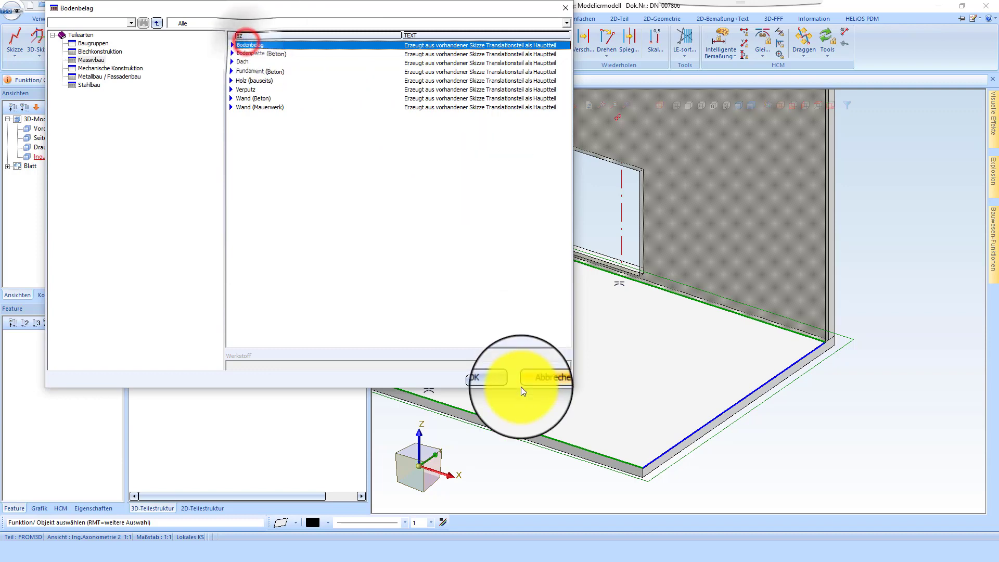
pyautogui.click(485, 378)
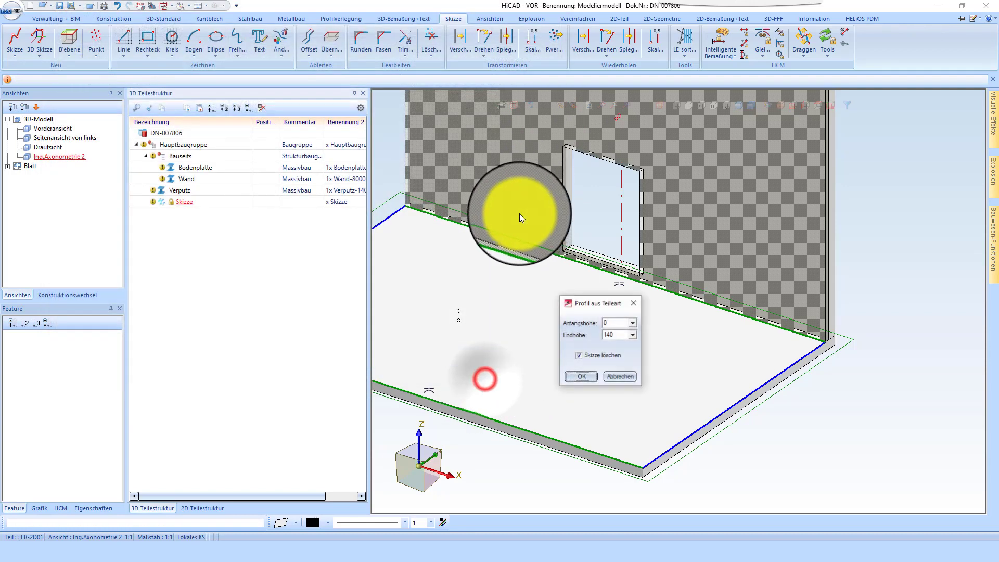
pyautogui.click(582, 376)
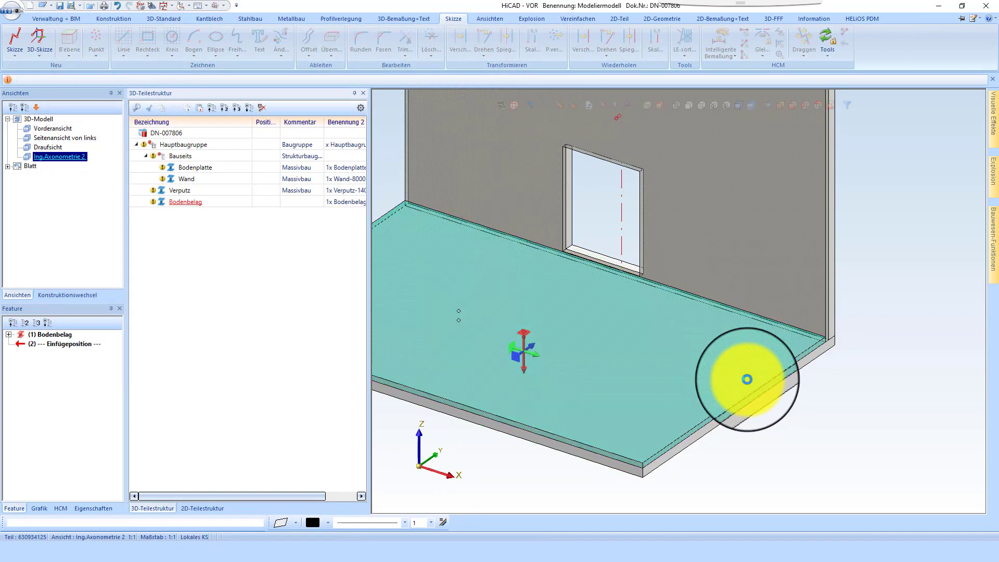
pyautogui.click(626, 429)
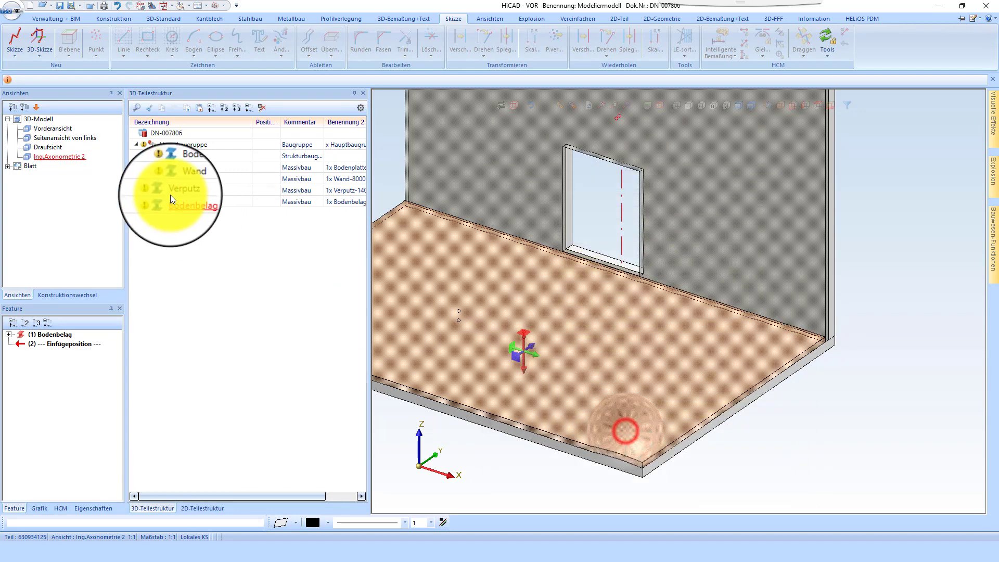
# Step: Move the Verputz and Bodenbelag parts together into the Bauseits assembly
pyautogui.click(176, 192)
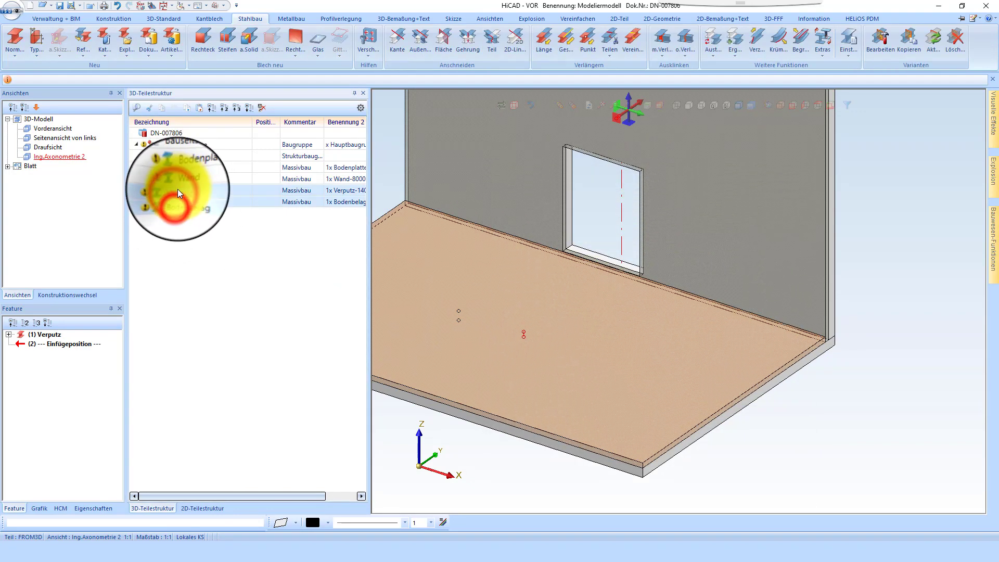
pyautogui.moveTo(188, 158); pyautogui.dragTo(188, 157)
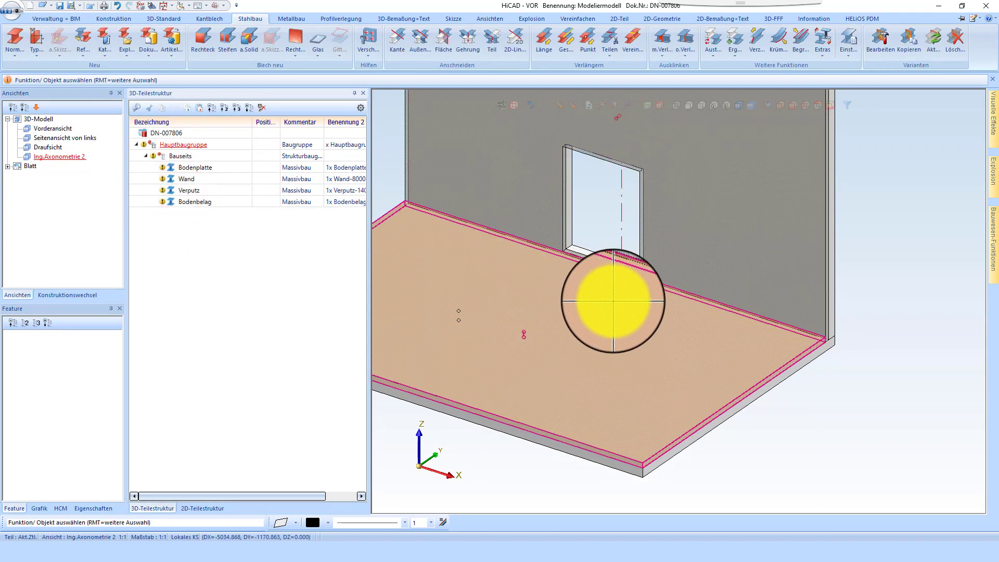
pyautogui.scroll(-4, 613, 300)
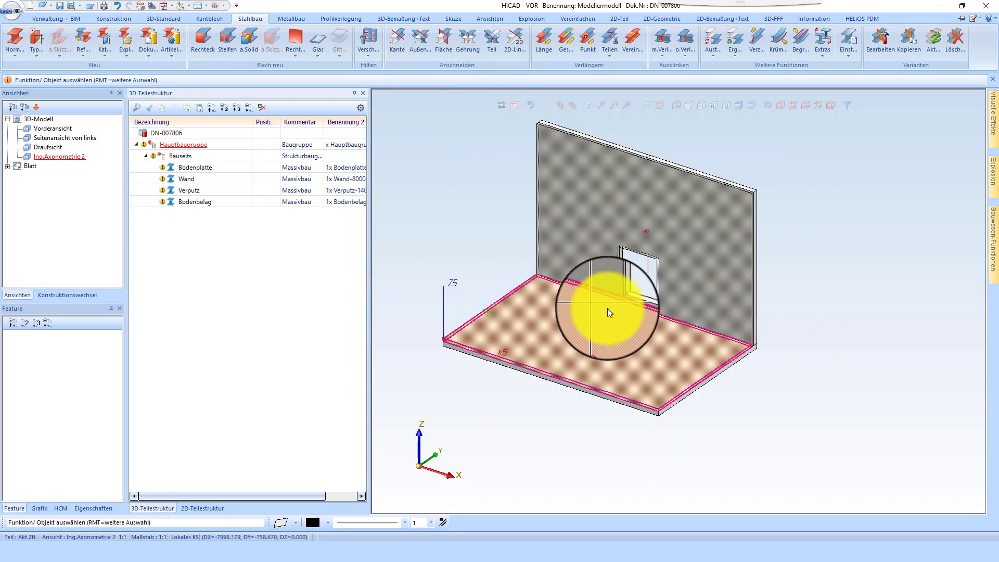
# Step: Display the dimensions of the Wand's Ausnehmen translatorisch feature in the front view and set the door opening's width to 4000
pyautogui.moveTo(607, 308); pyautogui.dragTo(688, 311, button='middle')
pyautogui.scroll(-7, 718, 333)
pyautogui.scroll(2, 561, 202)
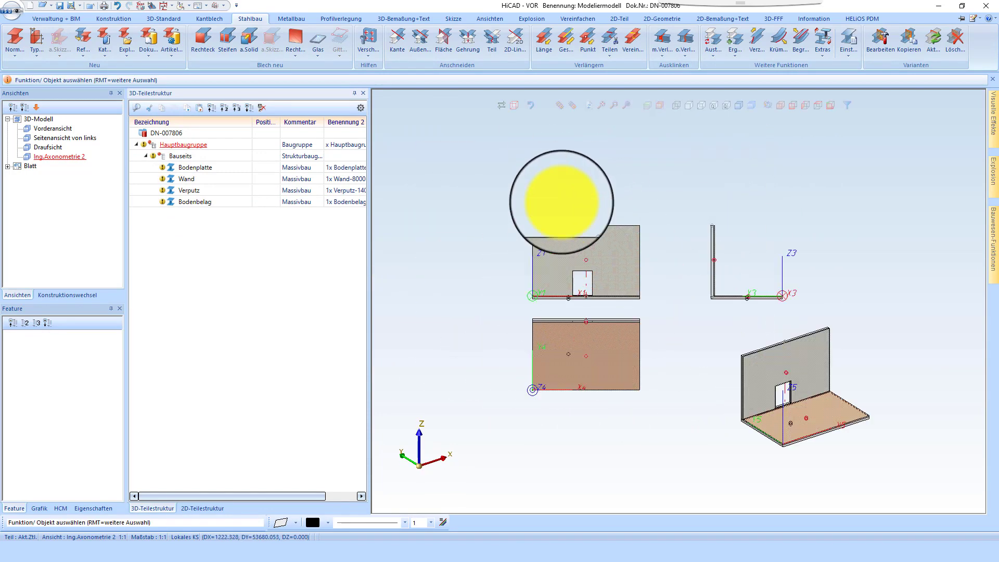
pyautogui.scroll(5, 575, 302)
pyautogui.click(607, 232)
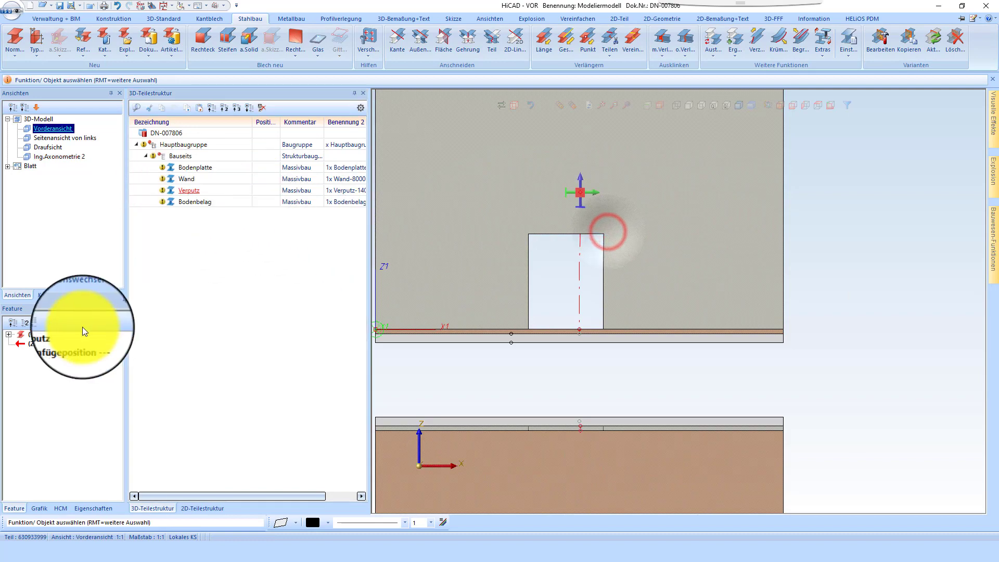
pyautogui.click(46, 334)
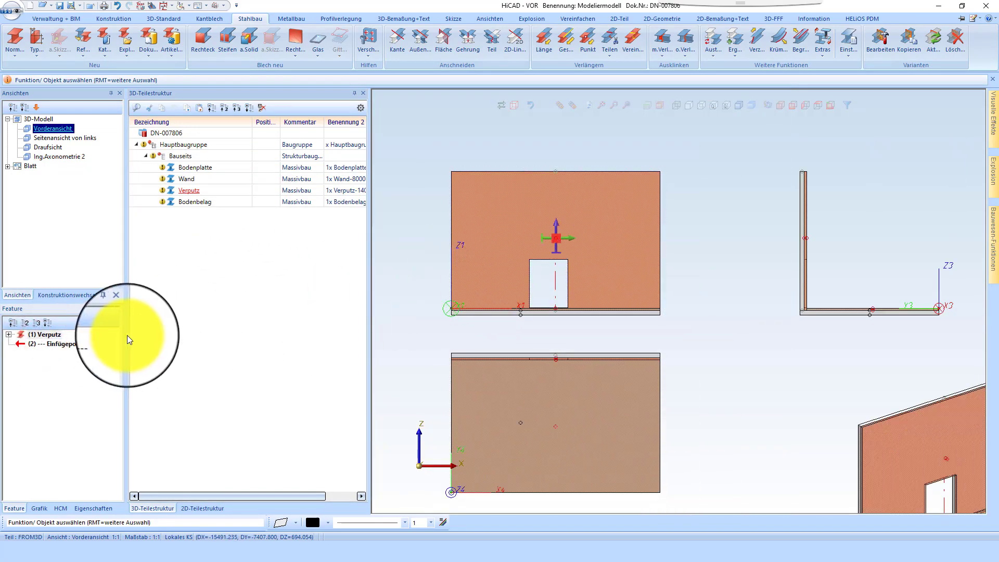
pyautogui.click(186, 180)
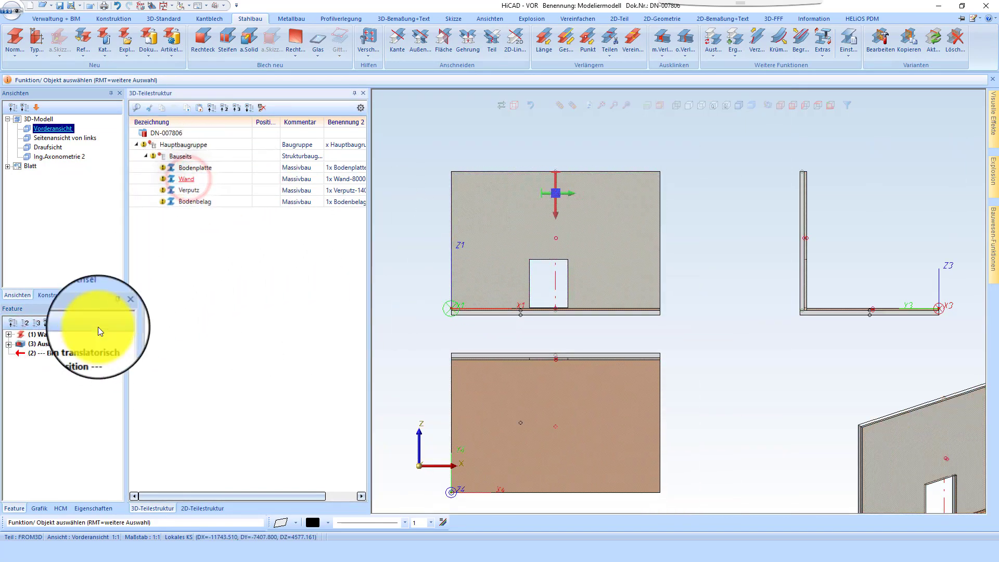
pyautogui.click(104, 344)
pyautogui.scroll(5, 513, 234)
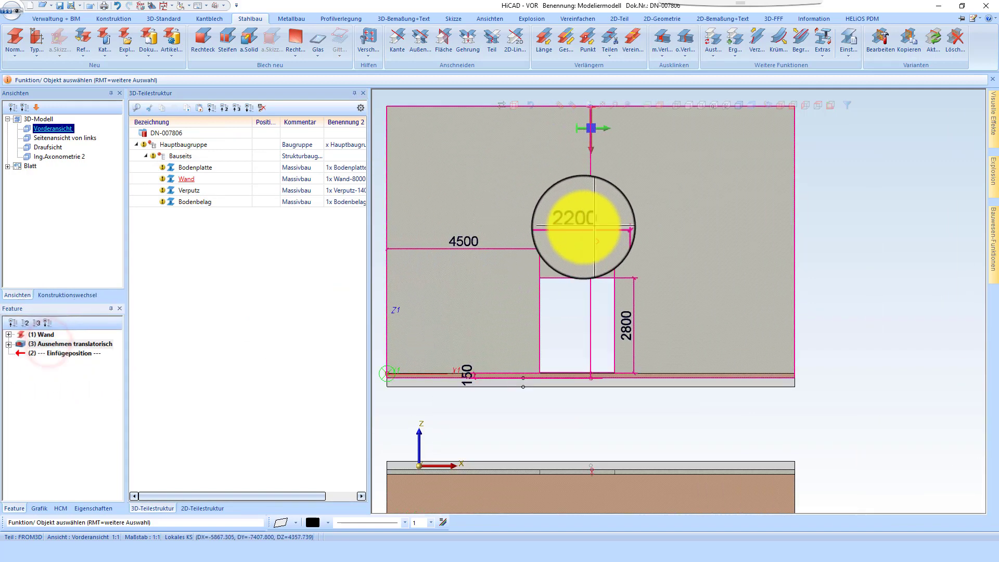
pyautogui.click(570, 222)
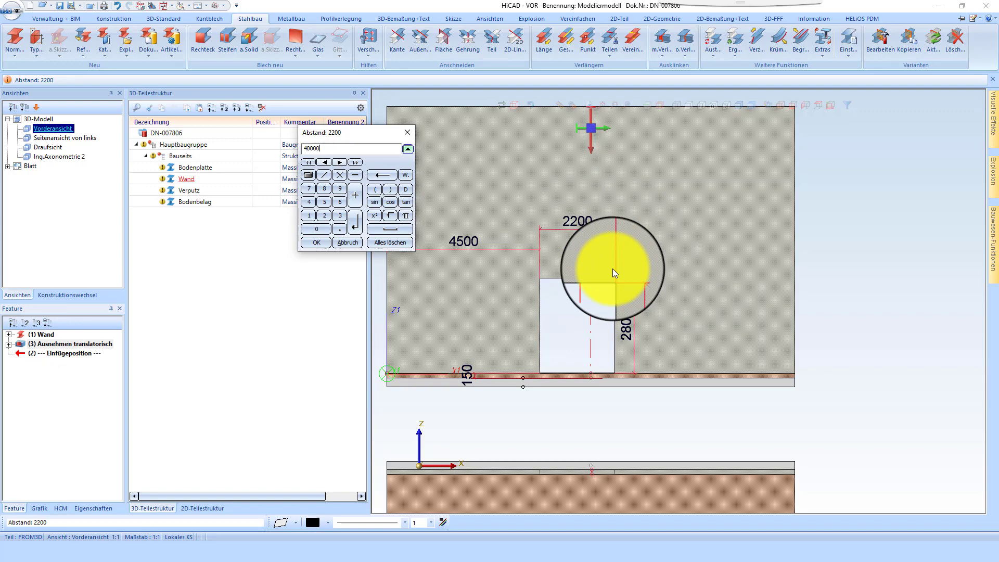
pyautogui.press('Return')
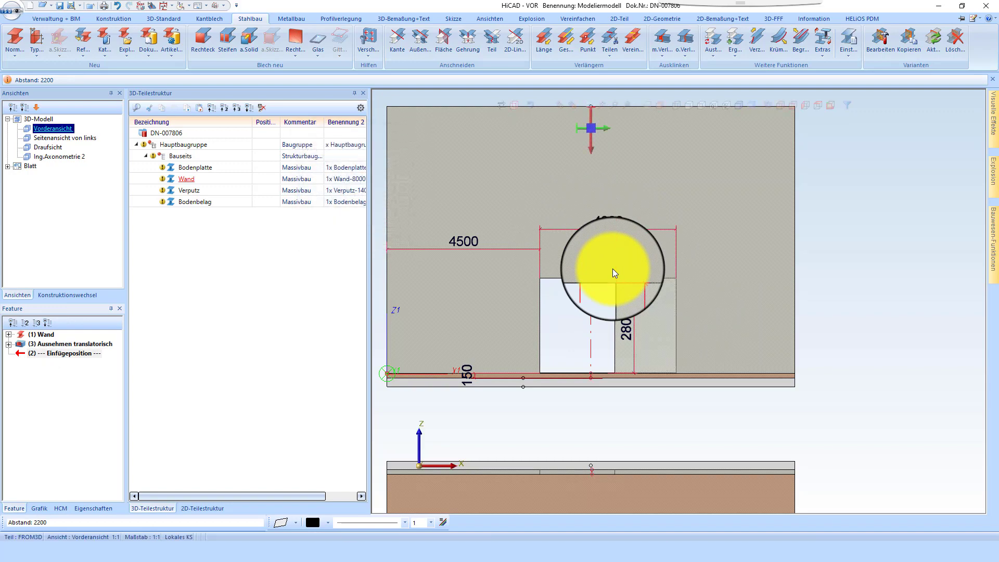
# Step: Set the door opening's distance from the wall's left end to 2200 and its width to 5000
pyautogui.click(460, 239)
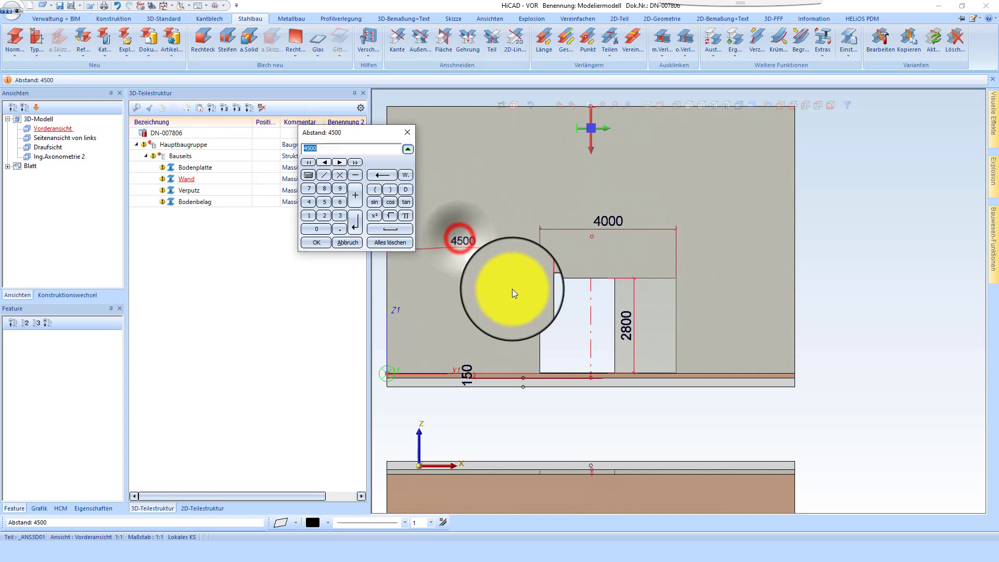
pyautogui.write('220')
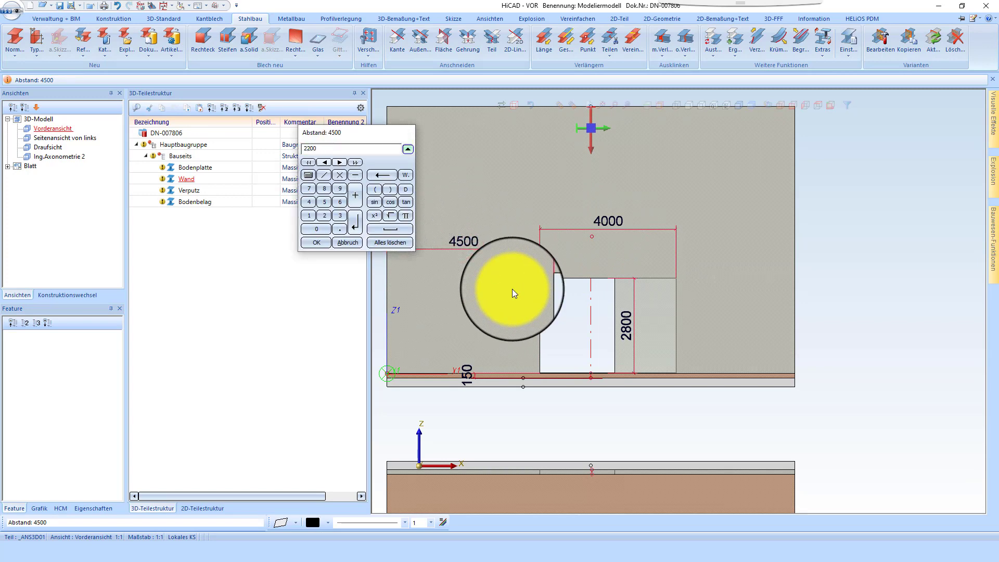
pyautogui.press('Return')
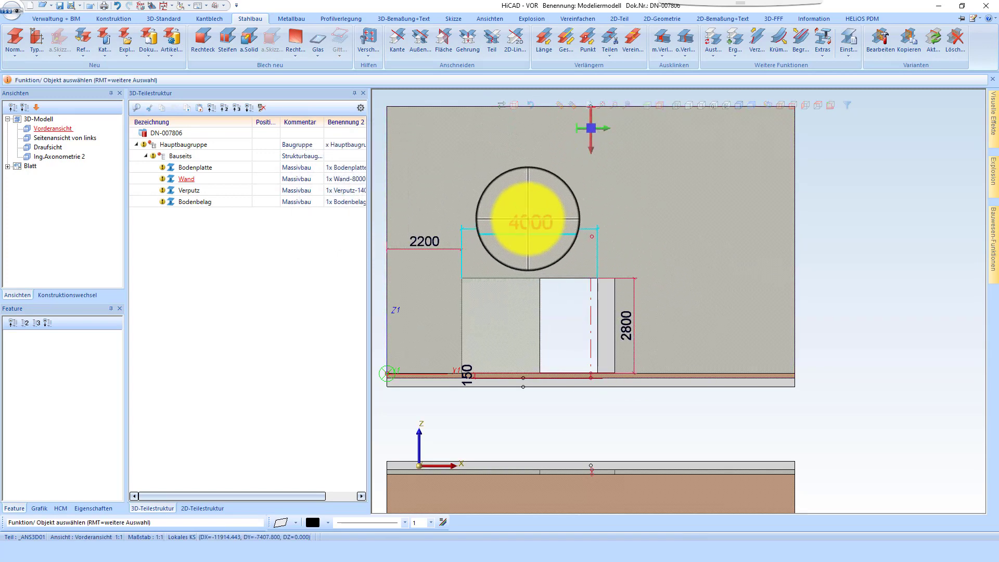
pyautogui.click(535, 240)
pyautogui.write('5000')
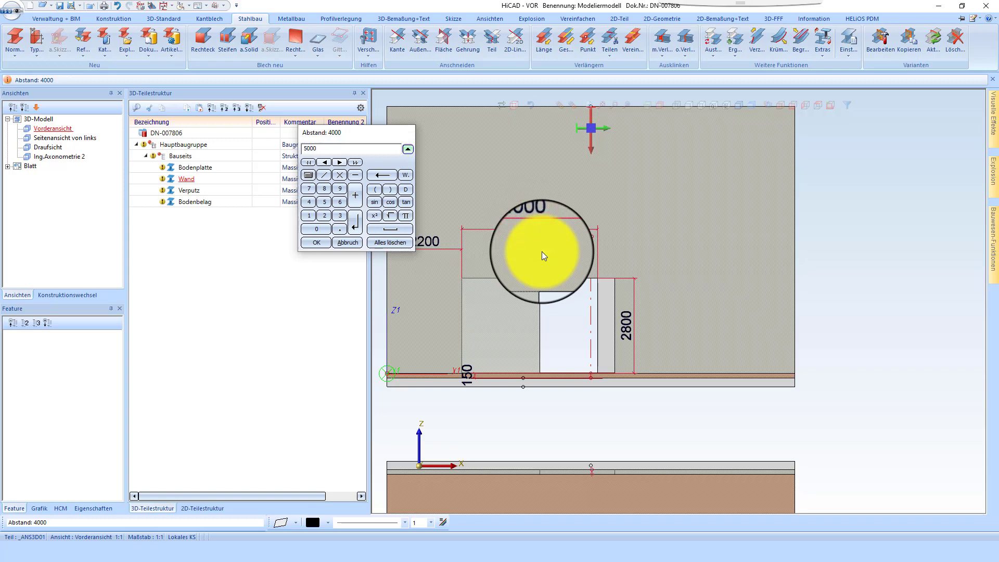
pyautogui.press('Return')
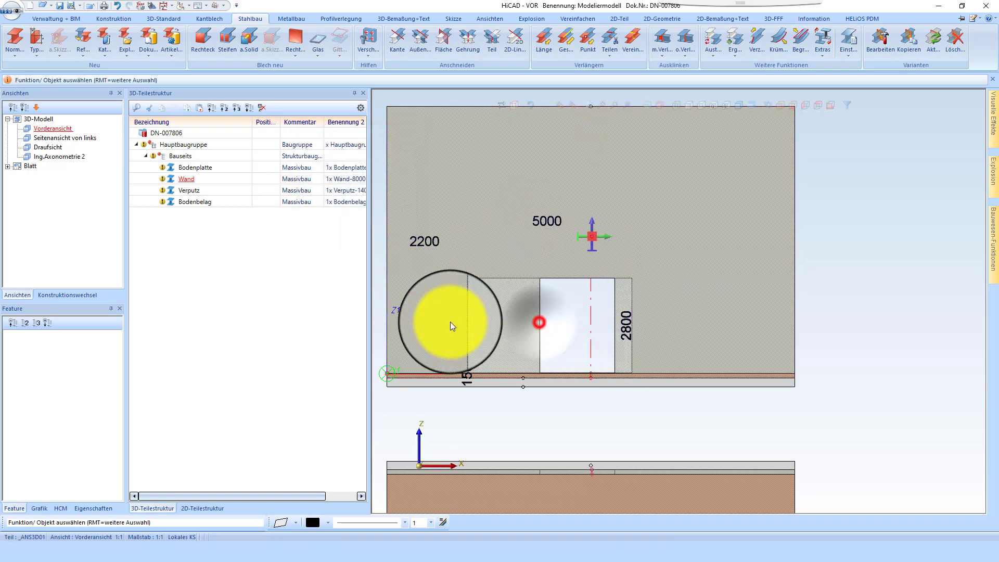
# Step: Recalculate the features of the Verputz part
pyautogui.click(451, 322)
pyautogui.rightClick(71, 429)
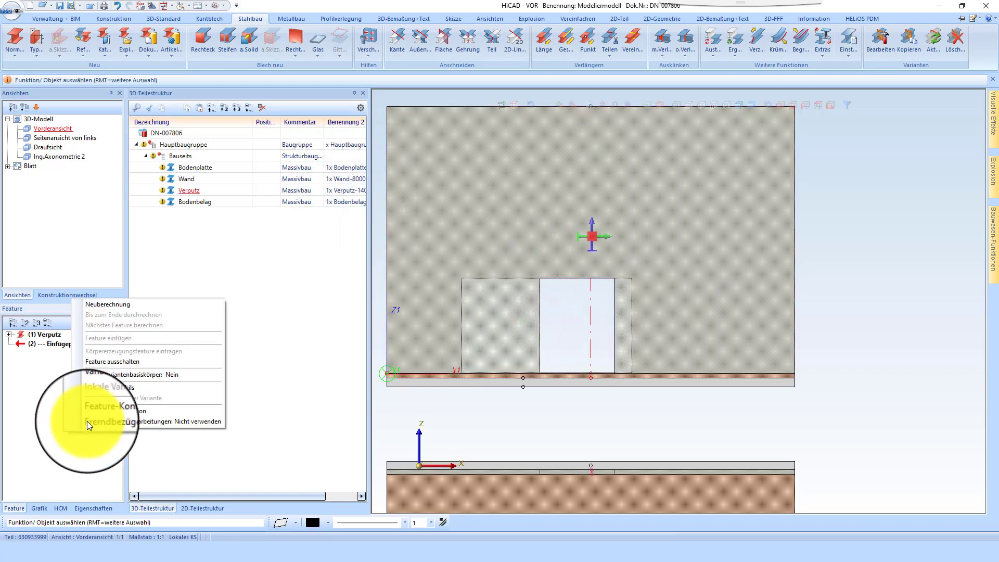
pyautogui.click(136, 314)
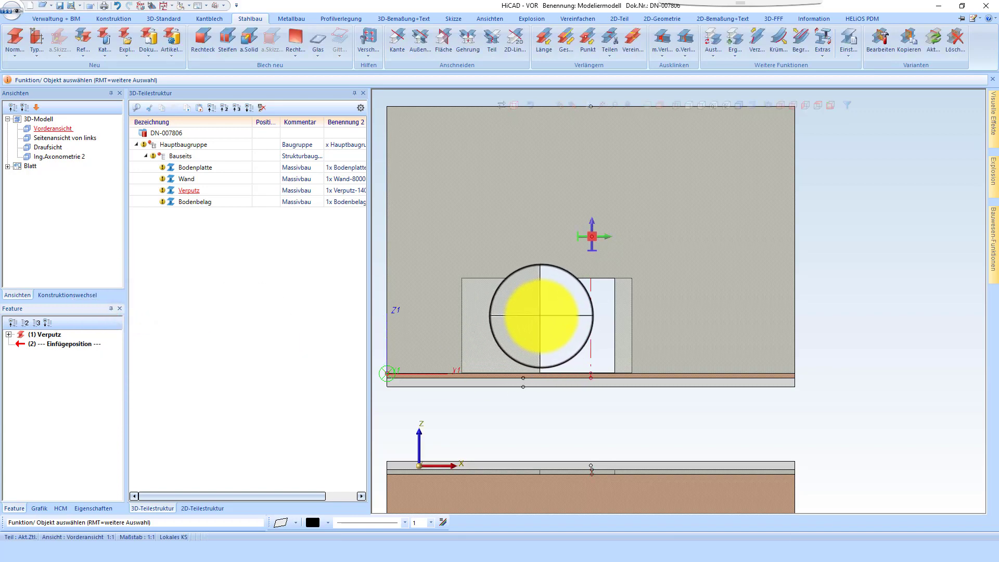
# Step: Set Fremdbezüge in Bearbeitungen to Verwenden for the Verputz part and run Neuberechnung again
pyautogui.rightClick(51, 423)
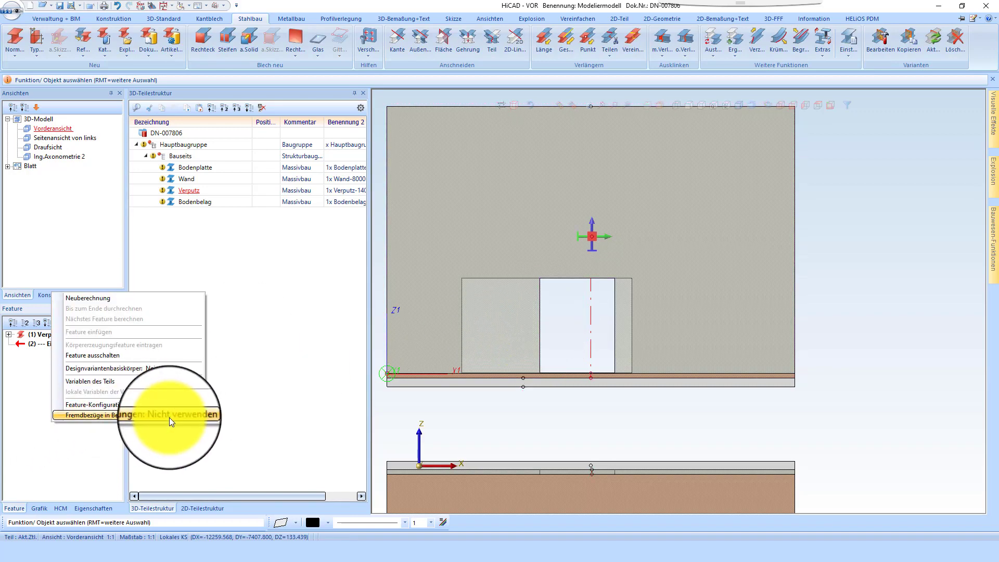
pyautogui.click(169, 417)
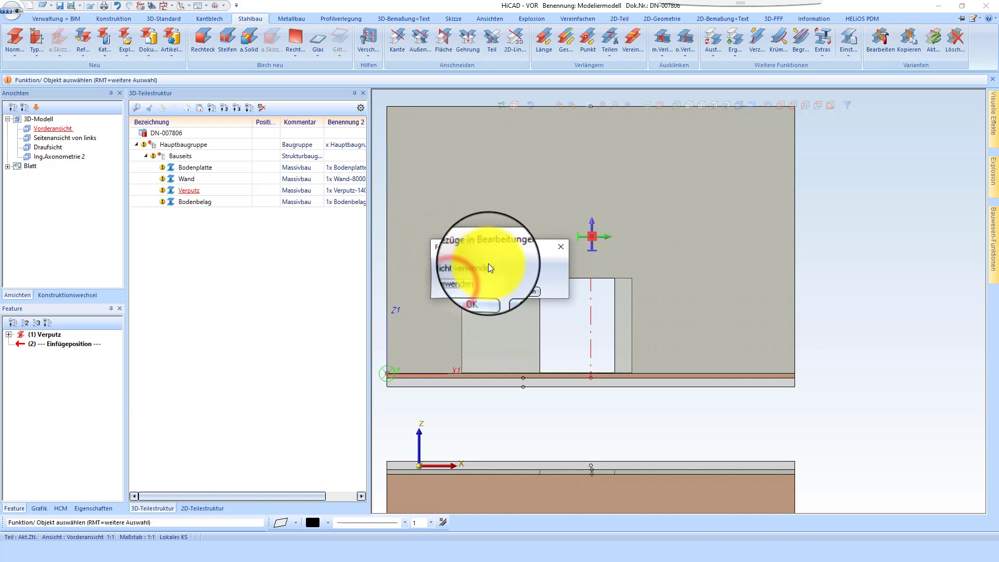
pyautogui.click(468, 292)
pyautogui.rightClick(57, 428)
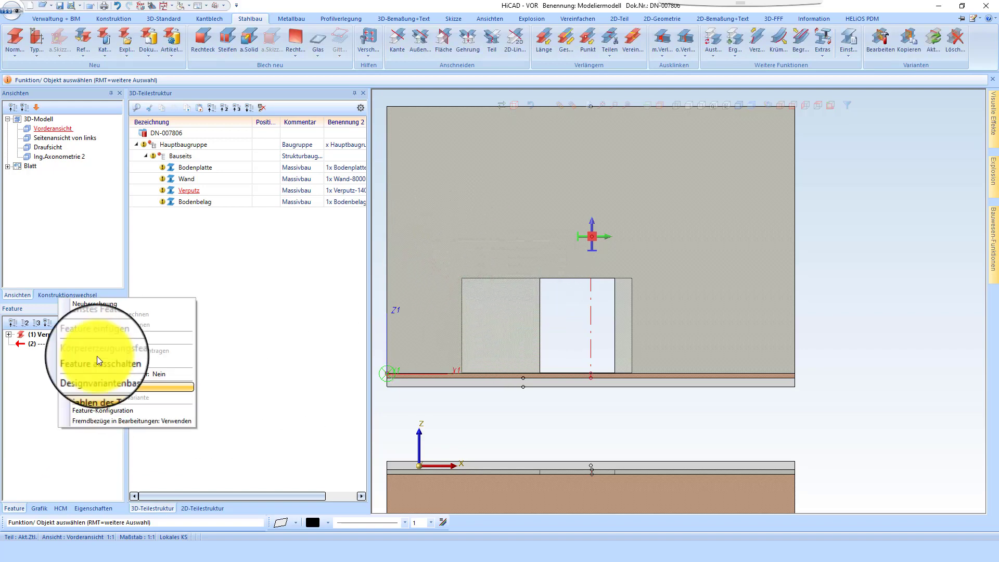
pyautogui.click(104, 303)
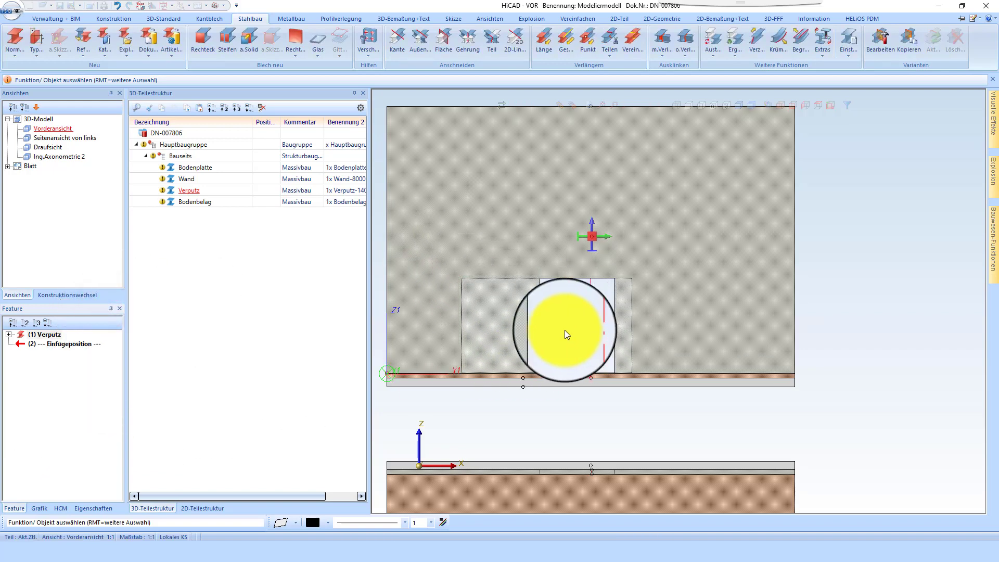
# Step: Open the sketch of the Verputz feature for editing
pyautogui.click(545, 327)
pyautogui.click(9, 334)
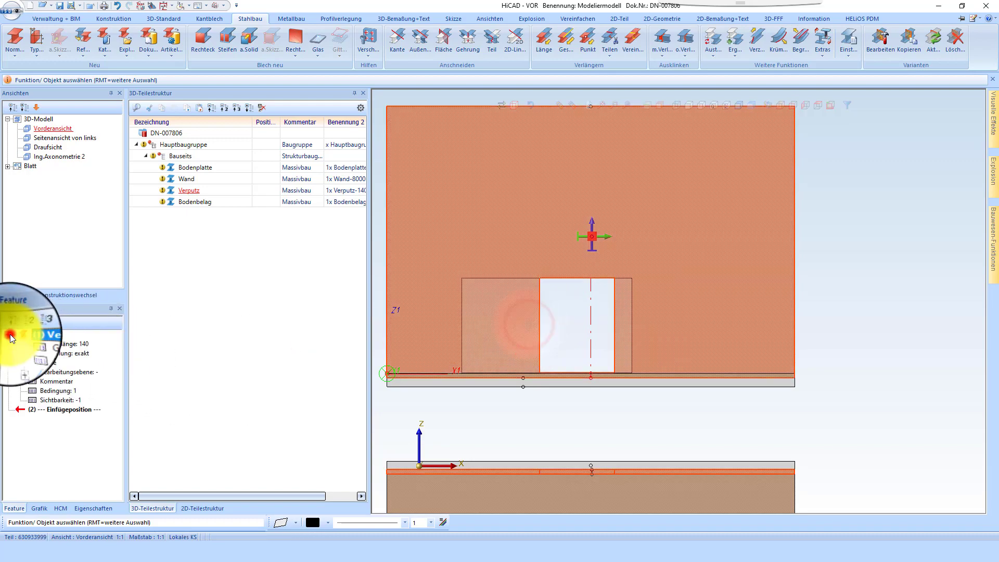
pyautogui.click(20, 363)
pyautogui.click(64, 371)
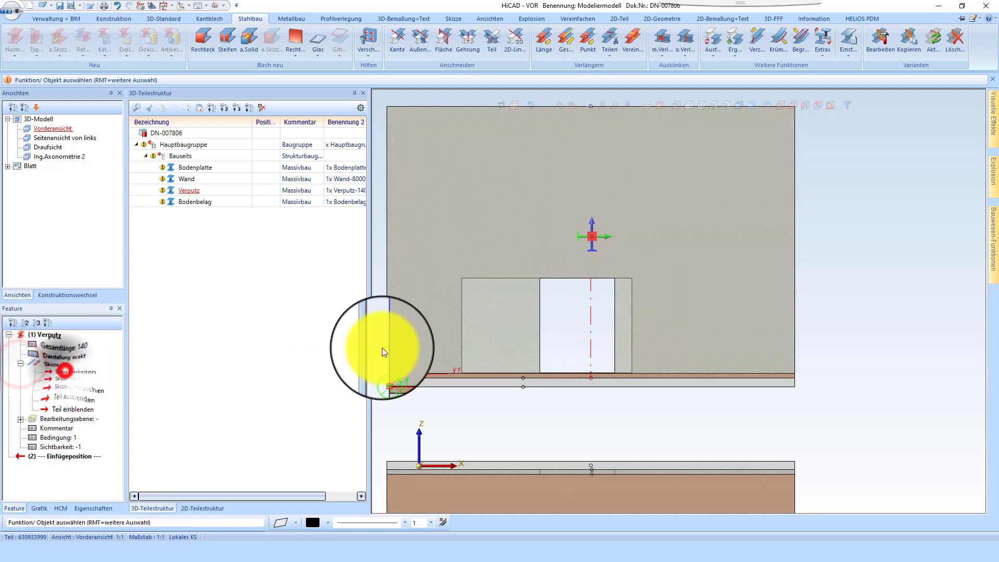
pyautogui.scroll(-2, 575, 244)
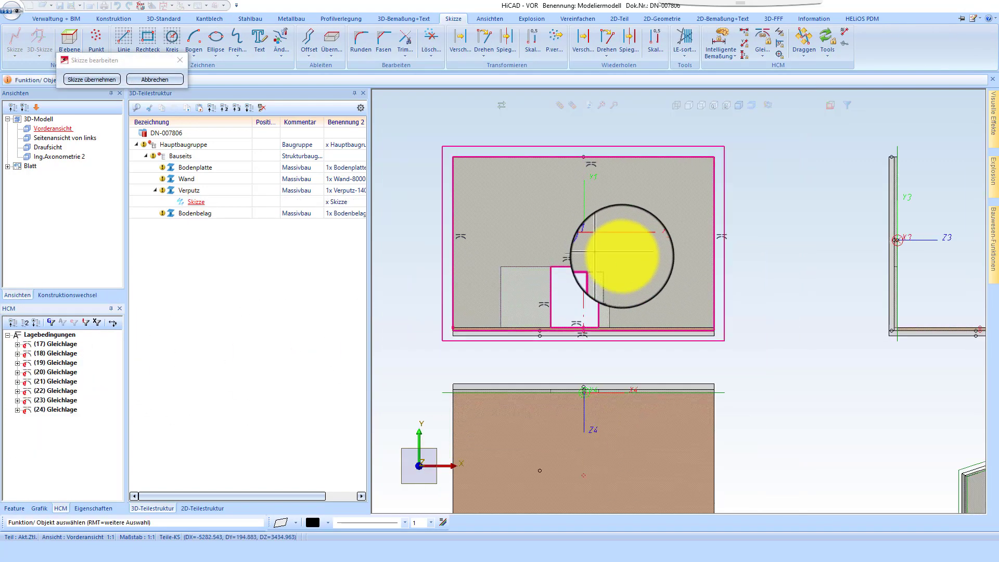
pyautogui.scroll(2, 599, 276)
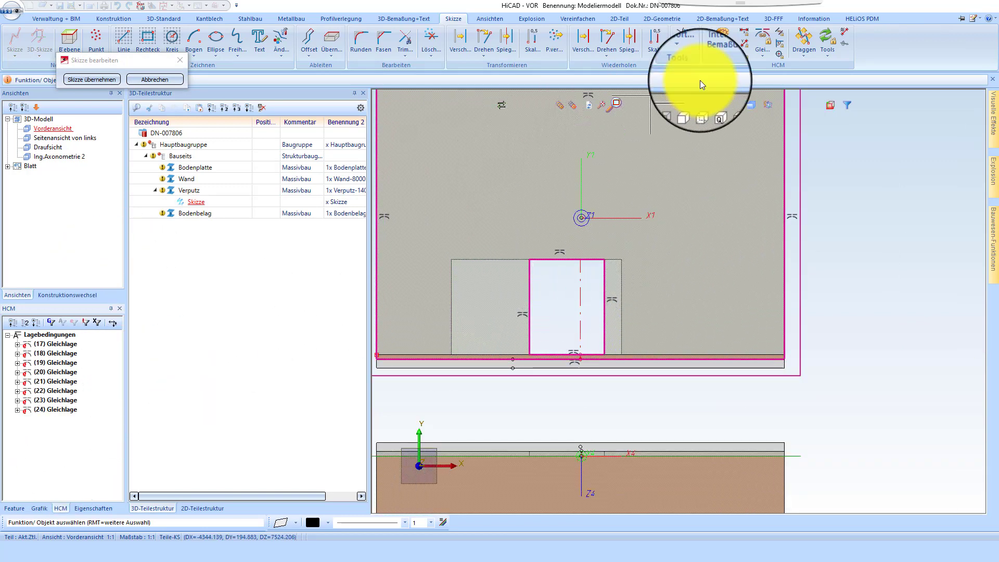
# Step: Display the model as wireframe and delete all Gleichlage constraints (17) to (24) from the Verputz sketch
pyautogui.click(676, 104)
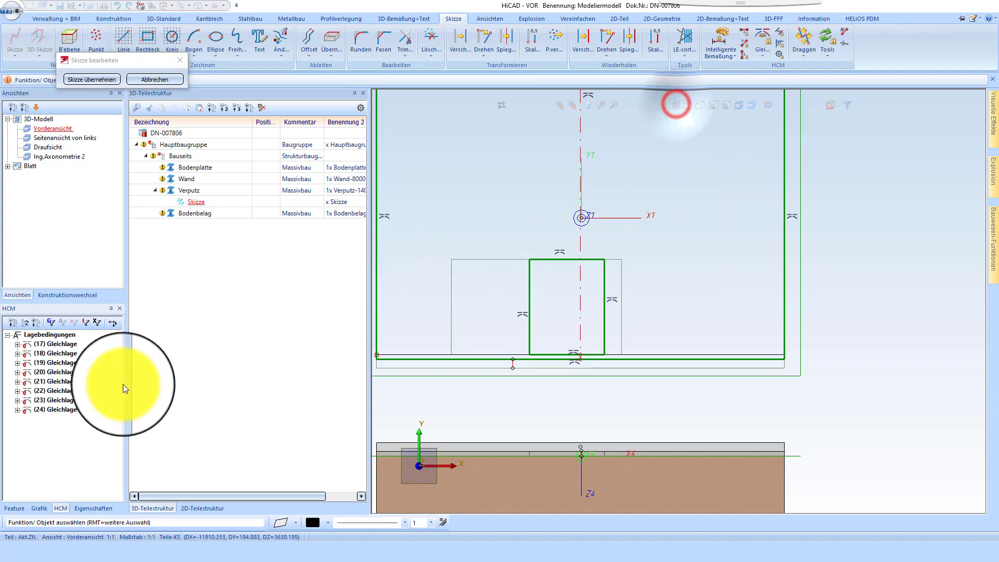
pyautogui.click(63, 373)
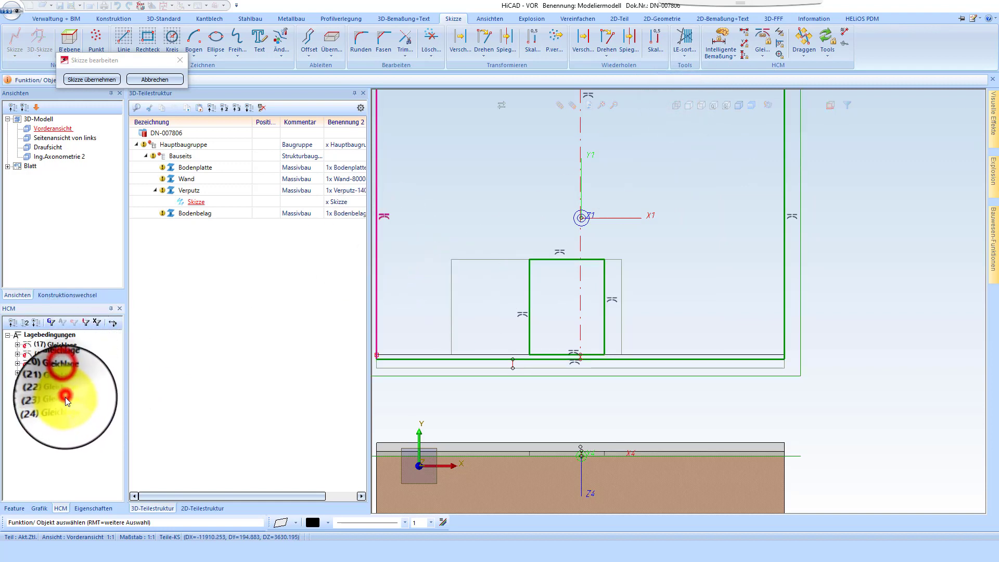
pyautogui.keyDown('shift'); pyautogui.click(58, 342); pyautogui.keyUp('shift')
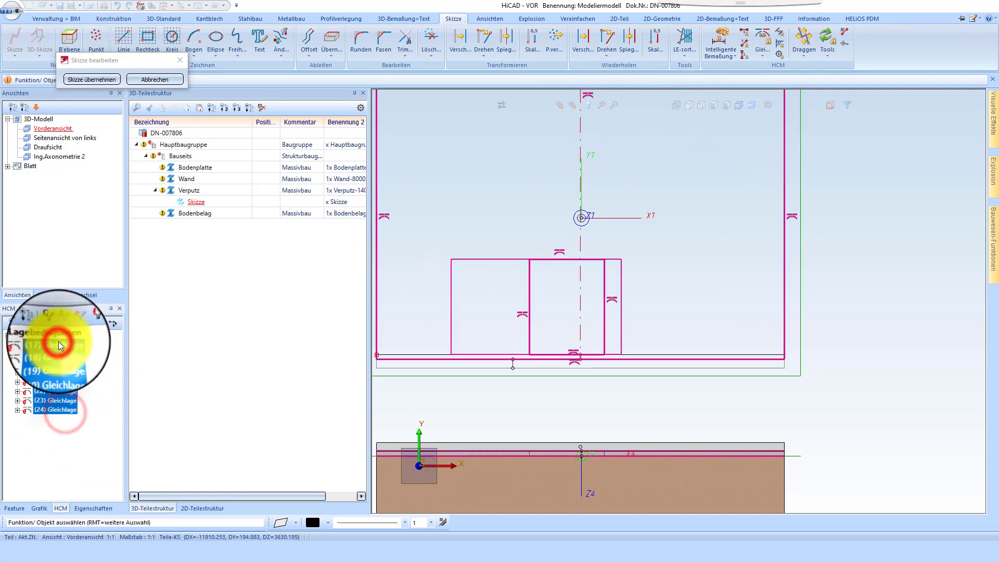
pyautogui.rightClick(58, 341)
pyautogui.click(101, 395)
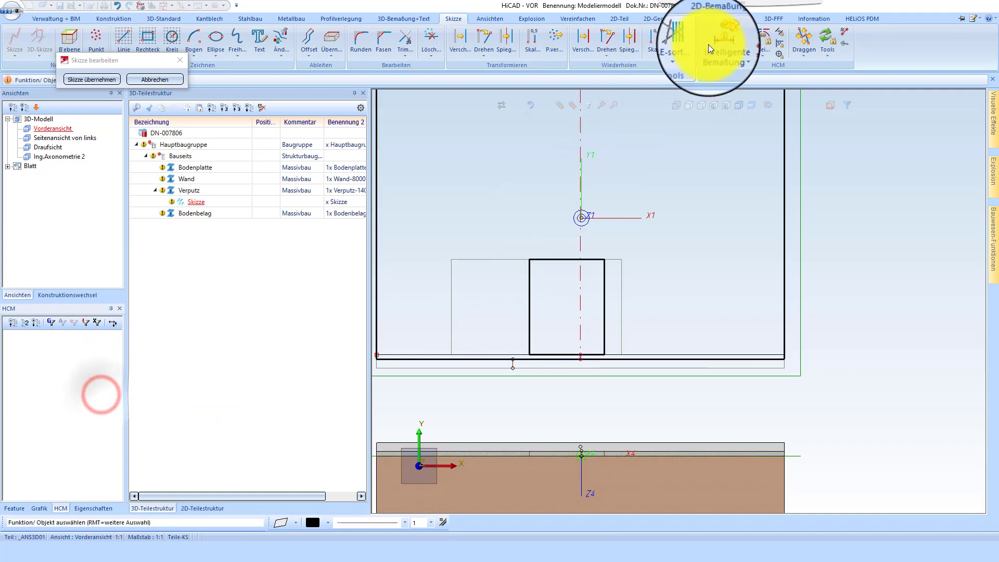
# Step: Make the side edges of the Verputz opening coincident with the wall opening's side edges using Gleichlage and accept the sketch
pyautogui.click(763, 38)
pyautogui.click(527, 278)
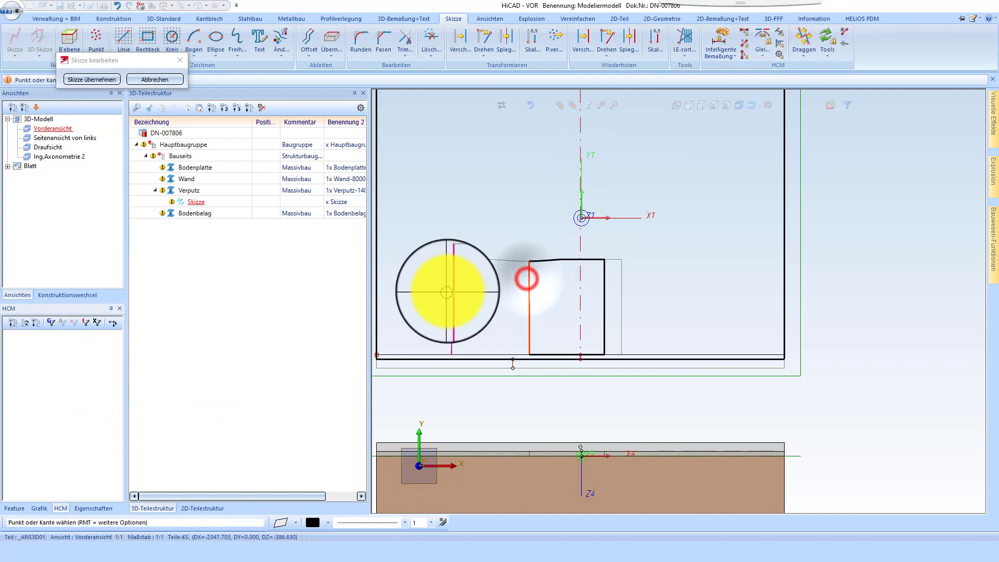
pyautogui.click(453, 281)
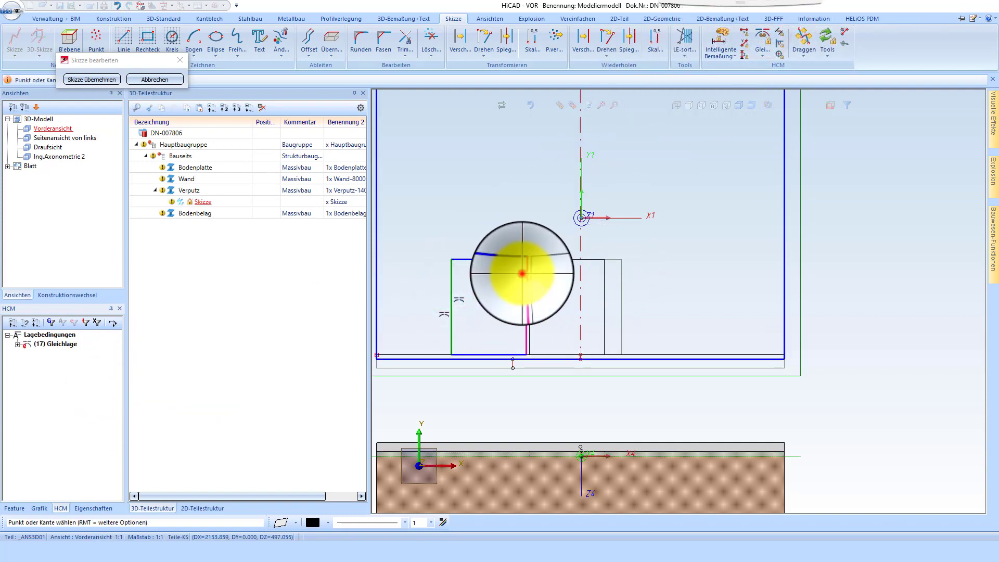
pyautogui.click(524, 275)
pyautogui.click(623, 276)
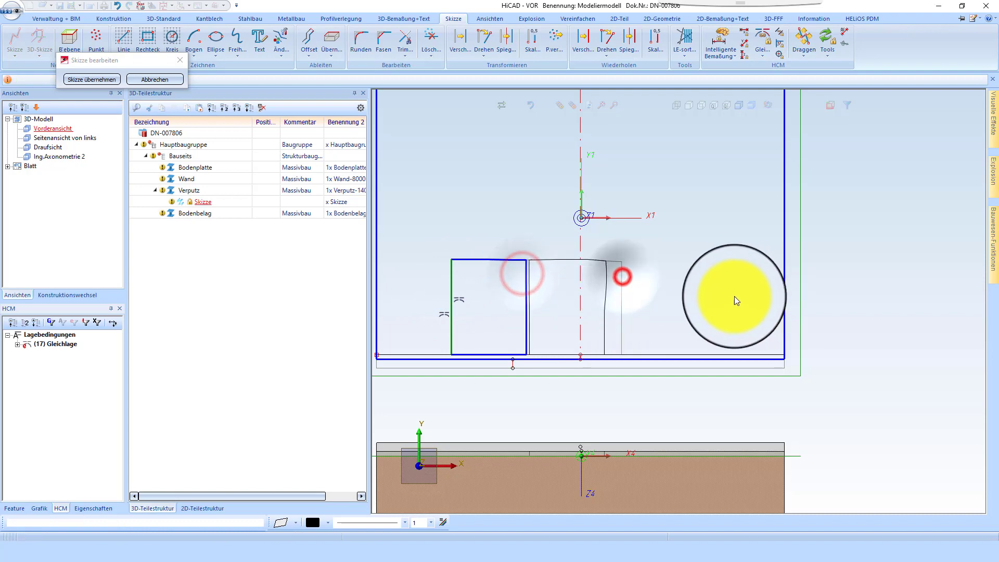
pyautogui.click(104, 80)
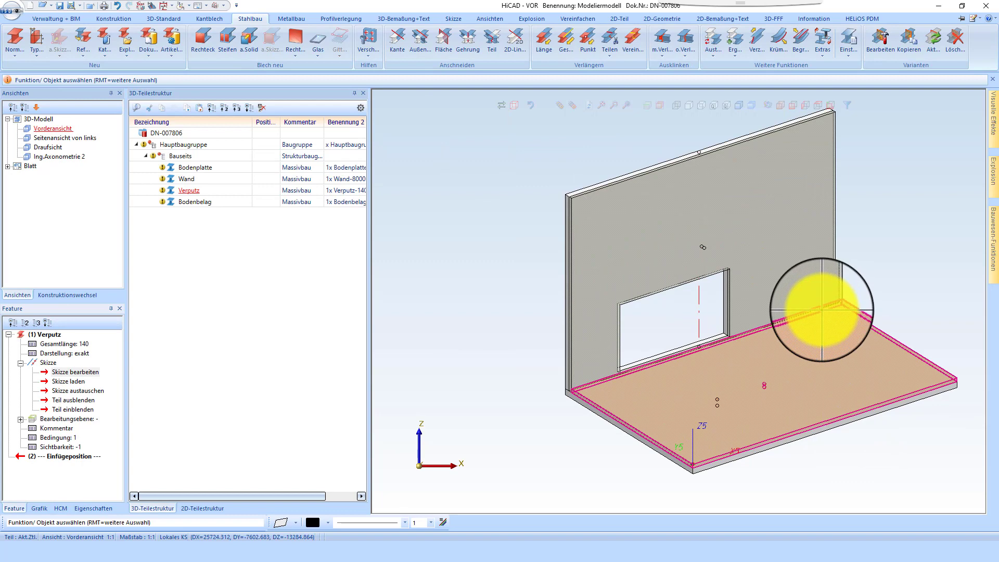
# Step: Examine the door opening in Wand and Verputz across the views and from a rotated axonometric view
pyautogui.scroll(-6, 815, 313)
pyautogui.scroll(2, 613, 261)
pyautogui.scroll(-3, 622, 254)
pyautogui.scroll(4, 791, 311)
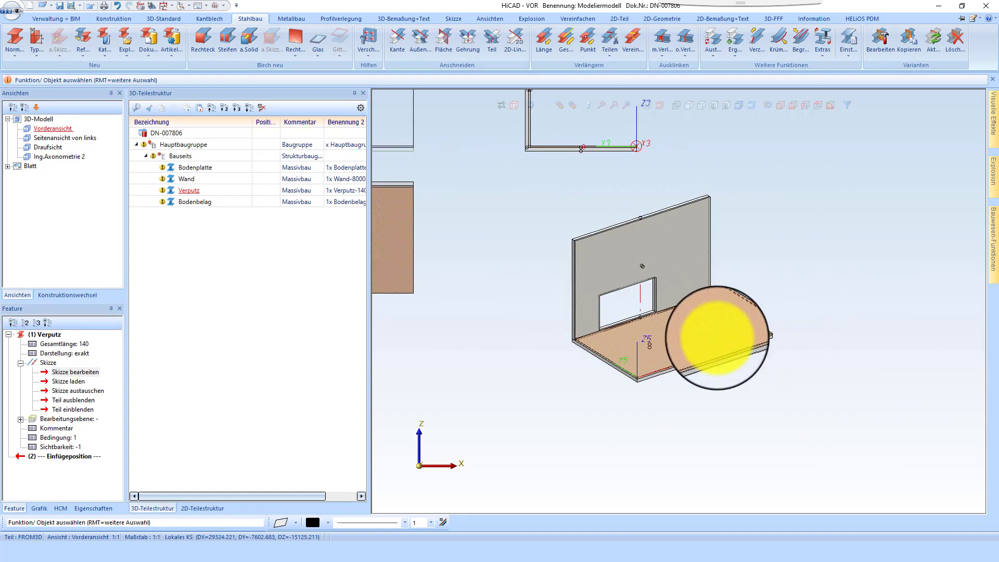
pyautogui.scroll(2, 671, 342)
pyautogui.scroll(-4, 642, 346)
pyautogui.scroll(3, 468, 240)
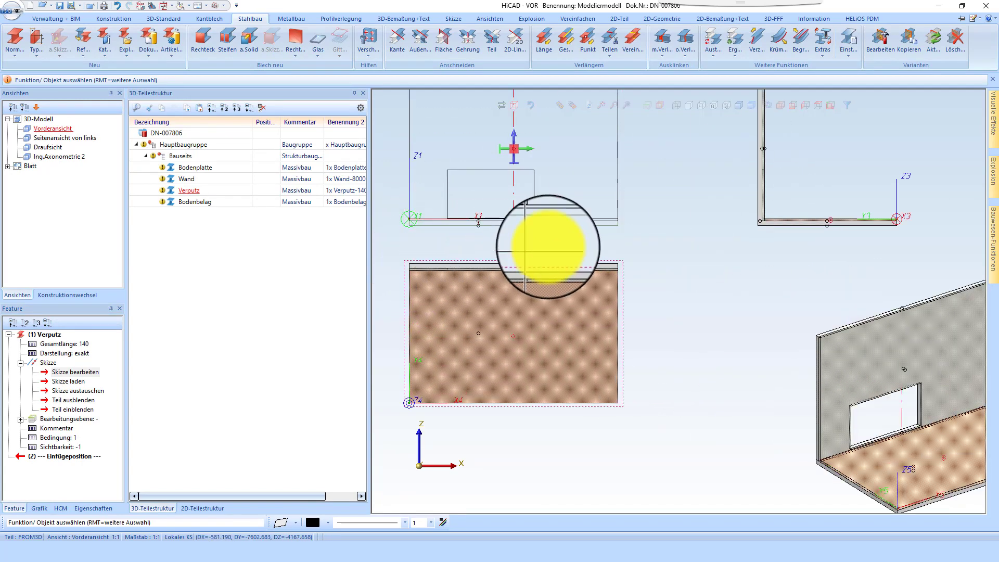
pyautogui.scroll(-2, 548, 247)
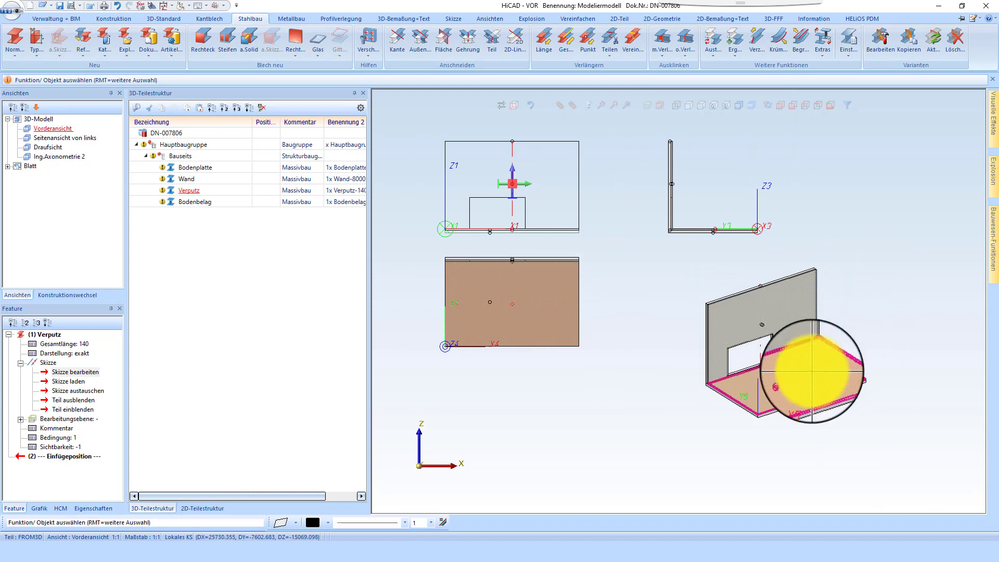
pyautogui.moveTo(806, 372); pyautogui.dragTo(739, 372, button='middle')
pyautogui.scroll(-1, 772, 434)
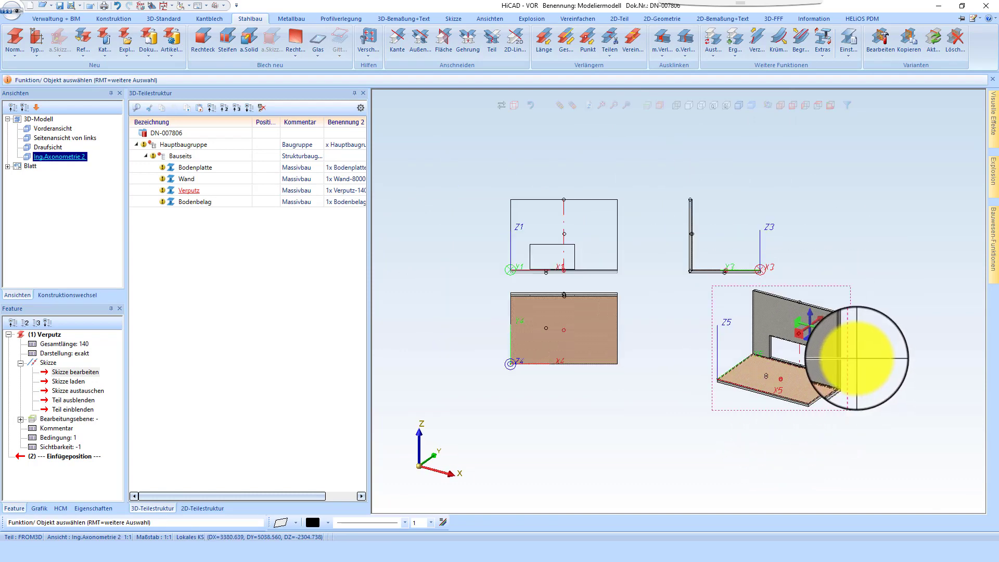
pyautogui.scroll(3, 860, 361)
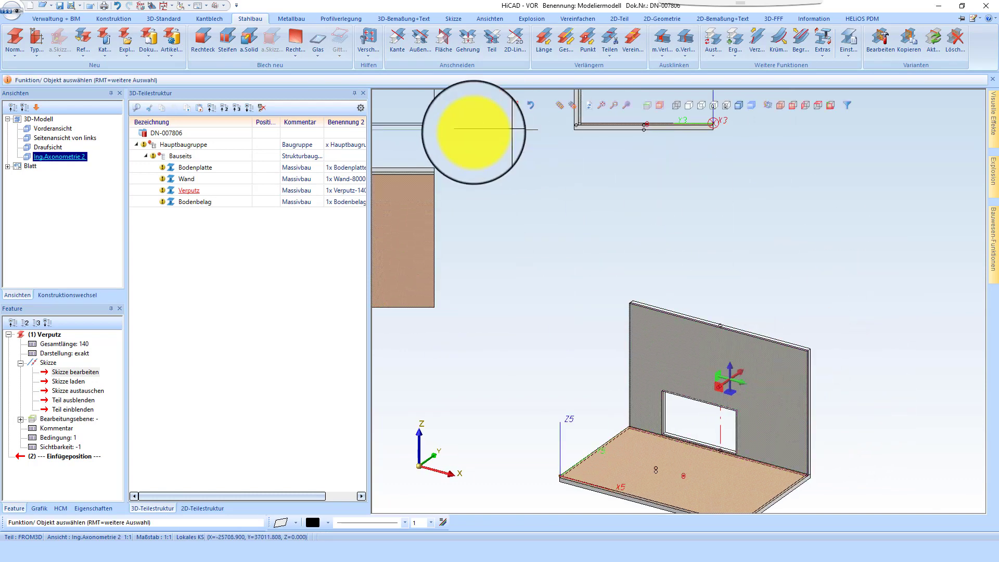
pyautogui.scroll(1, 640, 361)
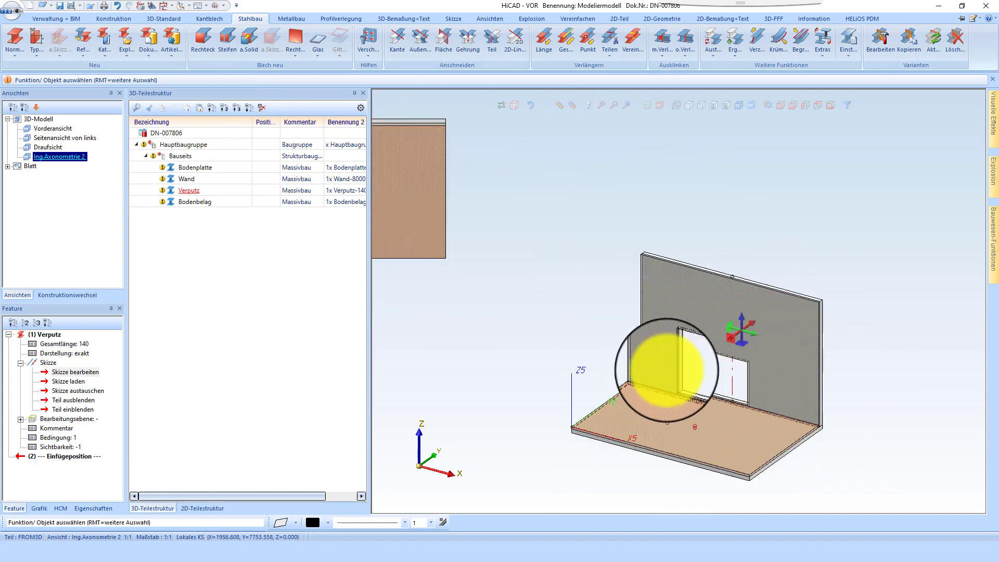
# Step: Select the Bodenplatte and Wand parts together and start applying a Textur to them in all views
pyautogui.click(189, 168)
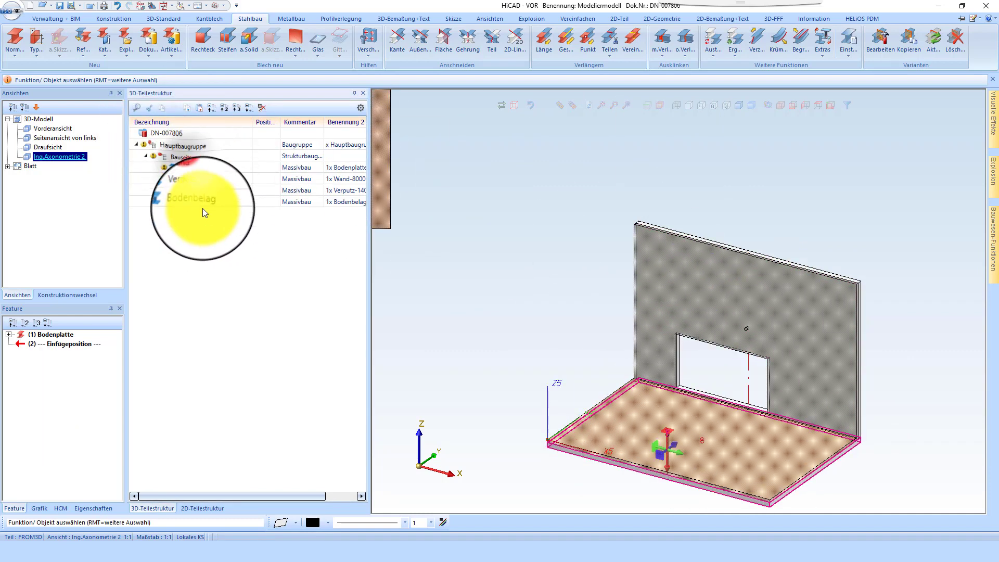
pyautogui.keyDown('ctrl'); pyautogui.click(185, 182); pyautogui.keyUp('ctrl')
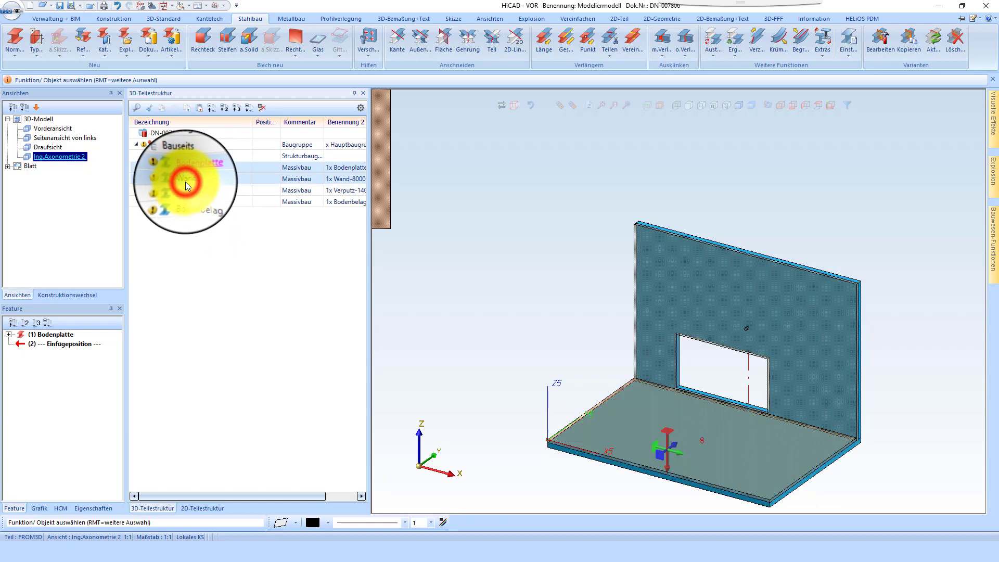
pyautogui.click(113, 18)
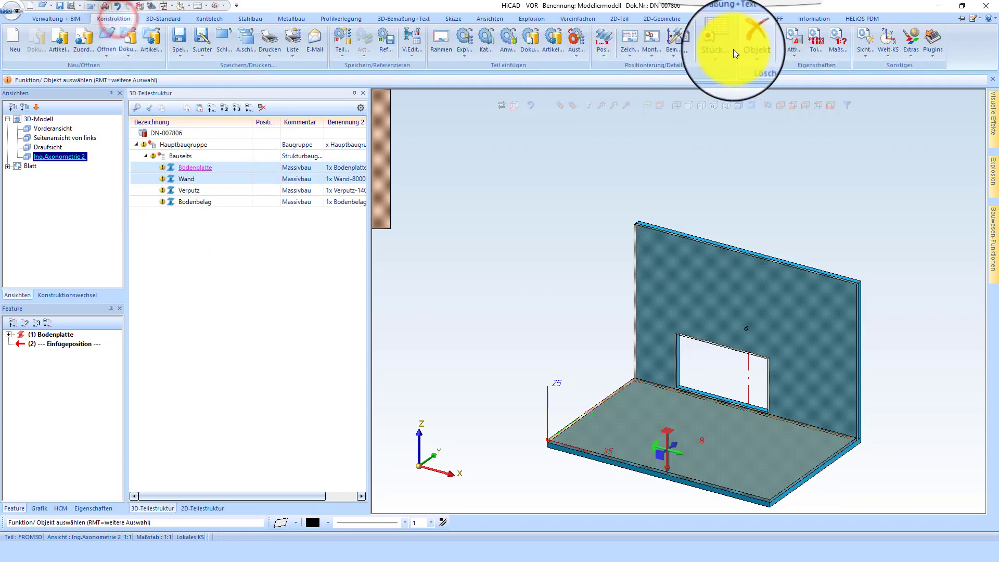
pyautogui.click(158, 20)
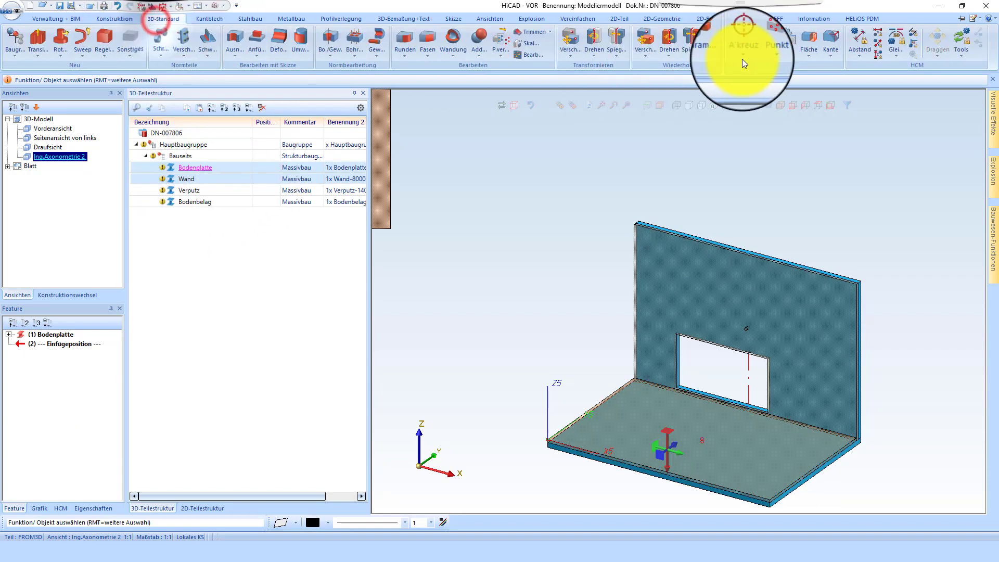
pyautogui.click(788, 52)
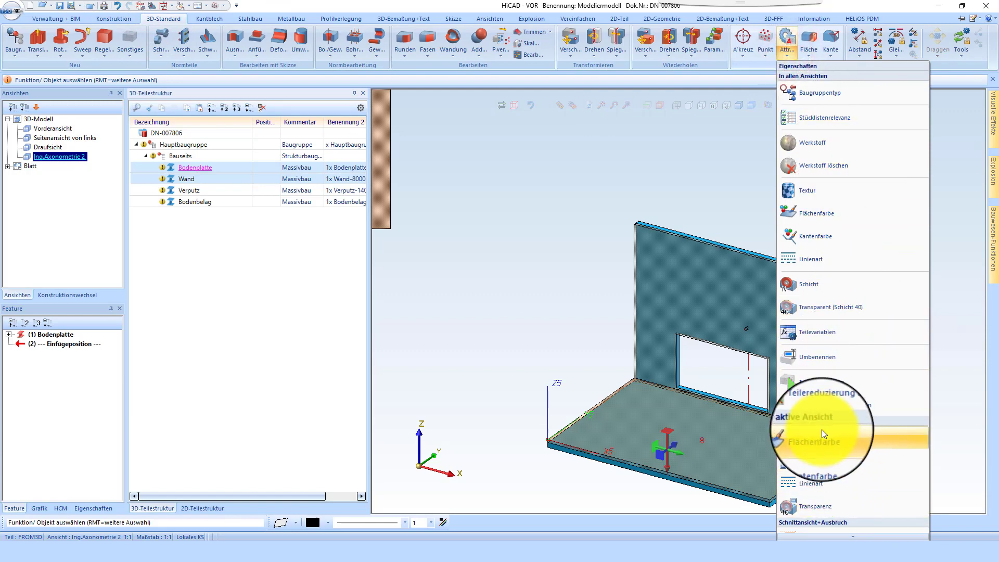
pyautogui.scroll(-1, 815, 364)
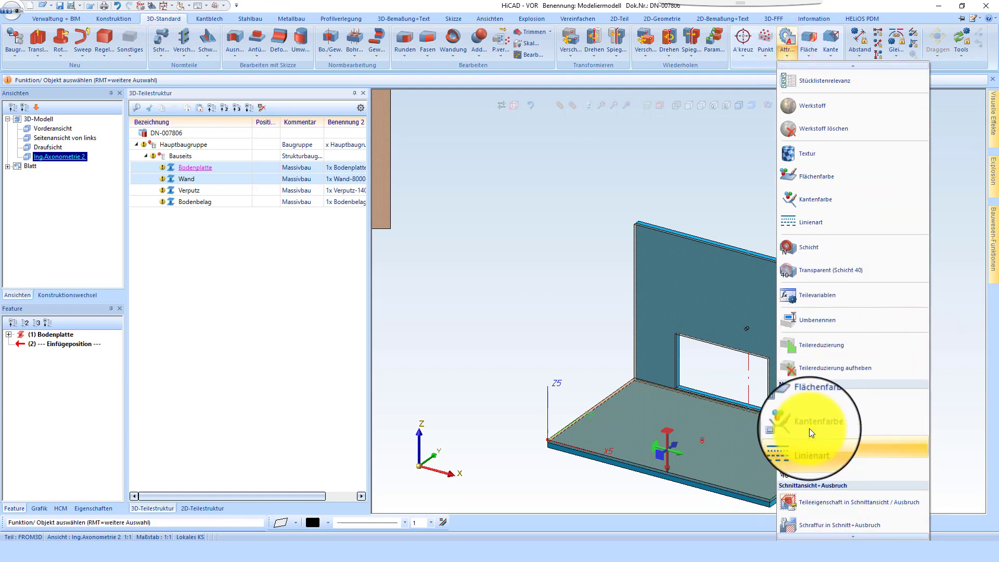
pyautogui.scroll(1, 829, 272)
pyautogui.click(813, 193)
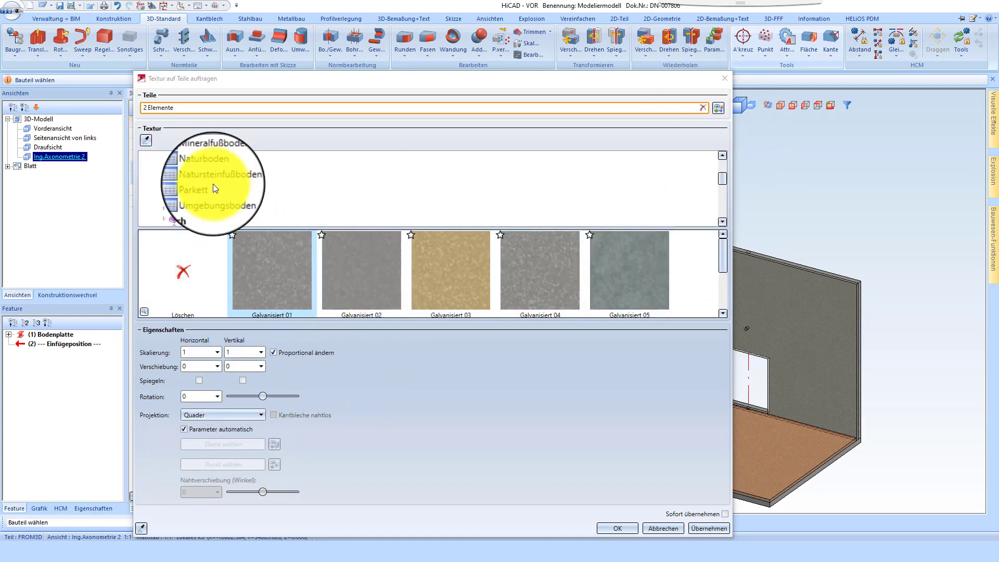
# Step: Browse the Wand textures in the Architektur category and shrink the texture thumbnails to fit more per row
pyautogui.scroll(3, 213, 183)
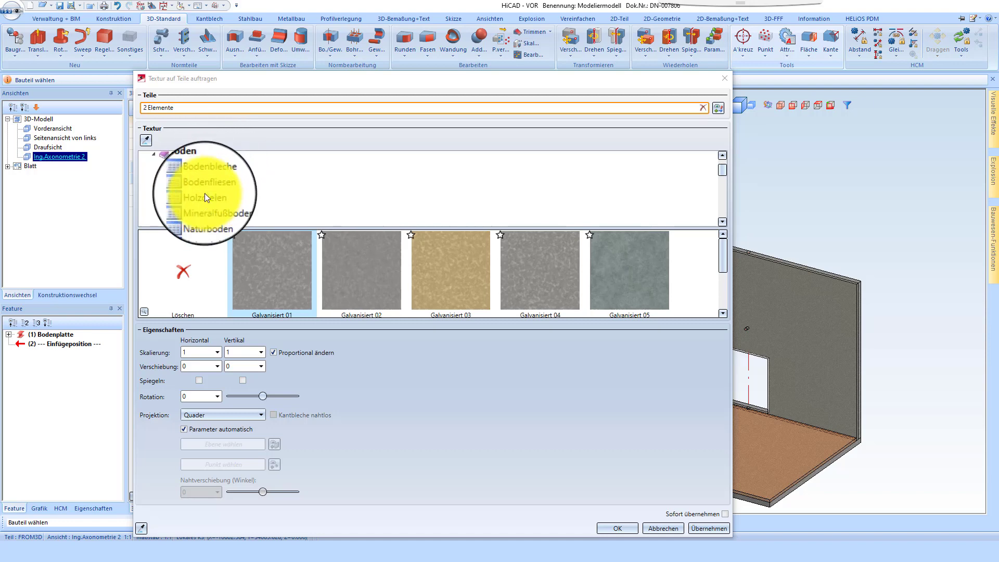
pyautogui.click(163, 166)
pyautogui.click(188, 180)
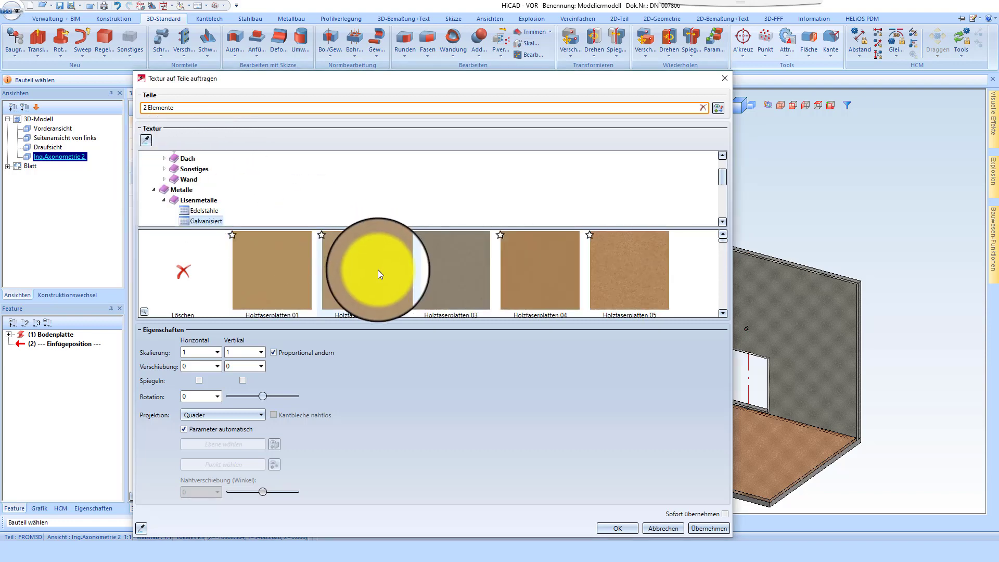
pyautogui.scroll(-8, 432, 291)
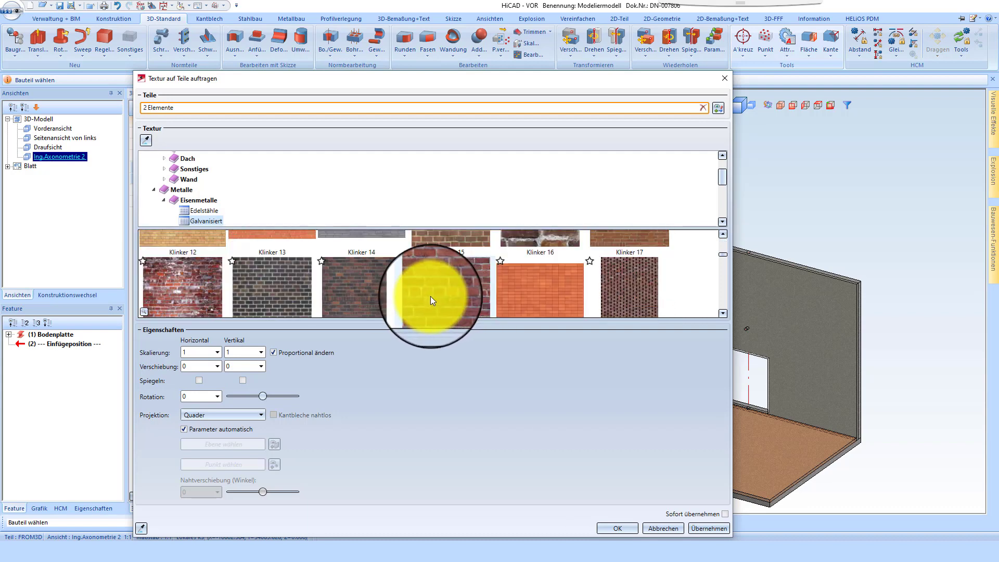
pyautogui.scroll(-2, 430, 295)
pyautogui.click(139, 311)
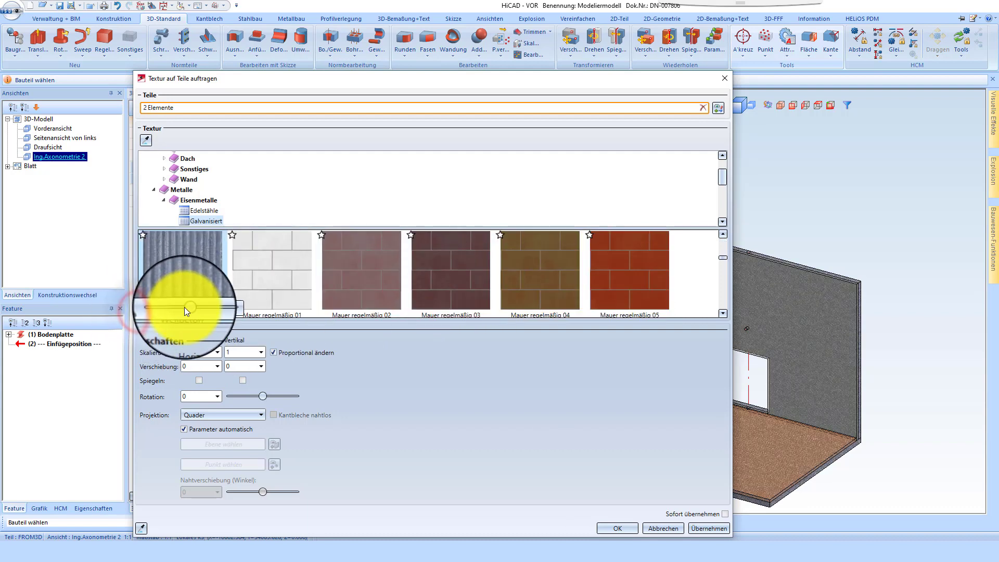
pyautogui.moveTo(186, 307)
pyautogui.mouseDown()
pyautogui.moveTo(155, 310)
pyautogui.moveTo(173, 304)
pyautogui.mouseUp()
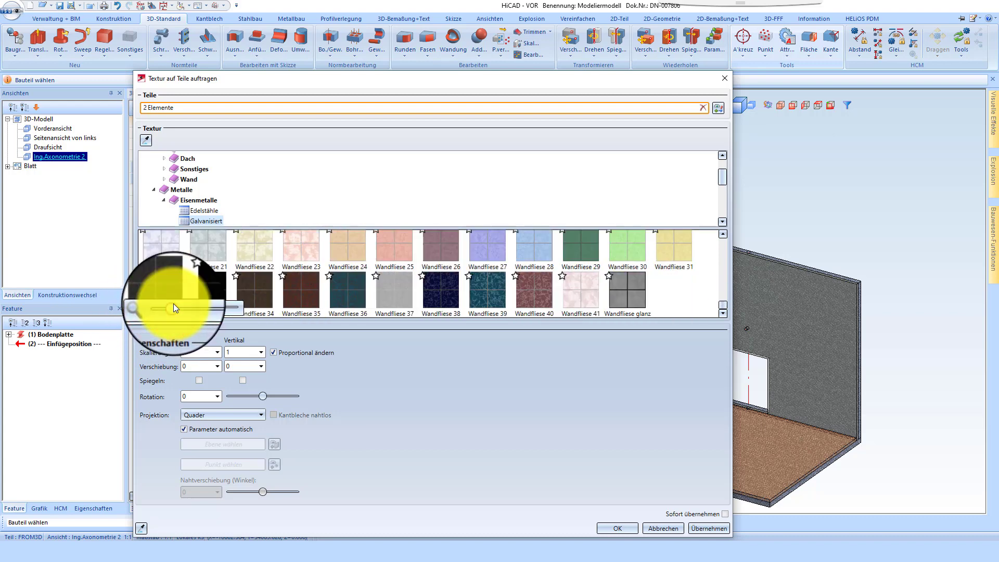
# Step: Look through the Sonstiges and Boden texture groups of the Architektur category for a suitable surface
pyautogui.scroll(1, 266, 253)
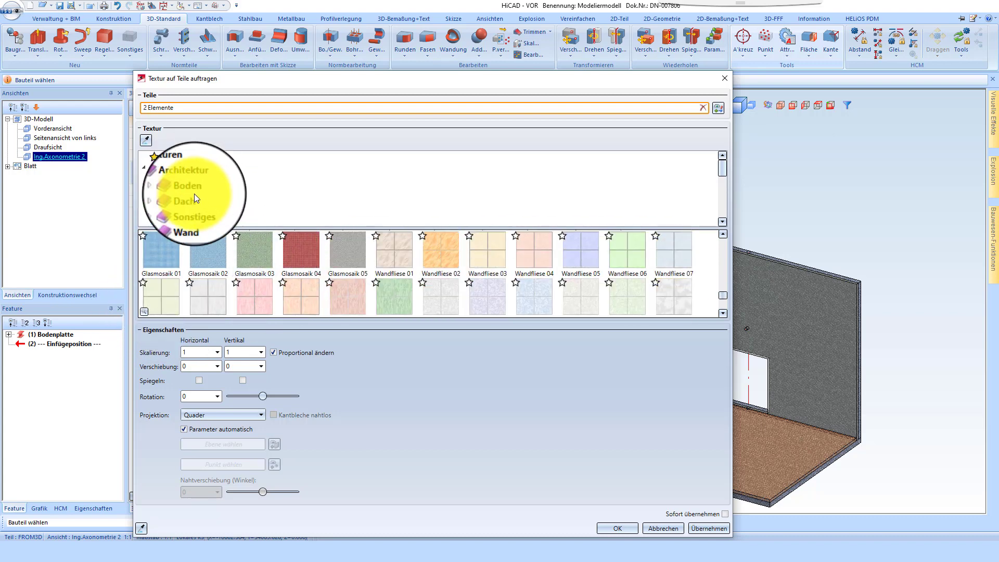
pyautogui.click(189, 205)
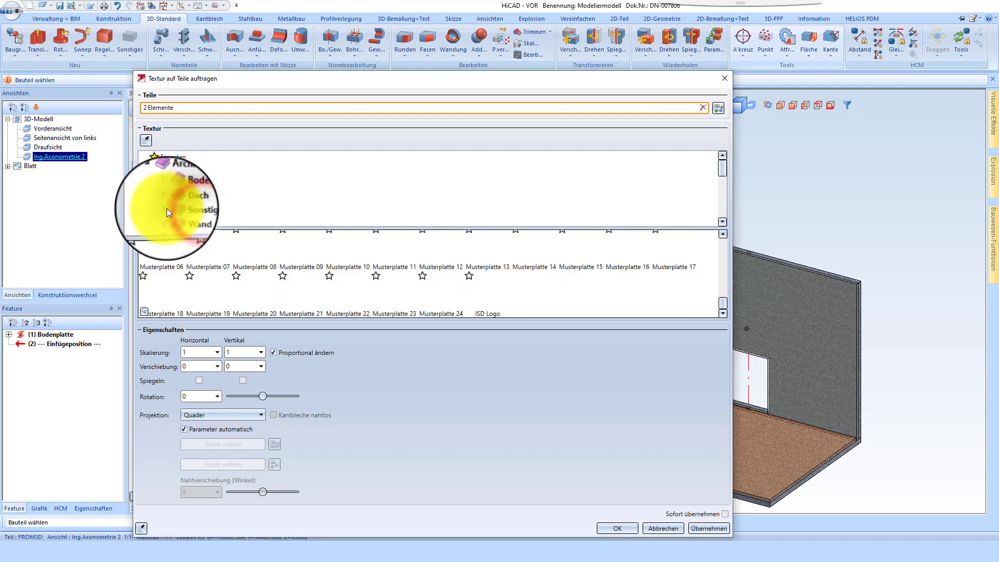
pyautogui.scroll(-1, 198, 216)
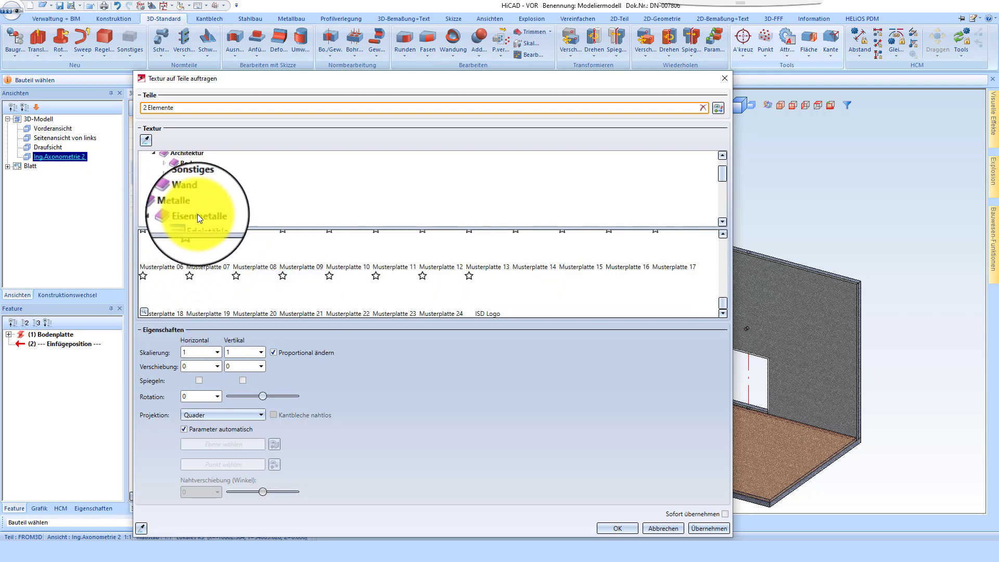
pyautogui.click(185, 197)
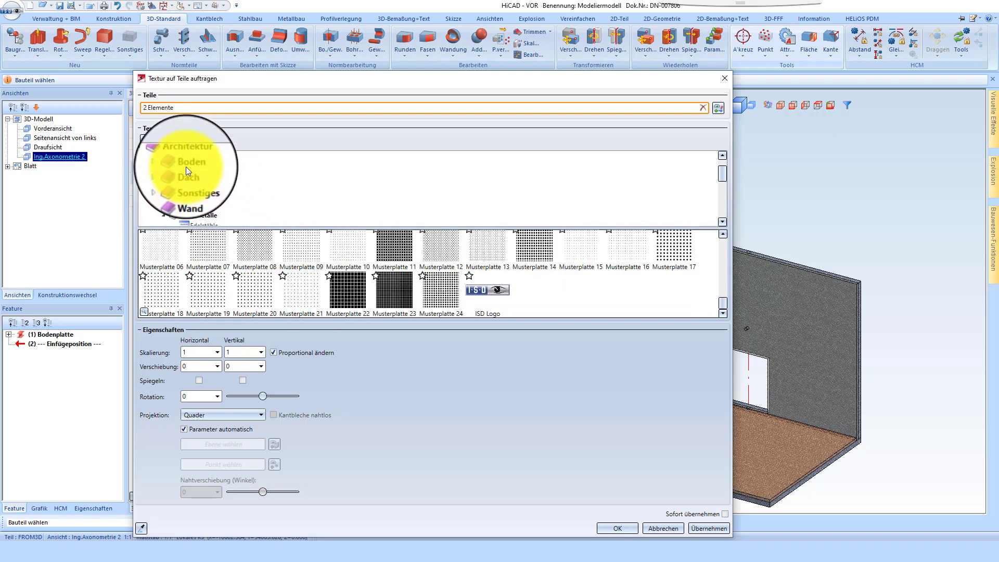
pyautogui.click(187, 166)
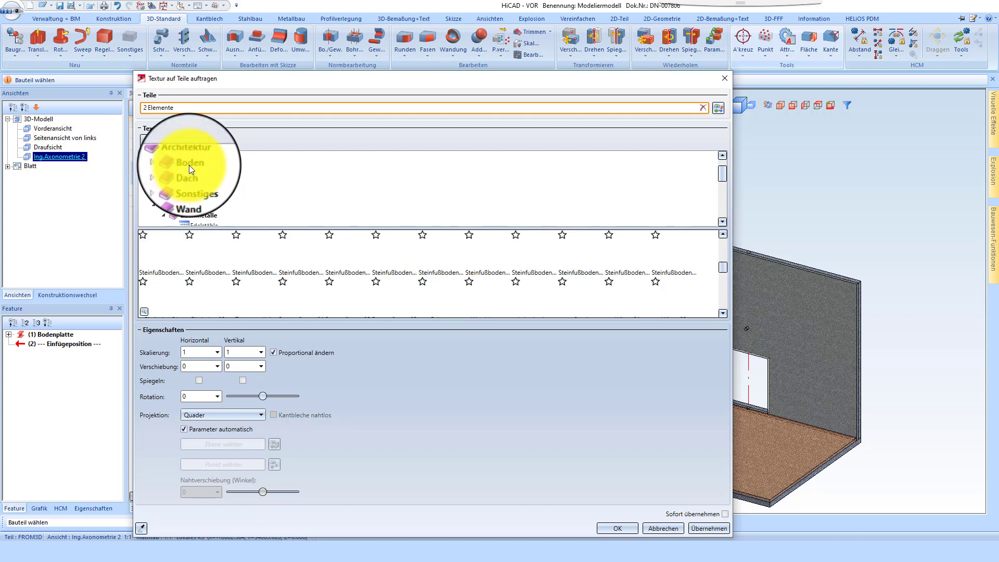
pyautogui.scroll(-10, 479, 283)
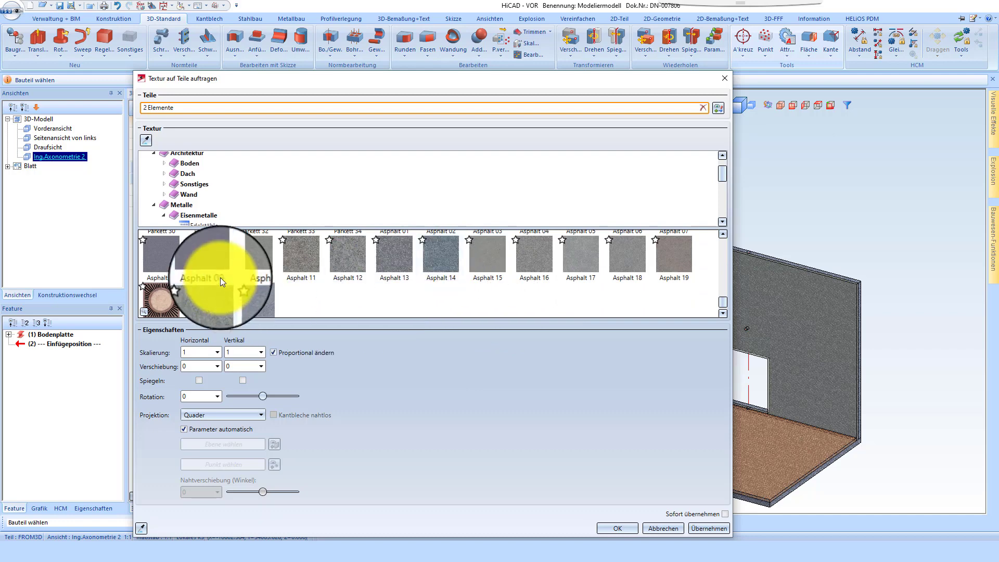
pyautogui.scroll(-1, 222, 278)
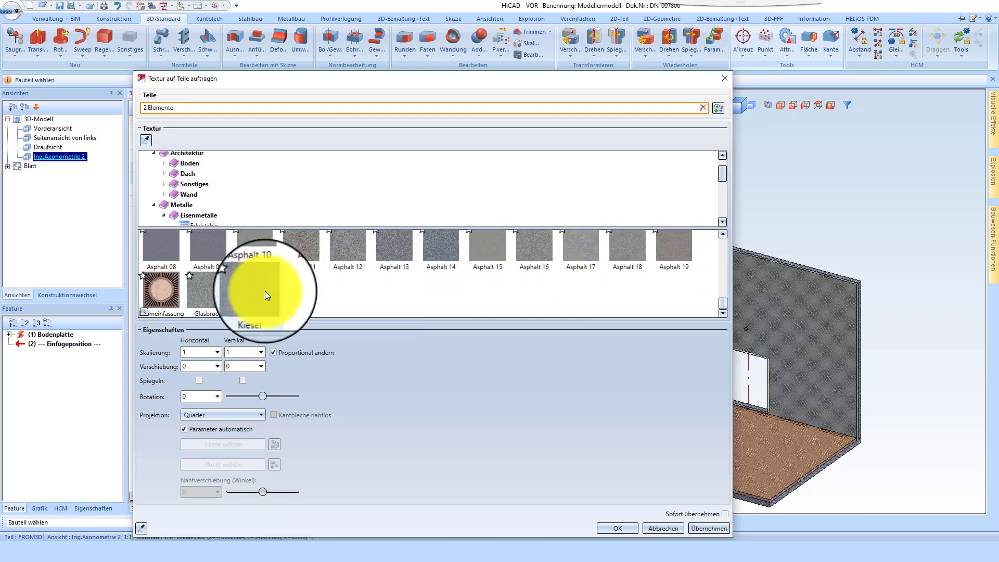
# Step: Browse the Dach and Wand texture groups and apply the Verputz 12 texture to the Bodenplatte and Wand
pyautogui.click(182, 173)
pyautogui.click(186, 195)
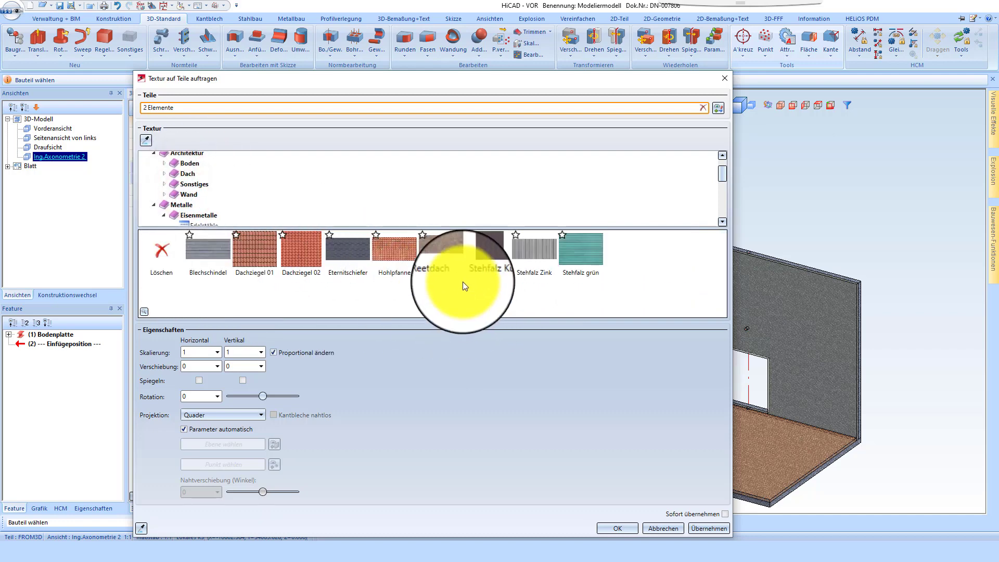
pyautogui.scroll(-8, 415, 262)
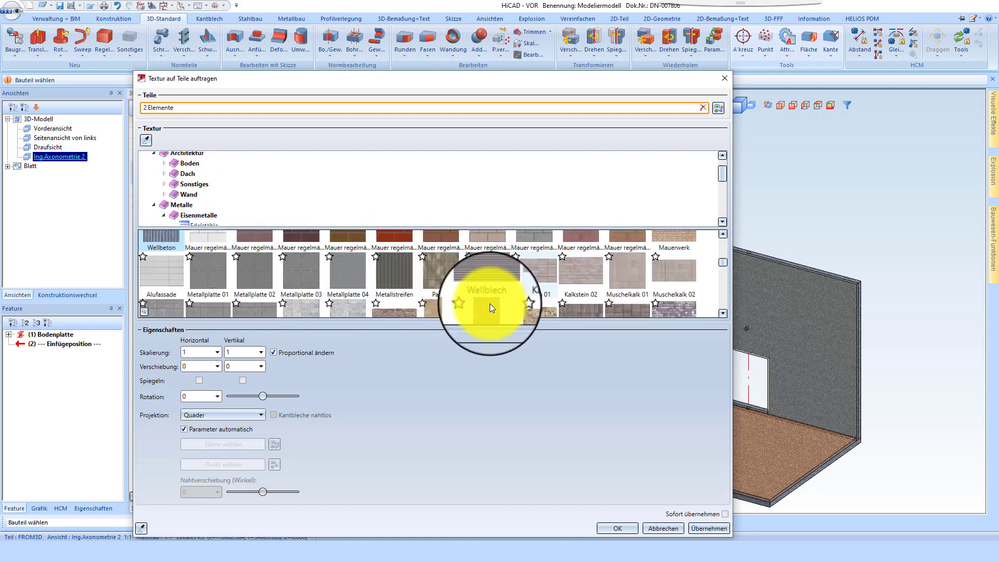
pyautogui.scroll(-8, 495, 302)
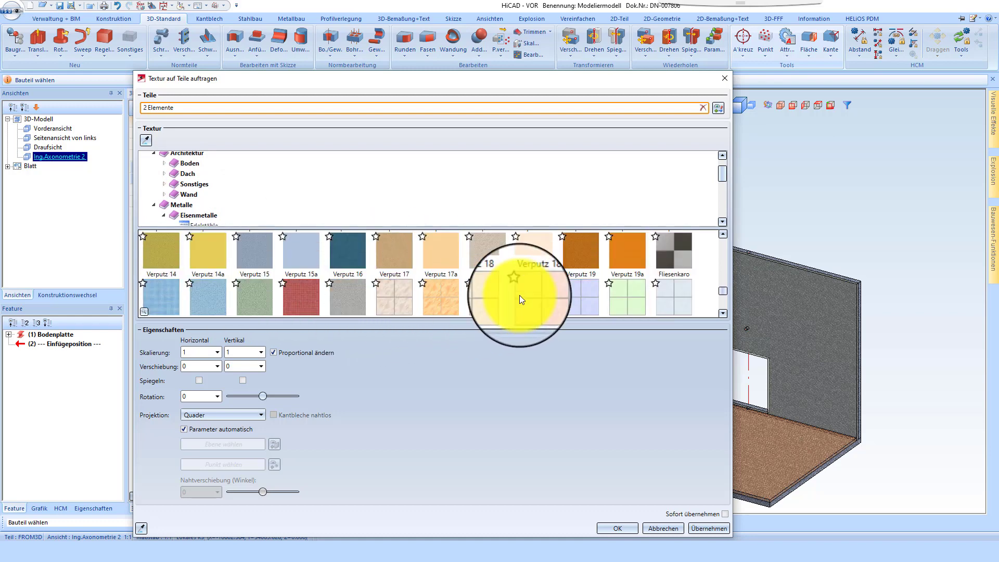
pyautogui.scroll(9, 622, 295)
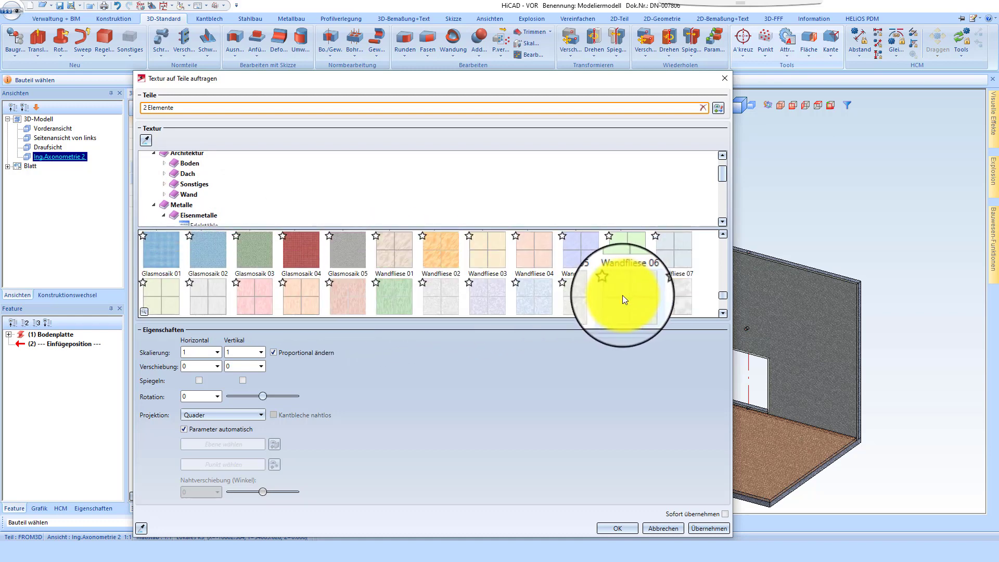
pyautogui.click(629, 280)
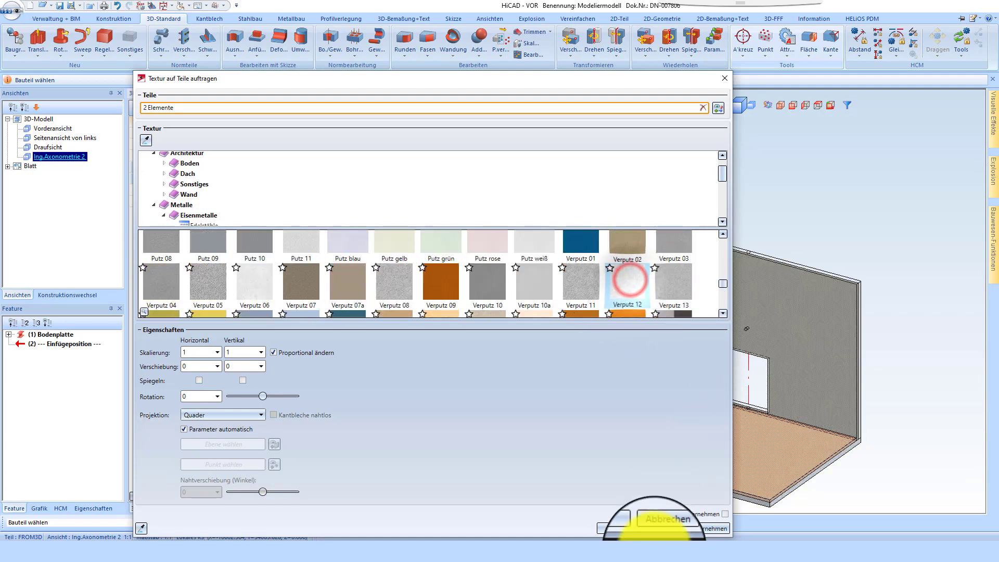
pyautogui.click(628, 528)
# Step: Examine the textured Wand, Verputz and floor slab at the wall corner and in a rotated axonometric view
pyautogui.scroll(5, 880, 412)
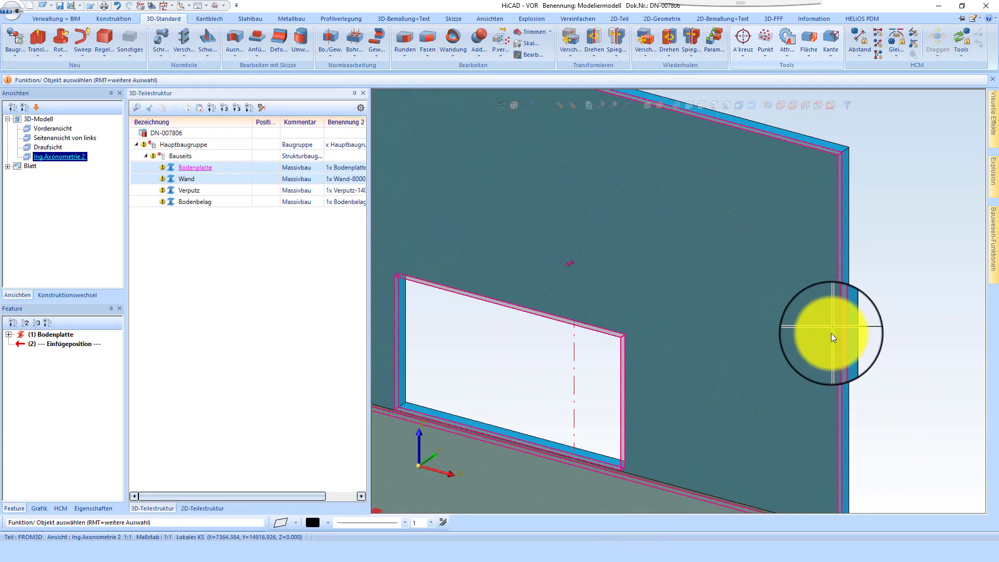
pyautogui.scroll(3, 812, 179)
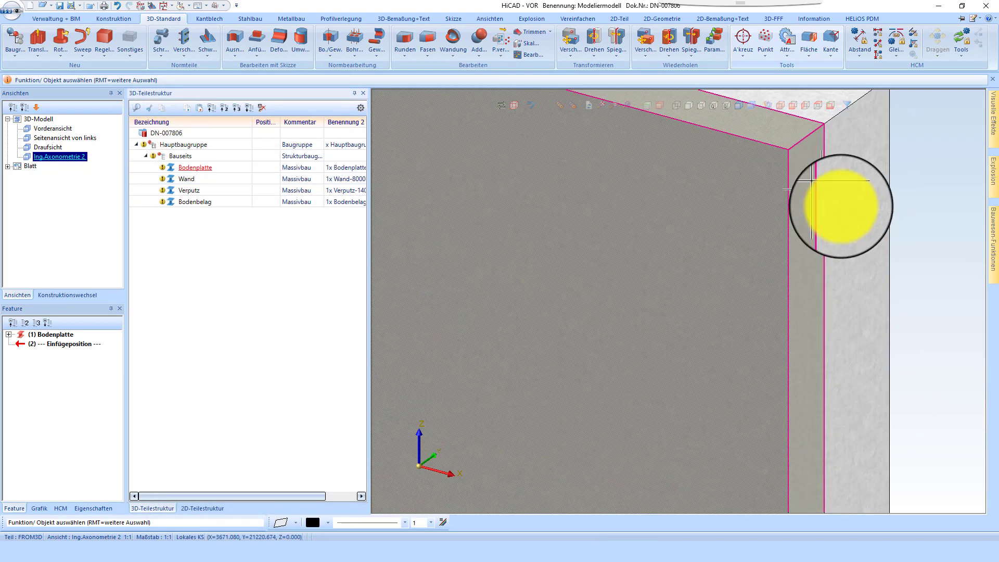
pyautogui.click(846, 216)
pyautogui.scroll(-3, 763, 211)
pyautogui.scroll(3, 821, 208)
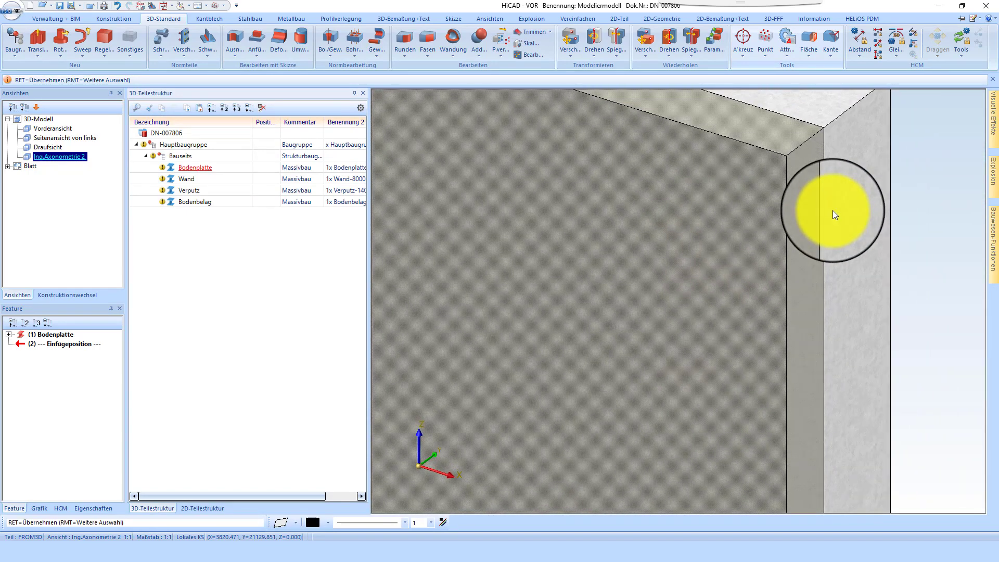
pyautogui.scroll(-5, 853, 222)
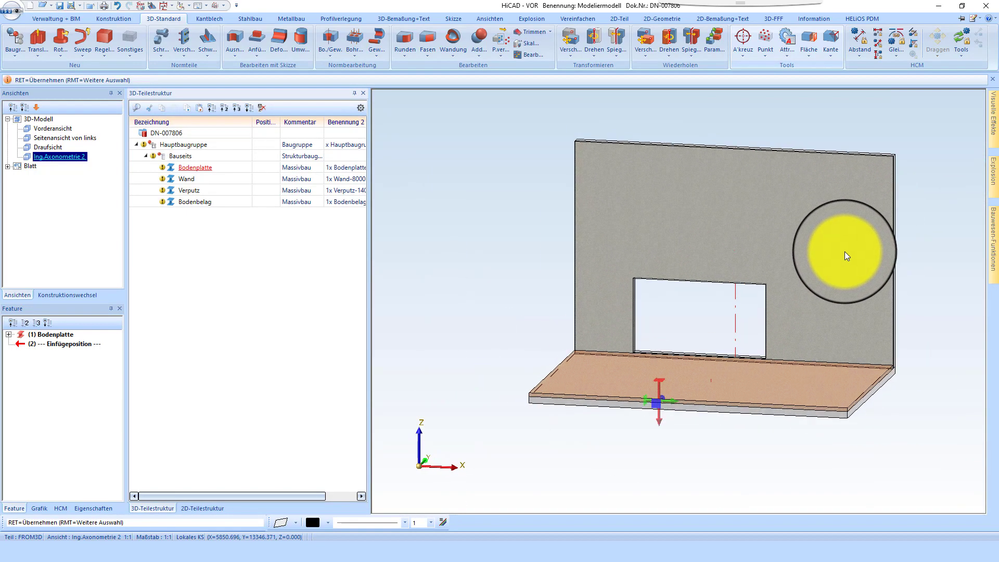
pyautogui.moveTo(844, 252); pyautogui.dragTo(837, 259, button='middle')
pyautogui.scroll(-5, 709, 234)
pyautogui.scroll(3, 640, 122)
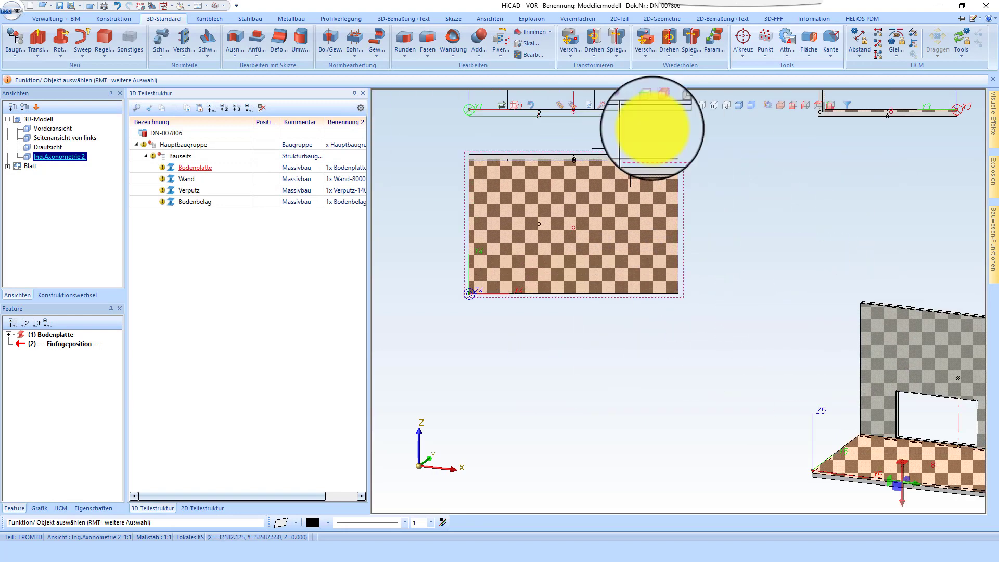
pyautogui.scroll(-3, 731, 333)
pyautogui.scroll(3, 731, 333)
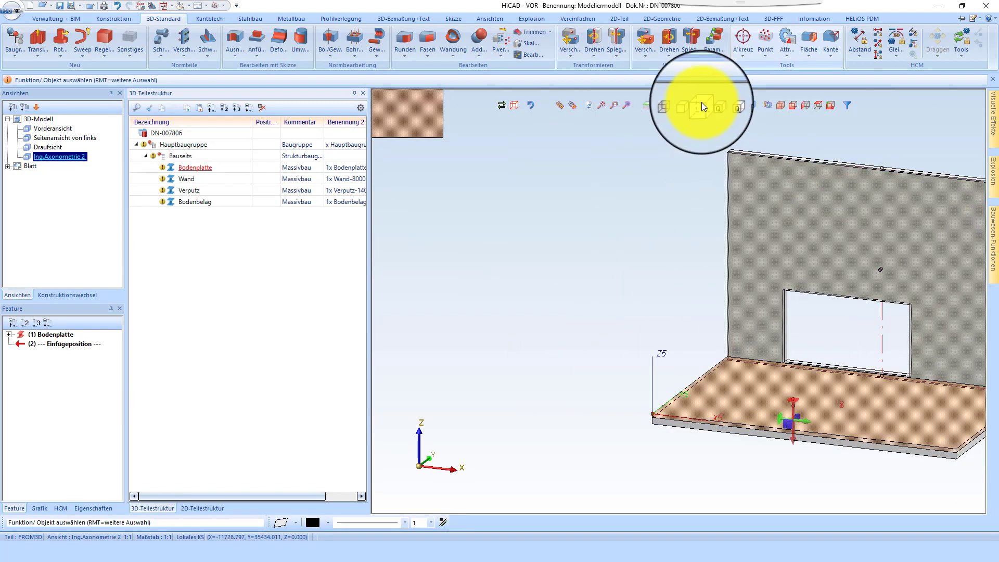
# Step: Activate the Draufsicht and switch it from textured shading to a line display
pyautogui.click(647, 104)
pyautogui.click(717, 411)
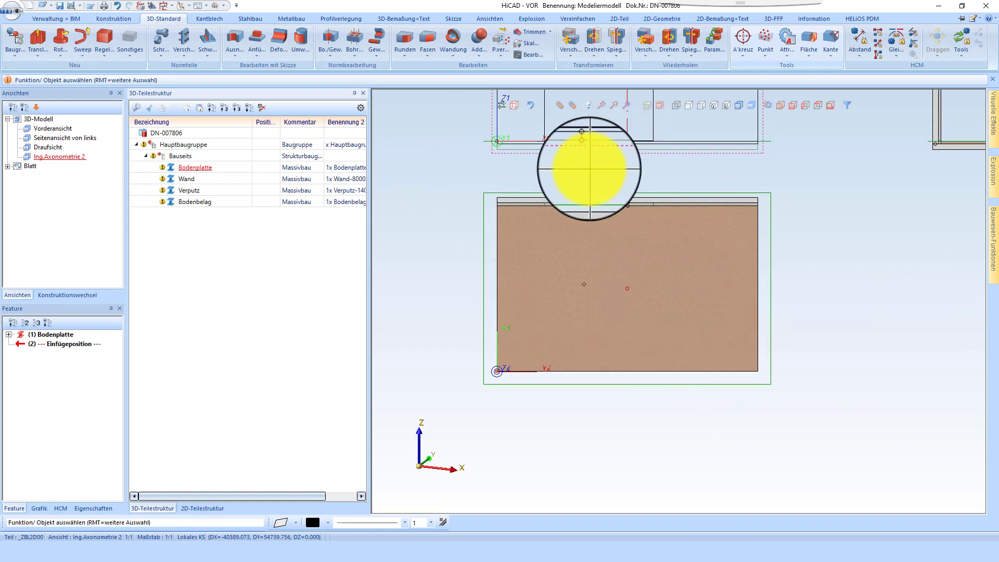
pyautogui.click(763, 249)
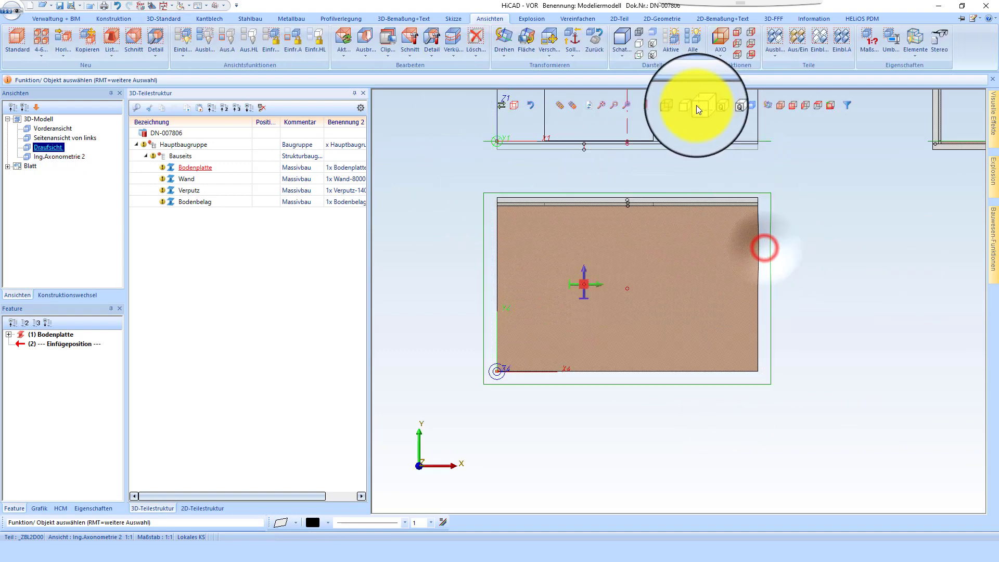
pyautogui.click(675, 105)
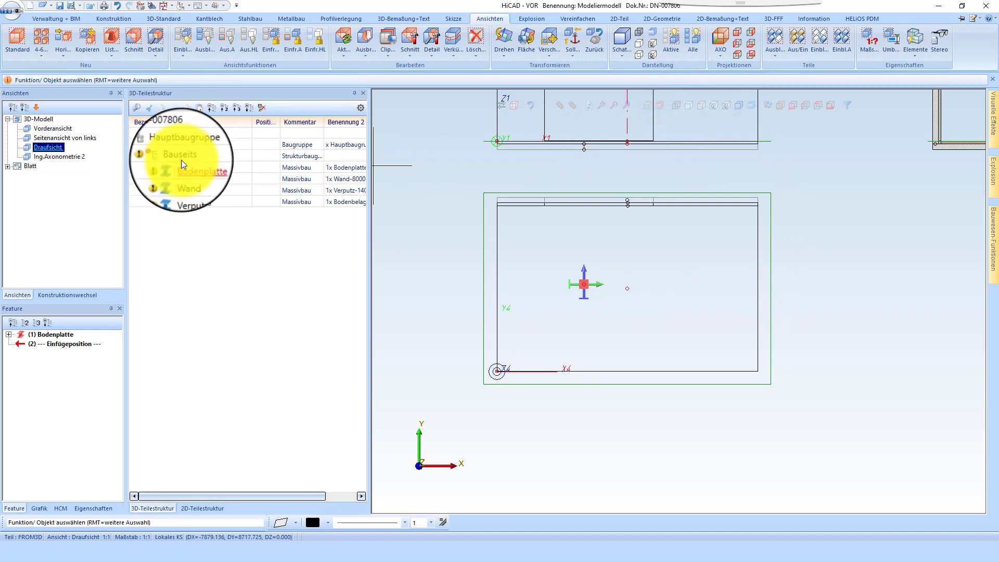
# Step: Start a new standard steel profile and choose the hollow section FRQ 100x100x5 from HQ-kalt (DIN EN 10219-2 HQ) in S235JRH
pyautogui.click(242, 20)
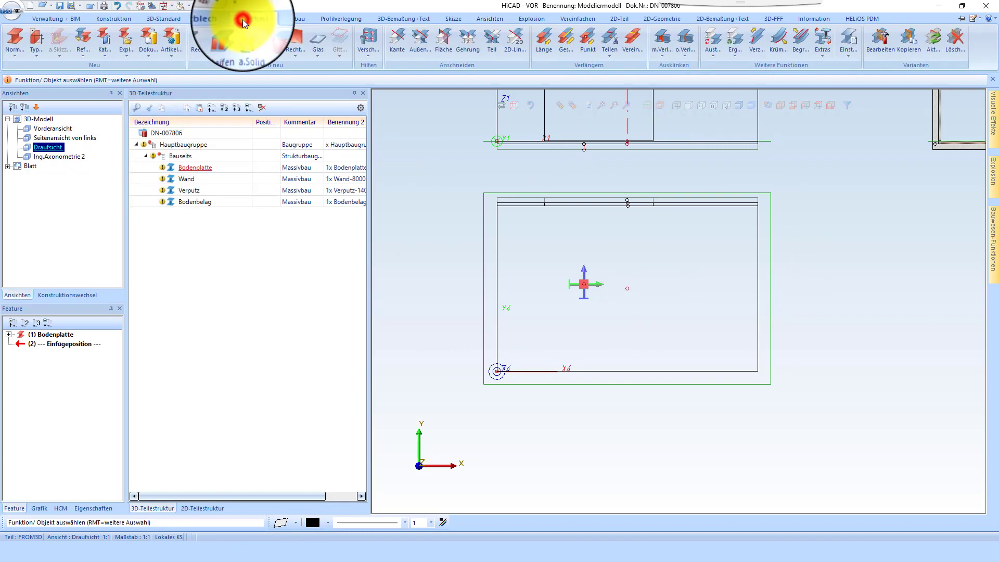
pyautogui.click(16, 40)
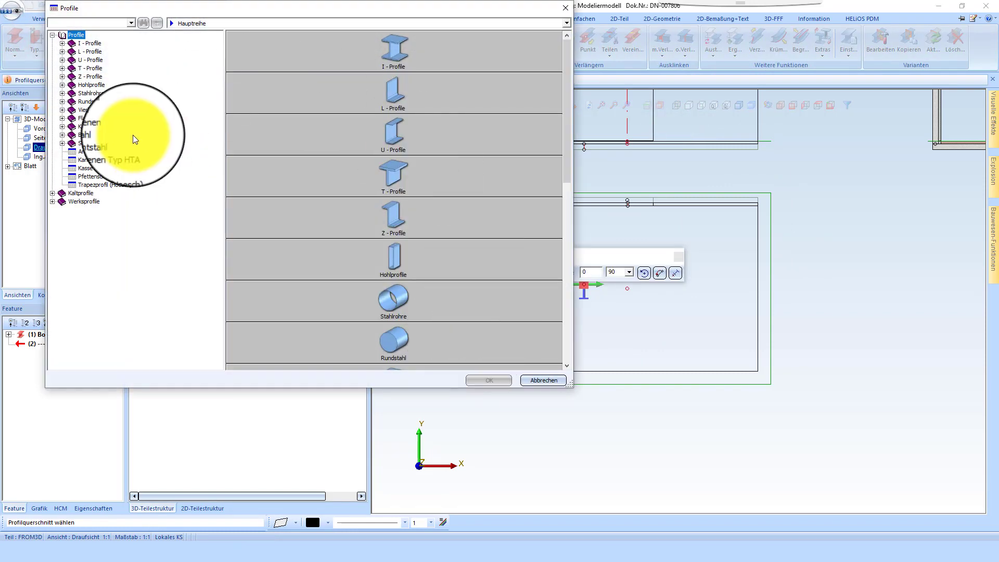
pyautogui.doubleClick(390, 251)
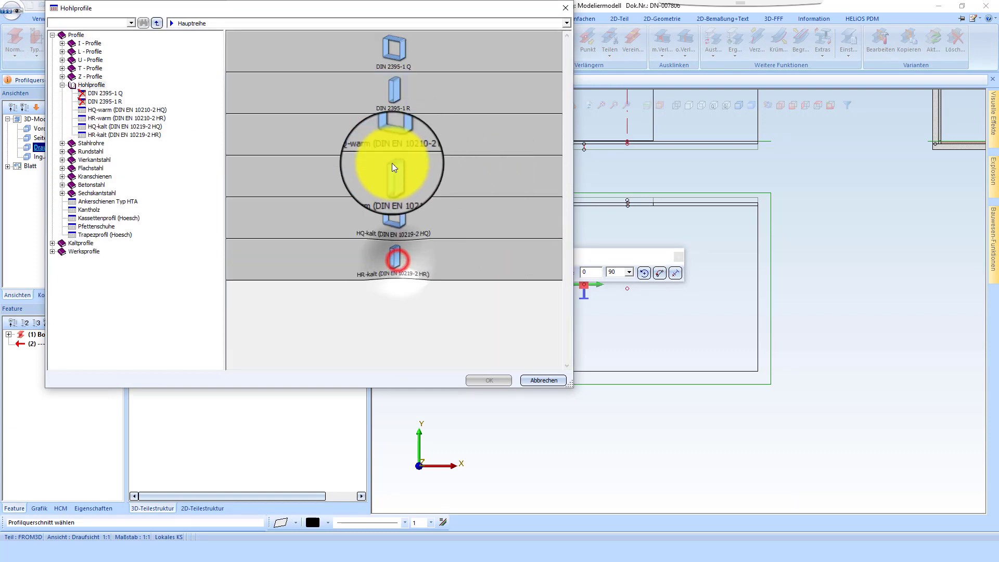
pyautogui.doubleClick(391, 213)
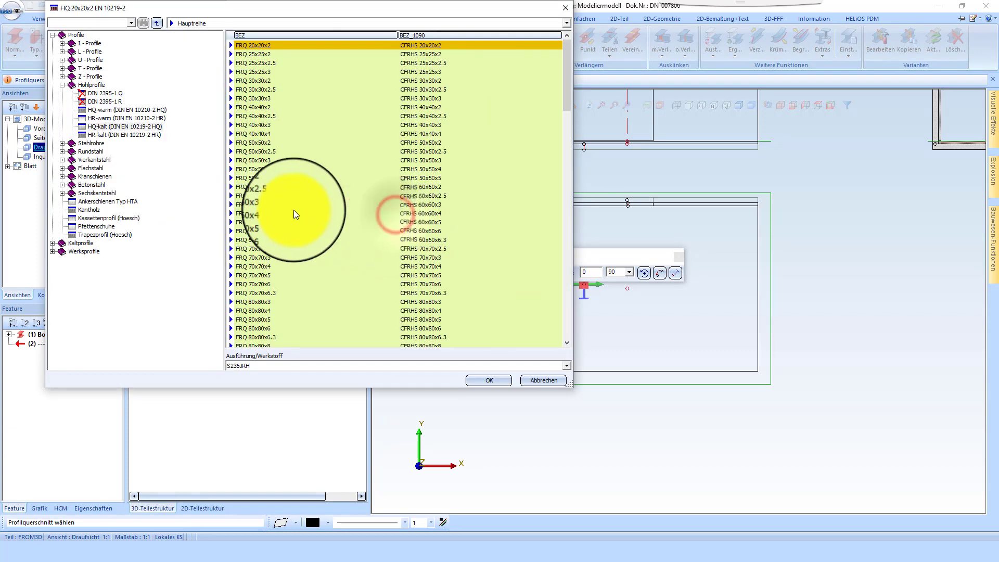
pyautogui.click(261, 186)
pyautogui.scroll(-2, 311, 244)
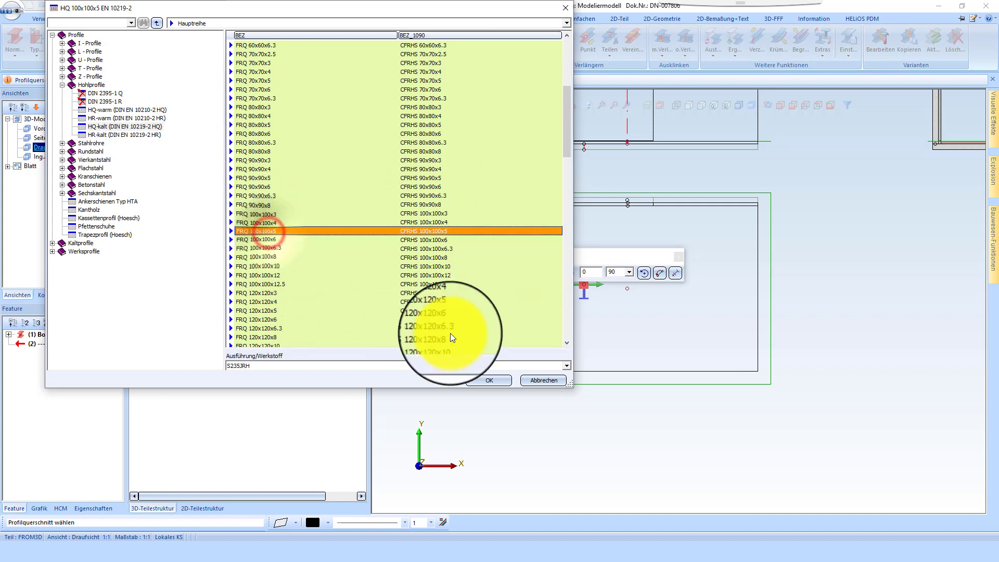
pyautogui.click(485, 380)
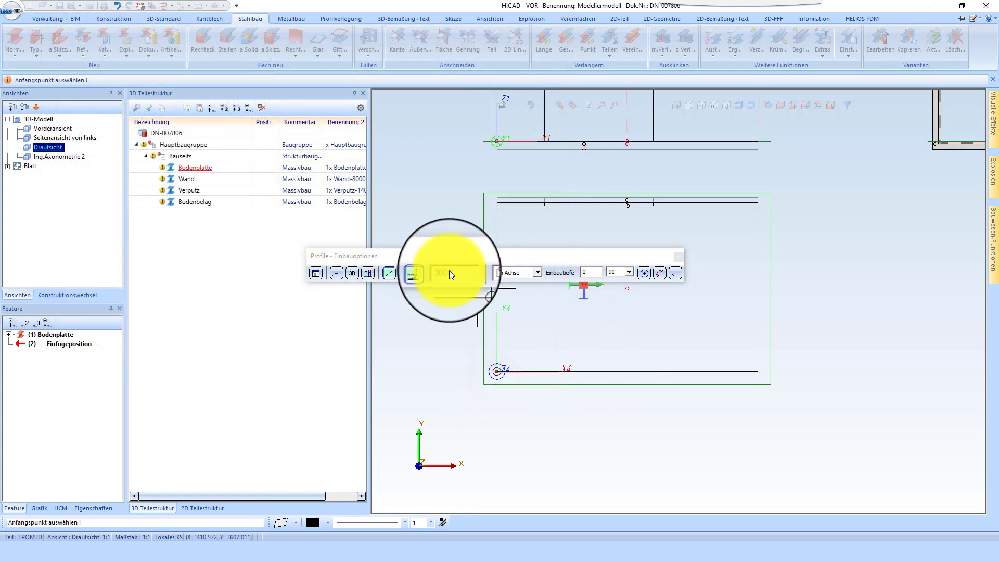
# Step: Set the profile's installation options to the Schwerpunkt reference and placement from a single start point with a length of 3000
pyautogui.click(509, 271)
pyautogui.click(512, 319)
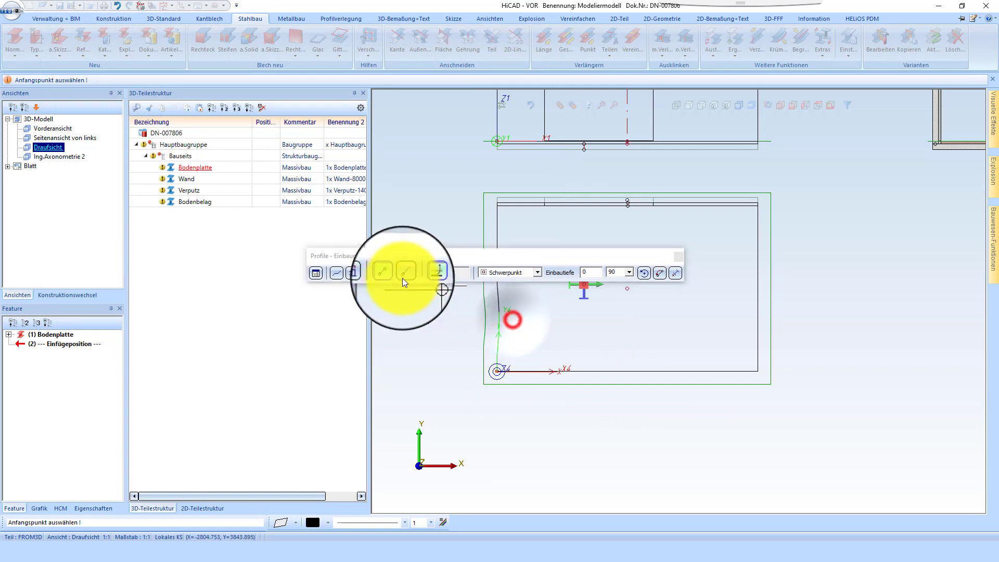
pyautogui.click(404, 276)
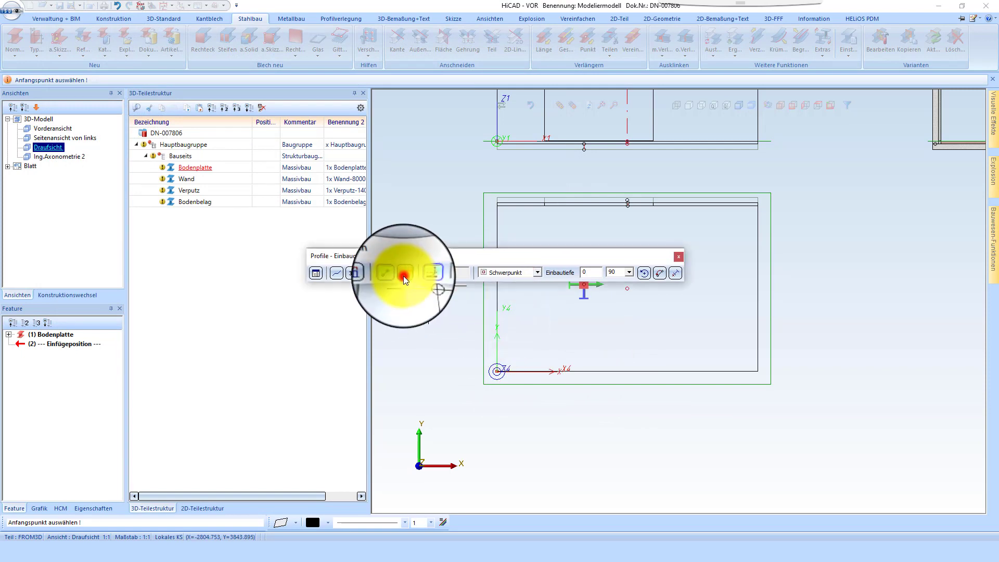
pyautogui.click(364, 275)
pyautogui.click(453, 271)
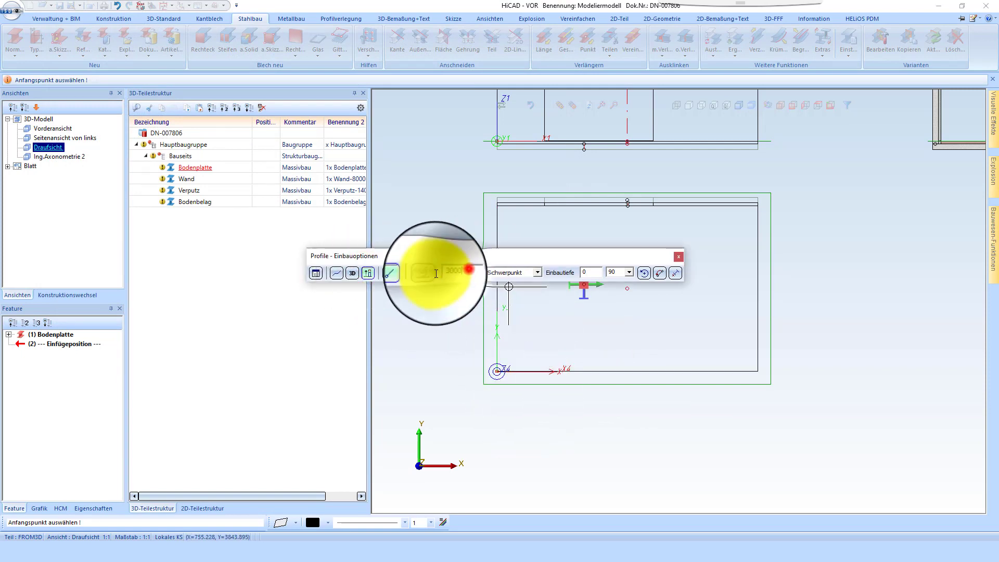
# Step: Place the FRQ 100x100x5 column freehand in the Draufsicht near the origin corner of the Bodenplatte and end the profile command
pyautogui.scroll(-2, 560, 431)
pyautogui.scroll(2, 542, 335)
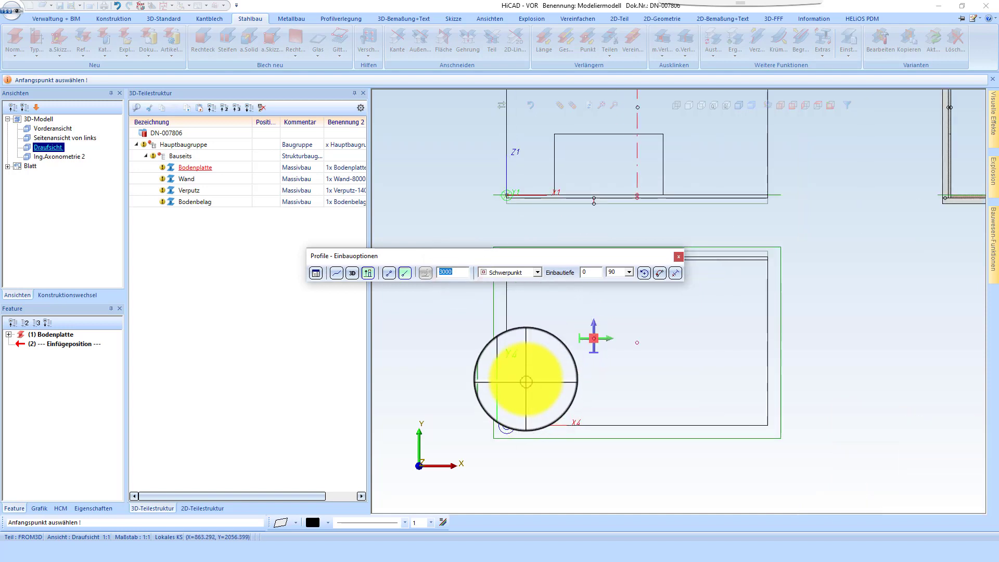
pyautogui.click(521, 371)
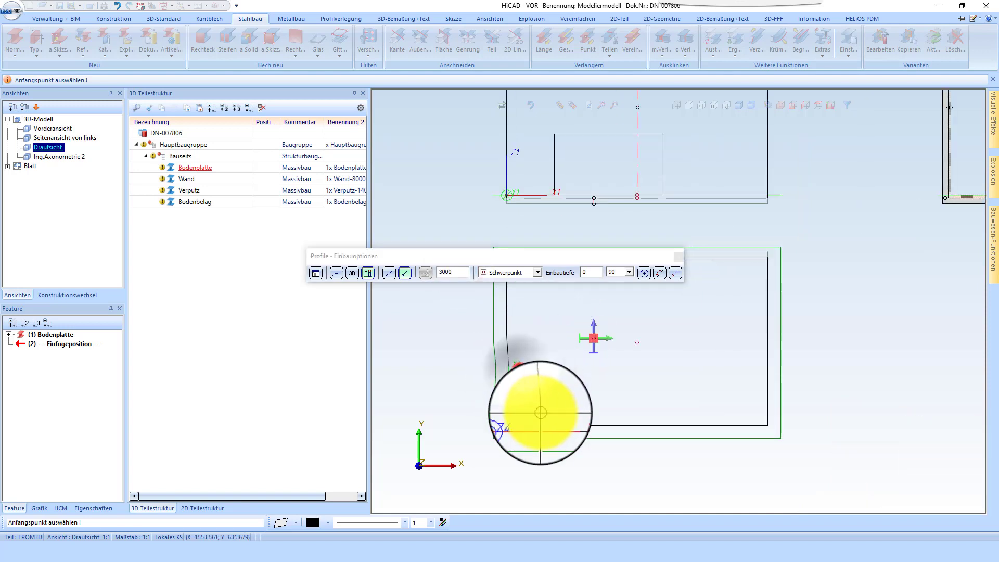
pyautogui.click(521, 369)
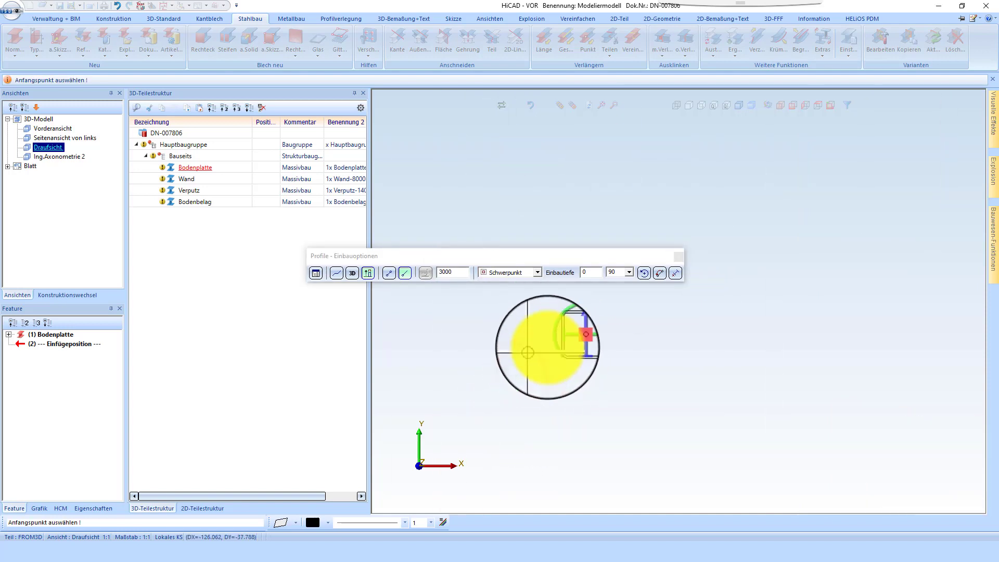
pyautogui.scroll(-3, 544, 359)
pyautogui.scroll(3, 647, 404)
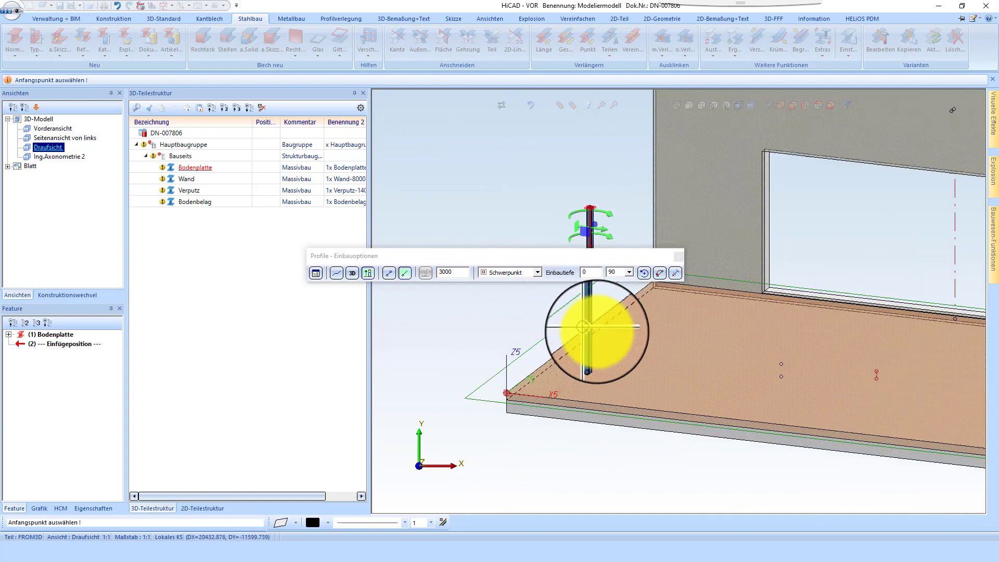
pyautogui.scroll(-3, 598, 374)
pyautogui.scroll(4, 603, 367)
pyautogui.scroll(3, 572, 346)
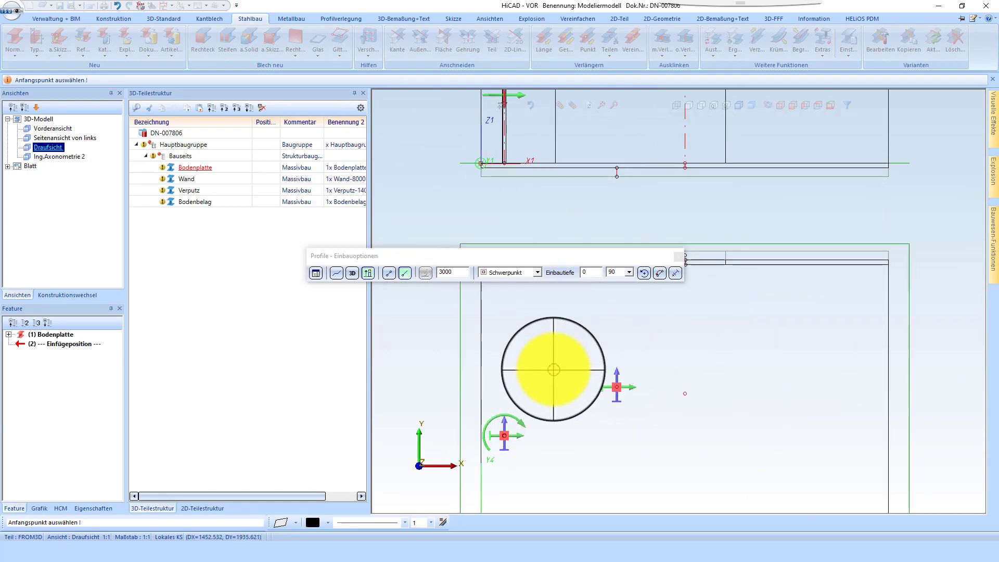
pyautogui.middleClick(569, 354)
pyautogui.scroll(-1, 481, 344)
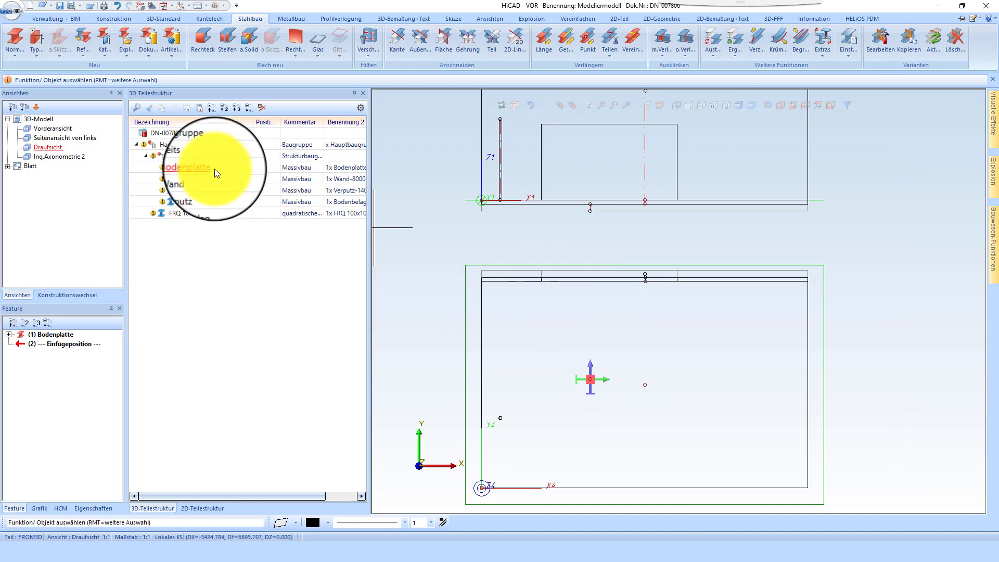
# Step: Create a new Baugruppe as a Nebenteil under the Hauptbaugruppe
pyautogui.rightClick(186, 157)
pyautogui.click(165, 145)
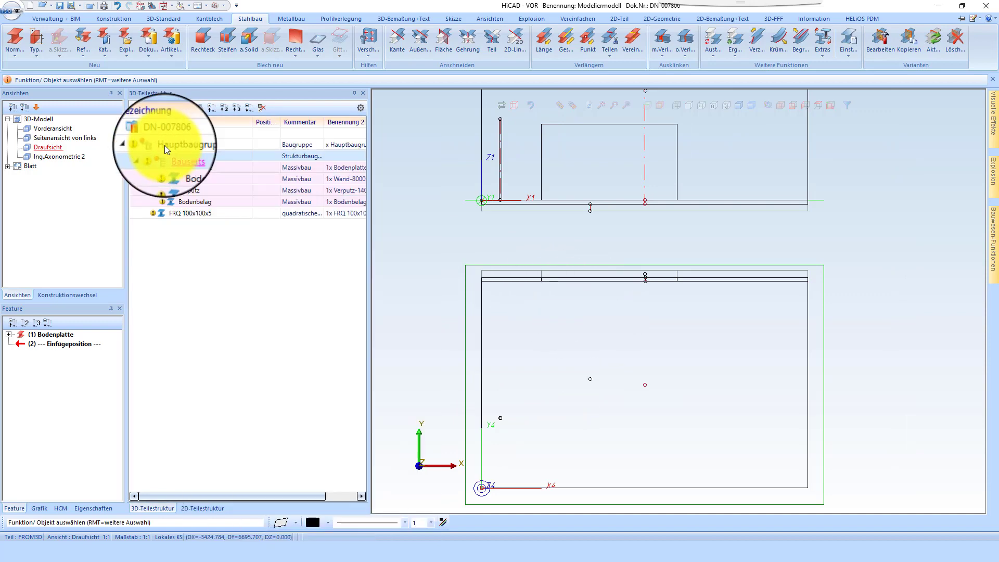
pyautogui.rightClick(170, 145)
pyautogui.click(241, 226)
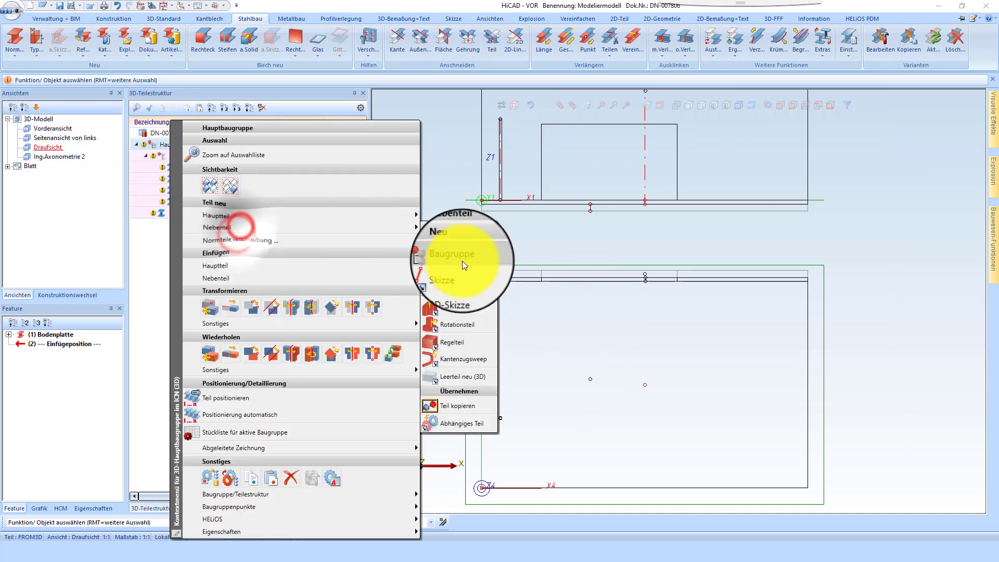
pyautogui.click(462, 261)
# Step: Name the new assembly Vordach Gesamt, exclude it from the parts list, and set its Teiletyp to Strukturbaugruppe
pyautogui.moveTo(548, 228); pyautogui.dragTo(399, 255)
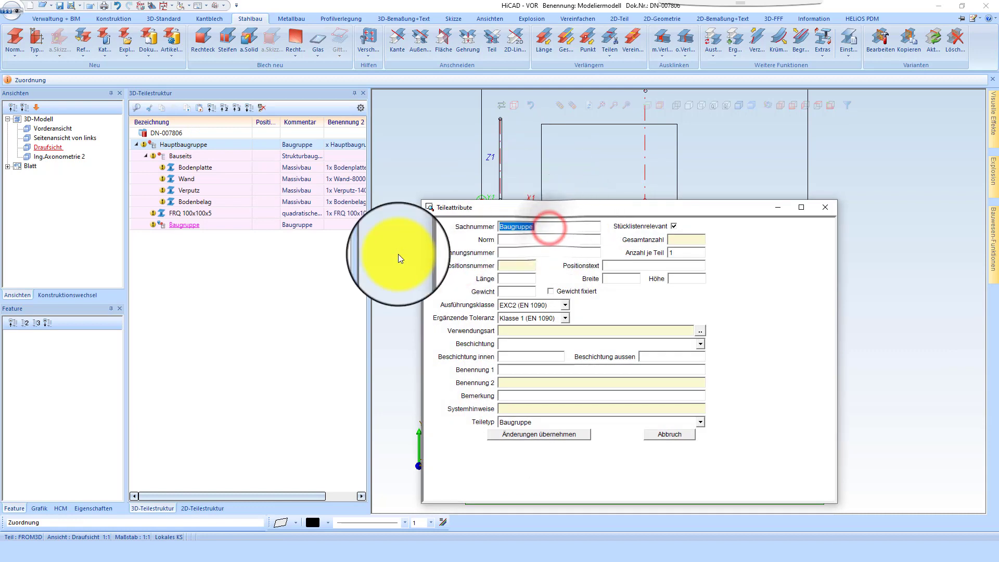
pyautogui.write('Vordach')
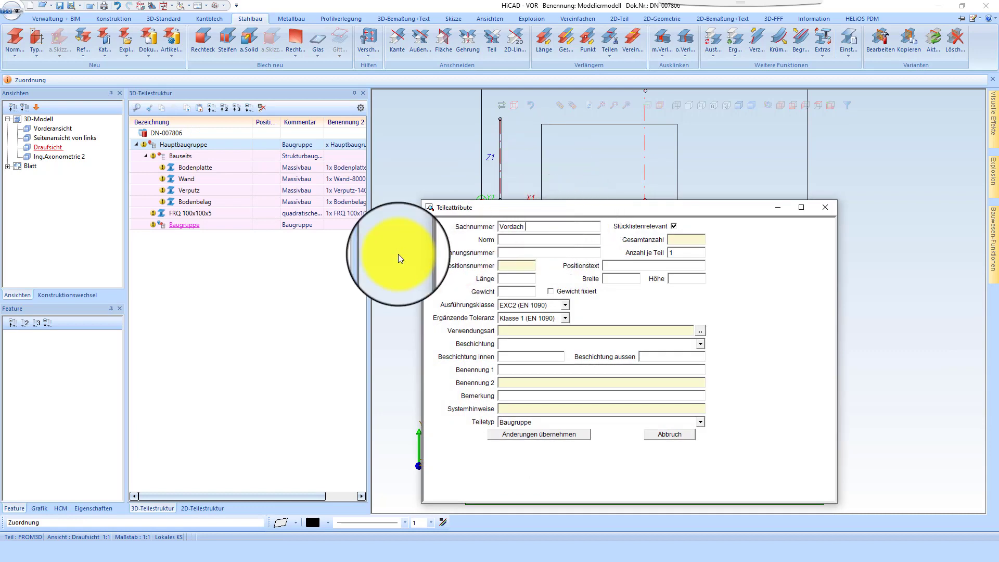
pyautogui.write(' Gesamt')
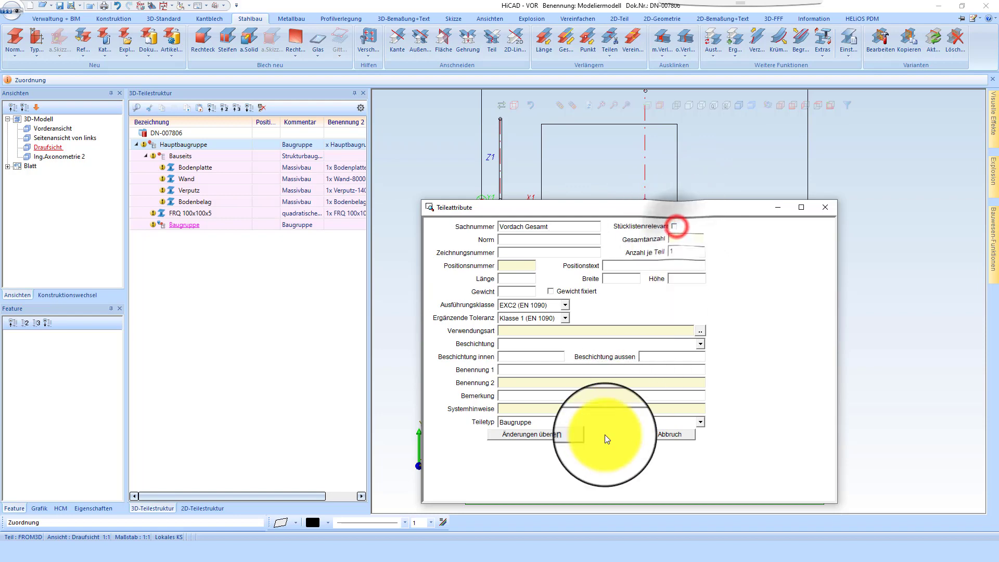
pyautogui.click(583, 422)
pyautogui.click(566, 515)
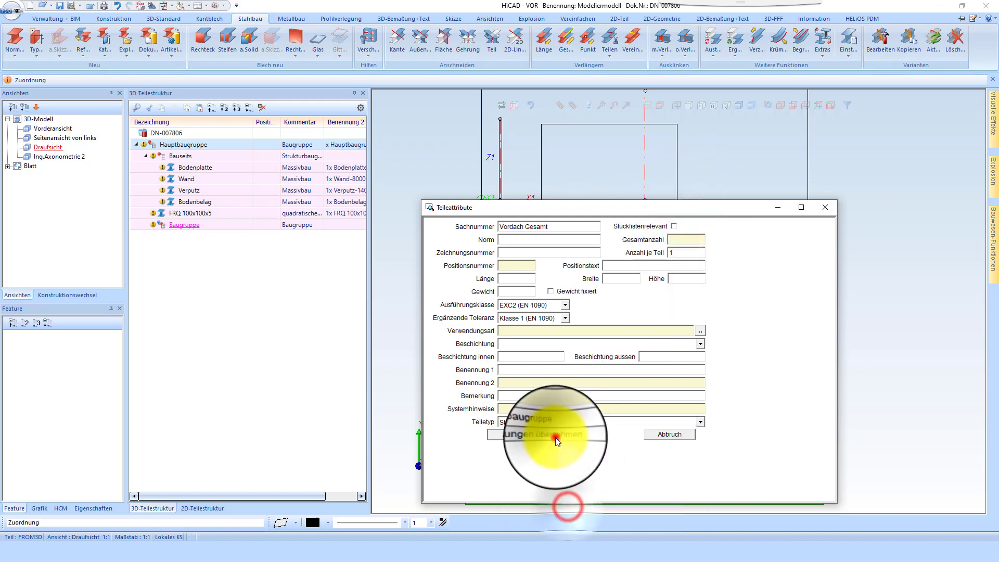
pyautogui.click(555, 436)
# Step: Create another Baugruppe as a Nebenteil under the Hauptbaugruppe, named Steher, not Stücklistenrelevant, with Teiletyp Strukturbaugruppe
pyautogui.rightClick(186, 224)
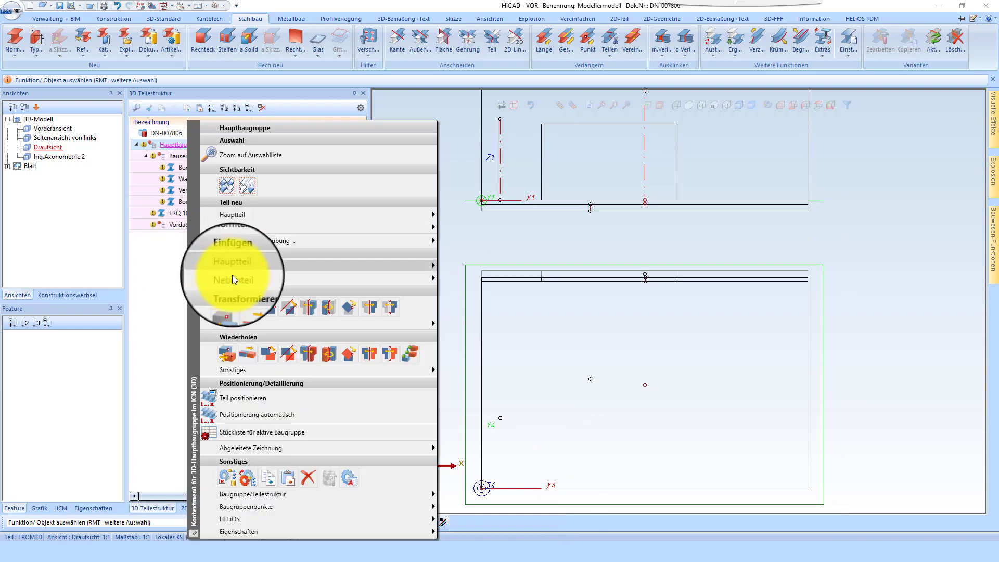
pyautogui.click(242, 231)
pyautogui.click(465, 255)
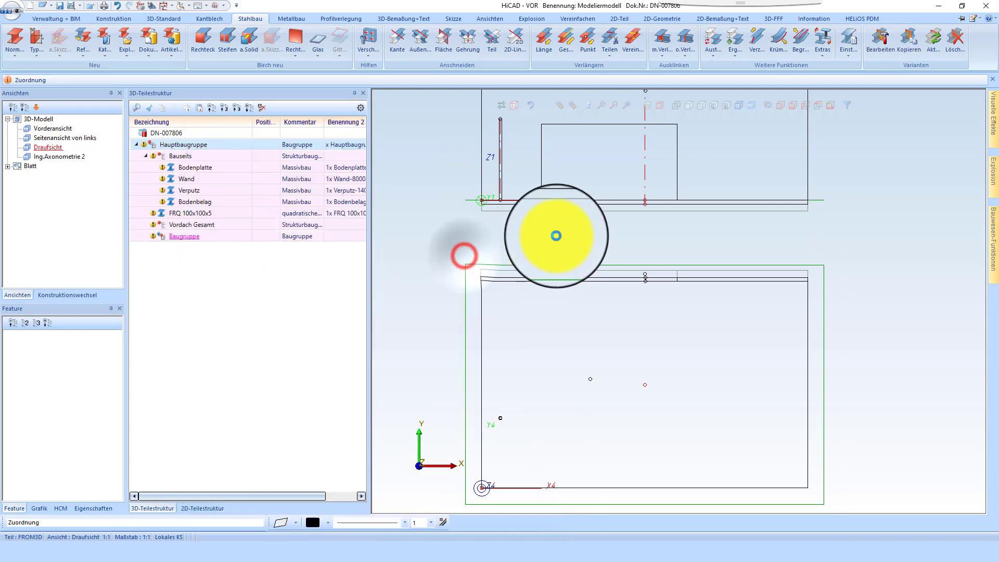
pyautogui.click(556, 229)
pyautogui.write('St')
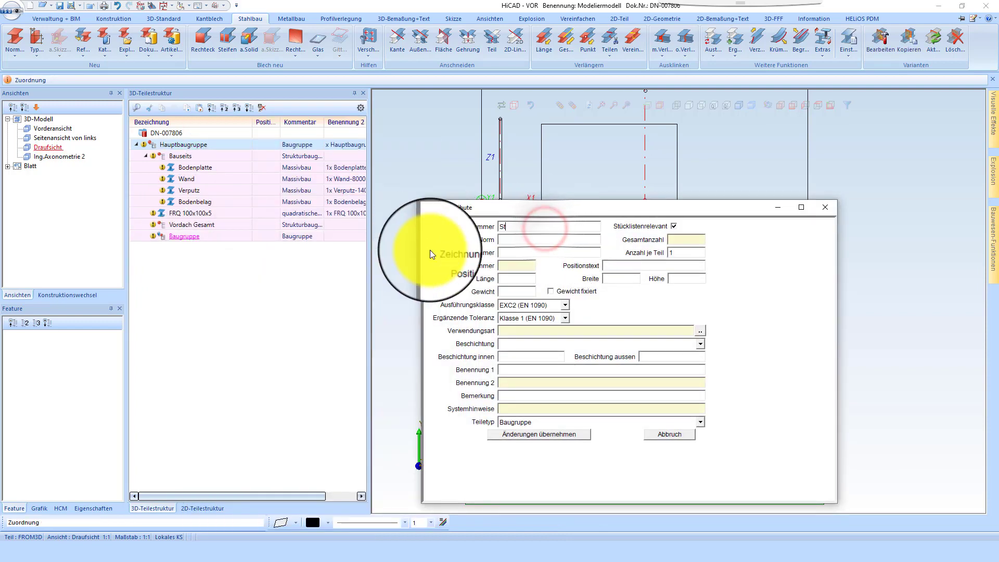
pyautogui.write('eher')
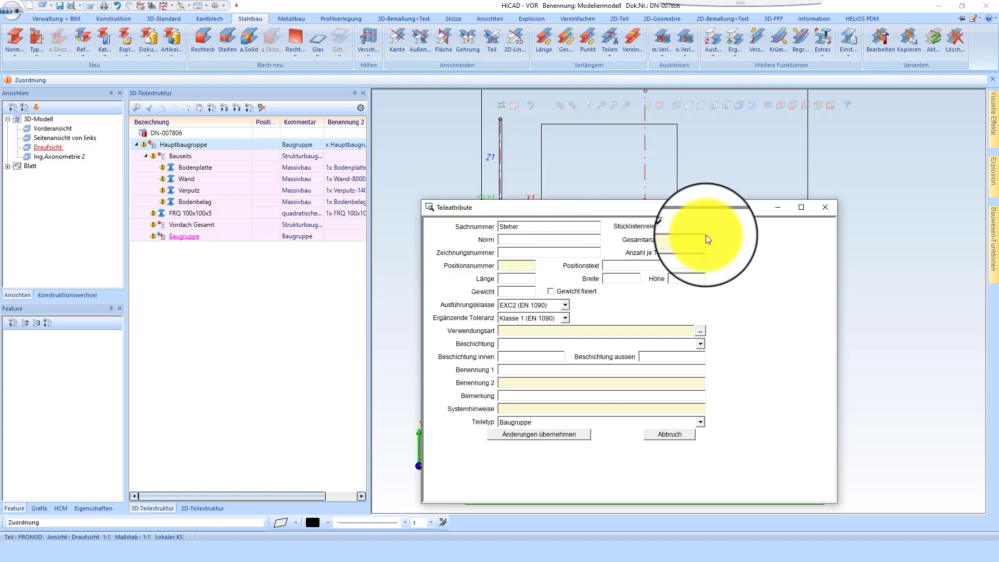
pyautogui.click(674, 226)
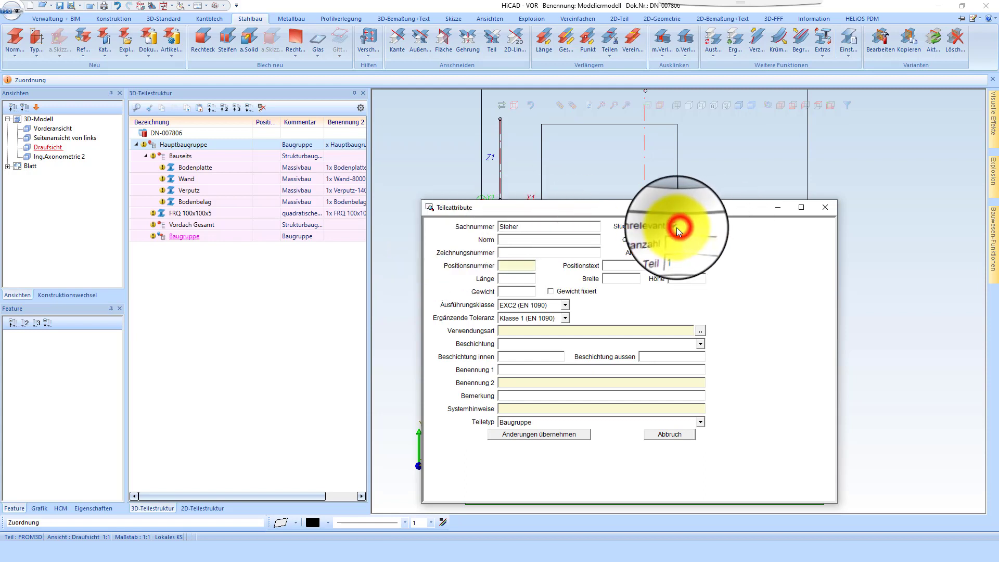
pyautogui.click(572, 422)
pyautogui.click(570, 506)
pyautogui.click(567, 435)
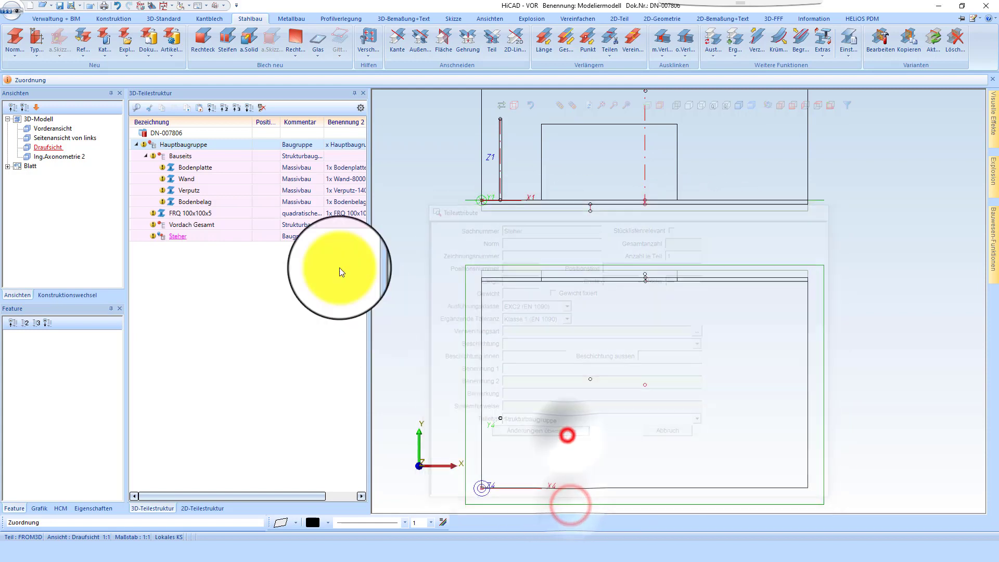
# Step: Move the Steher assembly into Vordach Gesamt and make a copy of it there
pyautogui.moveTo(169, 239); pyautogui.dragTo(193, 229)
pyautogui.click(175, 236)
pyautogui.rightClick(185, 237)
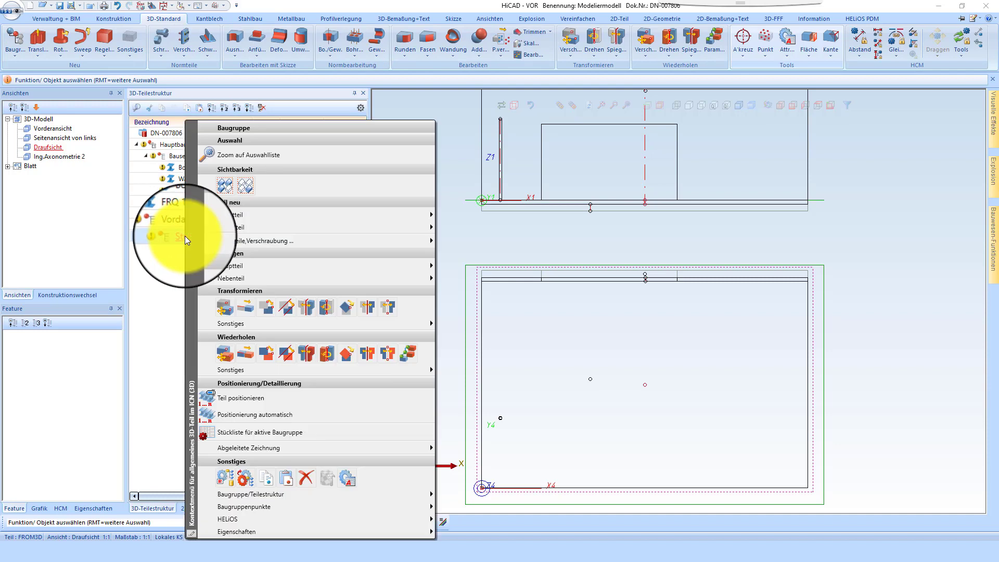
pyautogui.click(182, 237)
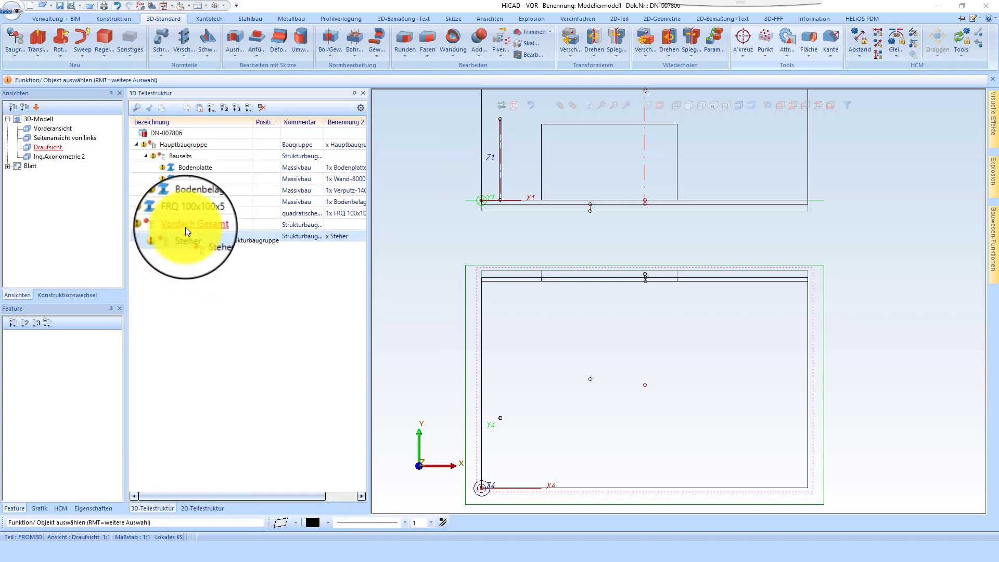
pyautogui.click(210, 230)
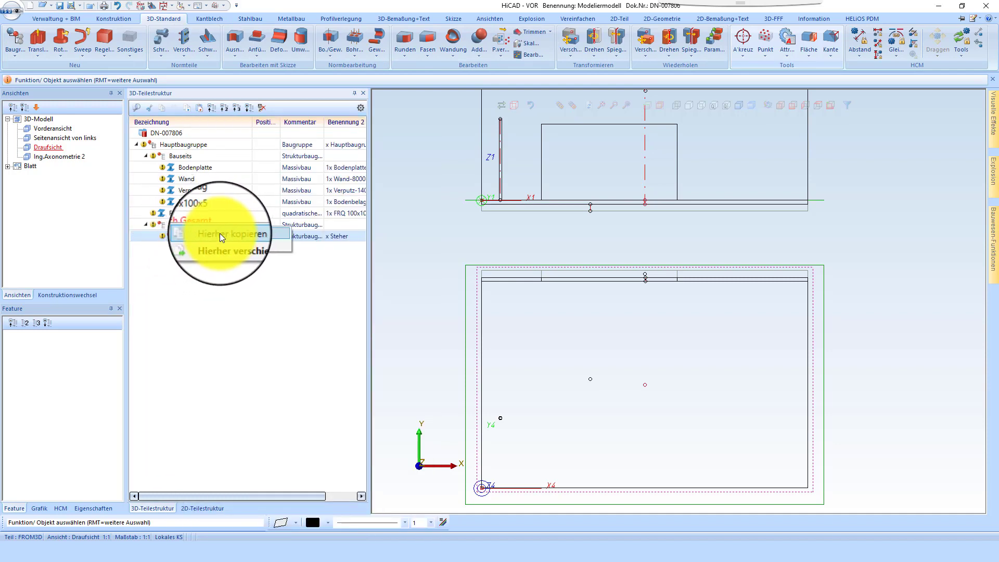
# Step: Change the Sachnummer of the copied Steher assembly to Querträger
pyautogui.rightClick(186, 248)
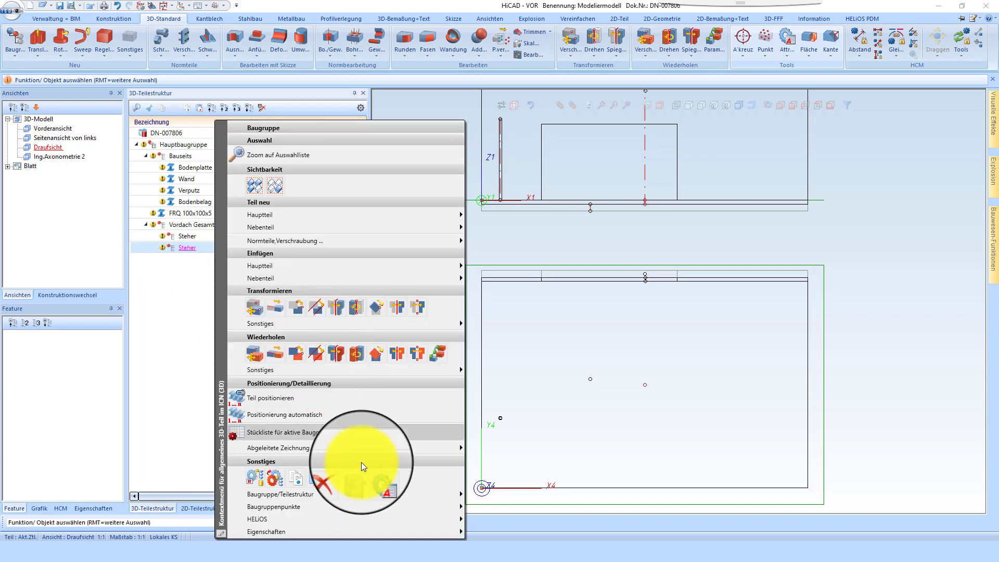
pyautogui.click(373, 478)
pyautogui.doubleClick(539, 225)
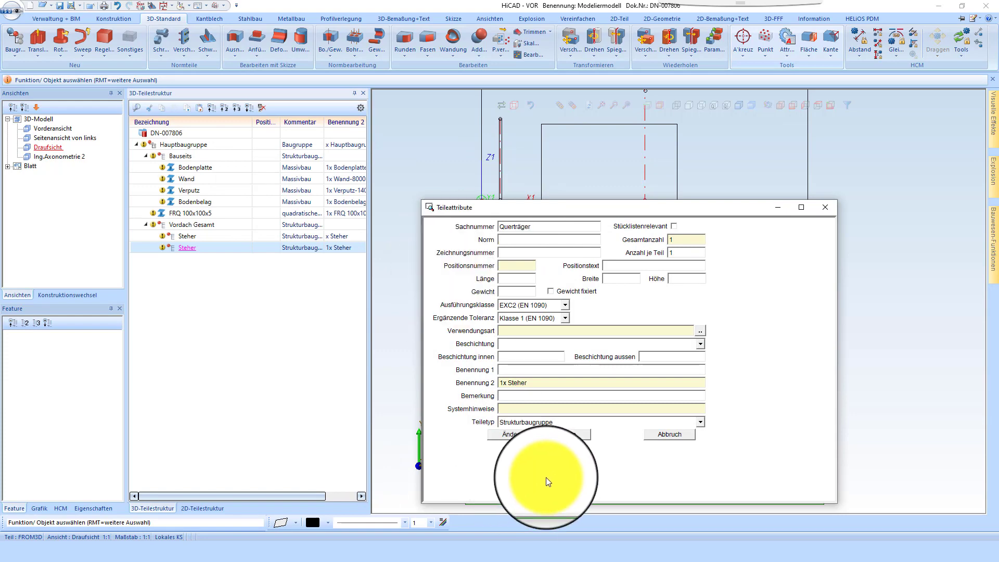
pyautogui.click(559, 435)
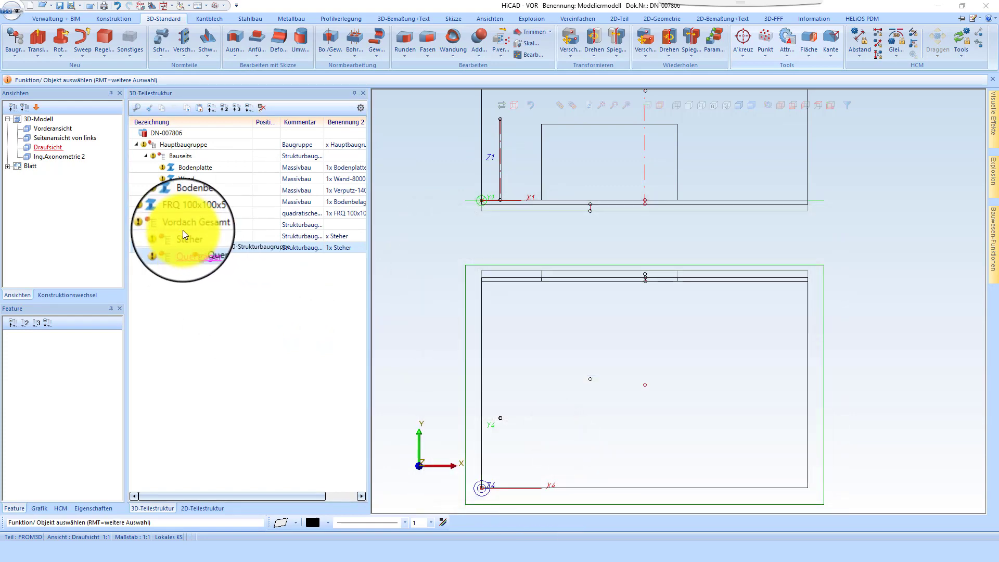
# Step: Copy the Querträger assembly within Vordach Gesamt and set the copy's Sachnummer to Pfetten
pyautogui.click(207, 229)
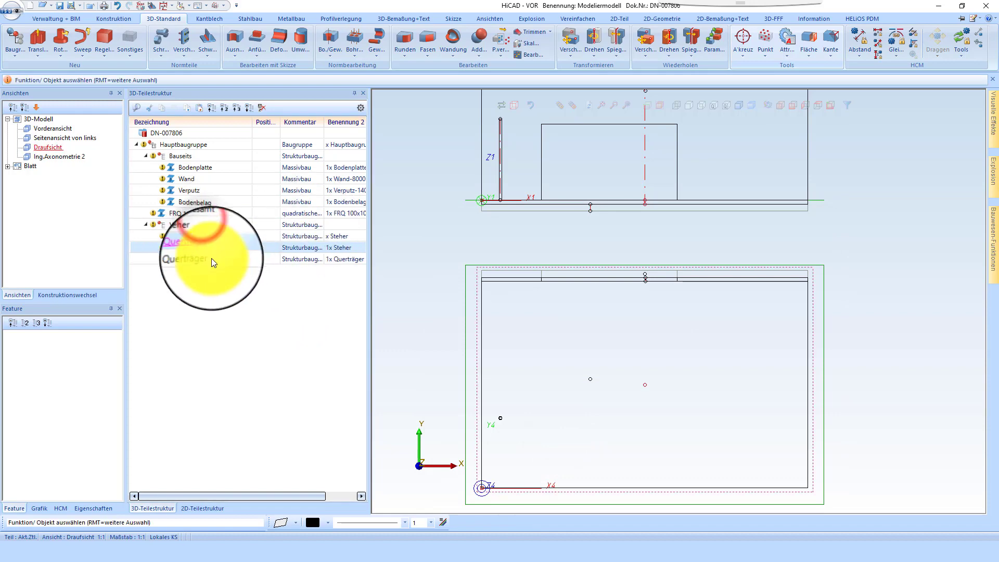
pyautogui.rightClick(190, 258)
pyautogui.click(385, 477)
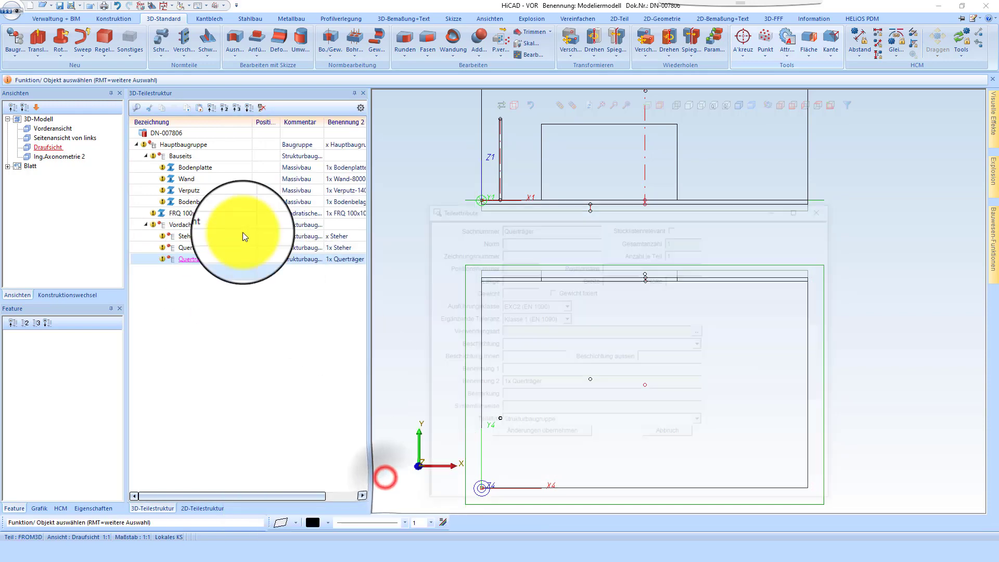
pyautogui.write('Pfetten')
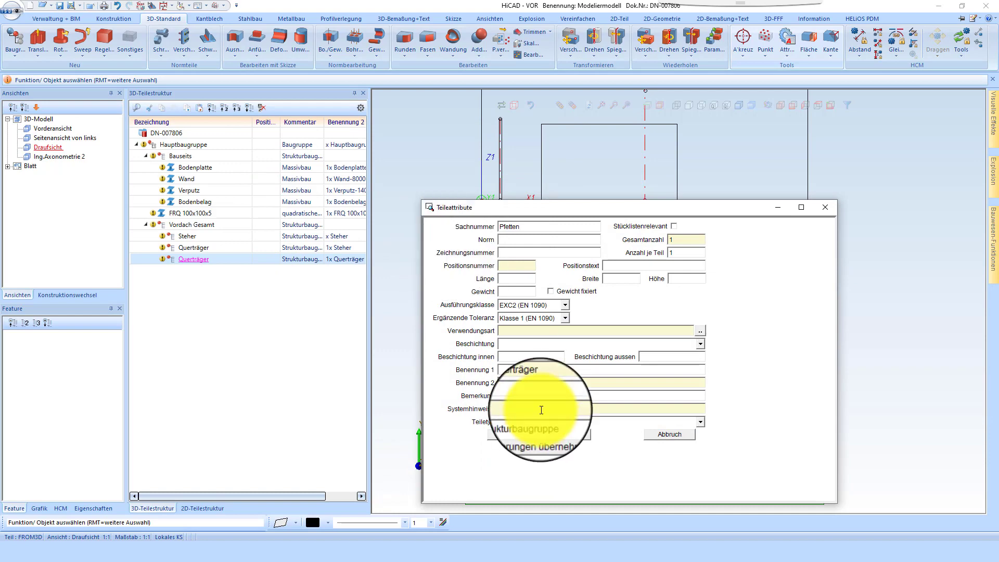
pyautogui.click(568, 436)
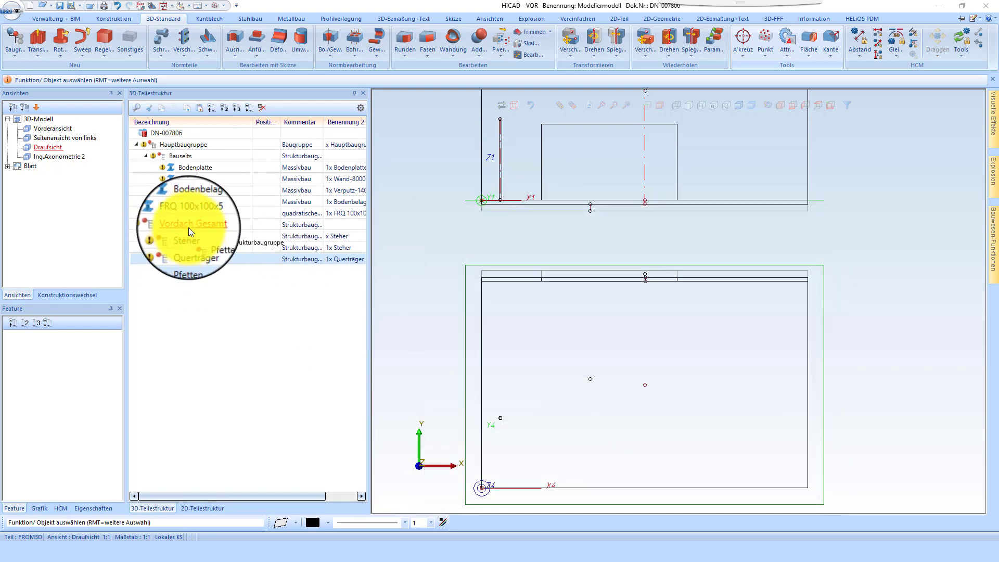
# Step: Copy the Pfetten assembly within Vordach Gesamt and set the copy's Sachnummer to Glas
pyautogui.moveTo(188, 227); pyautogui.dragTo(187, 227)
pyautogui.click(212, 232)
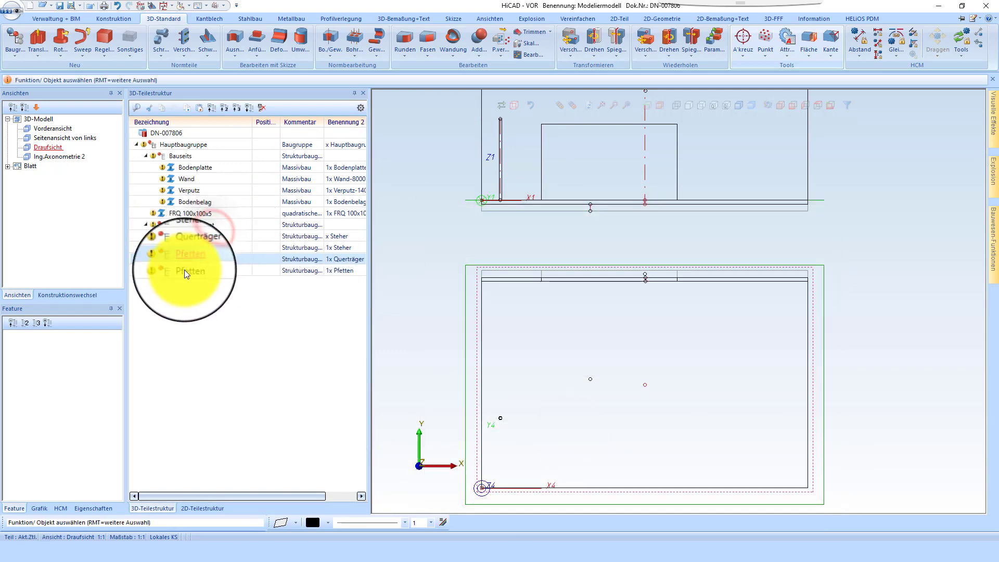
pyautogui.rightClick(184, 269)
pyautogui.click(404, 476)
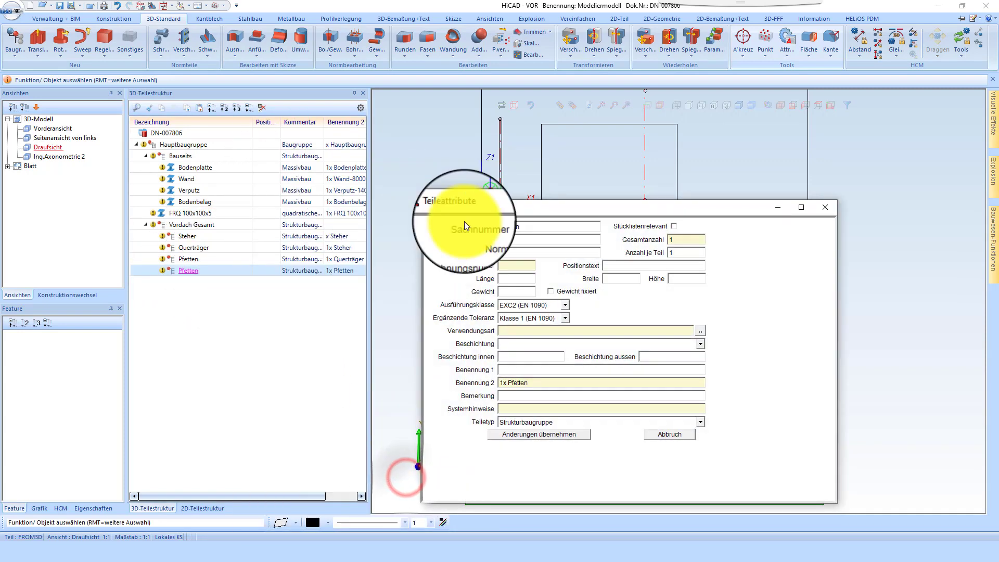
pyautogui.doubleClick(535, 226)
pyautogui.write('Glas')
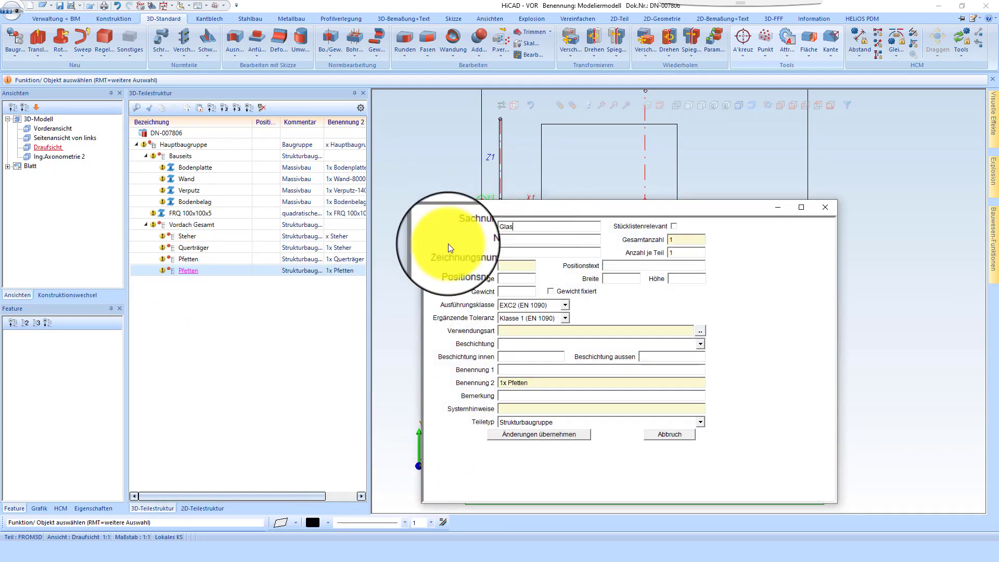
pyautogui.click(549, 433)
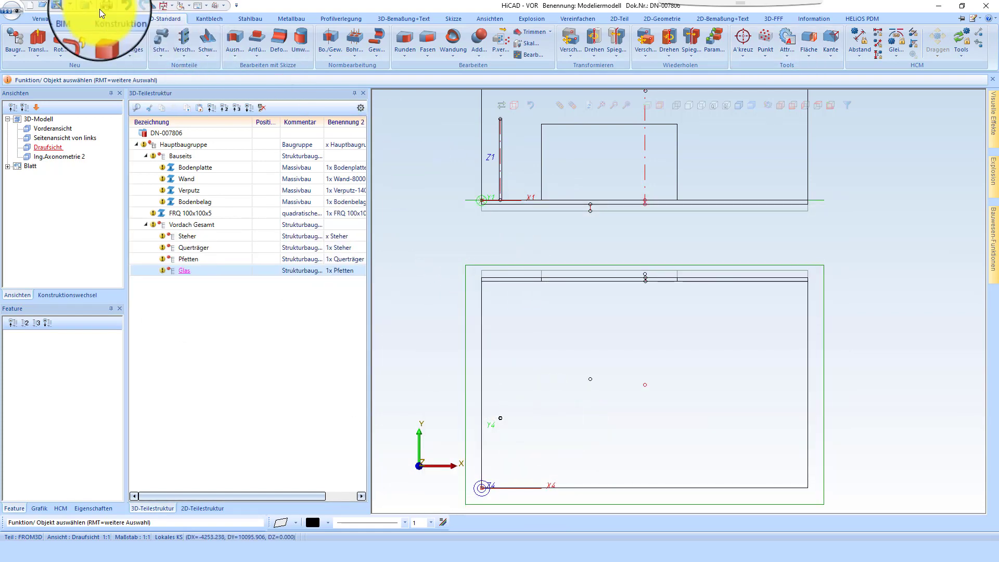
# Step: Save the construction and move the FRQ 100x100x5 profile into the Steher assembly
pyautogui.click(54, 8)
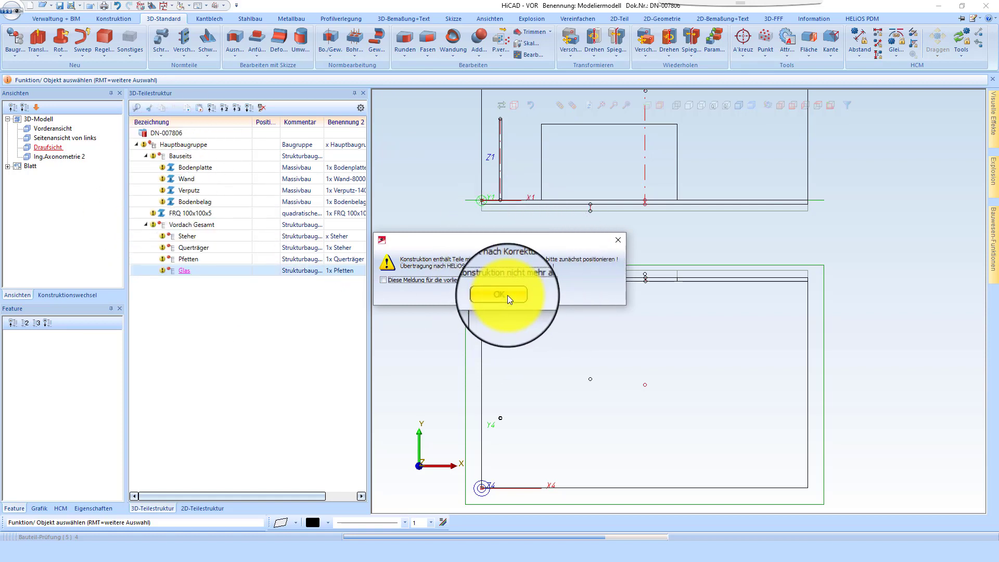
pyautogui.click(507, 295)
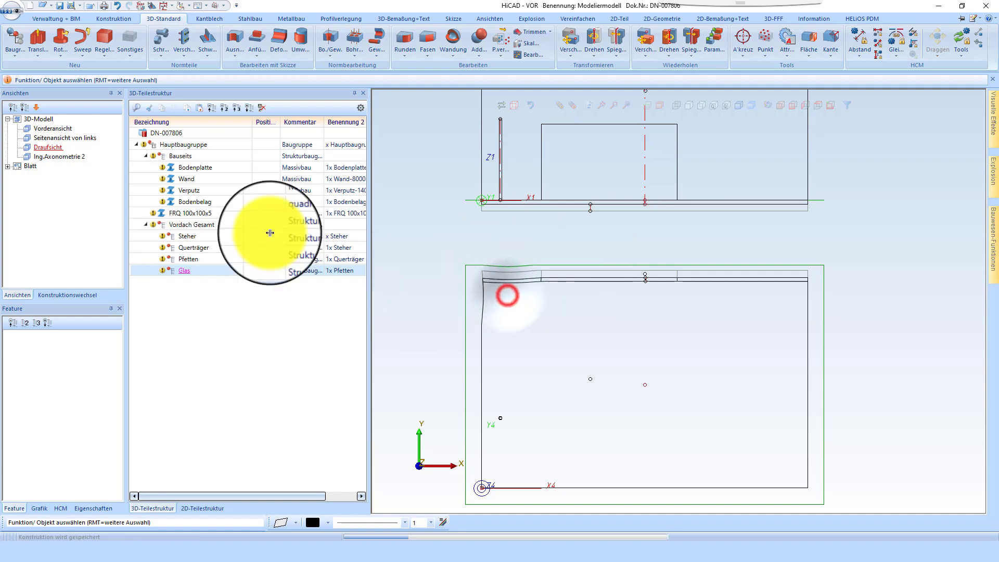
pyautogui.click(186, 212)
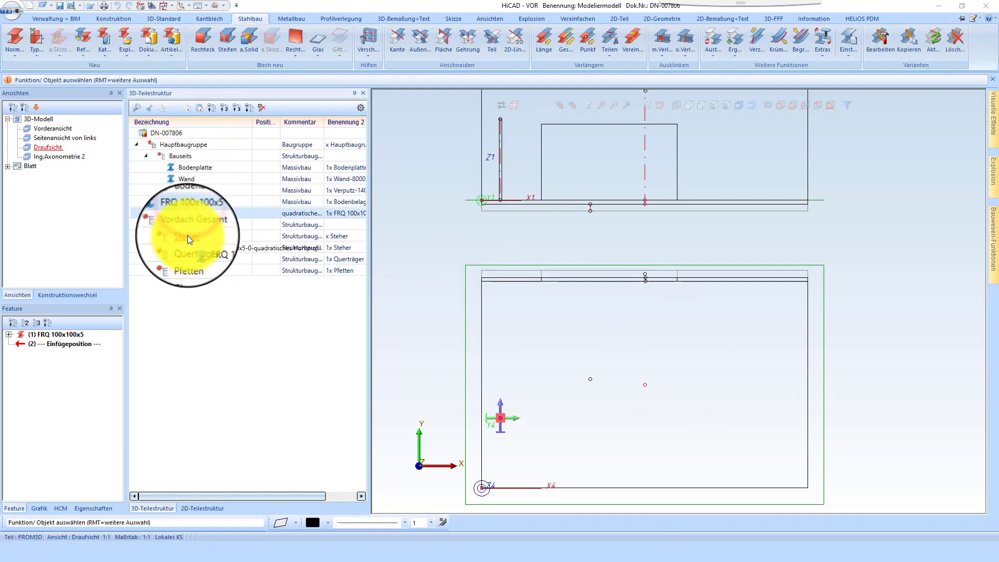
pyautogui.moveTo(187, 235); pyautogui.dragTo(185, 236)
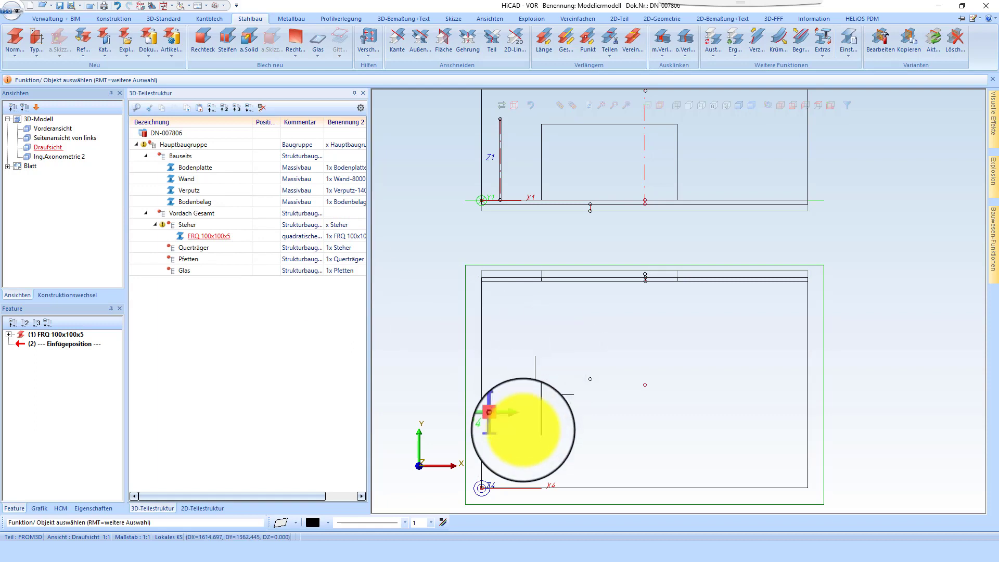
# Step: Move the FRQ 100x100x5 profile in the top view perpendicular to the wall, leaving 4000 mm between its outer edge and the wall
pyautogui.scroll(3, 488, 411)
pyautogui.scroll(-3, 468, 359)
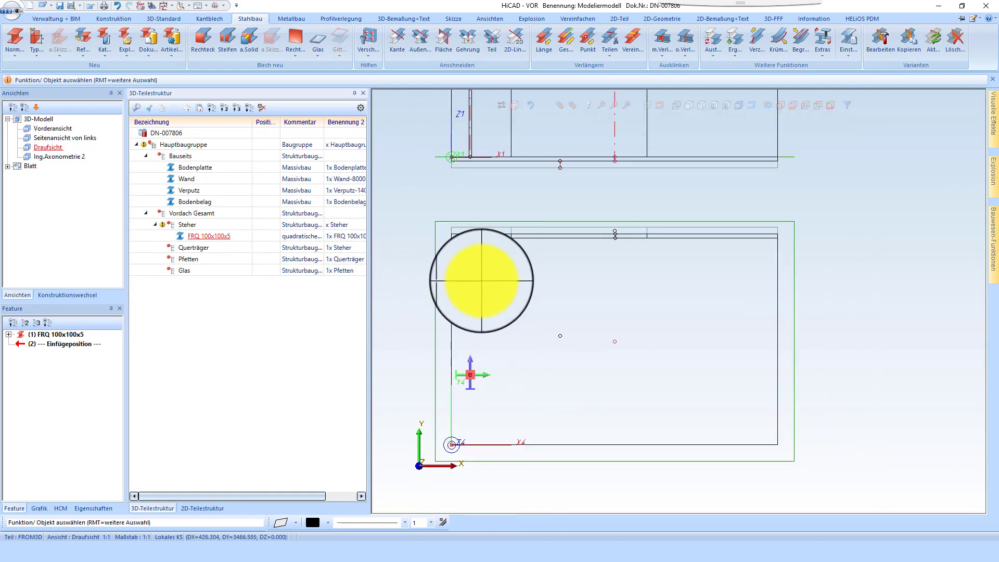
pyautogui.scroll(2, 482, 281)
pyautogui.scroll(-2, 515, 204)
pyautogui.scroll(1, 492, 359)
pyautogui.scroll(3, 492, 342)
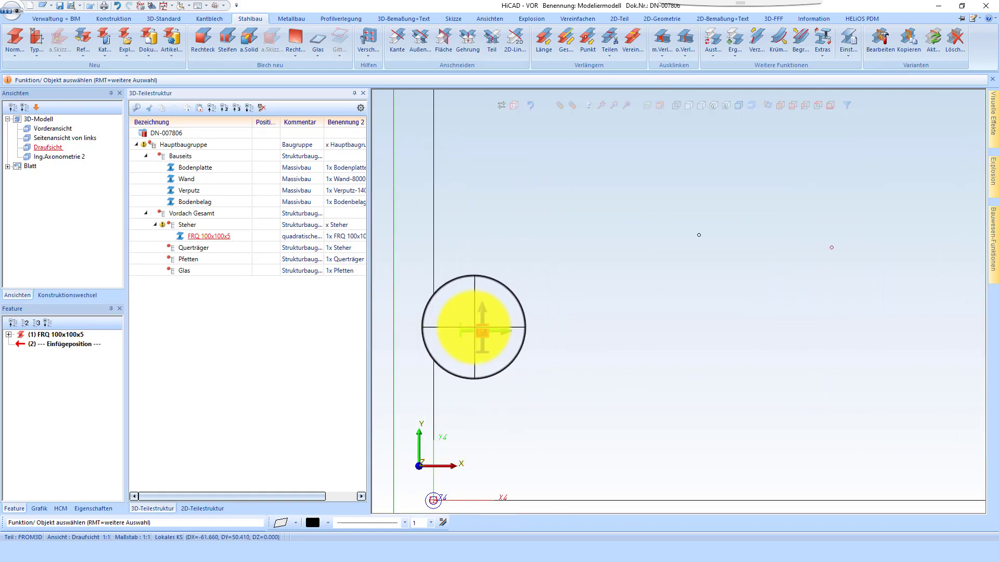
pyautogui.rightClick(475, 344)
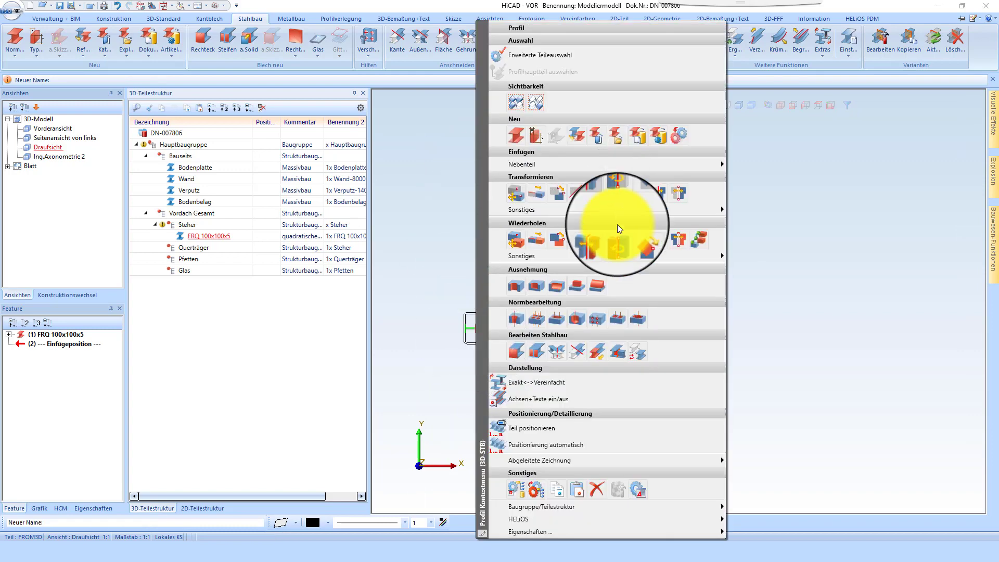
pyautogui.click(578, 195)
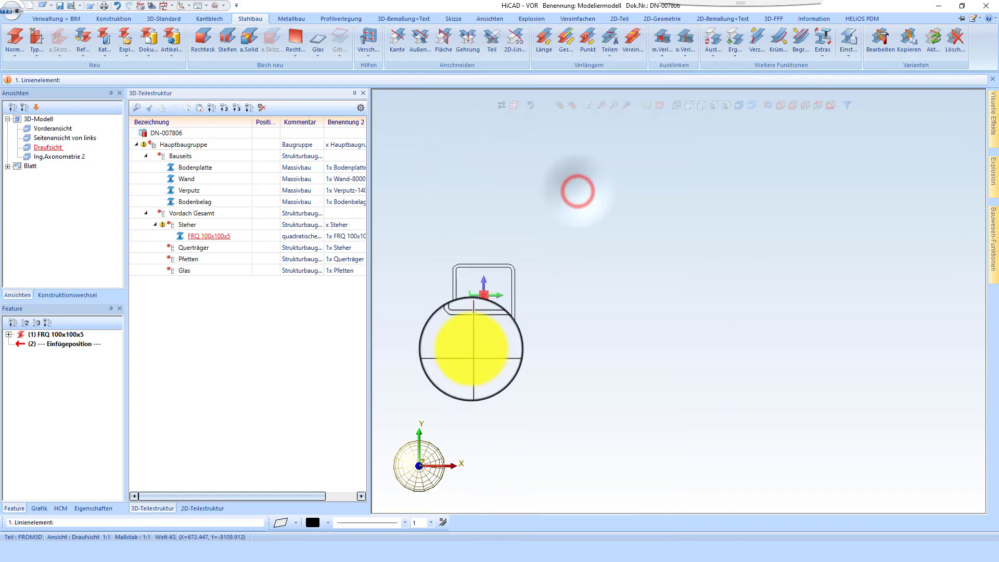
pyautogui.click(472, 332)
pyautogui.scroll(-5, 486, 372)
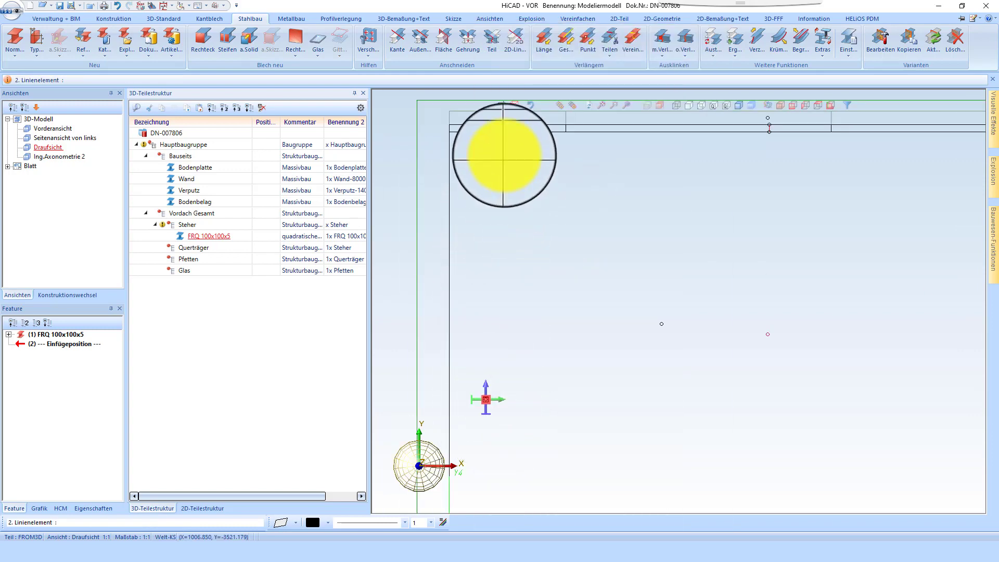
pyautogui.click(514, 137)
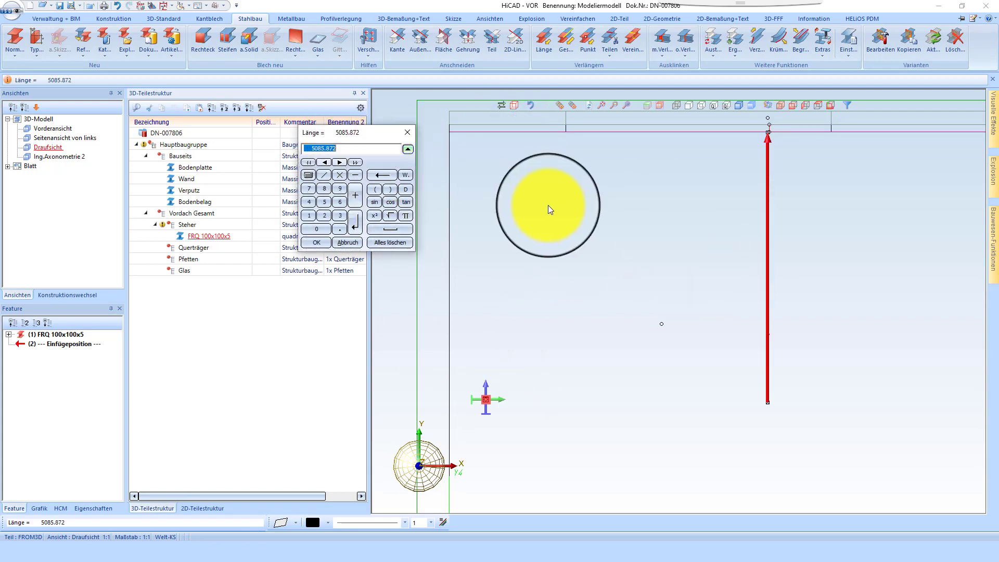
pyautogui.press('Right')
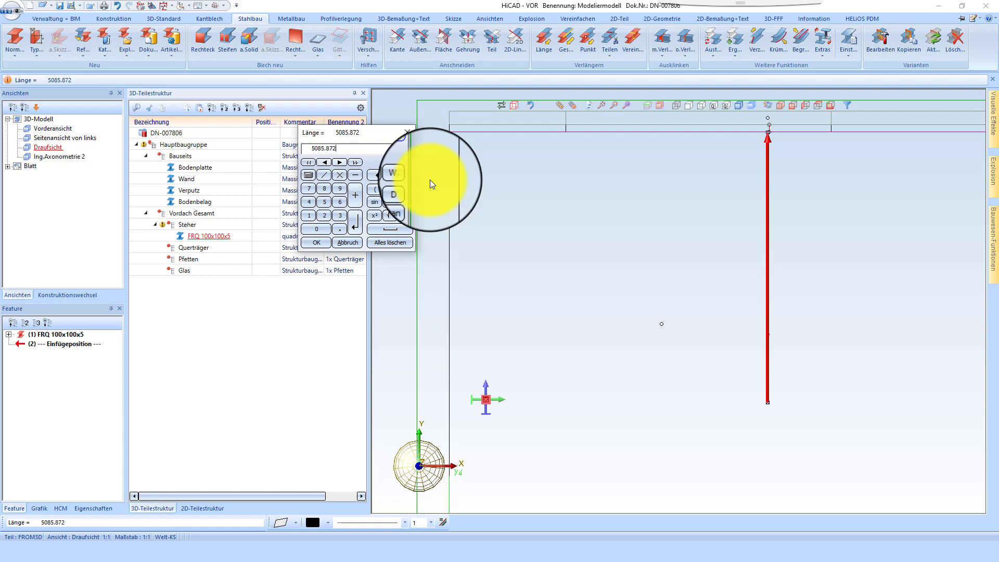
pyautogui.write('-450')
pyautogui.press('BackSpace')
pyautogui.press('BackSpace')
pyautogui.write('000')
pyautogui.press('Return')
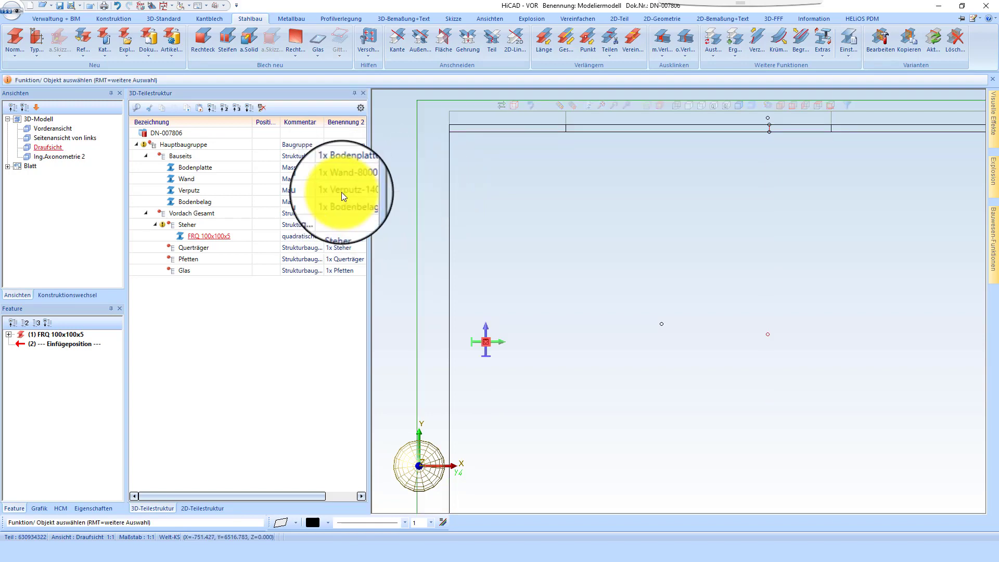
# Step: Set the construction's Hauptmaßstab to 1:15
pyautogui.scroll(-5, 591, 179)
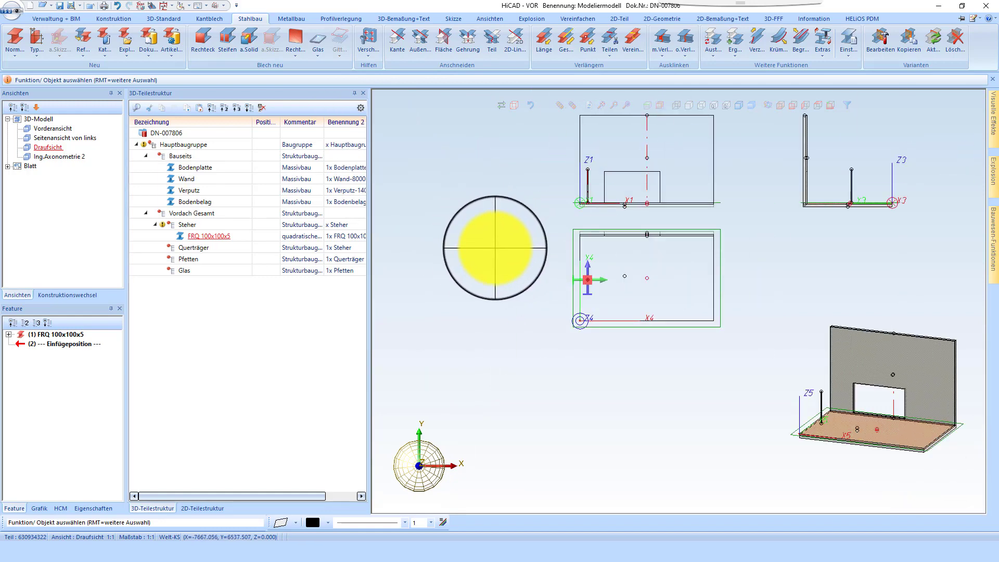
pyautogui.rightClick(494, 248)
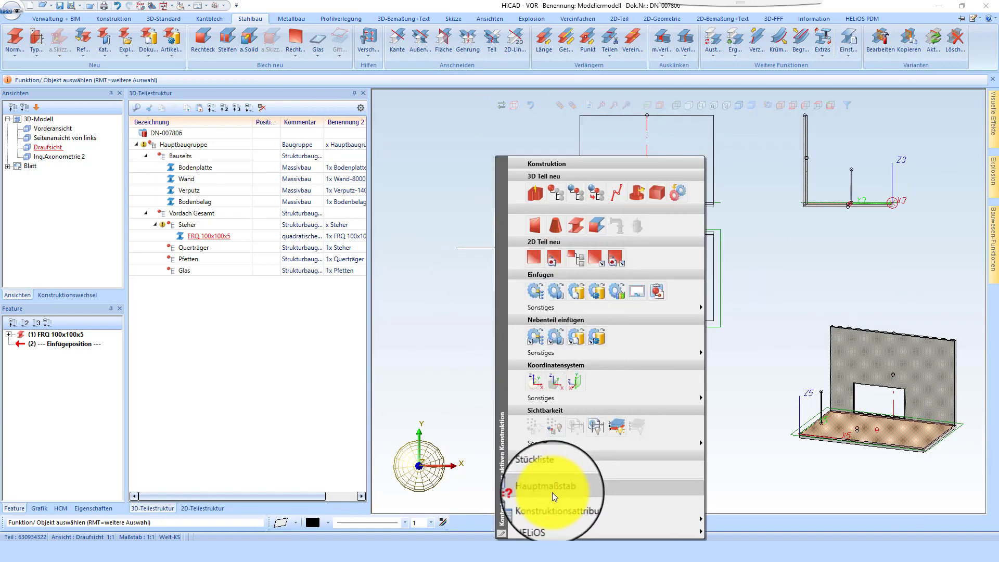
pyautogui.click(552, 492)
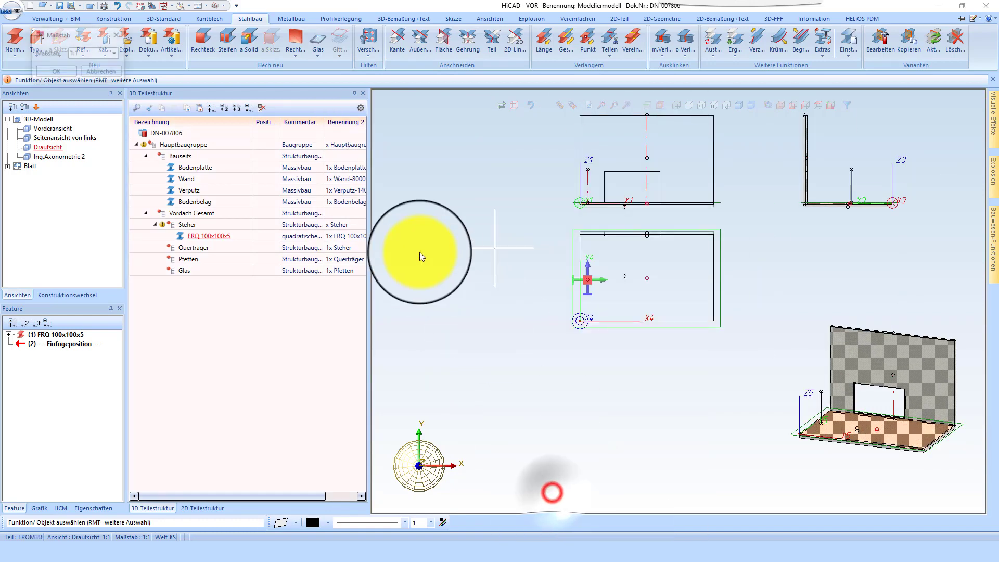
pyautogui.click(115, 53)
pyautogui.click(86, 139)
pyautogui.click(62, 73)
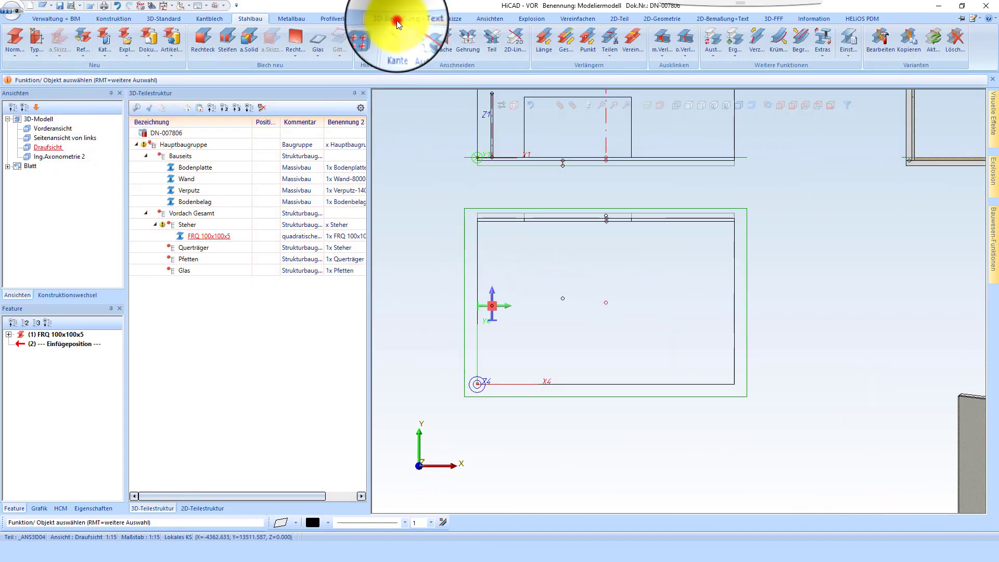
# Step: Dimension the distance from the profile's outer edge to the wall in the top view with an axis-parallel Streckenmaß
pyautogui.click(401, 19)
pyautogui.click(17, 36)
pyautogui.click(495, 223)
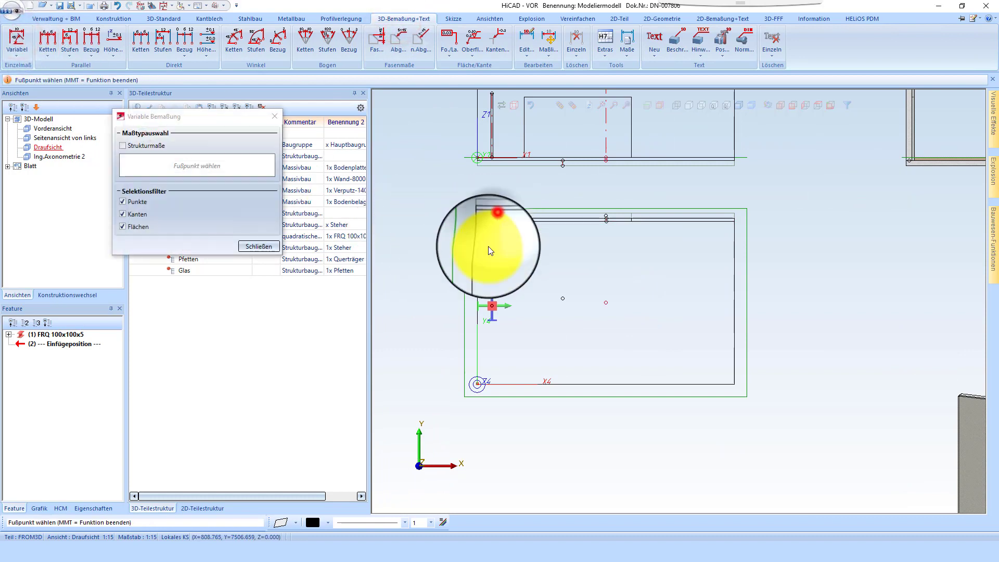
pyautogui.scroll(8, 486, 312)
pyautogui.click(595, 266)
pyautogui.scroll(-8, 602, 292)
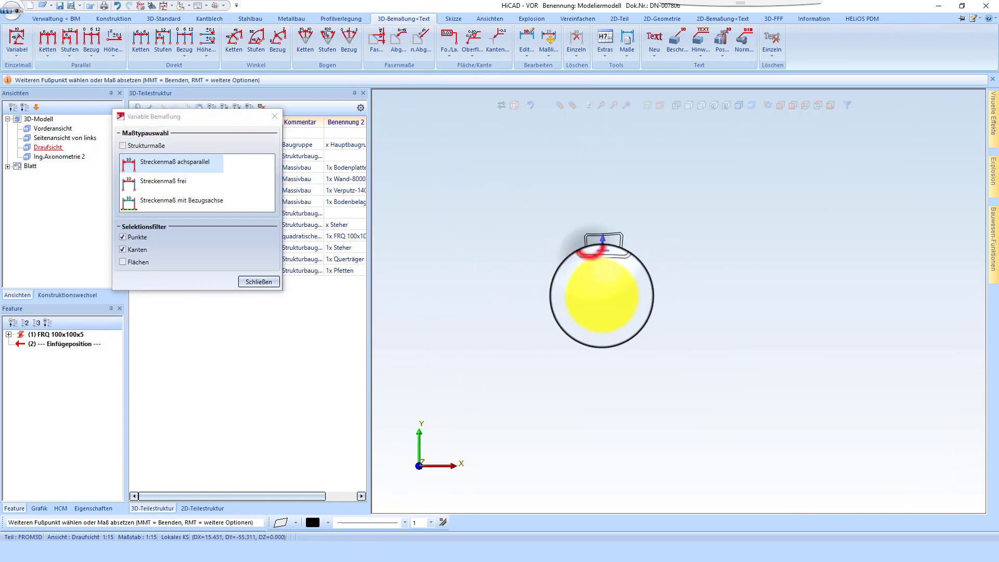
pyautogui.click(538, 160)
pyautogui.scroll(5, 539, 158)
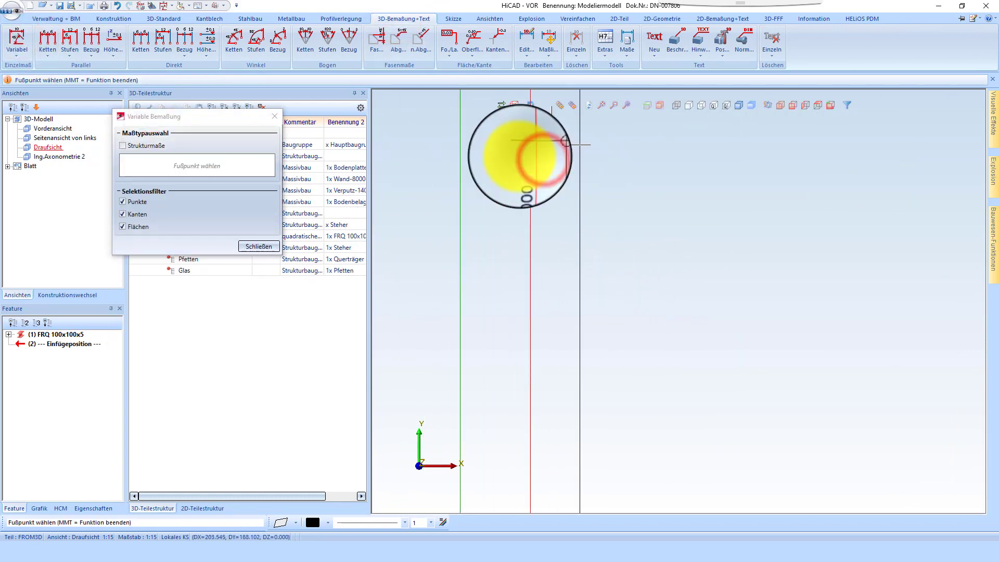
pyautogui.scroll(-2, 557, 176)
pyautogui.scroll(3, 555, 176)
pyautogui.scroll(-4, 543, 184)
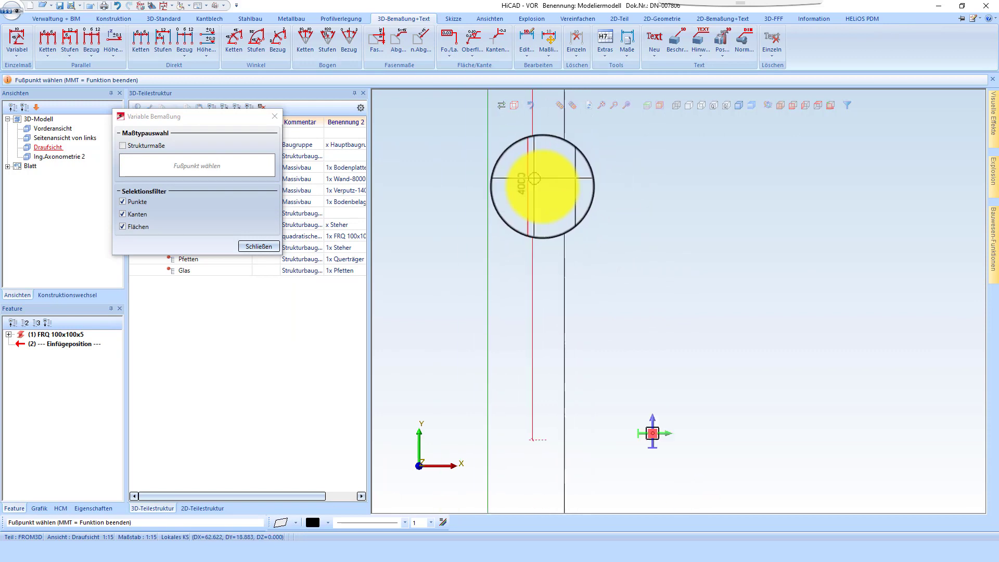
pyautogui.middleClick(542, 178)
pyautogui.scroll(3, 528, 165)
pyautogui.scroll(-3, 502, 179)
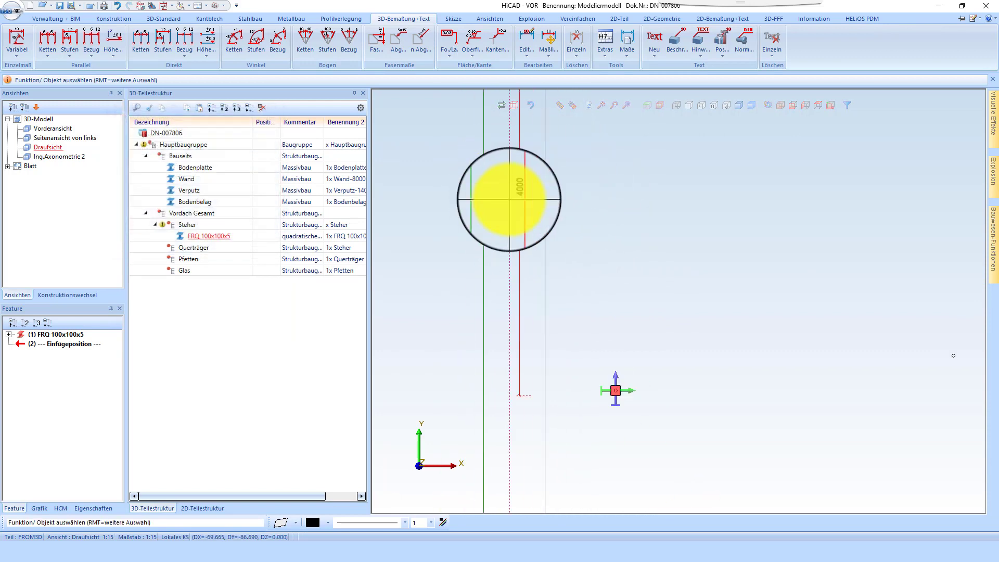
pyautogui.scroll(3, 513, 402)
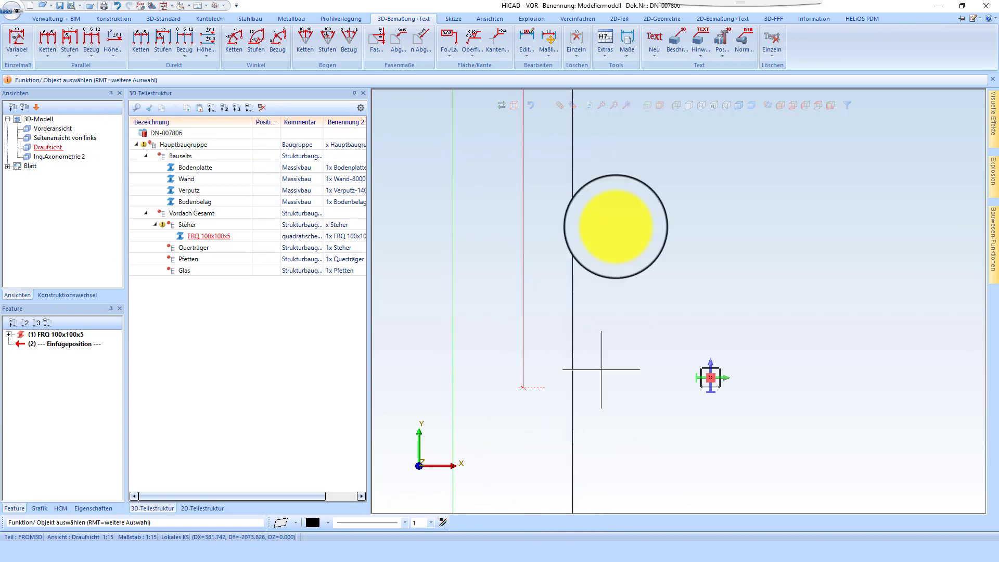
# Step: Set both Maßhilfslinien in the dimension settings to a value of 1 with Abstand zum Fußpunkt (unabhängig vom Maßstab)
pyautogui.click(627, 39)
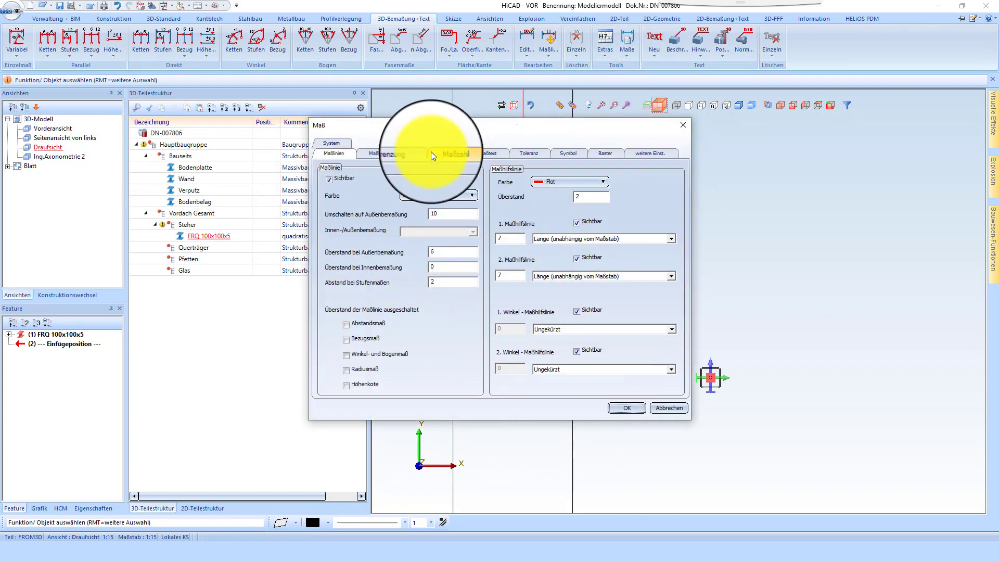
pyautogui.click(559, 236)
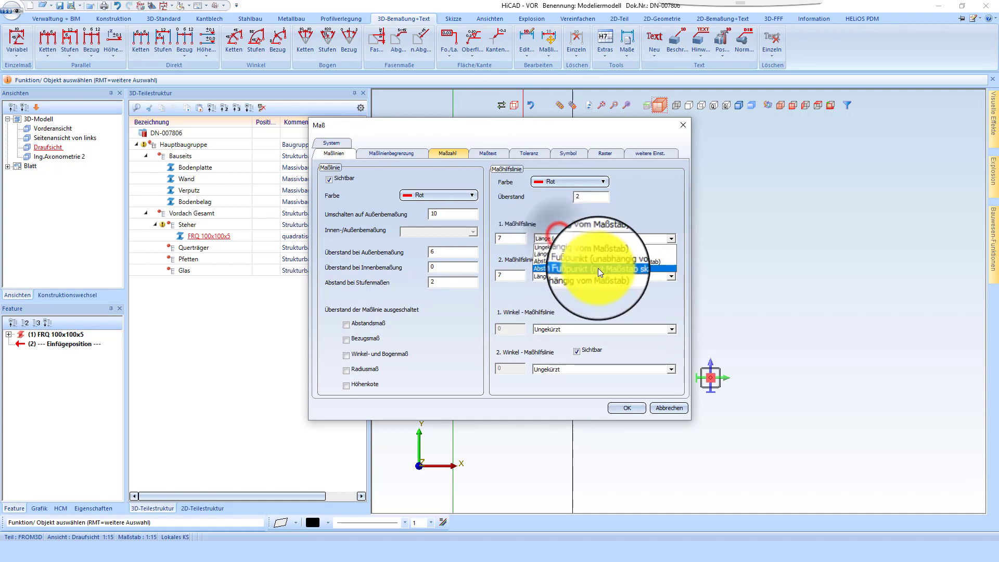
pyautogui.click(571, 259)
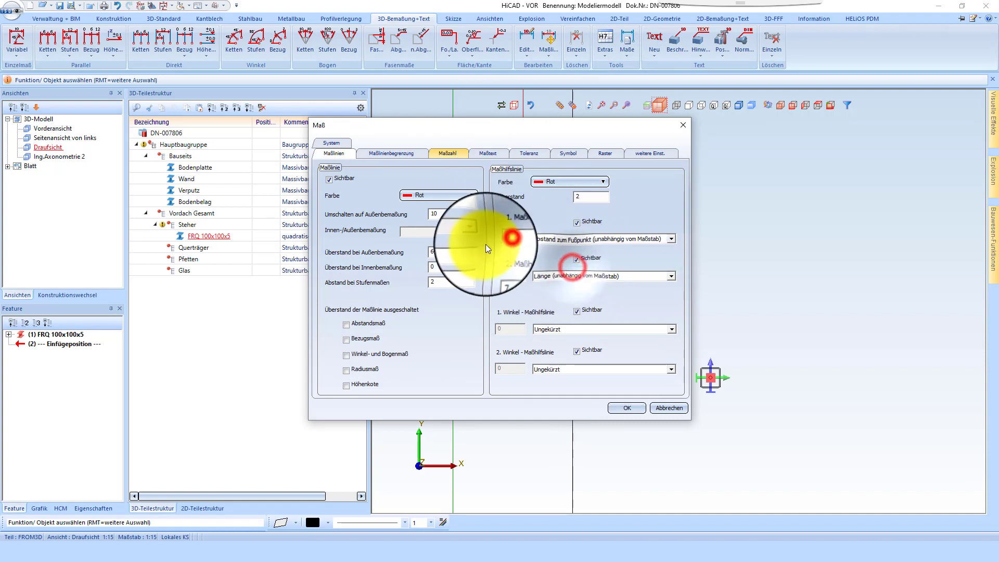
pyautogui.click(523, 273)
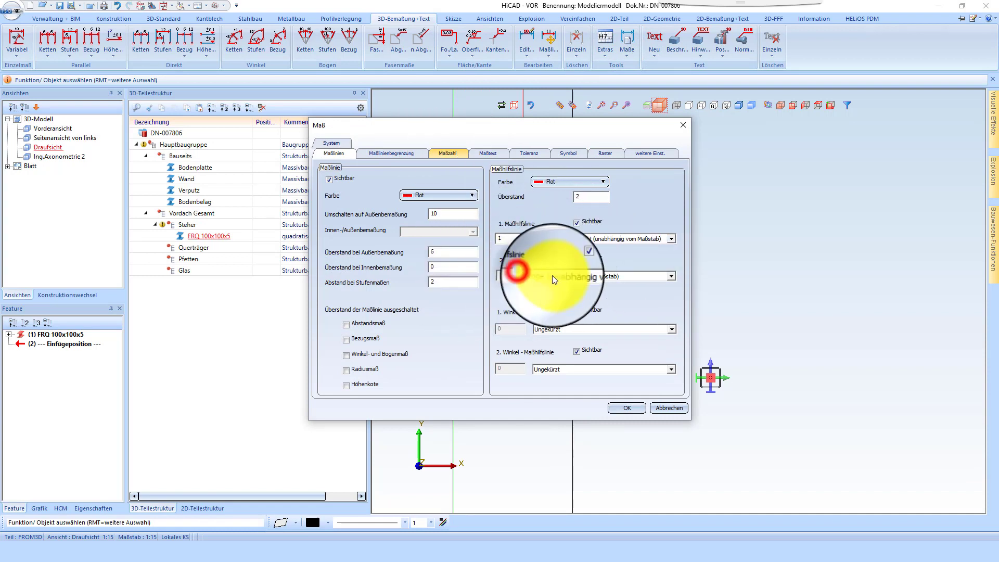
pyautogui.click(507, 234)
pyautogui.click(566, 276)
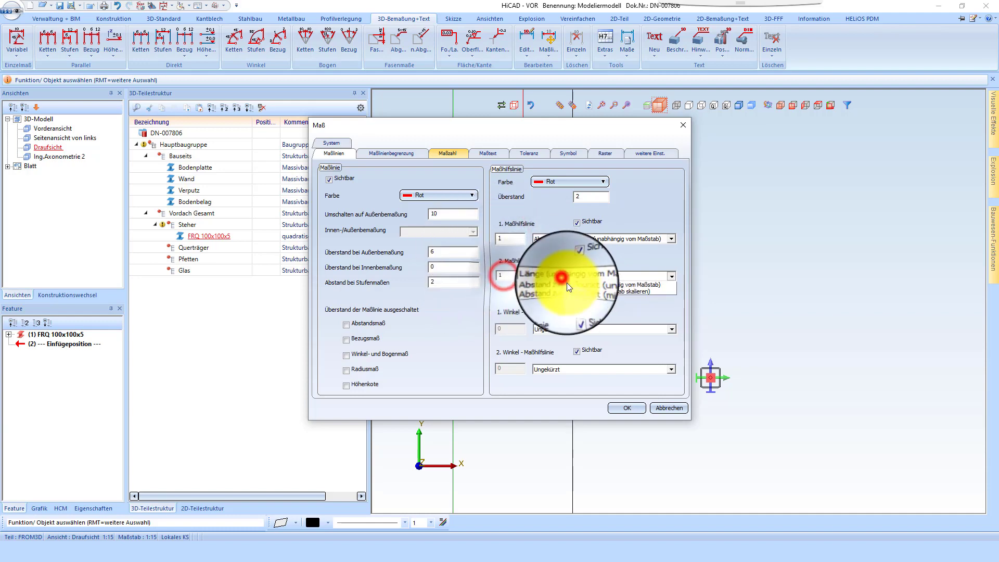
pyautogui.click(627, 407)
pyautogui.click(624, 58)
pyautogui.click(657, 197)
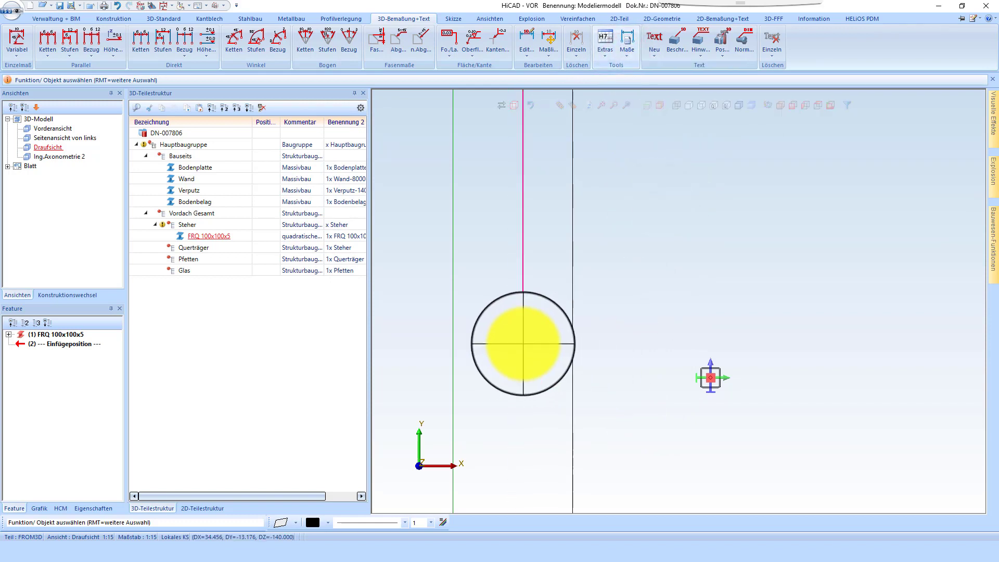
# Step: Delete the existing wall-distance dimension and recreate it as an axis-parallel Streckenmaß from the profile's outer edge to the wall
pyautogui.rightClick(523, 341)
pyautogui.click(591, 449)
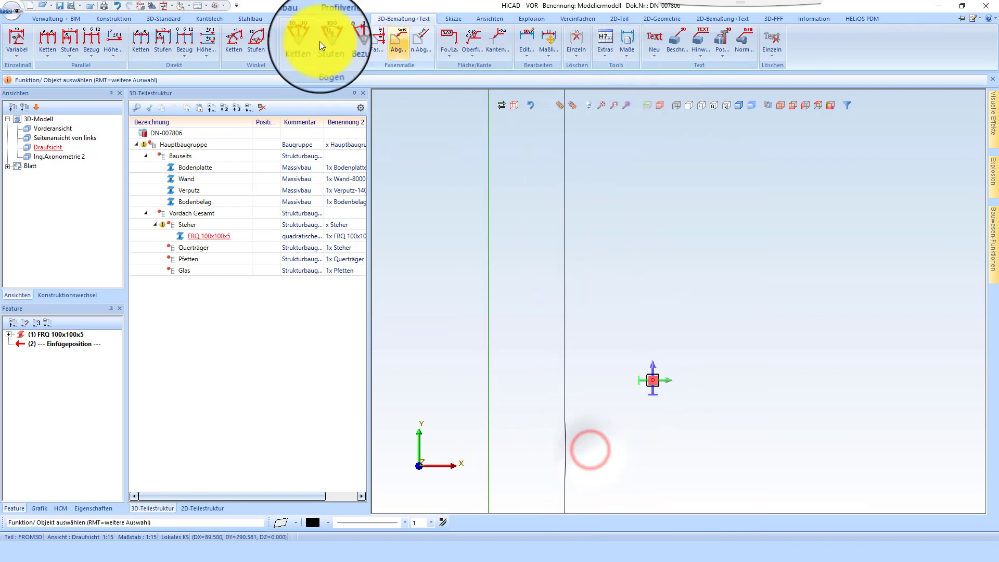
pyautogui.click(16, 37)
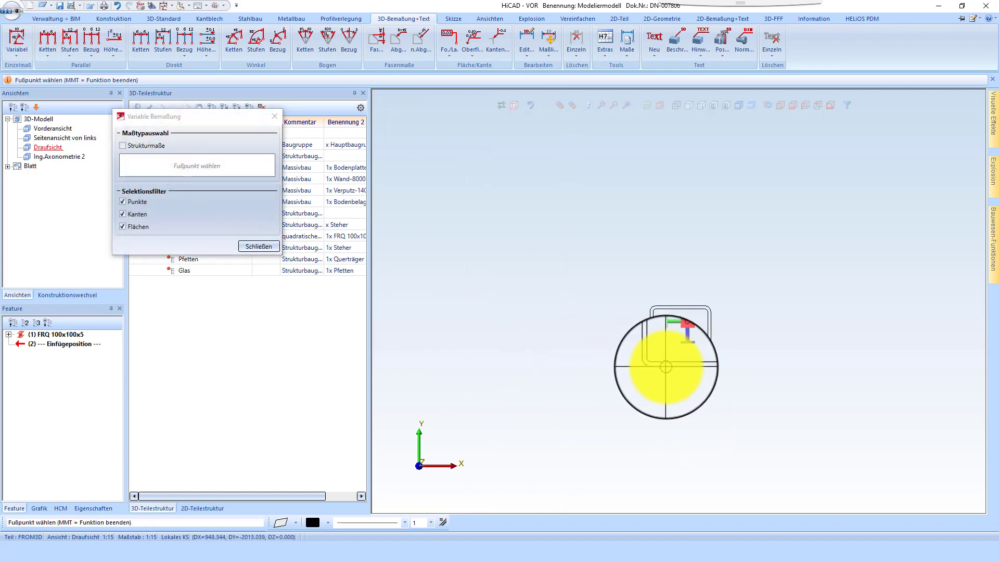
pyautogui.click(666, 367)
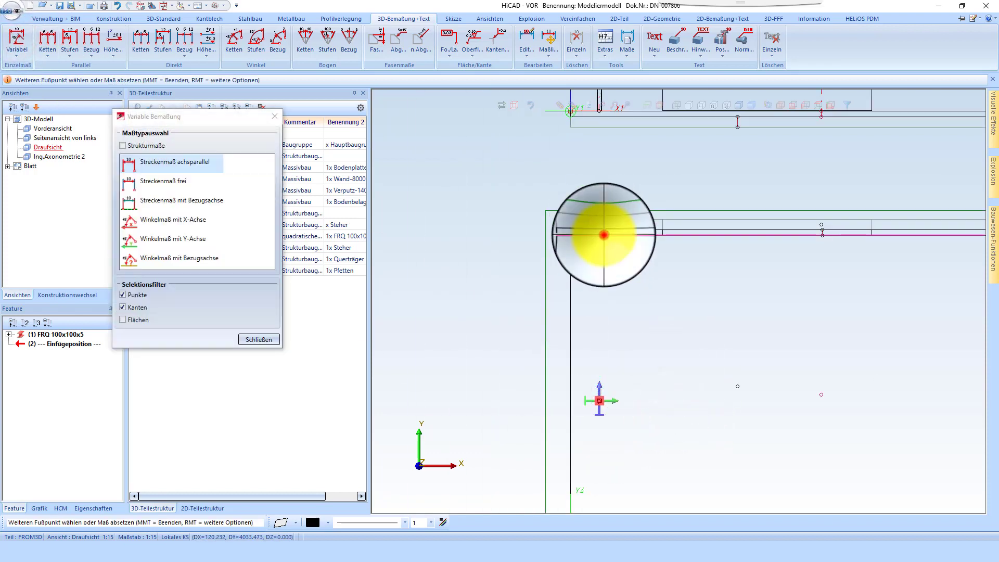
pyautogui.click(603, 229)
pyautogui.click(546, 268)
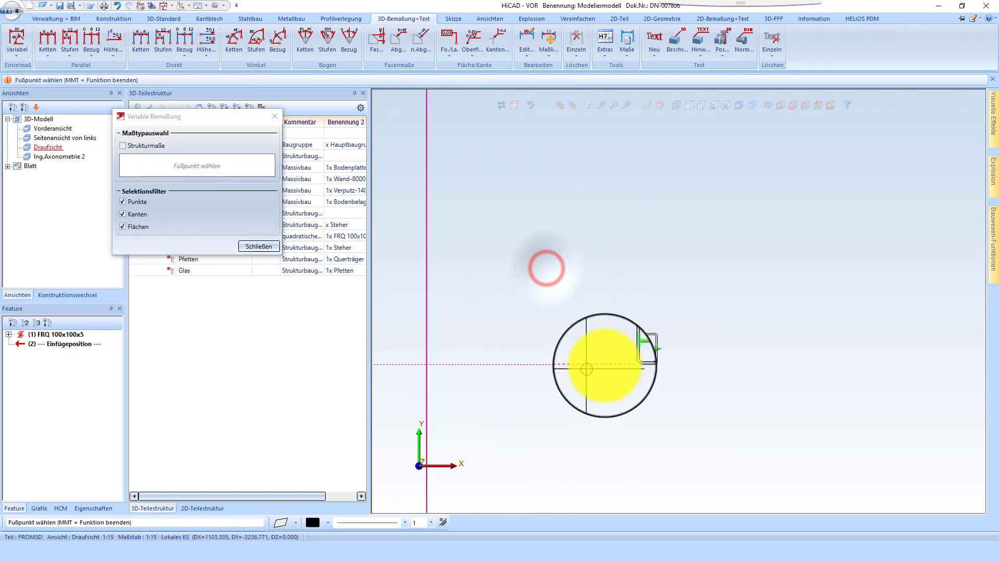
pyautogui.middleClick(814, 314)
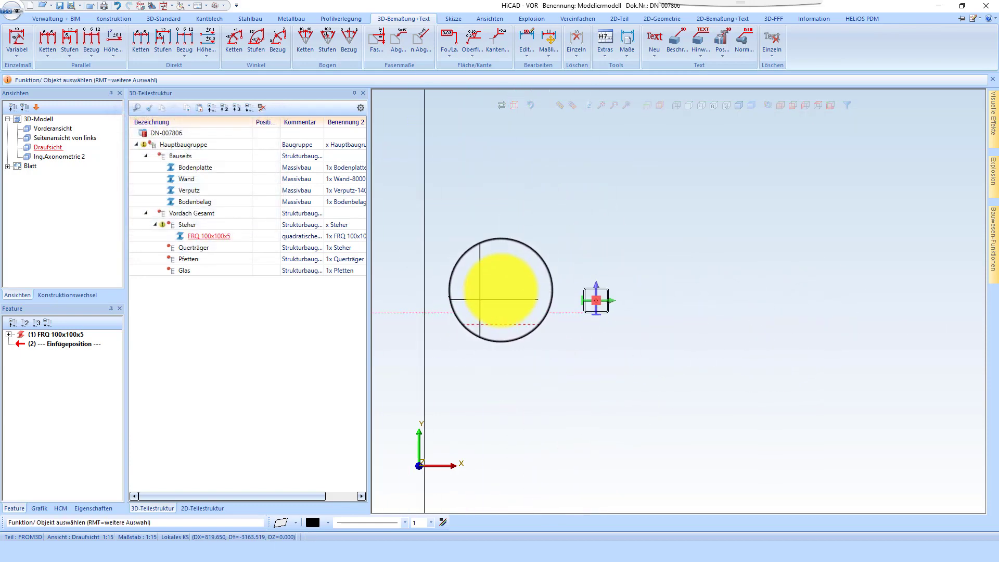
# Step: Move the FRQ profile parallel to the wall, leaving 500 mm between its side face and the floor's nearby side edge
pyautogui.rightClick(619, 199)
pyautogui.click(713, 194)
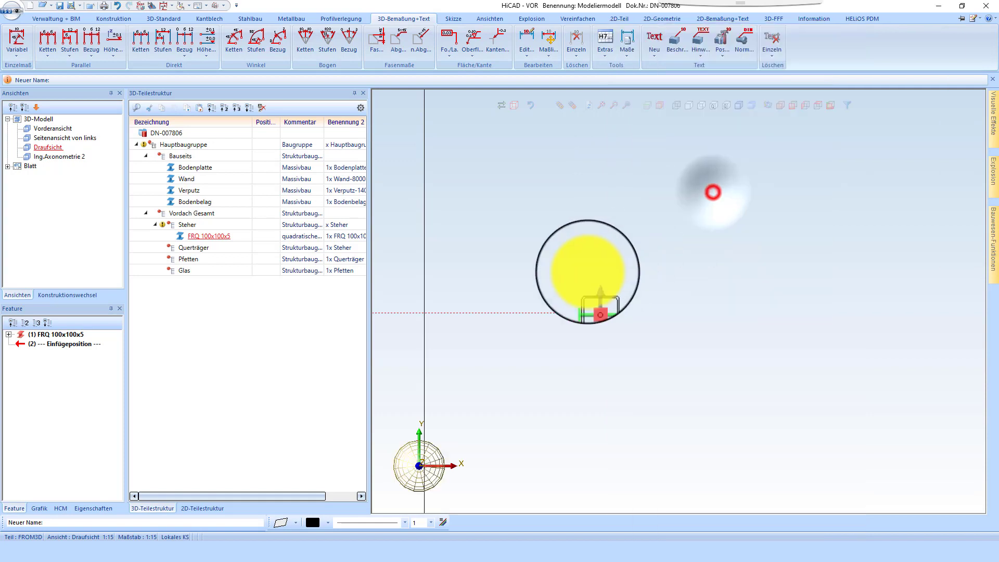
pyautogui.click(580, 298)
pyautogui.click(525, 265)
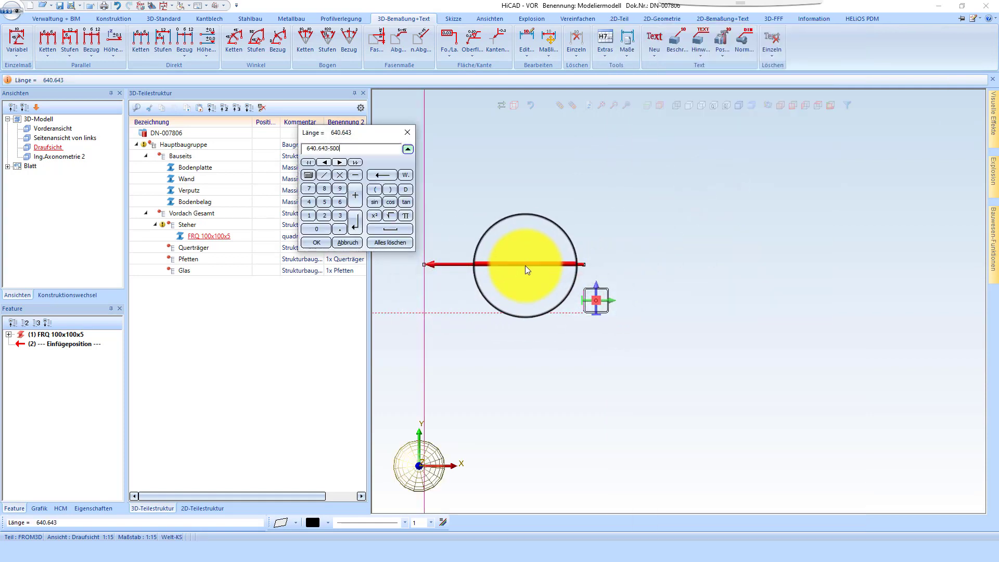
pyautogui.write('-500')
pyautogui.press('Return')
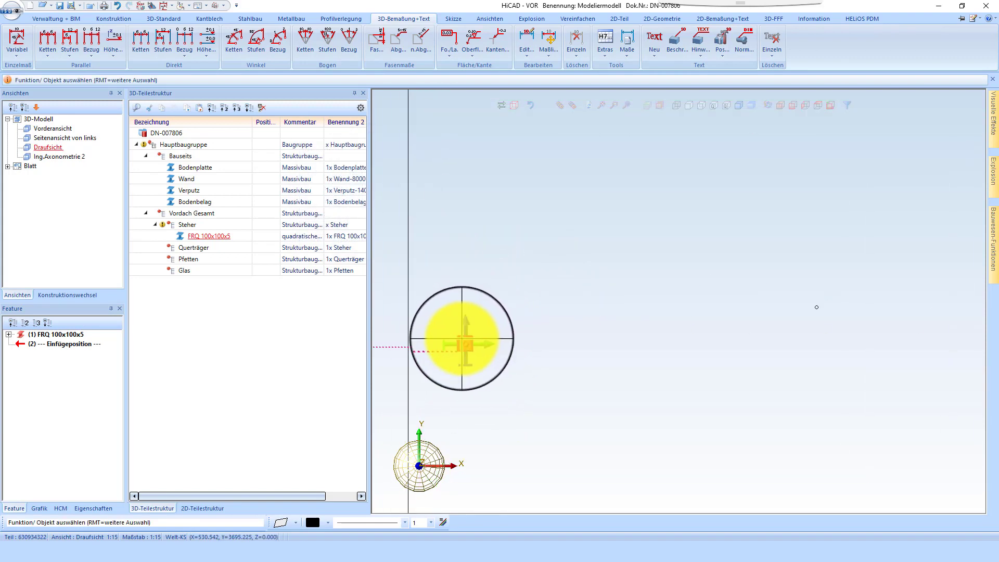
# Step: Repeat the FRQ 100x100x5 profile once along its upper edge's direction in the top view, at a distance of 6000 mm
pyautogui.rightClick(462, 338)
pyautogui.click(519, 236)
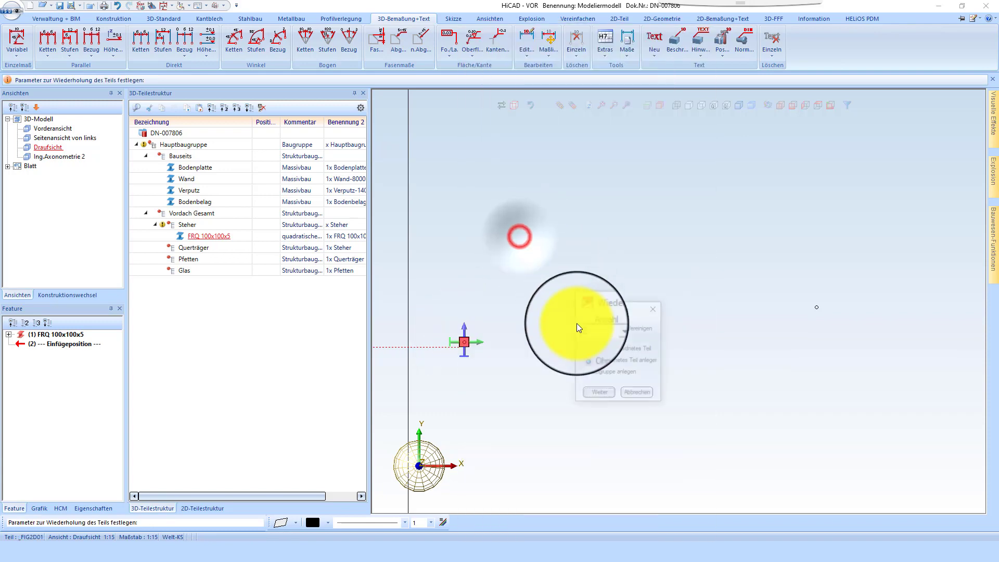
pyautogui.click(599, 391)
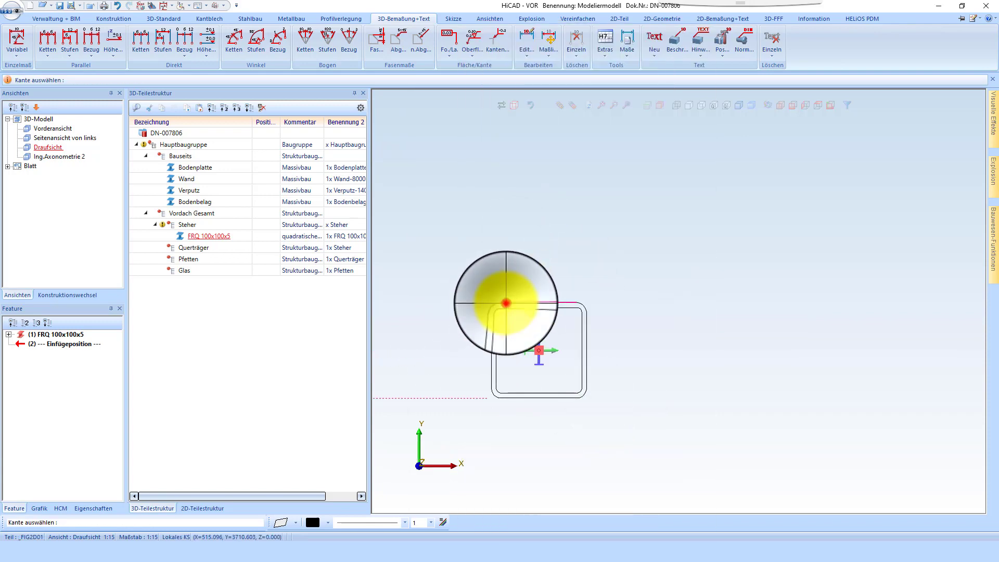
pyautogui.click(505, 303)
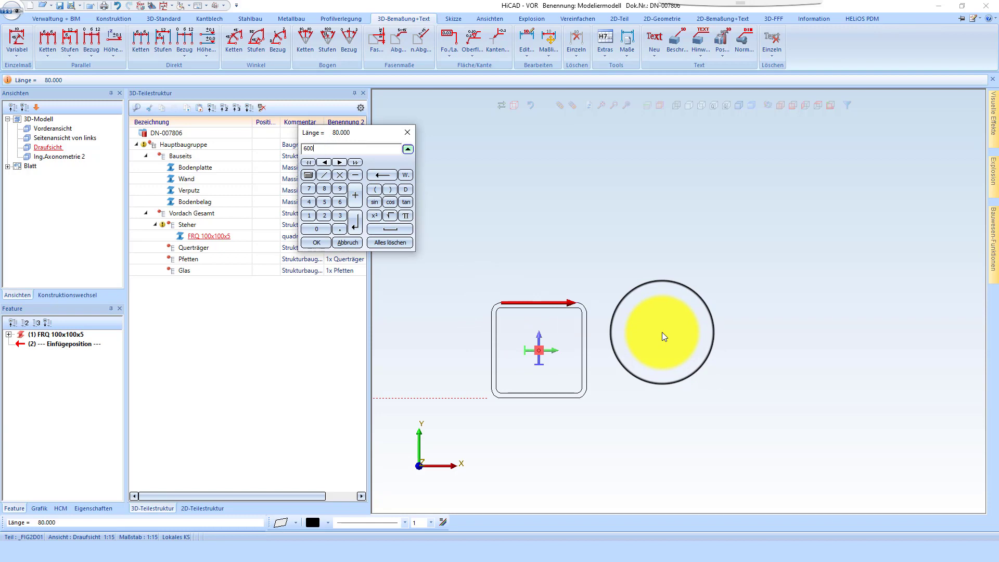
pyautogui.write('600')
pyautogui.press('Return')
pyautogui.scroll(-5, 564, 296)
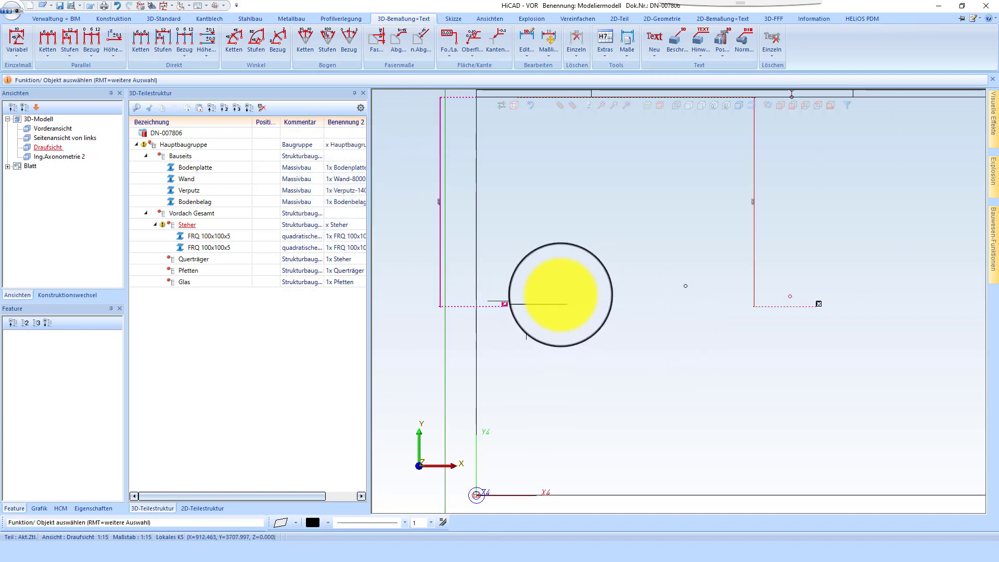
# Step: Delete the duplicated wall-distance dimension belonging to the second column in the top view
pyautogui.scroll(-5, 560, 293)
pyautogui.scroll(4, 632, 251)
pyautogui.rightClick(625, 264)
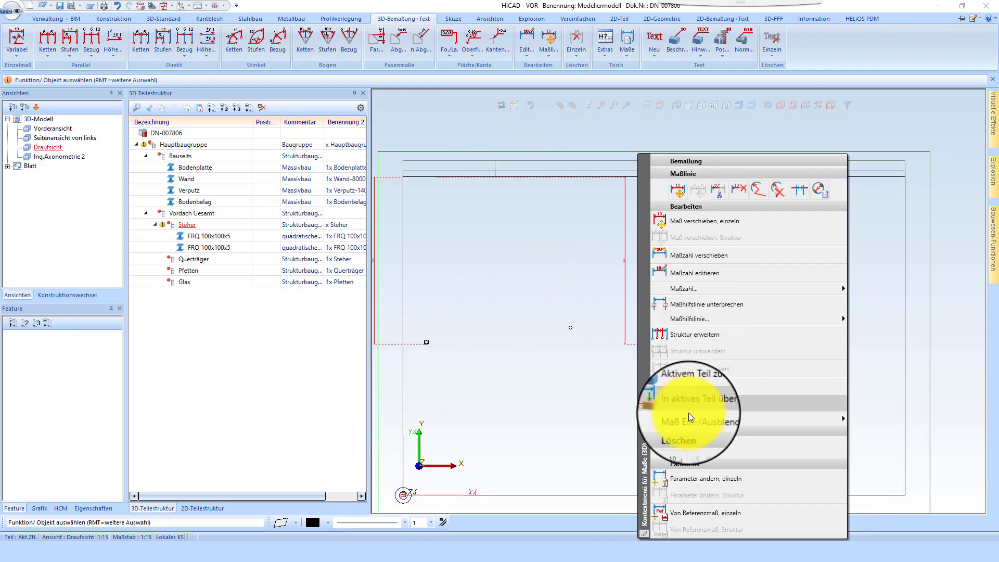
pyautogui.click(671, 448)
pyautogui.scroll(5, 470, 187)
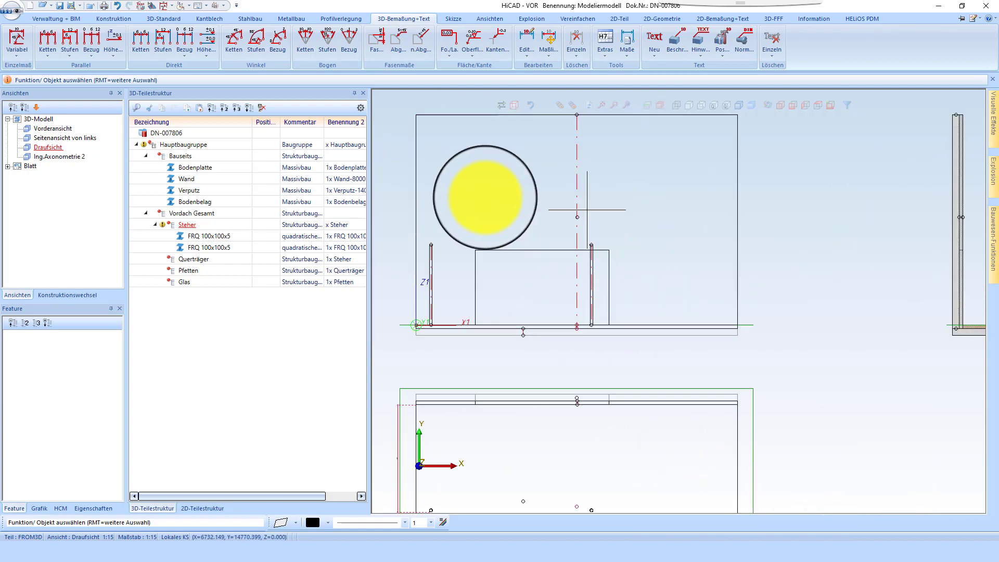
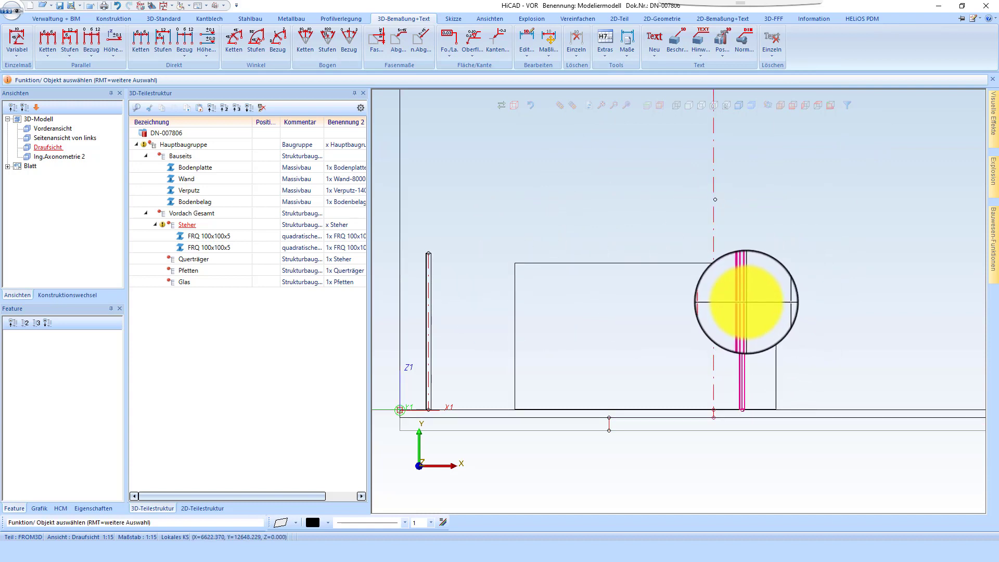
# Step: Activate the front view and move the whole Steher assembly 1500 mm along the direction of the wall opening's upper edge
pyautogui.click(745, 303)
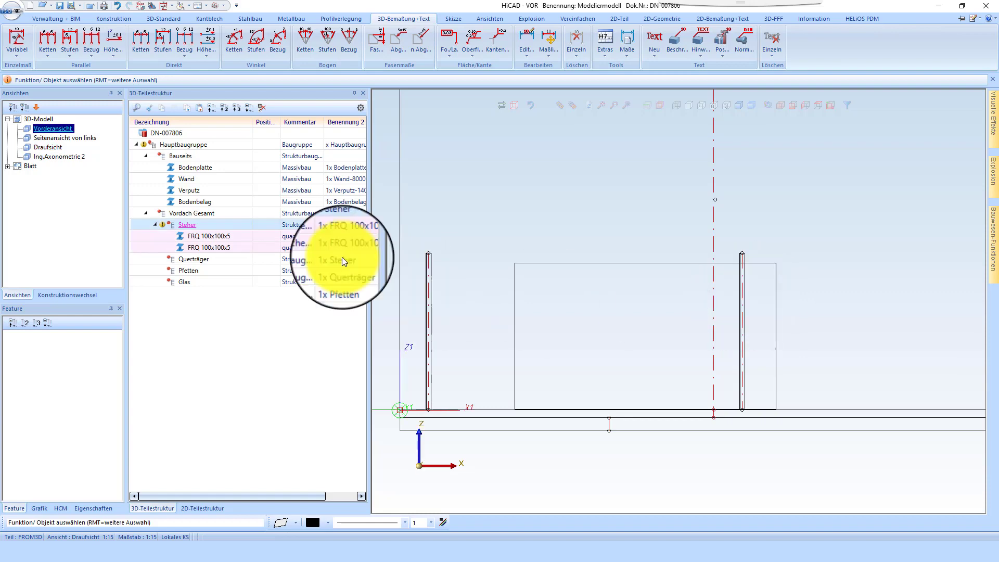
pyautogui.rightClick(200, 226)
pyautogui.click(292, 272)
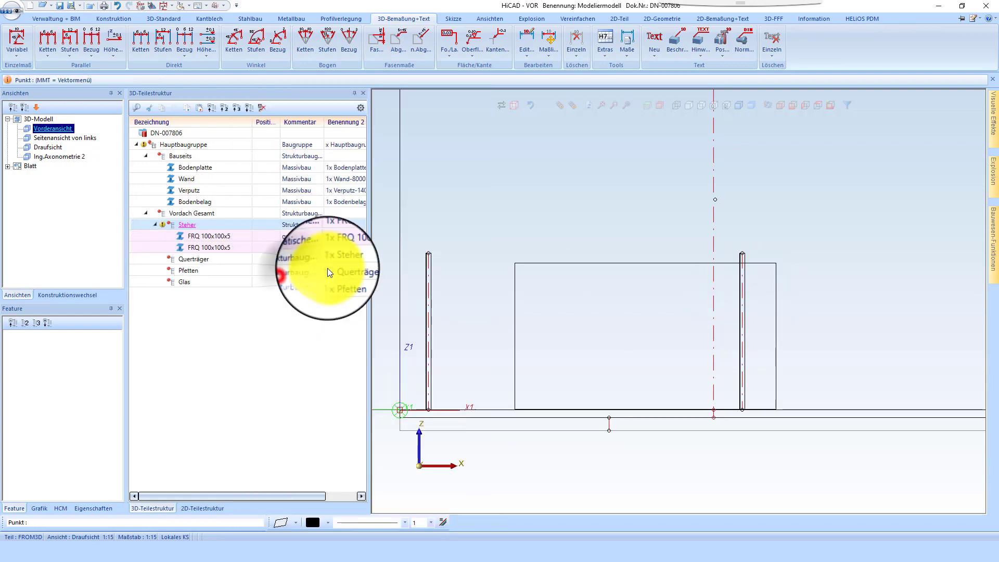
pyautogui.click(528, 261)
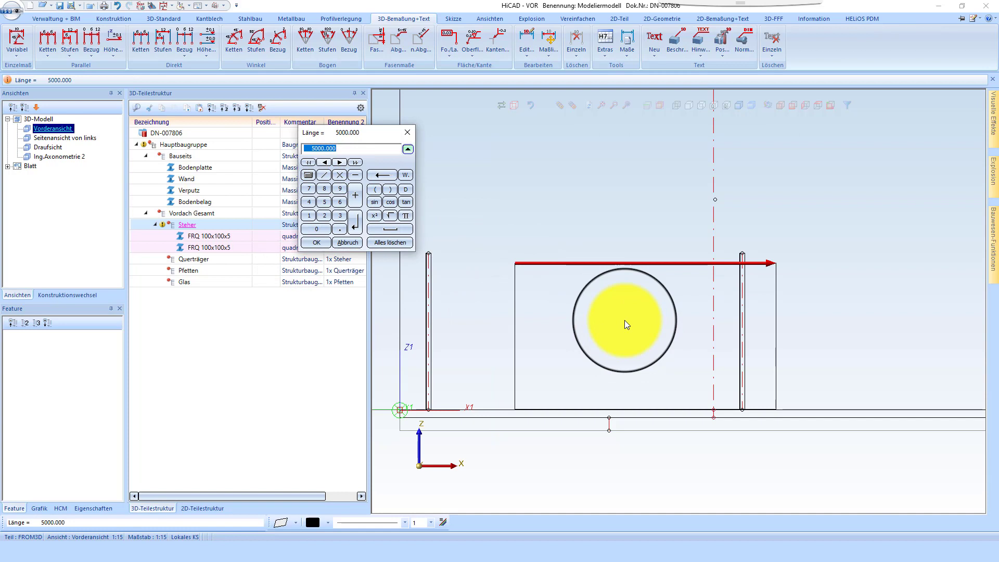
pyautogui.write('1500')
pyautogui.press('Return')
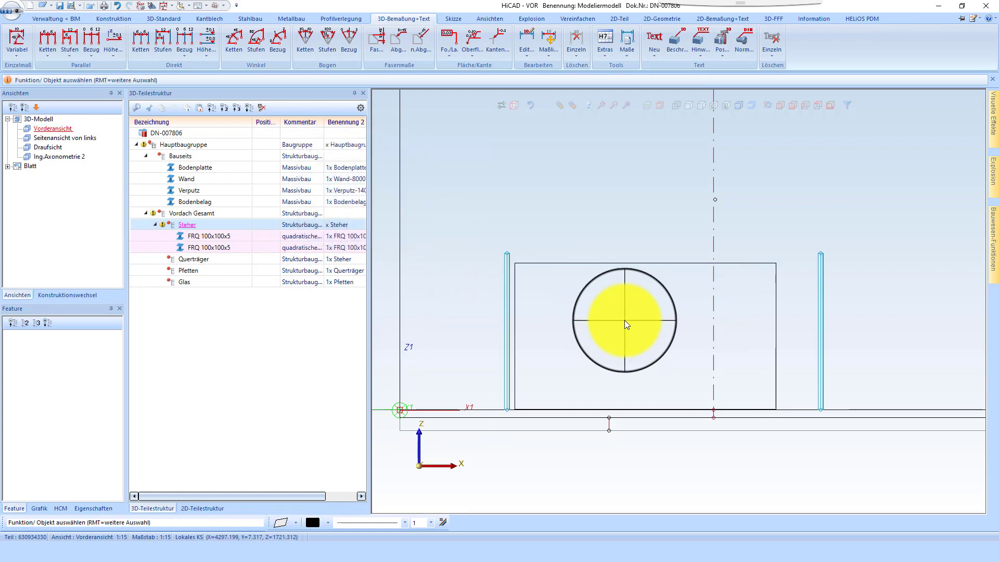
pyautogui.click(641, 301)
# Step: Set the front view's display so that hidden lines are not drawn
pyautogui.scroll(5, 510, 275)
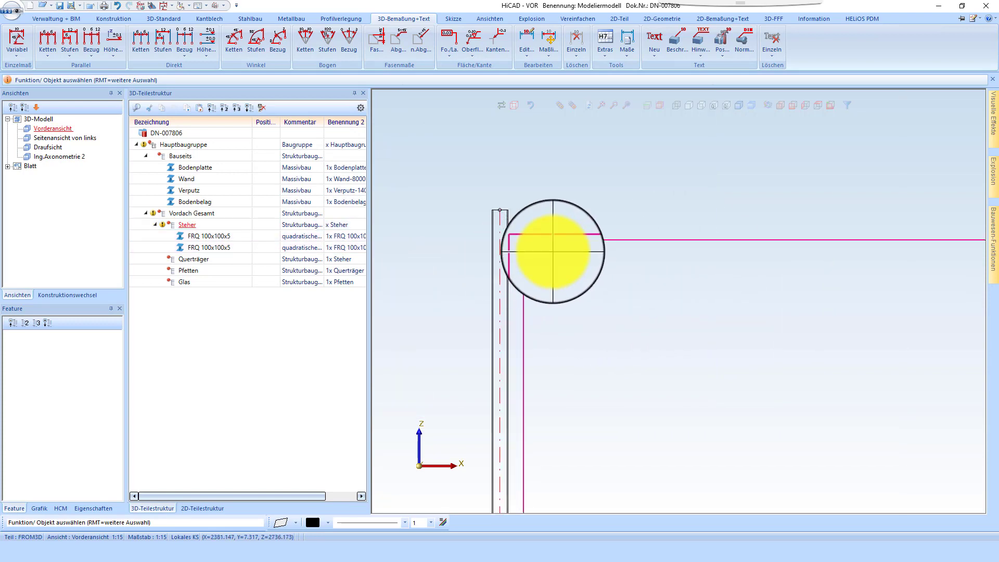
pyautogui.scroll(-8, 511, 263)
pyautogui.scroll(-1, 486, 302)
pyautogui.click(447, 284)
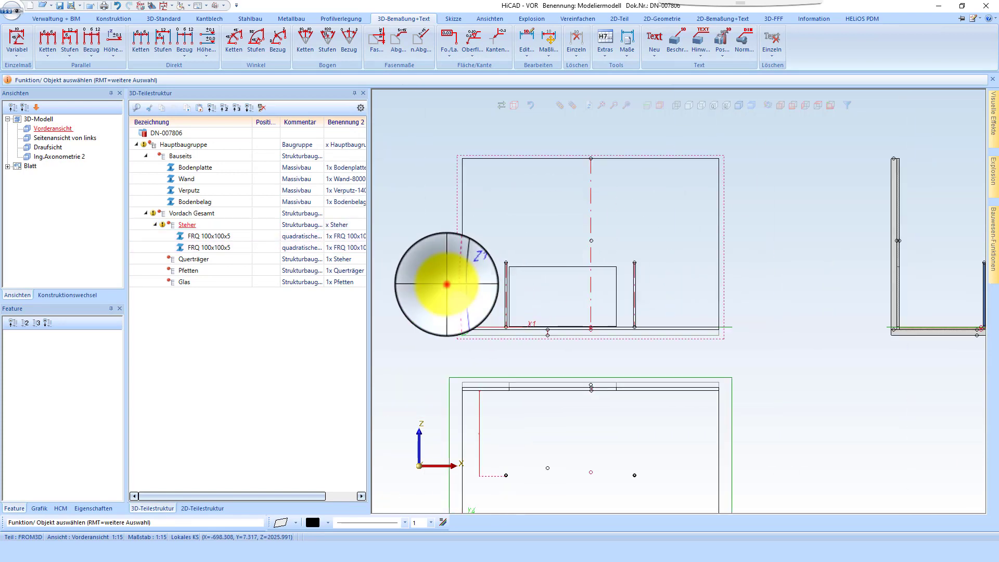
pyautogui.click(689, 107)
# Step: Move the left column using the distance from its inner face to the opening's edge minus 500, leaving 500 mm between them
pyautogui.scroll(4, 494, 290)
pyautogui.rightClick(495, 295)
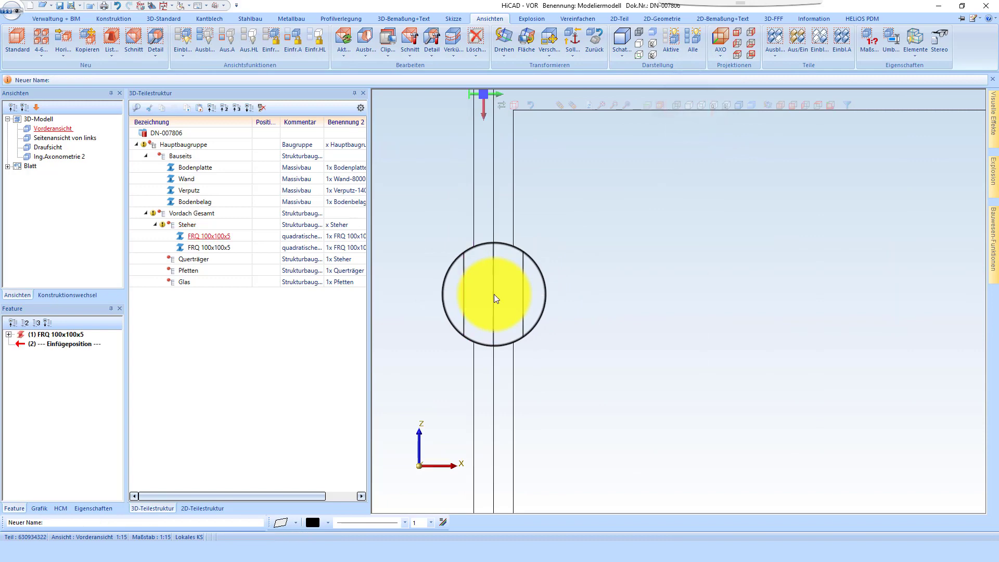
pyautogui.click(610, 195)
pyautogui.click(494, 250)
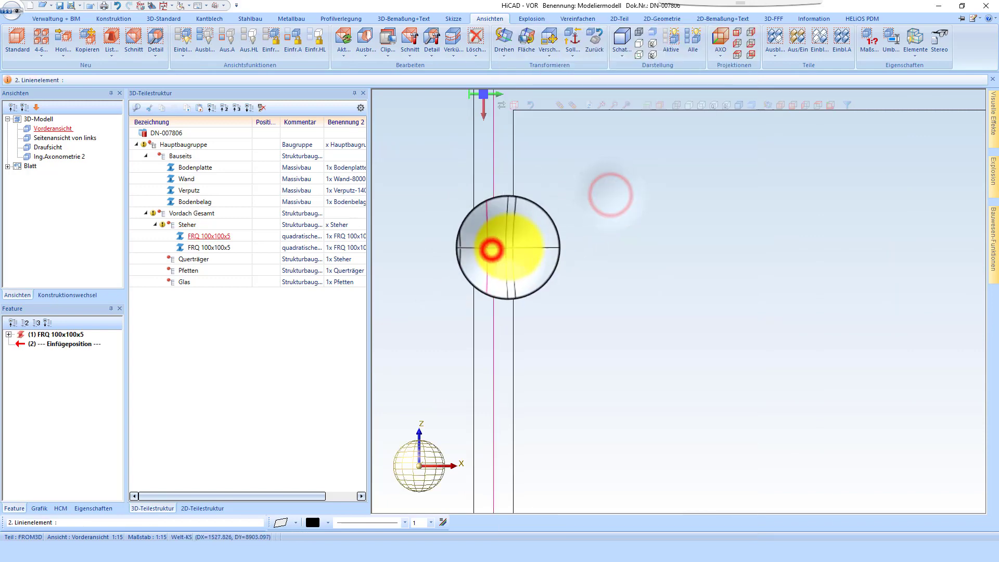
pyautogui.click(509, 247)
pyautogui.write('-500')
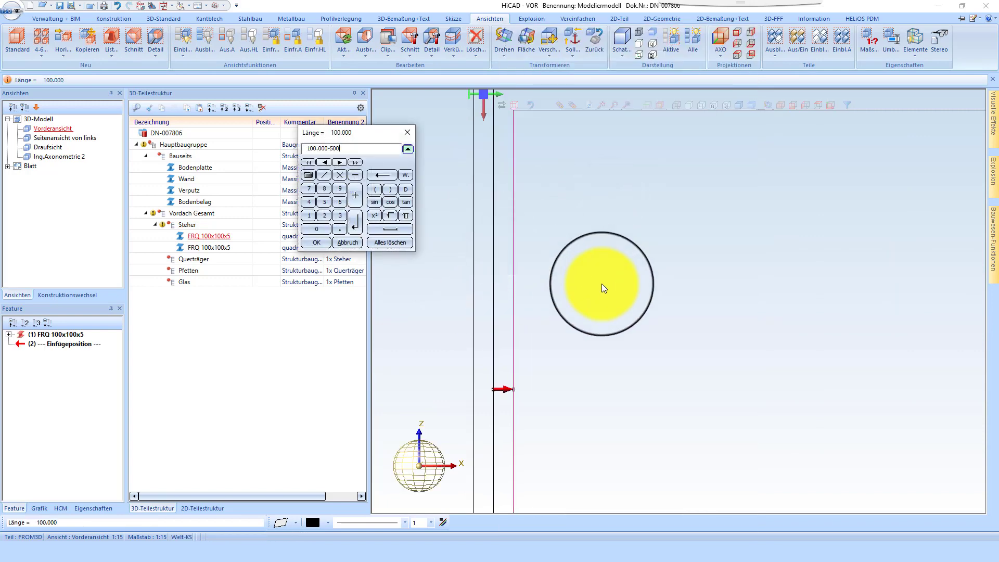
pyautogui.press('Return')
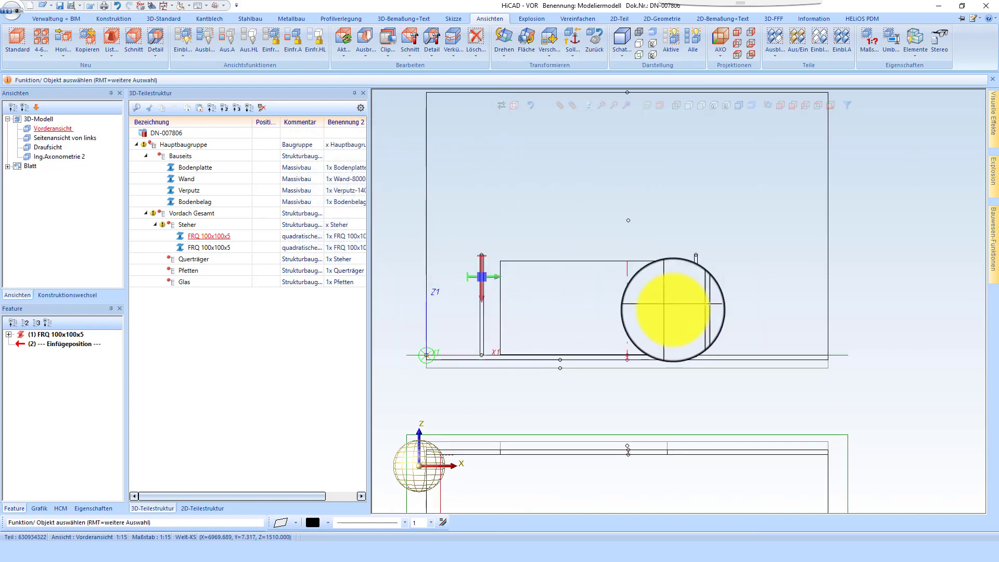
# Step: Move the right column towards the wall opening, using the measured gap minus 500 to leave 500 mm to the opening's edge
pyautogui.click(708, 283)
pyautogui.rightClick(804, 242)
pyautogui.click(848, 194)
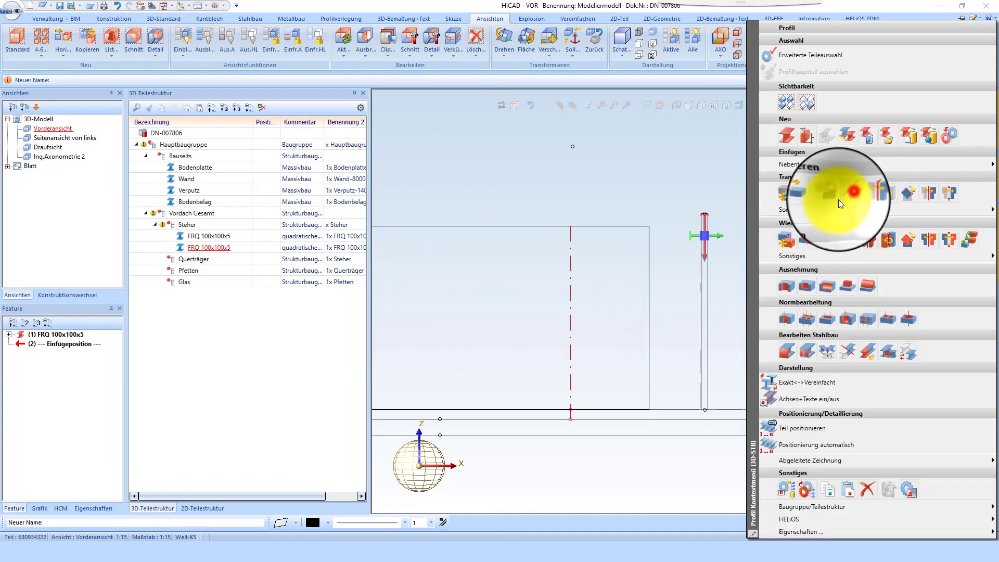
pyautogui.click(657, 297)
pyautogui.write('-50')
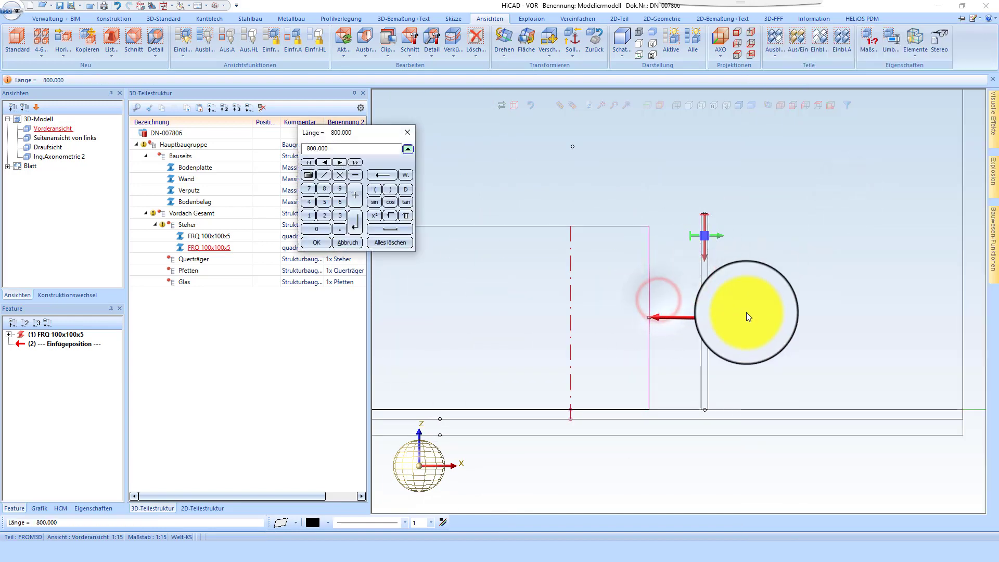
pyautogui.write('0')
pyautogui.press('Return')
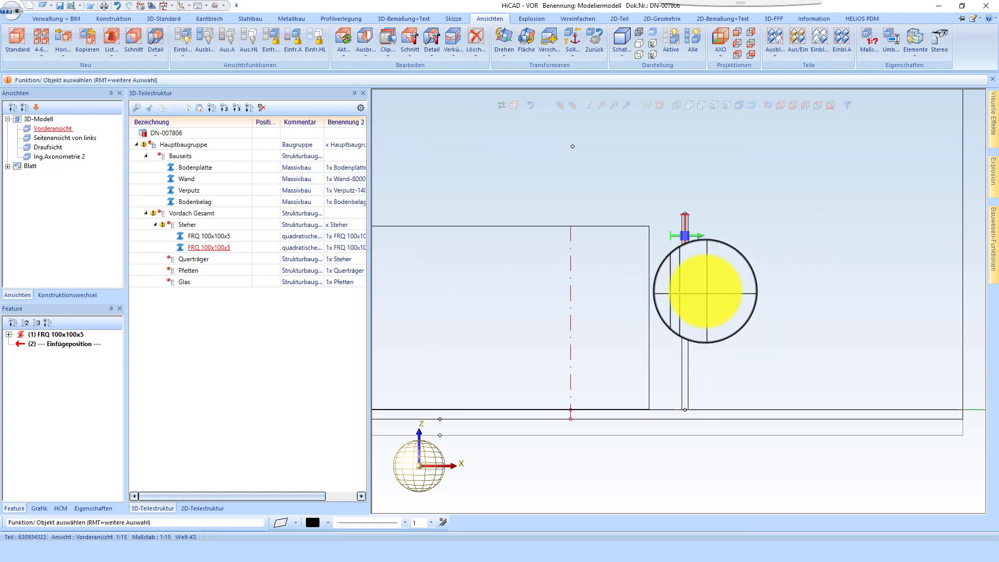
# Step: Activate the axonometric view and shift its working plane to the top of the left column
pyautogui.scroll(2, 569, 280)
pyautogui.scroll(-3, 529, 214)
pyautogui.scroll(2, 537, 249)
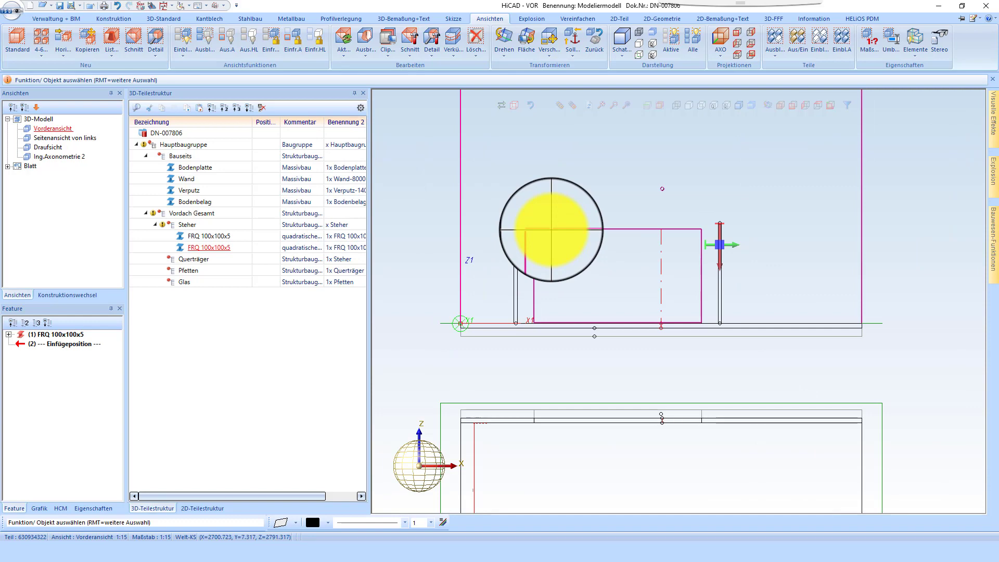
pyautogui.scroll(-5, 541, 182)
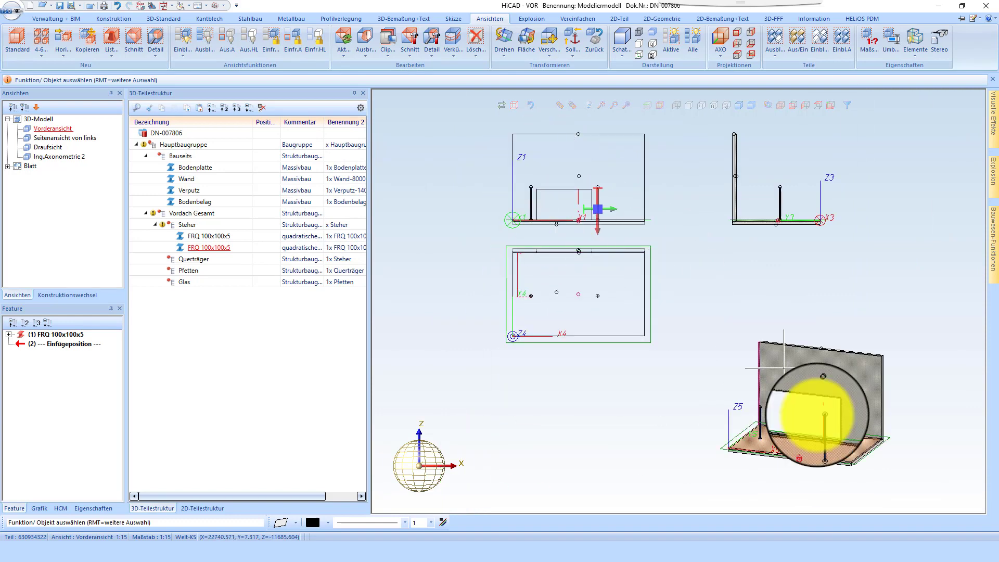
pyautogui.scroll(7, 818, 415)
pyautogui.scroll(-3, 595, 316)
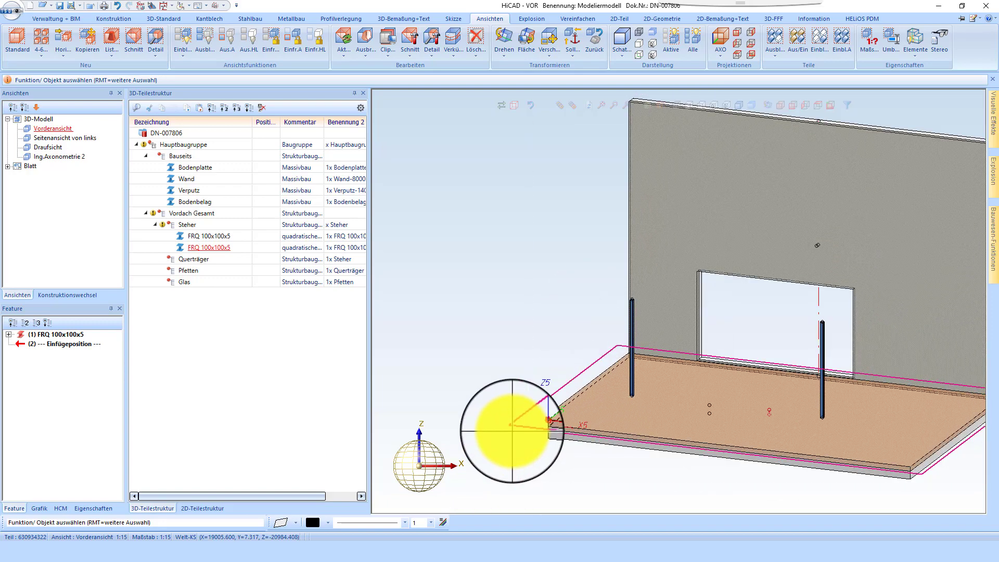
pyautogui.click(513, 430)
pyautogui.click(633, 298)
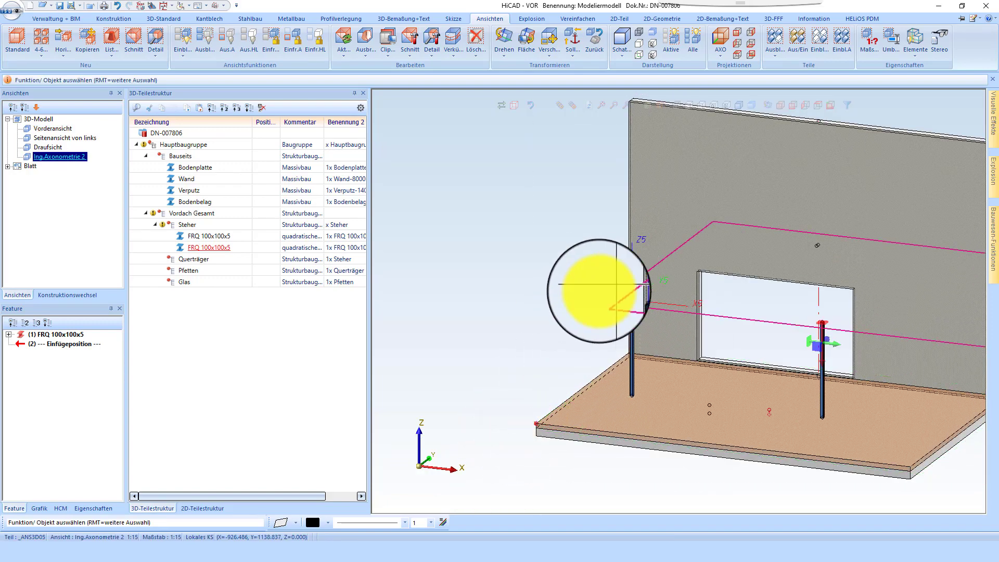
pyautogui.scroll(3, 631, 297)
pyautogui.scroll(2, 598, 234)
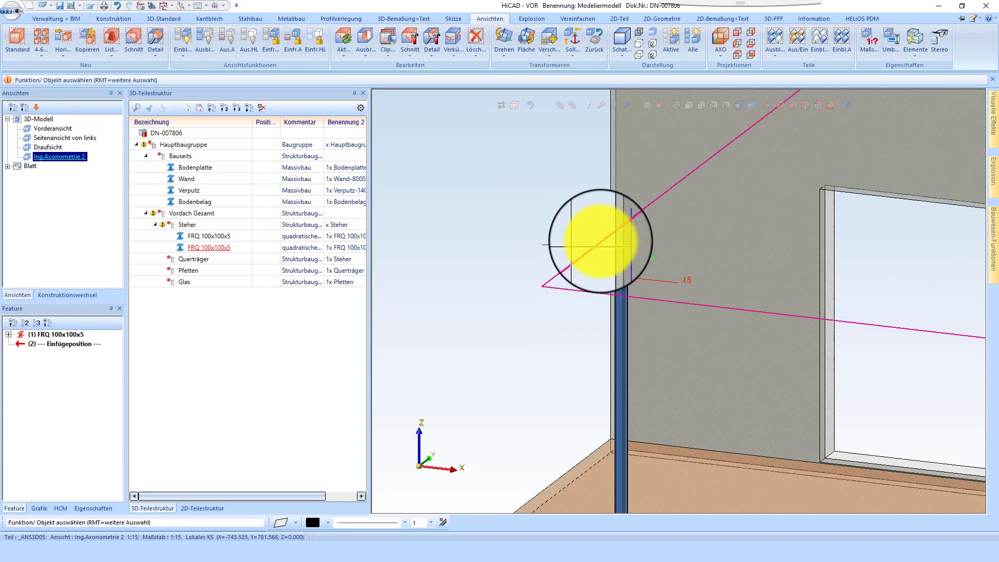
# Step: Start a new standard steel profile and choose IPE 180 in S235JR from the I-Profile series
pyautogui.click(255, 19)
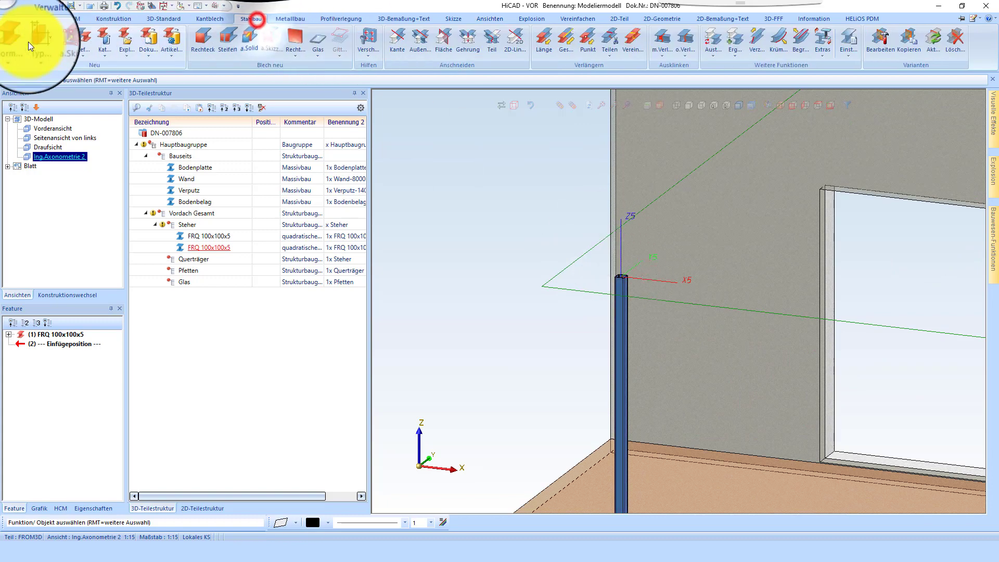
pyautogui.click(16, 35)
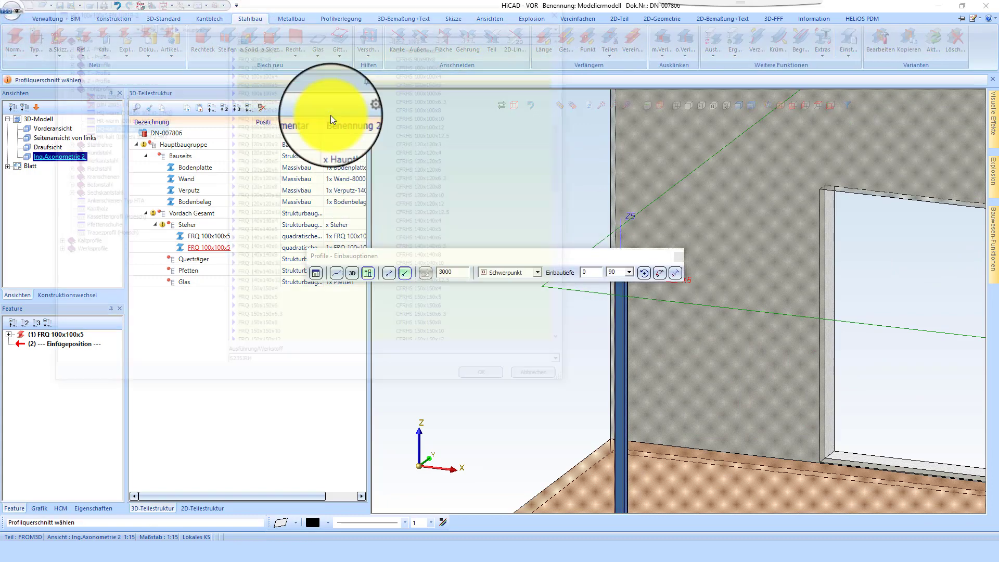
pyautogui.click(86, 43)
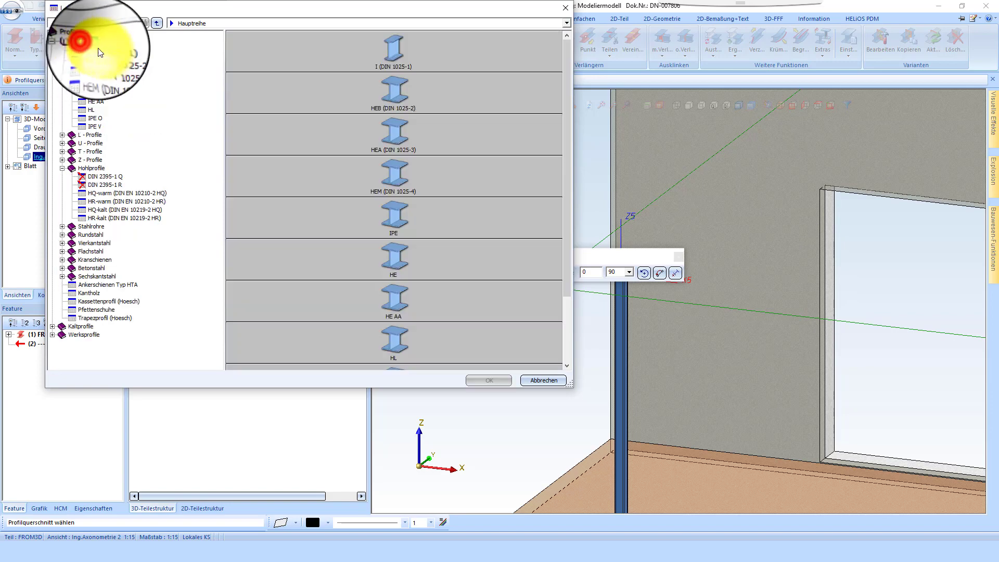
pyautogui.click(93, 84)
pyautogui.click(250, 99)
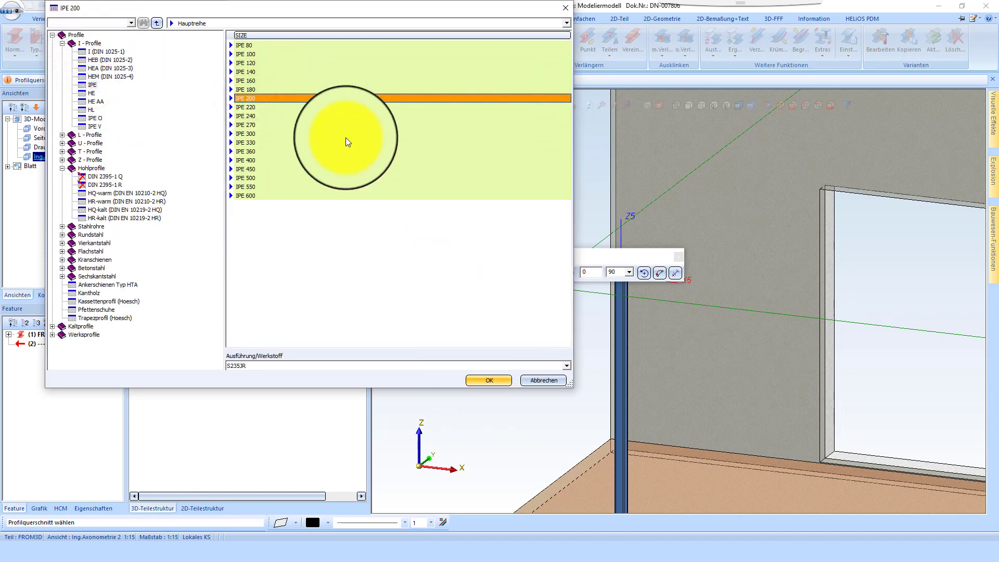
pyautogui.click(255, 91)
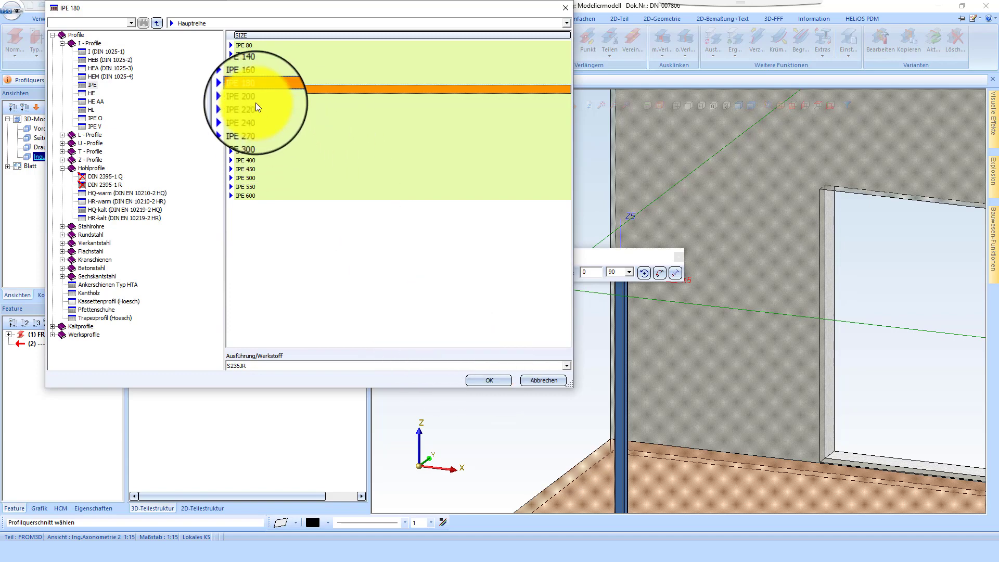
pyautogui.click(488, 380)
# Step: Place a 3000 mm long IPE 180 at the left column's head, and switch off the fixed length in the Einbauoptionen
pyautogui.scroll(2, 639, 325)
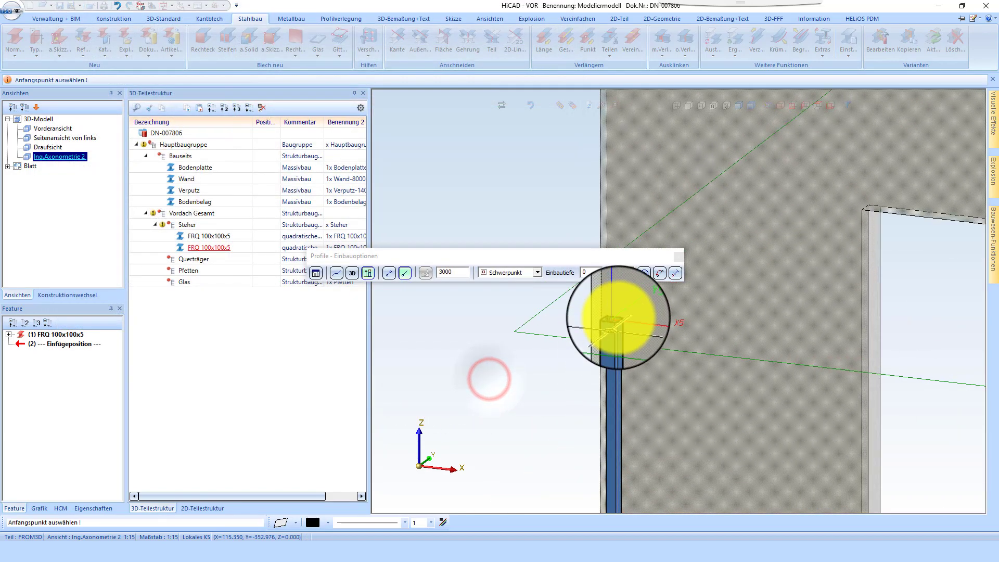
pyautogui.click(616, 317)
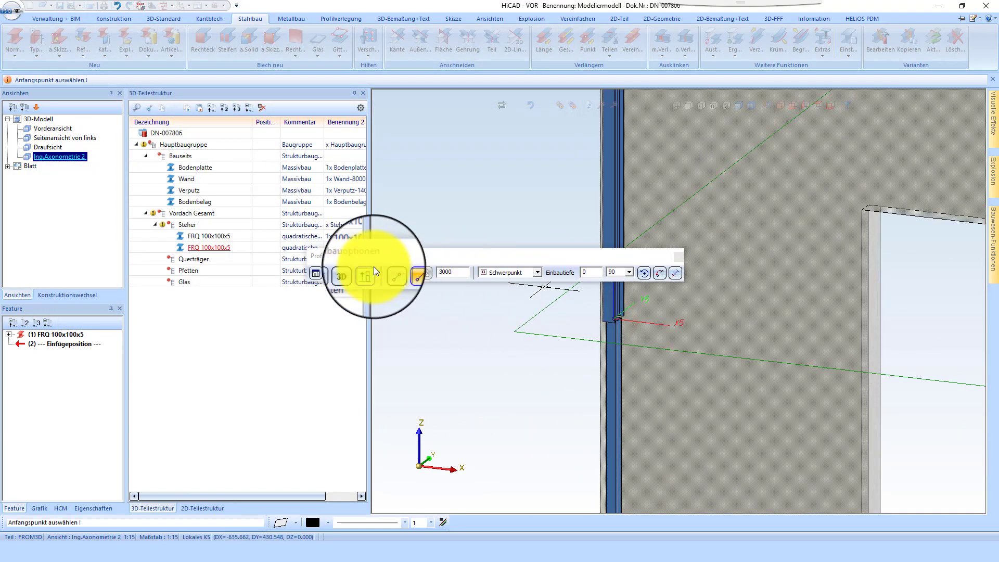
pyautogui.click(425, 272)
pyautogui.click(390, 272)
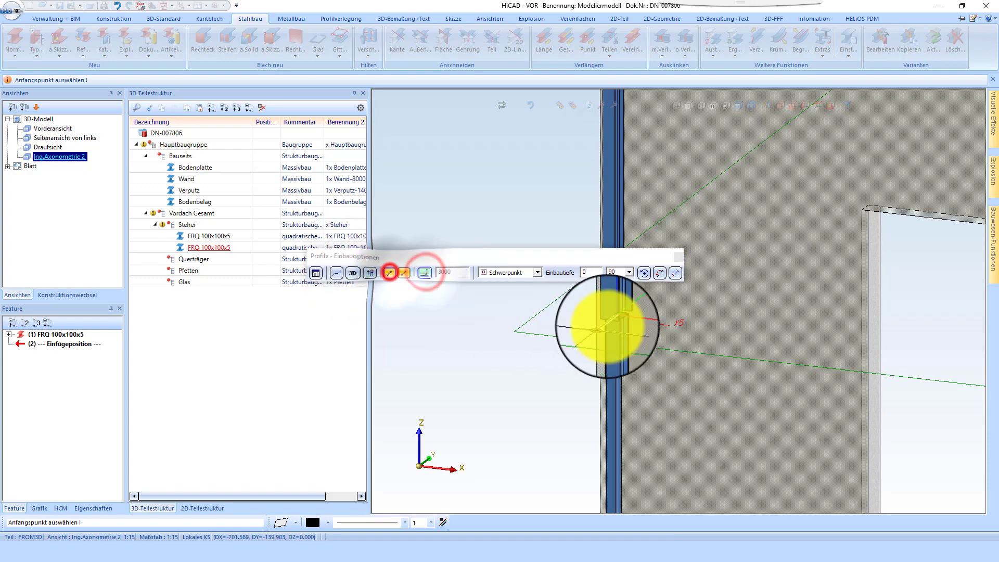
# Step: Lay an IPE 180 crossbeam from the left column's head horizontally along the X direction to beyond the right column's head
pyautogui.click(614, 319)
pyautogui.scroll(-3, 619, 320)
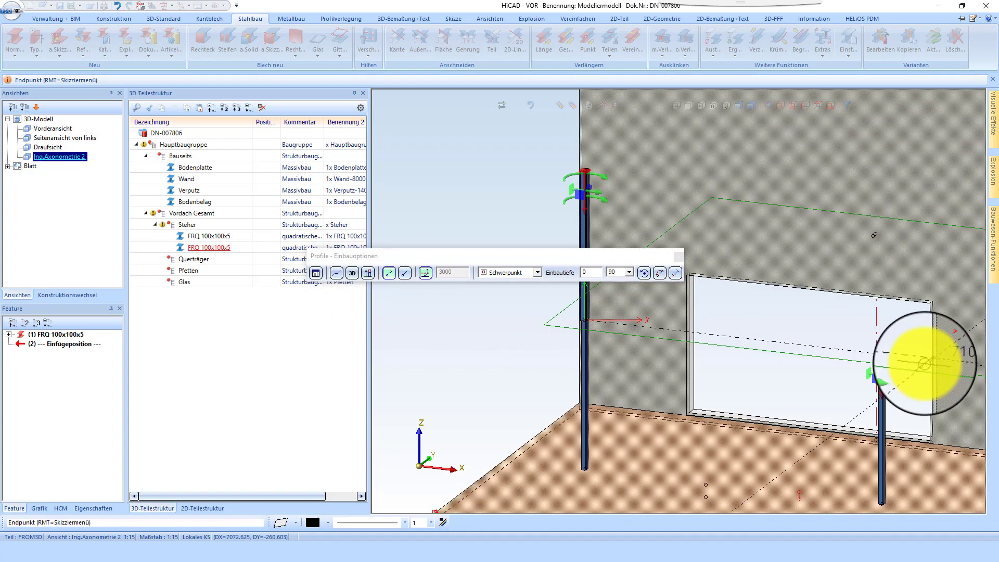
pyautogui.click(908, 358)
pyautogui.scroll(2, 924, 338)
pyautogui.scroll(1, 922, 340)
pyautogui.middleClick(589, 346)
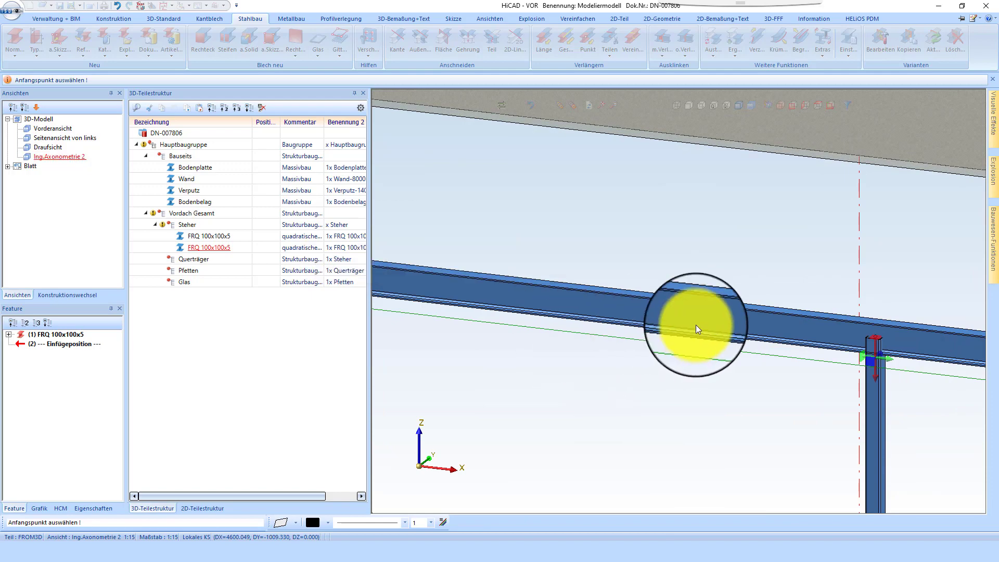
# Step: End the profile placement after the laid crossbeam, without keeping the additional 3000 mm beam
pyautogui.scroll(-3, 695, 324)
pyautogui.scroll(-2, 671, 289)
pyautogui.scroll(-2, 676, 291)
pyautogui.scroll(3, 531, 260)
pyautogui.rightClick(509, 241)
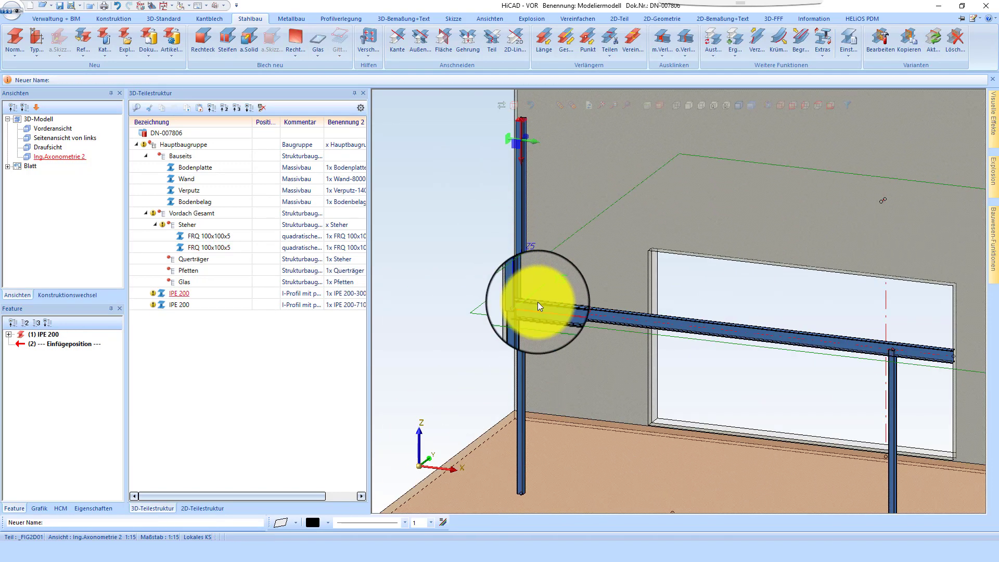
pyautogui.click(683, 488)
# Step: Replace the profile of both Steher columns with cold-formed square hollow section FRQ 120x120x8 in S235JRH
pyautogui.scroll(-8, 571, 313)
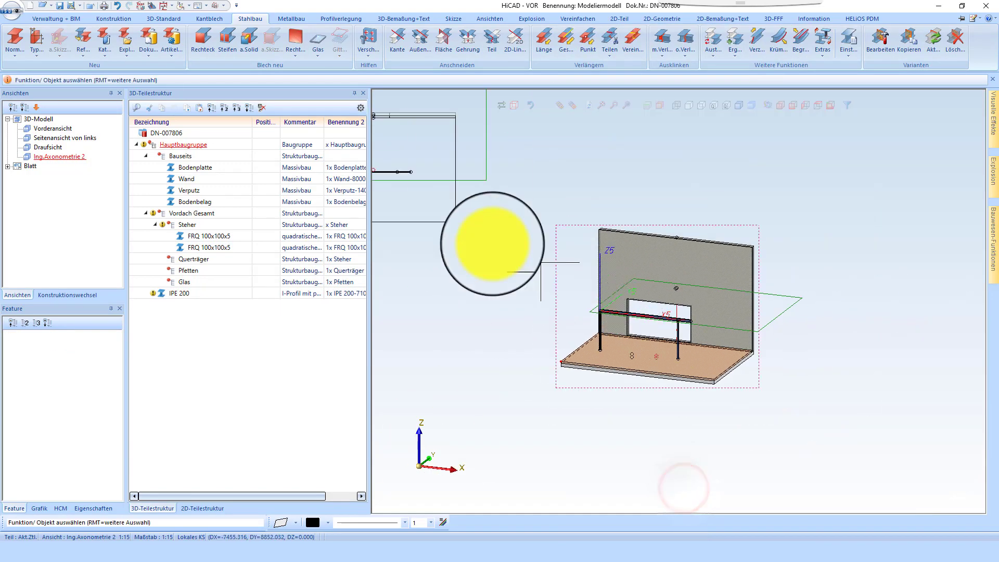
pyautogui.scroll(-3, 573, 208)
pyautogui.scroll(4, 433, 124)
pyautogui.moveTo(432, 122); pyautogui.dragTo(451, 181, button='middle')
pyautogui.scroll(-1, 451, 181)
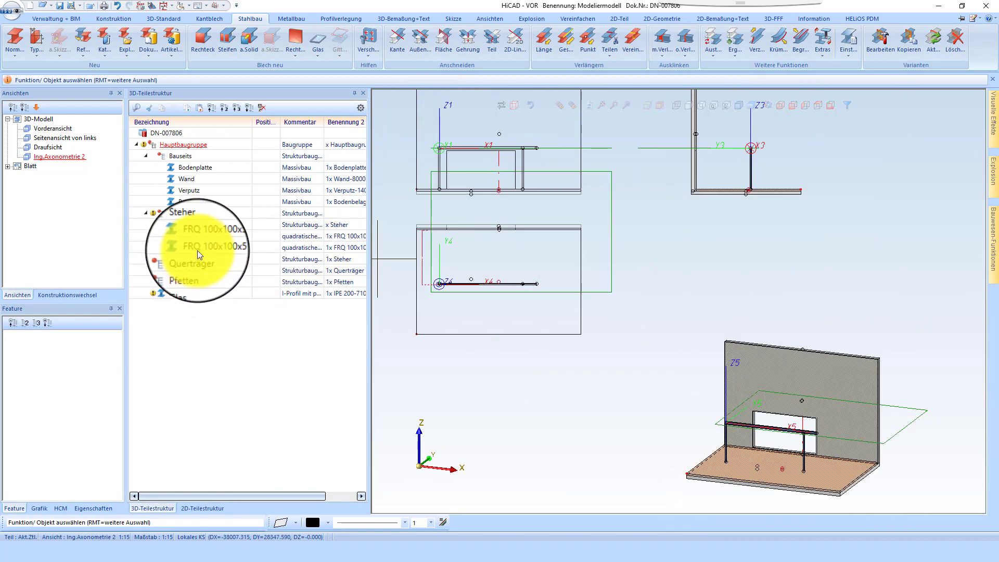
pyautogui.scroll(4, 824, 484)
pyautogui.click(771, 428)
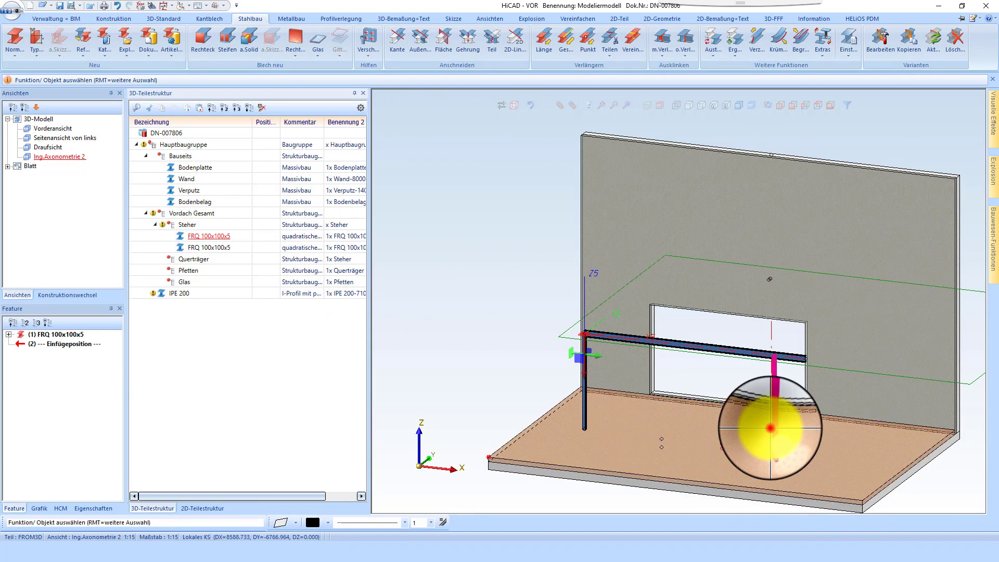
pyautogui.keyDown('ctrl'); pyautogui.click(582, 407); pyautogui.keyUp('ctrl')
pyautogui.rightClick(582, 407)
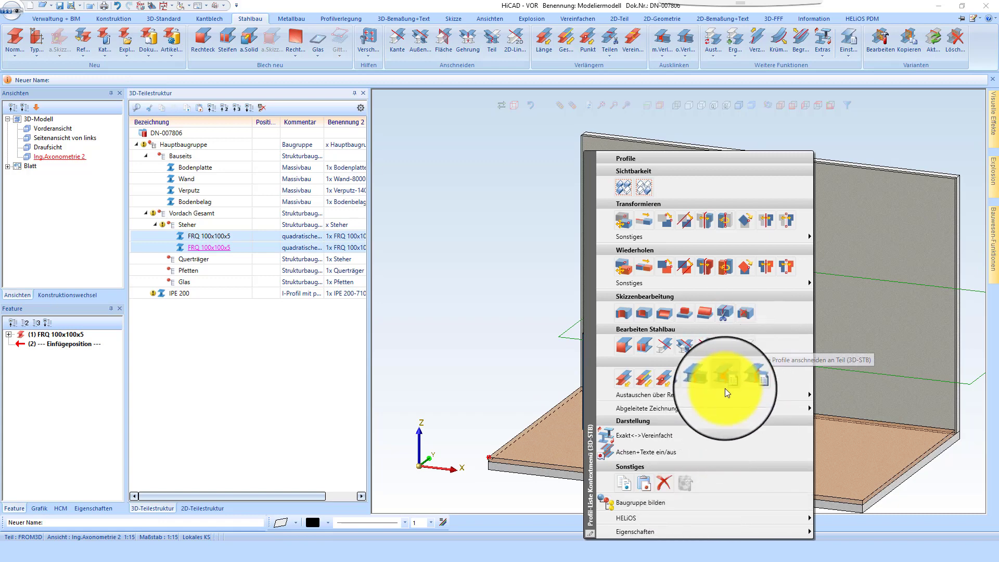
pyautogui.moveTo(707, 393)
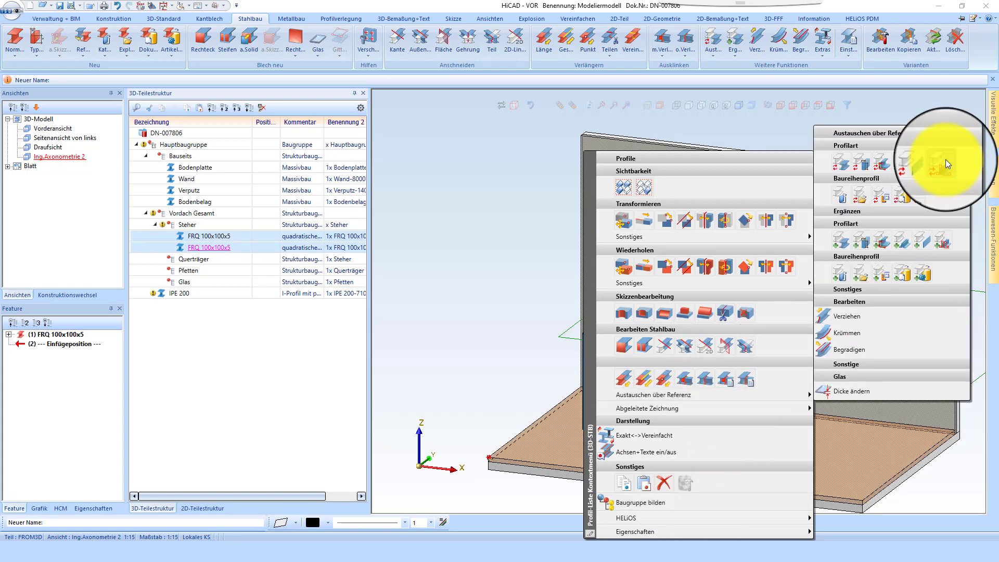
pyautogui.click(840, 167)
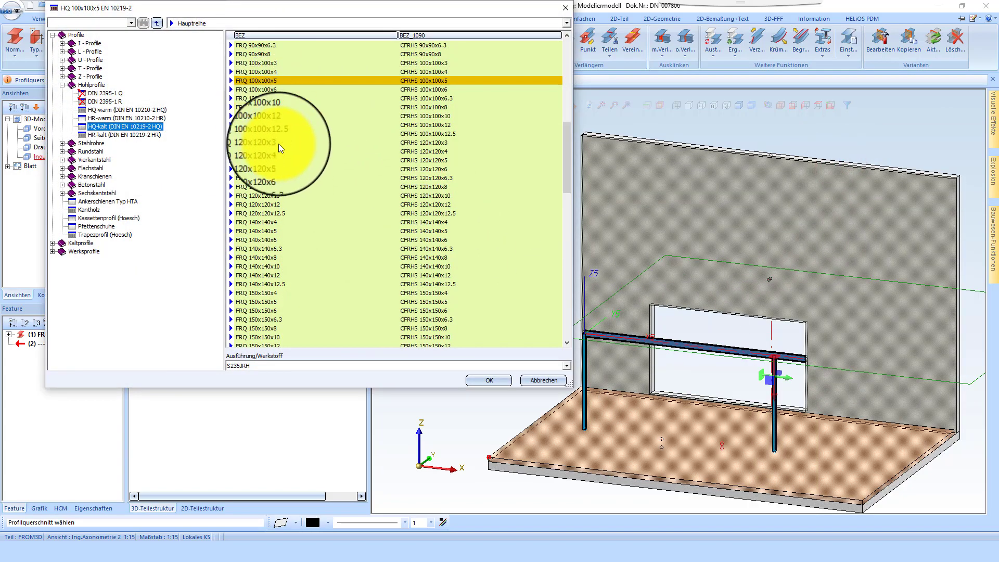
pyautogui.click(272, 187)
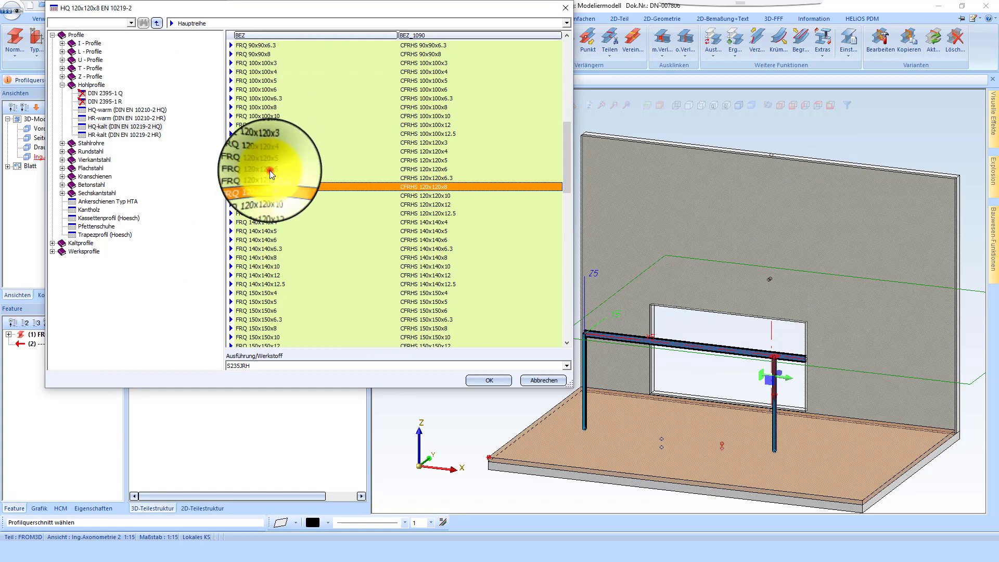
pyautogui.click(498, 383)
pyautogui.click(475, 351)
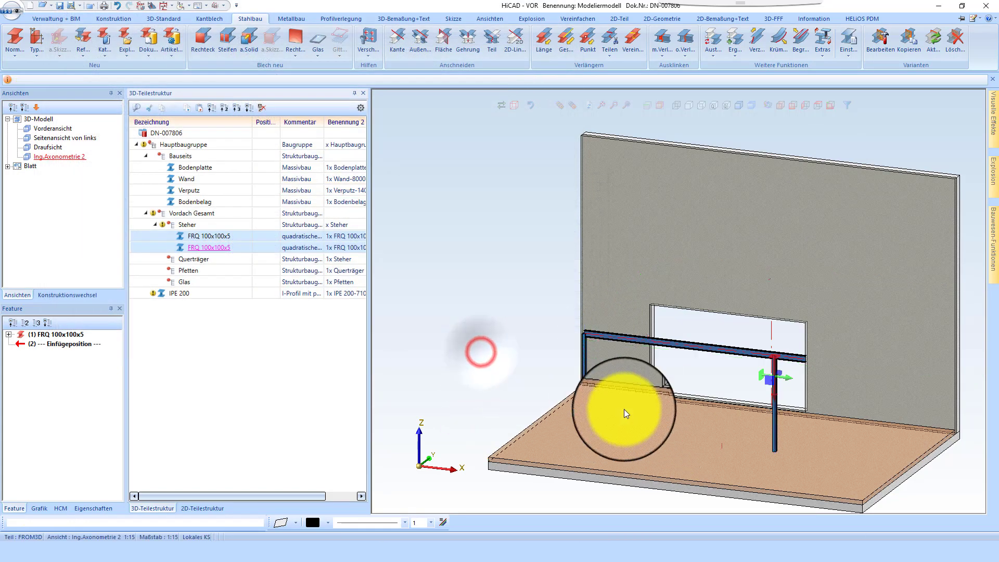
# Step: Delete the shifted working plane in the axonometric view, and move the IPE 200 crossbeam into the Querträger group
pyautogui.scroll(5, 649, 371)
pyautogui.scroll(-5, 593, 266)
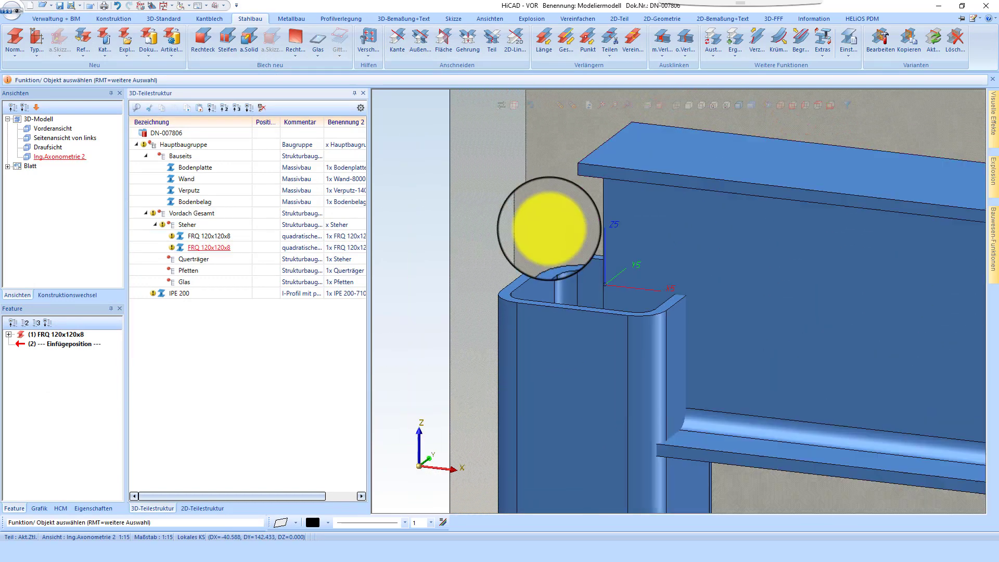
pyautogui.scroll(2, 535, 278)
pyautogui.rightClick(551, 270)
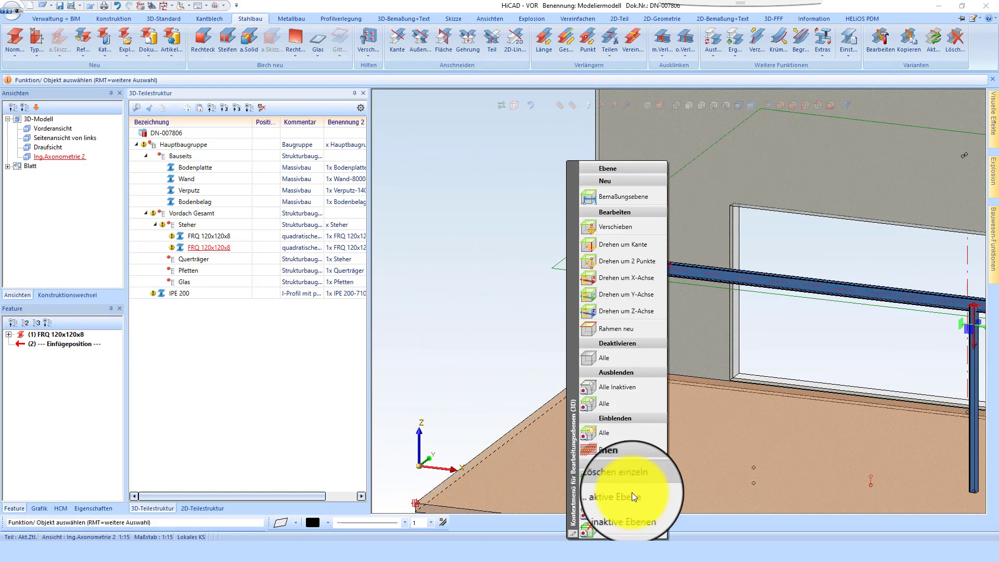
pyautogui.click(623, 529)
pyautogui.scroll(2, 591, 257)
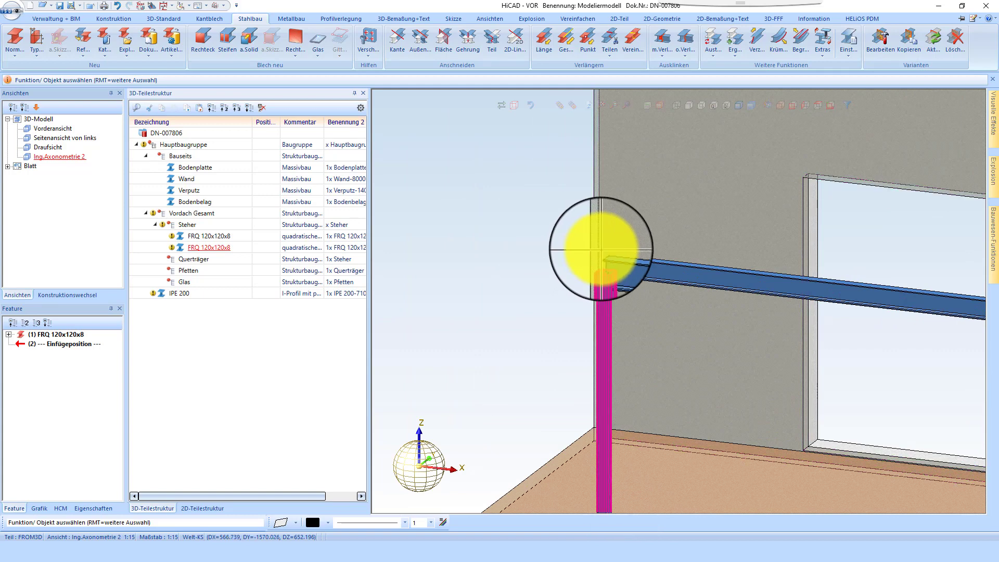
pyautogui.moveTo(183, 293); pyautogui.dragTo(202, 261)
# Step: Shift the IPE 200 crossbeam vertically upward in the front view by a length of 90-15 mm
pyautogui.scroll(-5, 606, 317)
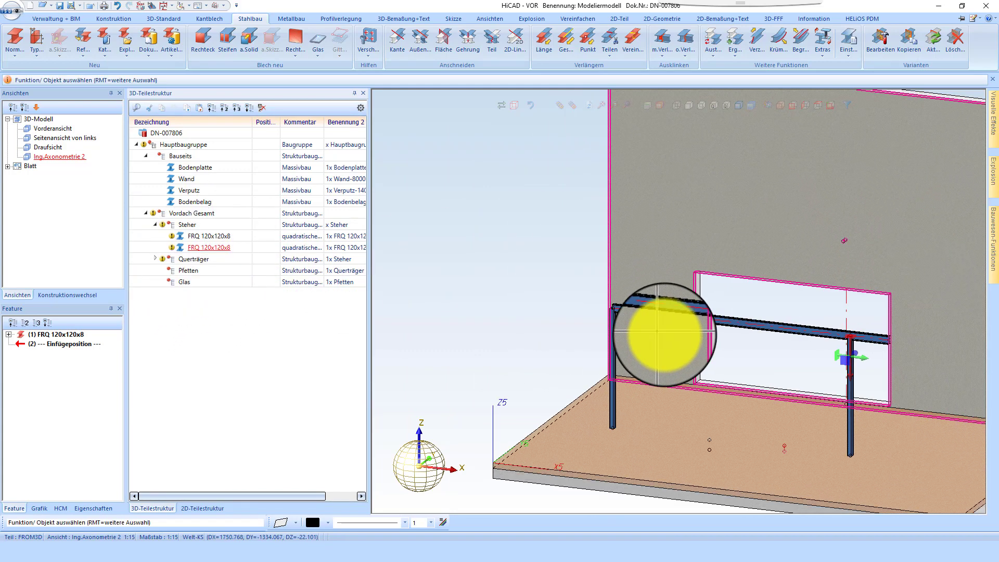
pyautogui.scroll(4, 601, 223)
pyautogui.scroll(3, 545, 233)
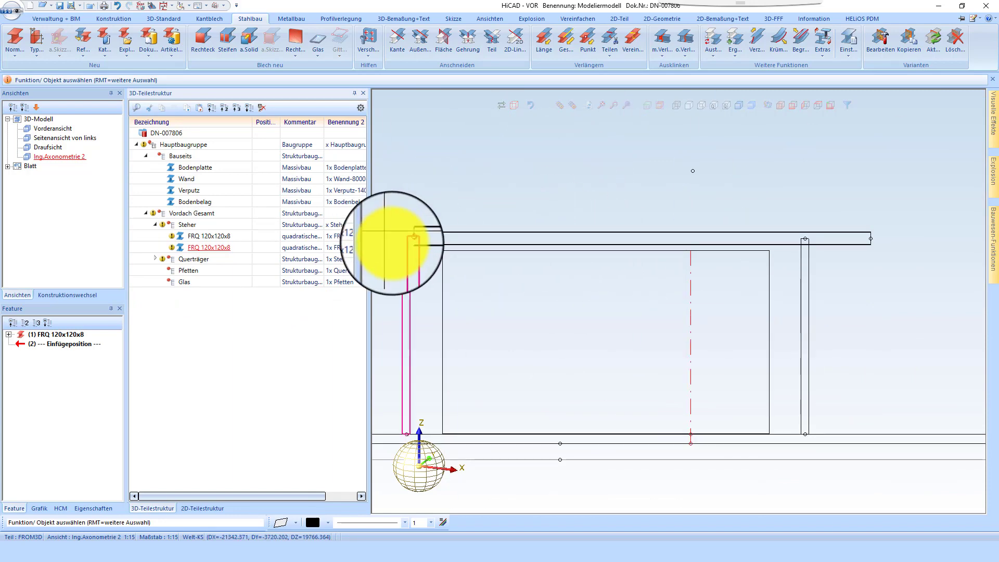
pyautogui.scroll(3, 393, 240)
pyautogui.click(475, 245)
pyautogui.rightClick(694, 236)
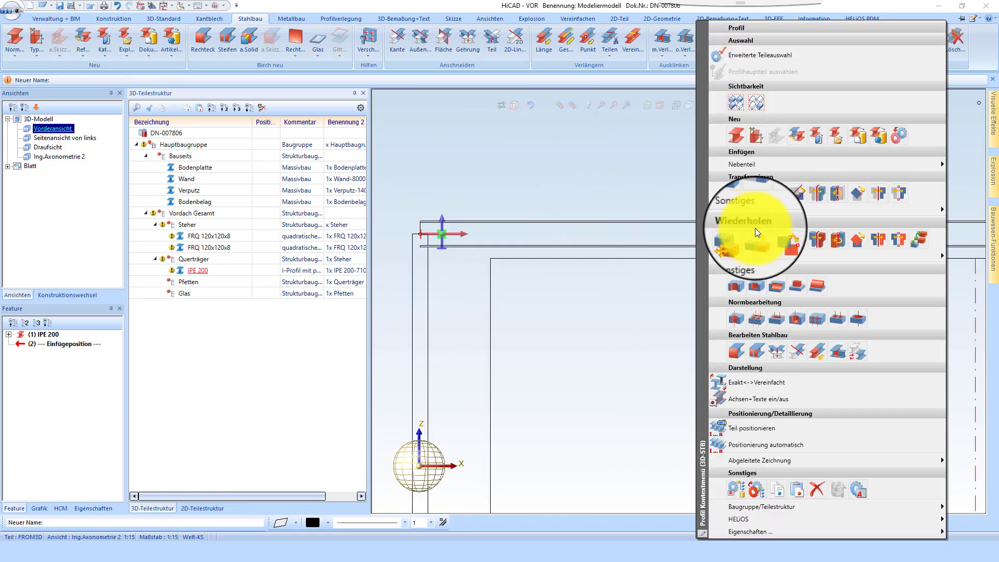
pyautogui.click(795, 194)
pyautogui.scroll(2, 516, 250)
pyautogui.click(535, 257)
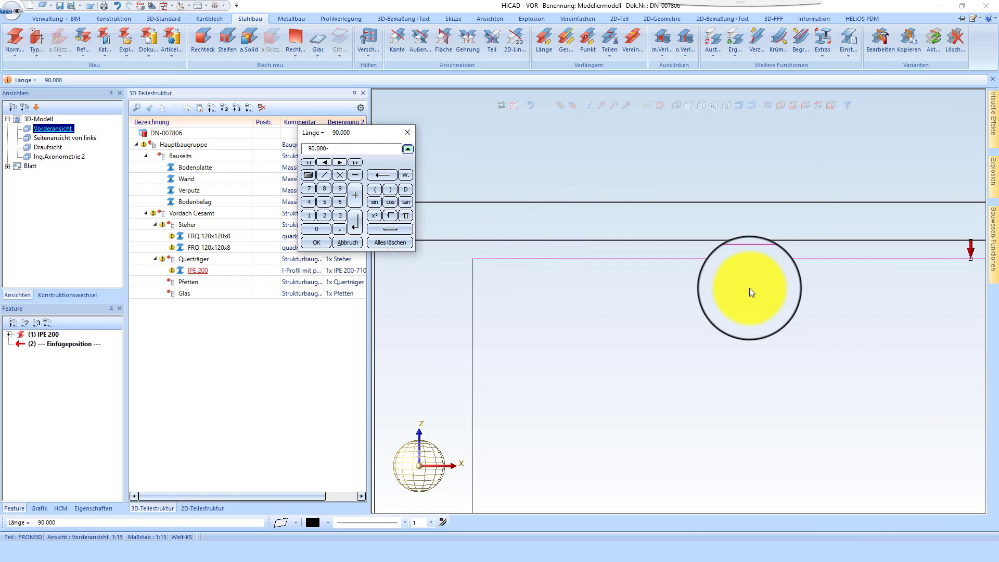
pyautogui.write('-15')
pyautogui.press('Return')
# Step: Cut the crossbeam's left end to the left column's outer edge with Mit Verlängern and a Luftspalt of -200
pyautogui.scroll(-3, 573, 224)
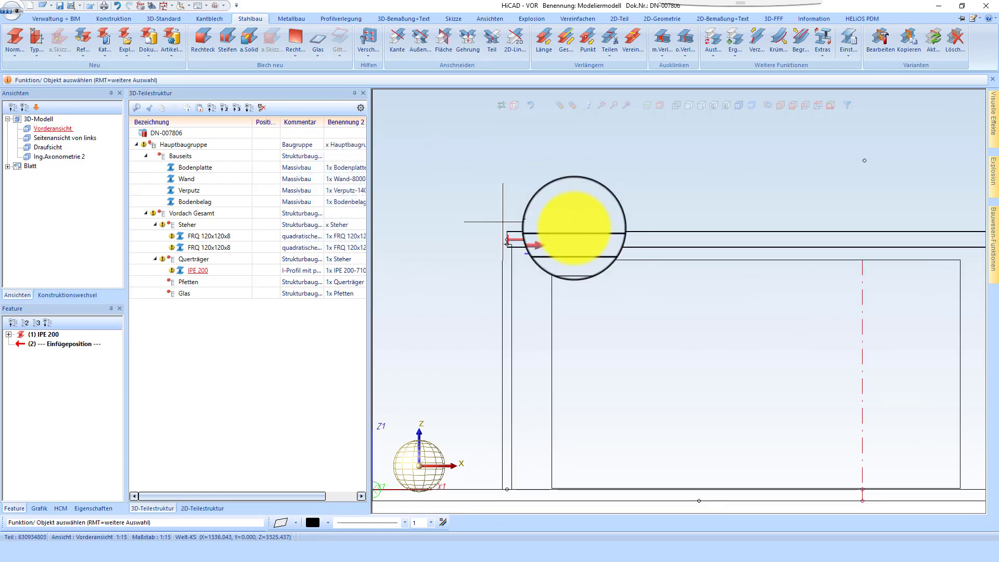
pyautogui.scroll(5, 437, 229)
pyautogui.click(458, 223)
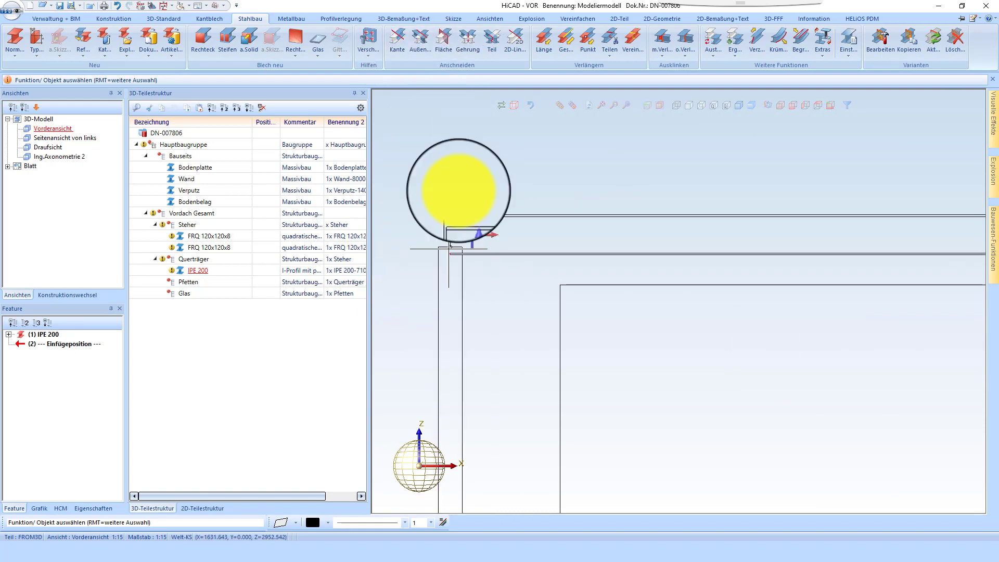
pyautogui.click(398, 37)
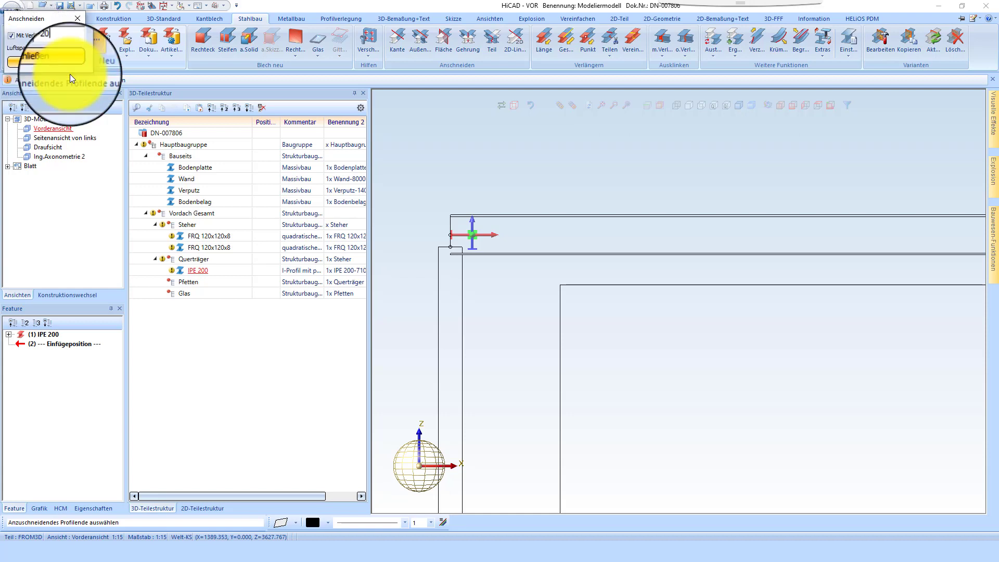
pyautogui.click(457, 217)
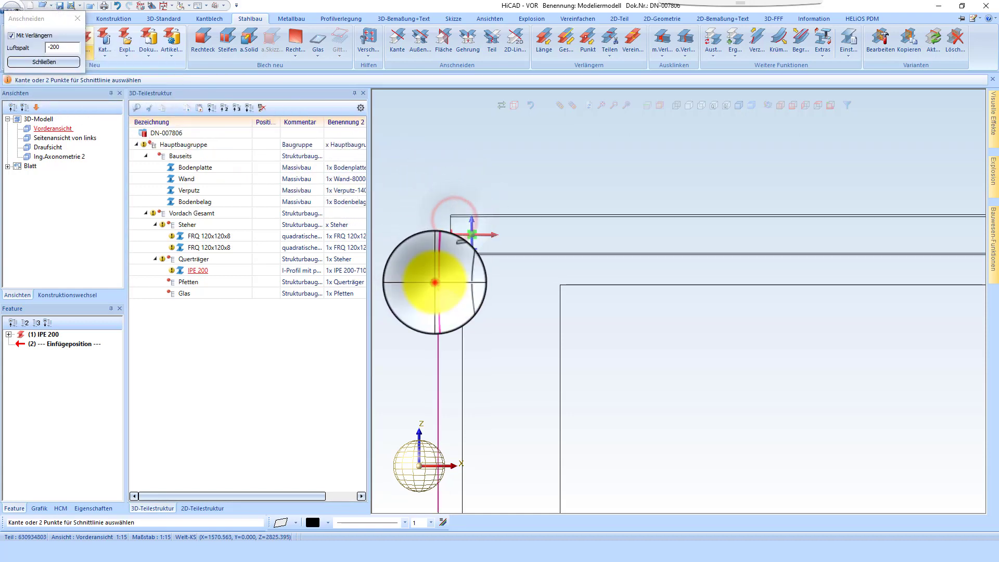
pyautogui.click(435, 283)
# Step: Cut the crossbeam's right end to the right column's outer edge with the same -200 Luftspalt
pyautogui.scroll(-8, 401, 223)
pyautogui.scroll(7, 615, 228)
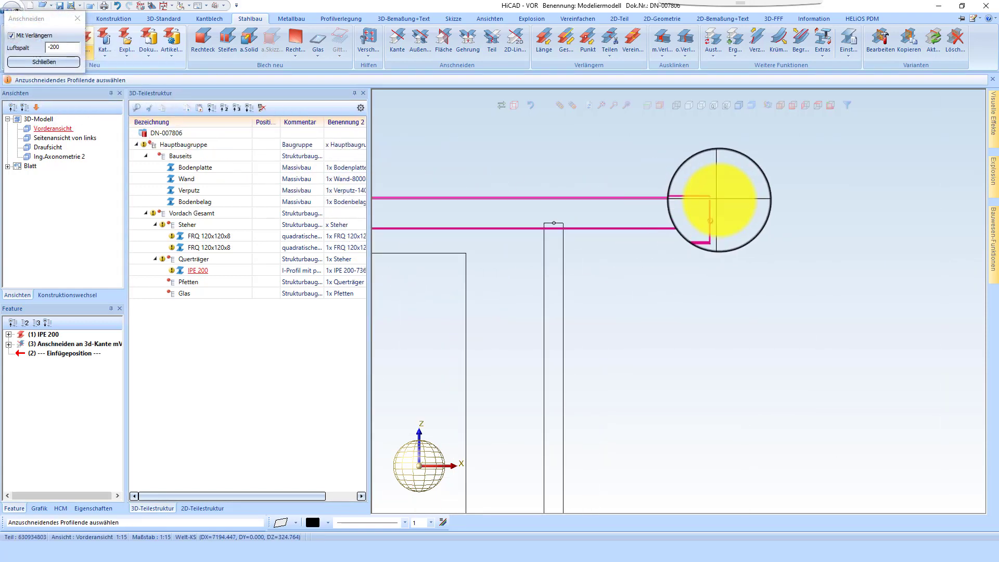
pyautogui.click(721, 203)
pyautogui.click(567, 262)
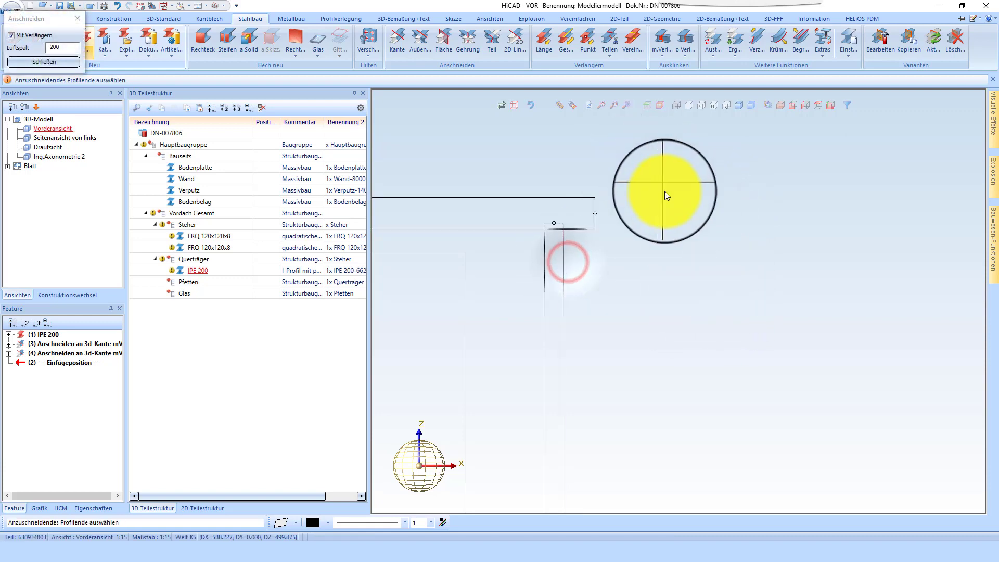
pyautogui.scroll(-3, 666, 191)
pyautogui.press('Escape')
# Step: Extend the left column's foot to the Bodenplatte's upper front edge using a Luftspalt of 10
pyautogui.scroll(-5, 660, 165)
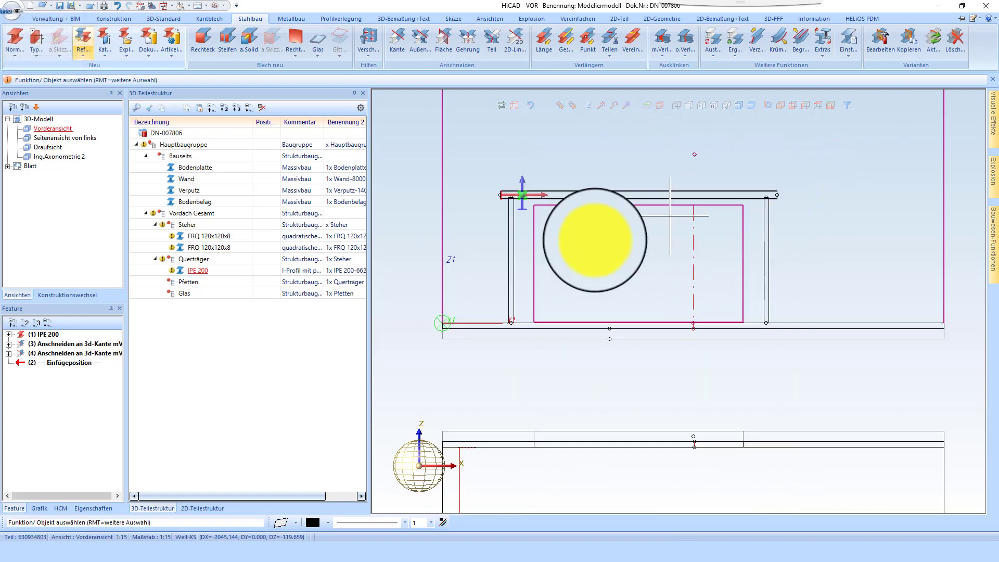
pyautogui.scroll(-5, 510, 229)
pyautogui.scroll(6, 746, 422)
pyautogui.scroll(2, 502, 260)
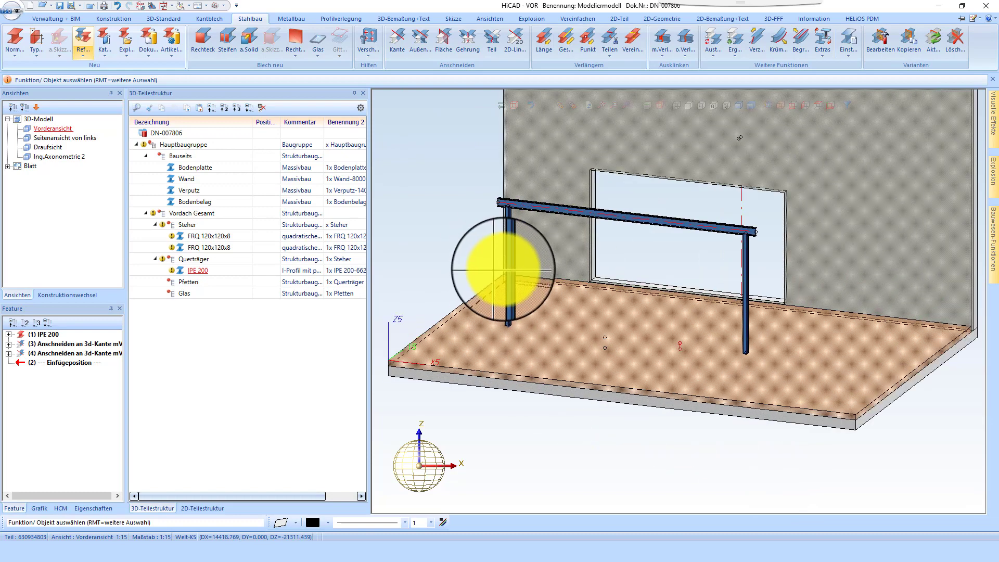
pyautogui.scroll(2, 520, 323)
pyautogui.scroll(3, 572, 338)
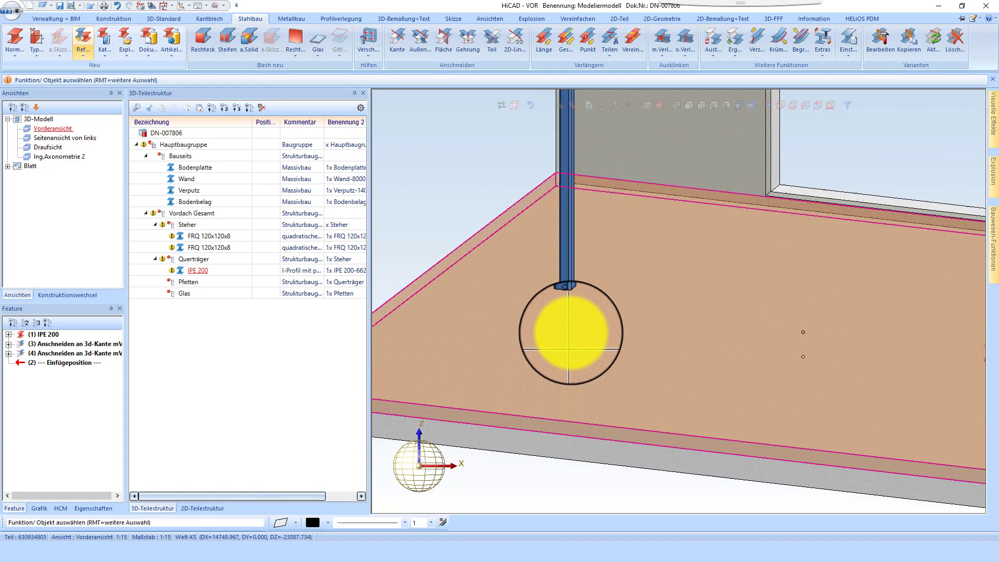
pyautogui.click(392, 32)
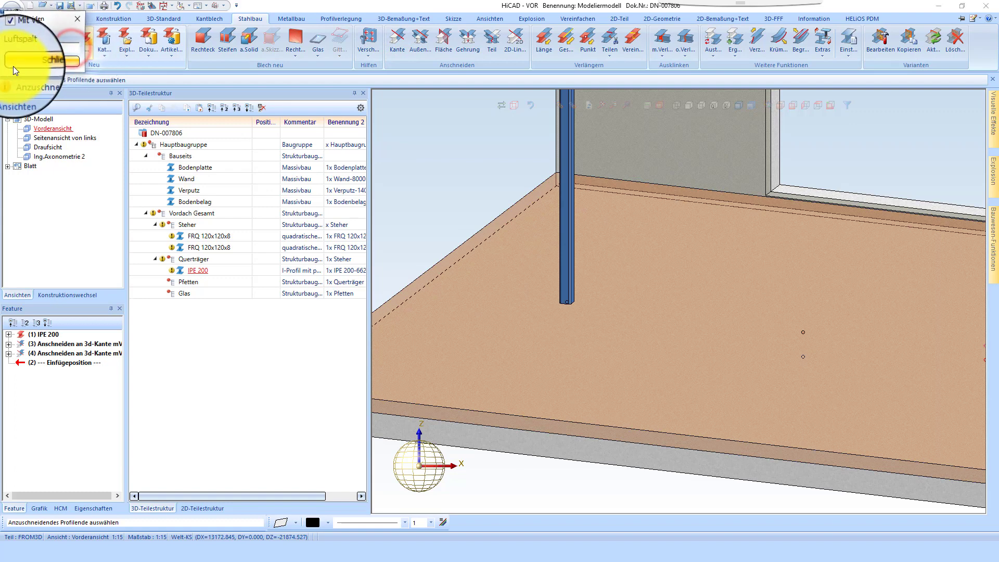
pyautogui.click(572, 296)
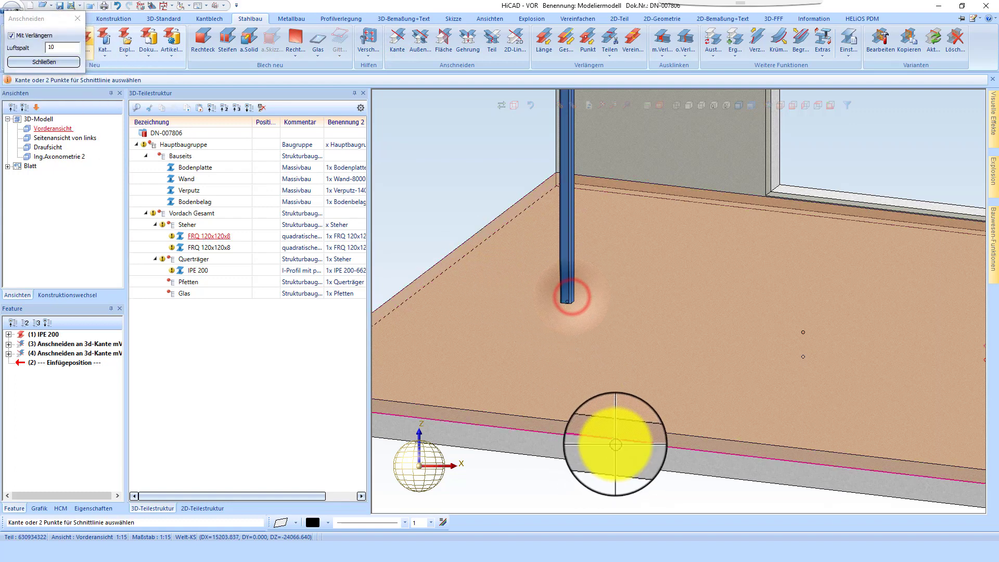
pyautogui.click(615, 444)
# Step: Extend the right column's foot to the same Bodenplatte edge with the 10 mm Luftspalt
pyautogui.scroll(-4, 501, 297)
pyautogui.scroll(5, 759, 312)
pyautogui.click(755, 292)
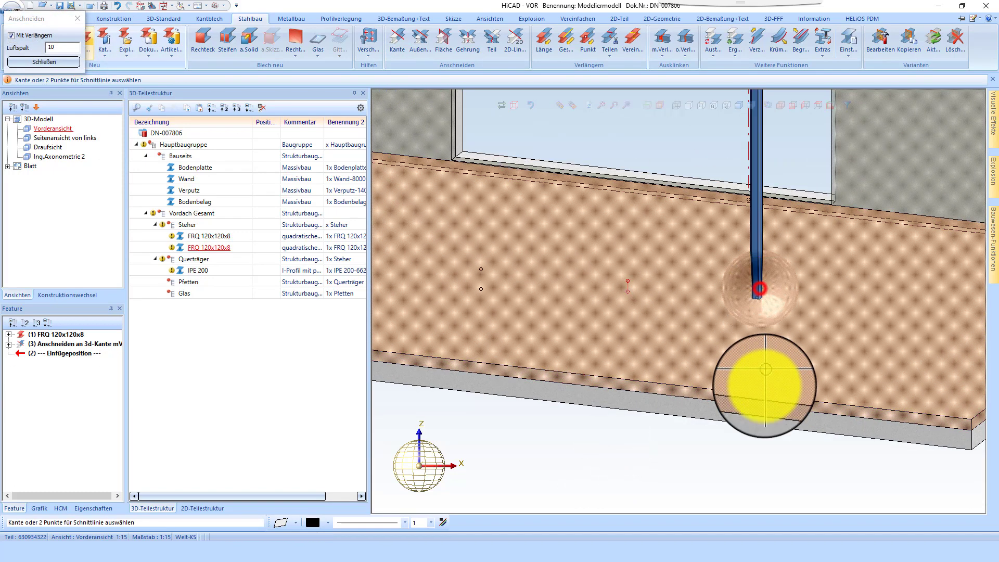
pyautogui.click(760, 405)
pyautogui.scroll(-4, 758, 345)
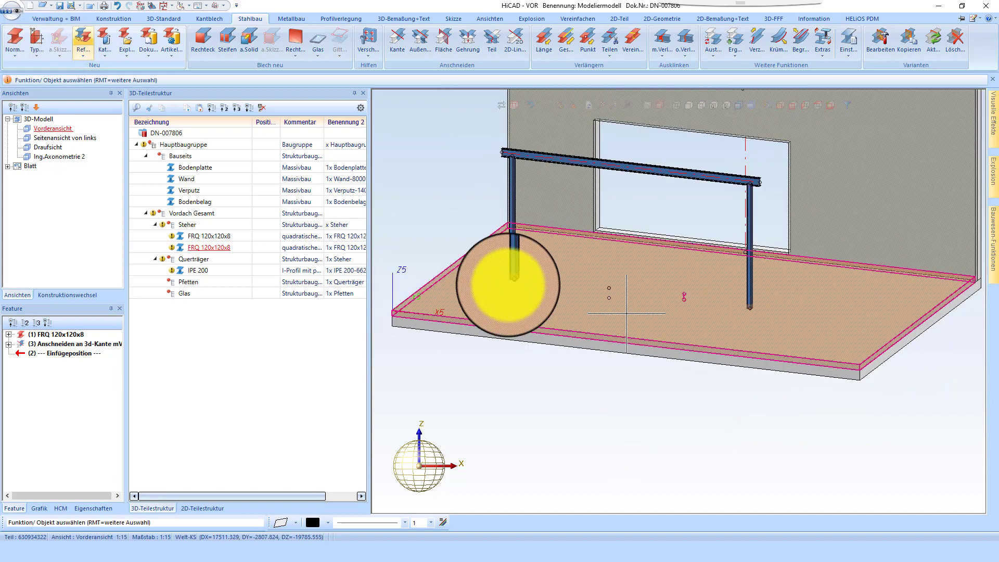
# Step: Begin an Endplatte (2102) at the left column's foot using Bl 15 sheet in S235JR
pyautogui.scroll(6, 502, 290)
pyautogui.scroll(-6, 586, 282)
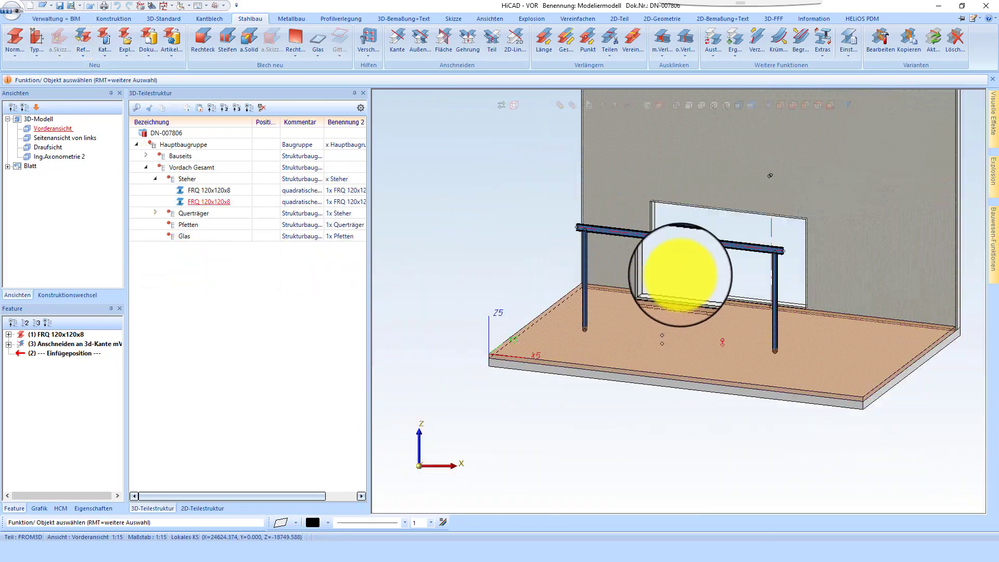
pyautogui.scroll(6, 624, 354)
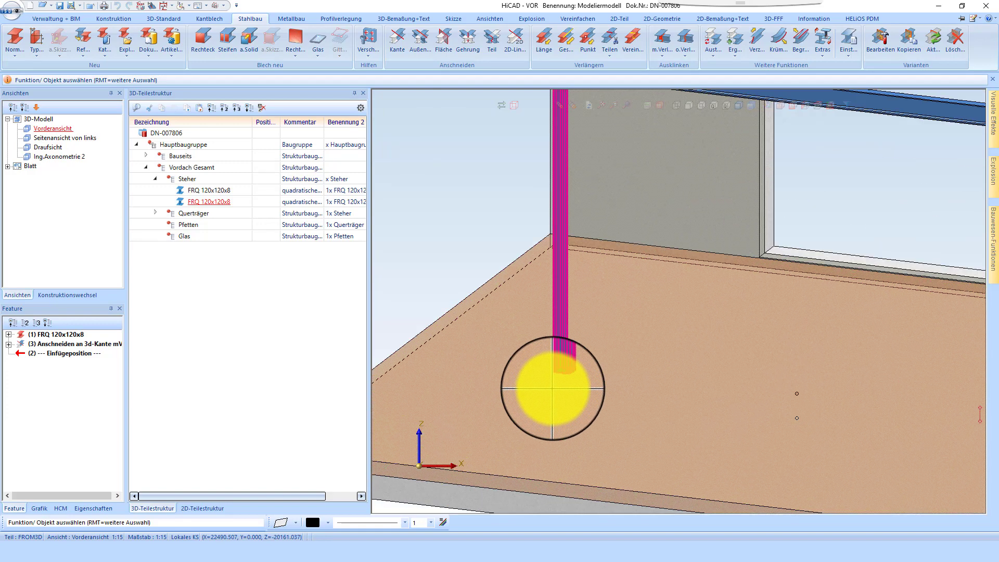
pyautogui.moveTo(967, 208)
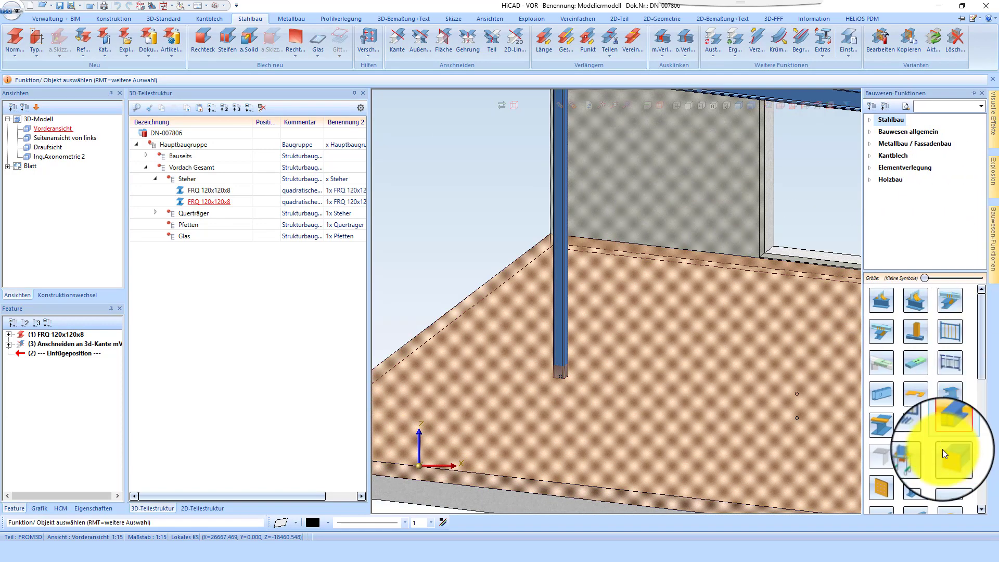
pyautogui.click(955, 464)
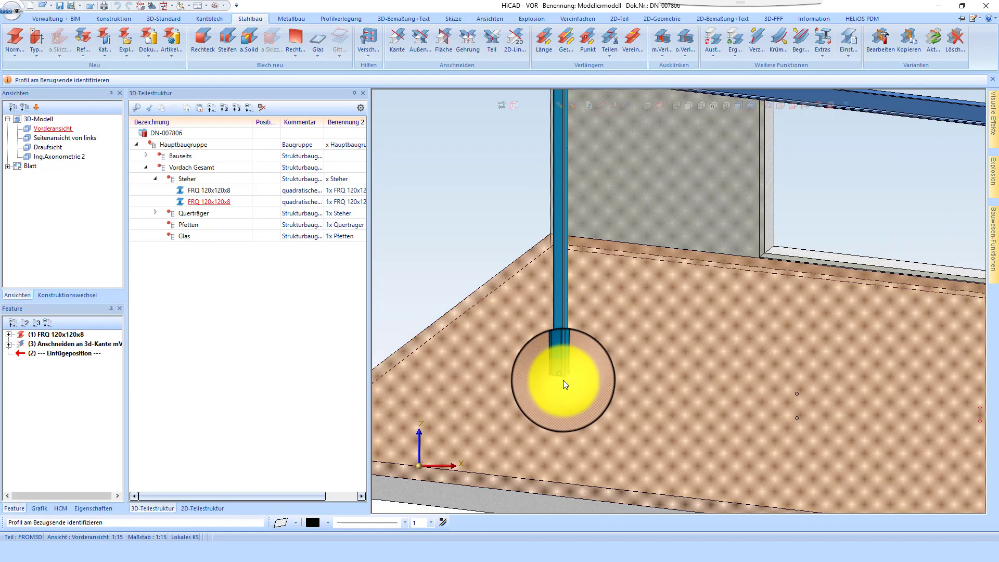
pyautogui.click(583, 382)
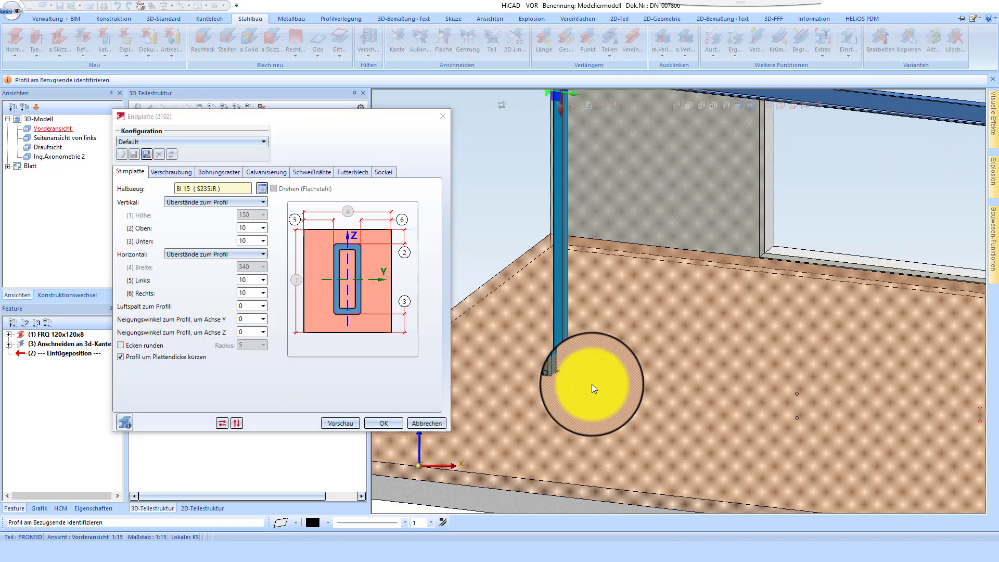
pyautogui.click(260, 201)
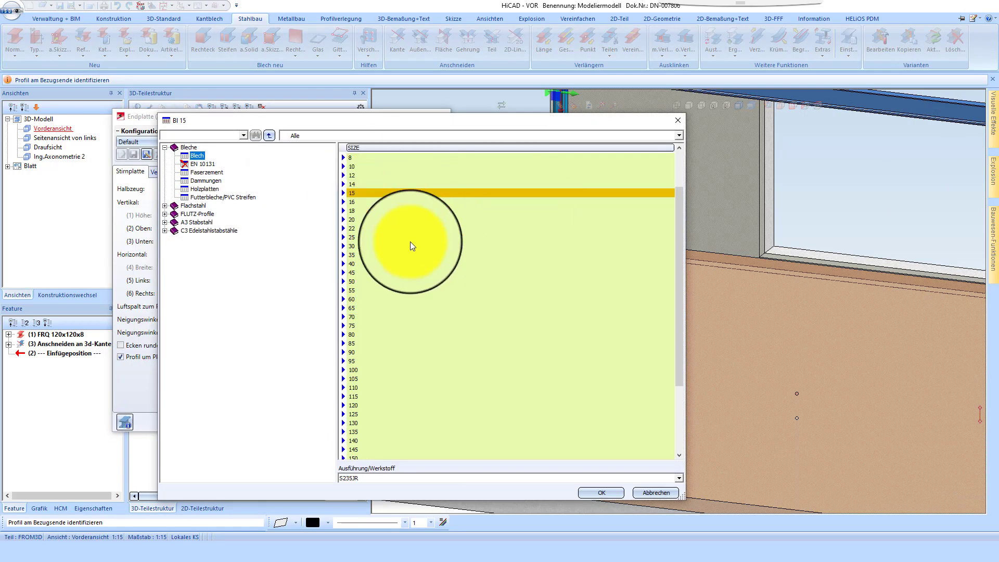
pyautogui.click(599, 492)
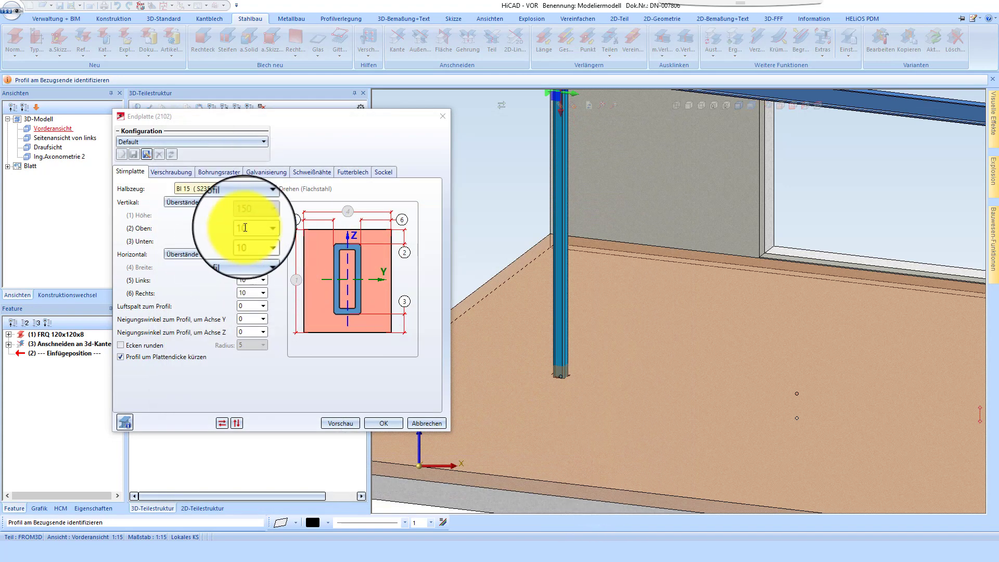
# Step: Size the end plate with Höhe and Breite both centred on the profile, each 250
pyautogui.click(214, 203)
pyautogui.click(201, 233)
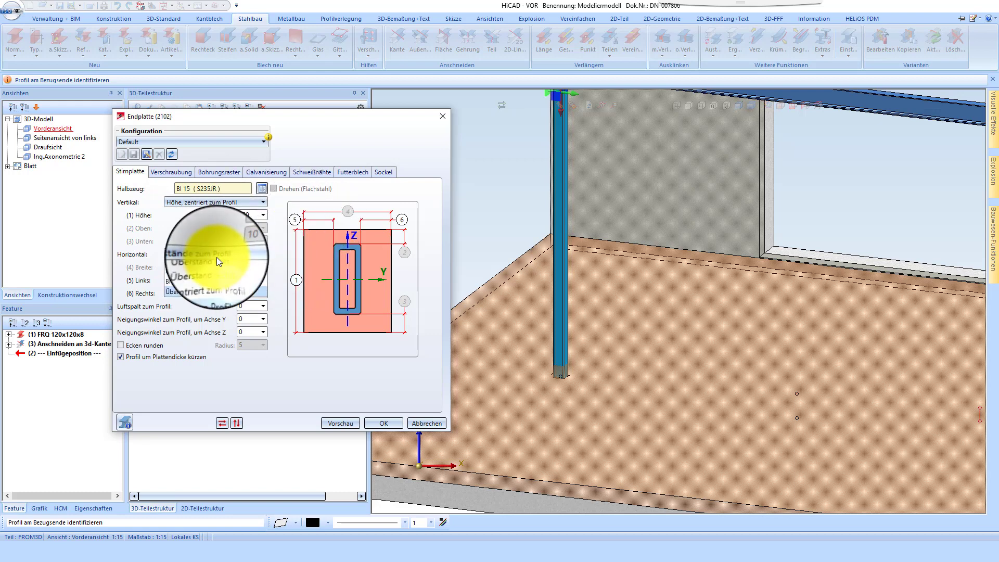
pyautogui.click(222, 254)
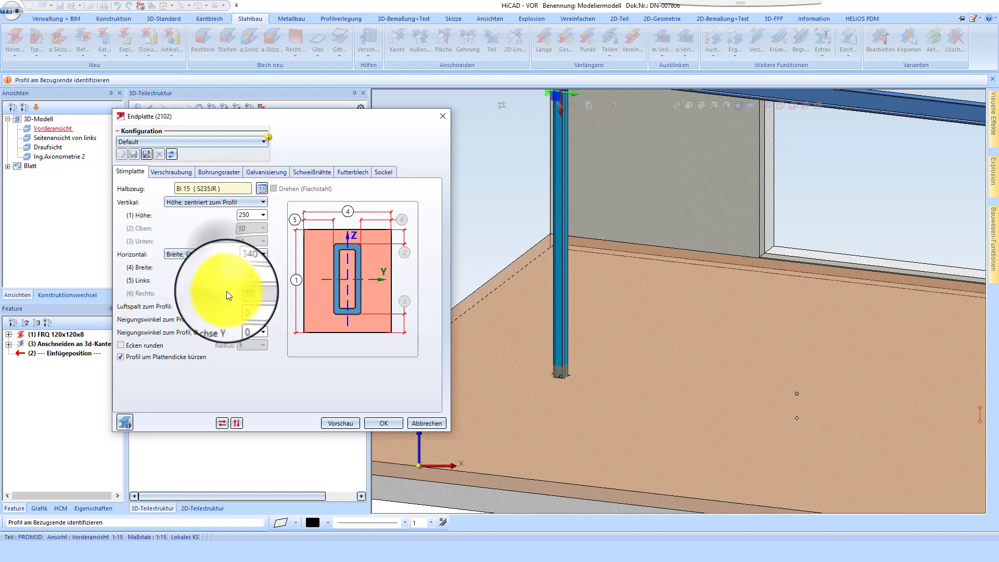
pyautogui.click(223, 288)
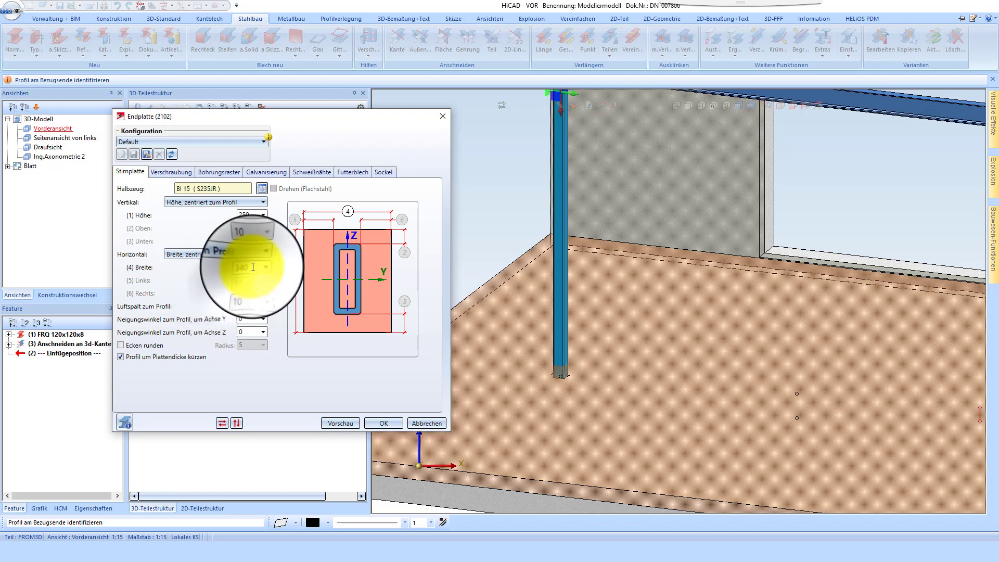
pyautogui.doubleClick(244, 267)
pyautogui.write('250')
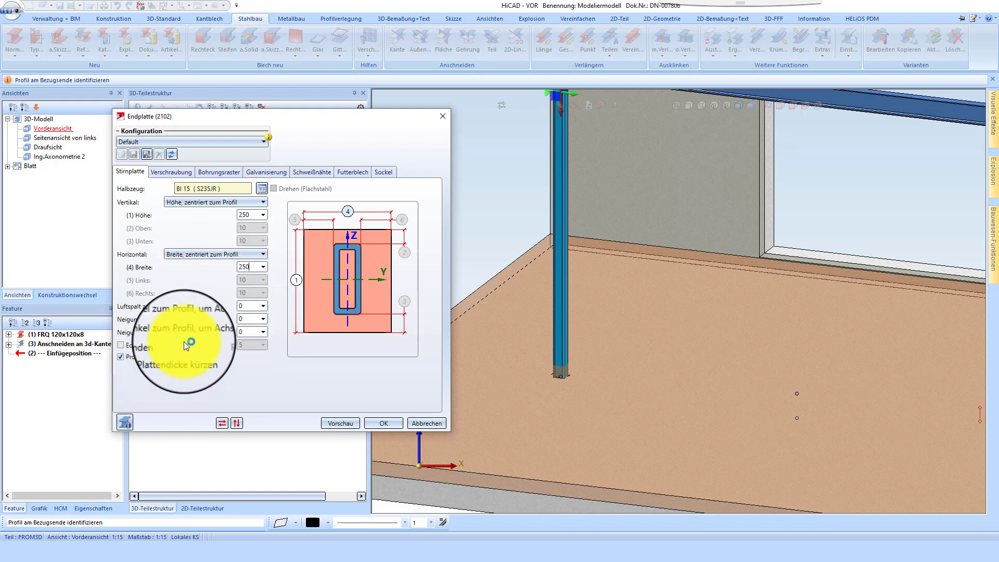
# Step: Choose the HILTI HST Durchsteckanker in size M12 for the end plate's bolting
pyautogui.click(167, 174)
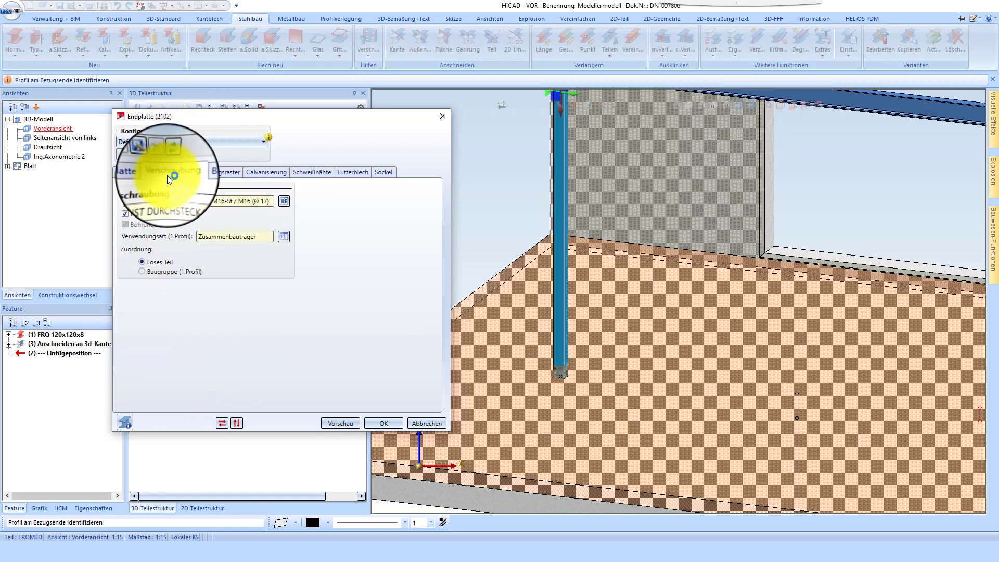
pyautogui.click(283, 202)
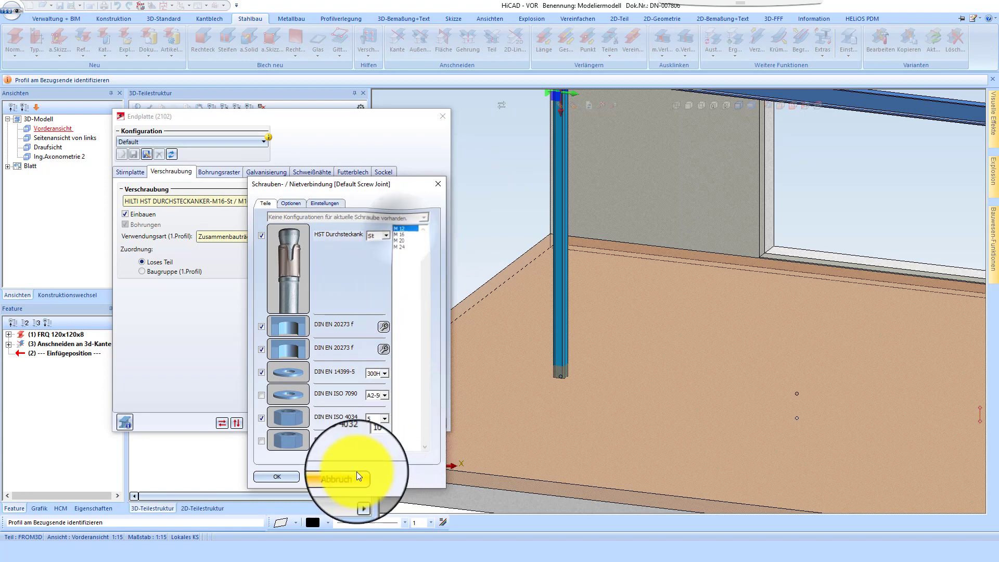
pyautogui.click(277, 476)
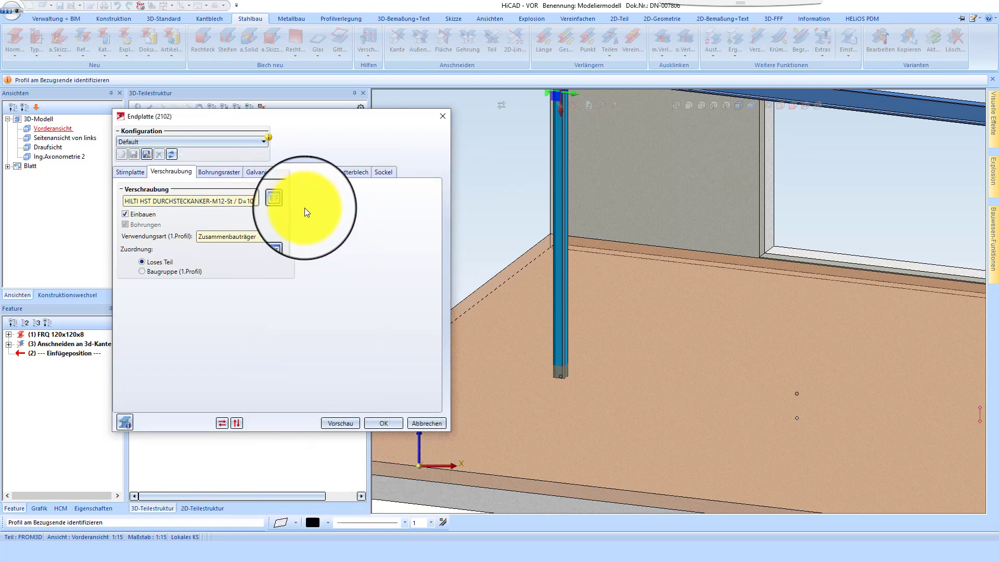
# Step: Set the hole pattern's Abstand links and rechts to 80 and its vertical bolt spacing to 160
pyautogui.click(226, 172)
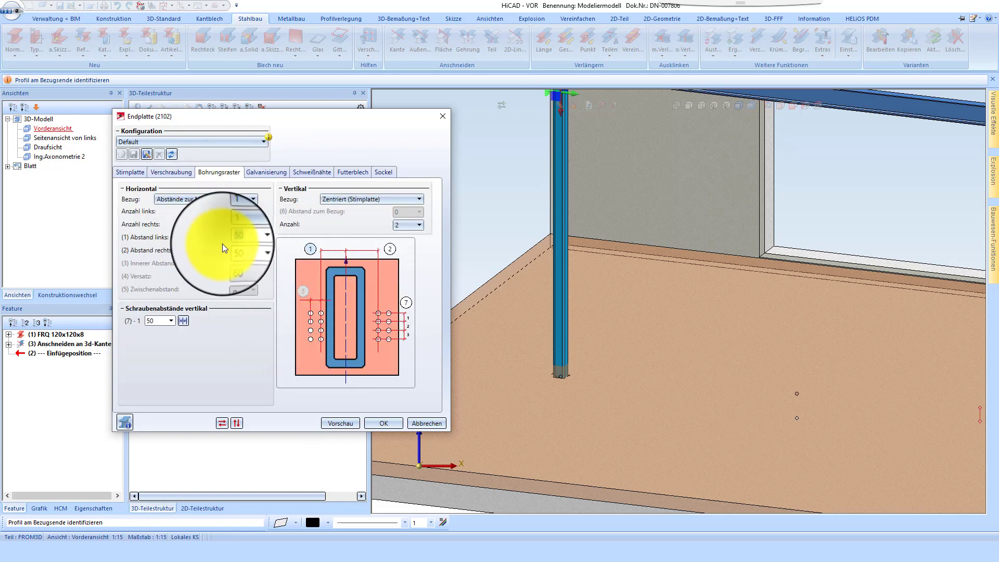
pyautogui.doubleClick(242, 237)
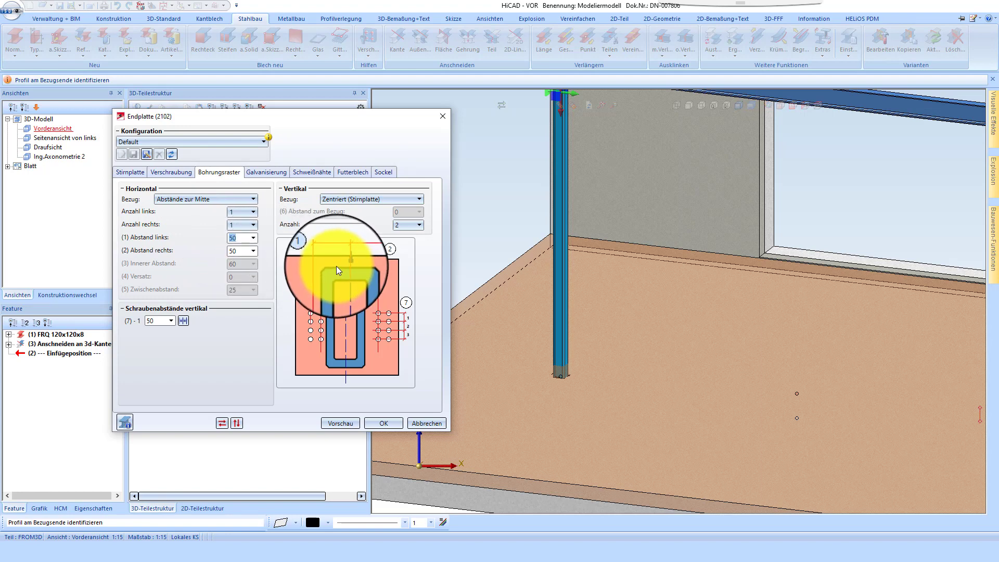
pyautogui.write('80')
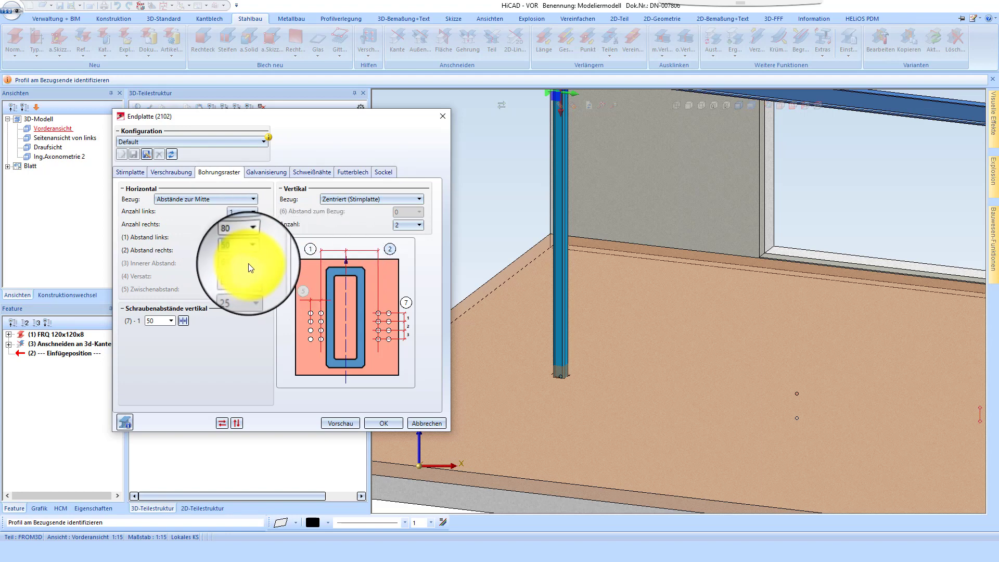
pyautogui.click(163, 322)
pyautogui.write('1')
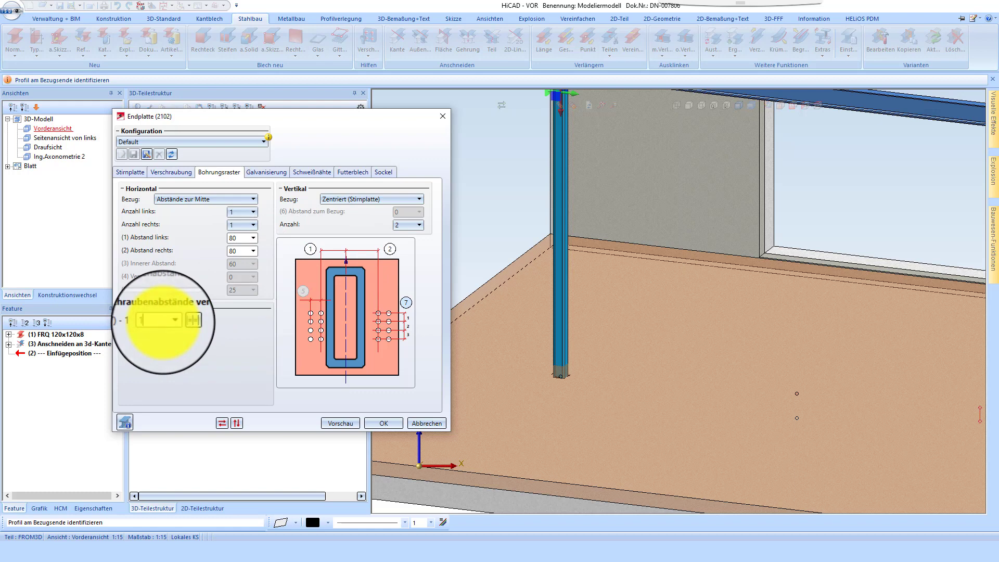
pyautogui.write('60')
# Step: Set the number of Futterbleche to 0, check the galvanising, weld and Sockel settings, and create the left column's end plate
pyautogui.click(270, 173)
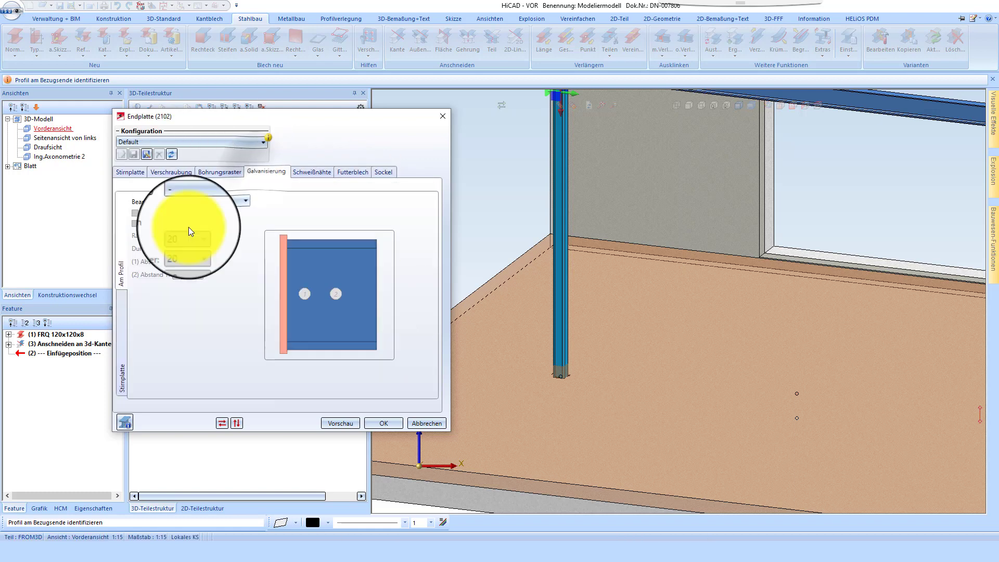
pyautogui.click(123, 360)
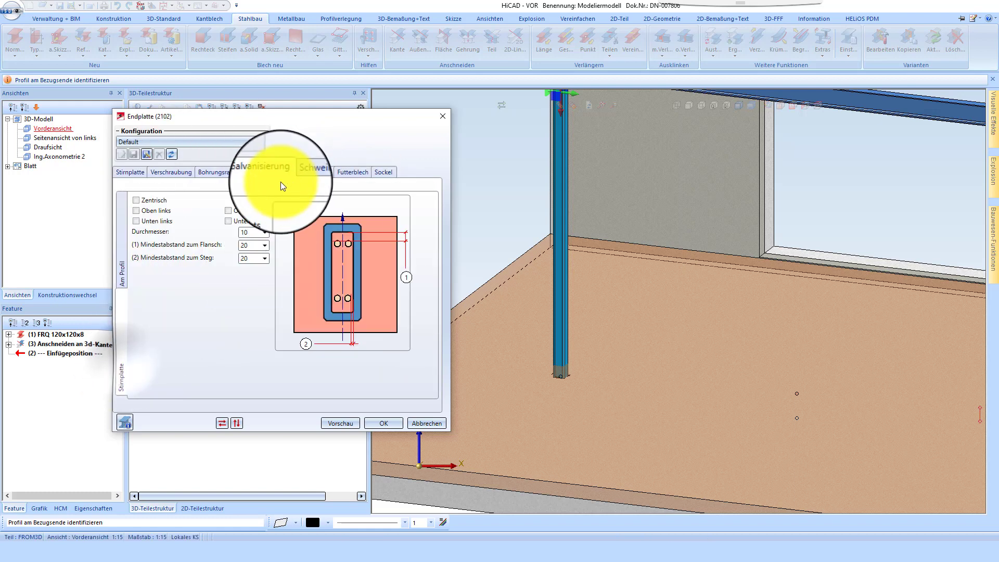
pyautogui.click(307, 171)
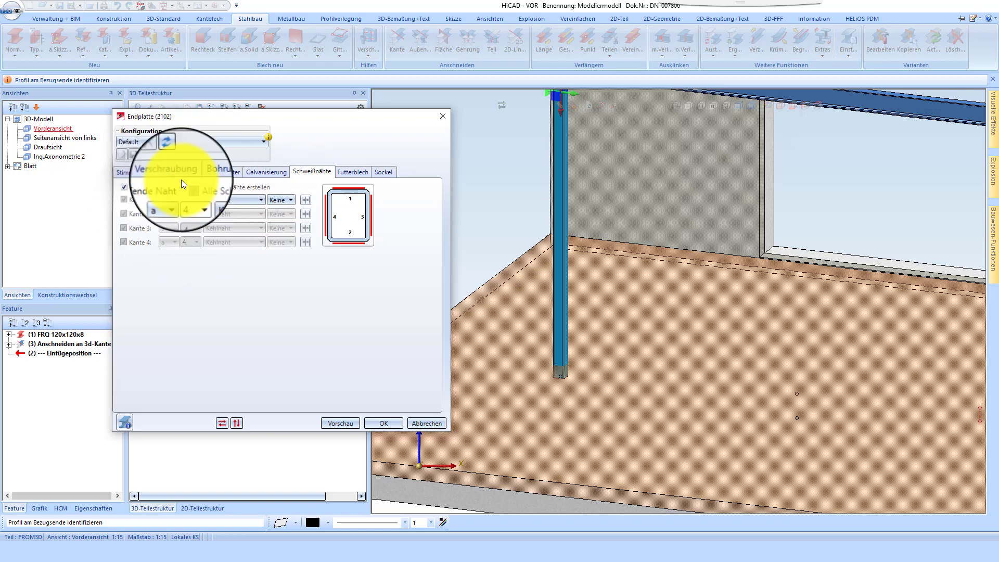
pyautogui.click(352, 172)
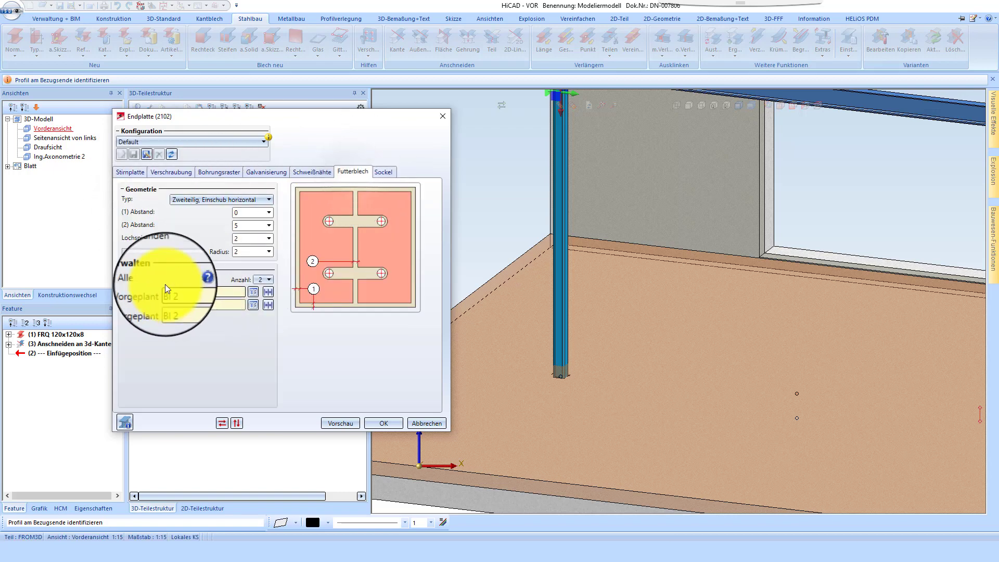
pyautogui.click(261, 276)
pyautogui.click(267, 289)
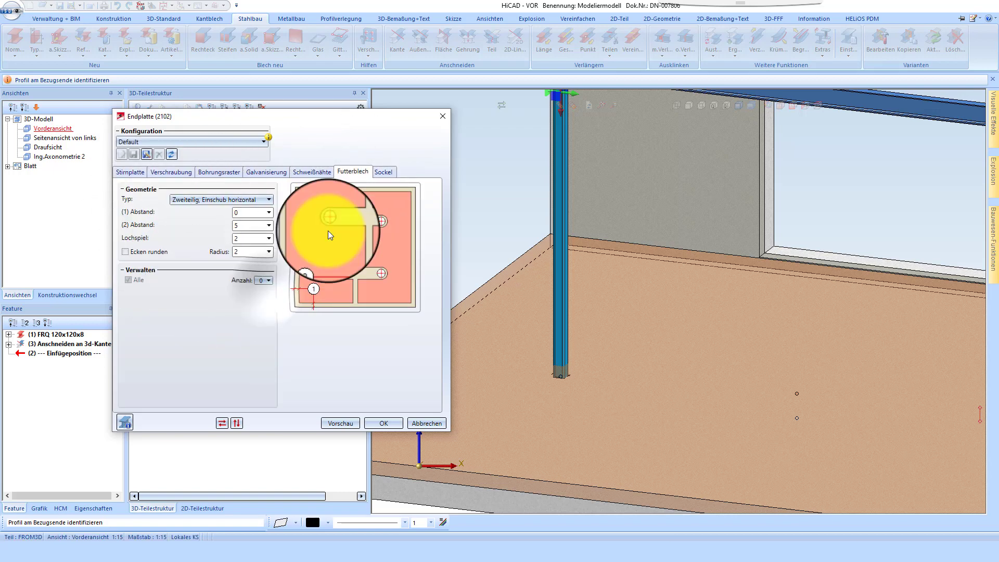
pyautogui.click(383, 172)
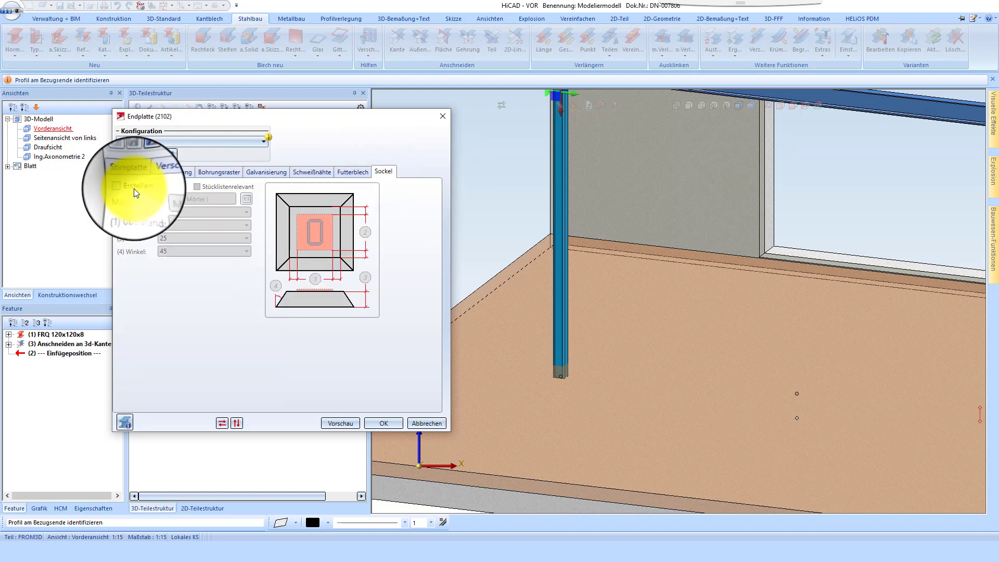
pyautogui.click(383, 422)
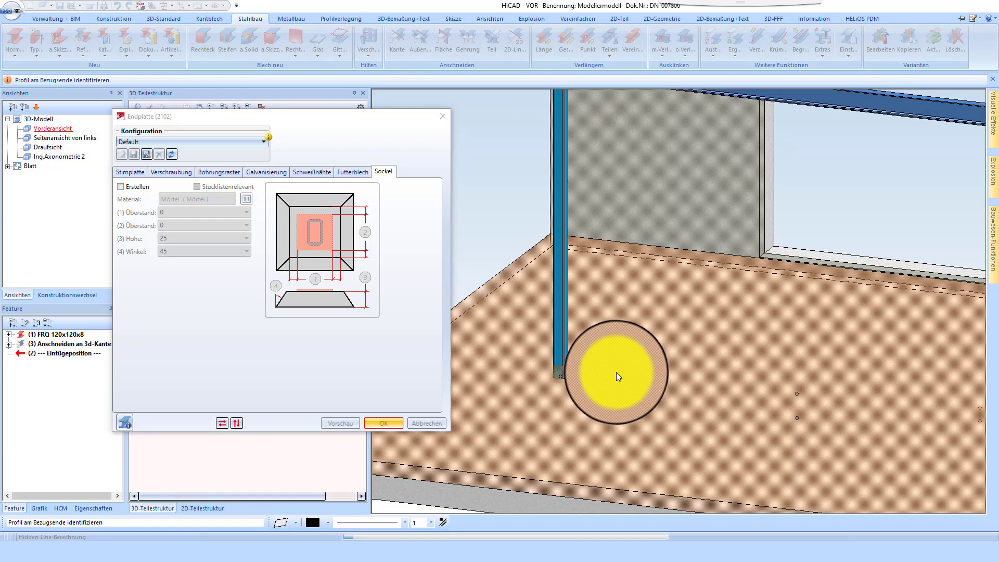
# Step: Add the same 250 x 250 end plate with Bl 15 sheet to the right column's foot
pyautogui.scroll(5, 616, 372)
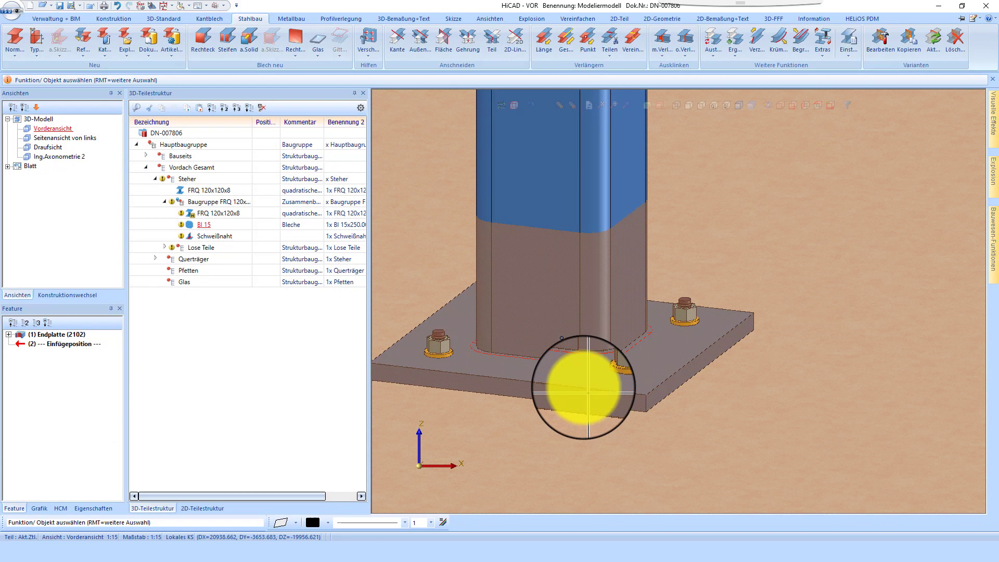
pyautogui.scroll(-1, 577, 393)
pyautogui.moveTo(426, 368); pyautogui.dragTo(532, 350, button='middle')
pyautogui.scroll(-5, 546, 342)
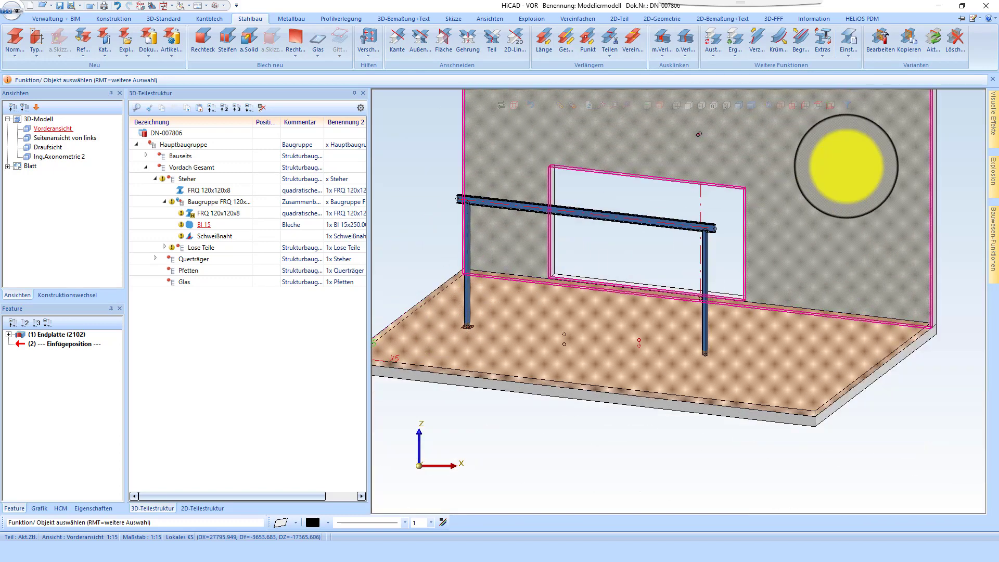
pyautogui.moveTo(996, 240)
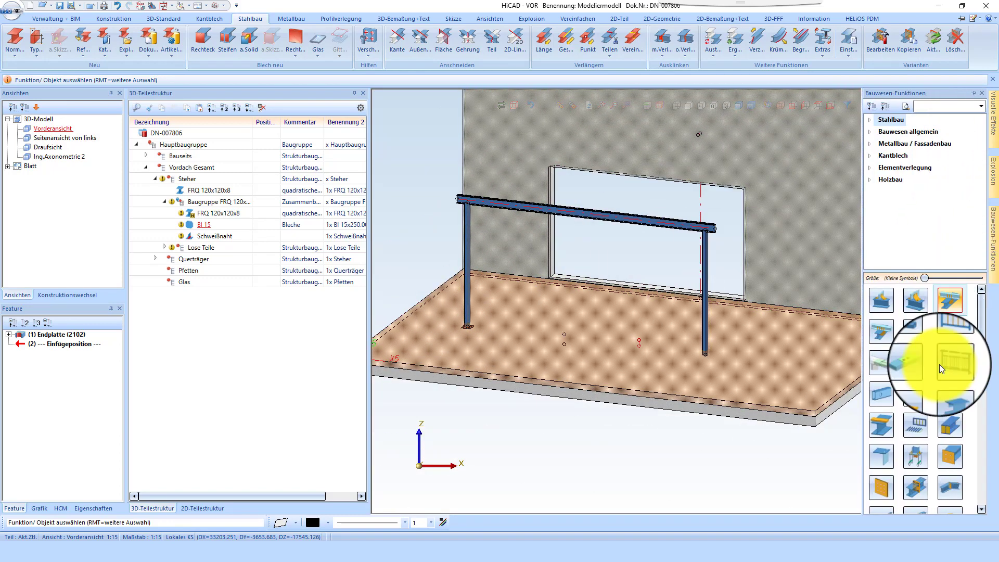
pyautogui.click(947, 456)
pyautogui.scroll(4, 676, 338)
pyautogui.click(676, 338)
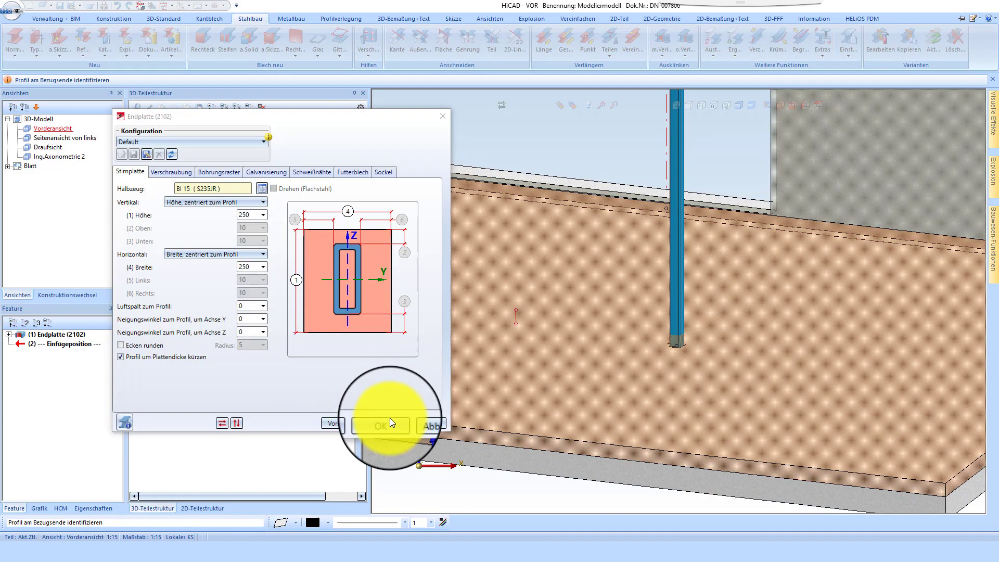
pyautogui.click(386, 422)
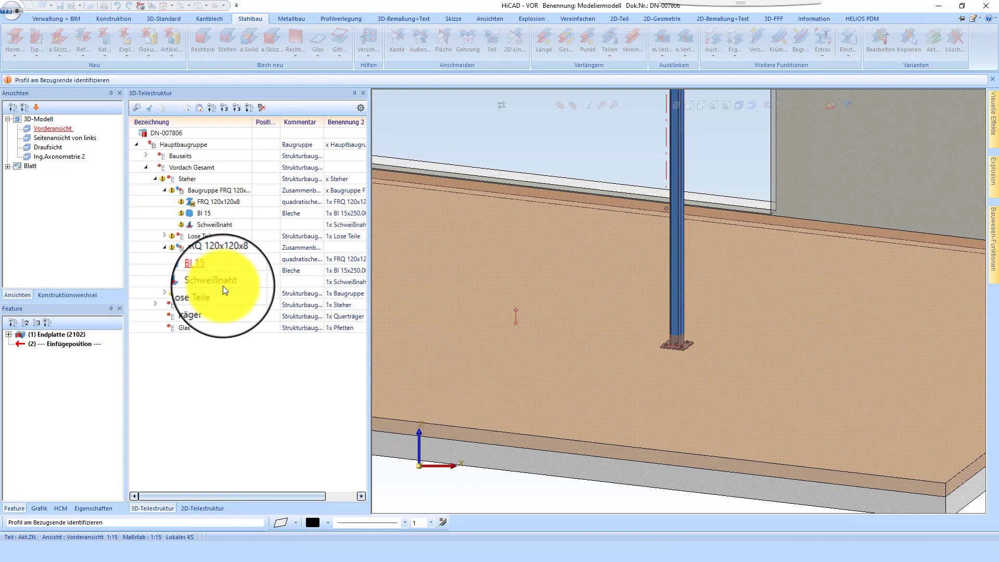
pyautogui.scroll(-2, 700, 364)
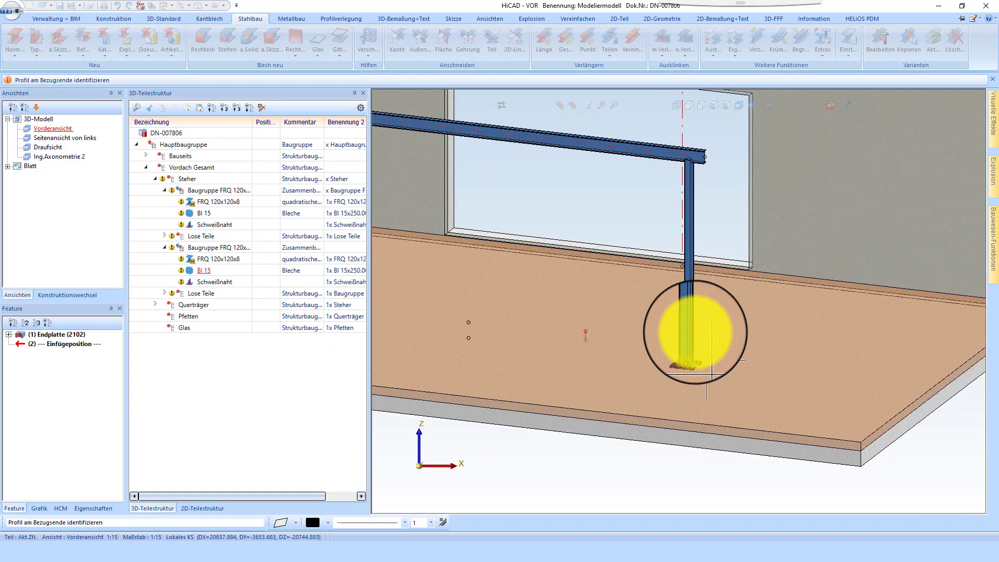
pyautogui.middleClick(701, 332)
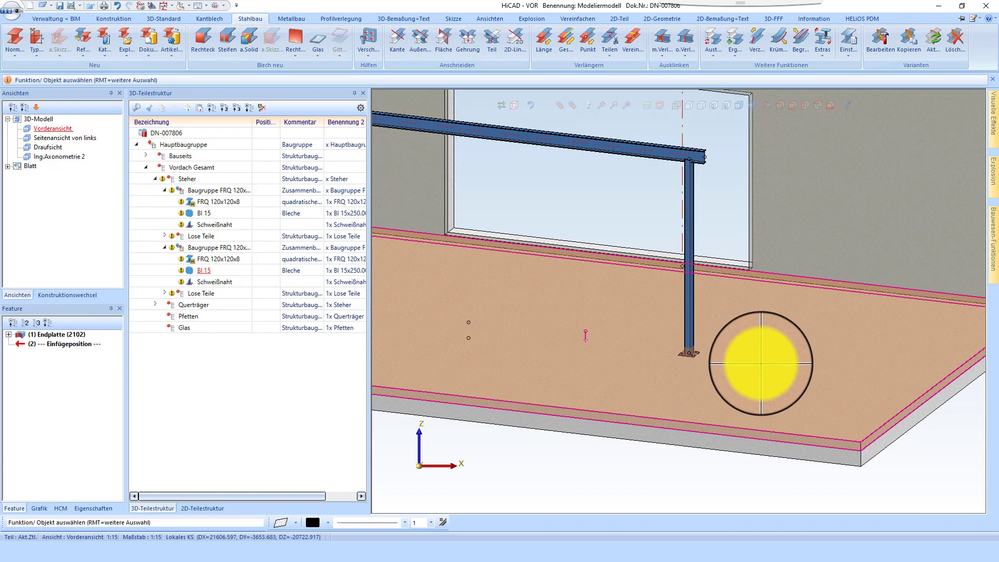
# Step: Start a Stirnplattenanschluss an Flansch (2230) joining the left column's top to the crossbeam's lower flange
pyautogui.scroll(-5, 676, 333)
pyautogui.scroll(10, 598, 239)
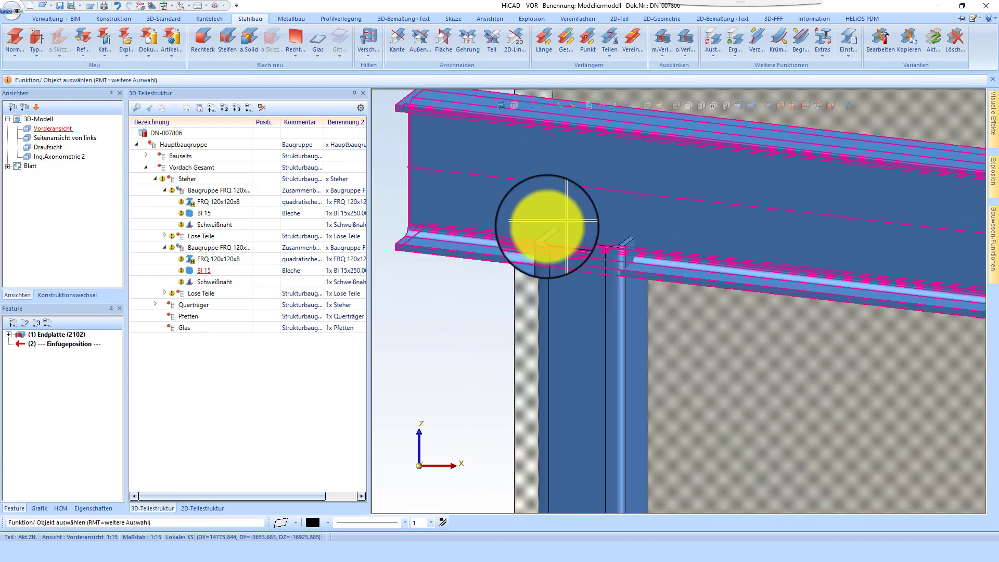
pyautogui.scroll(-3, 702, 271)
pyautogui.scroll(-1, 916, 234)
pyautogui.click(994, 255)
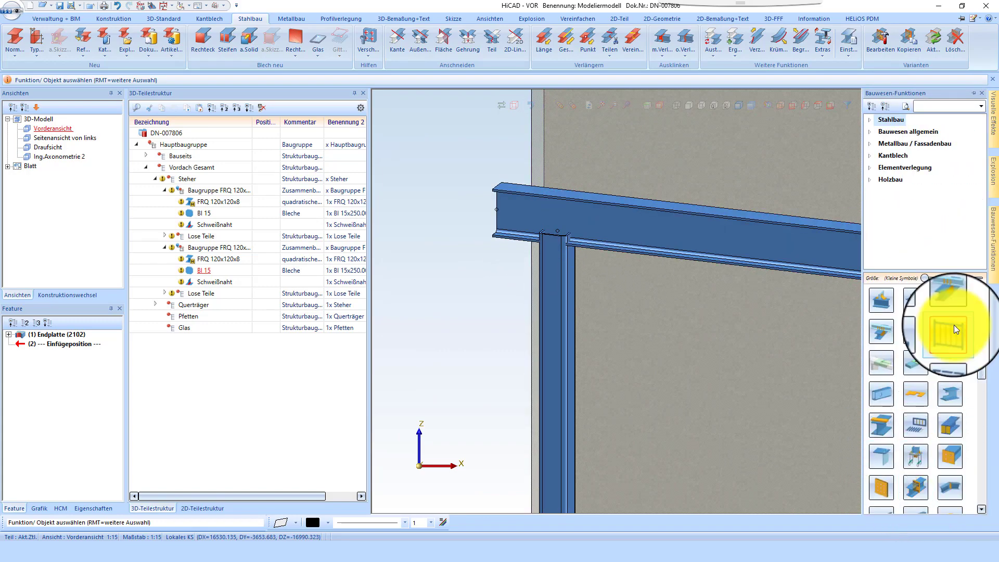
pyautogui.scroll(-3, 917, 394)
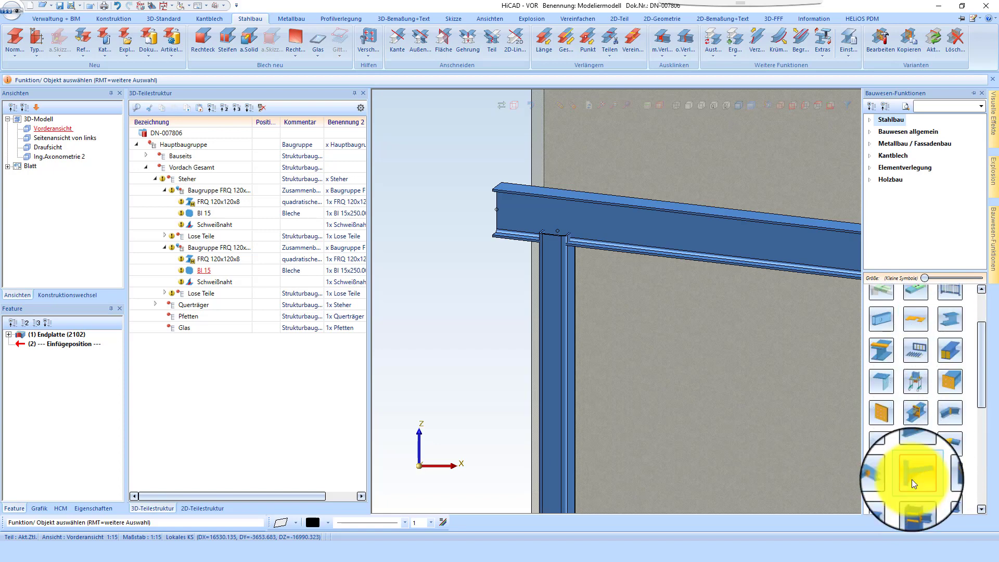
pyautogui.click(909, 479)
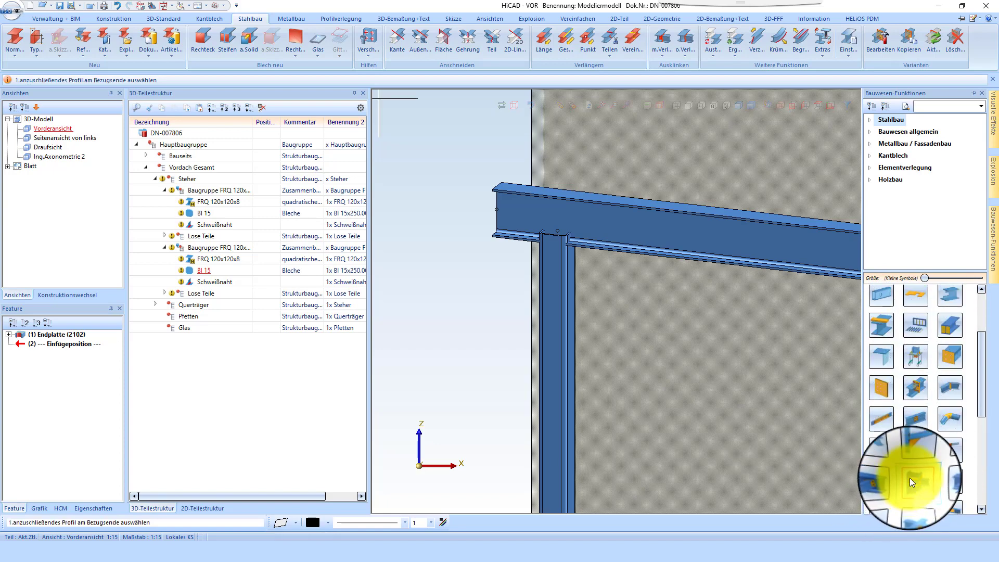
pyautogui.click(557, 276)
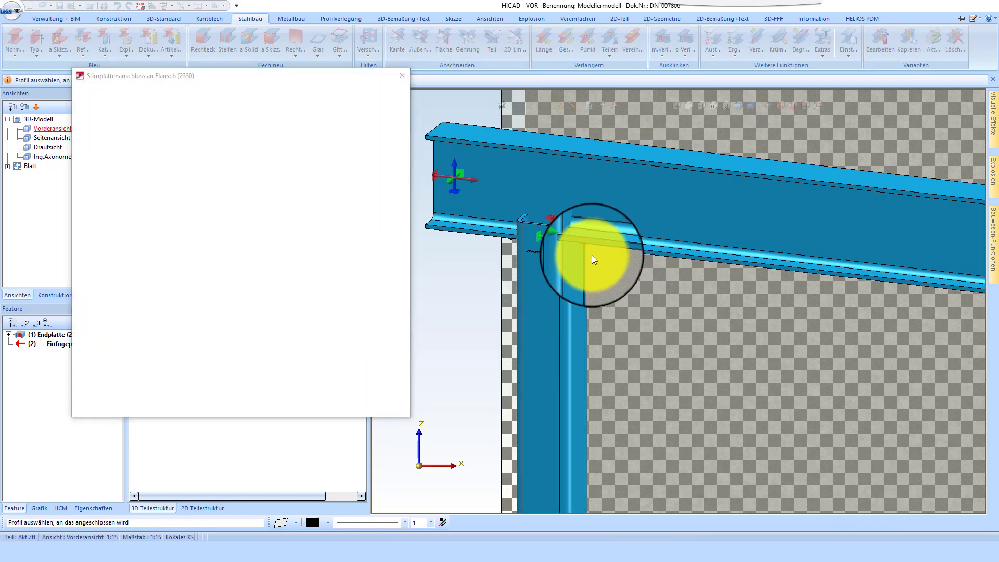
# Step: Select the horizontal beam as the profile to connect to and turn off corner rounding for the end plate
pyautogui.click(571, 209)
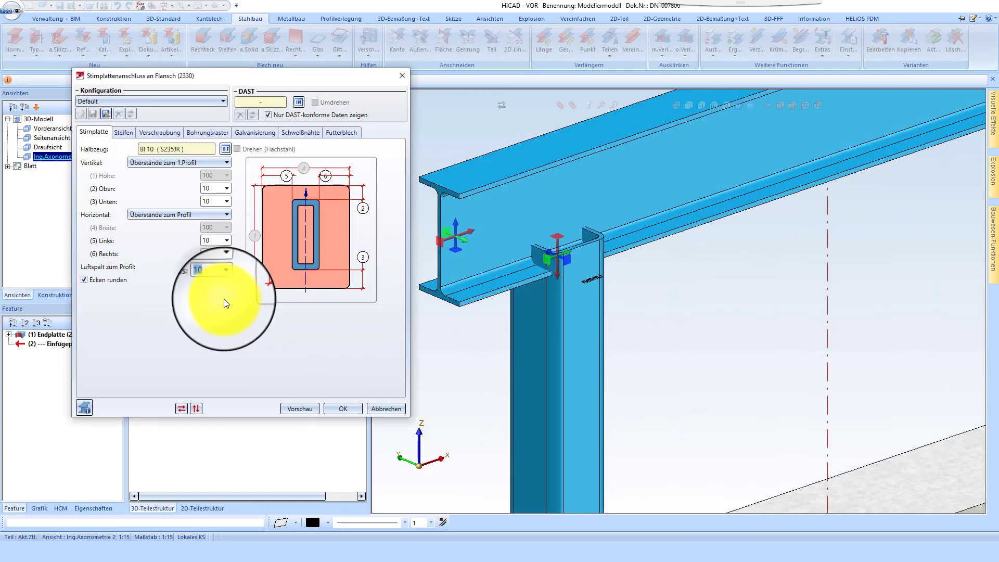
pyautogui.click(113, 280)
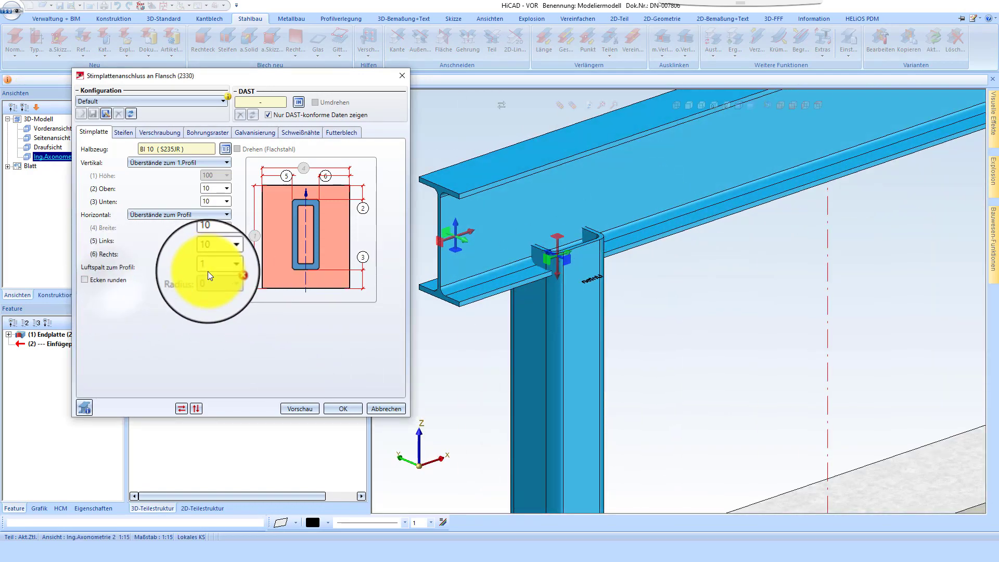
pyautogui.click(119, 281)
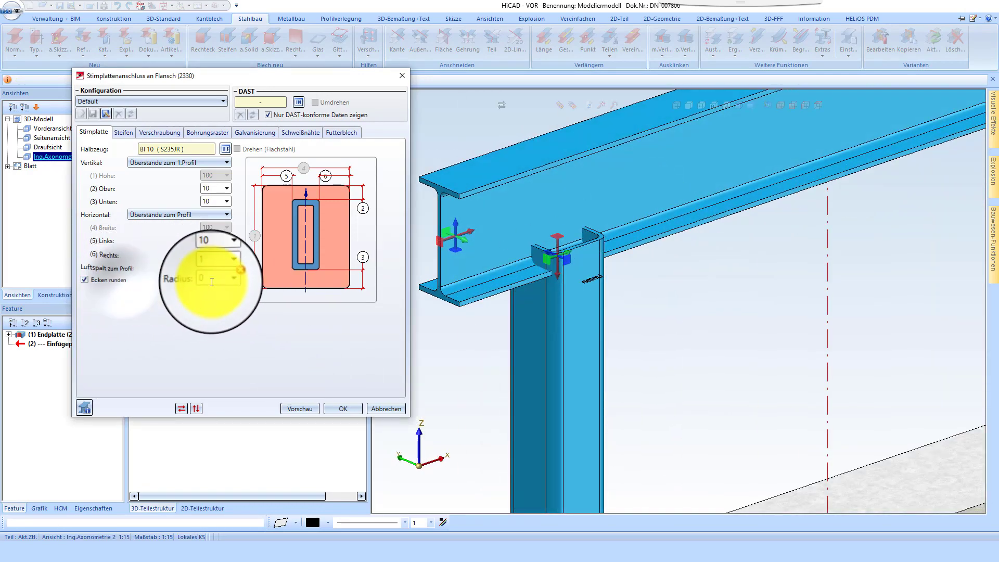
pyautogui.click(84, 279)
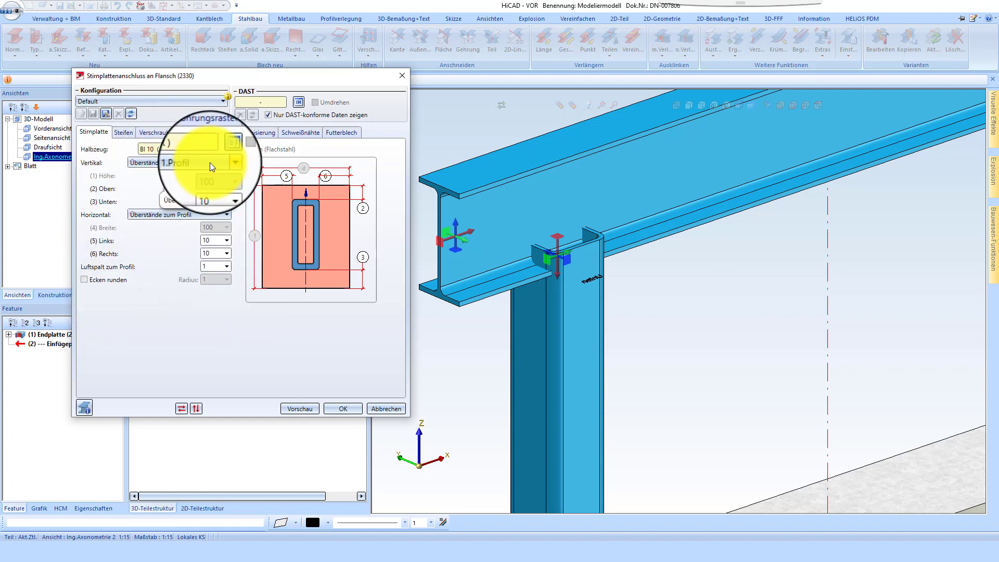
# Step: Set the end plate's overhangs to 0 above and below the profile and 80 on its left and right
pyautogui.click(570, 264)
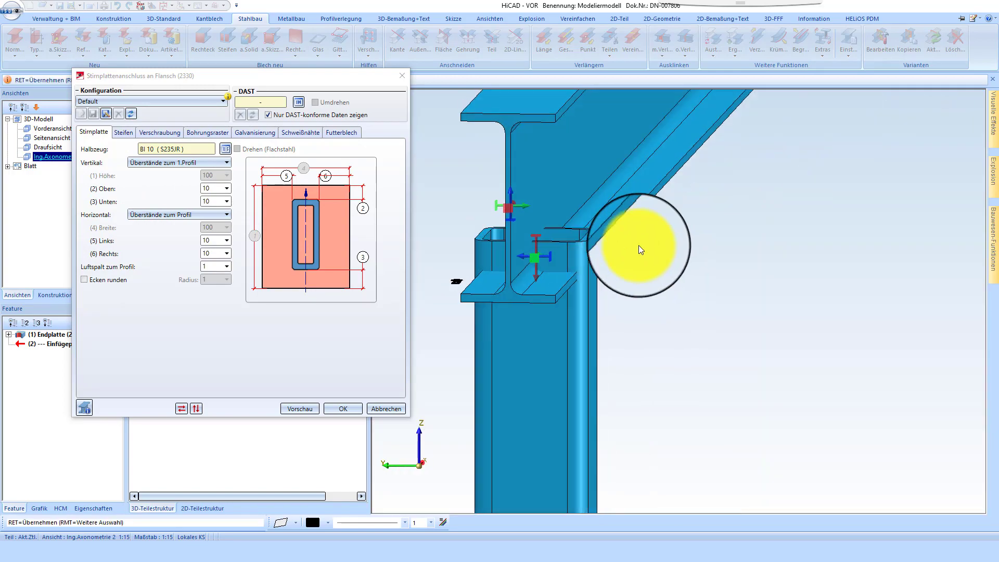
pyautogui.moveTo(641, 243); pyautogui.dragTo(618, 254, button='middle')
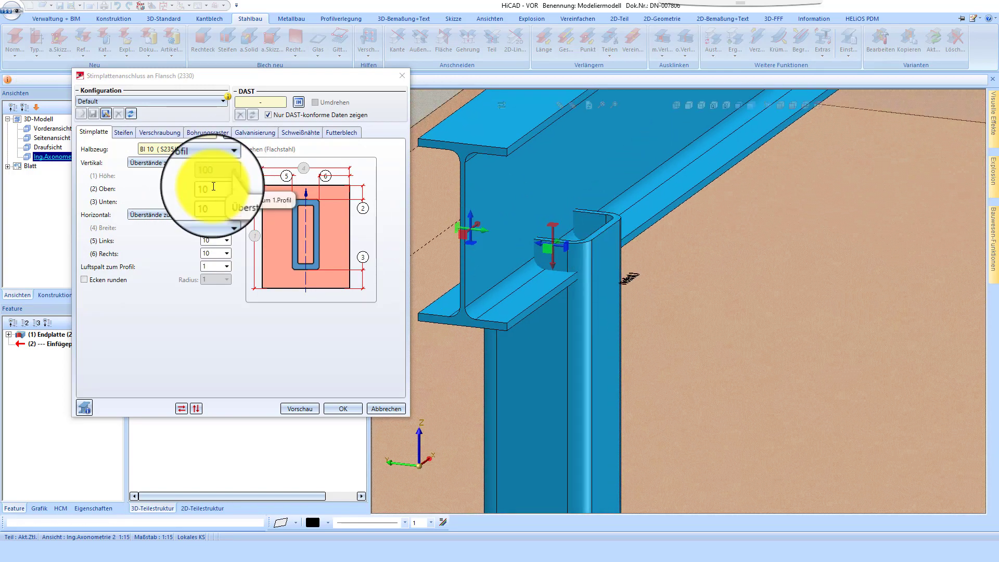
pyautogui.moveTo(577, 286); pyautogui.dragTo(544, 312, button='middle')
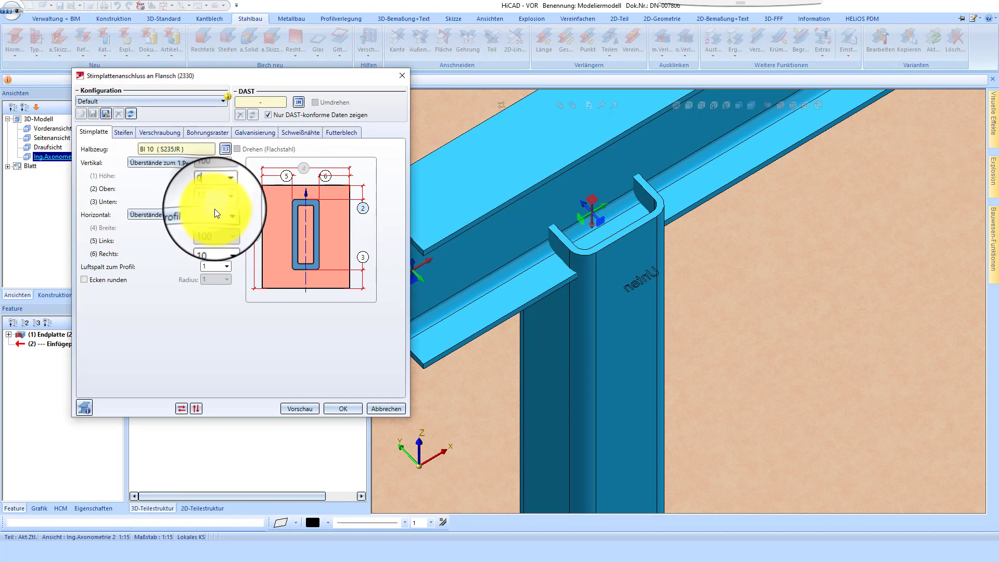
pyautogui.doubleClick(221, 241)
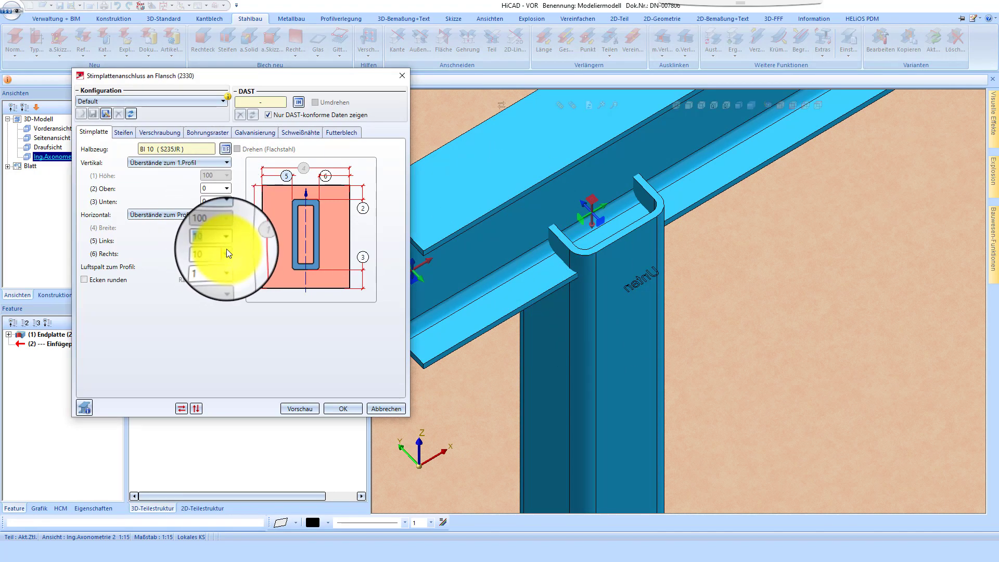
pyautogui.middleClick(447, 260)
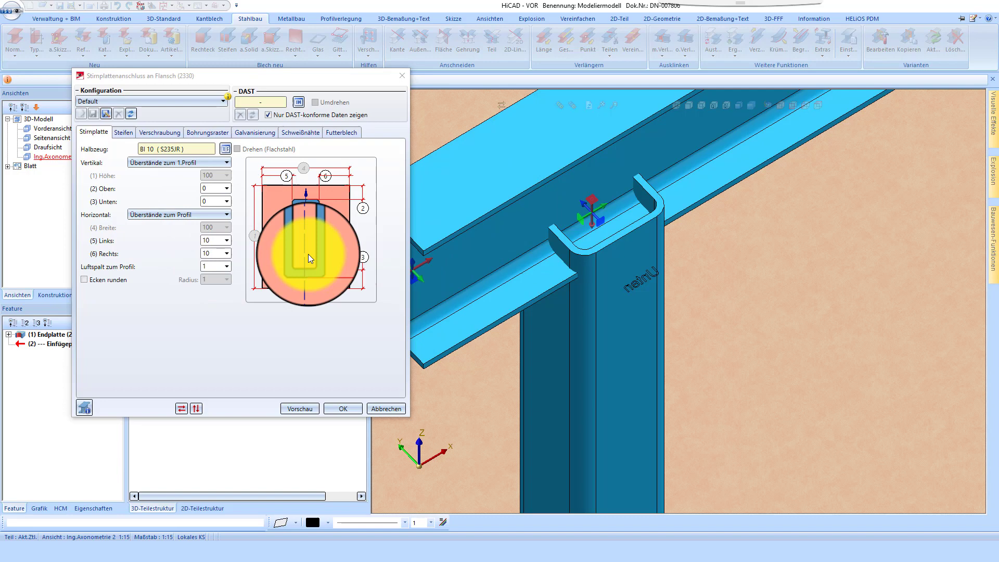
pyautogui.click(211, 241)
pyautogui.moveTo(220, 242); pyautogui.dragTo(173, 242)
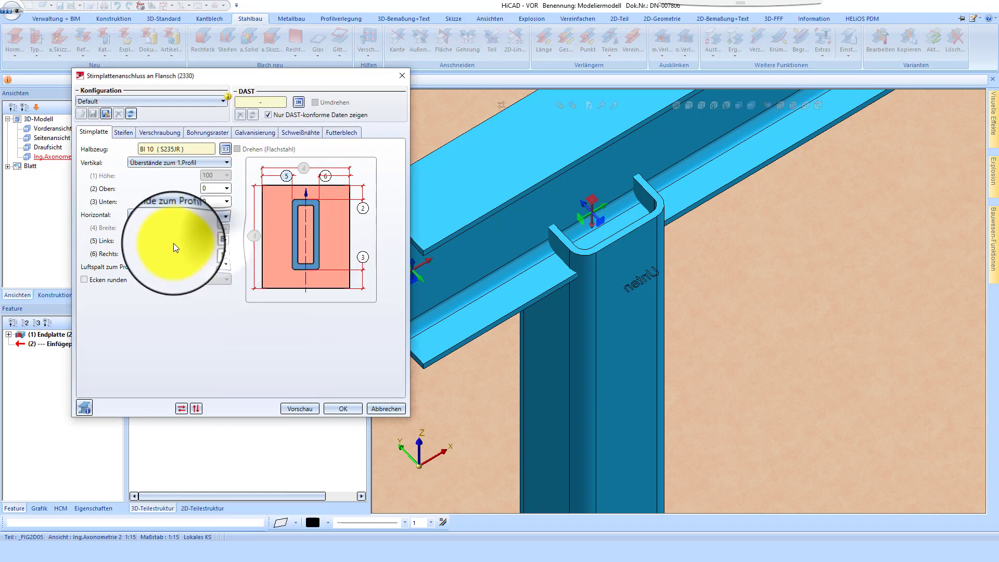
pyautogui.write('80')
pyautogui.doubleClick(213, 255)
pyautogui.write('80')
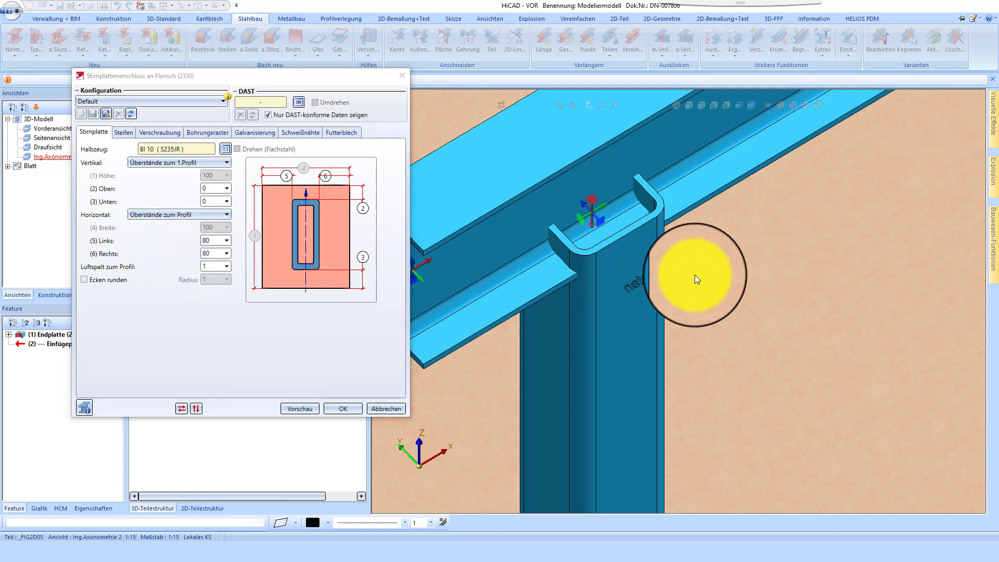
# Step: Turn off creation of the first, middle and second stiffeners for the end plate connection
pyautogui.click(124, 133)
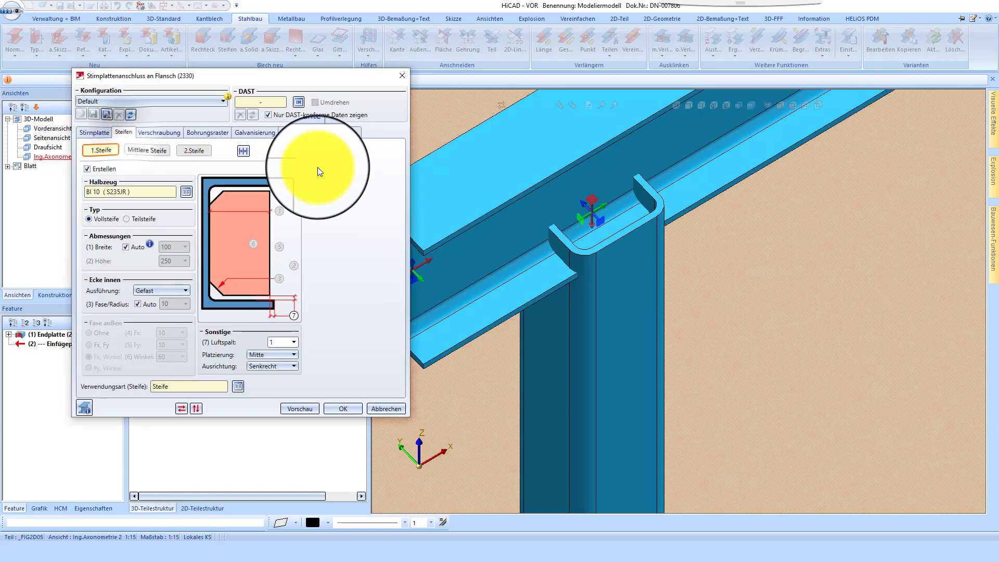
pyautogui.click(147, 152)
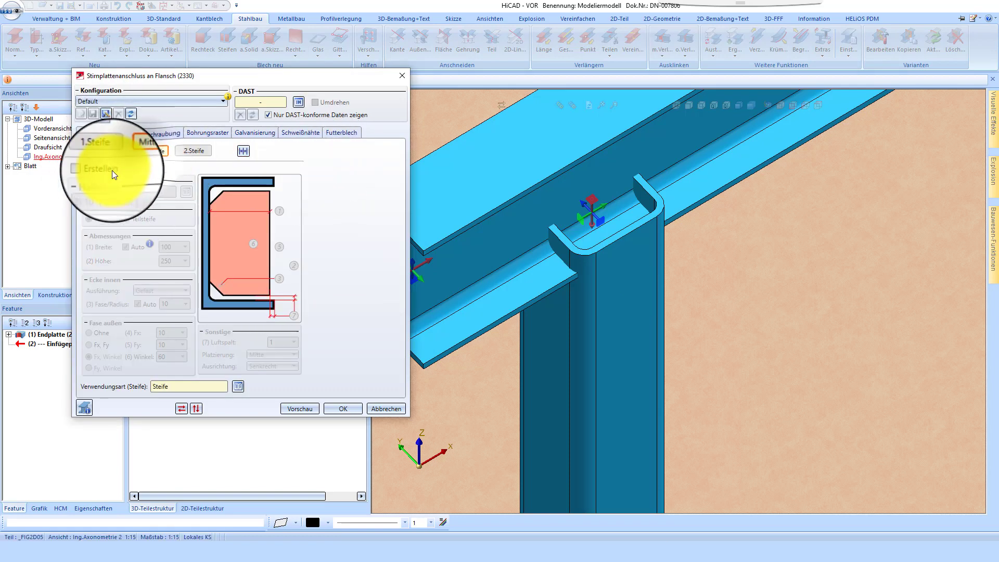
pyautogui.click(189, 152)
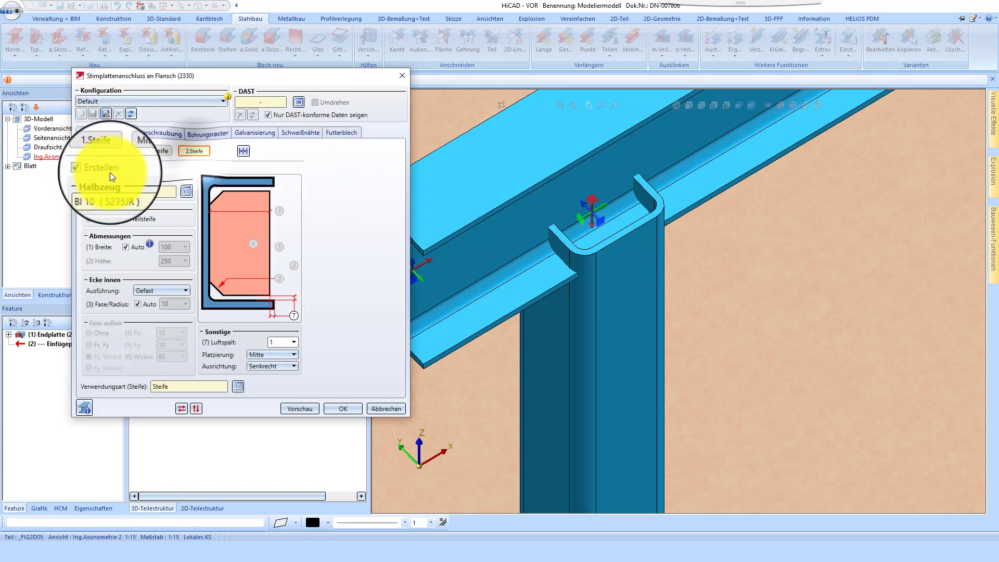
# Step: Check the bolting settings and set the drilling pattern's inner distance to 56 by picking it up from the beam as reference profile
pyautogui.click(161, 133)
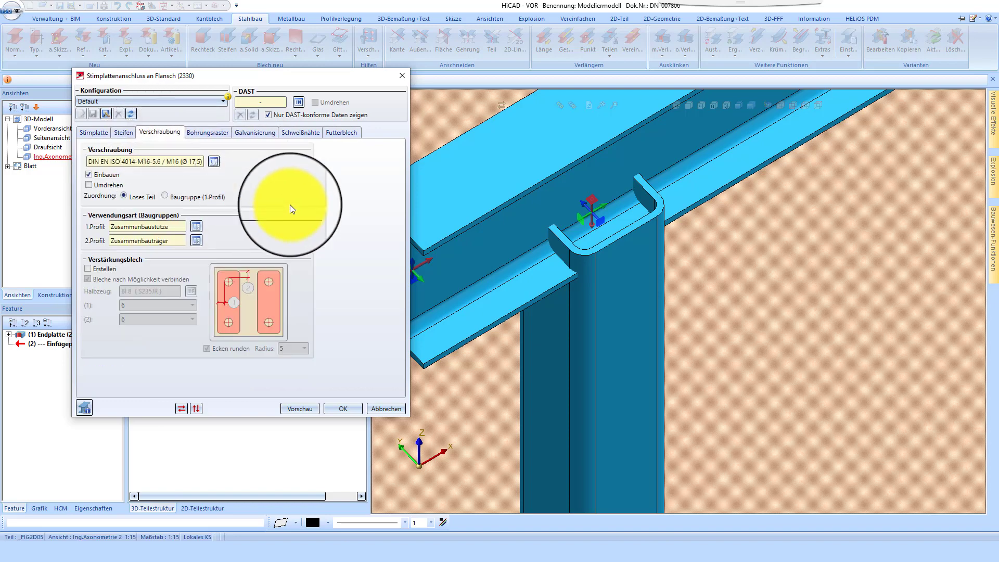
pyautogui.click(207, 132)
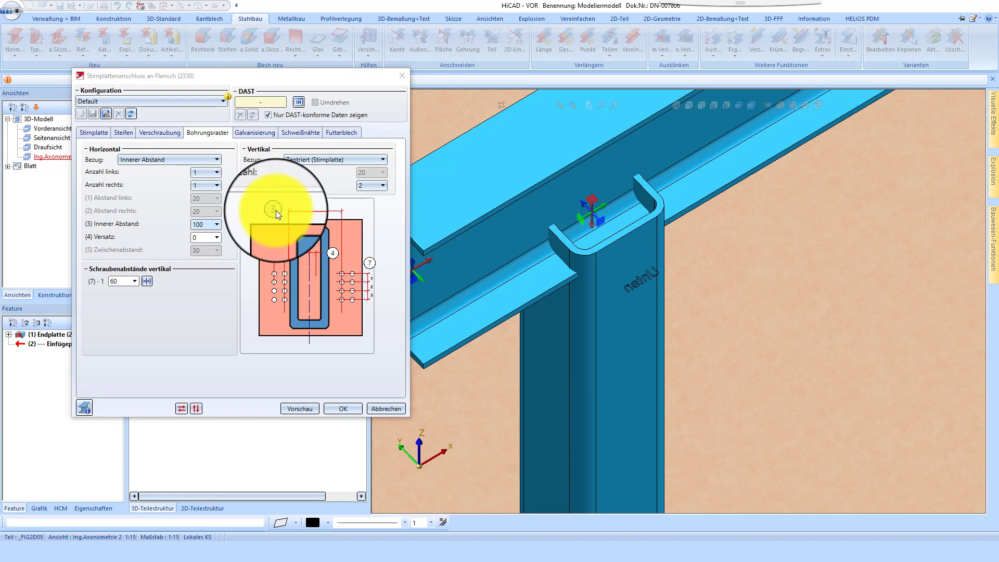
pyautogui.rightClick(200, 225)
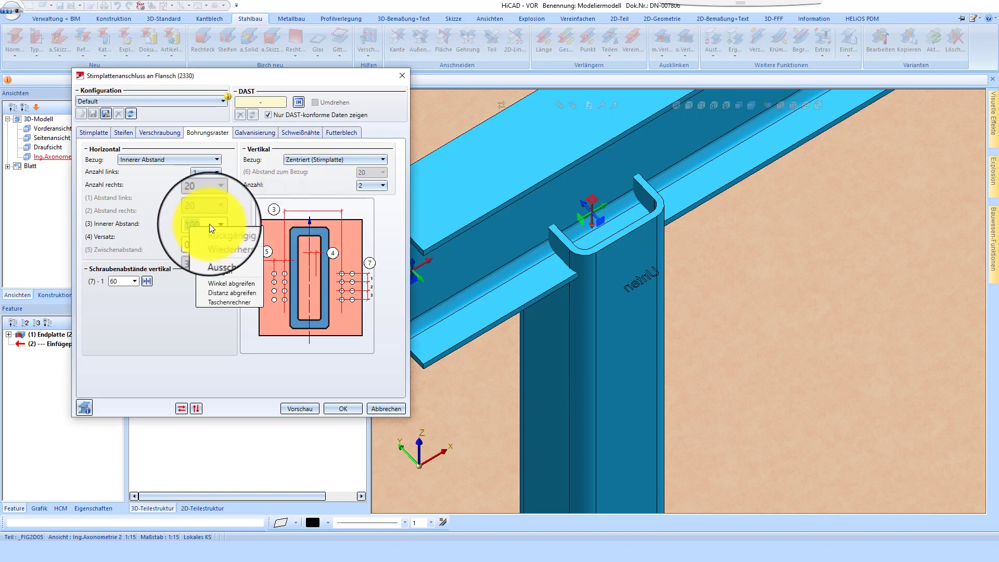
pyautogui.click(233, 292)
pyautogui.click(491, 311)
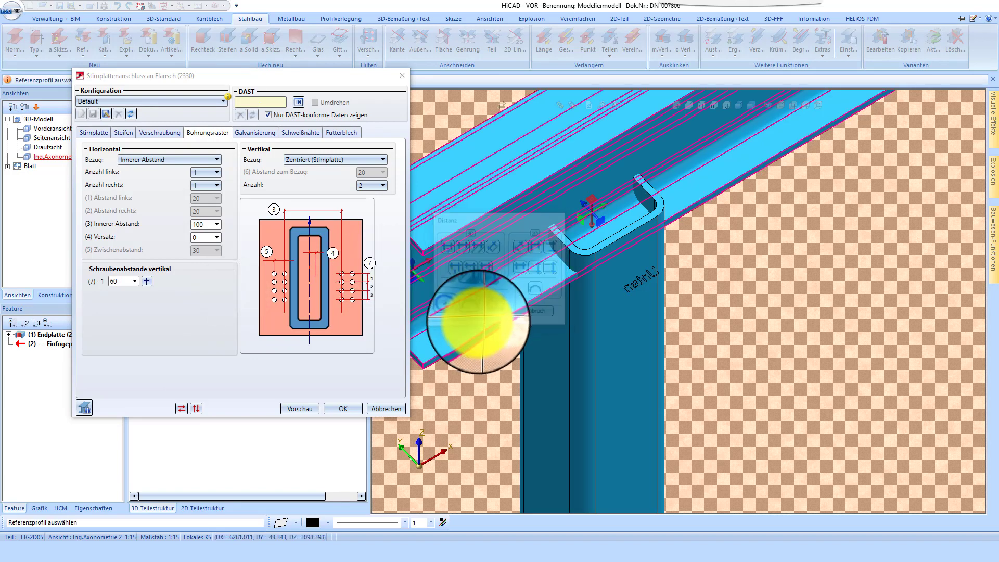
pyautogui.click(588, 320)
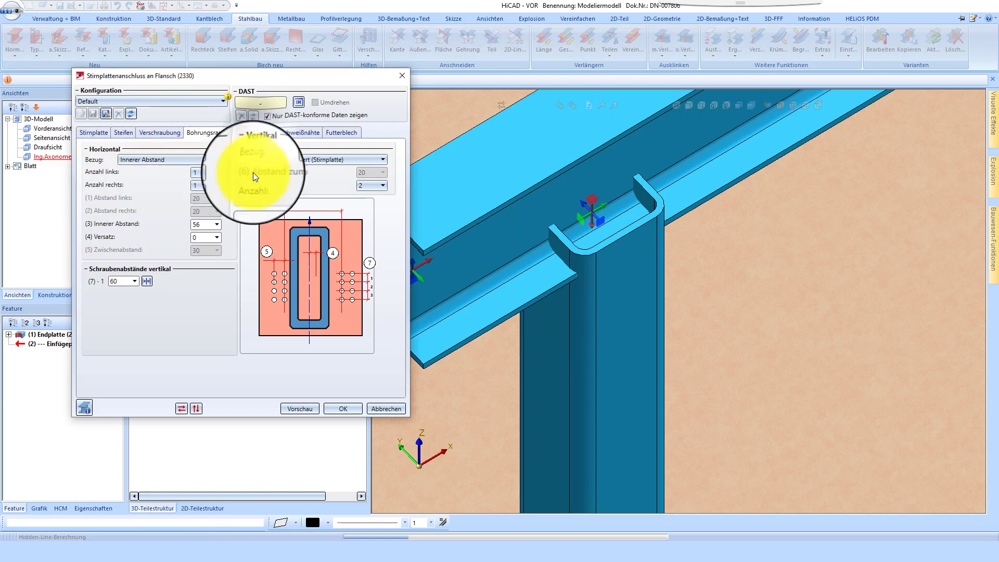
# Step: Check the galvanising, weld seam and filler plate settings, and create the end plate connection between column and beam
pyautogui.click(255, 132)
pyautogui.click(300, 133)
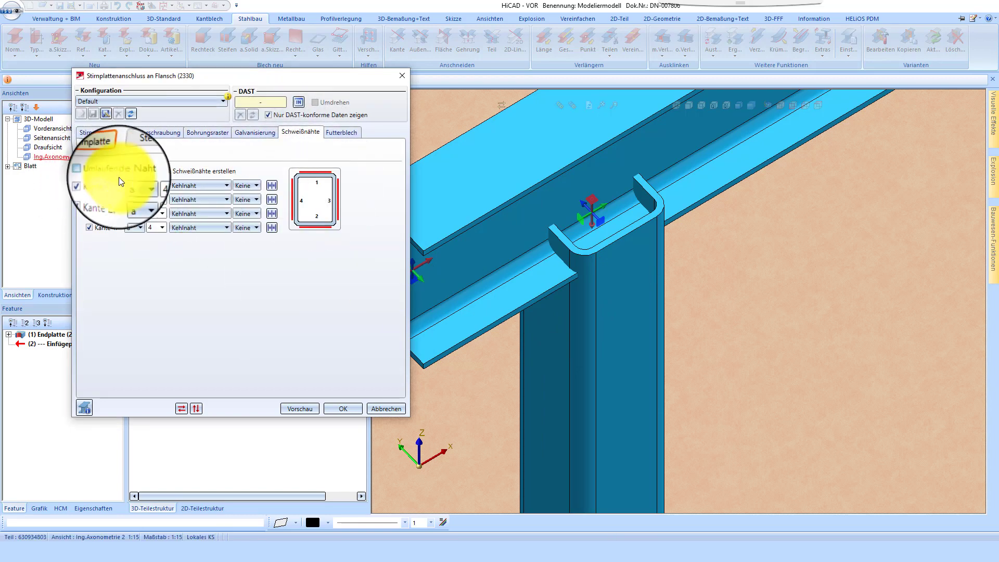
pyautogui.click(138, 151)
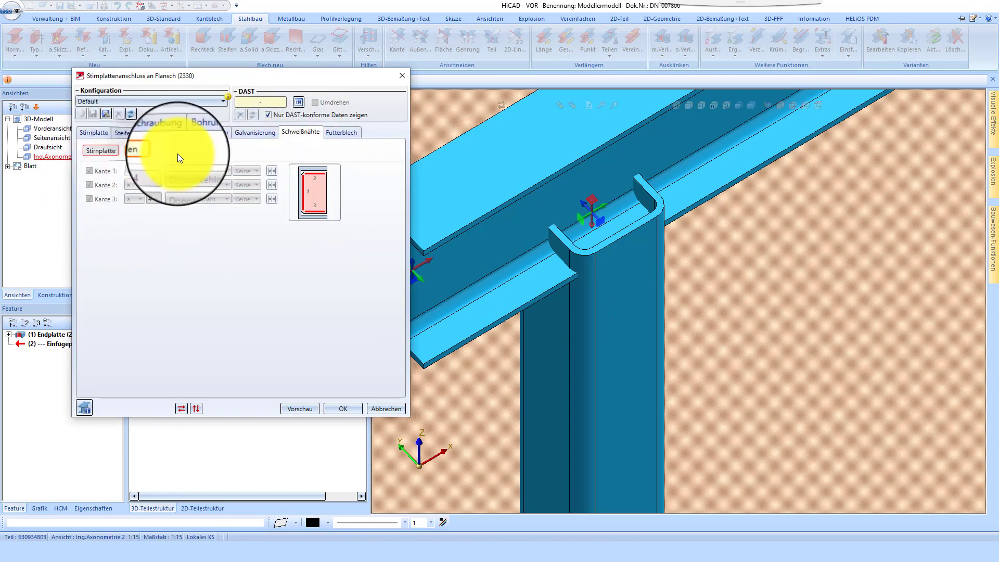
pyautogui.click(340, 133)
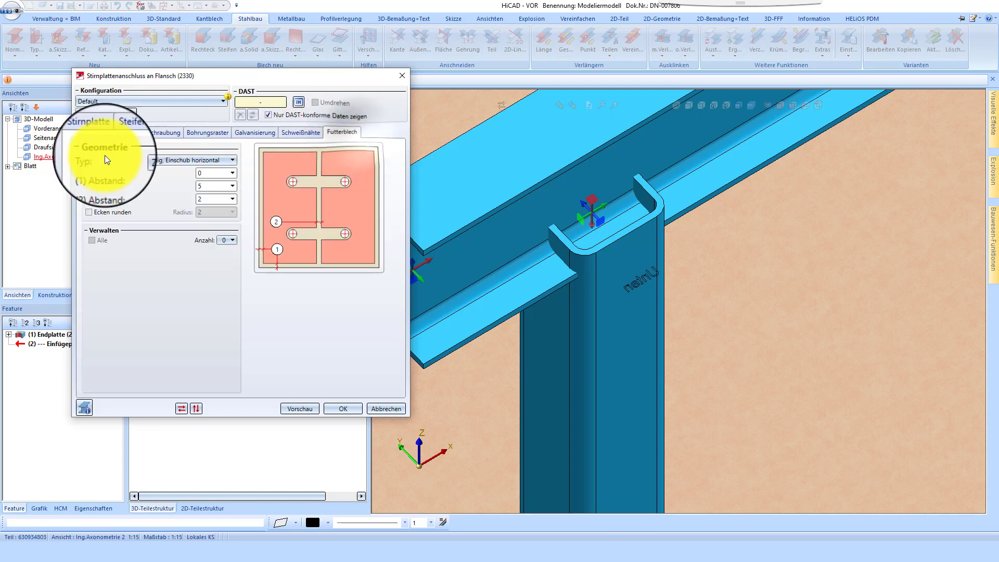
pyautogui.click(333, 408)
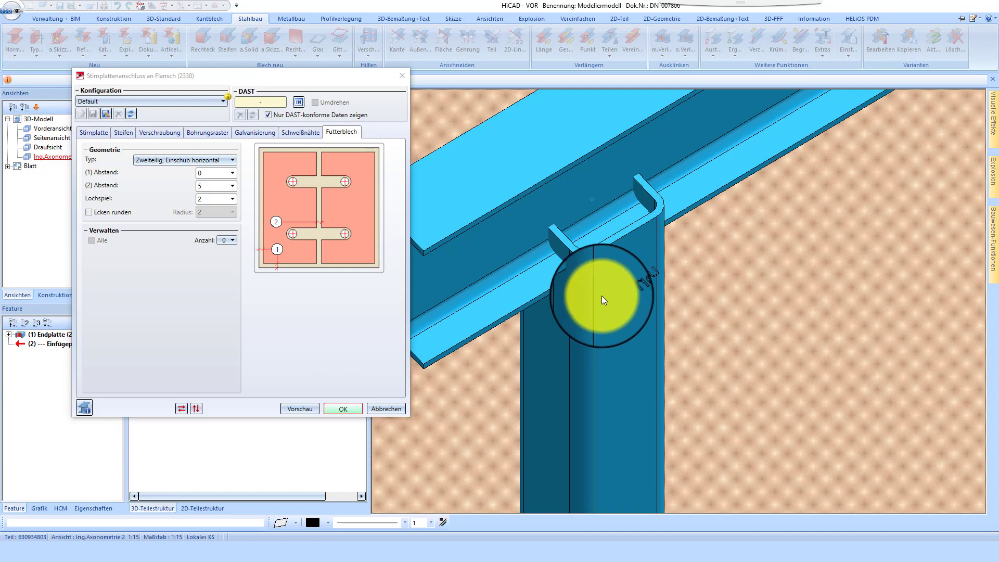
pyautogui.scroll(1, 622, 278)
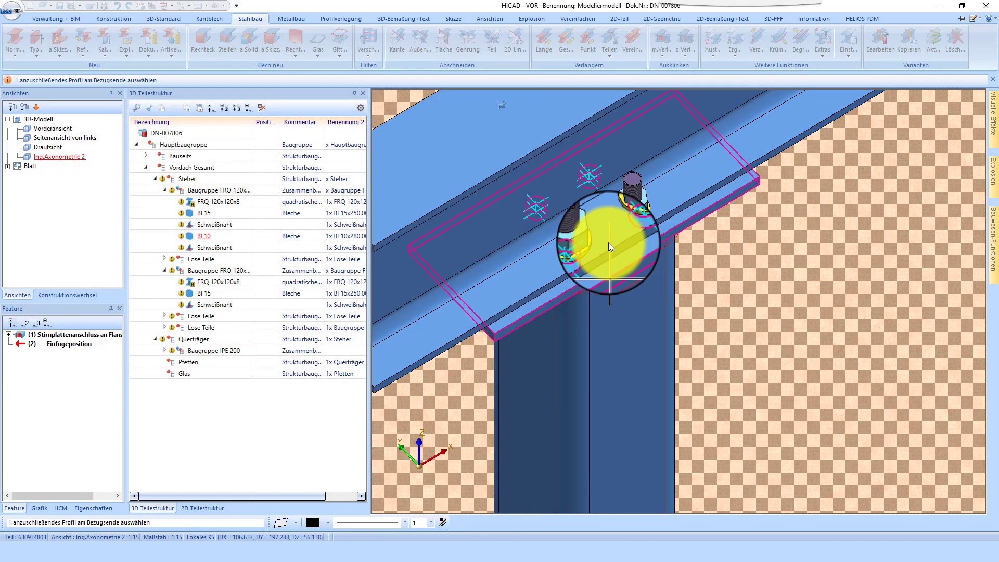
pyautogui.moveTo(610, 247)
pyautogui.mouseDown(button='middle')
pyautogui.moveTo(617, 198)
pyautogui.moveTo(594, 238)
pyautogui.mouseUp(button='middle')
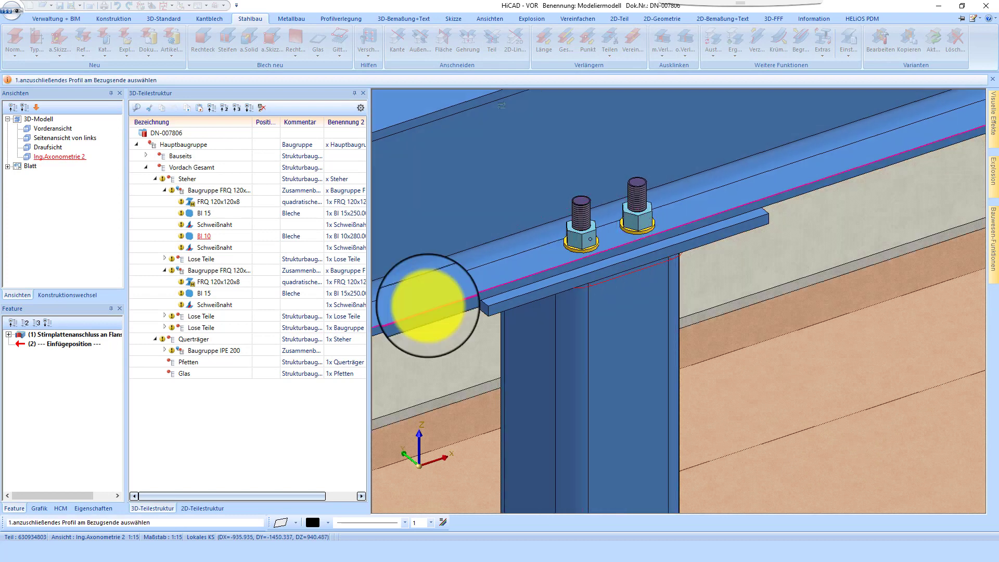
# Step: Reopen the end plate connection at its drilling pattern settings, marking dimensions with missing reference objects in orange
pyautogui.doubleClick(86, 335)
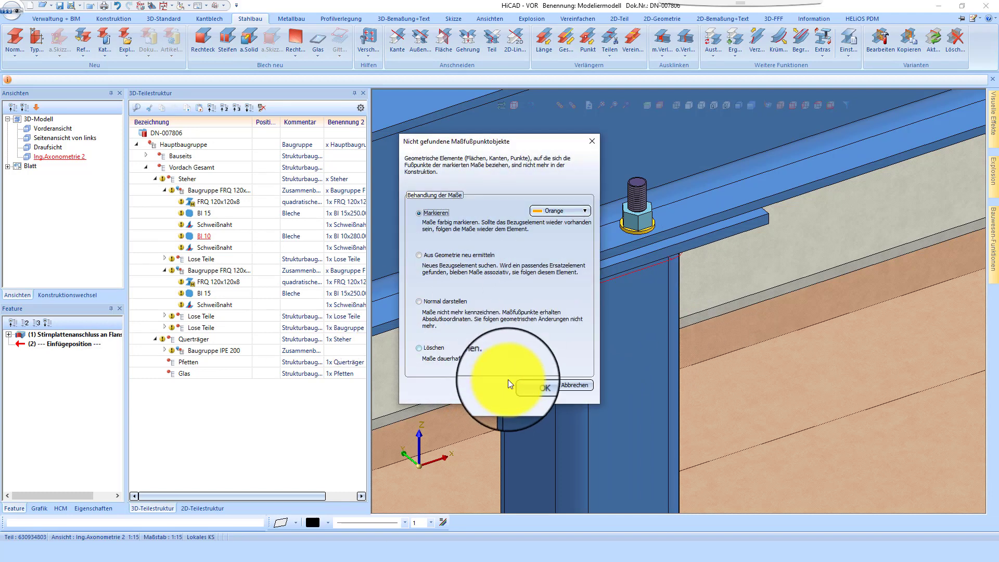
pyautogui.click(539, 387)
pyautogui.click(92, 336)
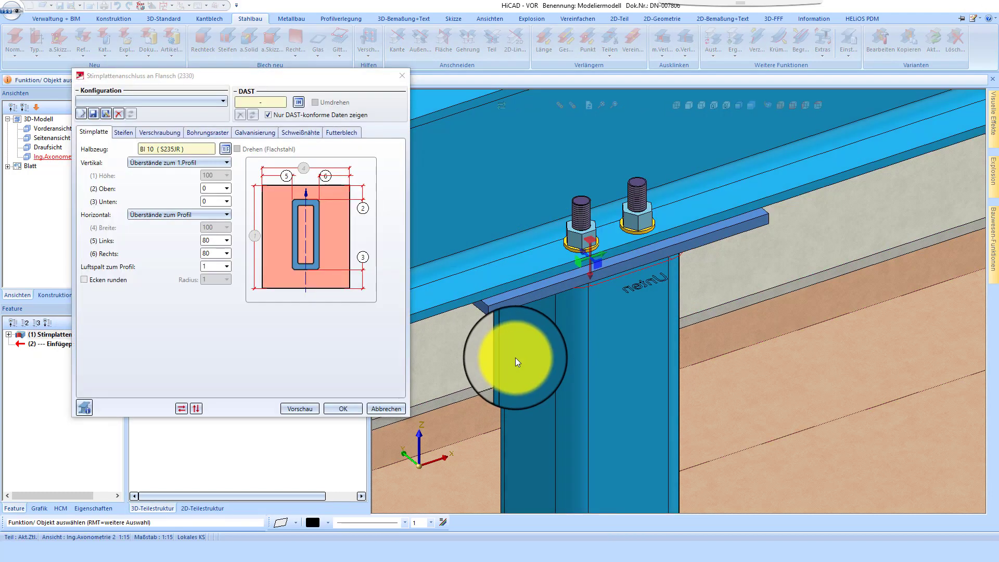
pyautogui.click(161, 132)
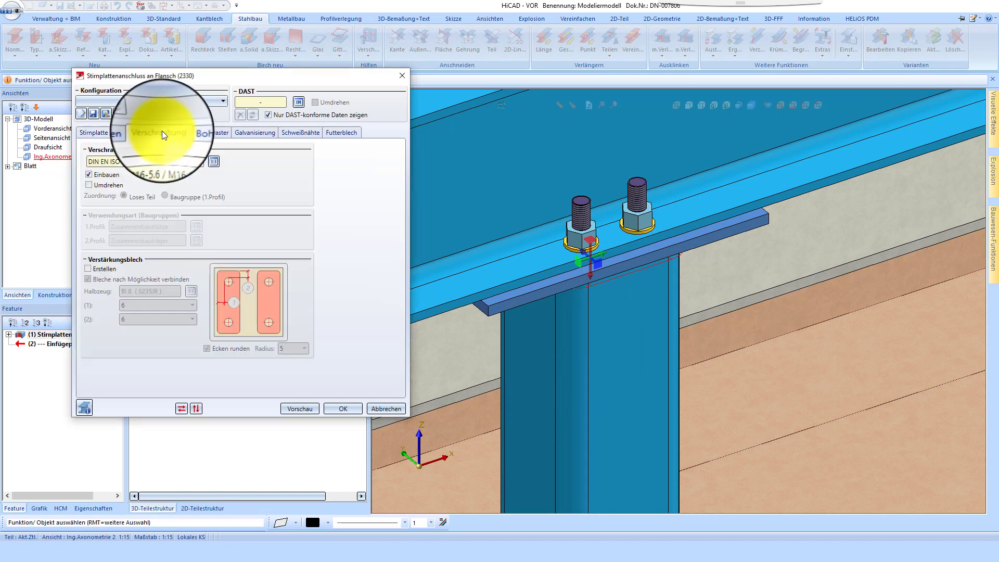
pyautogui.click(213, 133)
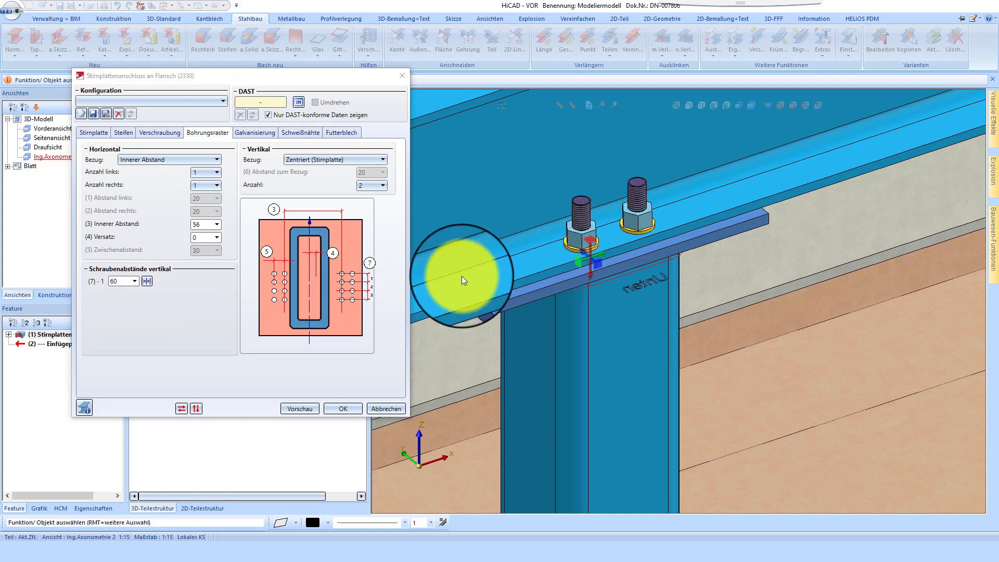
# Step: Set the vertical bolt spacing to 56 and the horizontal inner distance to 200, and preview the connection
pyautogui.doubleClick(130, 284)
pyautogui.write('5')
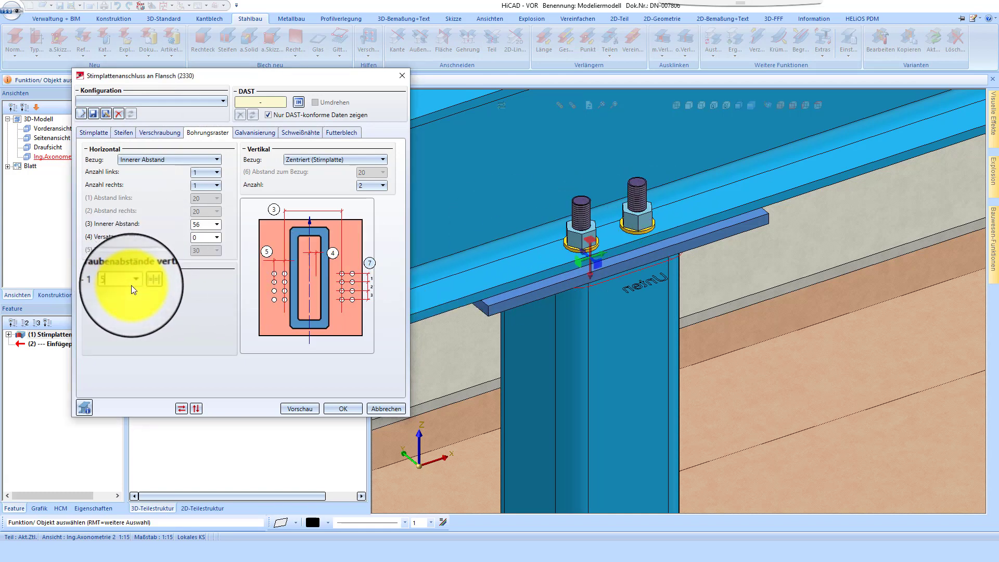
pyautogui.write('6')
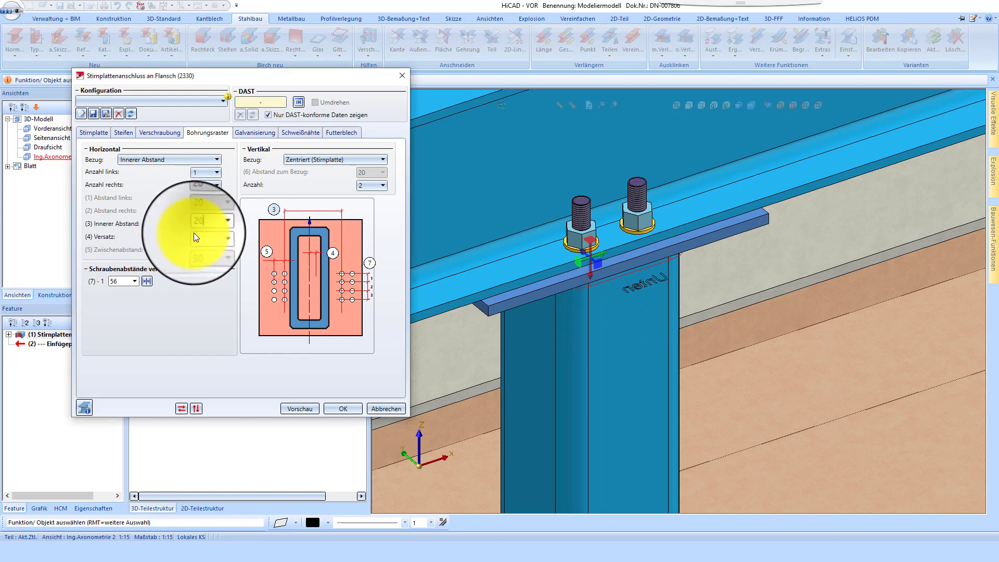
pyautogui.write('0')
pyautogui.click(301, 409)
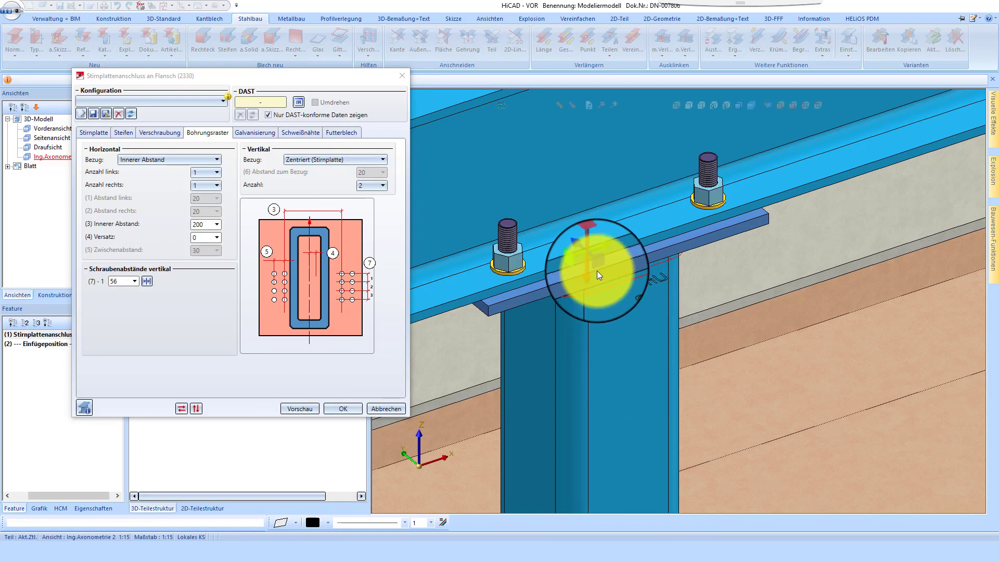
pyautogui.moveTo(597, 270)
pyautogui.mouseDown(button='middle')
pyautogui.moveTo(614, 205)
pyautogui.moveTo(602, 254)
pyautogui.mouseUp(button='middle')
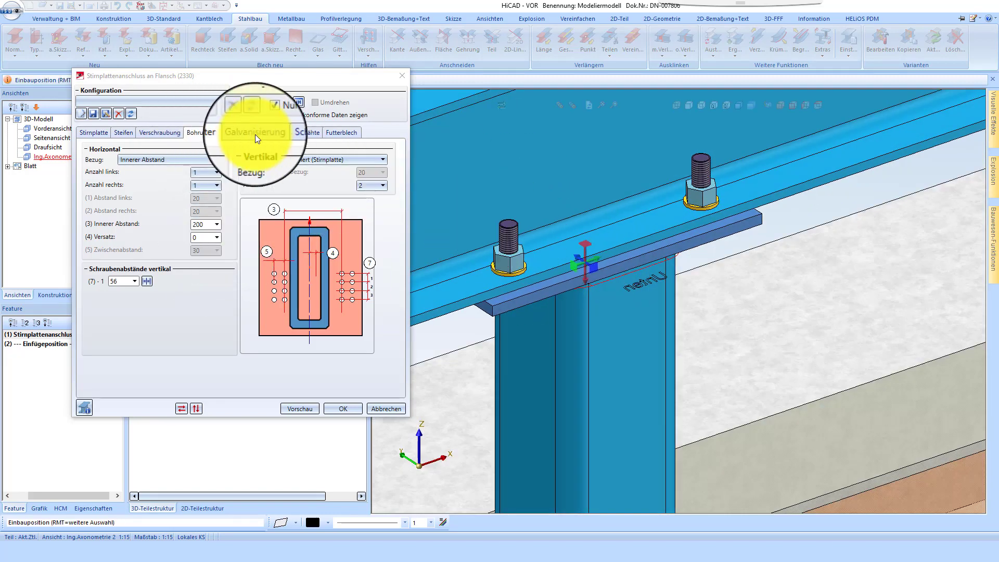
# Step: Change the end plate connection's bolting to DIN EN ISO 4017 hexagon bolts of size M12
pyautogui.click(164, 131)
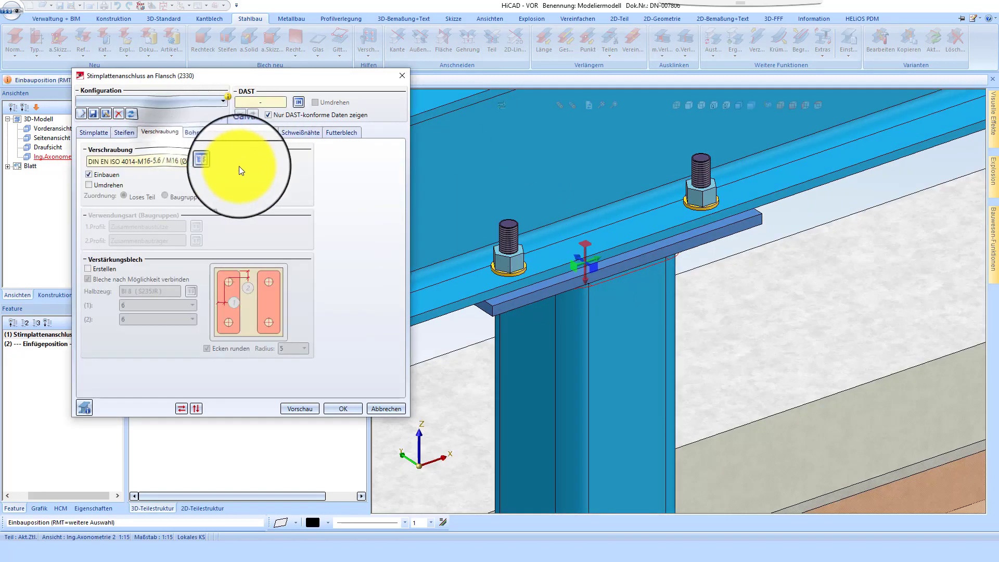
pyautogui.click(211, 162)
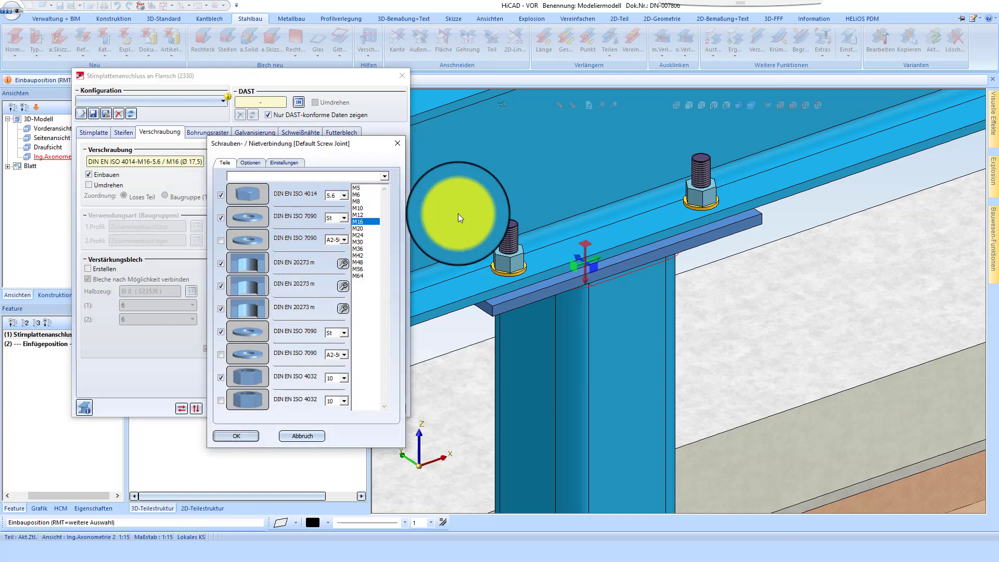
pyautogui.click(360, 215)
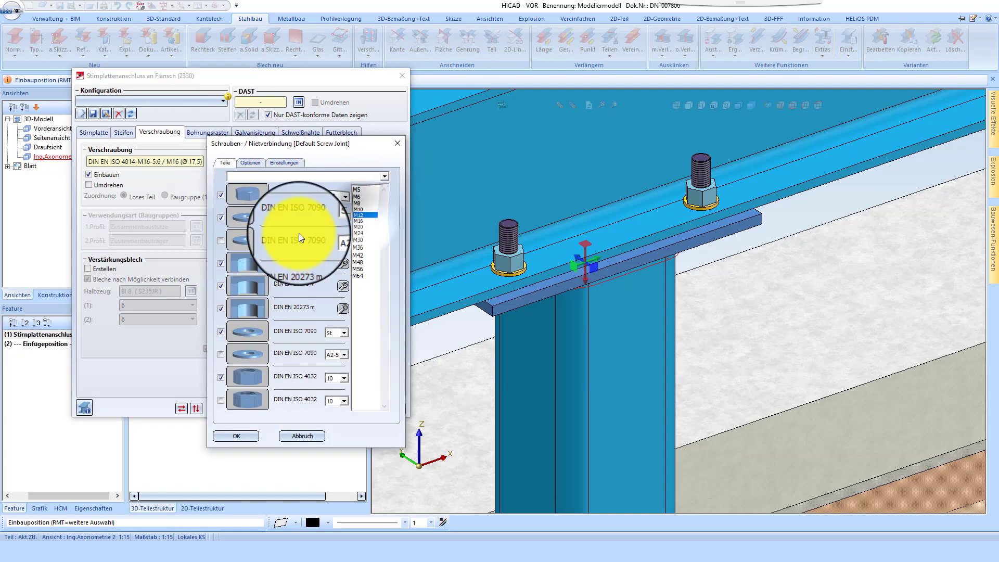
pyautogui.click(251, 195)
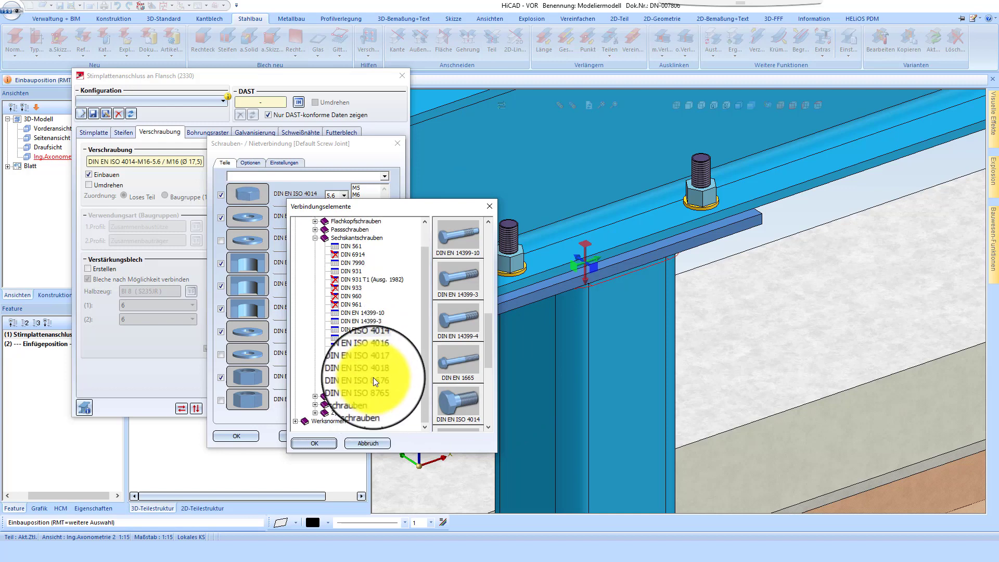
pyautogui.click(327, 443)
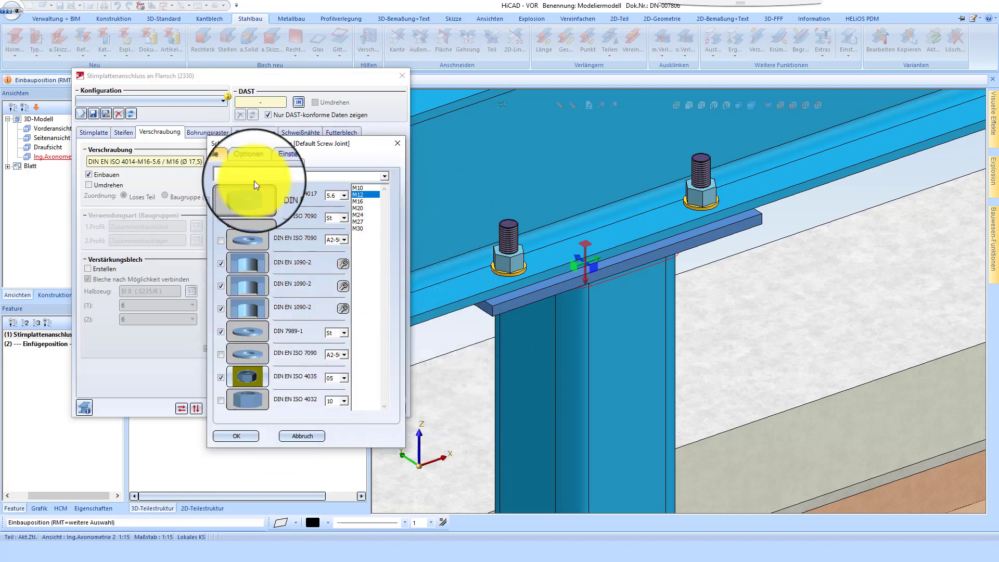
pyautogui.click(246, 435)
# Step: Reverse the bolts' installation direction and preview the connection, inspecting the bolt heads on the beam's lower flange
pyautogui.click(111, 185)
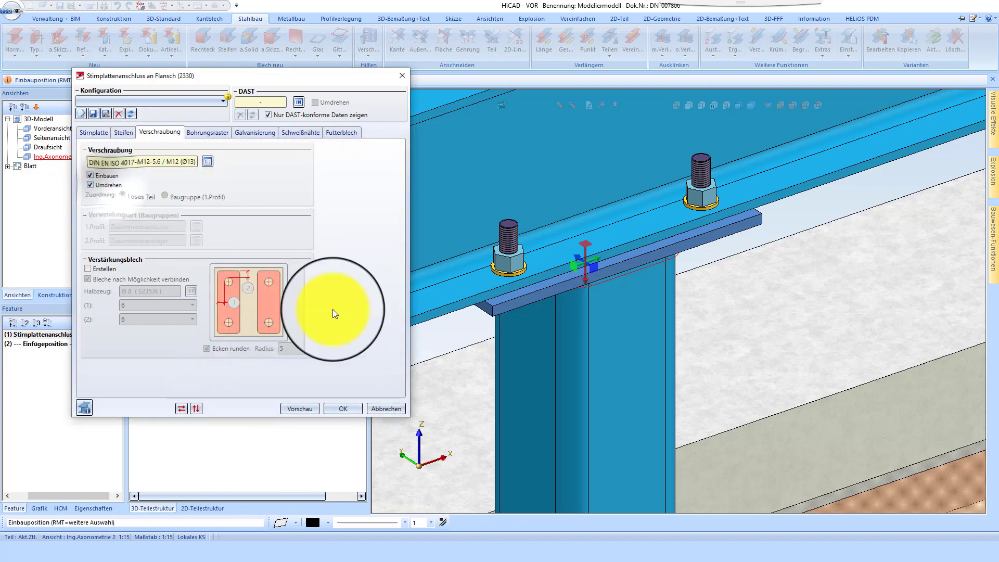
pyautogui.click(301, 409)
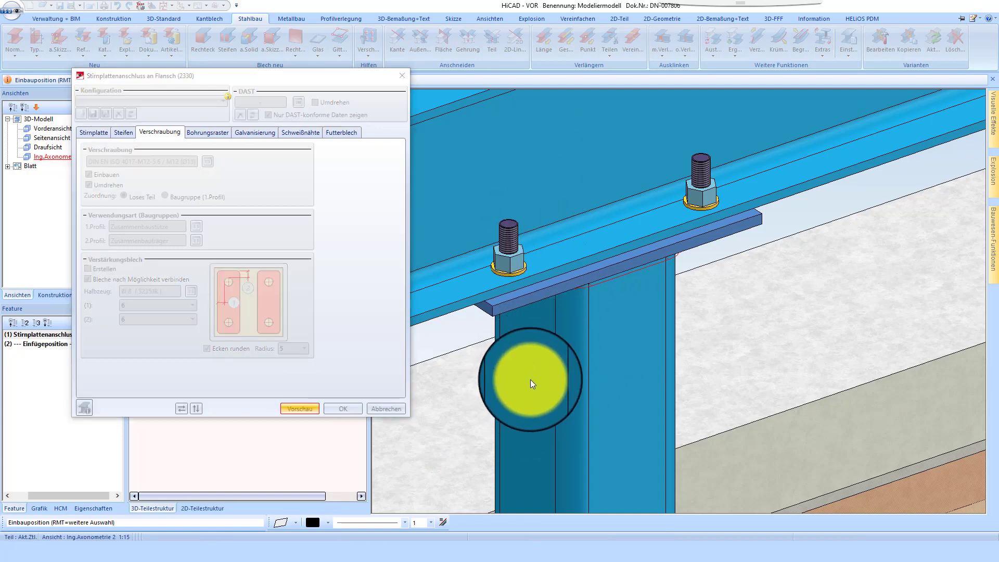
pyautogui.scroll(4, 510, 276)
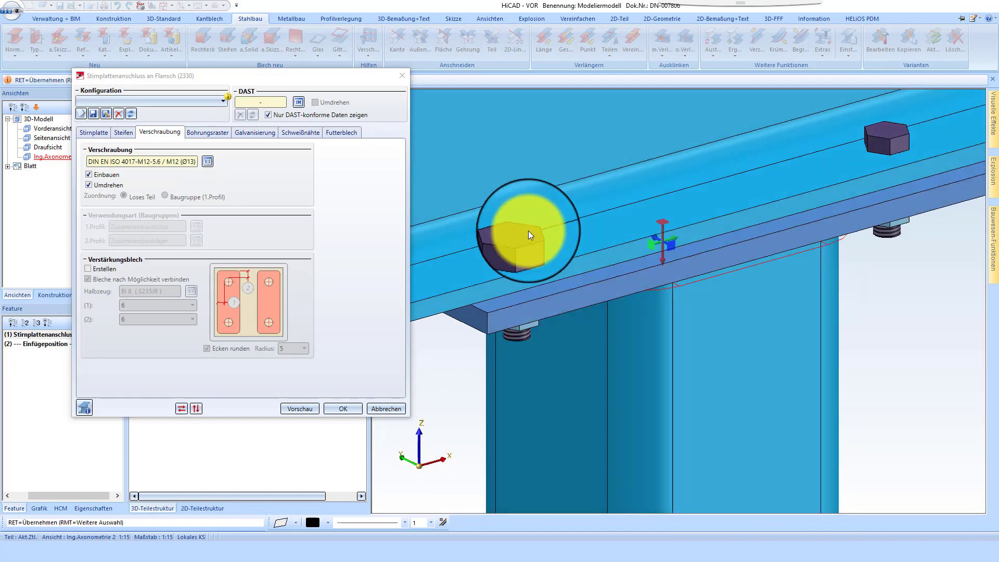
pyautogui.scroll(-3, 529, 230)
pyautogui.scroll(3, 536, 210)
pyautogui.moveTo(520, 240); pyautogui.dragTo(524, 241, button='middle')
# Step: Use DIN EN ISO 7090 washers instead of DIN 7989-1 under both the bolt heads and the nuts, and apply the connection
pyautogui.click(211, 162)
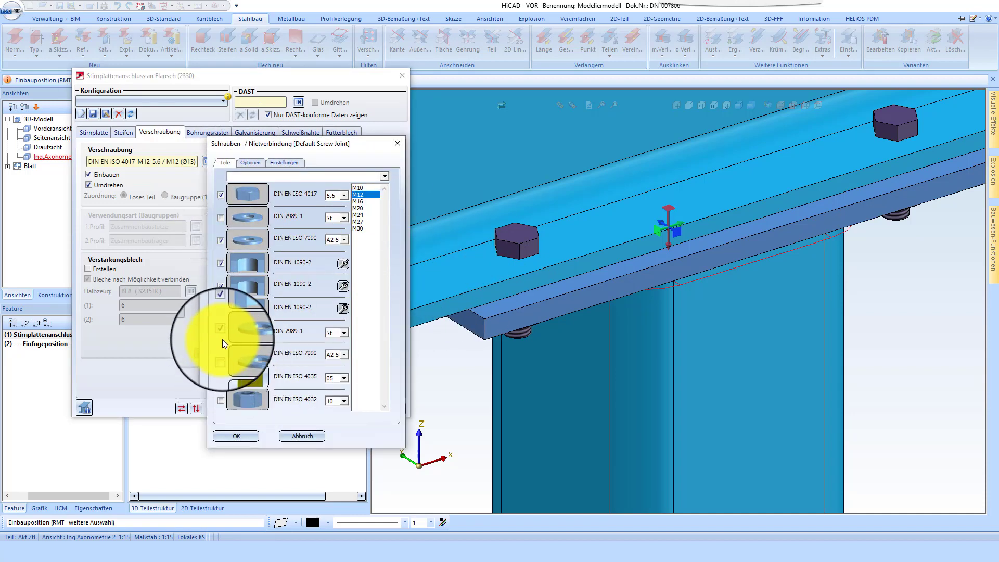
pyautogui.click(256, 331)
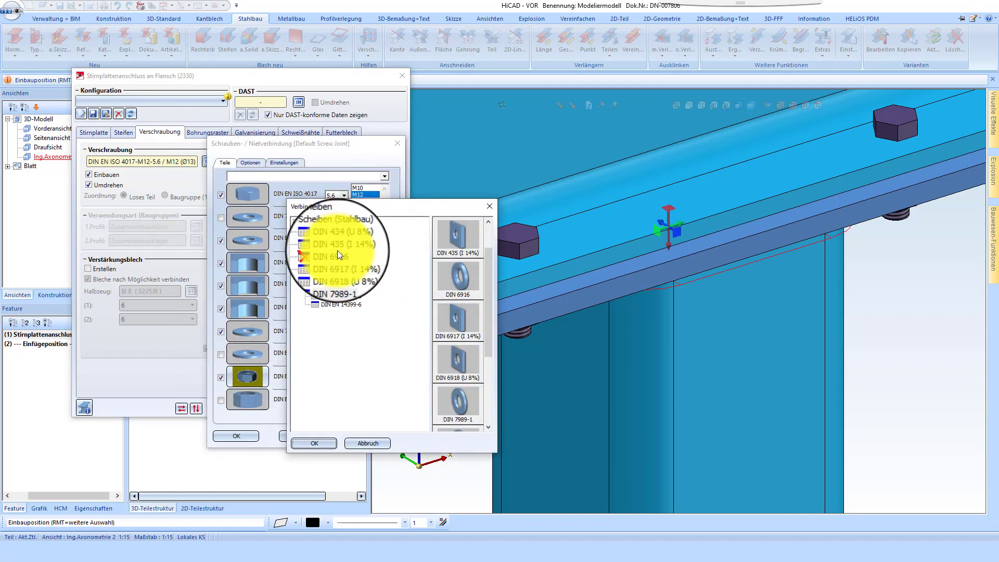
pyautogui.doubleClick(311, 221)
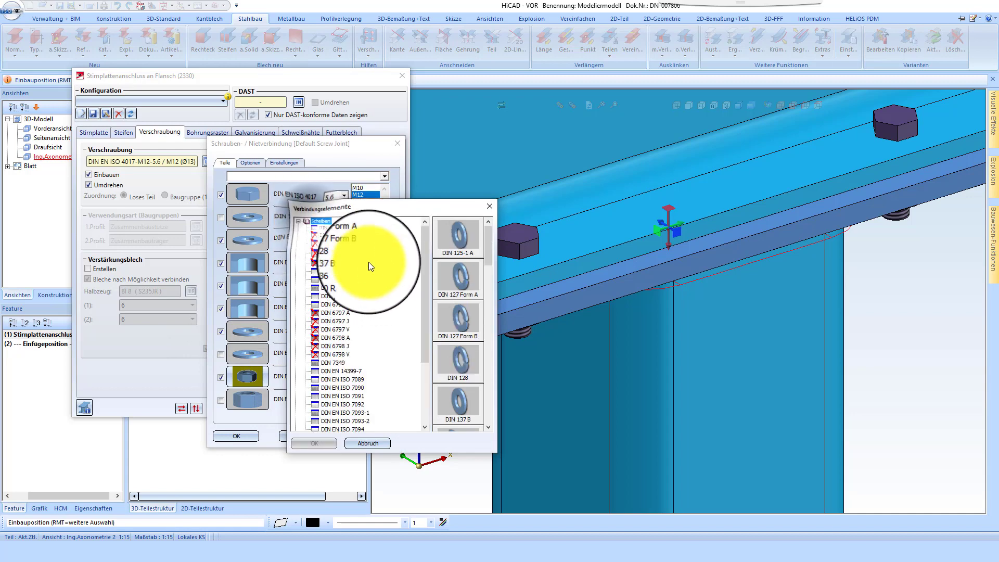
pyautogui.doubleClick(350, 388)
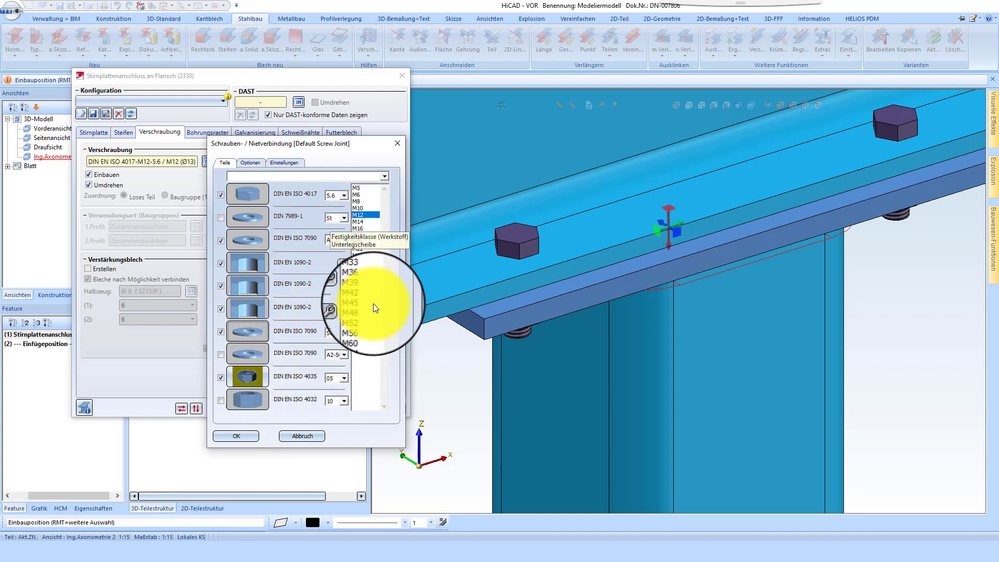
pyautogui.click(254, 438)
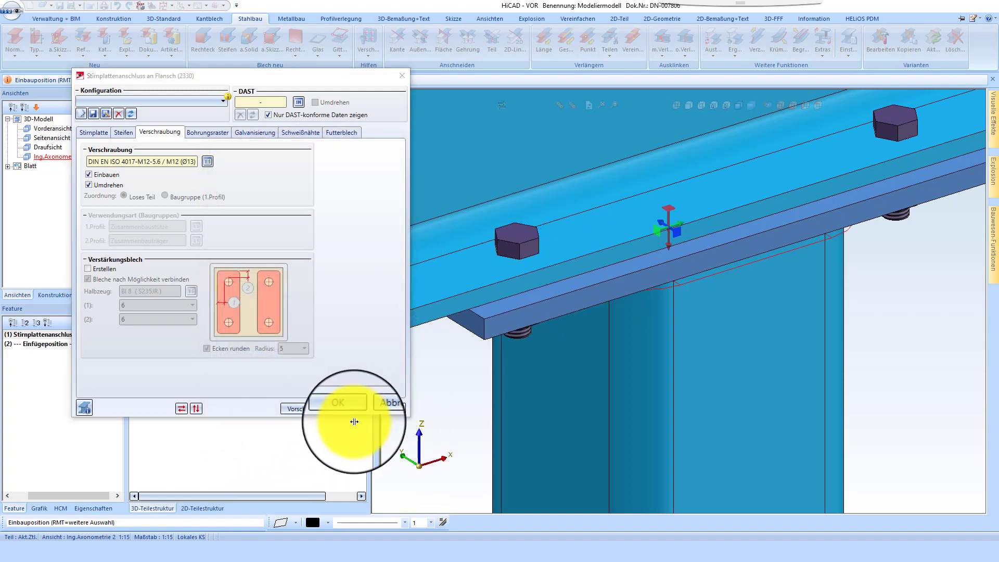
pyautogui.click(356, 410)
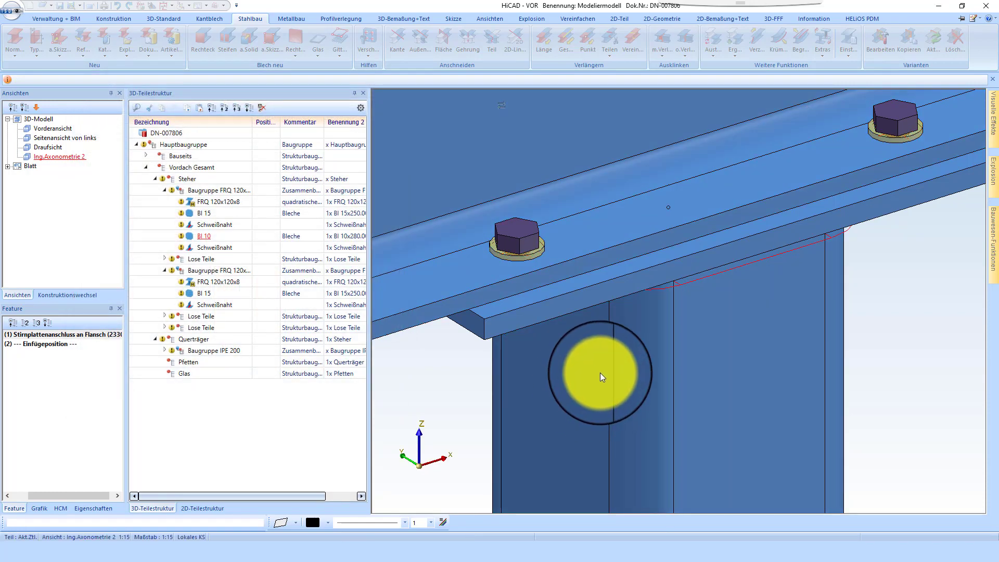
# Step: Copy the finished end plate connection, picked by its plate edge, to the second column and the other end of the beam
pyautogui.scroll(-3, 573, 335)
pyautogui.scroll(3, 565, 327)
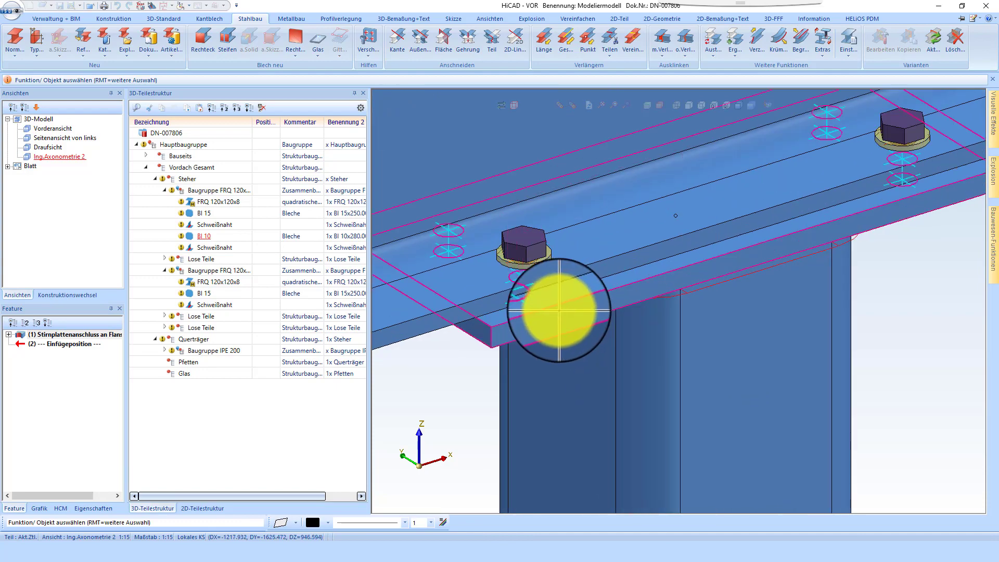
pyautogui.click(909, 37)
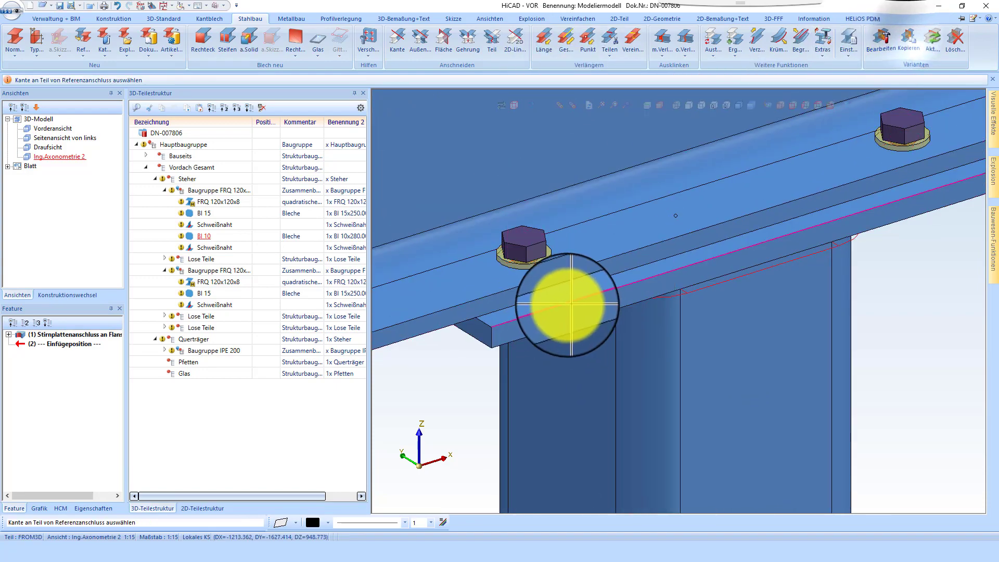
pyautogui.click(571, 304)
pyautogui.scroll(-5, 446, 305)
pyautogui.scroll(5, 698, 241)
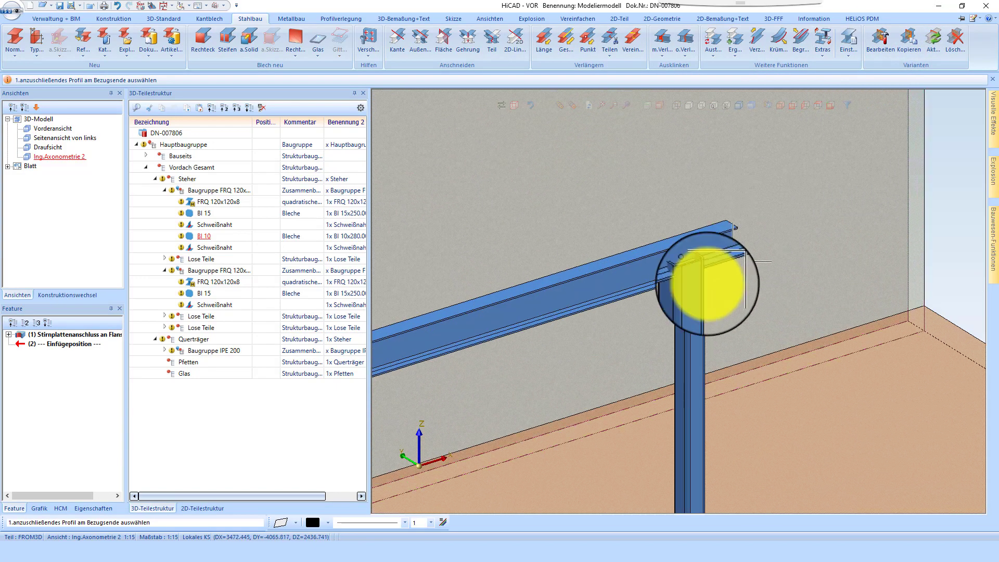
pyautogui.scroll(2, 717, 277)
pyautogui.click(673, 314)
pyautogui.click(718, 254)
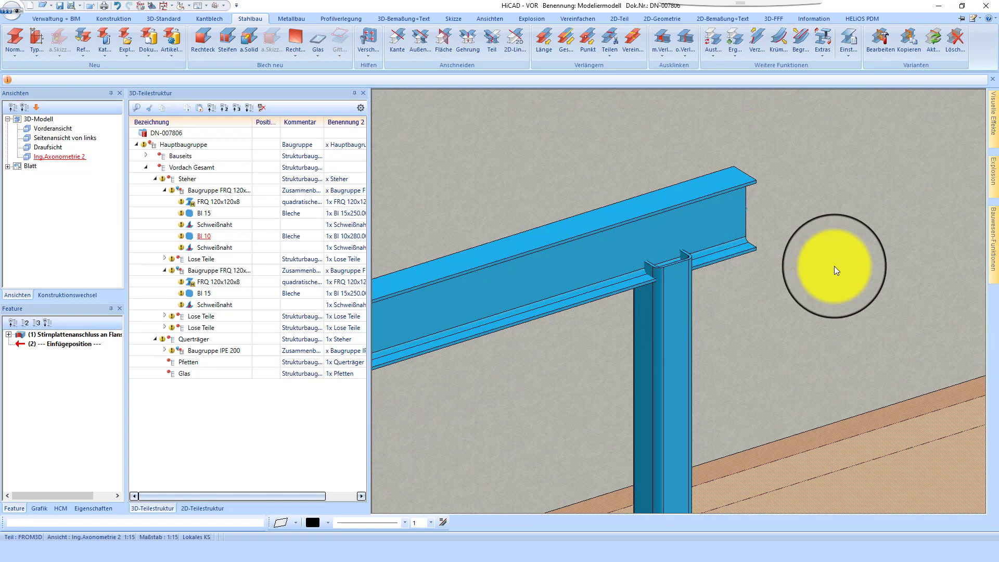
# Step: Start a stiffener on the IPE 200 beam, picking the beam at its end above the first column
pyautogui.scroll(-5, 739, 269)
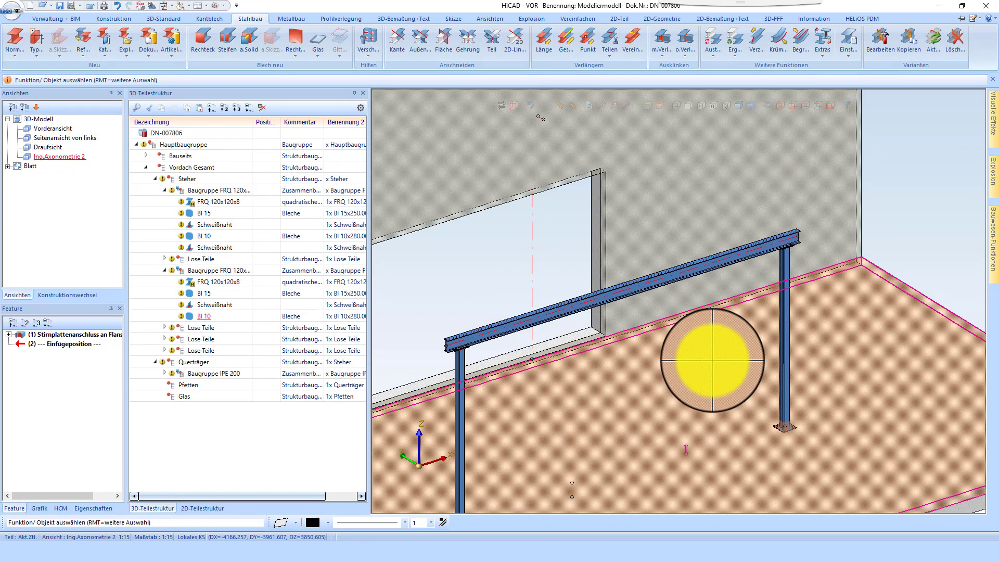
pyautogui.scroll(-3, 524, 435)
pyautogui.scroll(8, 557, 256)
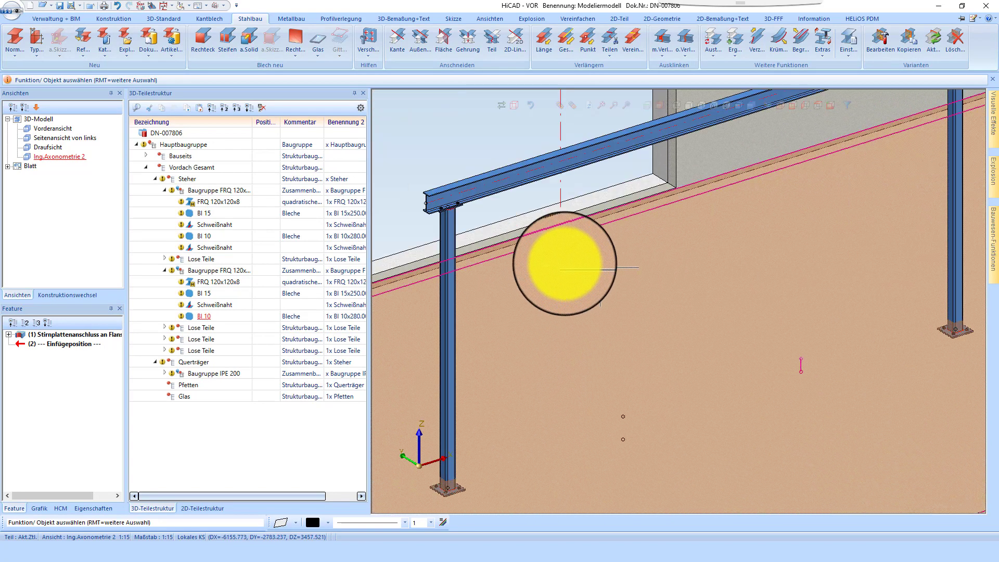
pyautogui.scroll(6, 512, 234)
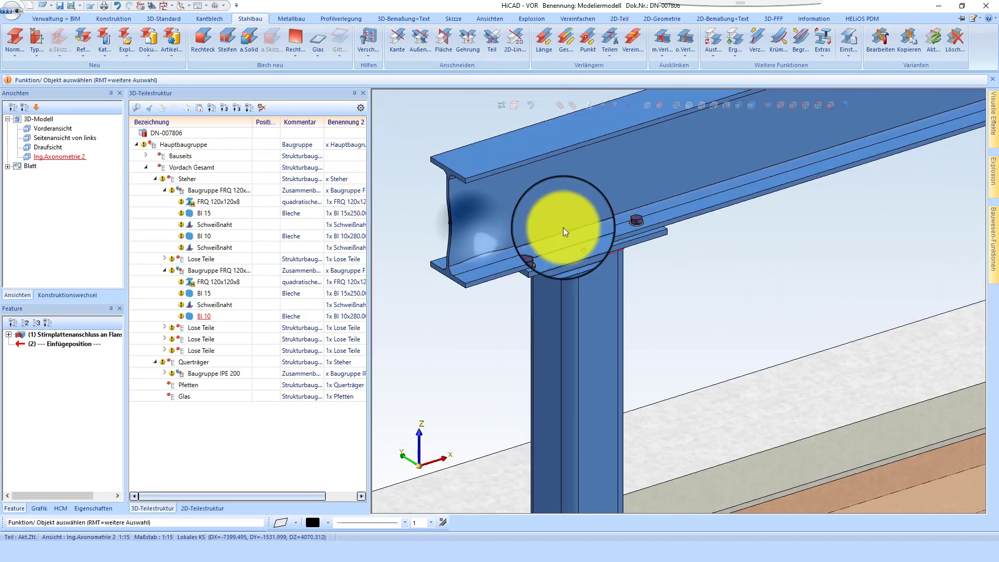
pyautogui.click(592, 213)
pyautogui.scroll(-5, 591, 212)
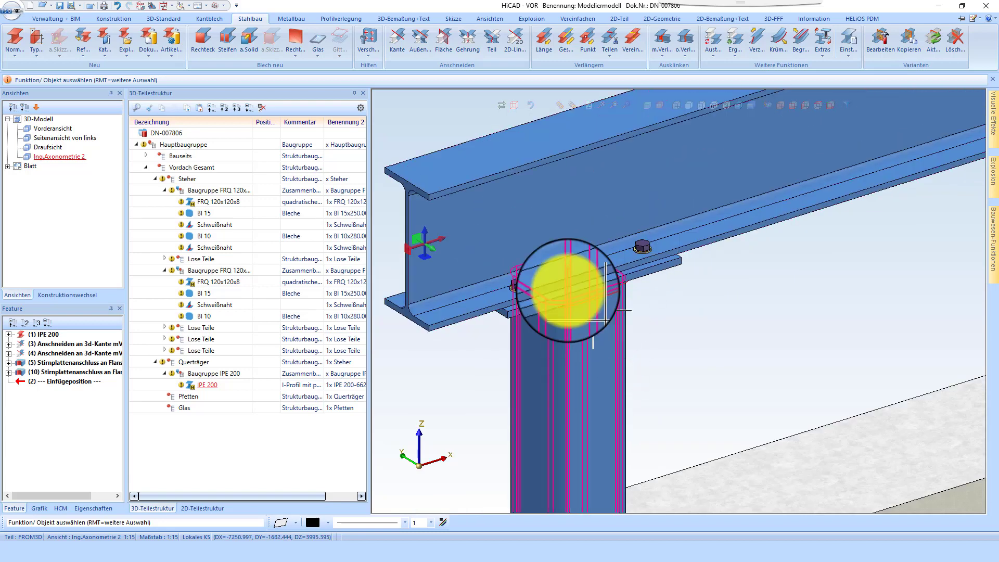
pyautogui.scroll(4, 536, 286)
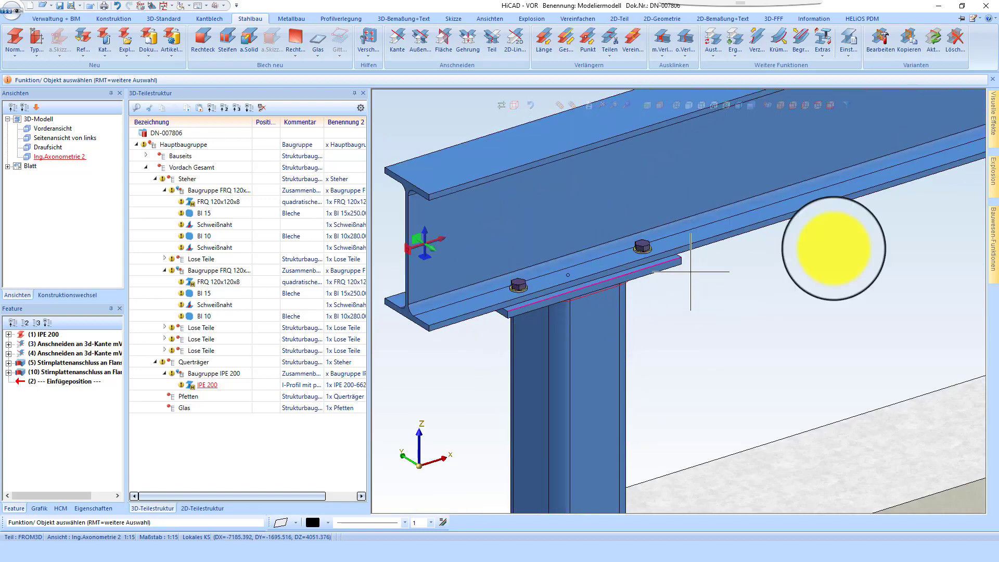
pyautogui.moveTo(993, 230)
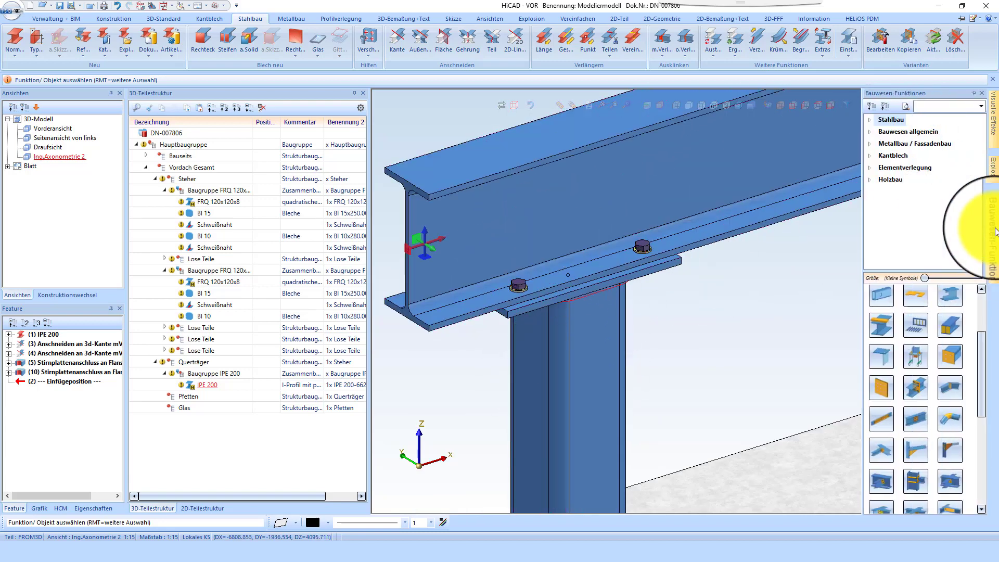
pyautogui.click(951, 329)
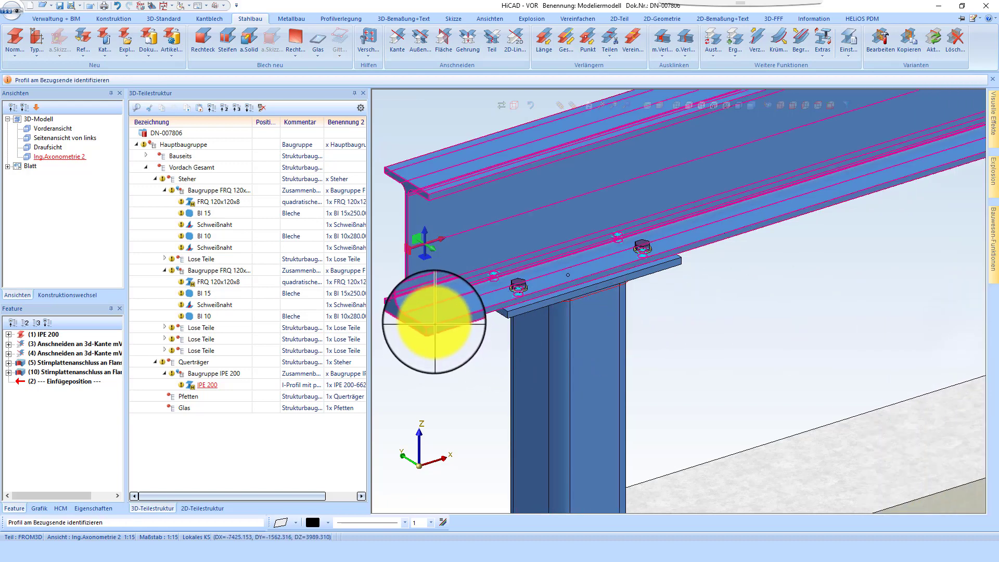
pyautogui.click(432, 314)
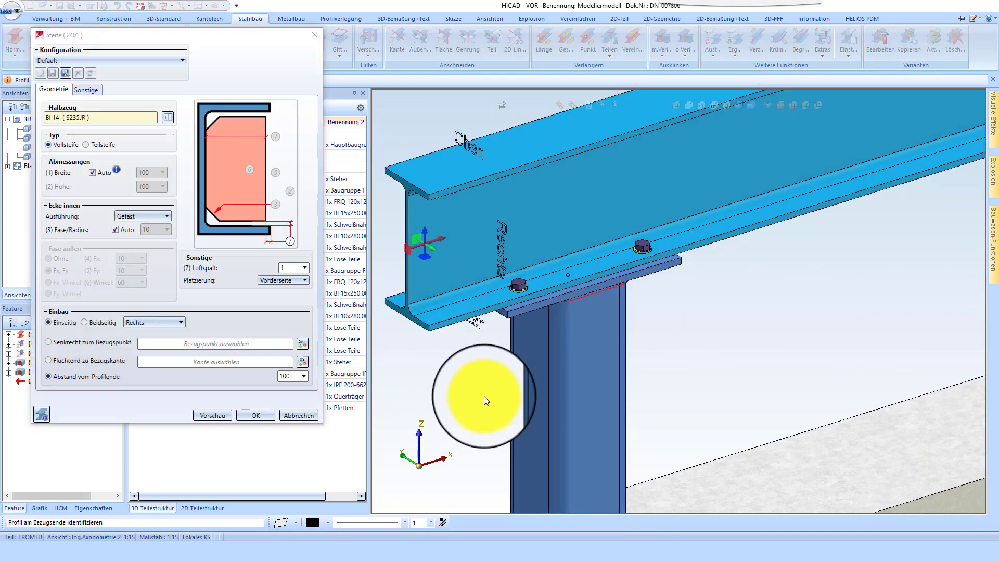
# Step: Set the stiffener's placement to Mitte and position it perpendicular to the reference point midway between the bolts above the column
pyautogui.click(284, 280)
pyautogui.click(278, 295)
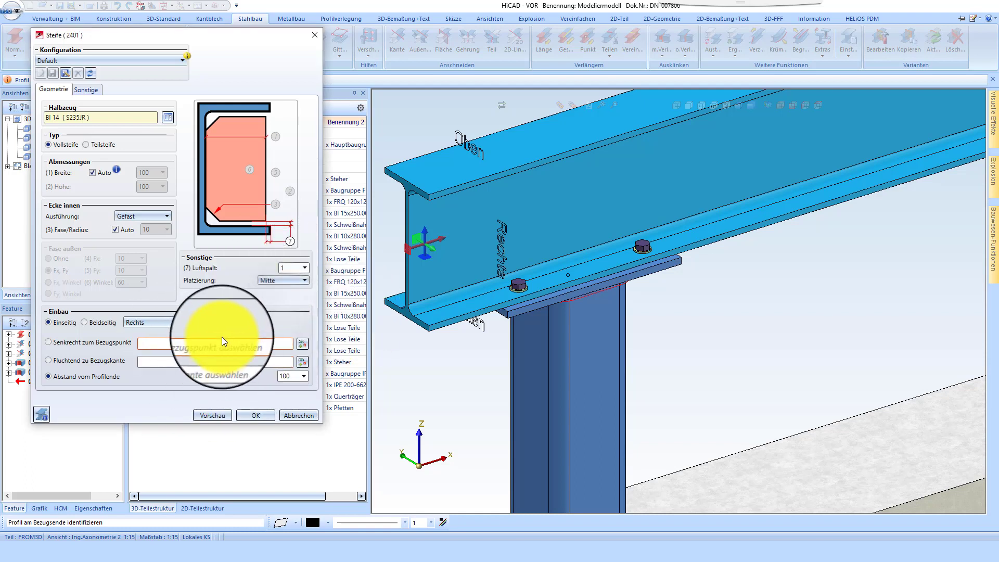
pyautogui.click(83, 342)
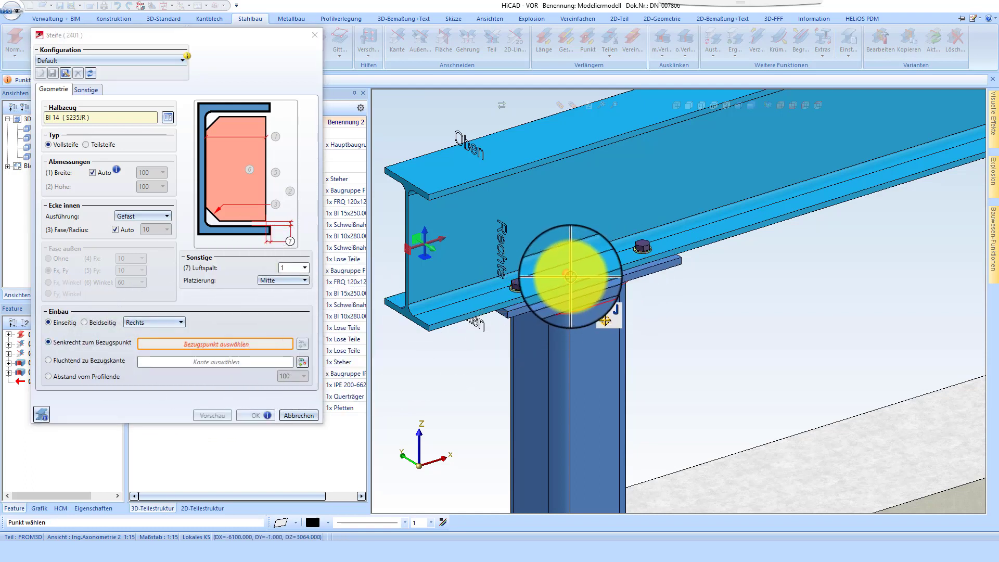
pyautogui.click(631, 275)
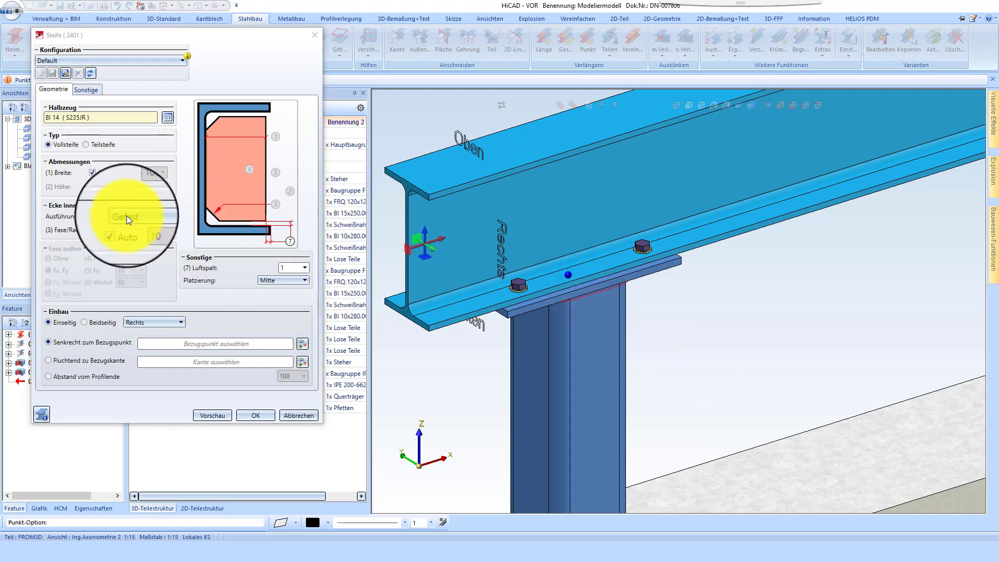
# Step: Set the stiffener's plate to BI 10 in S235JR, install it on both sides of the web, and preview it
pyautogui.click(177, 117)
pyautogui.click(277, 94)
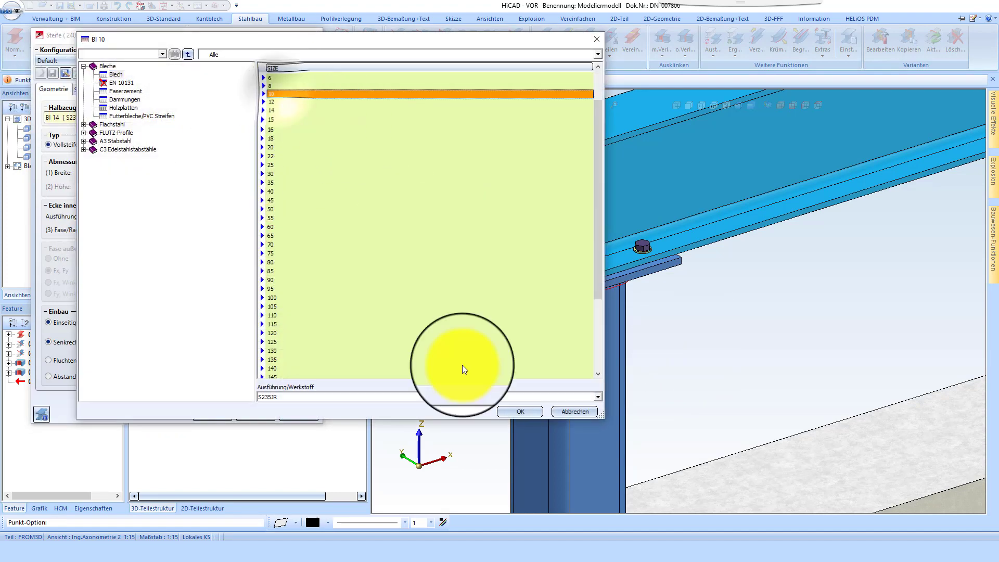
pyautogui.click(531, 411)
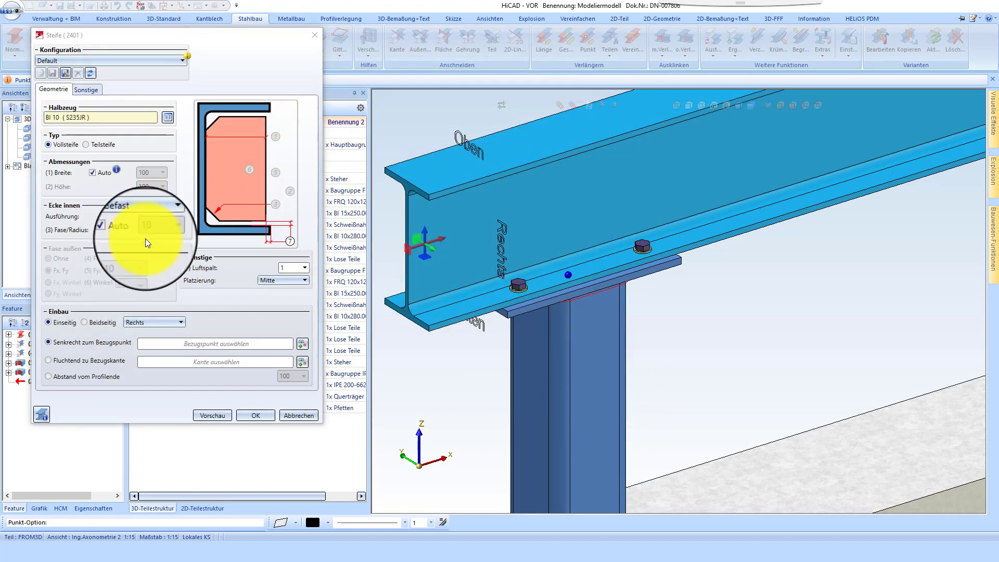
pyautogui.click(109, 321)
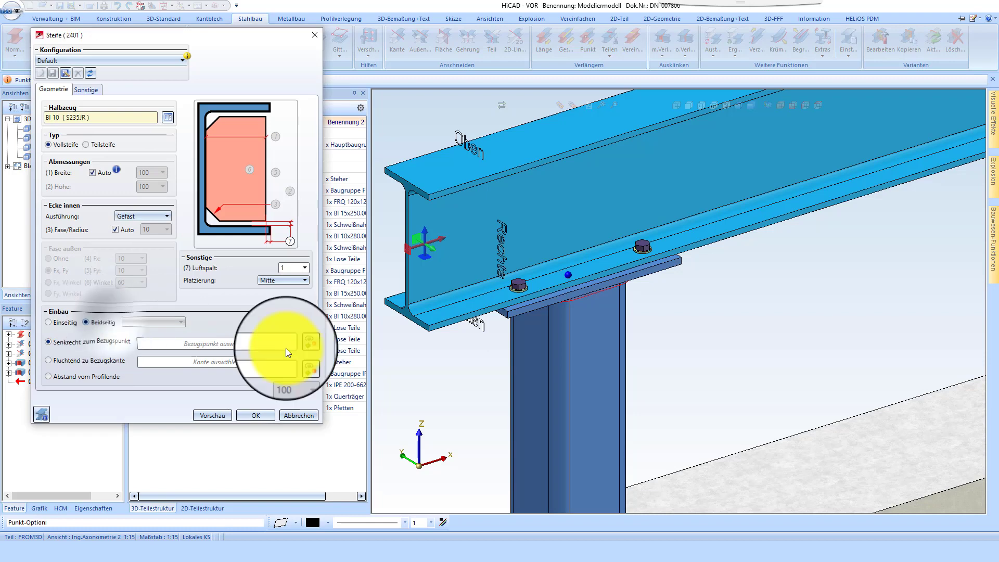
pyautogui.click(219, 416)
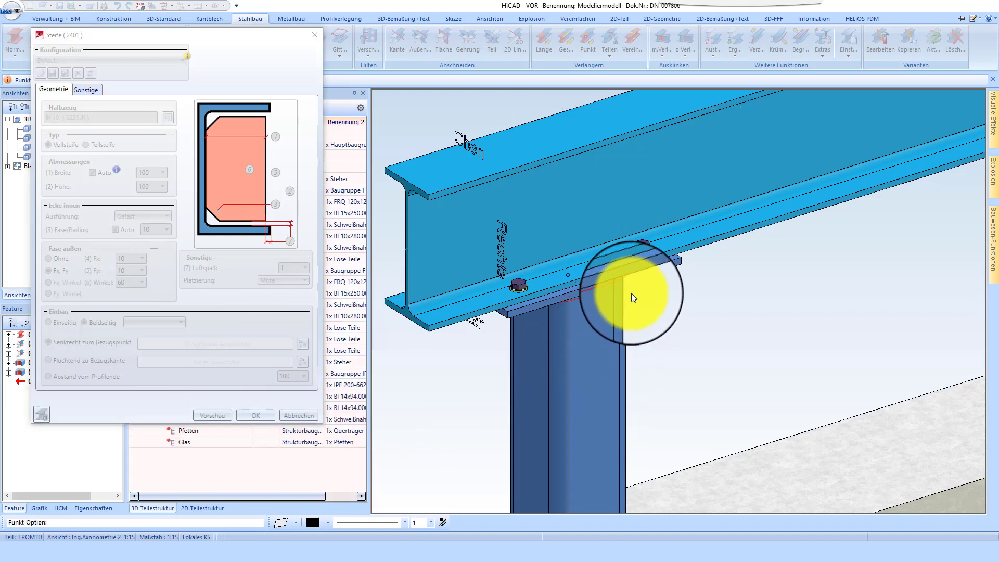
pyautogui.scroll(3, 593, 268)
pyautogui.scroll(-2, 619, 252)
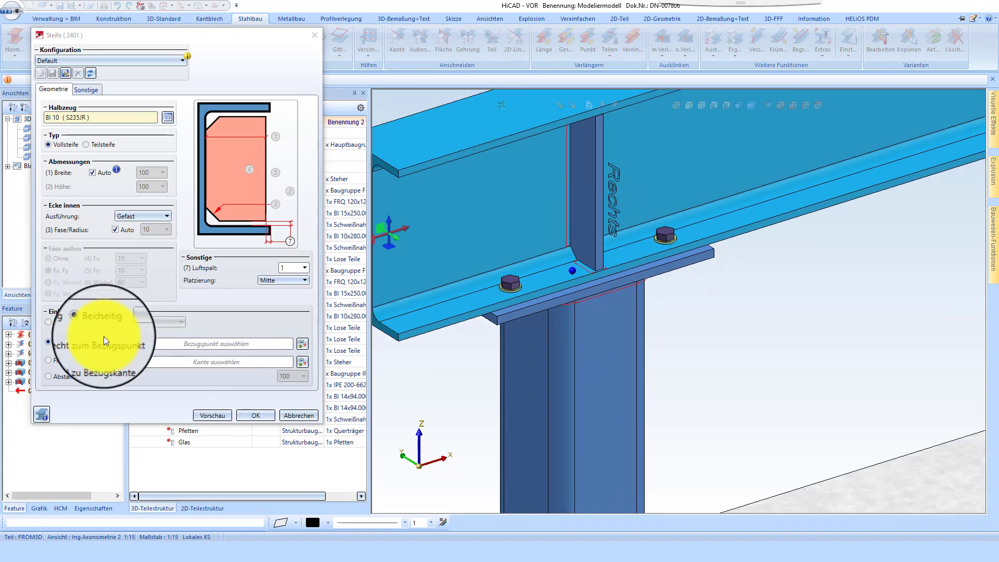
# Step: Set the stiffener's inner corners to Innen gerundet and create the stiffener above the first column
pyautogui.click(143, 216)
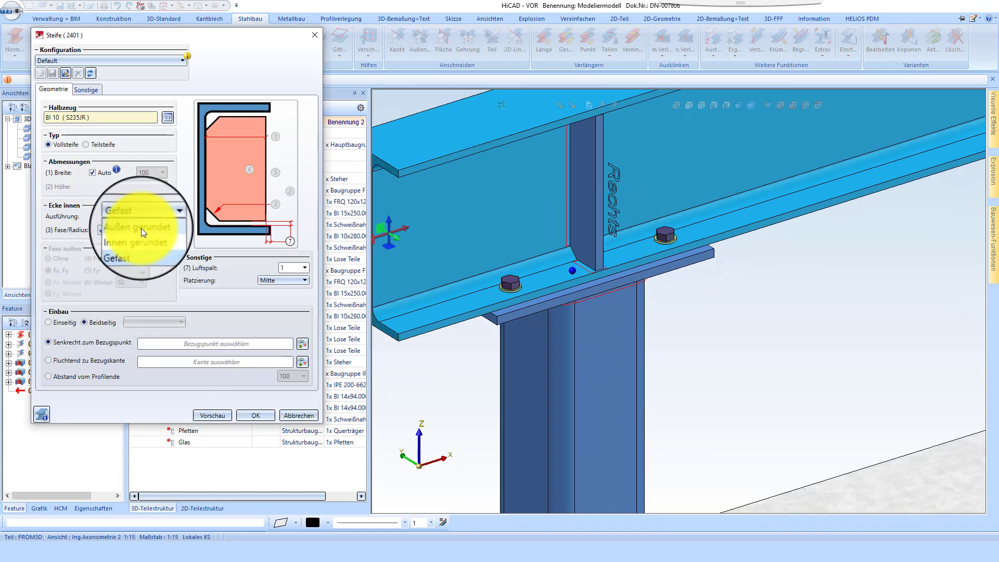
pyautogui.click(141, 228)
pyautogui.click(146, 216)
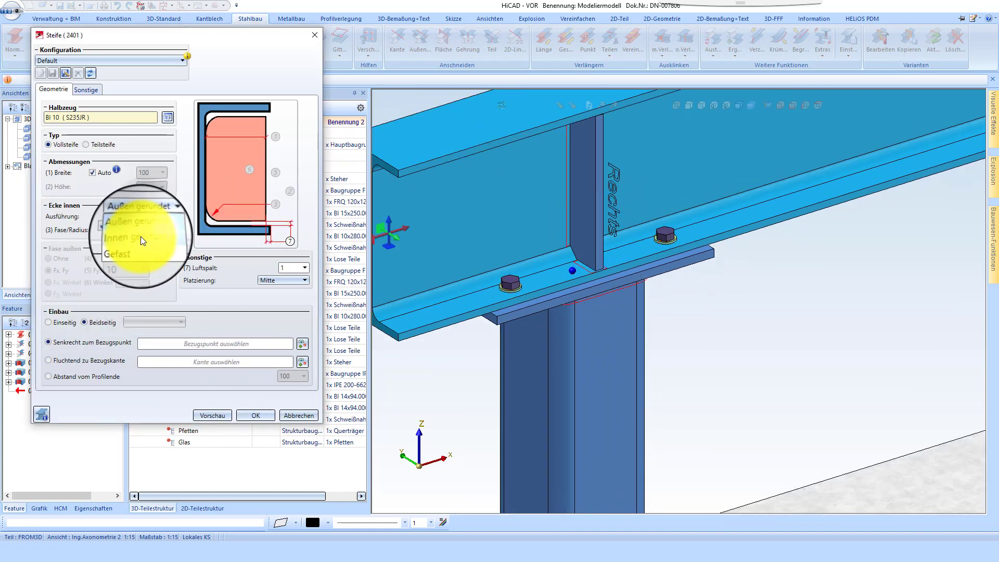
pyautogui.click(140, 236)
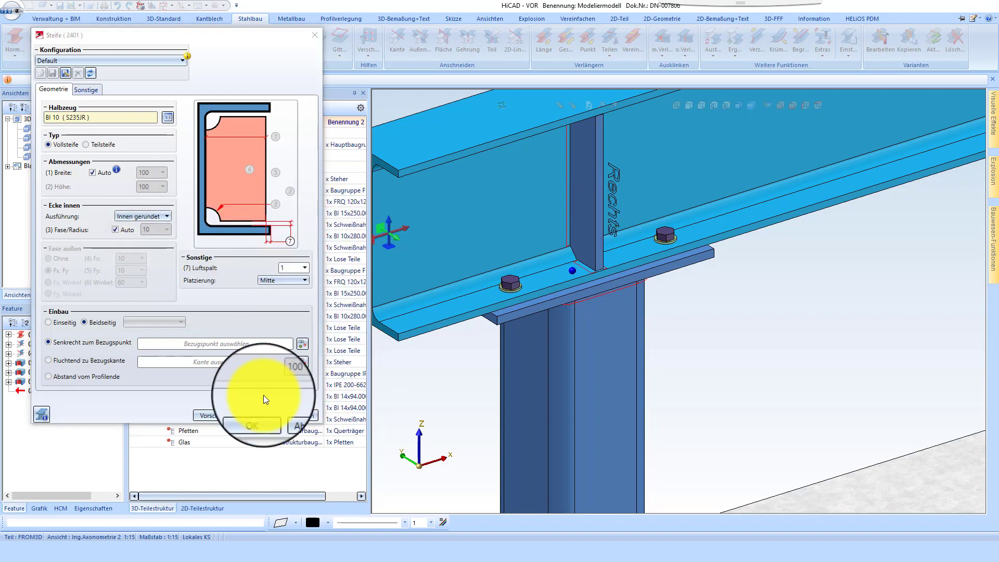
pyautogui.click(248, 416)
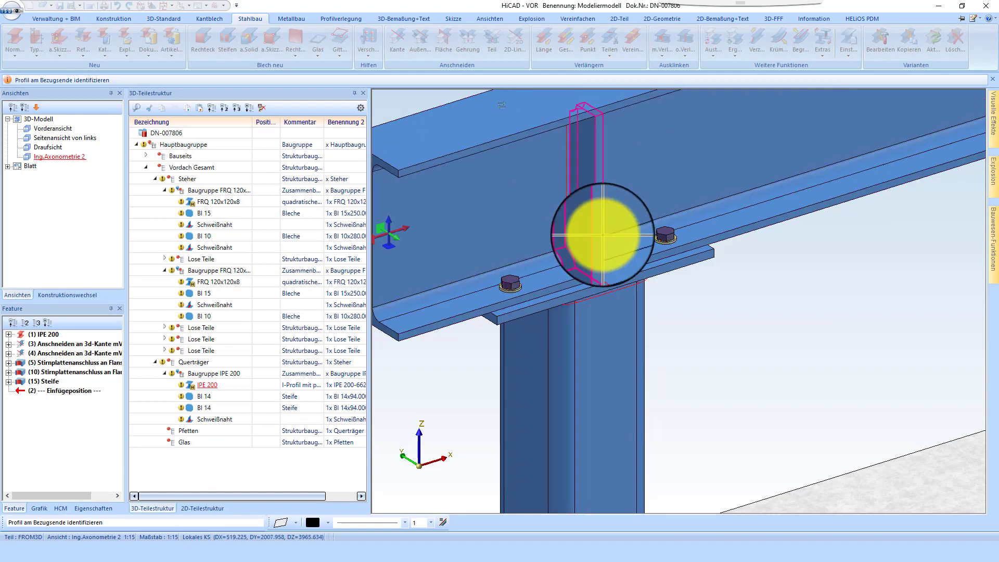
# Step: Add the same stiffener to the beam above the second column, perpendicular to the reference point midway between the bolts
pyautogui.moveTo(602, 235); pyautogui.dragTo(639, 219, button='middle')
pyautogui.scroll(-4, 570, 276)
pyautogui.scroll(-5, 647, 245)
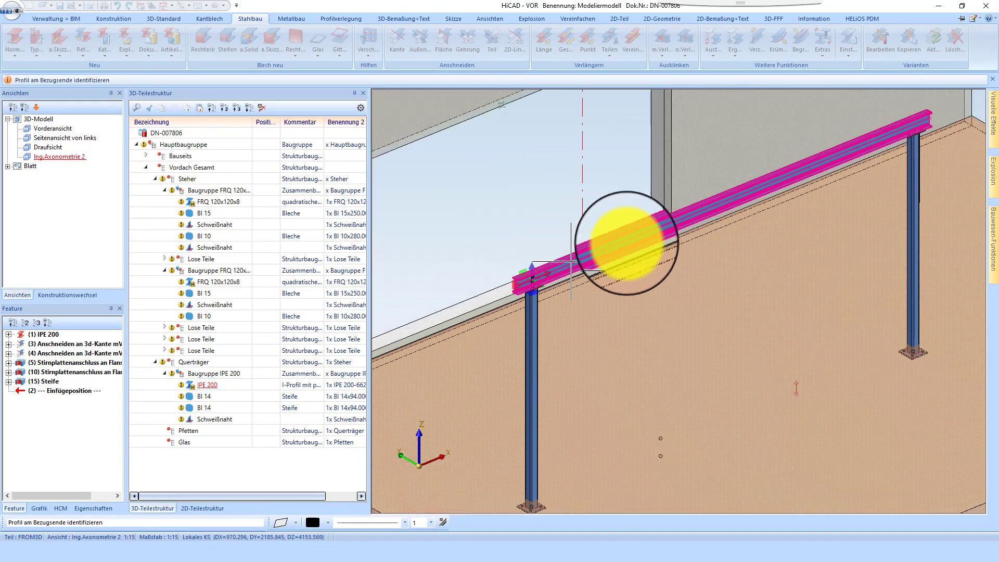
pyautogui.scroll(5, 769, 178)
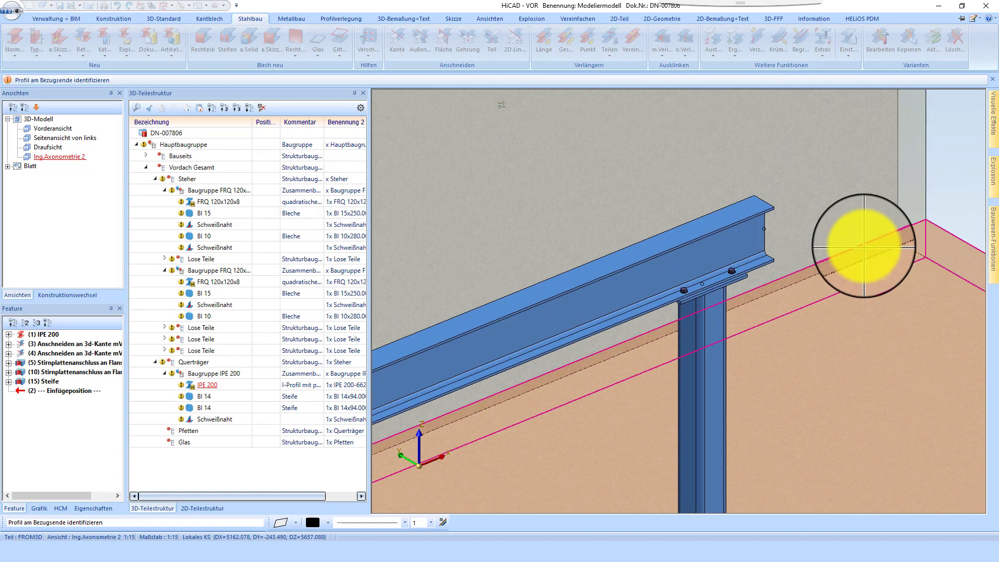
pyautogui.click(777, 278)
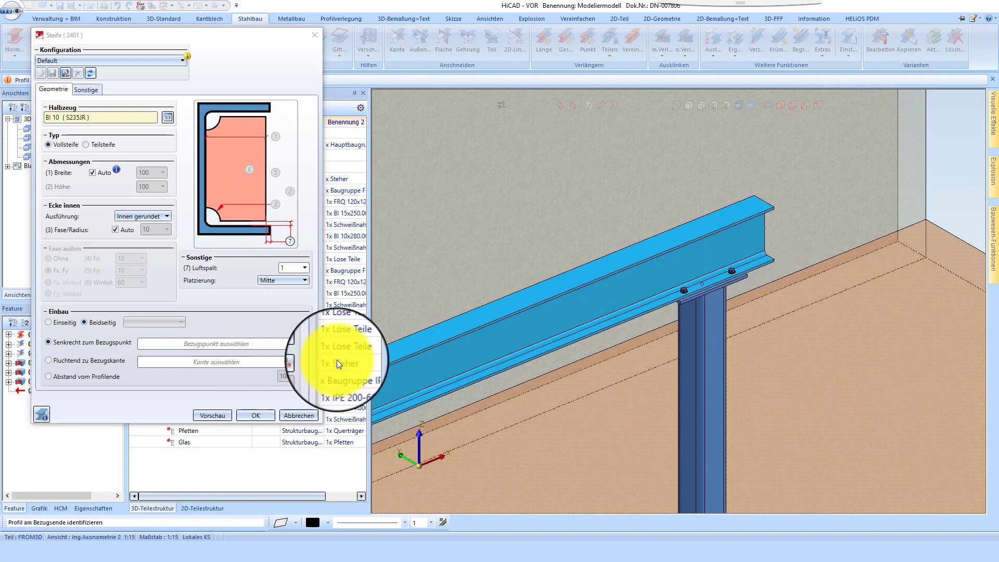
pyautogui.click(303, 344)
pyautogui.click(679, 264)
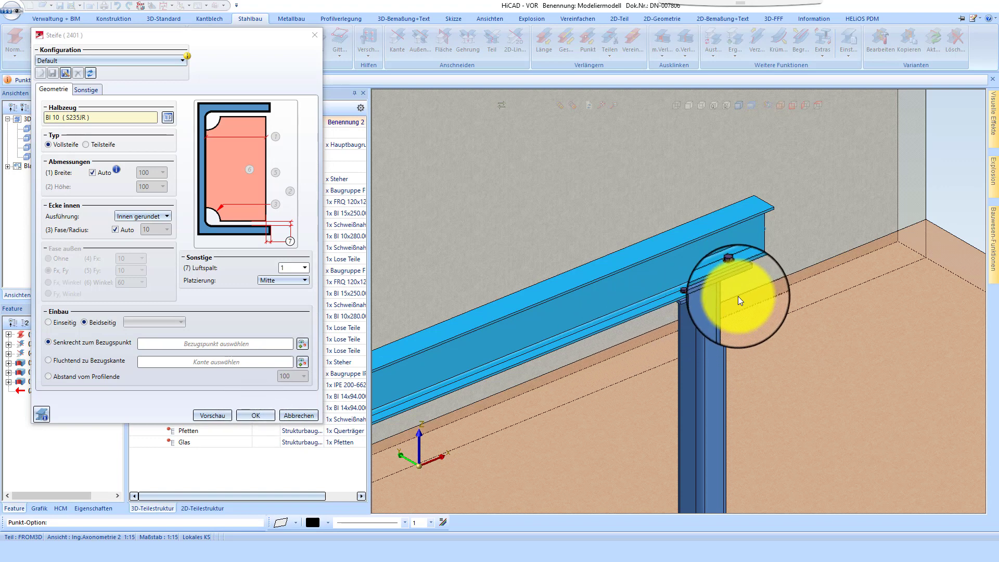
pyautogui.click(264, 417)
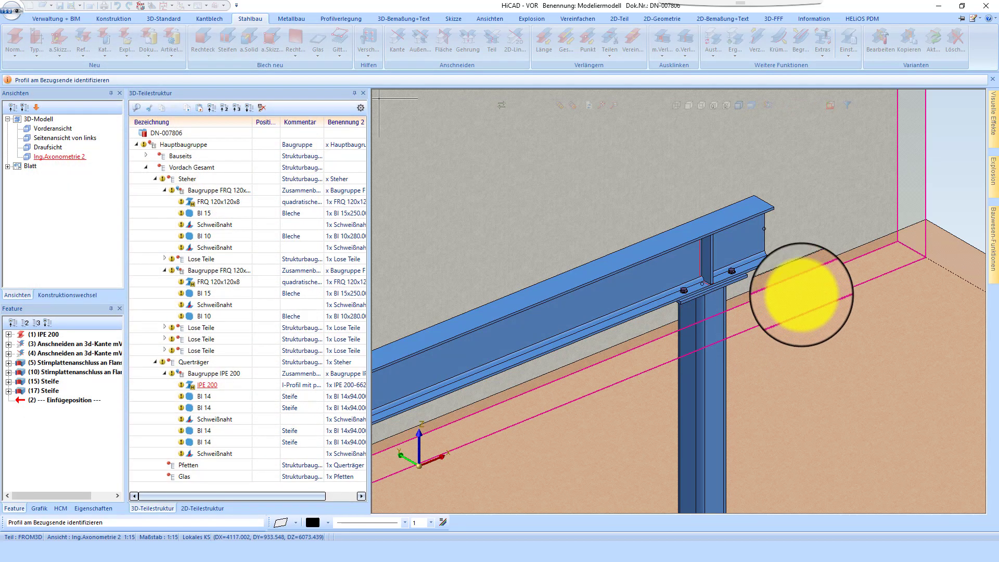
pyautogui.scroll(-5, 808, 281)
pyautogui.middleClick(817, 275)
pyautogui.scroll(-1, 828, 265)
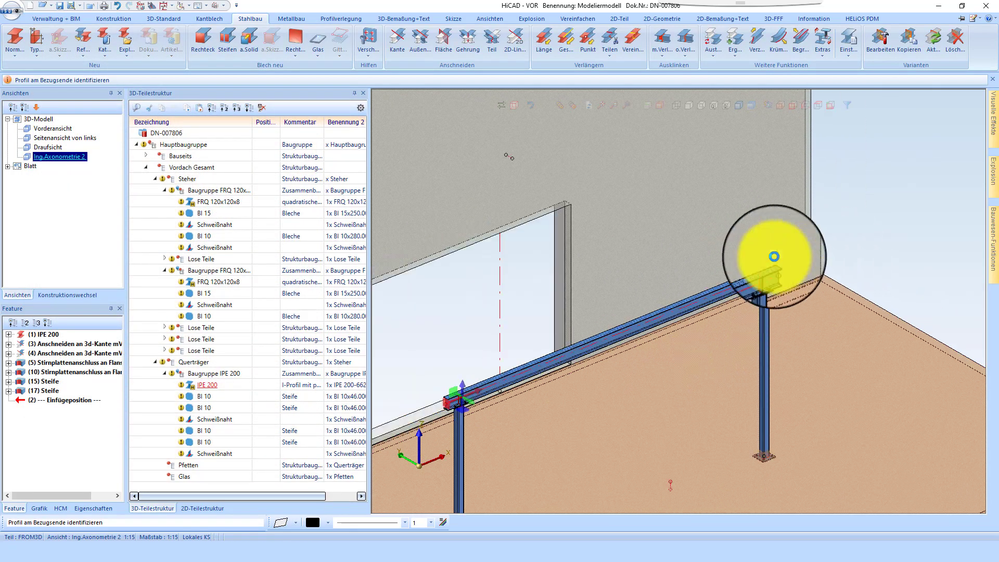
# Step: Open the part attributes of the beam assembly Baugruppe IPE 200 and accept them
pyautogui.scroll(4, 467, 470)
pyautogui.scroll(-2, 664, 341)
pyautogui.scroll(3, 604, 318)
pyautogui.scroll(3, 606, 291)
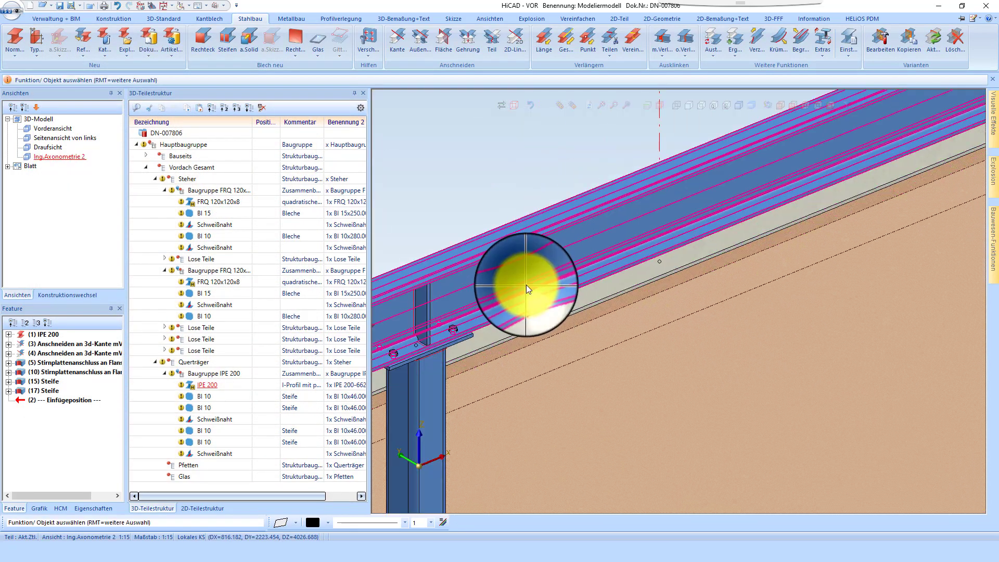
pyautogui.doubleClick(526, 284)
pyautogui.rightClick(526, 284)
pyautogui.click(692, 477)
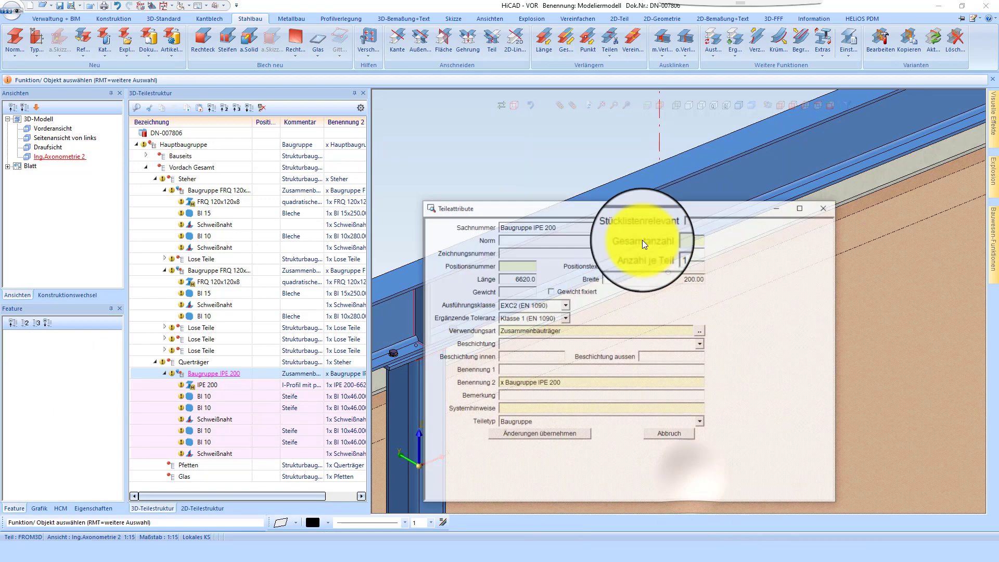
pyautogui.click(579, 435)
# Step: View the part attributes of the first column's assembly, Baugruppe FRQ 120x120x8, and close them without applying
pyautogui.scroll(-4, 457, 349)
pyautogui.scroll(3, 473, 342)
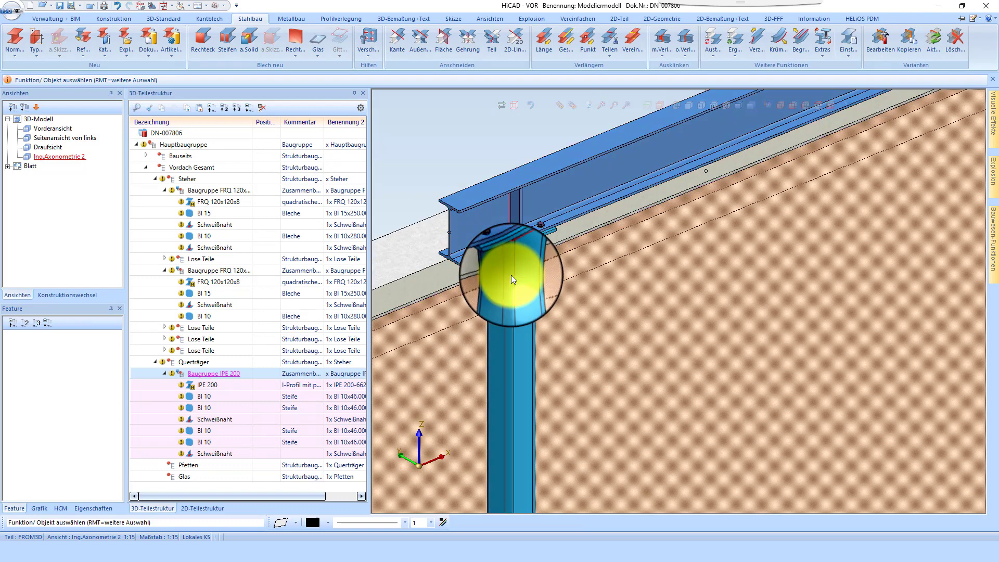
pyautogui.doubleClick(512, 276)
pyautogui.rightClick(603, 307)
pyautogui.click(770, 476)
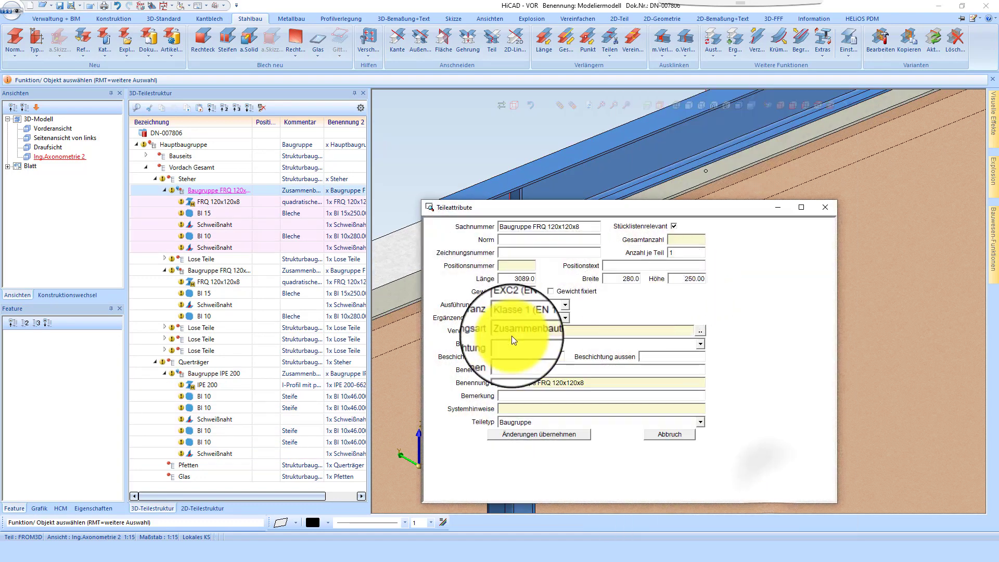
pyautogui.click(675, 434)
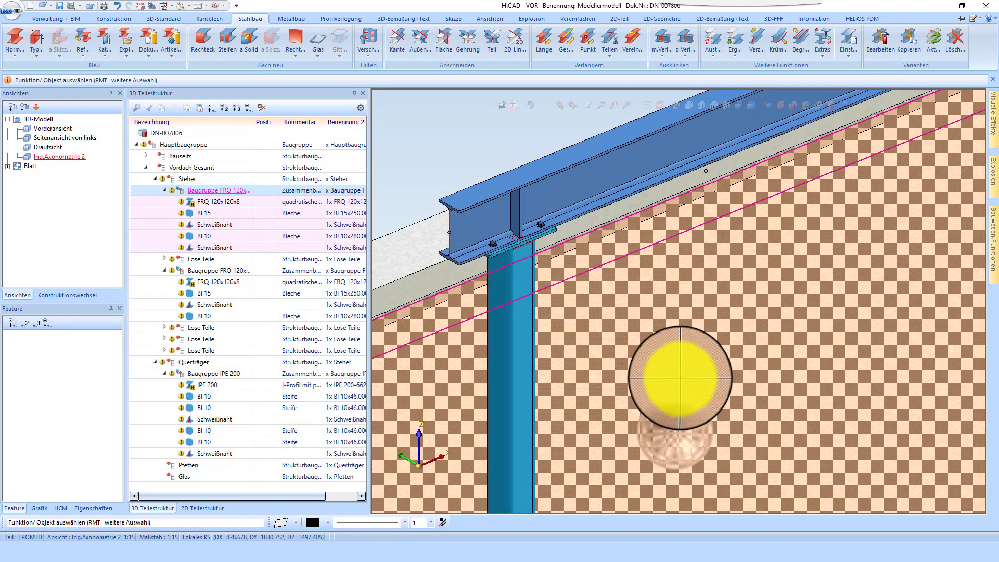
# Step: Hide the first user column, Benennung 2, in the part structure and widen the Kommentar column
pyautogui.click(361, 109)
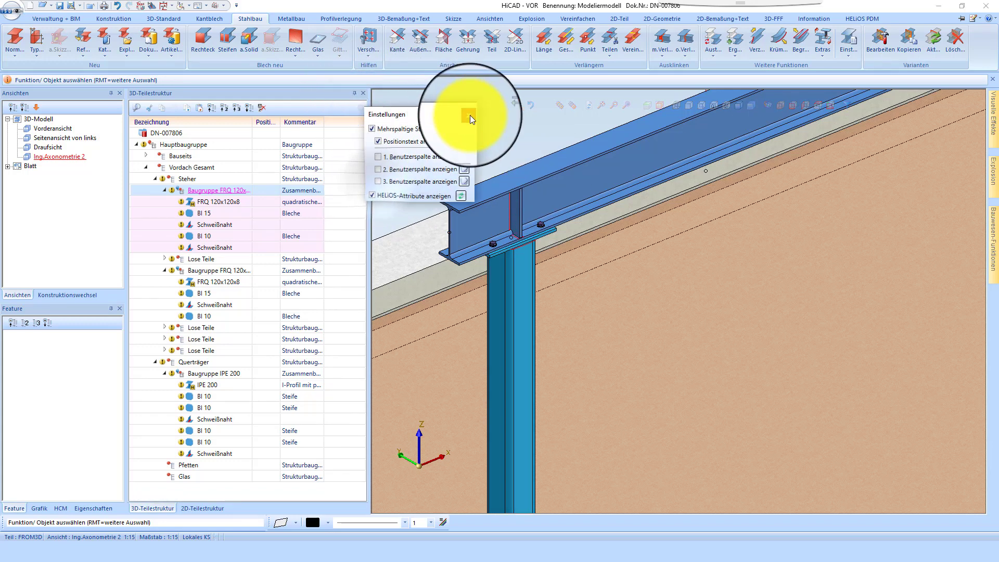
pyautogui.click(470, 115)
pyautogui.moveTo(325, 119); pyautogui.dragTo(363, 115)
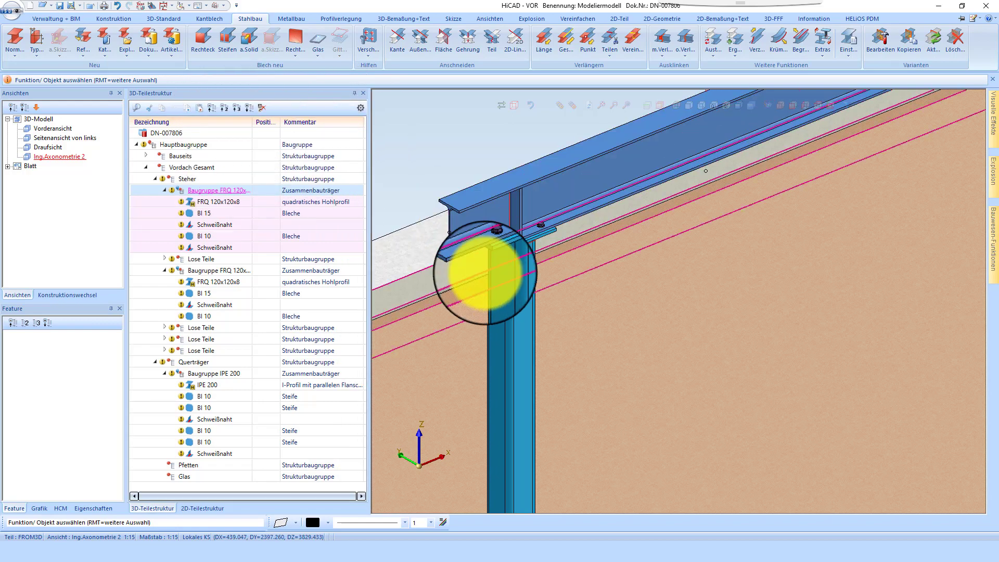
# Step: Examine the stiffened beam-to-column joint up close and the whole canopy frame
pyautogui.scroll(-3, 574, 295)
pyautogui.scroll(3, 555, 292)
pyautogui.moveTo(535, 274)
pyautogui.mouseDown(button='middle')
pyautogui.moveTo(553, 211)
pyautogui.moveTo(548, 252)
pyautogui.moveTo(518, 263)
pyautogui.moveTo(528, 261)
pyautogui.mouseUp(button='middle')
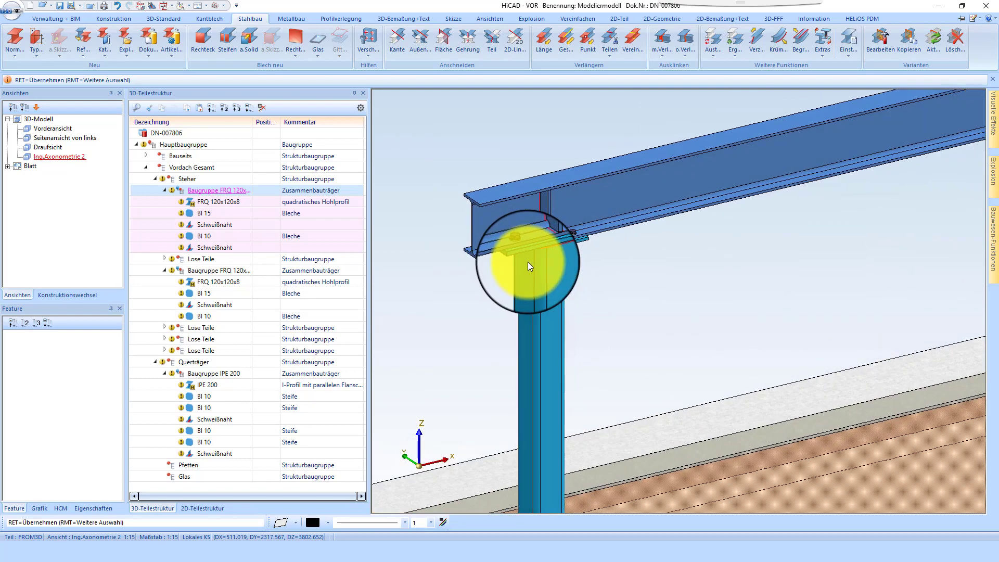
pyautogui.scroll(-2, 496, 261)
pyautogui.scroll(3, 496, 260)
pyautogui.scroll(-4, 544, 262)
pyautogui.scroll(-3, 544, 262)
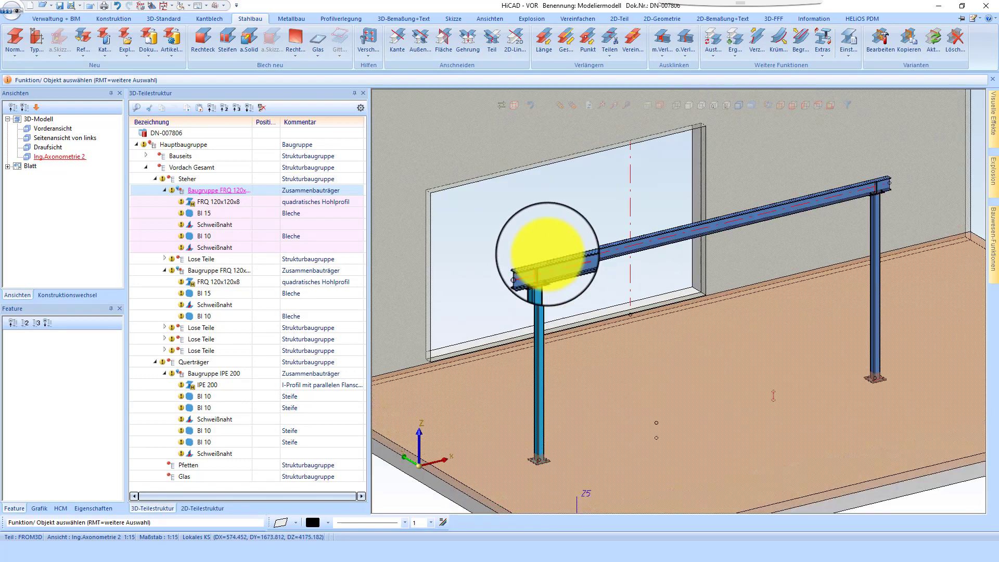
pyautogui.scroll(3, 623, 343)
# Step: Assign position numbers to the model's assemblies and parts, and save the construction
pyautogui.click(63, 20)
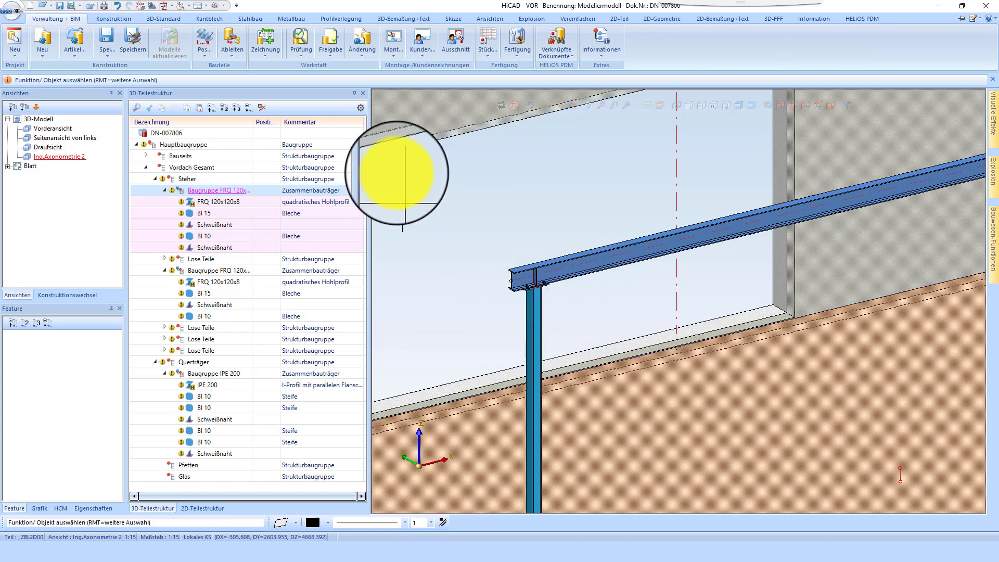
pyautogui.click(203, 36)
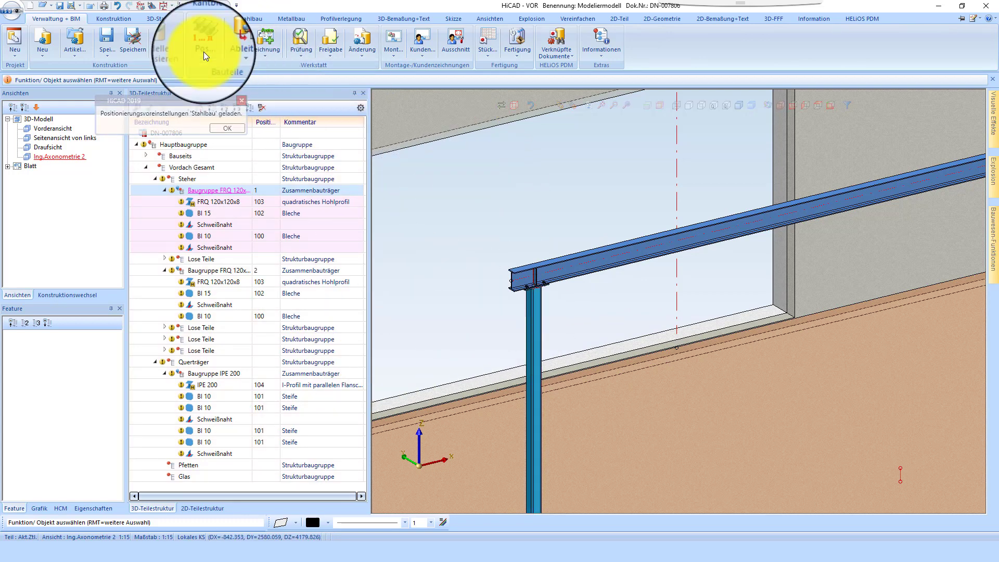
pyautogui.click(108, 36)
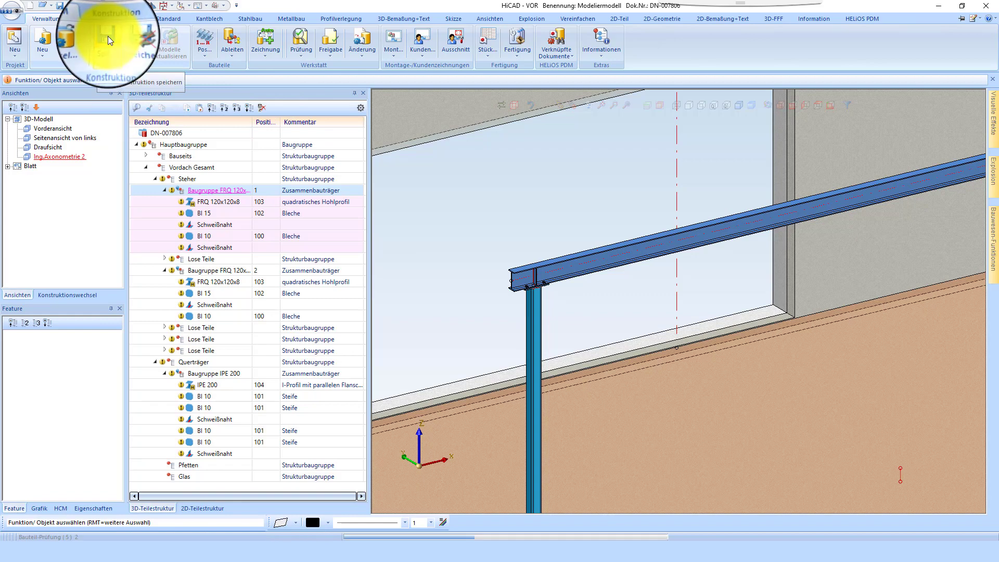
# Step: Switch to HELiOS Desktop, enlarge the article list of project VOR, and refresh the list
pyautogui.click(368, 552)
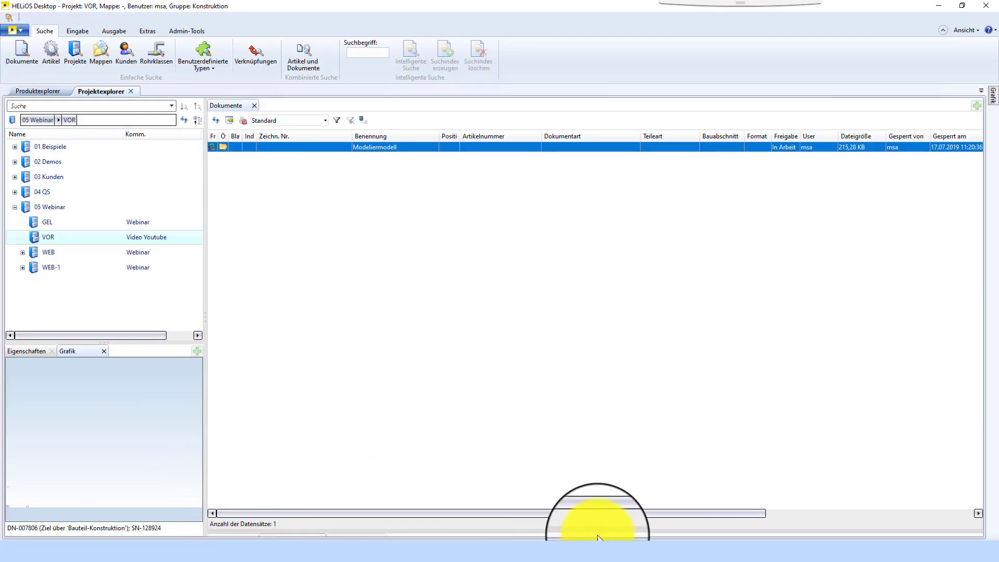
pyautogui.moveTo(595, 522); pyautogui.dragTo(597, 354)
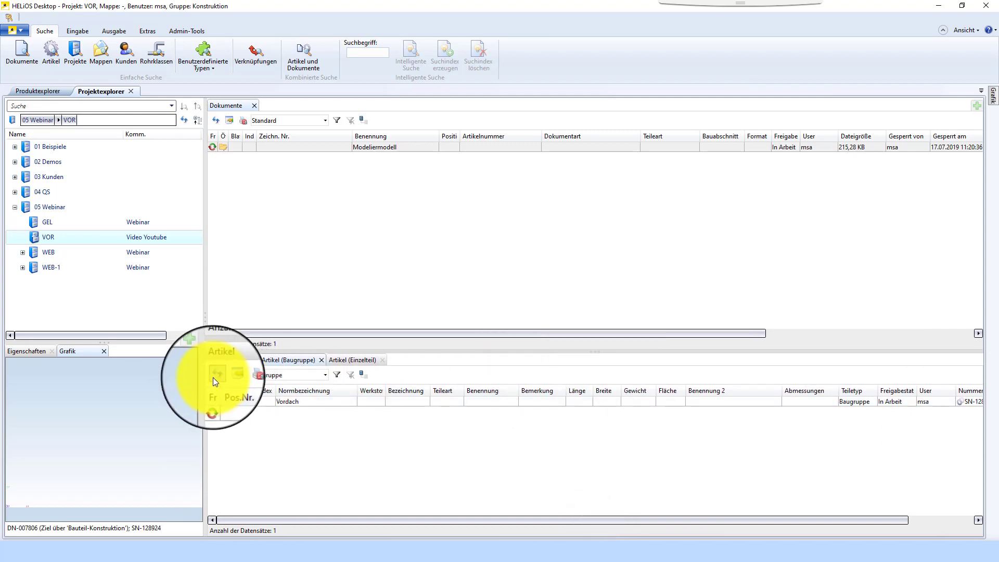
pyautogui.click(214, 375)
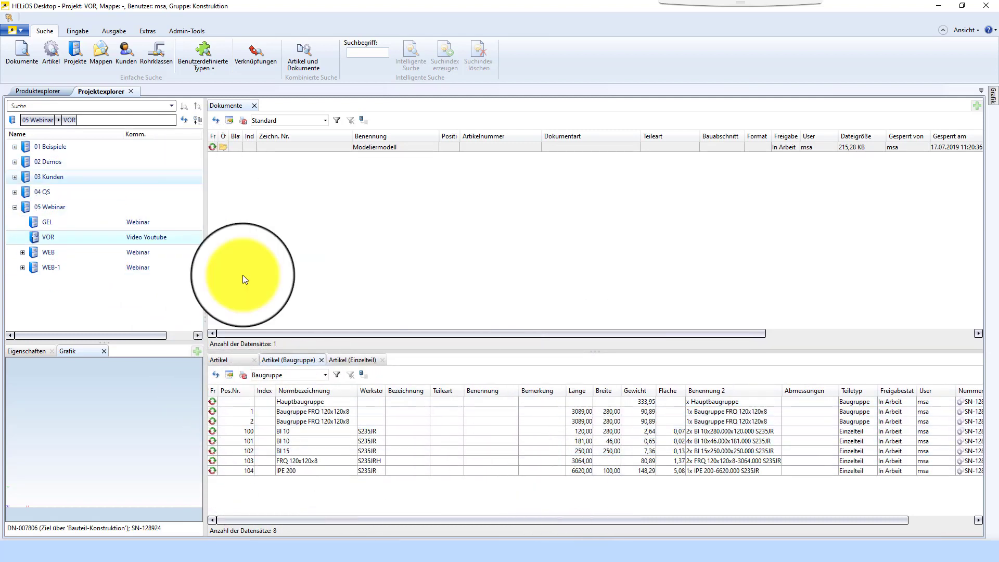
# Step: Replace the head article Halle in the product explorer with Hauptbaugruppe, using an article search in project VOR
pyautogui.click(32, 91)
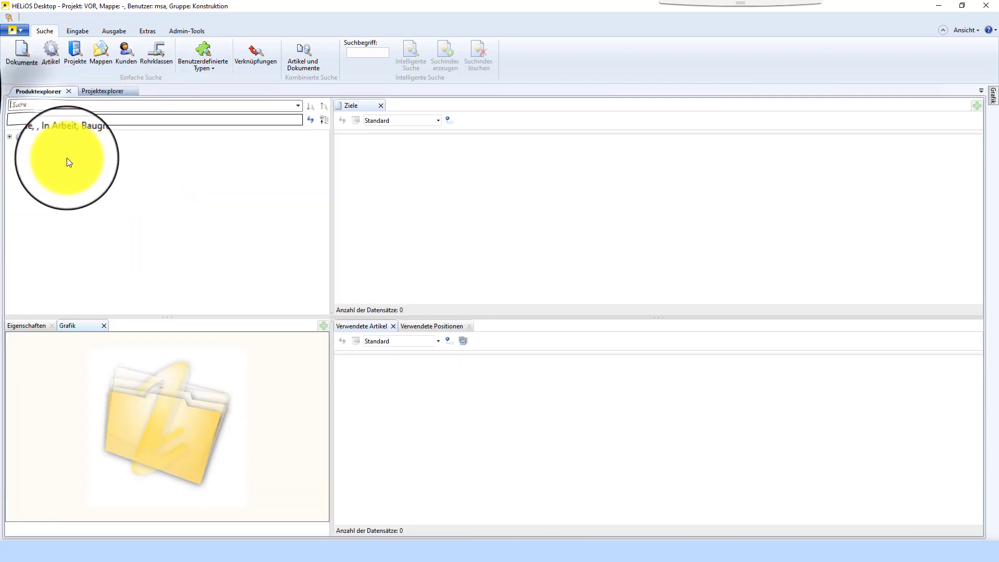
pyautogui.rightClick(52, 139)
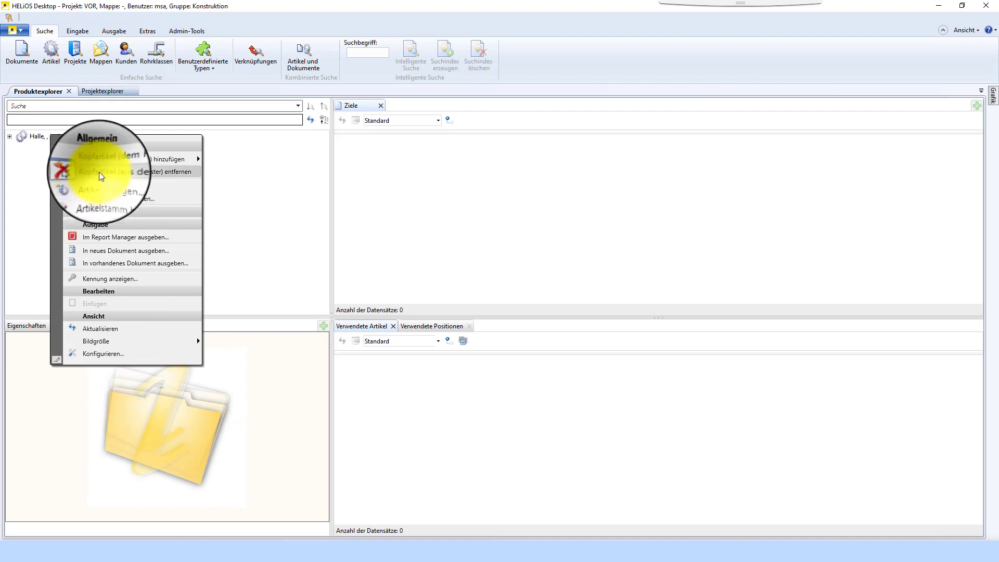
pyautogui.click(99, 172)
pyautogui.rightClick(95, 155)
pyautogui.click(130, 156)
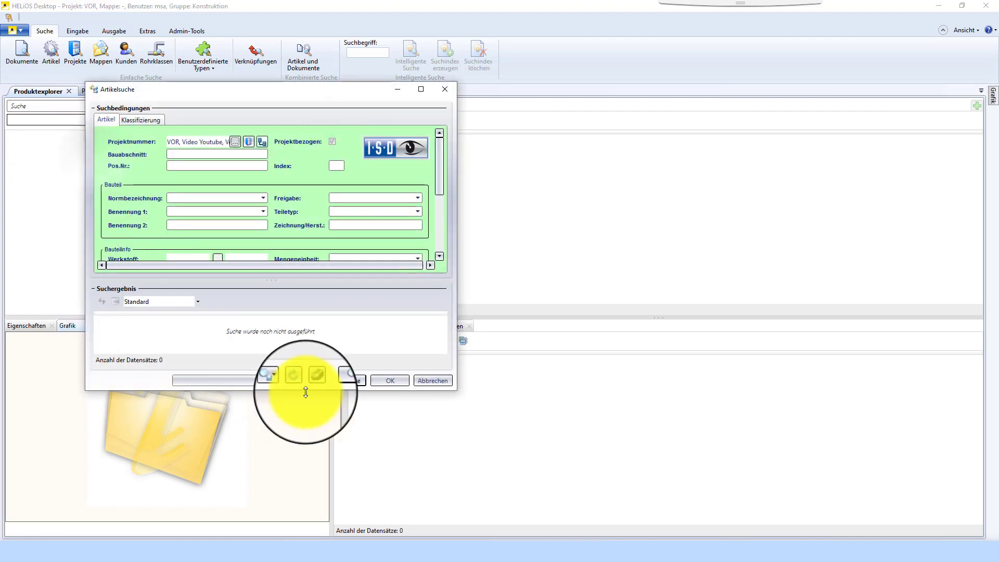
pyautogui.doubleClick(212, 329)
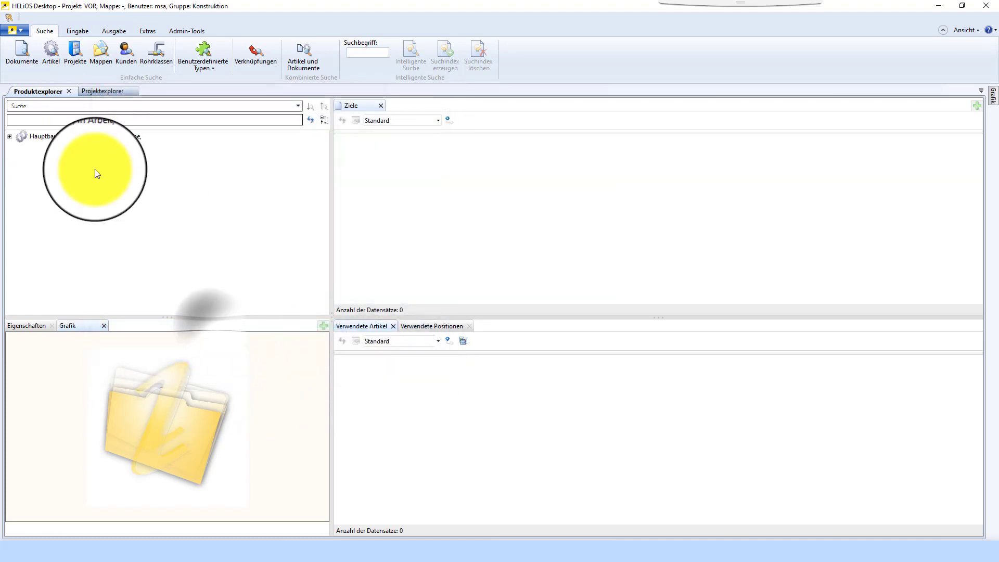
# Step: Expand Hauptbaugruppe in the product explorer and review its assemblies and fastener articles
pyautogui.click(7, 136)
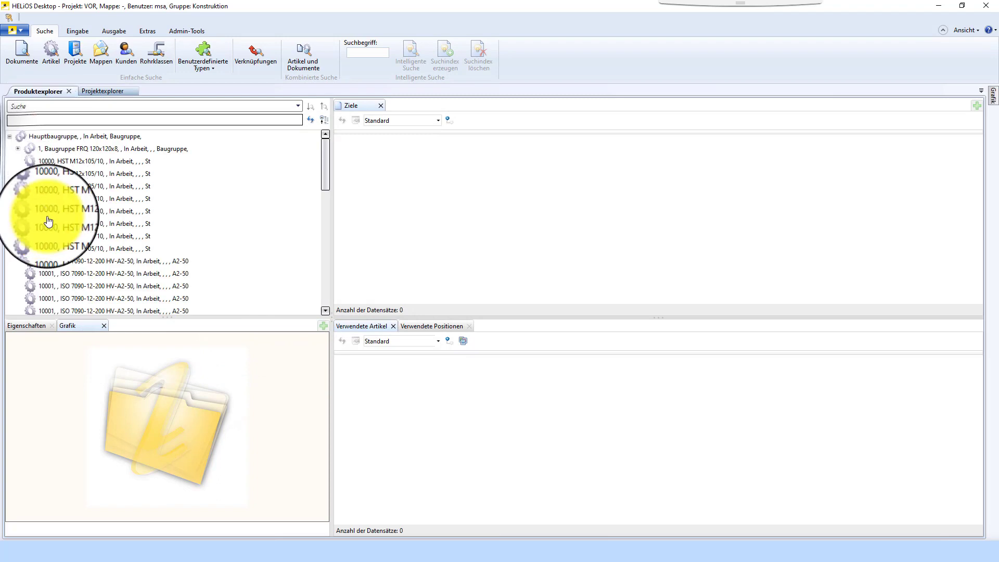
pyautogui.scroll(-4, 101, 302)
pyautogui.scroll(-3, 100, 301)
pyautogui.scroll(5, 105, 297)
pyautogui.scroll(-1, 105, 238)
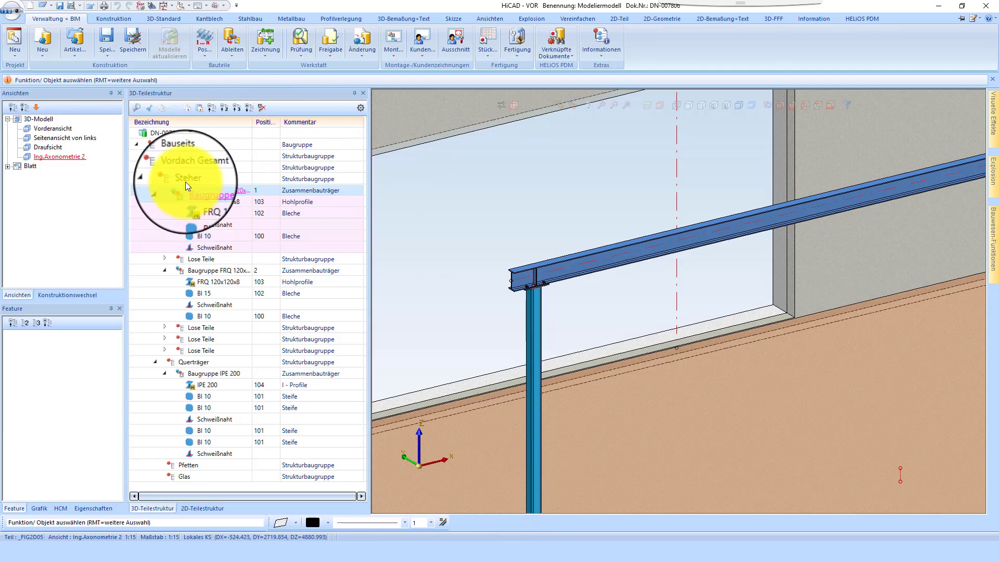
# Step: Switch back to HiCAD, open the part attributes of the structural assembly Vordach Gesamt, and apply them
pyautogui.click(177, 170)
pyautogui.rightClick(177, 169)
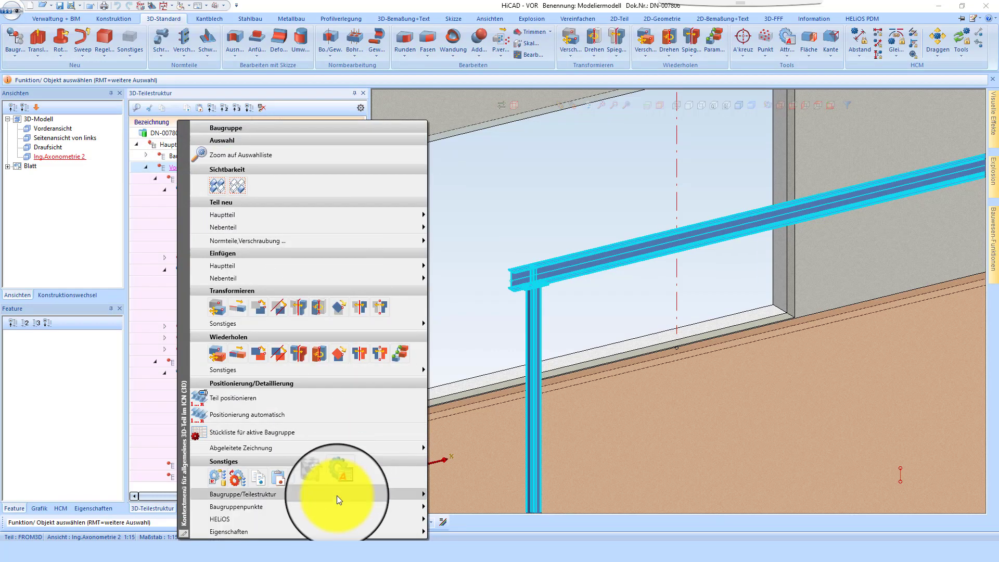
pyautogui.click(343, 477)
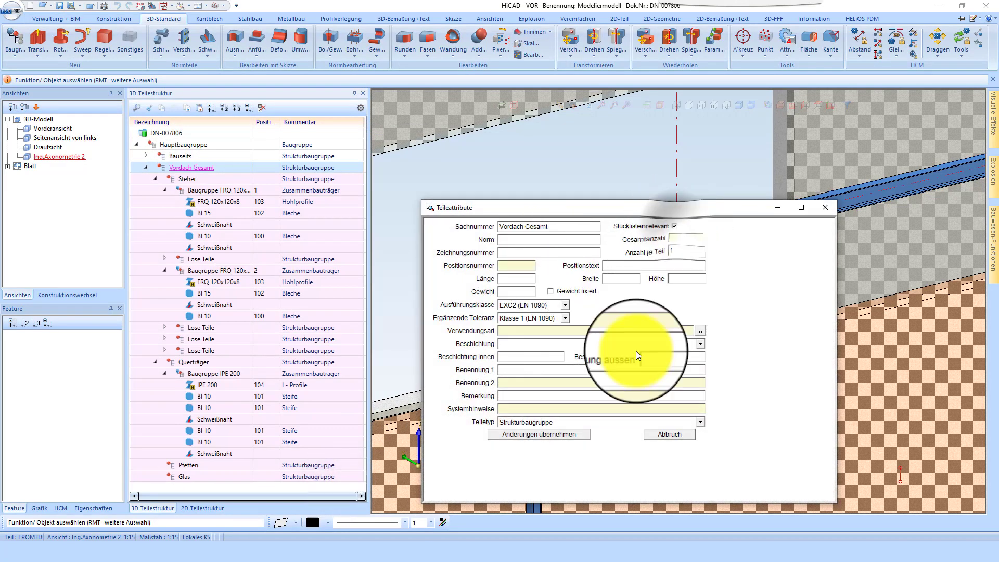
pyautogui.click(560, 439)
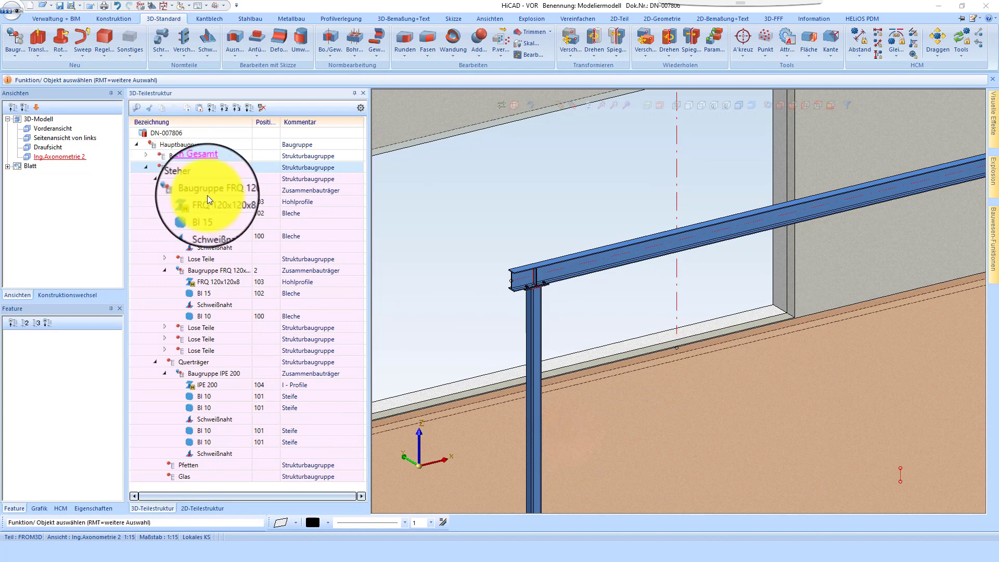
# Step: Make the structural assembly Steher relevant for the bill of materials in its part attributes and apply the change
pyautogui.rightClick(207, 195)
pyautogui.click(186, 181)
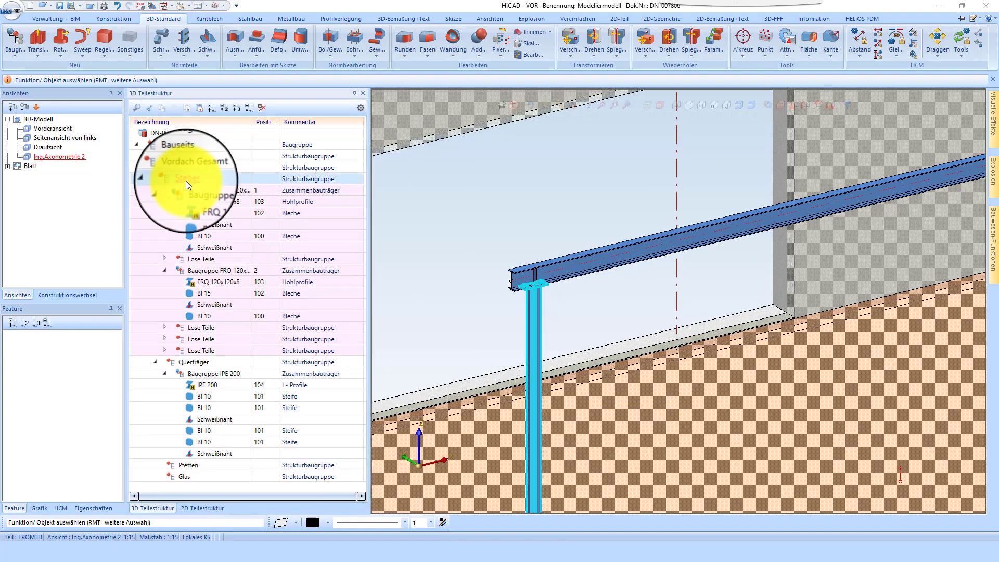
pyautogui.rightClick(185, 180)
pyautogui.click(350, 476)
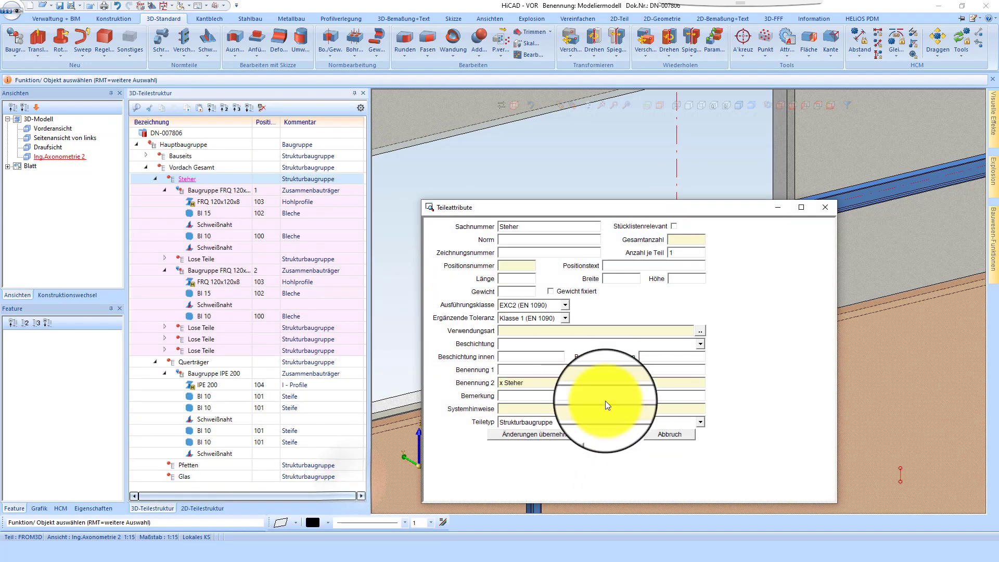
pyautogui.click(674, 226)
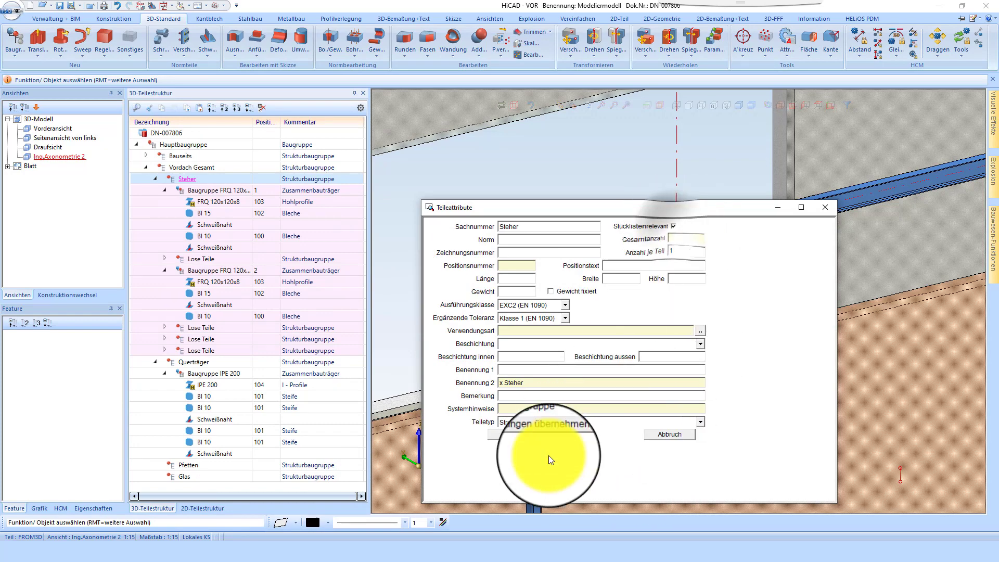
pyautogui.click(565, 434)
# Step: Open the part attributes of the structural assembly Querträger and apply them
pyautogui.click(196, 360)
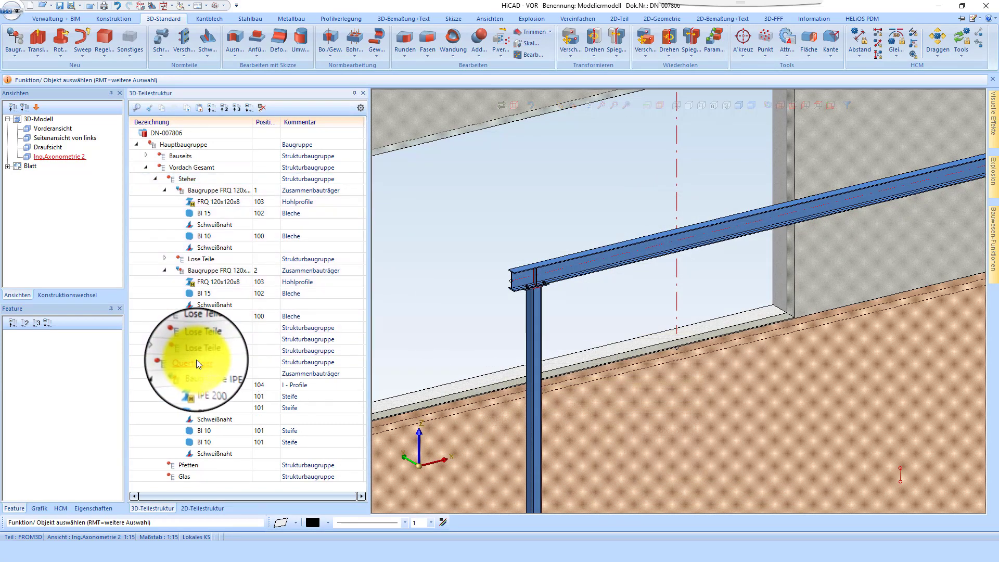
pyautogui.rightClick(196, 360)
pyautogui.click(367, 478)
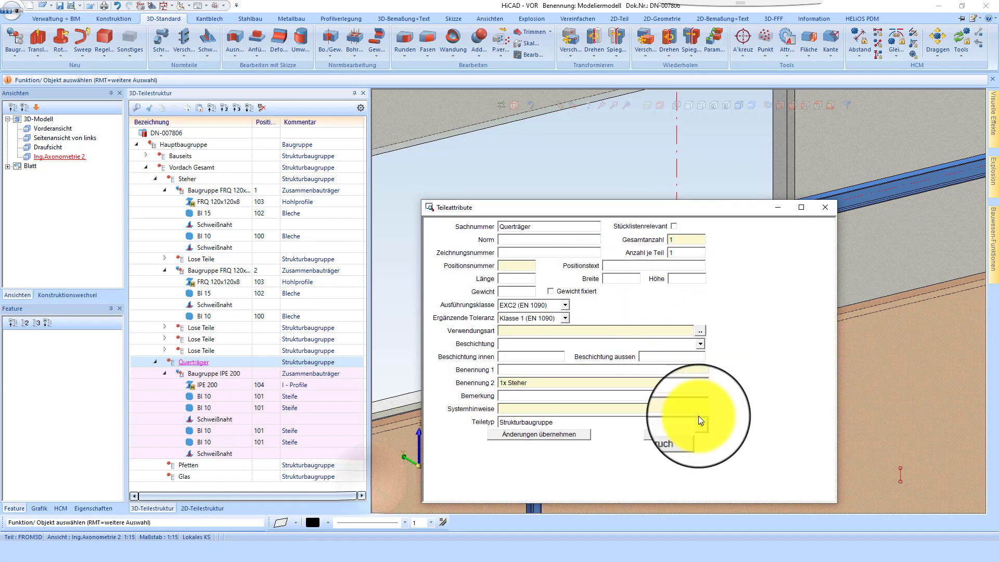
pyautogui.click(562, 434)
# Step: Collapse Steher and Querträger, and set BOM relevance for Steher, Querträger, Pfetten and Glas together
pyautogui.click(155, 178)
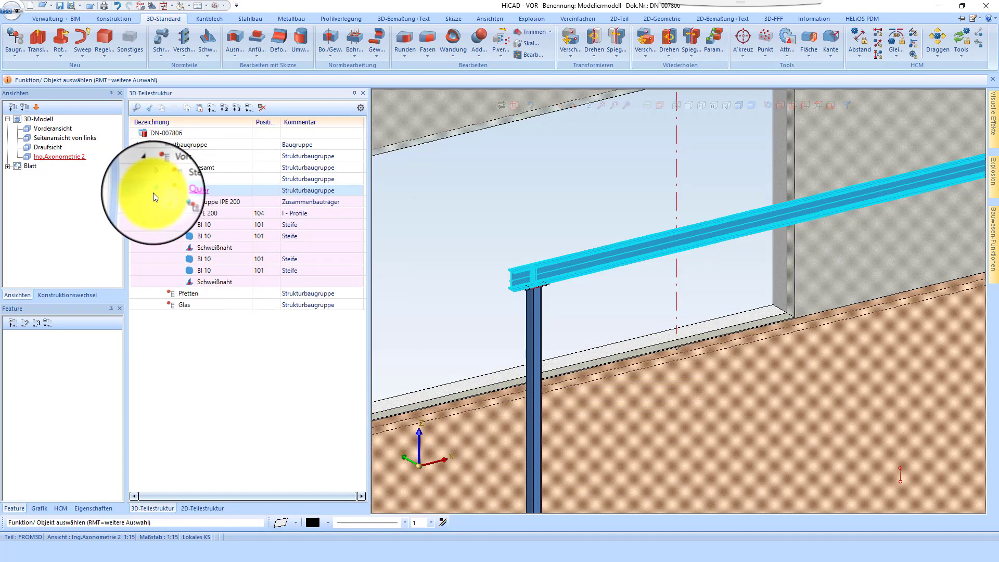
pyautogui.click(155, 190)
pyautogui.click(170, 178)
pyautogui.keyDown('shift'); pyautogui.click(186, 214); pyautogui.keyUp('shift')
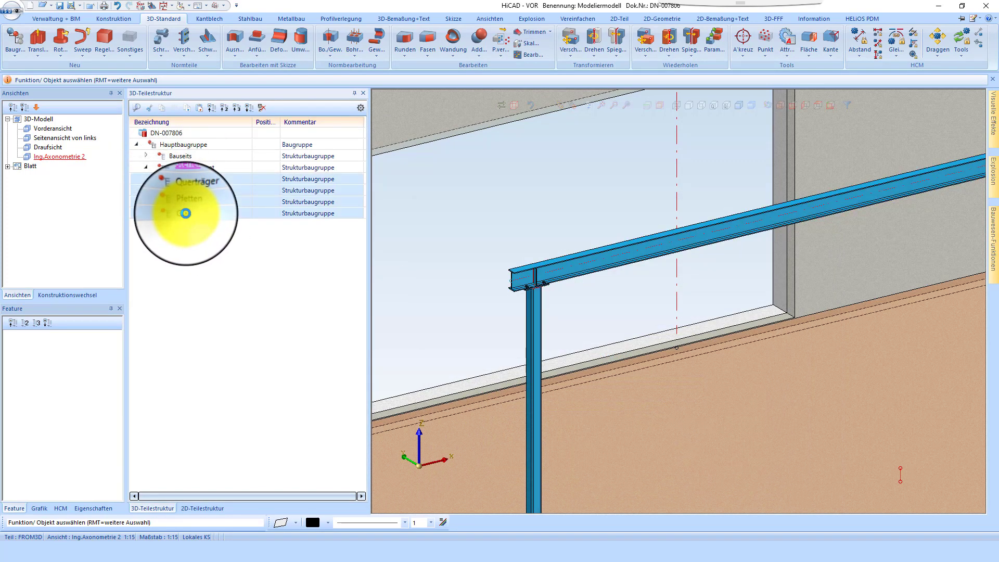
pyautogui.rightClick(183, 212)
pyautogui.moveTo(320, 517)
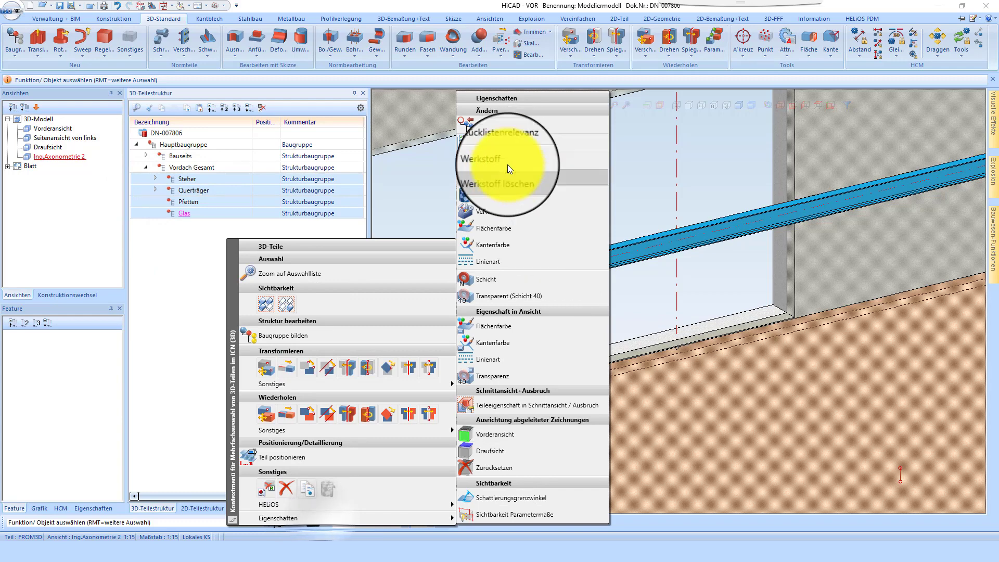
pyautogui.click(504, 141)
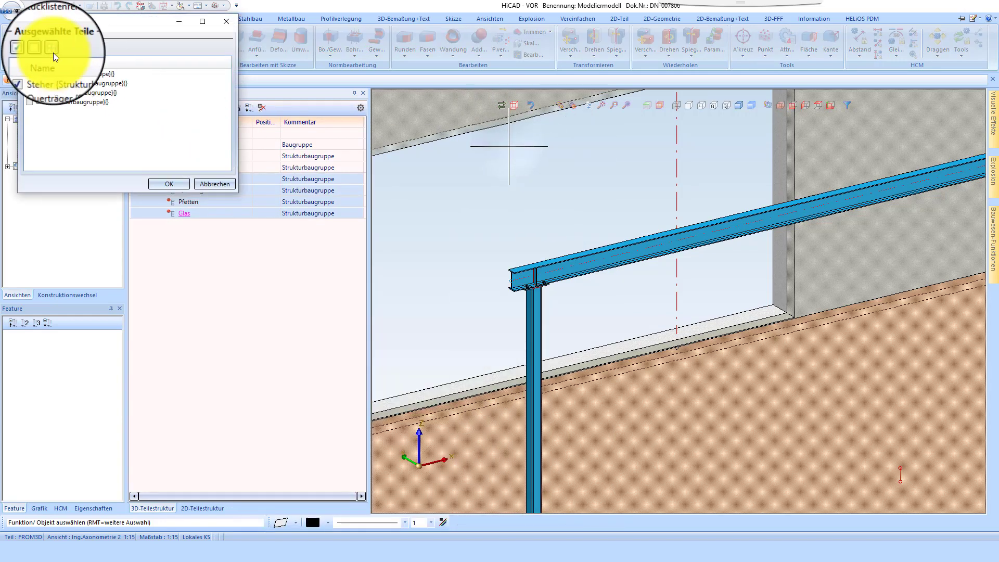
pyautogui.click(170, 184)
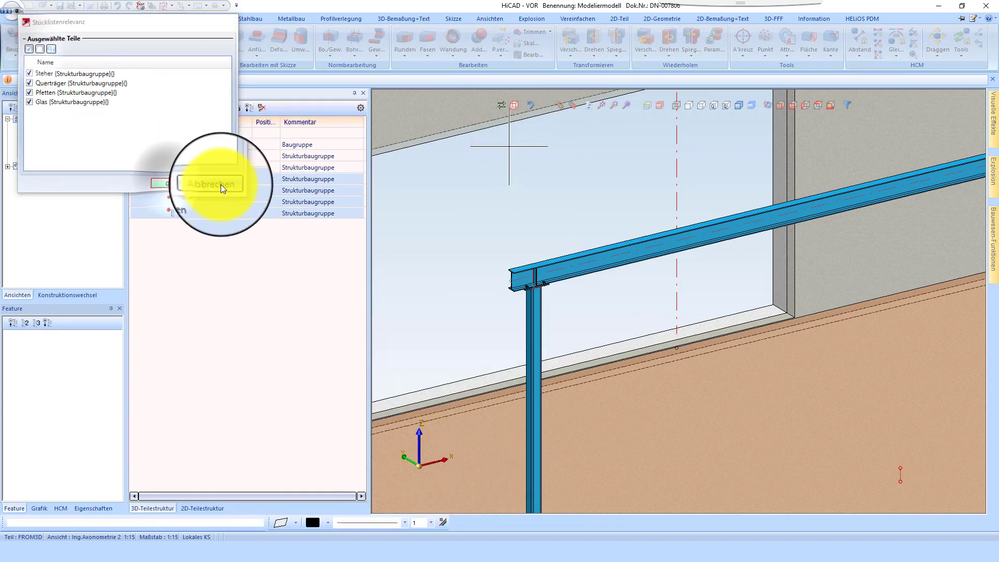
# Step: Assign position numbers to the structural assemblies and save the construction
pyautogui.click(78, 19)
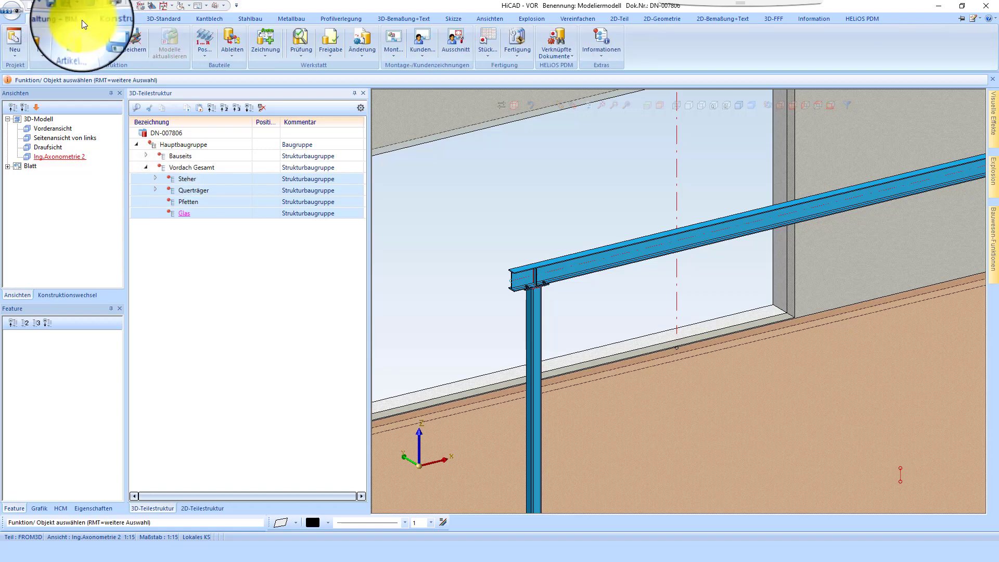
pyautogui.click(205, 35)
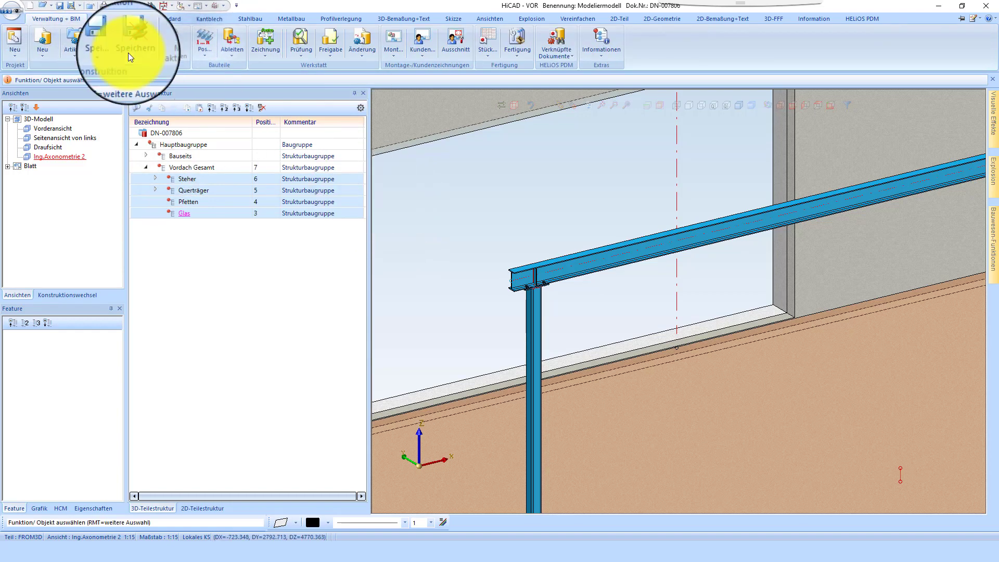
pyautogui.click(114, 34)
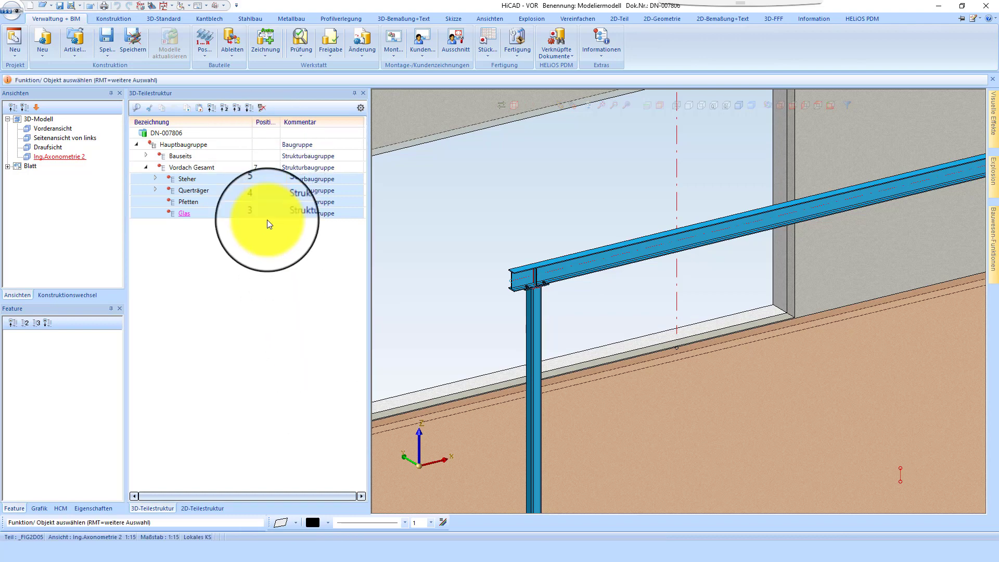
# Step: Switch to HELiOS Desktop and review Vordach Gesamt in the product explorer, down to plate 100 in Baugruppe FRQ 120x120x8 of Steher
pyautogui.click(389, 549)
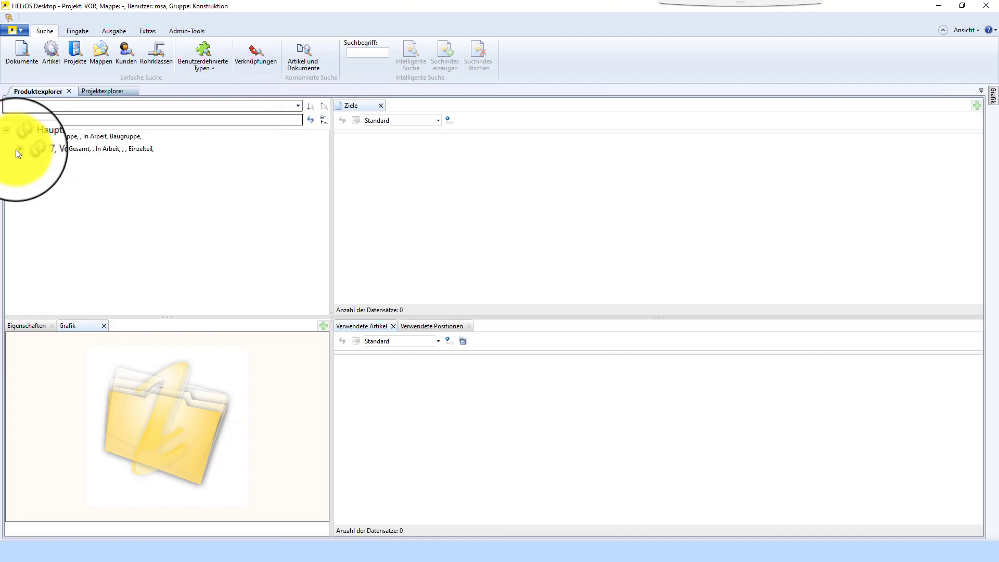
pyautogui.click(18, 149)
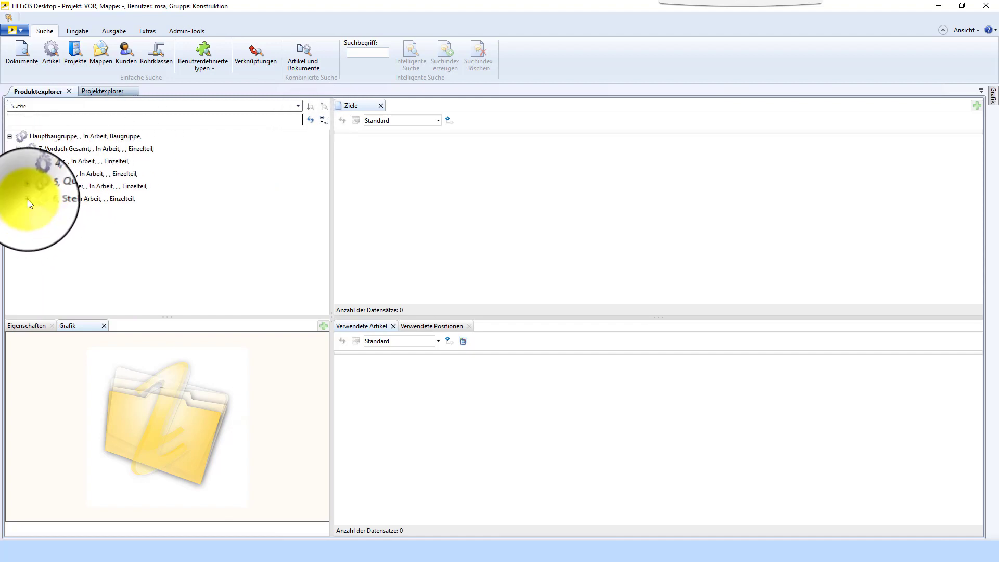
pyautogui.doubleClick(51, 200)
pyautogui.scroll(5, 78, 218)
pyautogui.click(78, 214)
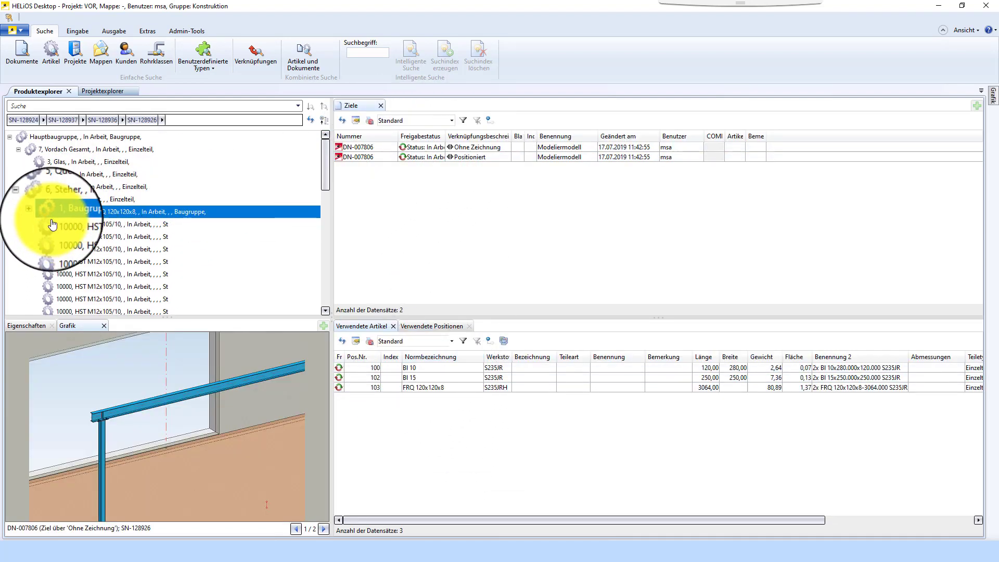
pyautogui.click(35, 212)
pyautogui.click(94, 224)
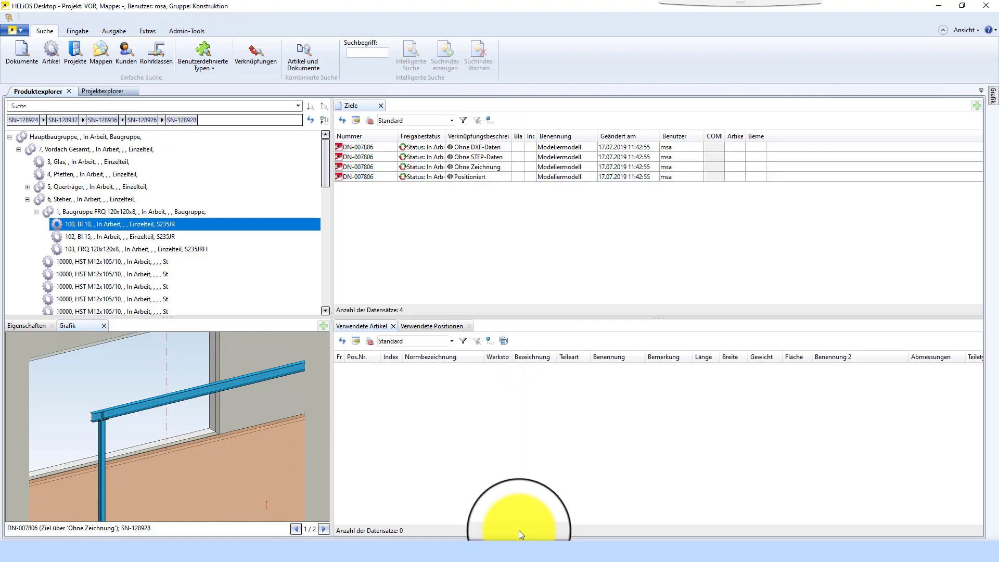
# Step: Switch back to HiCAD and create drawings for all listed parts without a drawing, positions 1, 2 and 100 to 104
pyautogui.click(535, 548)
pyautogui.scroll(-4, 489, 308)
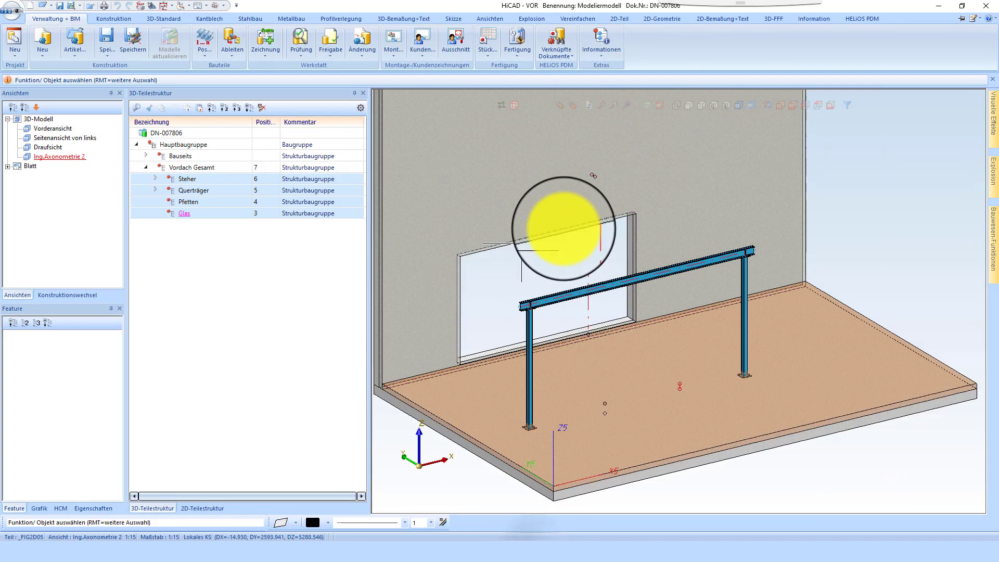
pyautogui.click(577, 220)
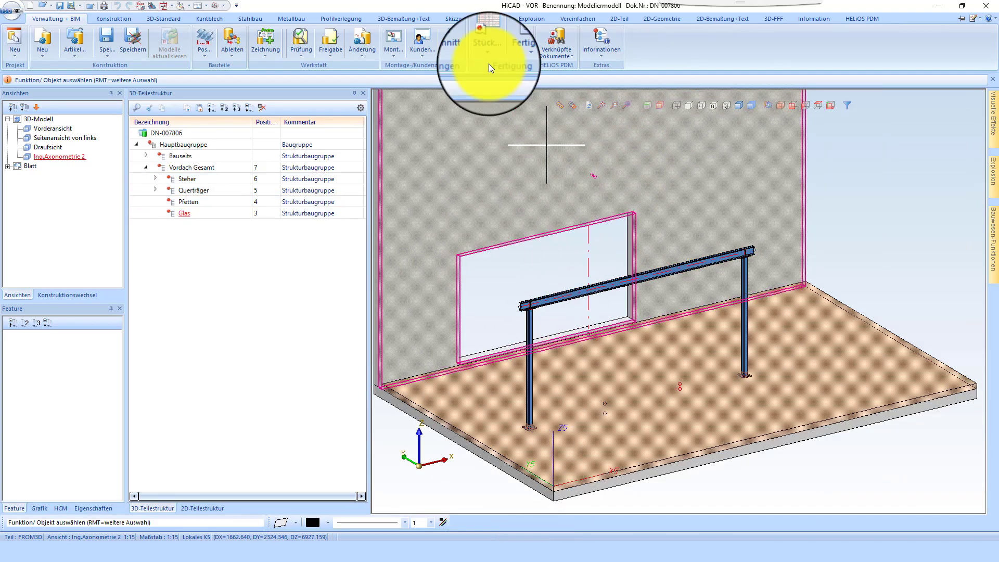
pyautogui.click(267, 33)
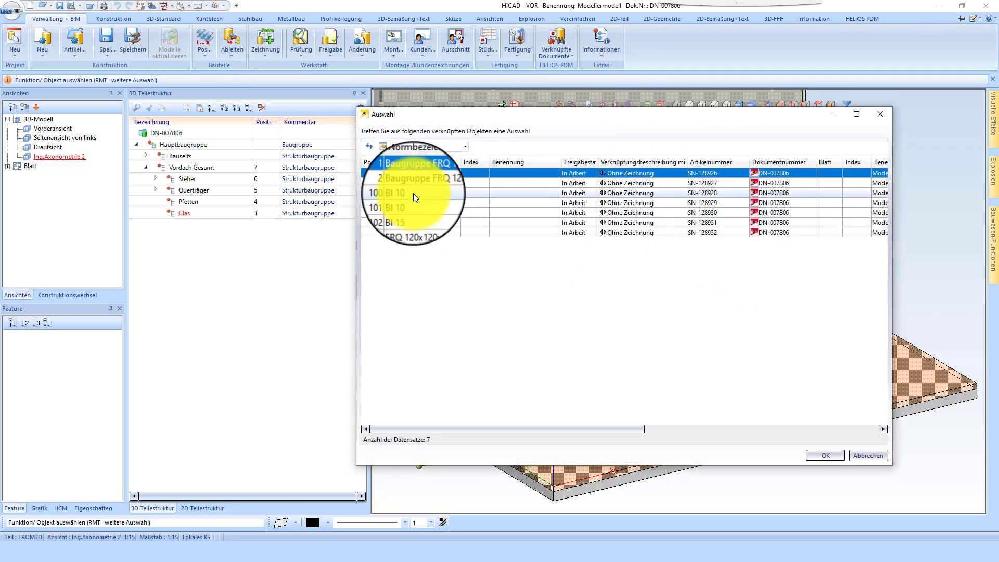
pyautogui.keyDown('shift'); pyautogui.click(419, 232); pyautogui.keyUp('shift')
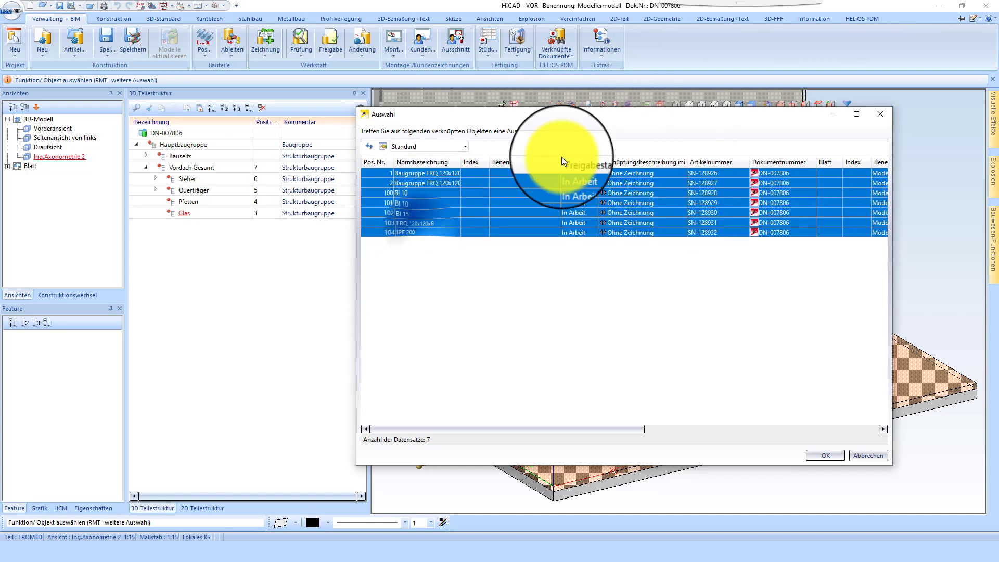
pyautogui.click(836, 455)
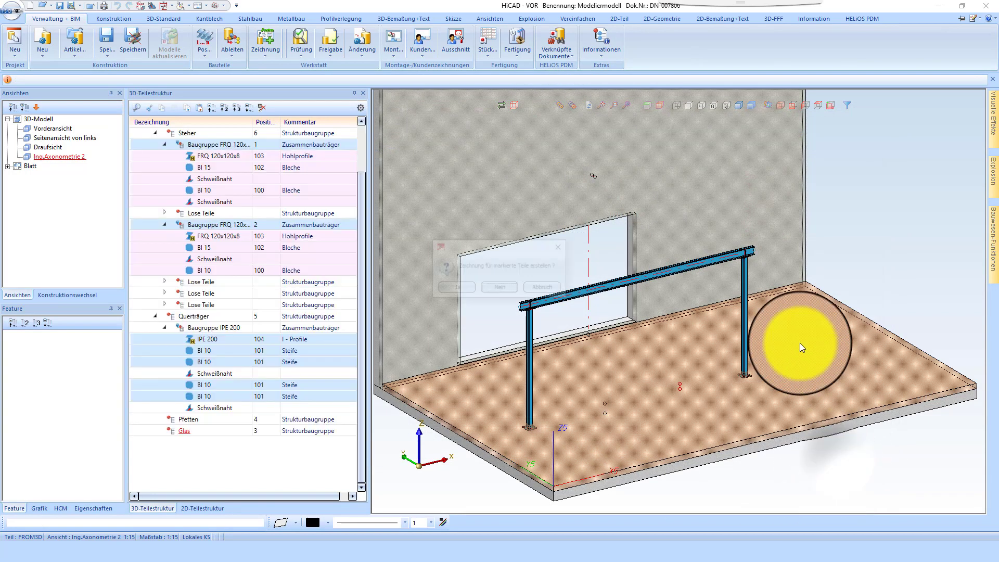
pyautogui.click(467, 289)
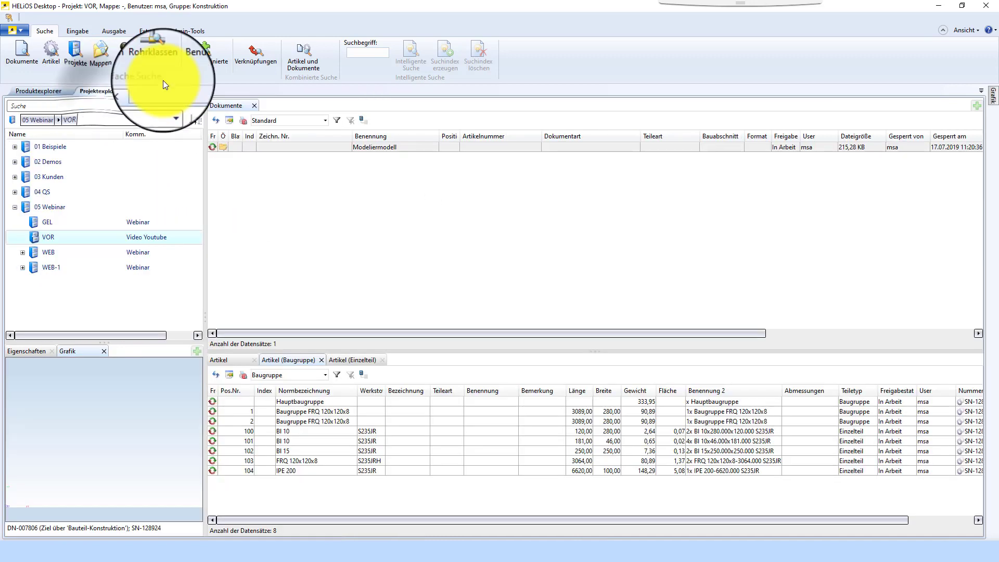
# Step: Refresh the document list of project VOR in HELiOS and open assembly drawing VOR-001
pyautogui.click(215, 120)
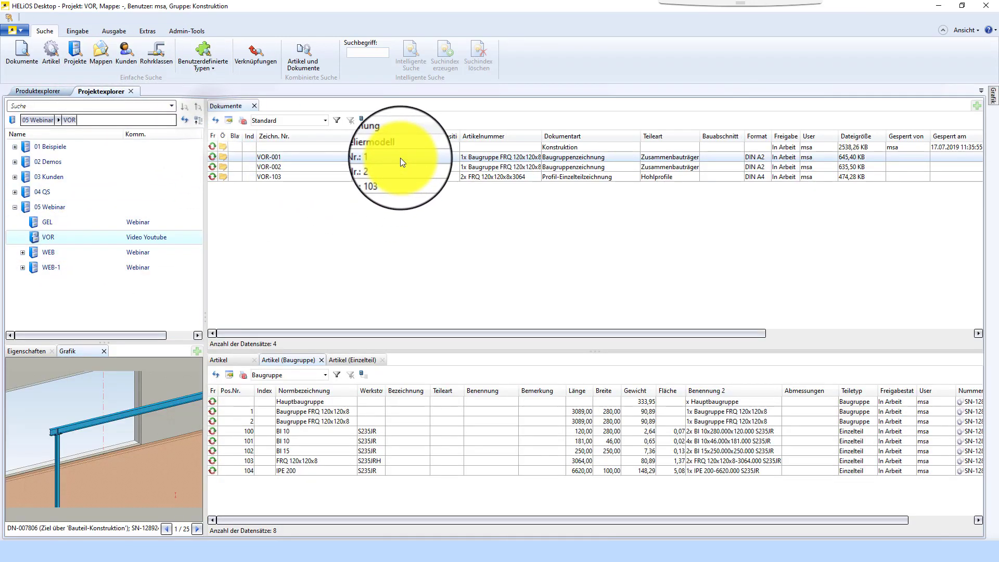
pyautogui.click(401, 158)
pyautogui.doubleClick(302, 157)
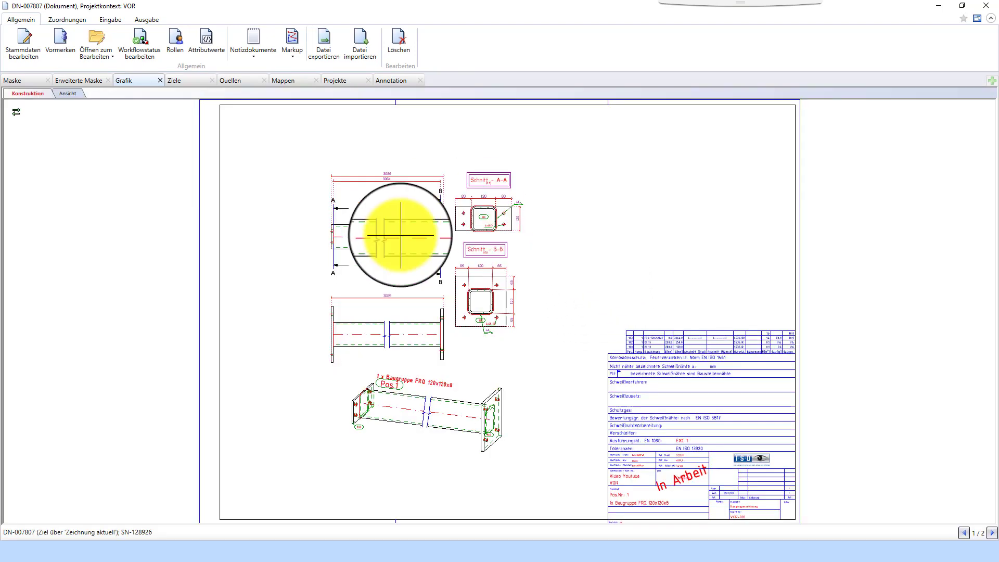
# Step: Examine the views, title block and position balloons of drawing VOR-001, and close the document window
pyautogui.scroll(5, 400, 431)
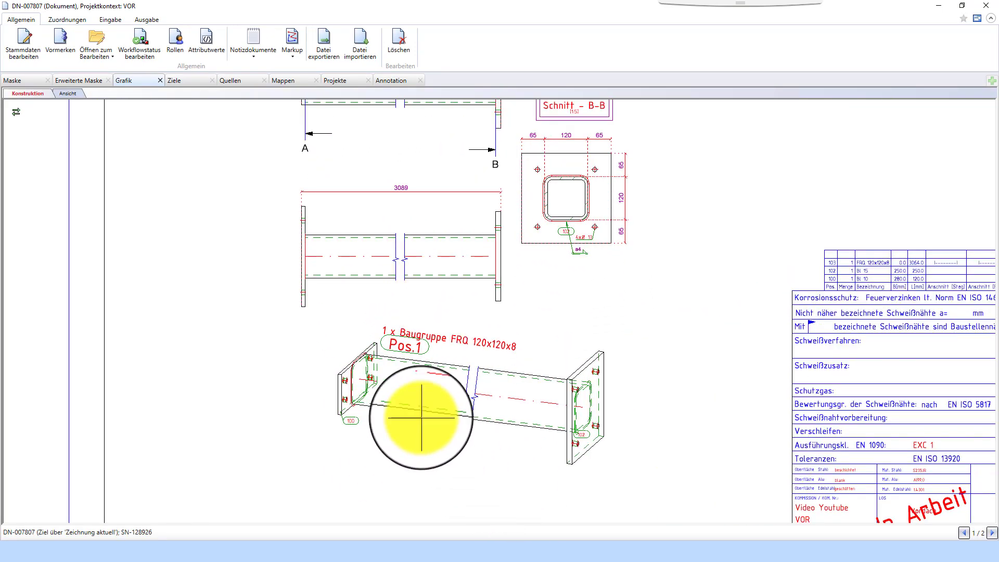
pyautogui.scroll(-5, 420, 411)
pyautogui.scroll(5, 707, 440)
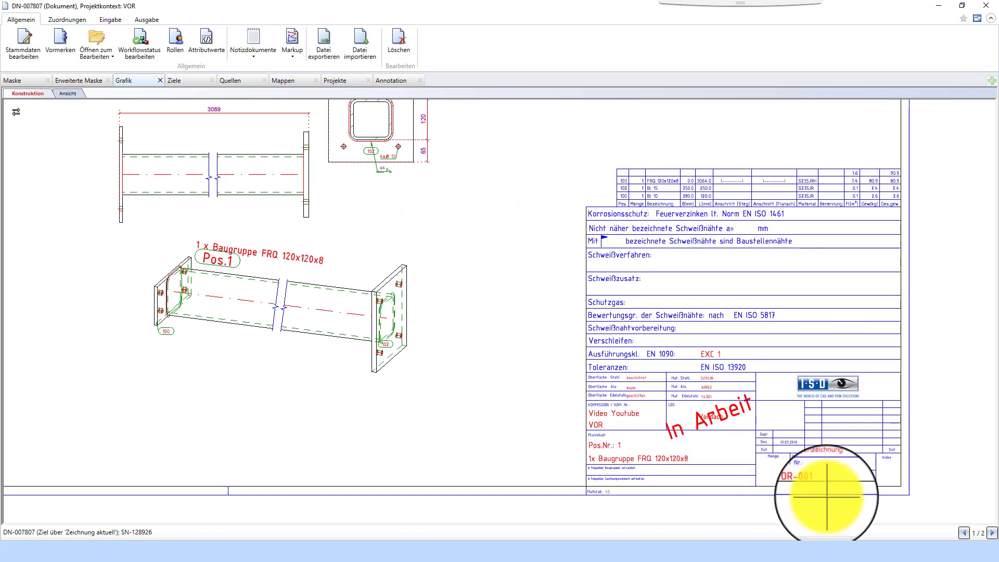
pyautogui.scroll(3, 827, 496)
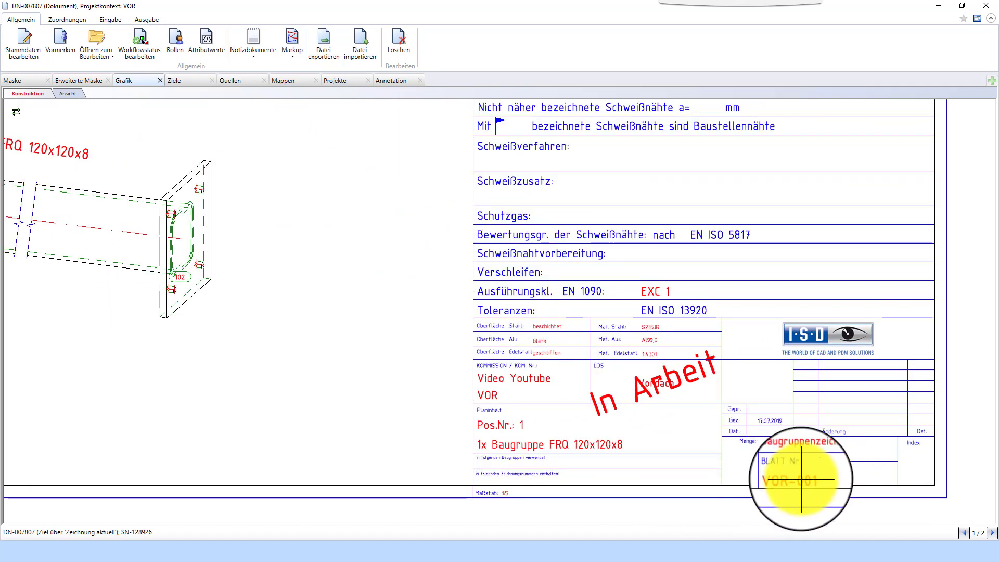
pyautogui.scroll(-5, 825, 473)
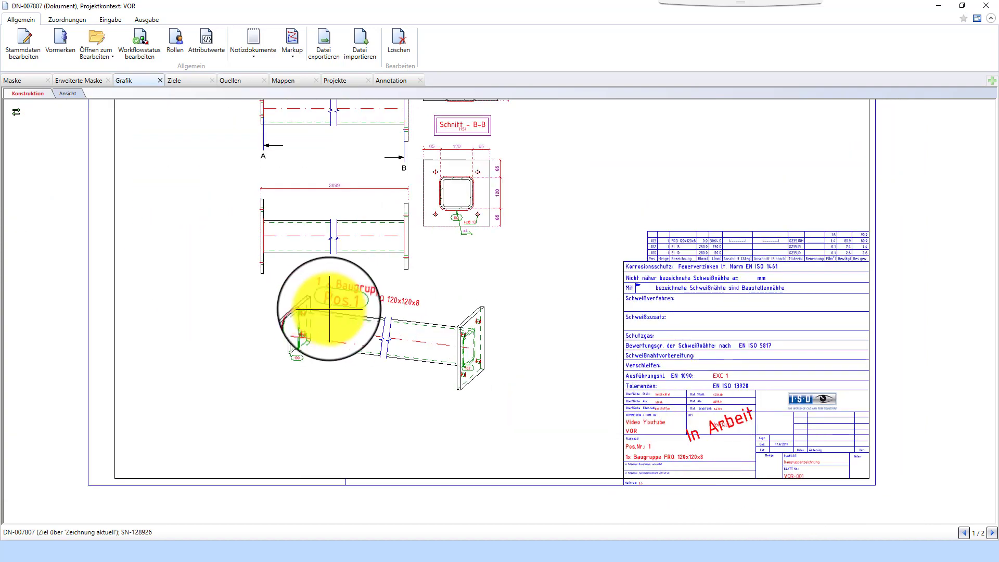
pyautogui.scroll(3, 292, 353)
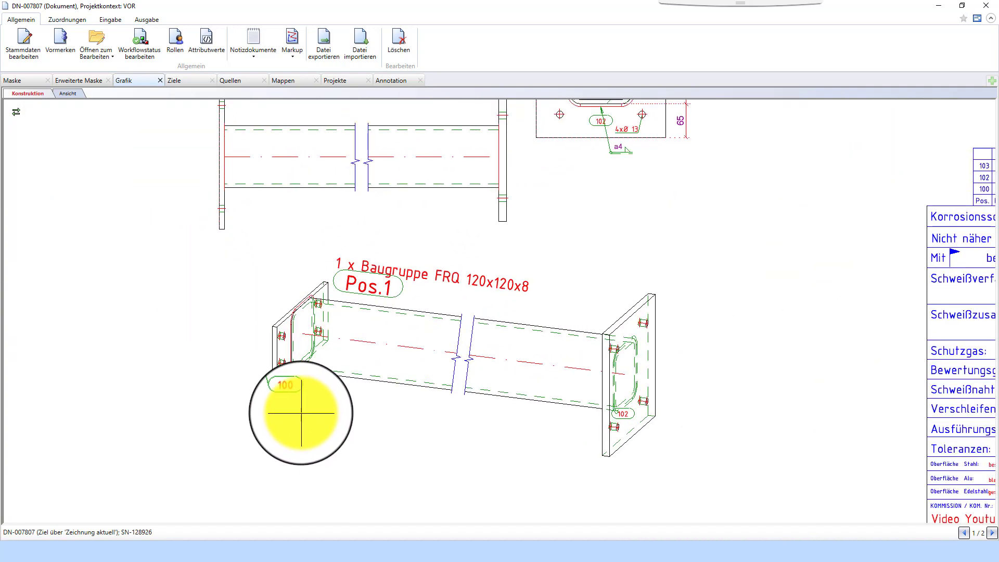
pyautogui.scroll(1, 301, 413)
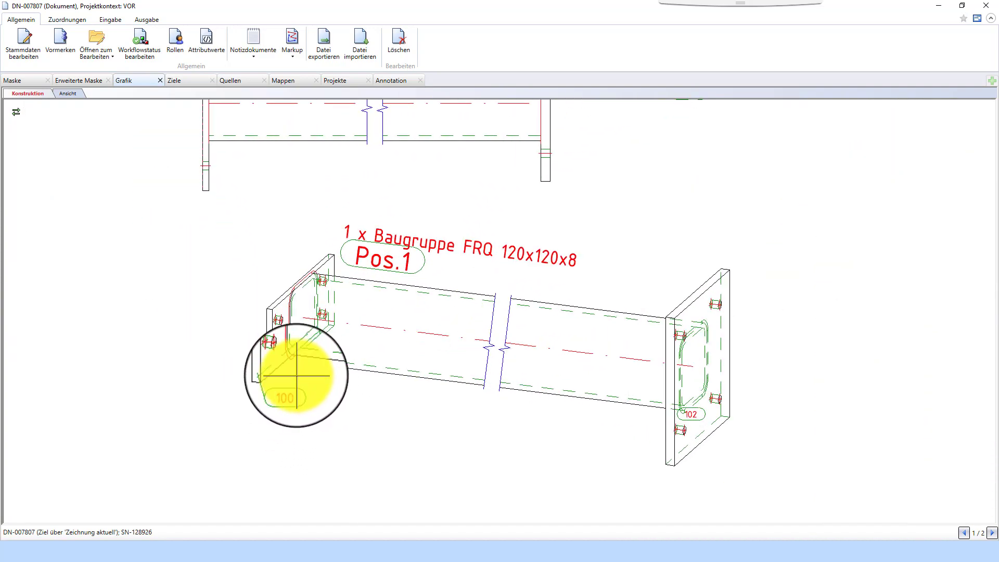
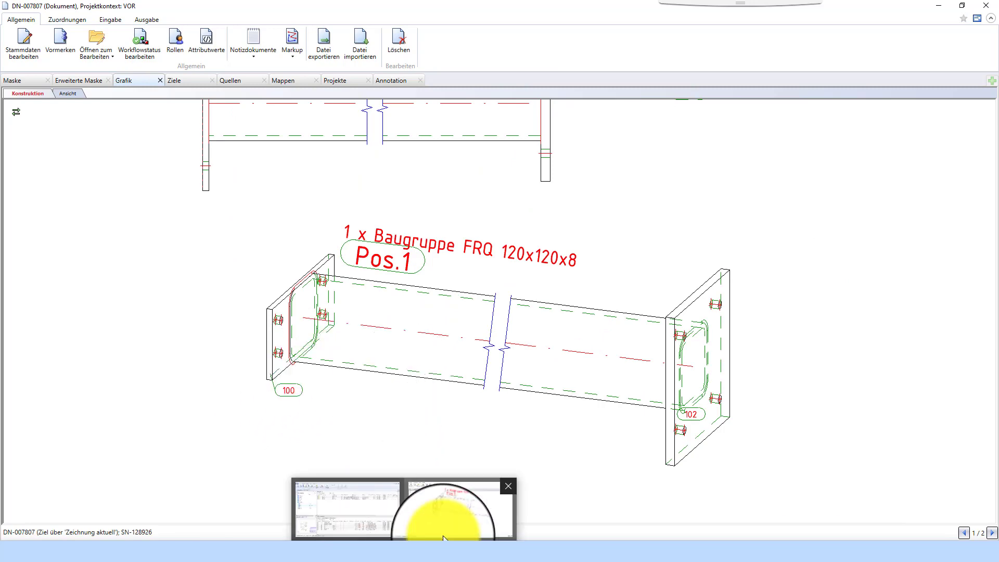
pyautogui.click(986, 5)
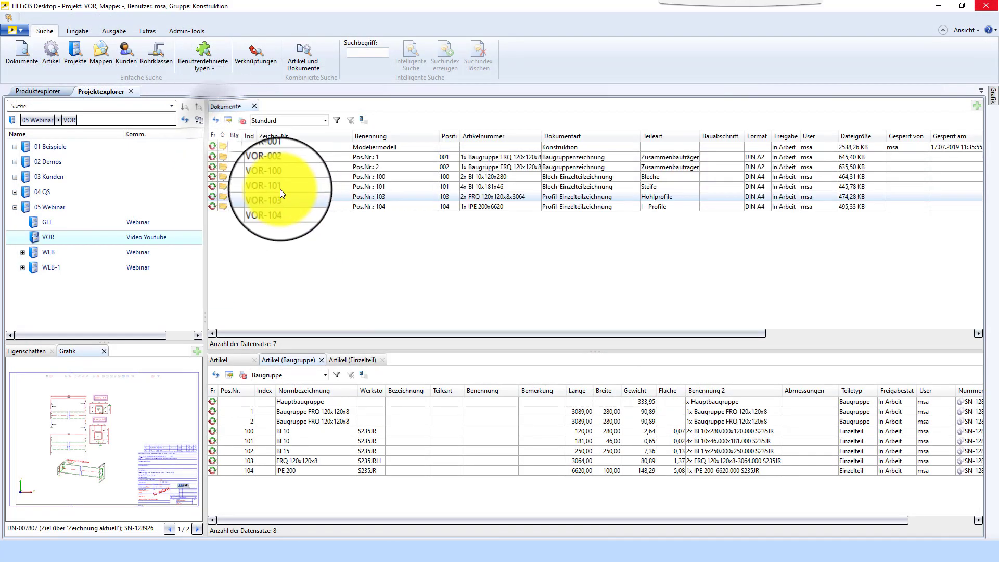
# Step: Open the sheet metal part drawing VOR-100 and examine its title block with the referenced assemblies and drawings
pyautogui.click(280, 176)
pyautogui.doubleClick(280, 177)
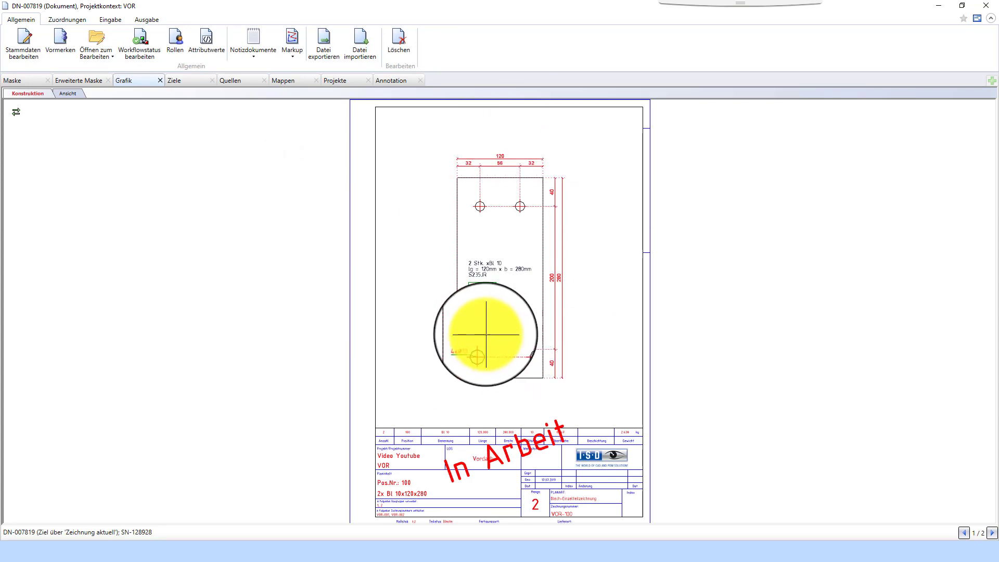
pyautogui.scroll(-2, 518, 368)
pyautogui.scroll(4, 458, 462)
pyautogui.scroll(2, 645, 263)
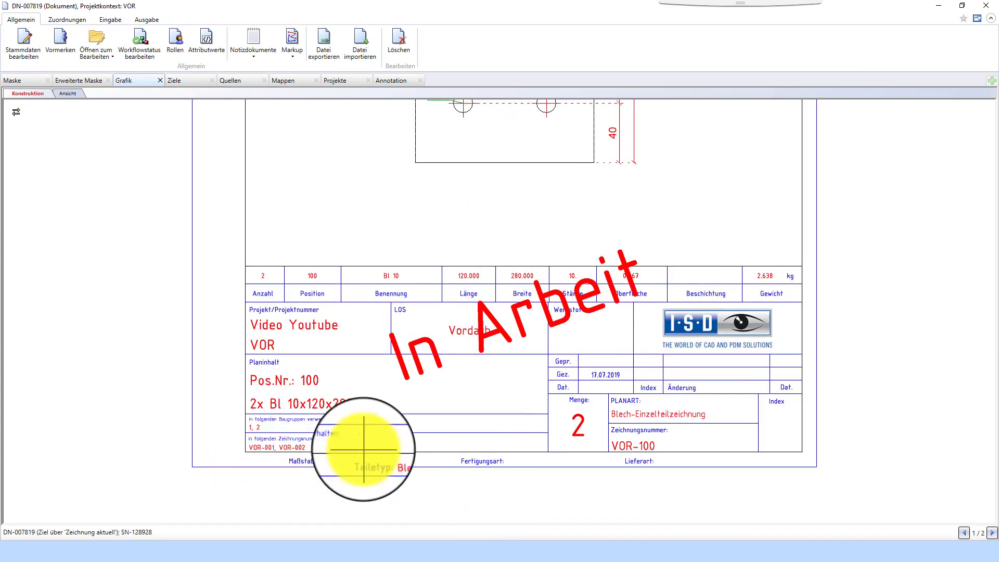
# Step: Examine the plate's dimensions, holes, position label and title block on drawing VOR-100, and close the document window
pyautogui.scroll(-2, 523, 463)
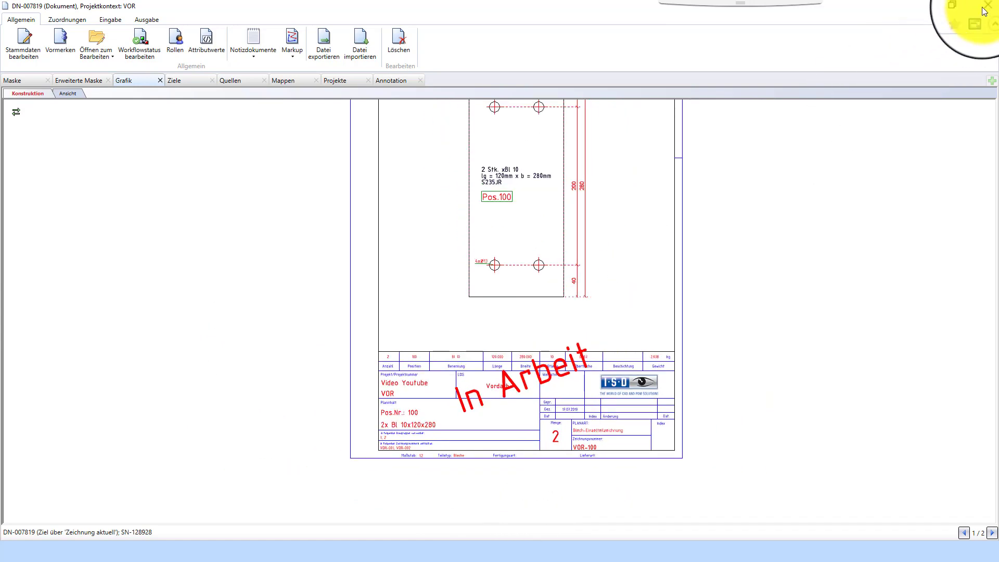
pyautogui.scroll(-1, 480, 357)
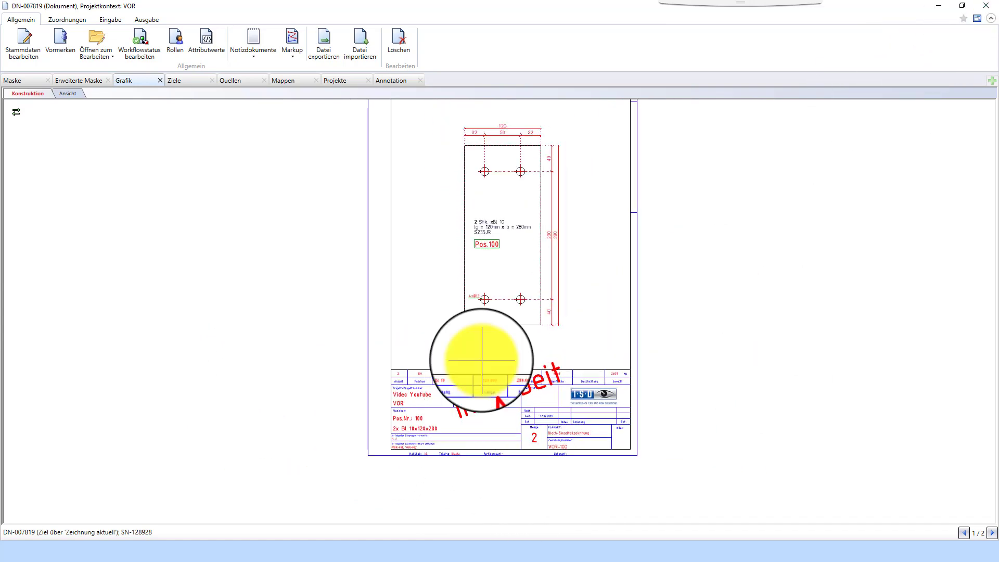
pyautogui.scroll(2, 489, 224)
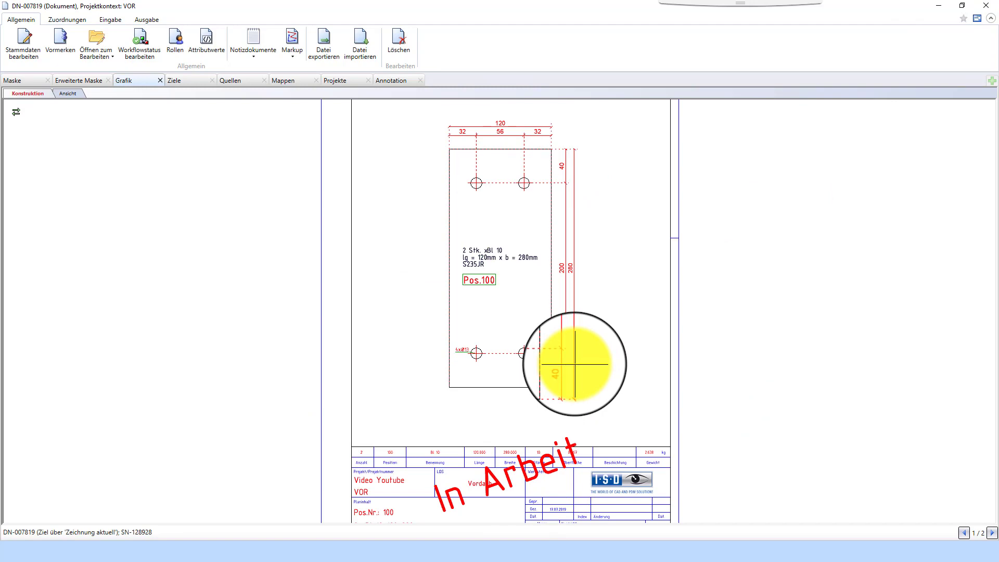
pyautogui.scroll(3, 475, 130)
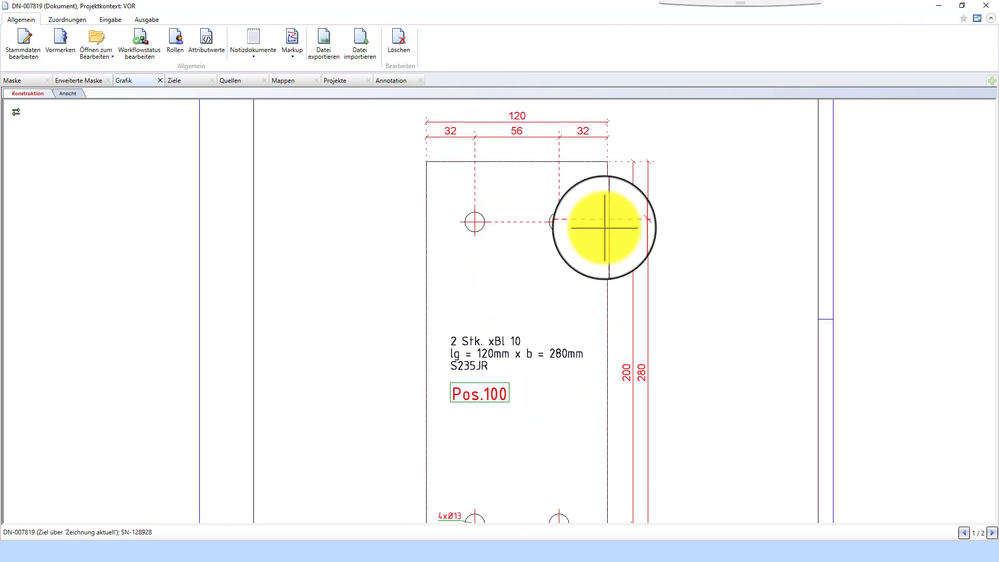
pyautogui.scroll(-1, 485, 175)
pyautogui.scroll(-1, 486, 175)
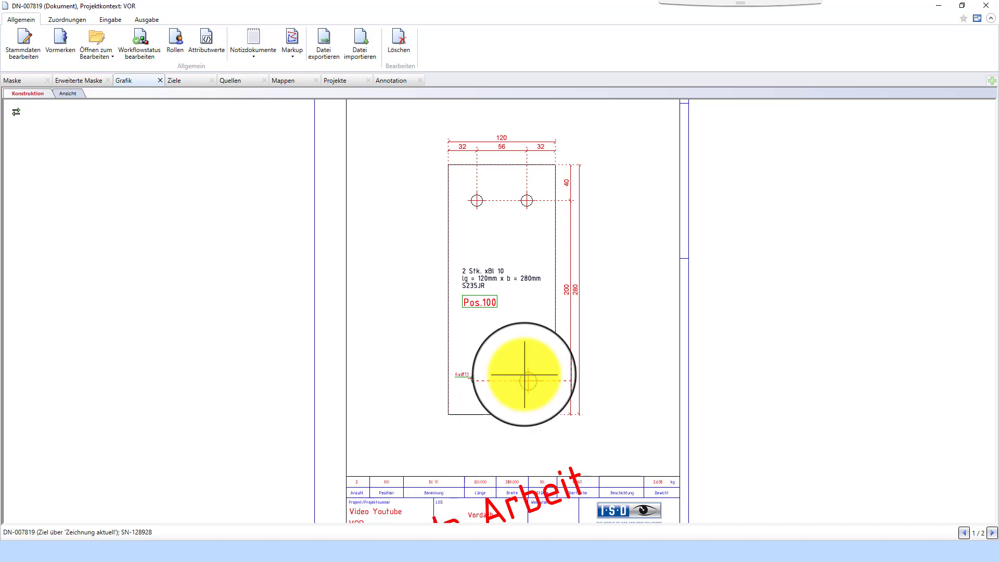
pyautogui.click(991, 9)
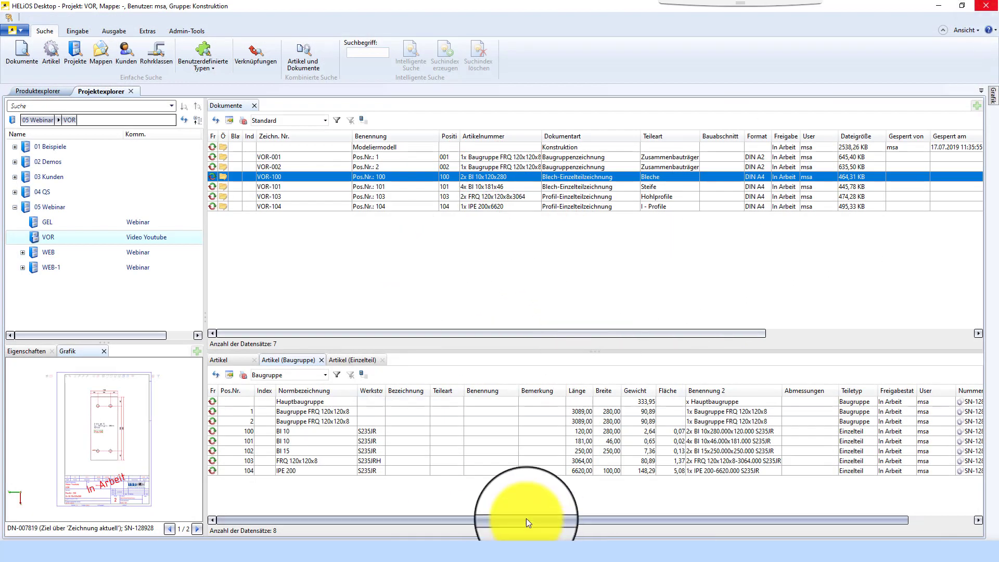
# Step: Switch back to HiCAD and activate the sheet area of the canopy model drawing
pyautogui.click(536, 551)
pyautogui.scroll(-4, 504, 271)
pyautogui.scroll(5, 504, 270)
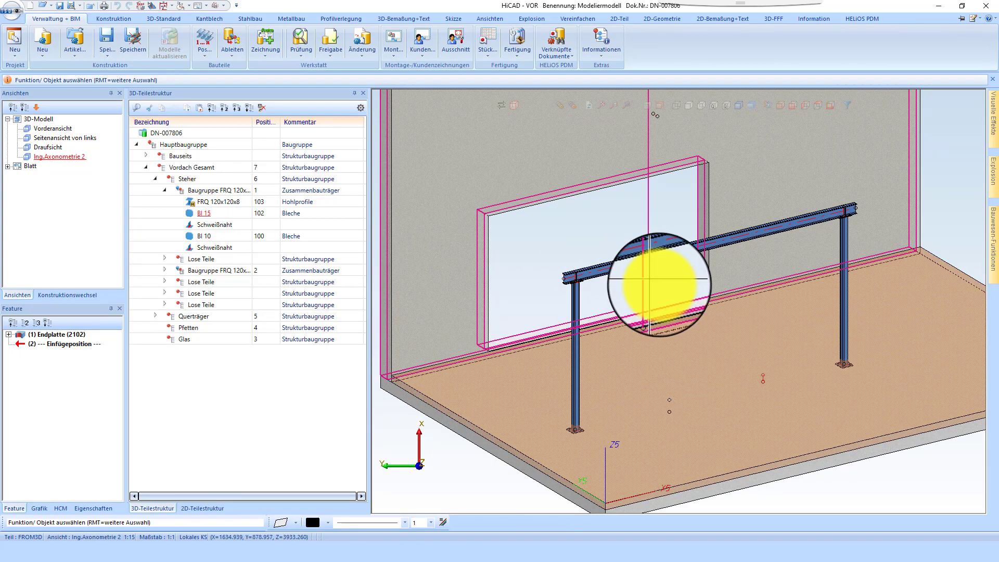
pyautogui.moveTo(769, 307); pyautogui.dragTo(807, 341, button='middle')
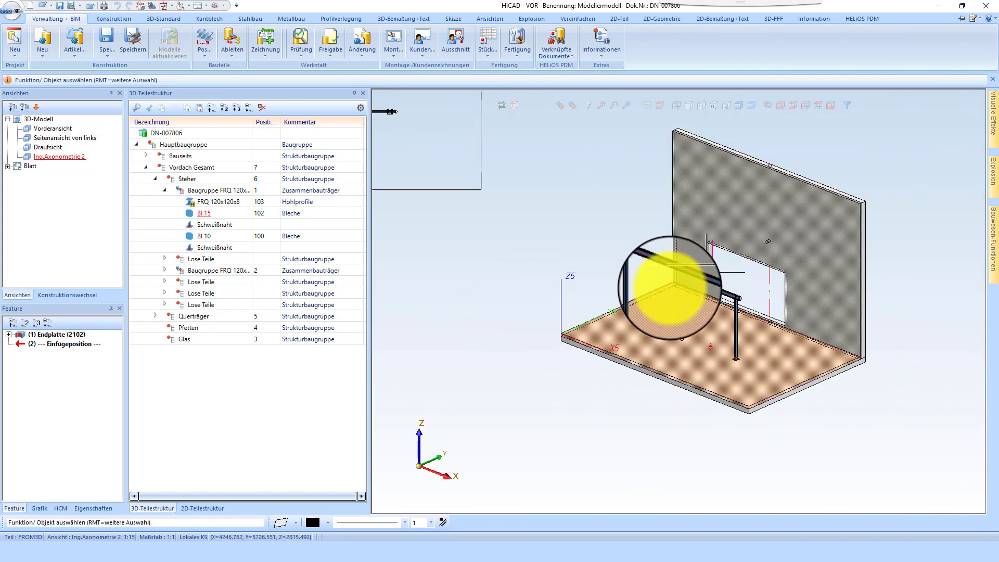
pyautogui.doubleClick(26, 168)
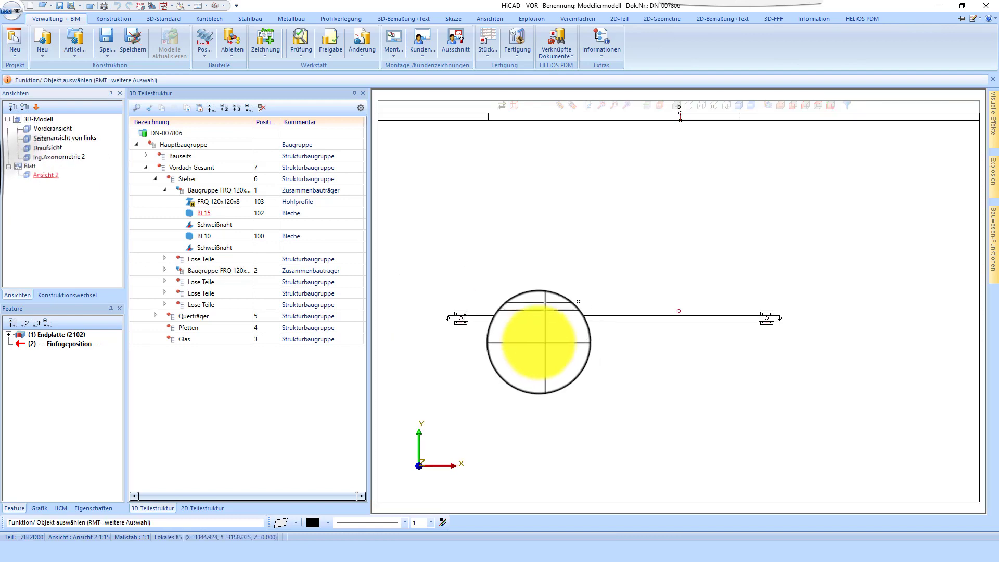
# Step: Replace the sheet's single view with front, left side, top and axonometric views of the model
pyautogui.scroll(-4, 505, 267)
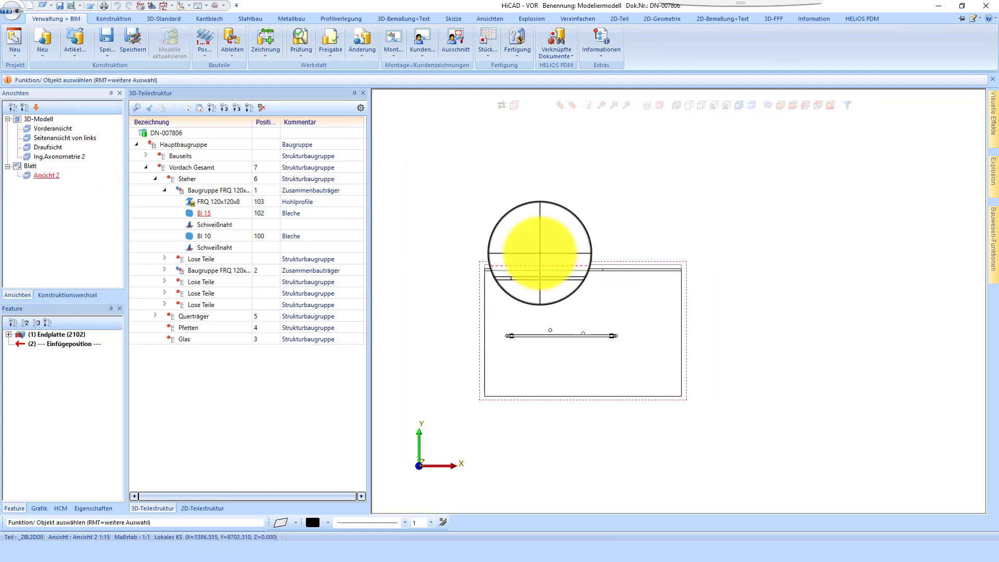
pyautogui.rightClick(656, 248)
pyautogui.click(679, 197)
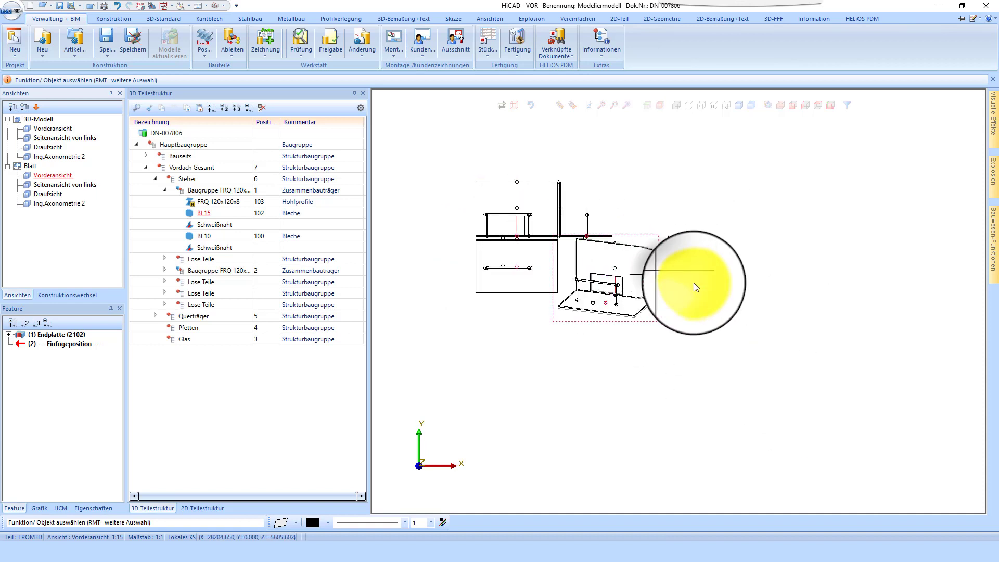
# Step: Space out the axonometric, left side, top and front views so that they no longer overlap on the sheet
pyautogui.click(771, 307)
pyautogui.click(671, 224)
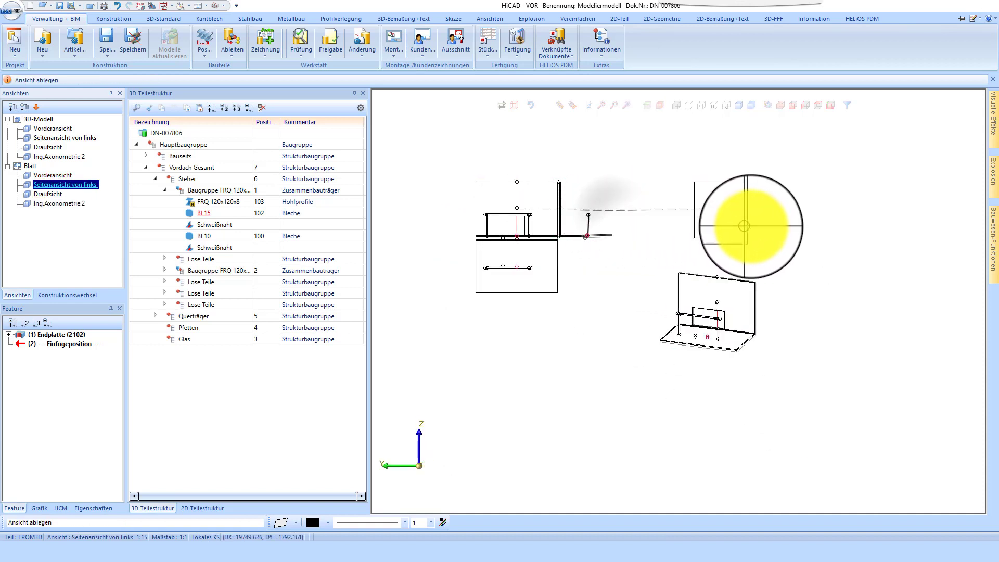
pyautogui.click(578, 344)
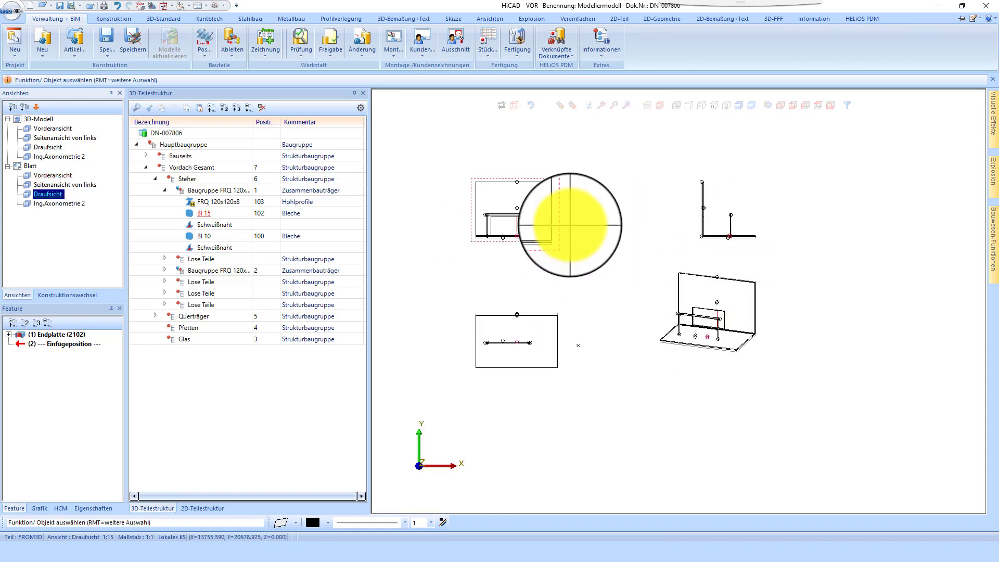
pyautogui.click(599, 220)
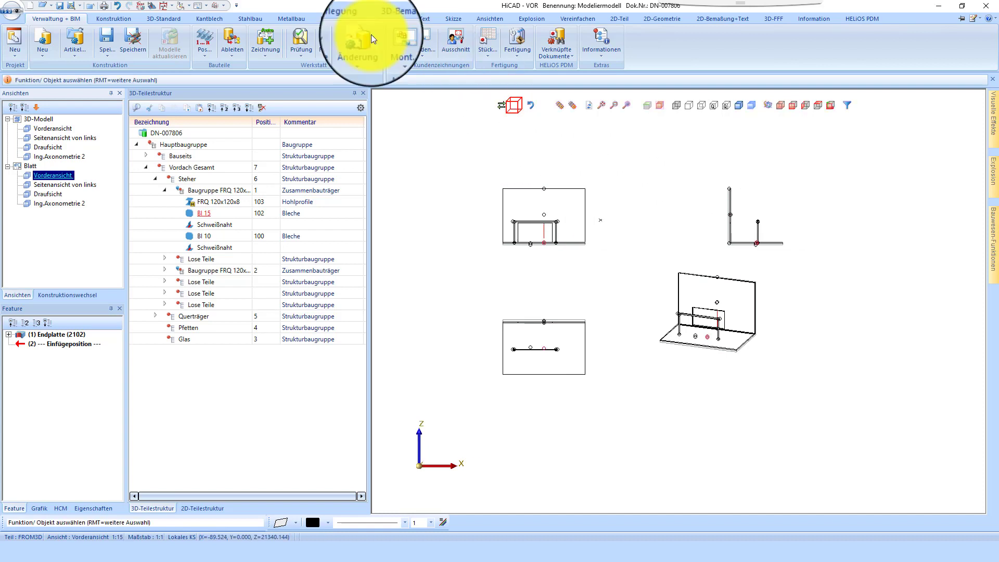
# Step: Insert an A0 drawing frame with a filled-in title block between the sheet views
pyautogui.click(123, 20)
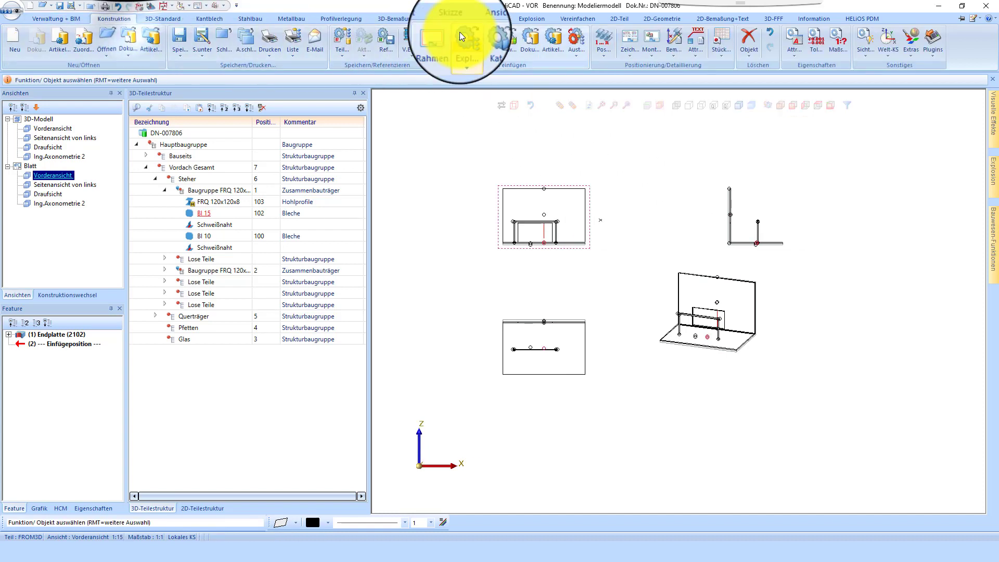
pyautogui.click(442, 37)
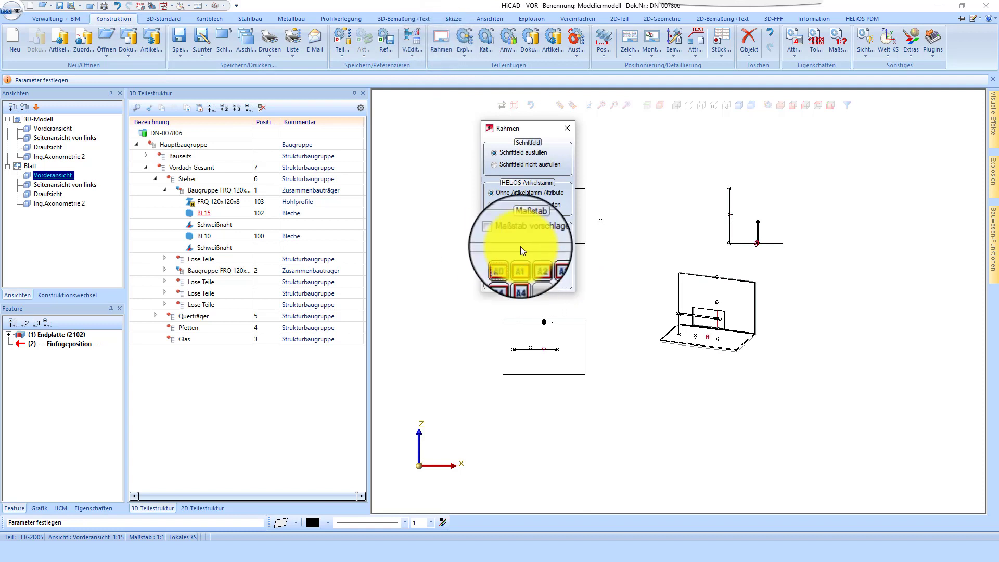
pyautogui.click(505, 264)
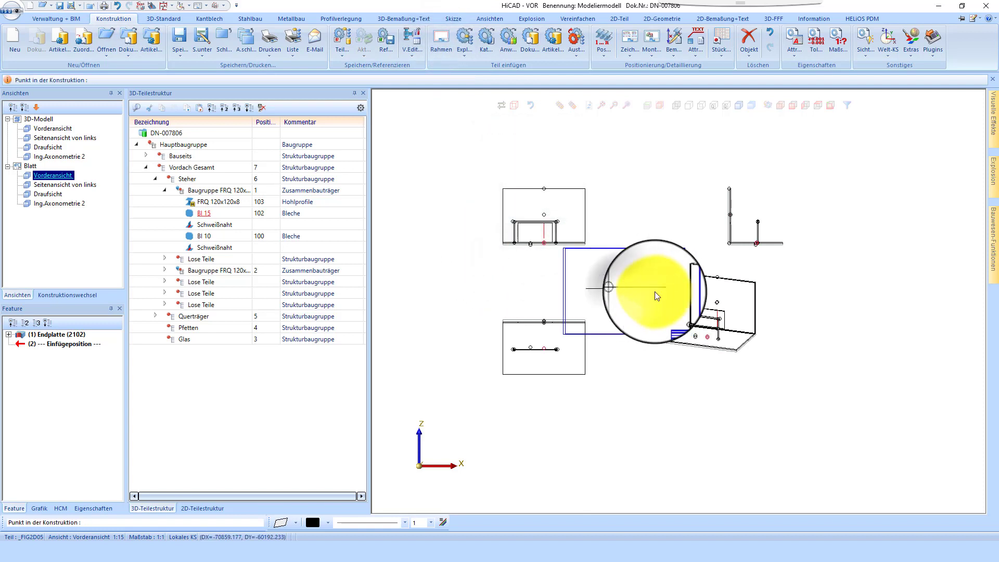
pyautogui.click(680, 291)
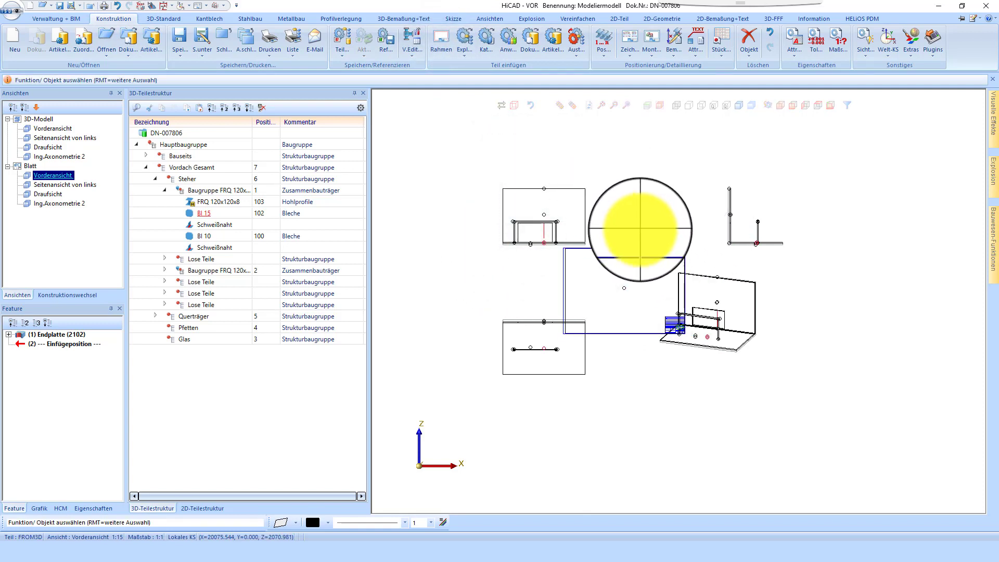
# Step: Set the main scale of the sheet to 1:50
pyautogui.rightClick(453, 285)
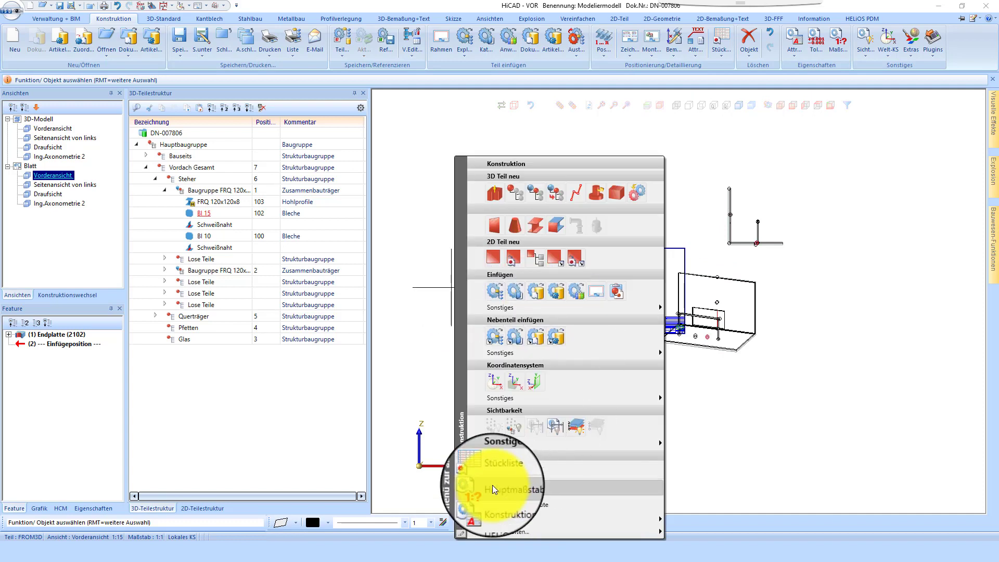
pyautogui.click(493, 485)
pyautogui.click(623, 323)
pyautogui.click(115, 54)
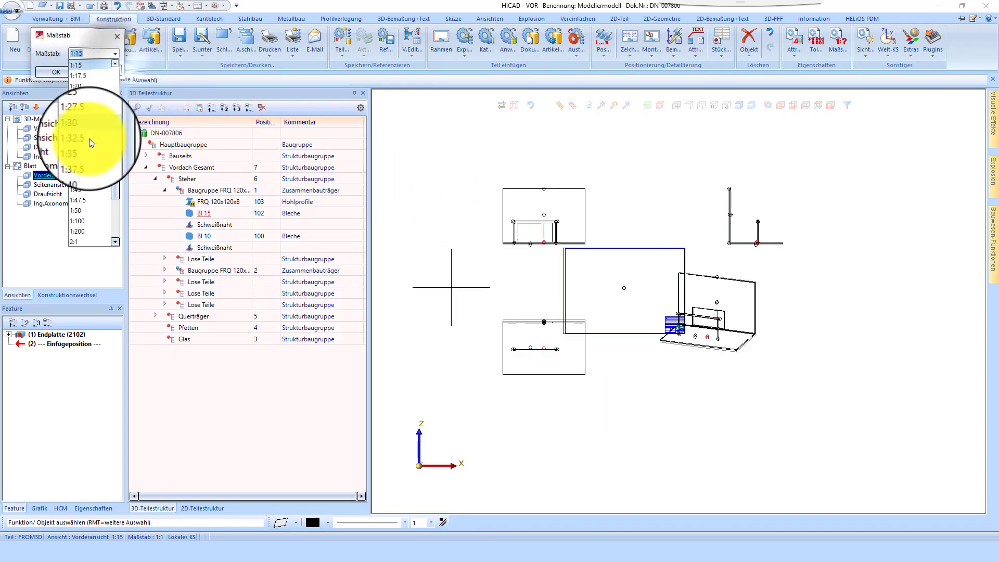
pyautogui.click(81, 210)
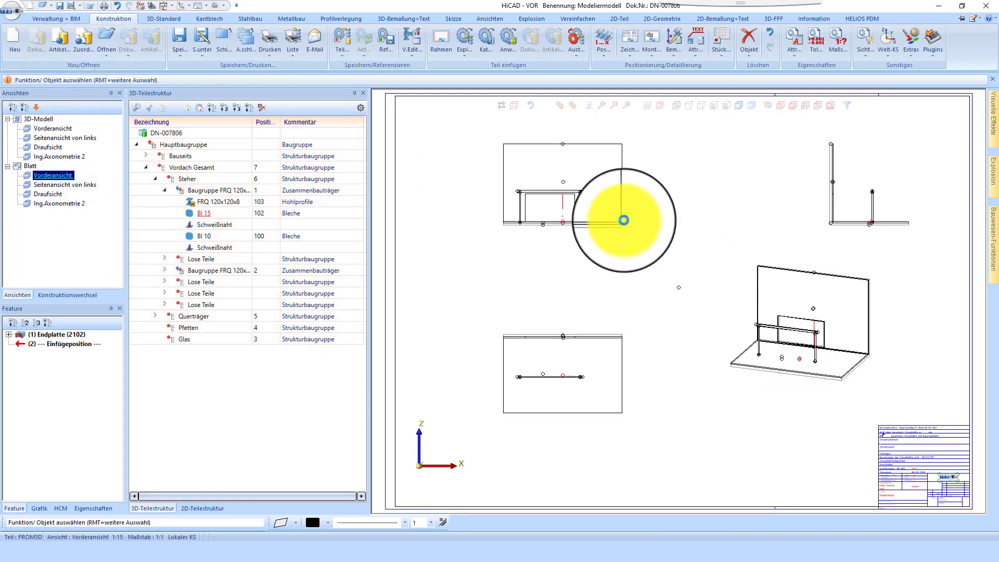
# Step: Display the sheet's axonometric view as shaded
pyautogui.moveTo(642, 178); pyautogui.dragTo(582, 168)
pyautogui.scroll(-1, 741, 250)
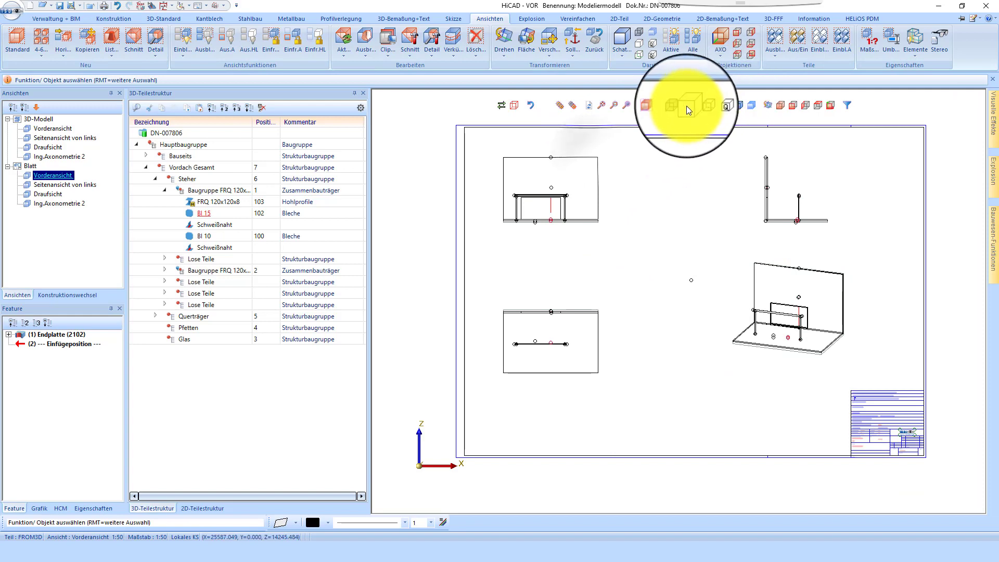
pyautogui.click(812, 236)
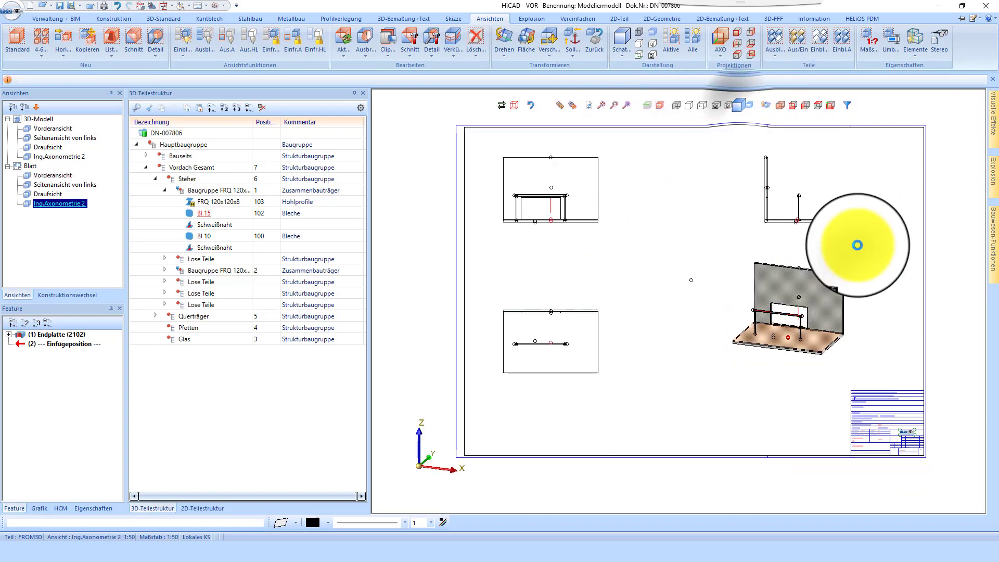
pyautogui.scroll(4, 541, 155)
pyautogui.scroll(-5, 522, 151)
pyautogui.scroll(4, 564, 170)
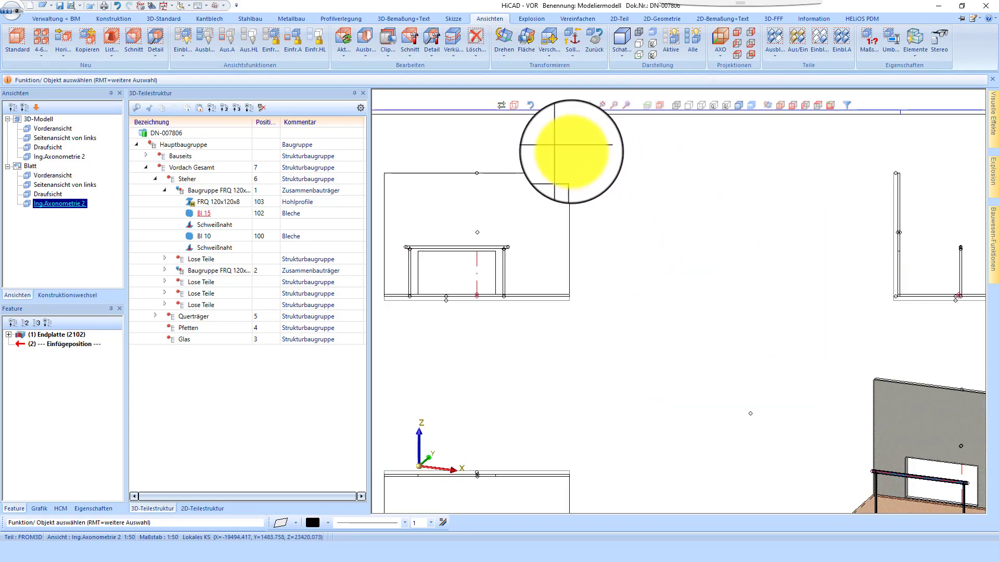
# Step: Create a spherical detail view from the front view, centred on the right-hand post's head plate connection to the beam
pyautogui.scroll(-3, 572, 166)
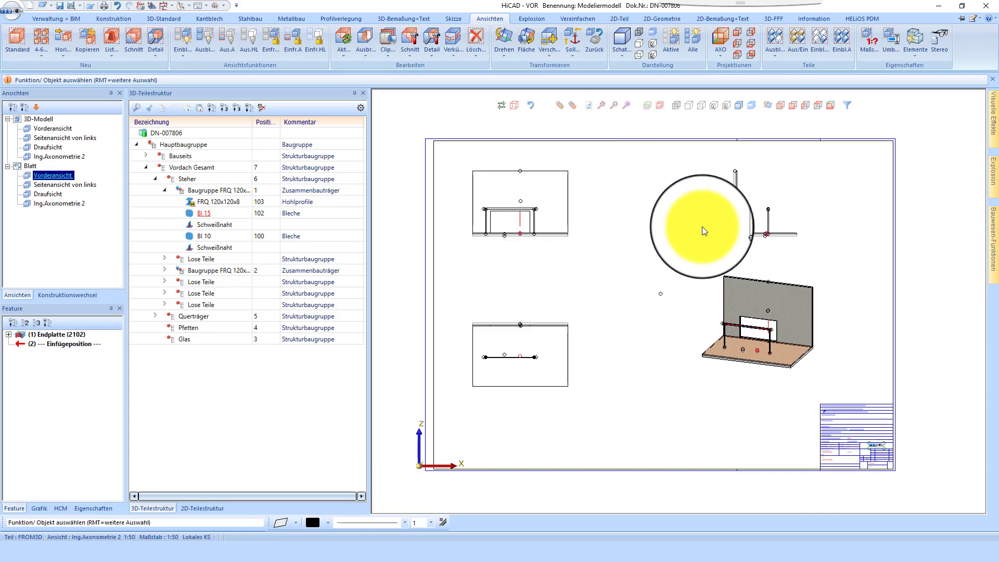
pyautogui.rightClick(730, 229)
pyautogui.moveTo(879, 206)
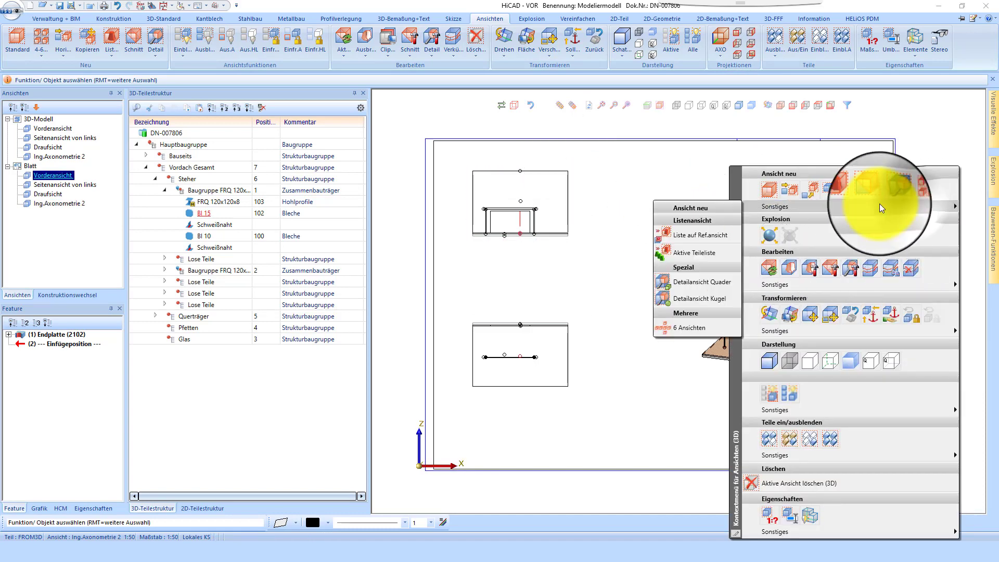
pyautogui.click(709, 300)
pyautogui.scroll(3, 526, 200)
pyautogui.scroll(5, 532, 209)
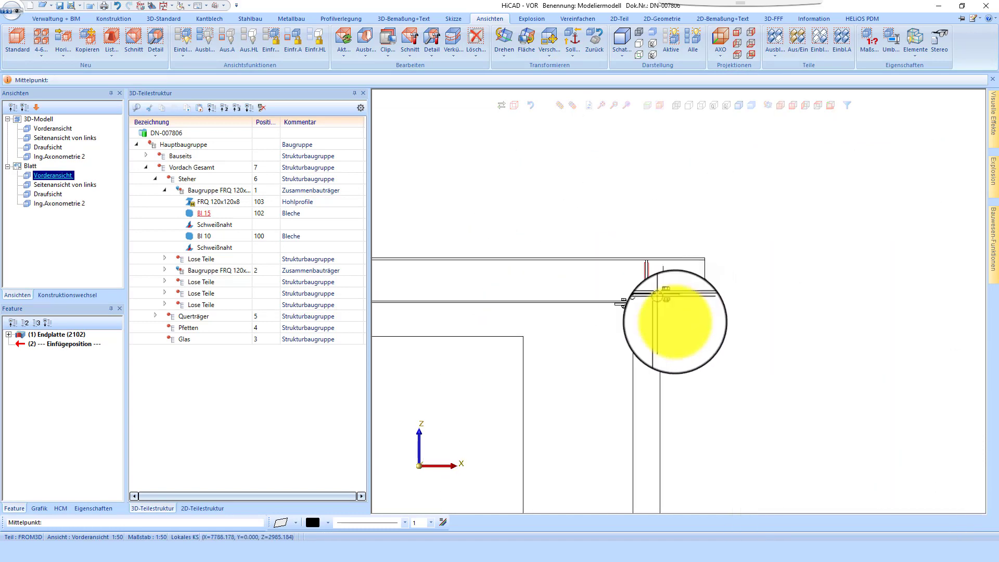
pyautogui.scroll(2, 675, 321)
pyautogui.click(608, 284)
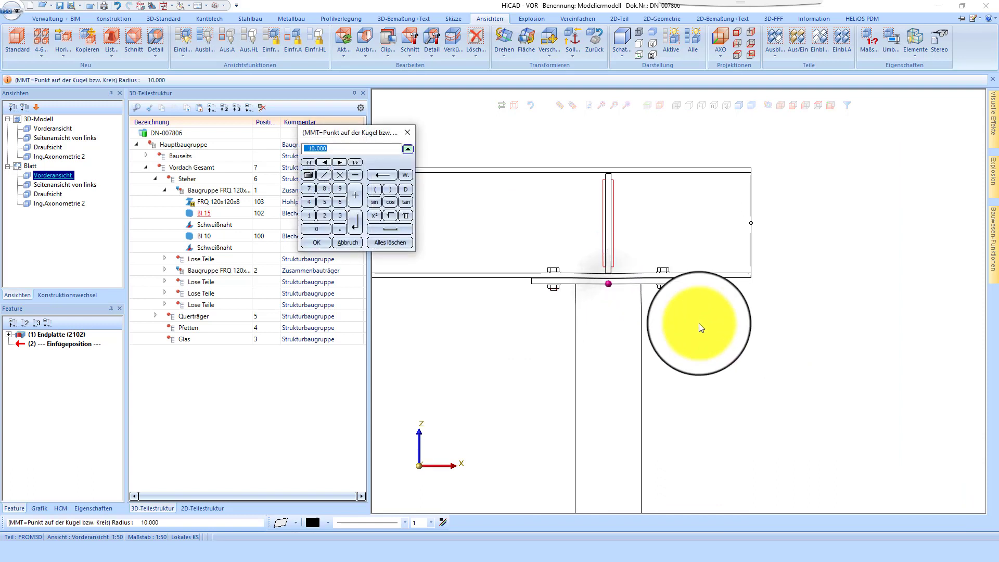
pyautogui.write('8')
pyautogui.press('Return')
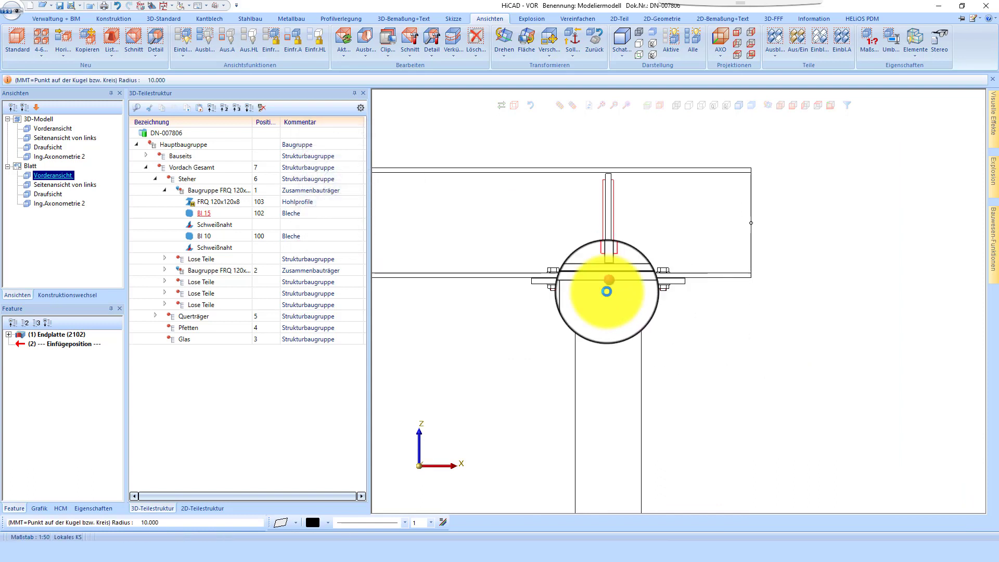
# Step: Give the new detail view a front projection and display it shaded
pyautogui.scroll(-5, 535, 178)
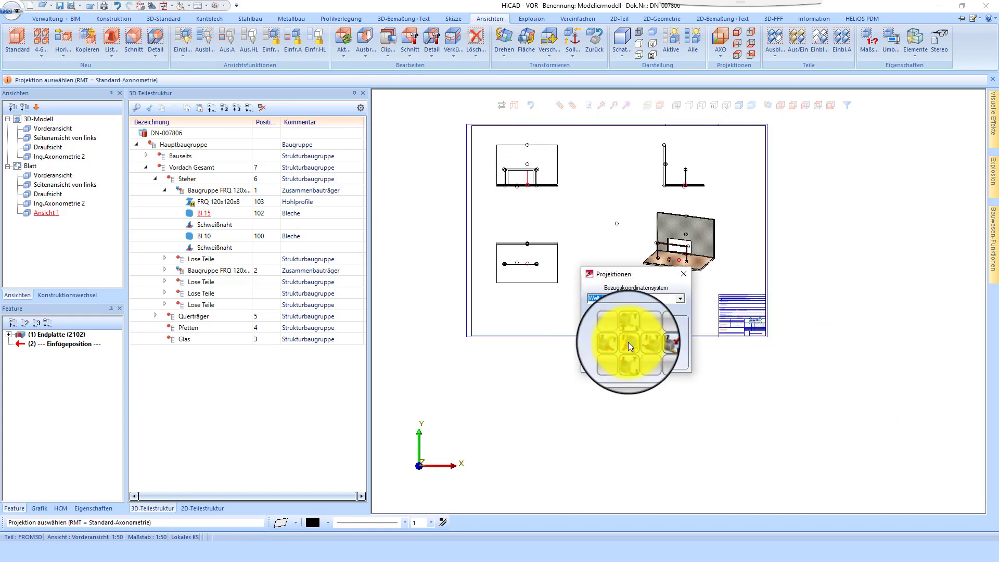
pyautogui.click(629, 341)
pyautogui.scroll(7, 657, 311)
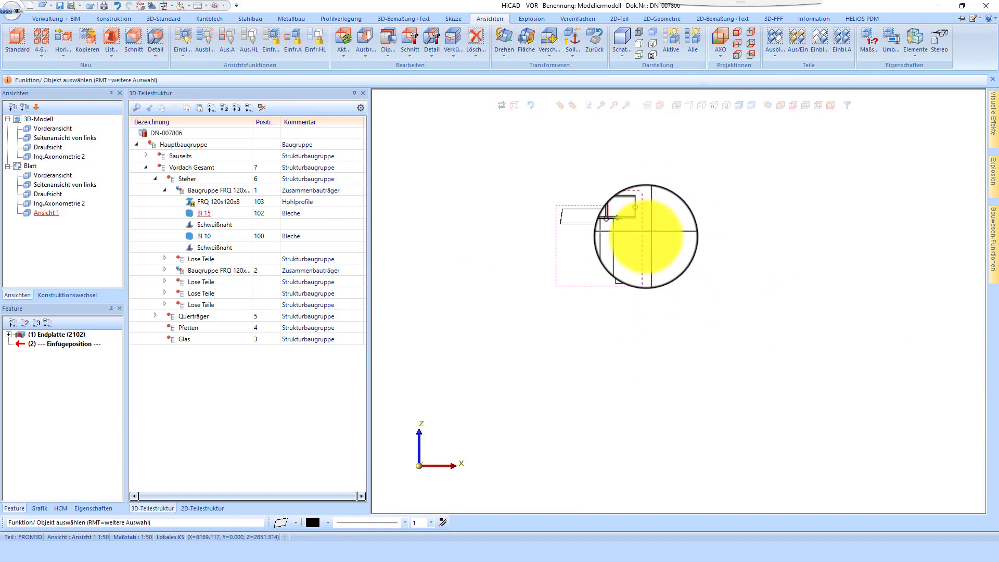
pyautogui.click(739, 107)
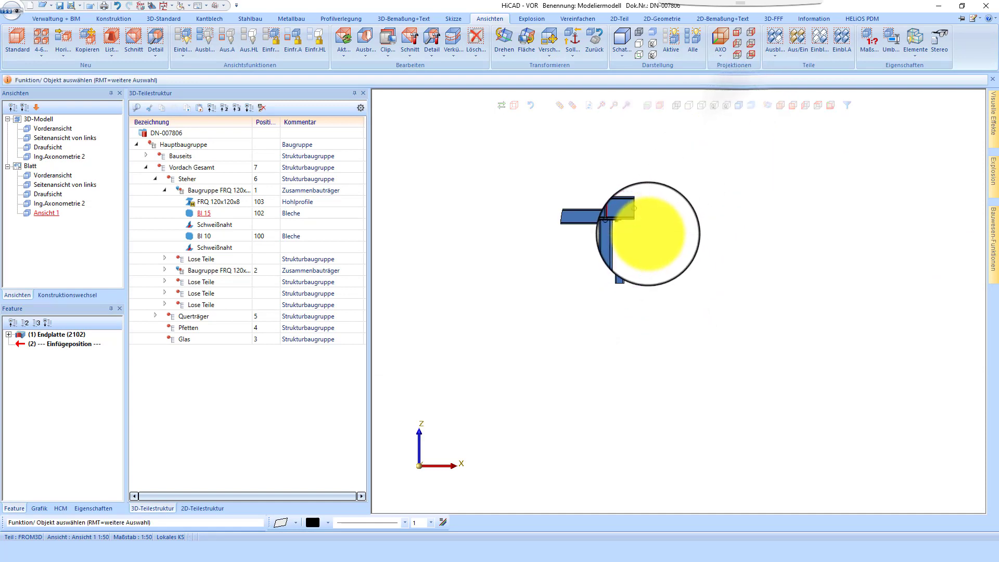
# Step: Set the scale of the connection's detail view to 1:5
pyautogui.rightClick(670, 236)
pyautogui.click(689, 515)
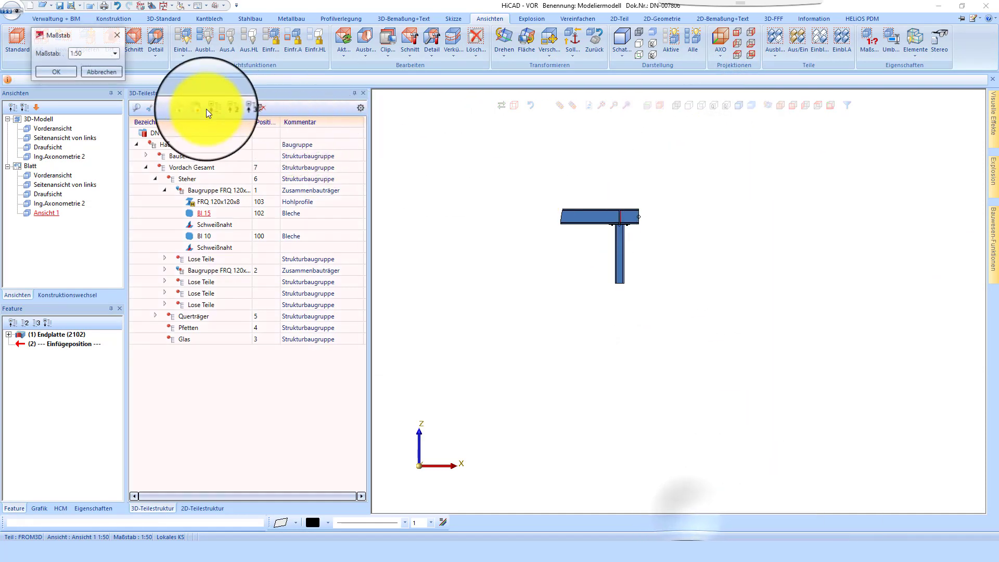
pyautogui.click(120, 45)
pyautogui.scroll(5, 93, 102)
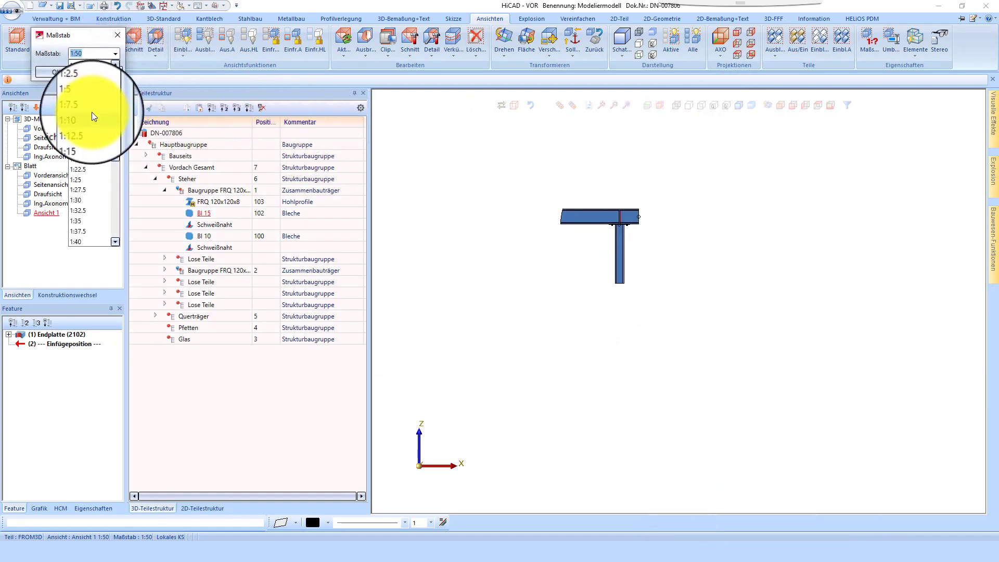
pyautogui.click(81, 96)
pyautogui.click(58, 71)
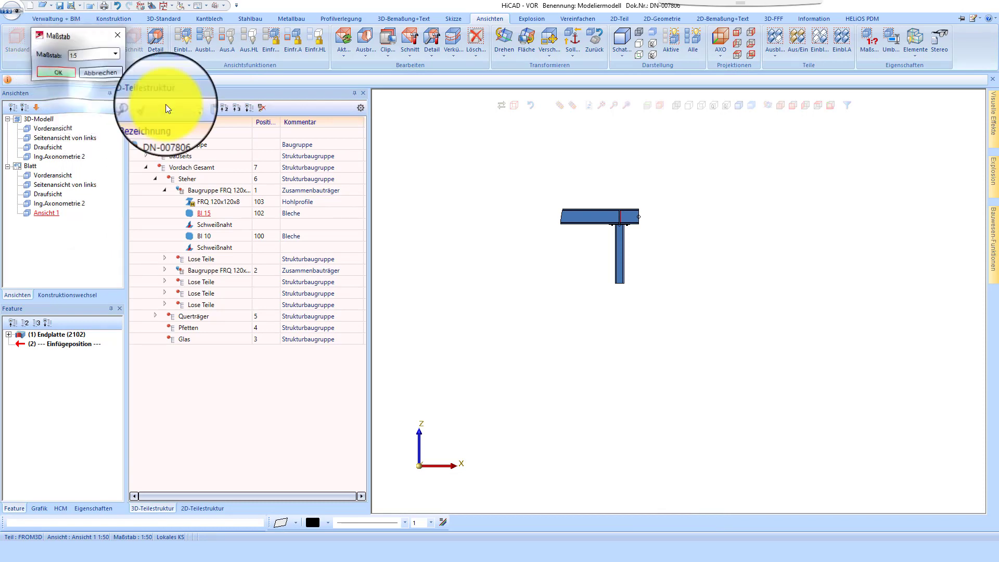
# Step: Rotate the 1:5 detail view on the sheet to an oblique angle that shows the post-to-beam connection in three dimensions
pyautogui.click(626, 220)
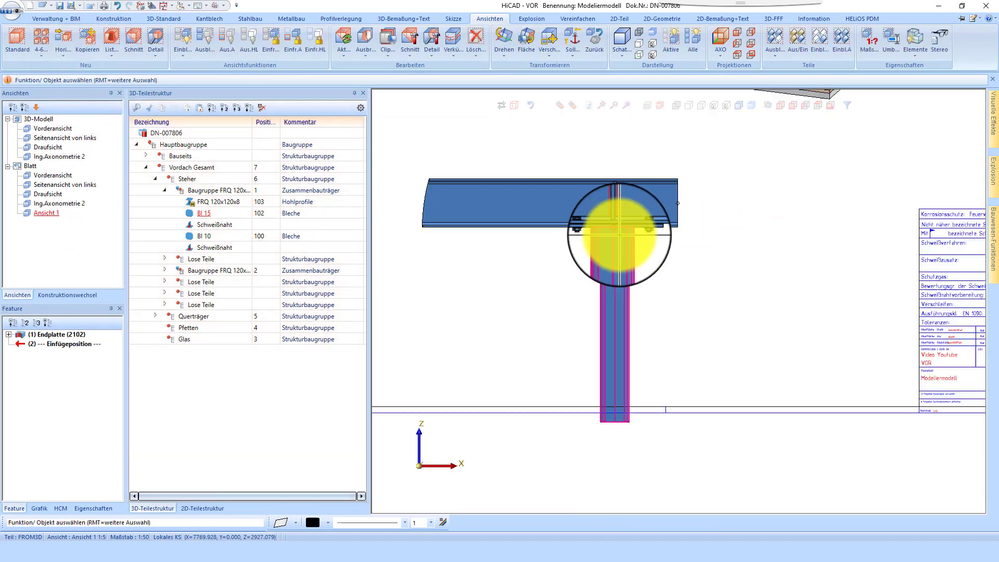
pyautogui.moveTo(632, 221); pyautogui.dragTo(602, 241, button='middle')
pyautogui.middleClick(602, 240)
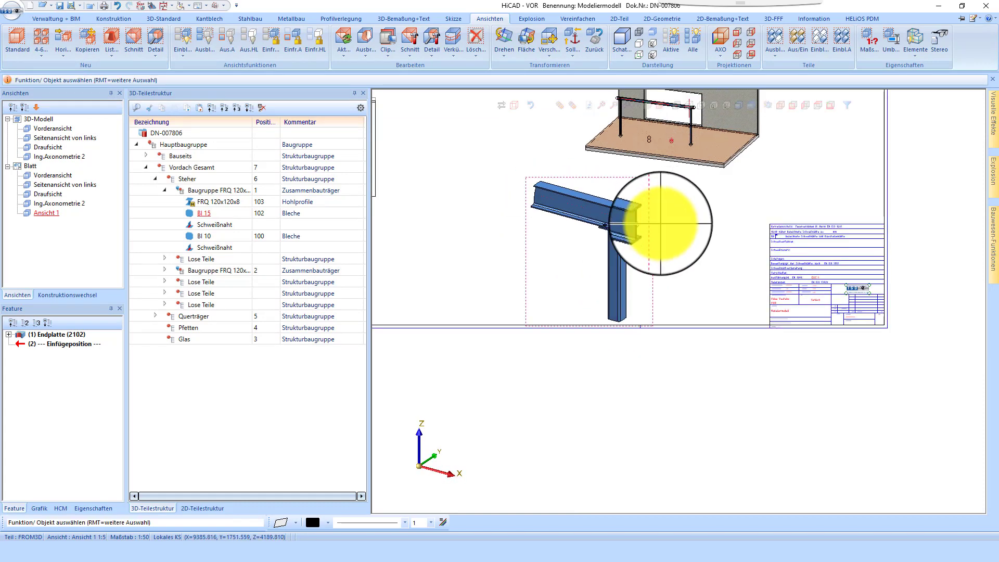
pyautogui.click(572, 197)
pyautogui.scroll(4, 487, 161)
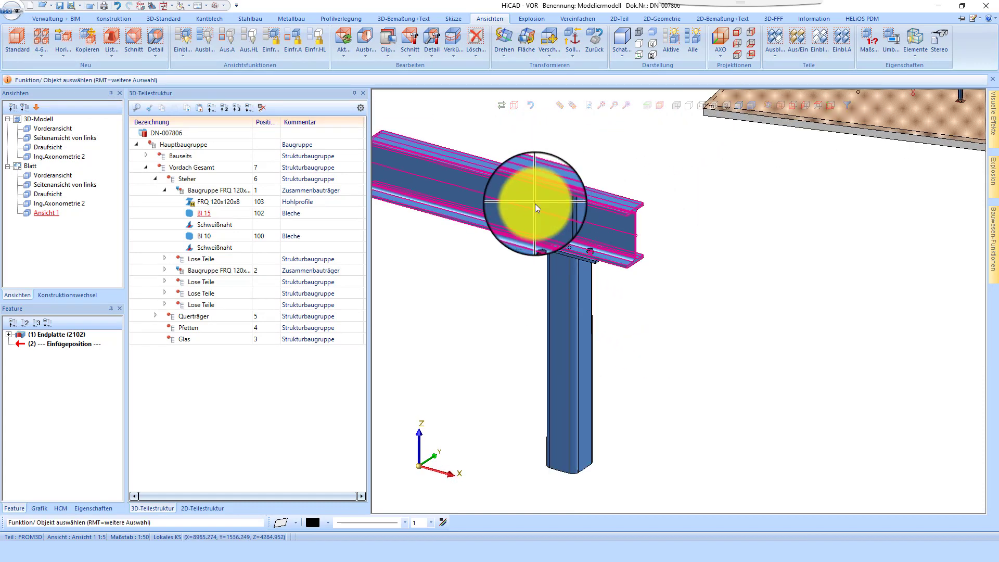
pyautogui.moveTo(535, 204); pyautogui.dragTo(547, 202, button='middle')
pyautogui.scroll(-4, 697, 208)
pyautogui.scroll(2, 622, 193)
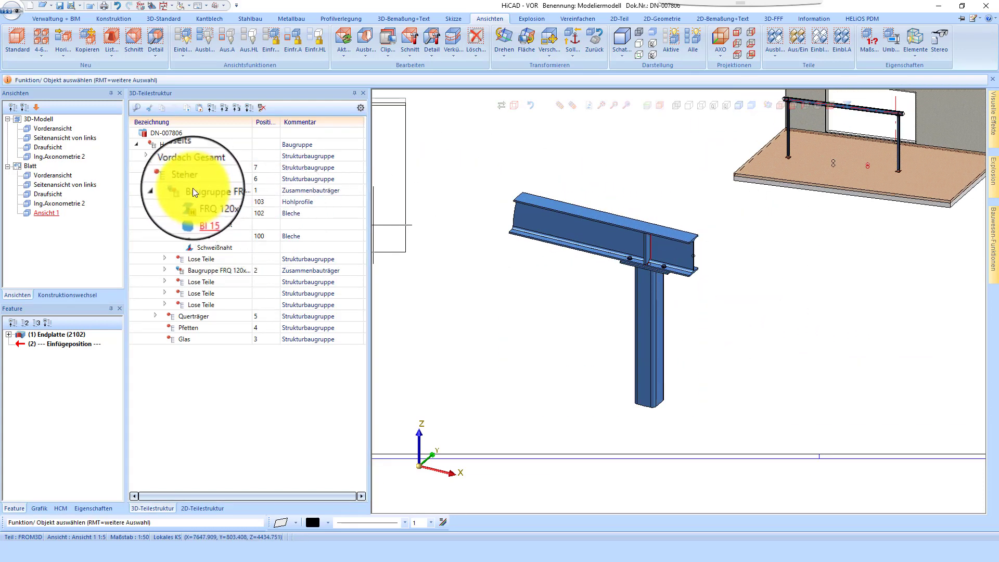
pyautogui.click(179, 176)
pyautogui.click(59, 19)
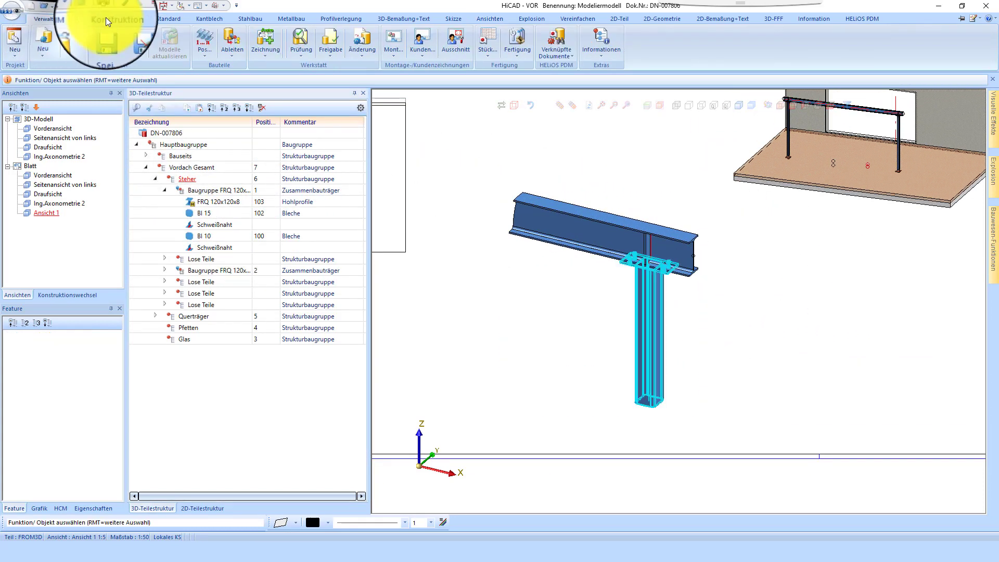
pyautogui.click(111, 17)
pyautogui.click(151, 17)
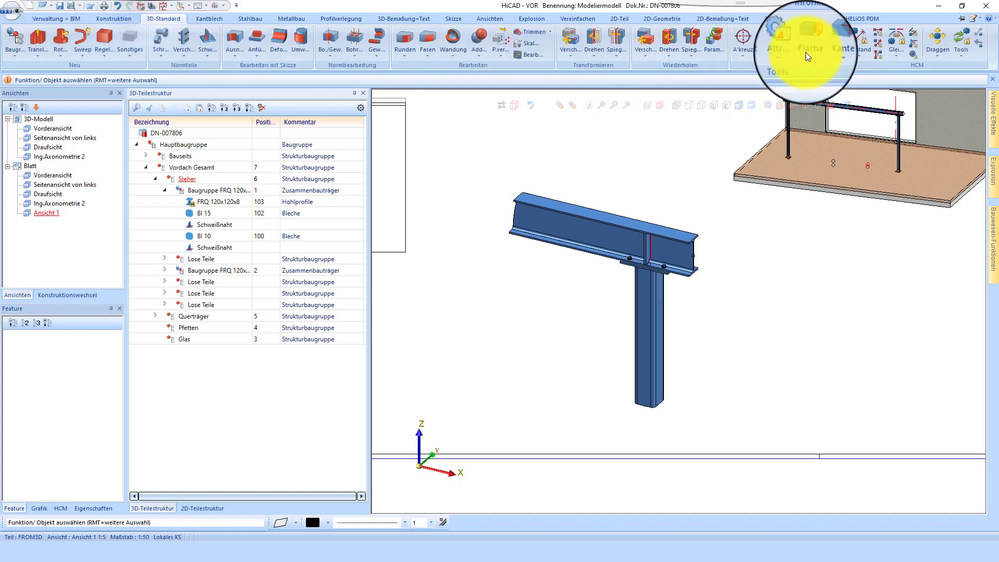
pyautogui.click(789, 56)
pyautogui.click(832, 190)
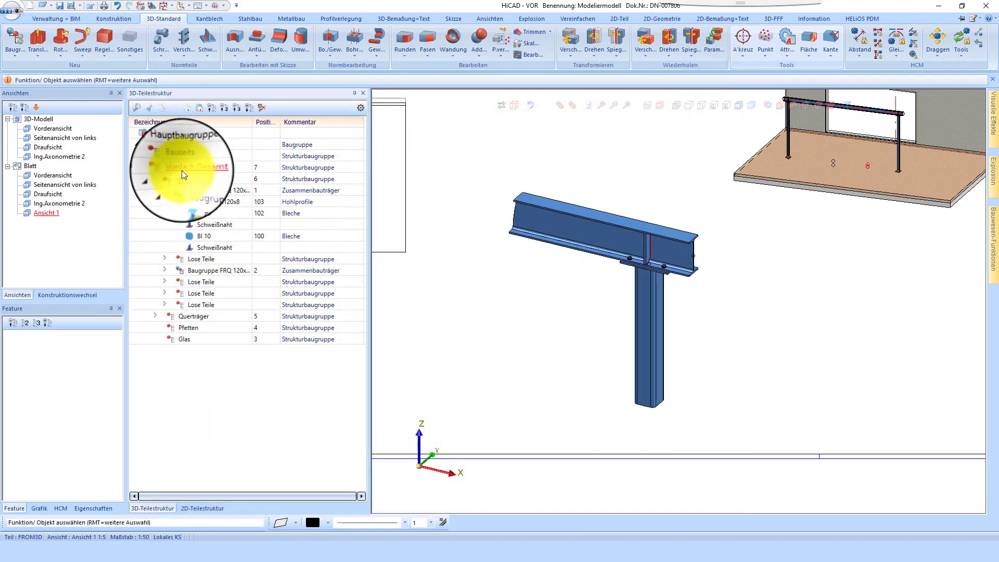
# Step: Apply a texture from the Galvanisiert category of the ferrous metals to the entire Vordach Gesamt assembly
pyautogui.click(182, 170)
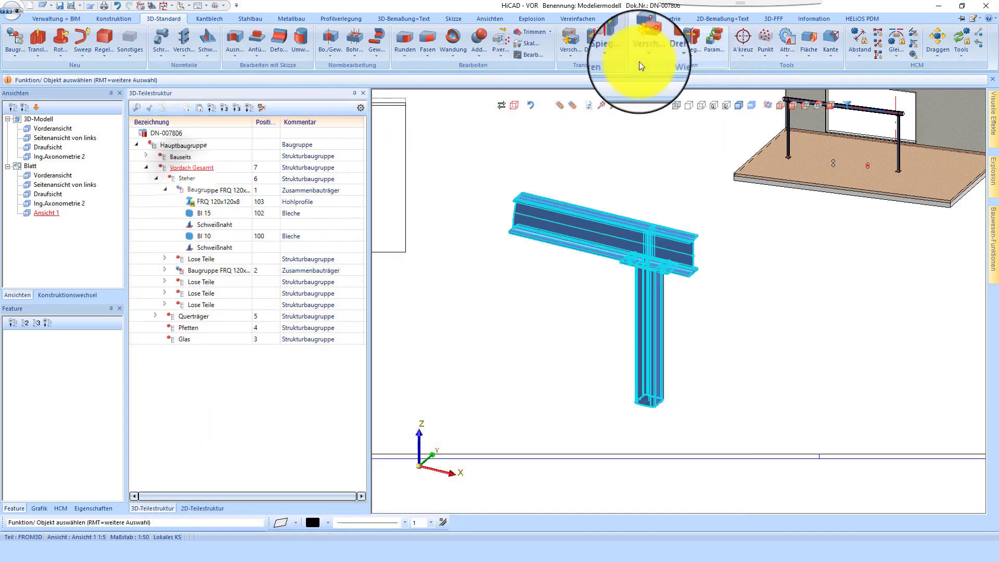
pyautogui.click(796, 55)
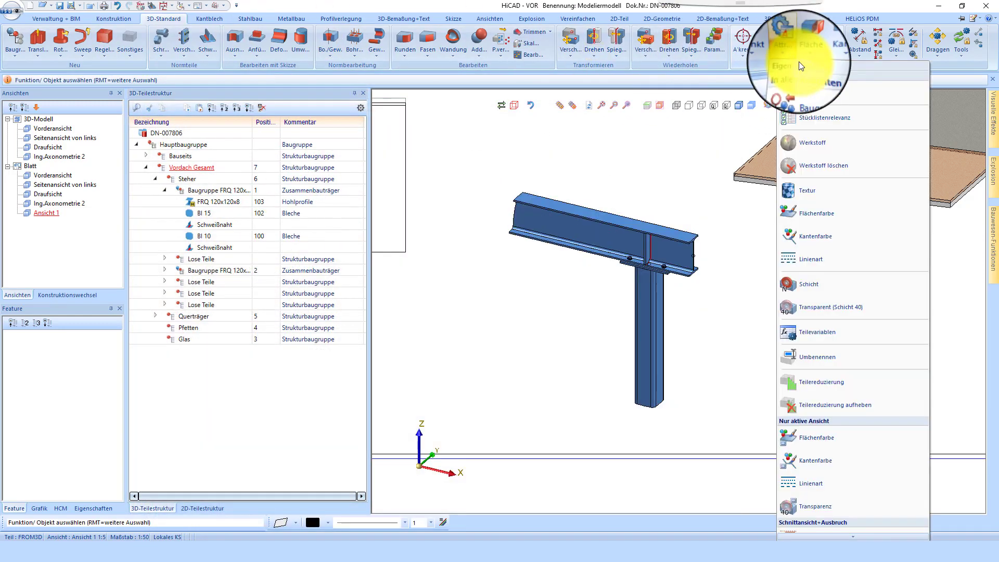
pyautogui.click(818, 194)
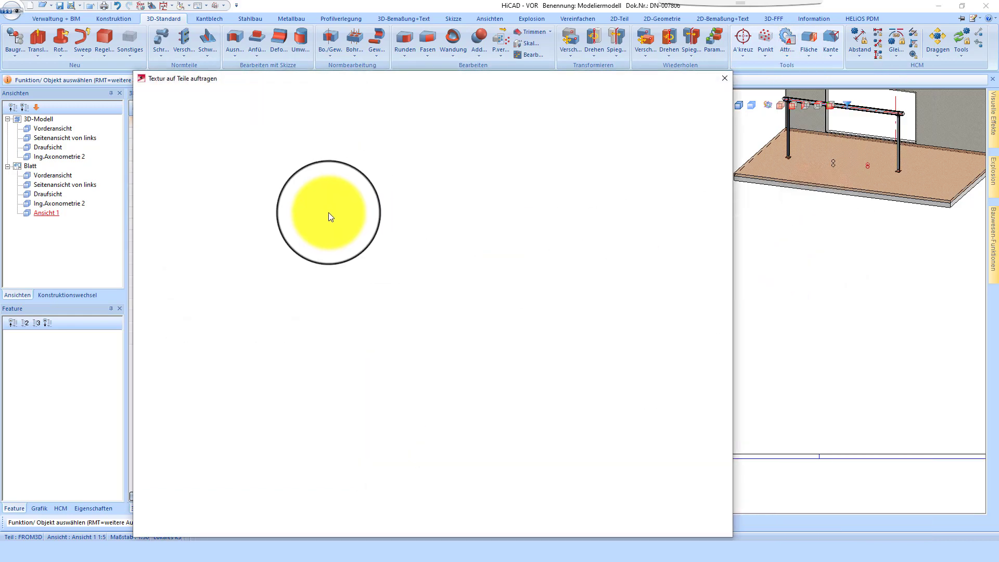
pyautogui.scroll(-2, 216, 201)
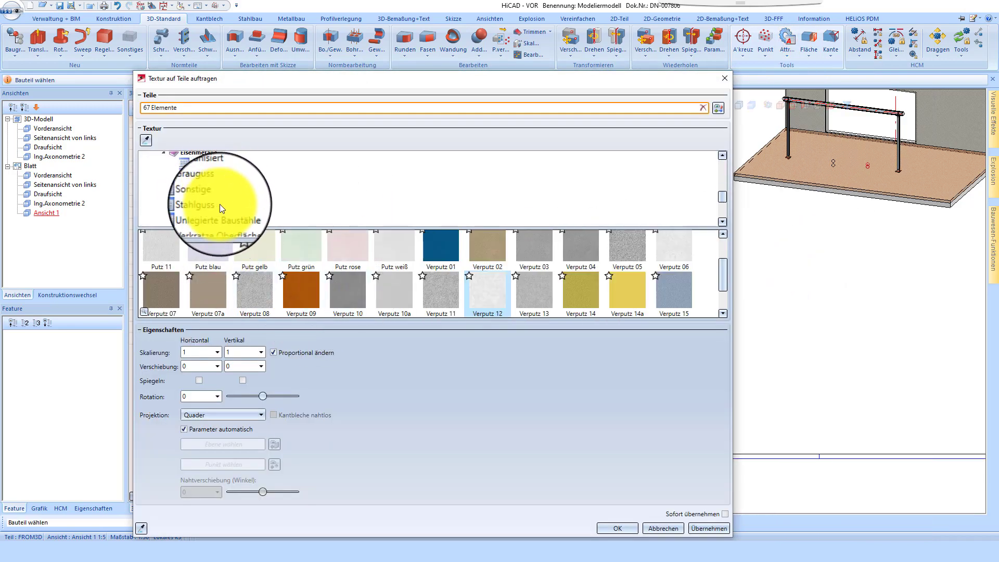
pyautogui.click(211, 173)
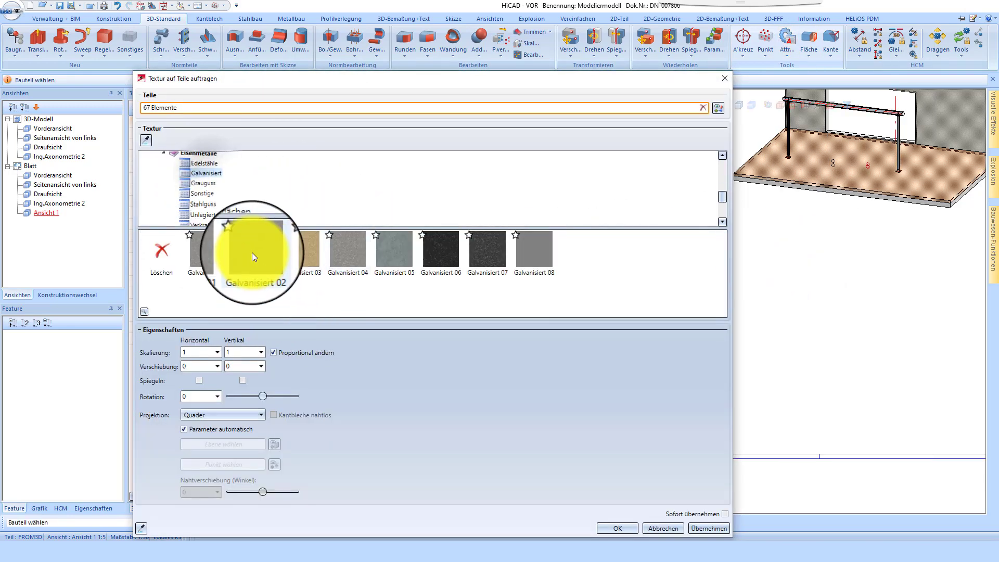
pyautogui.click(616, 536)
pyautogui.scroll(5, 676, 283)
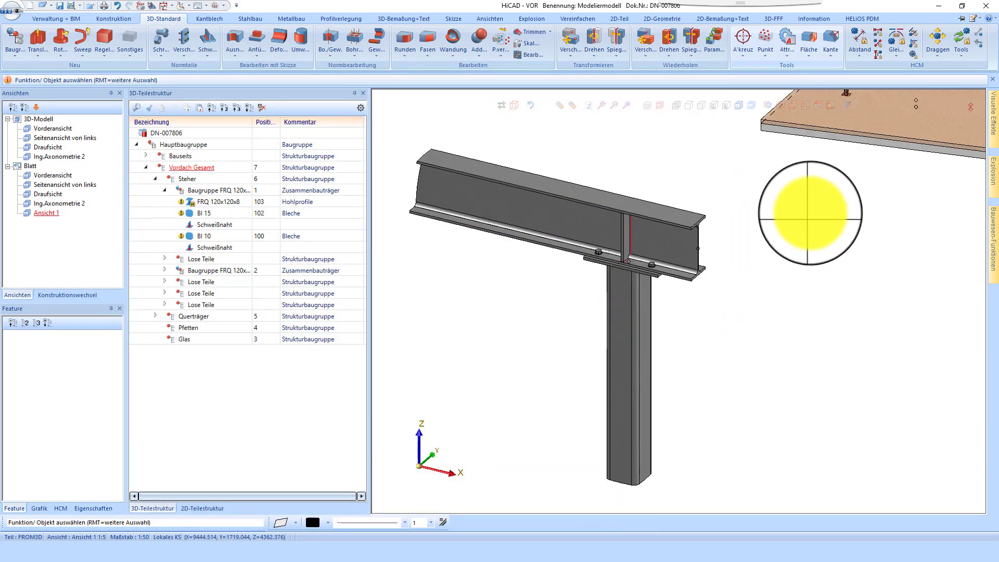
pyautogui.scroll(-5, 834, 262)
pyautogui.scroll(3, 651, 239)
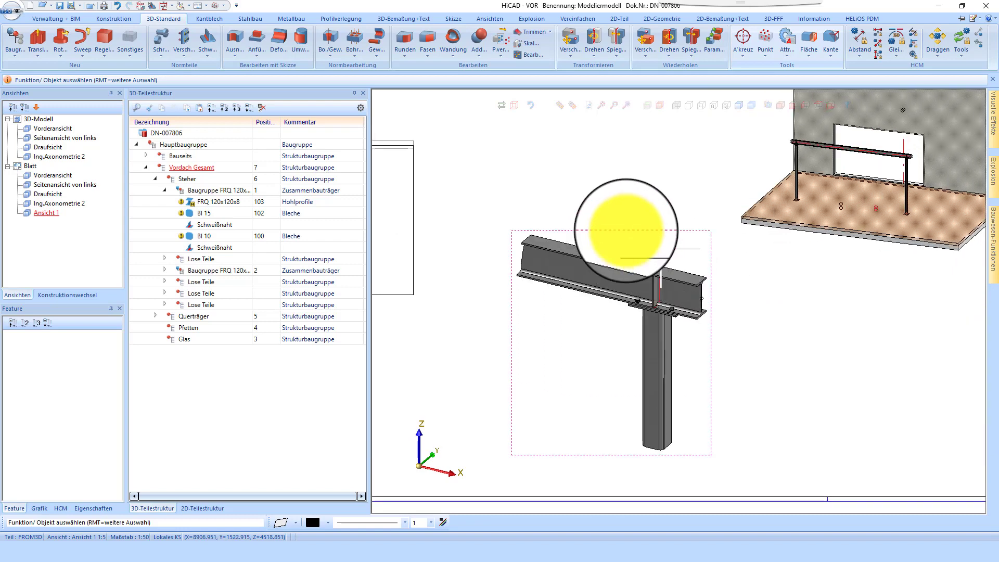
pyautogui.scroll(2, 653, 370)
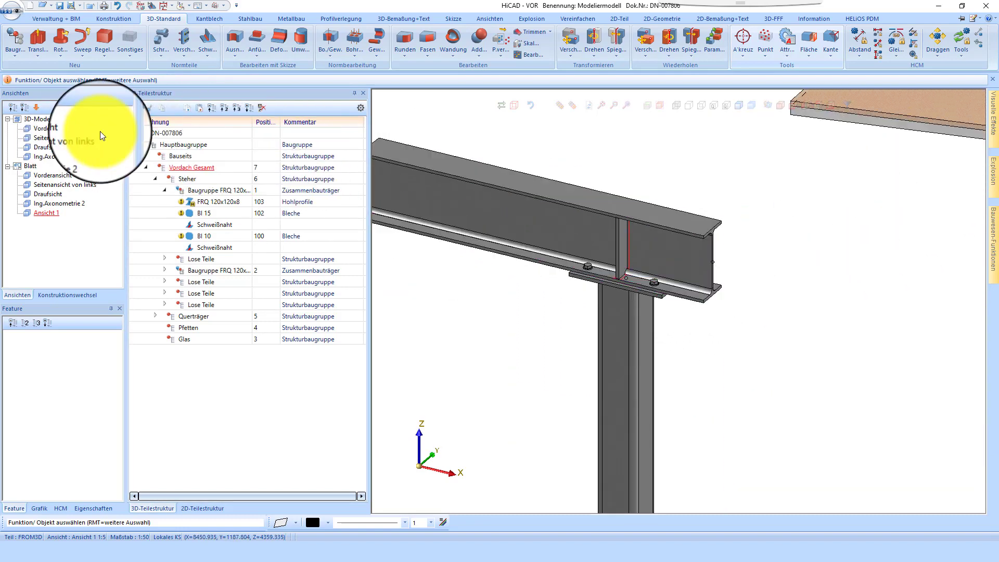
# Step: Start a sketch-based cut on the IPE 200 cross beam and draw a diagonal line from its end edge's midpoint to below the lower flange
pyautogui.doubleClick(54, 137)
pyautogui.scroll(2, 607, 223)
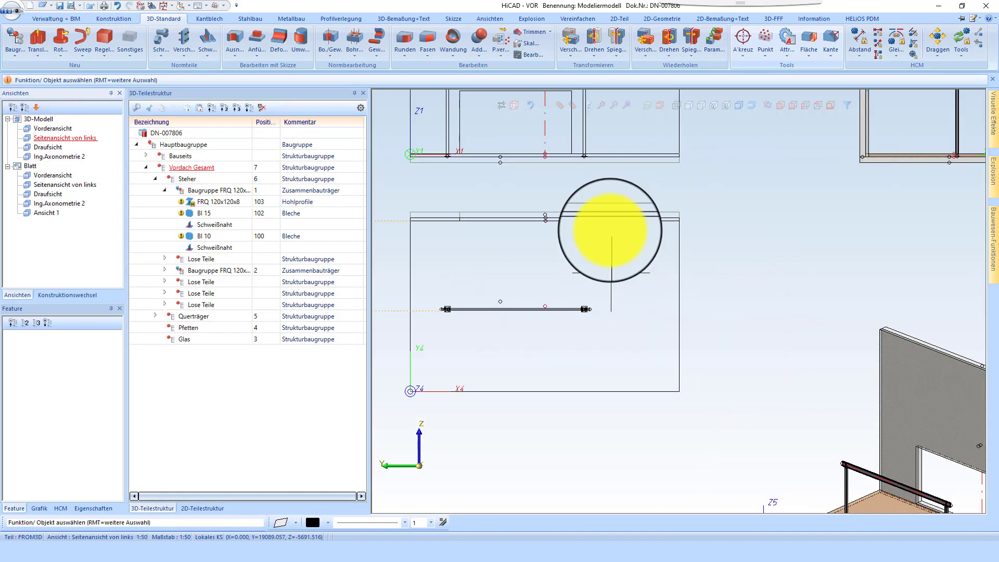
pyautogui.scroll(-2, 601, 196)
pyautogui.scroll(4, 601, 197)
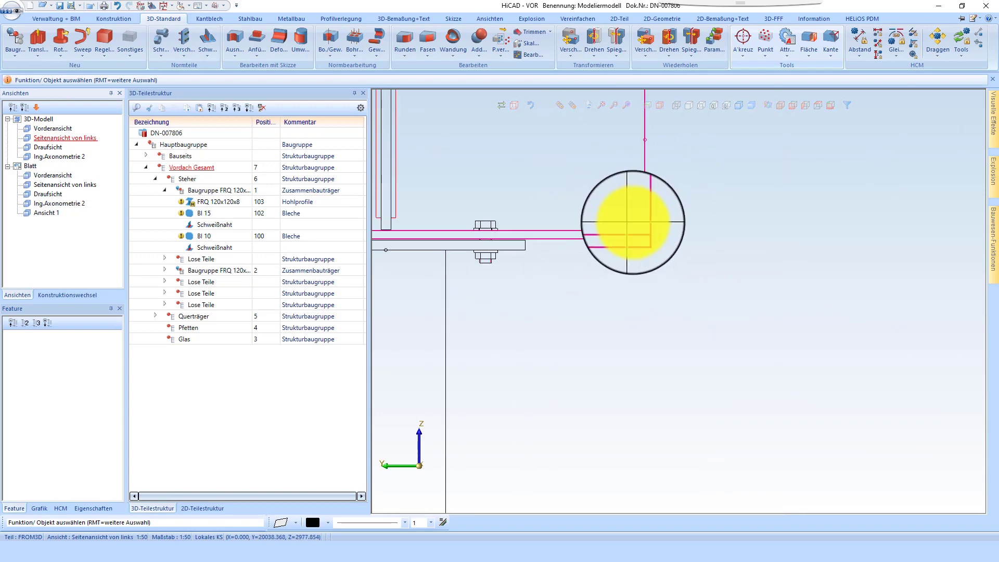
pyautogui.rightClick(616, 217)
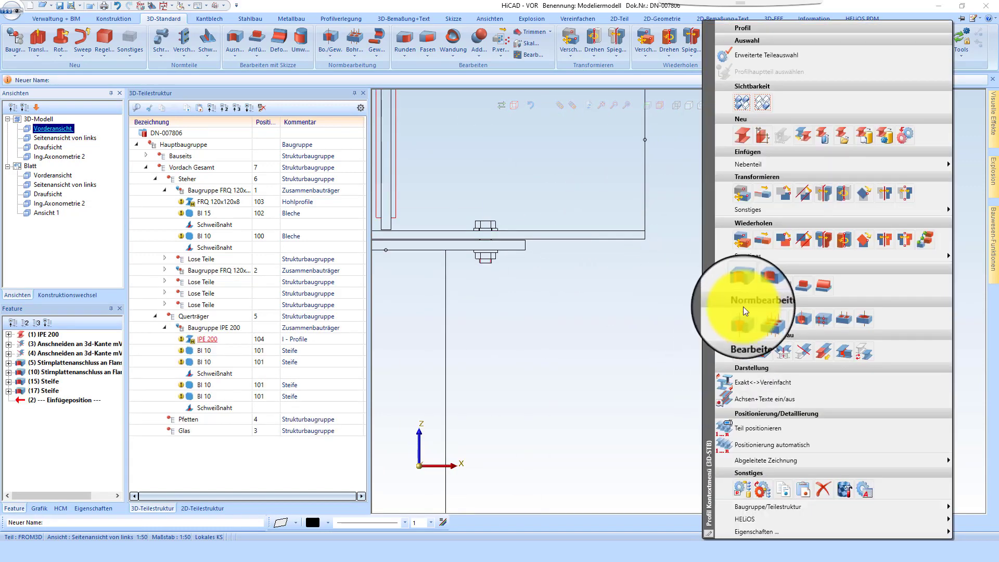
pyautogui.click(743, 288)
pyautogui.click(576, 196)
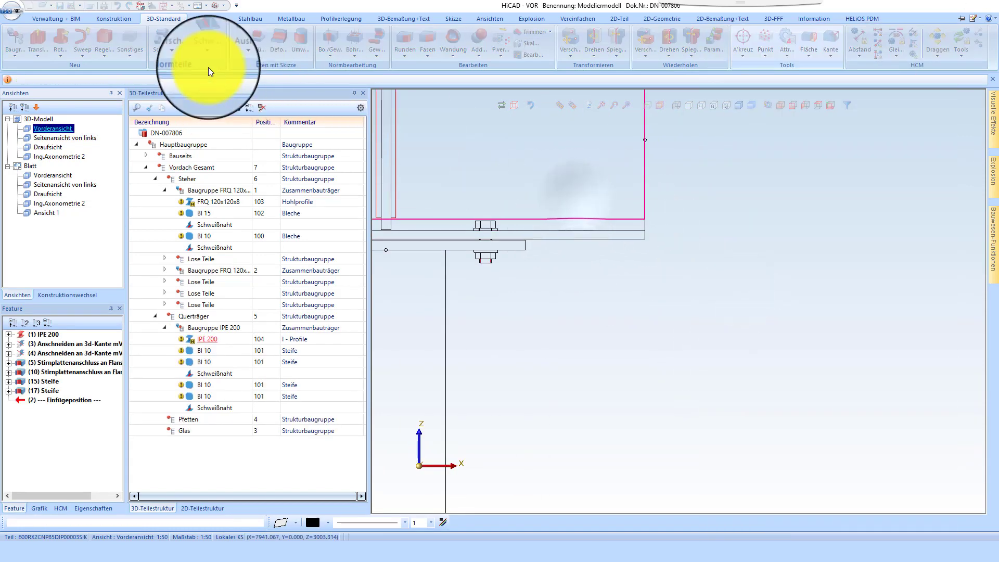
pyautogui.click(124, 35)
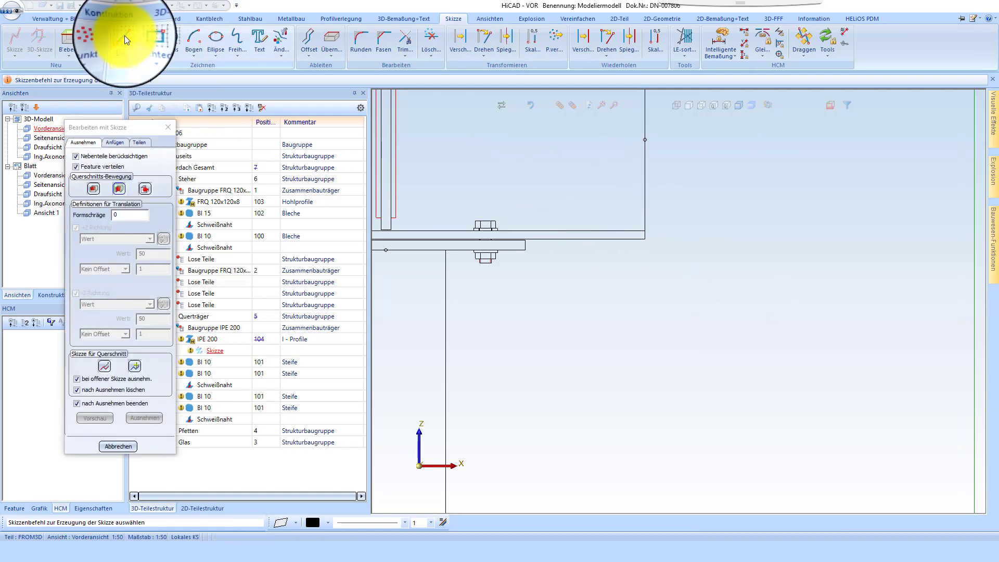
pyautogui.click(644, 139)
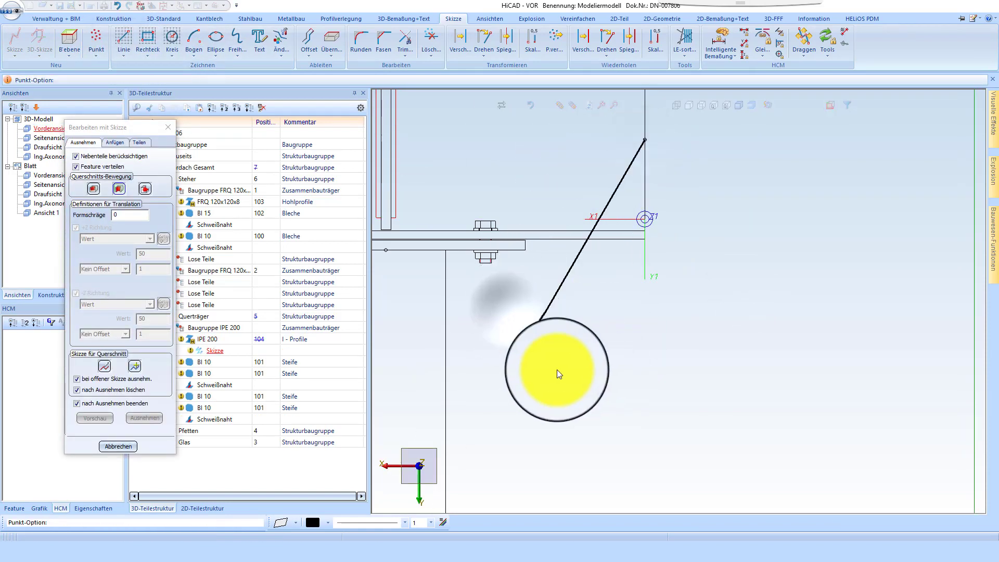
pyautogui.click(541, 320)
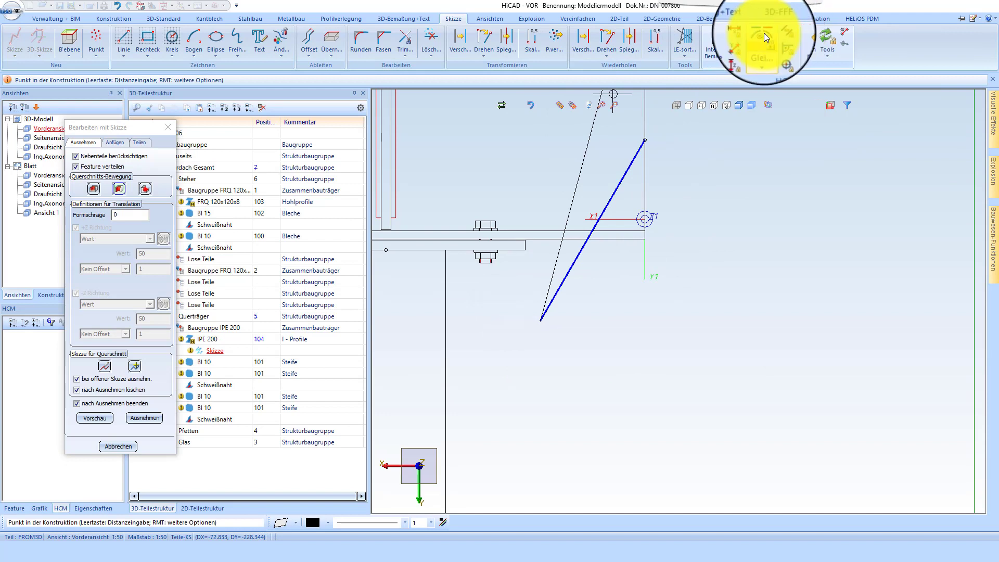
# Step: Dimension the sketch line at 45° to the beam's end edge and cut the lower corner off the beam
pyautogui.click(720, 33)
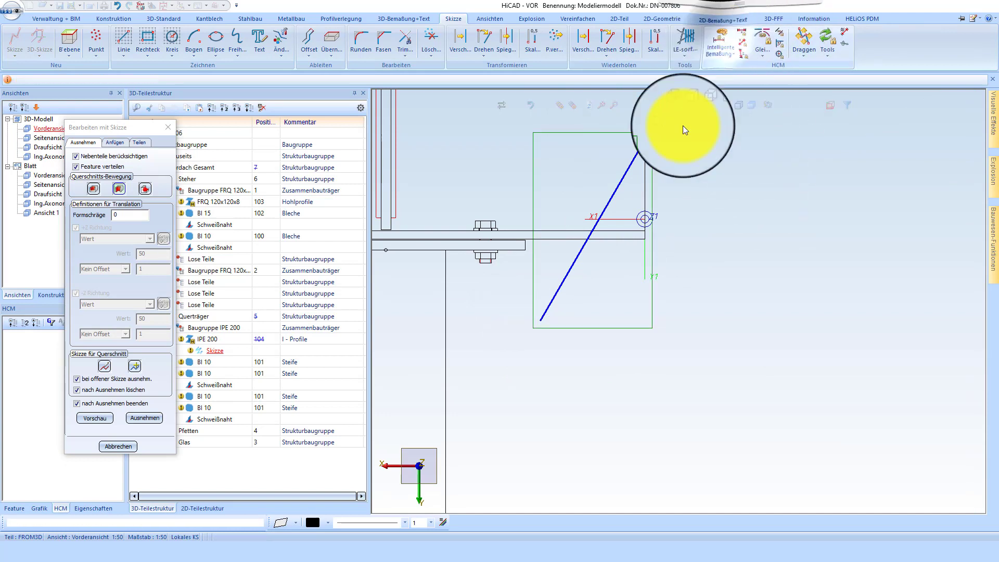
pyautogui.click(628, 172)
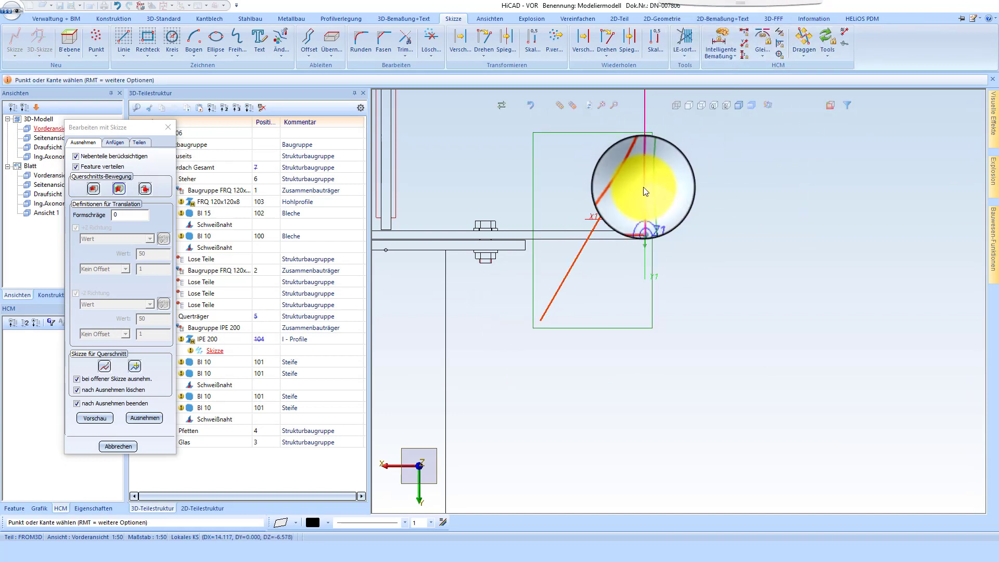
pyautogui.click(643, 192)
pyautogui.click(629, 291)
pyautogui.write('45')
pyautogui.press('Return')
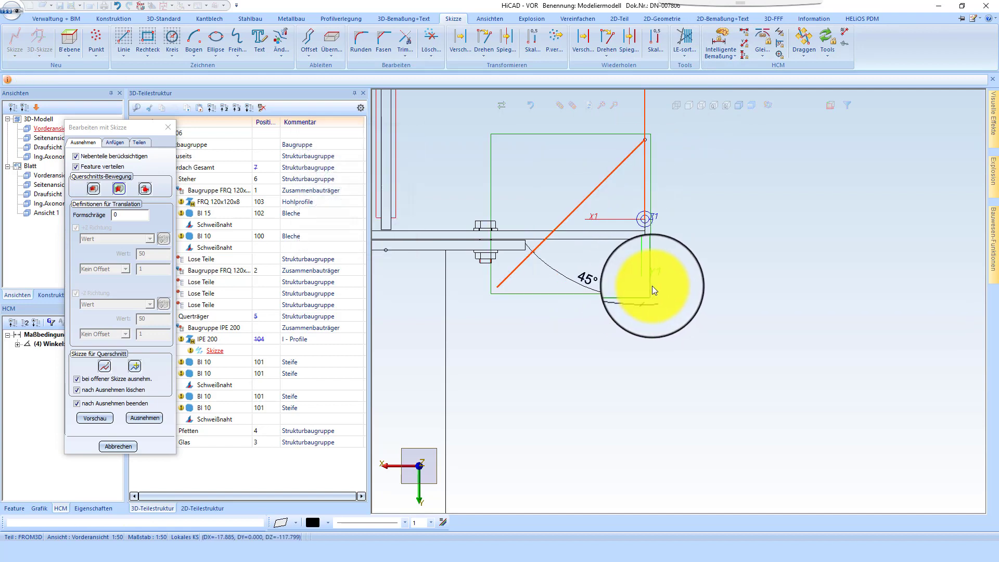
pyautogui.click(145, 418)
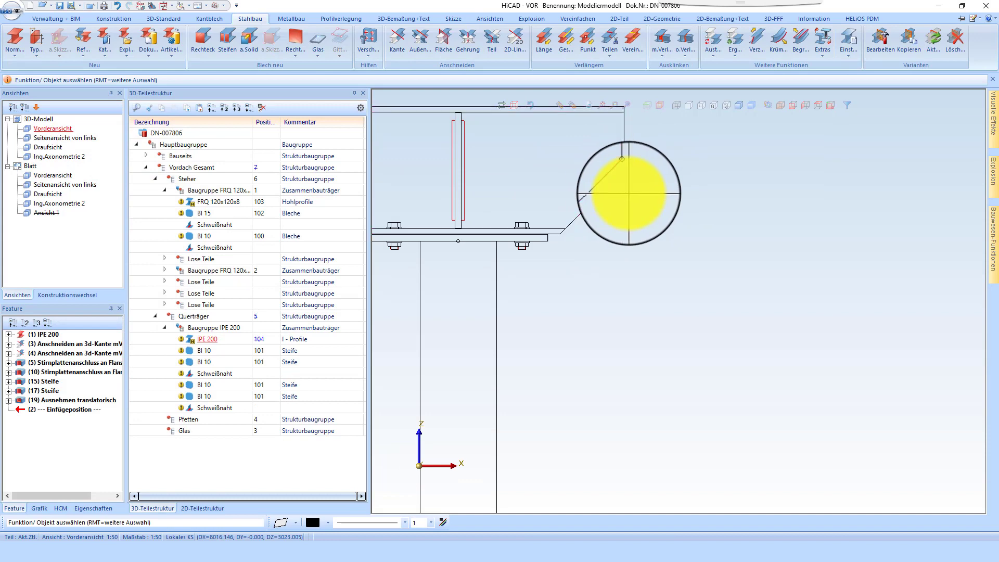
# Step: Update the sheet's outdated detail view Ansicht 1 and rotate it to a flatter oblique angle
pyautogui.scroll(-2, 619, 190)
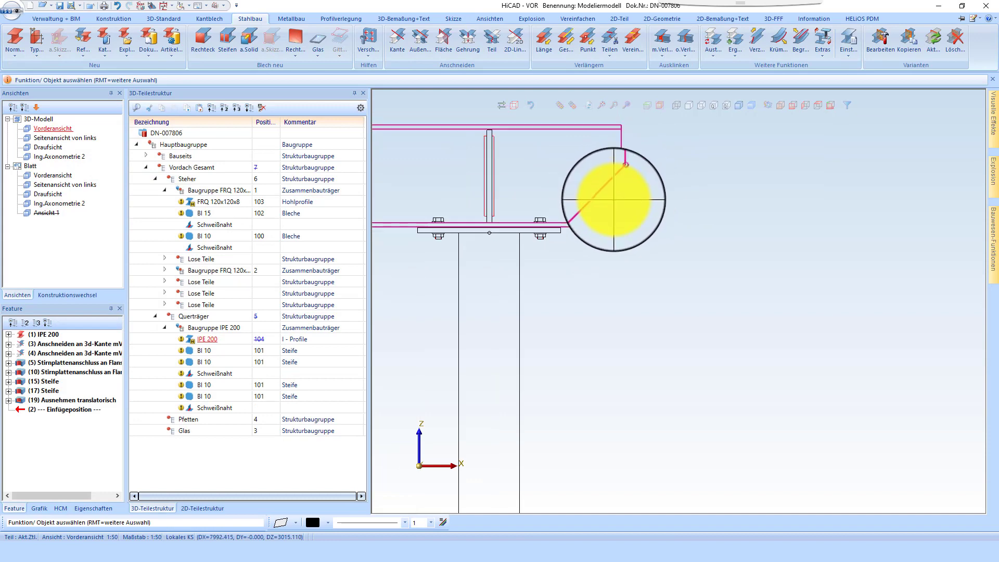
pyautogui.doubleClick(48, 214)
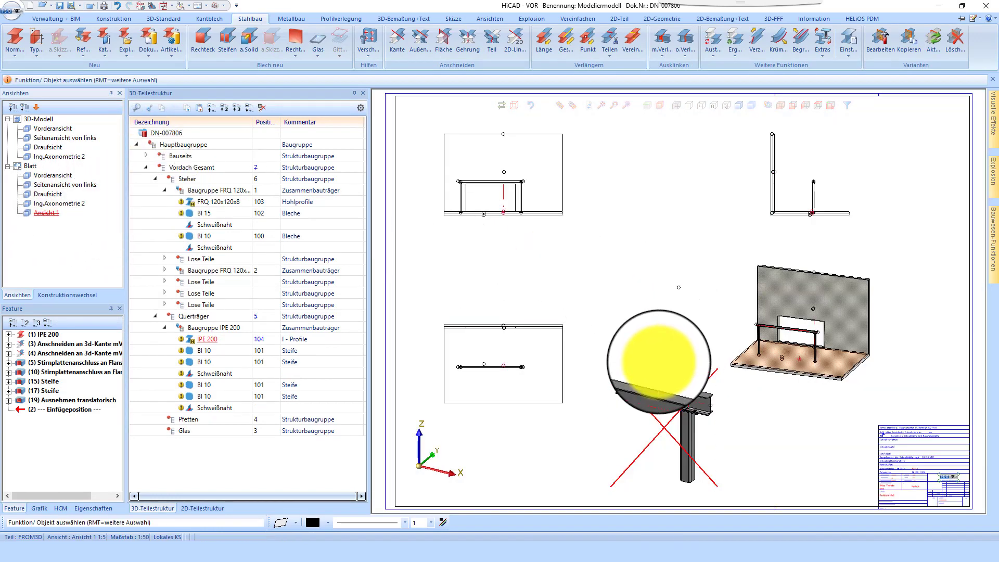
pyautogui.rightClick(659, 362)
pyautogui.click(704, 268)
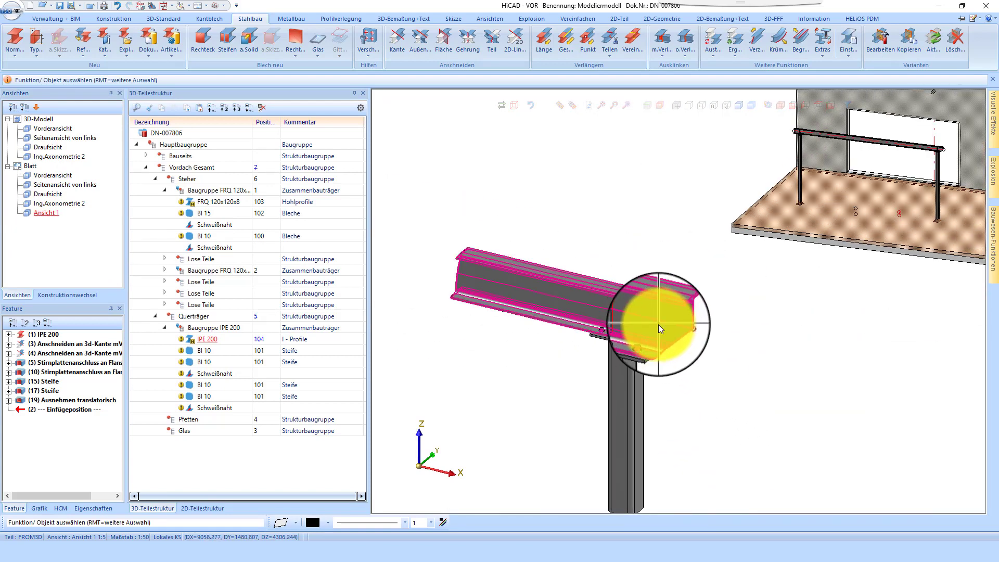
pyautogui.click(658, 324)
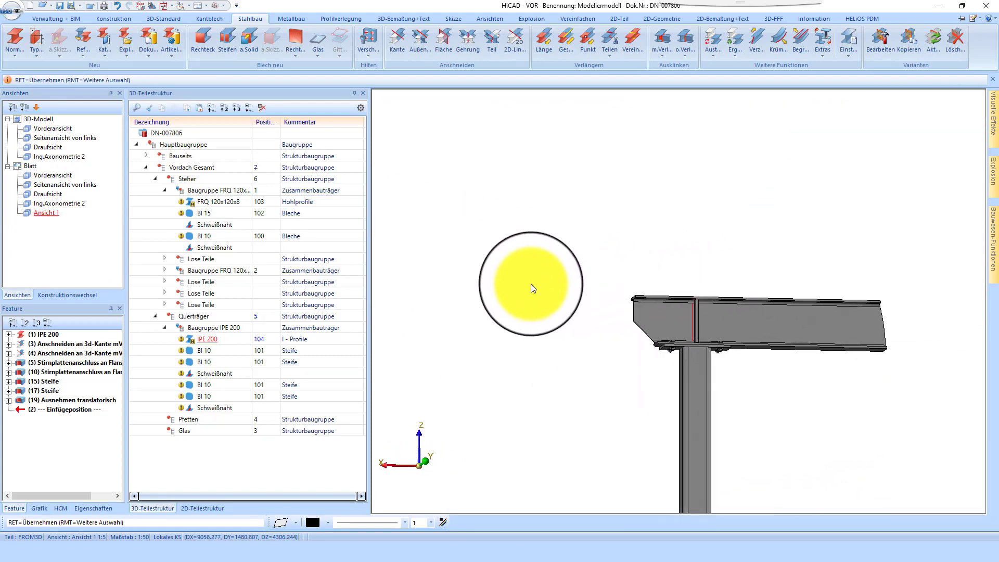
pyautogui.moveTo(531, 284); pyautogui.dragTo(665, 296, button='middle')
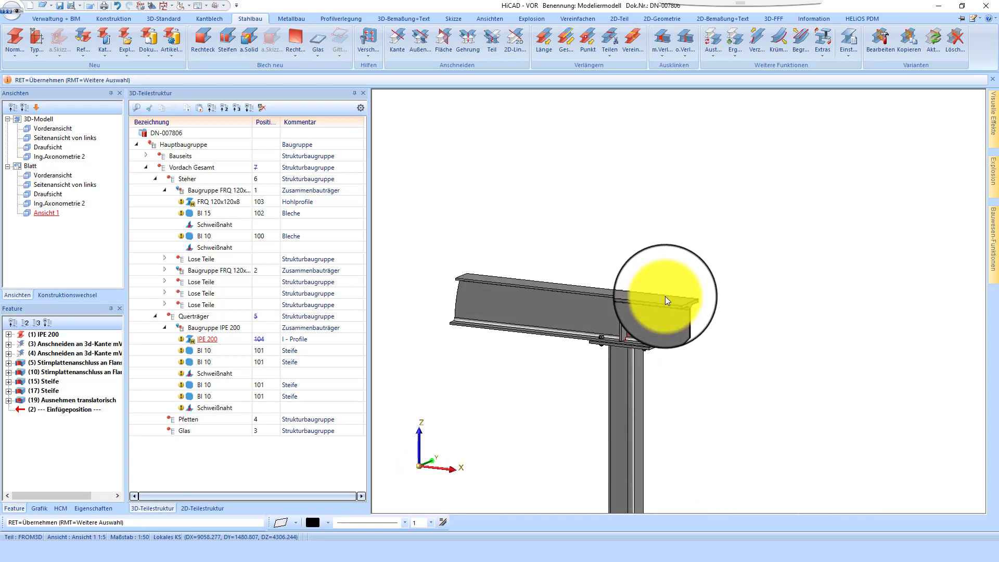
pyautogui.middleClick(665, 295)
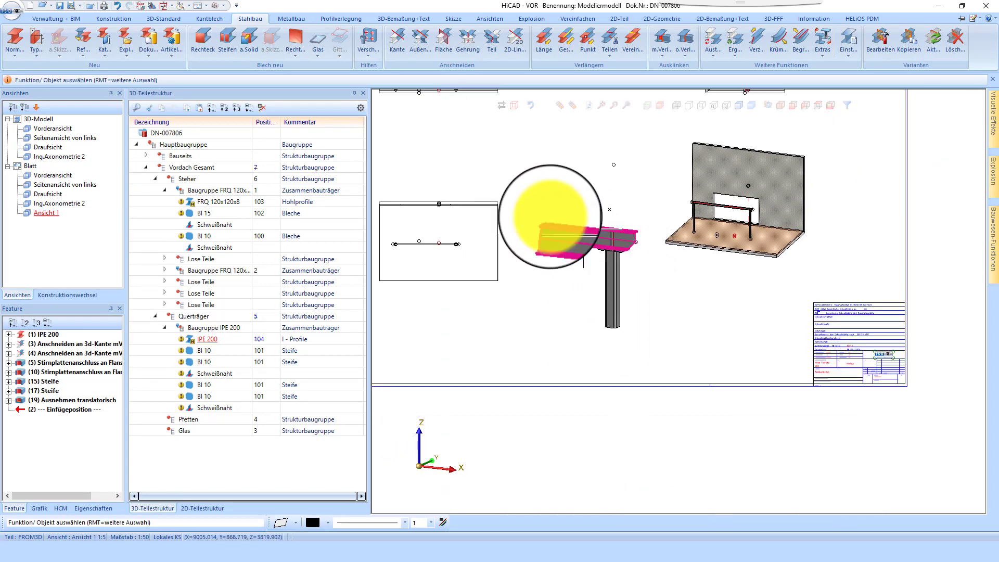
# Step: Activate the 3D model's Vorderansicht and define a working plane on the top flange at the IPE 200 cross beam's end
pyautogui.click(54, 128)
pyautogui.scroll(5, 600, 260)
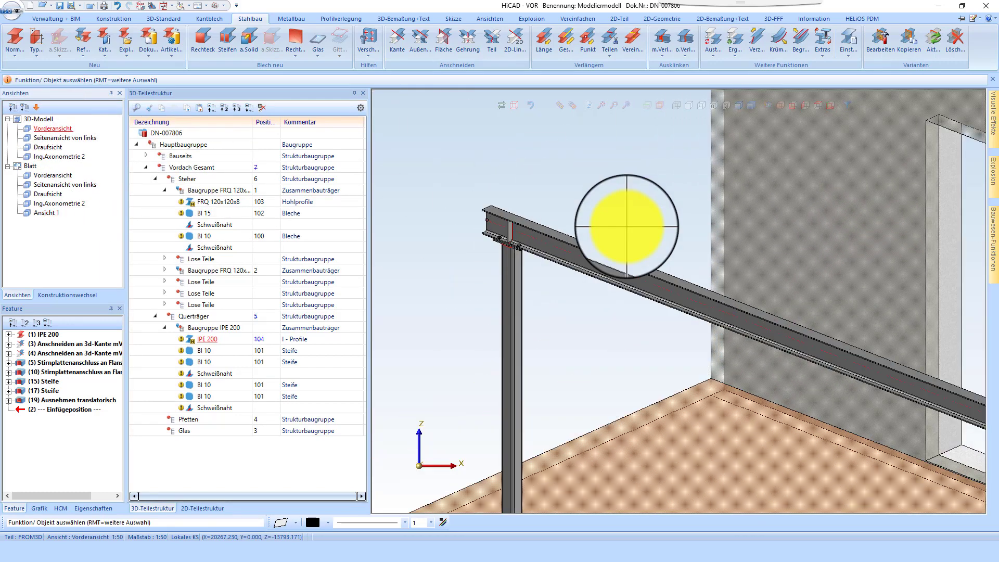
pyautogui.scroll(-2, 626, 227)
pyautogui.scroll(-3, 626, 226)
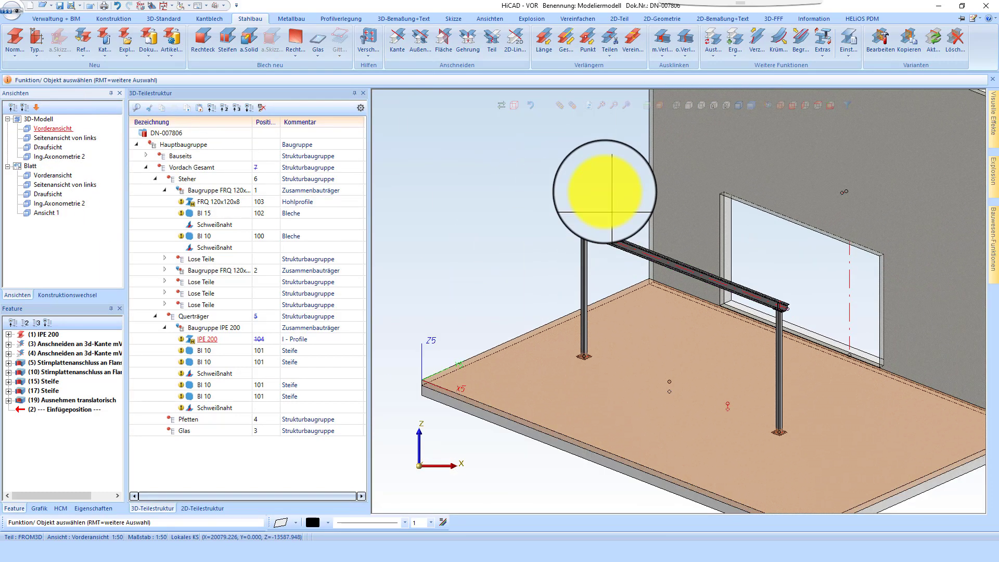
pyautogui.scroll(2, 629, 186)
pyautogui.click(651, 101)
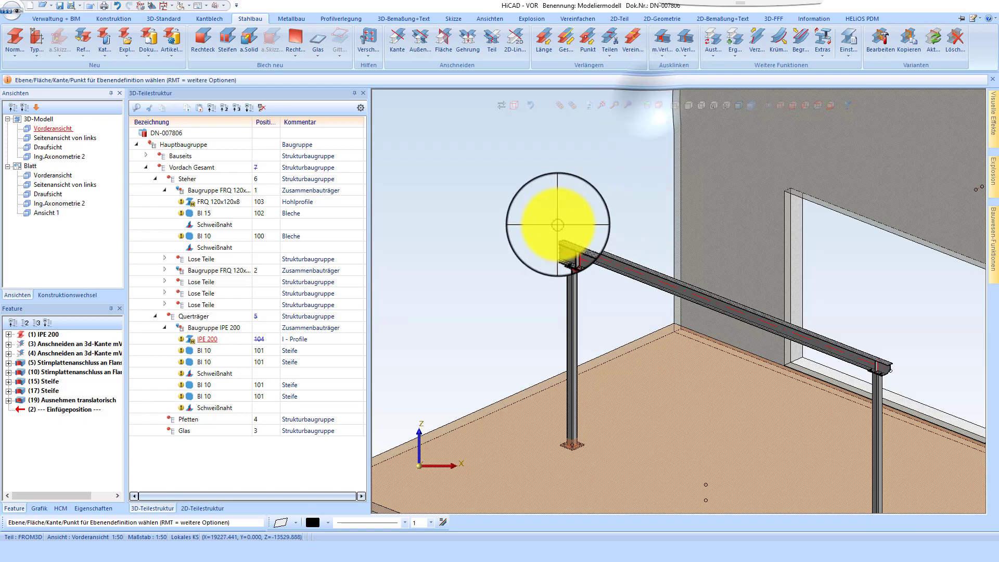
pyautogui.scroll(3, 567, 218)
pyautogui.scroll(2, 559, 257)
pyautogui.click(584, 272)
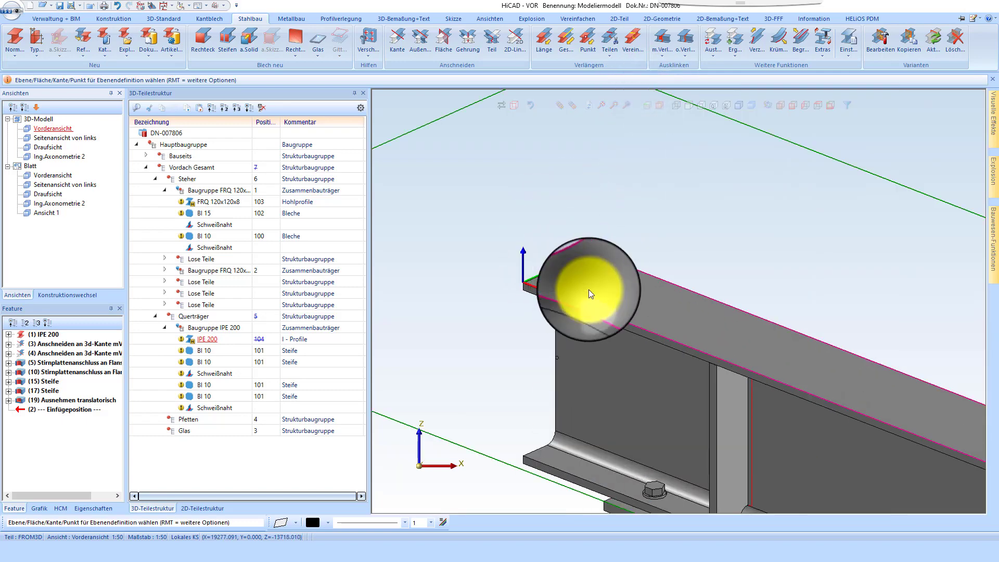
# Step: Start a new profile with the hollow section FRR 90x50x5 from HR-warm (DIN EN 10210-2 HR) and adjust its placement options
pyautogui.click(13, 42)
pyautogui.click(505, 199)
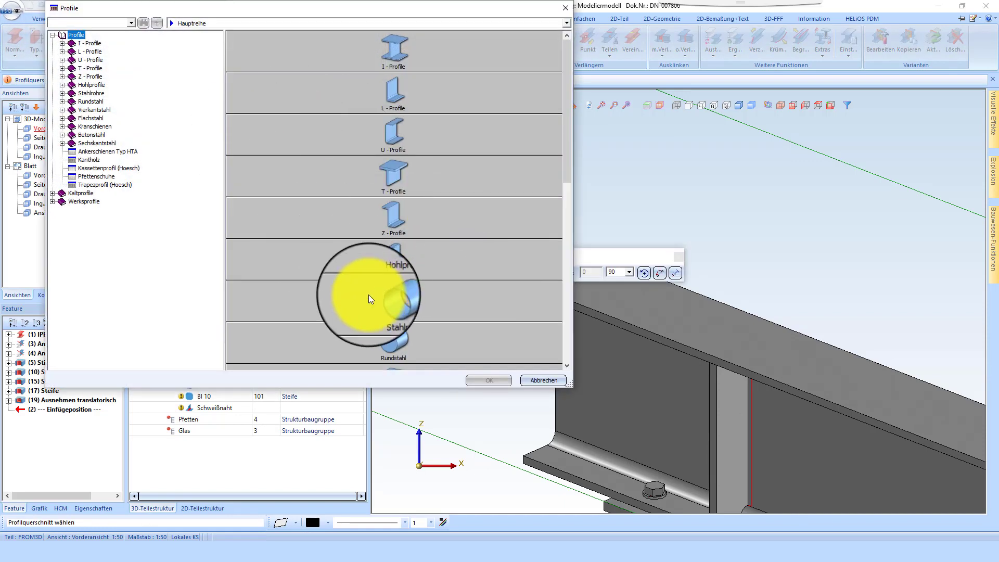
pyautogui.click(398, 251)
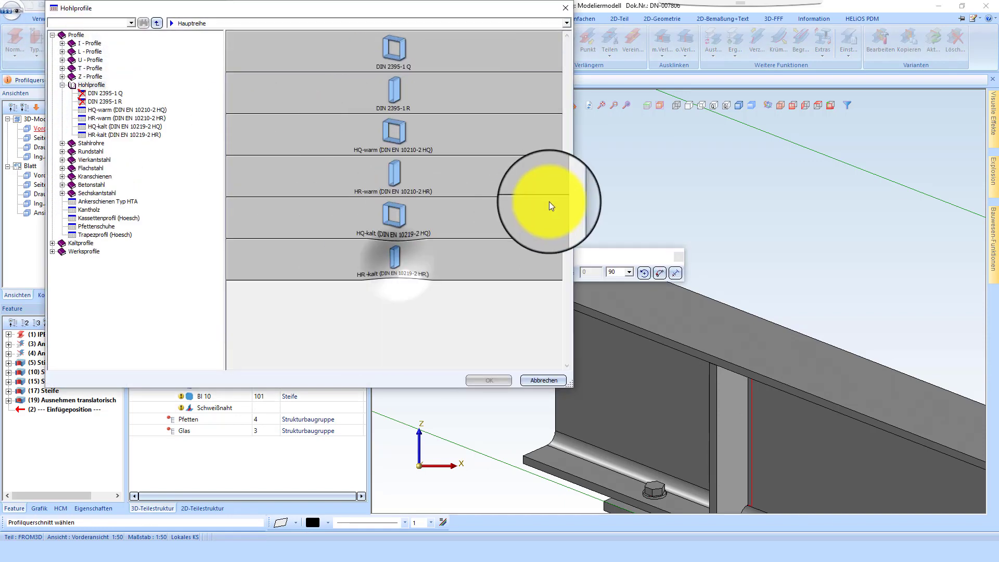
pyautogui.click(391, 217)
pyautogui.click(258, 81)
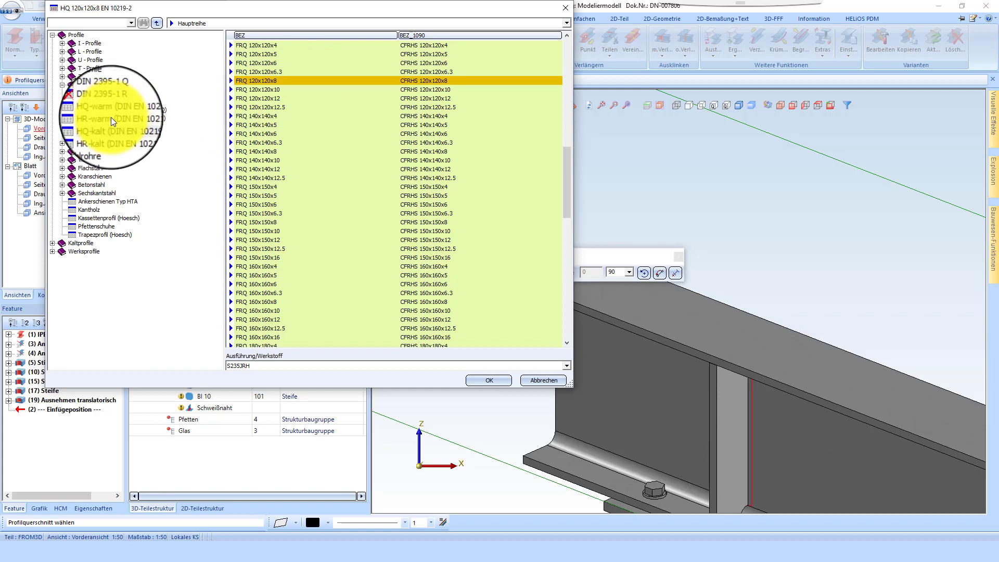
pyautogui.click(112, 134)
pyautogui.click(130, 118)
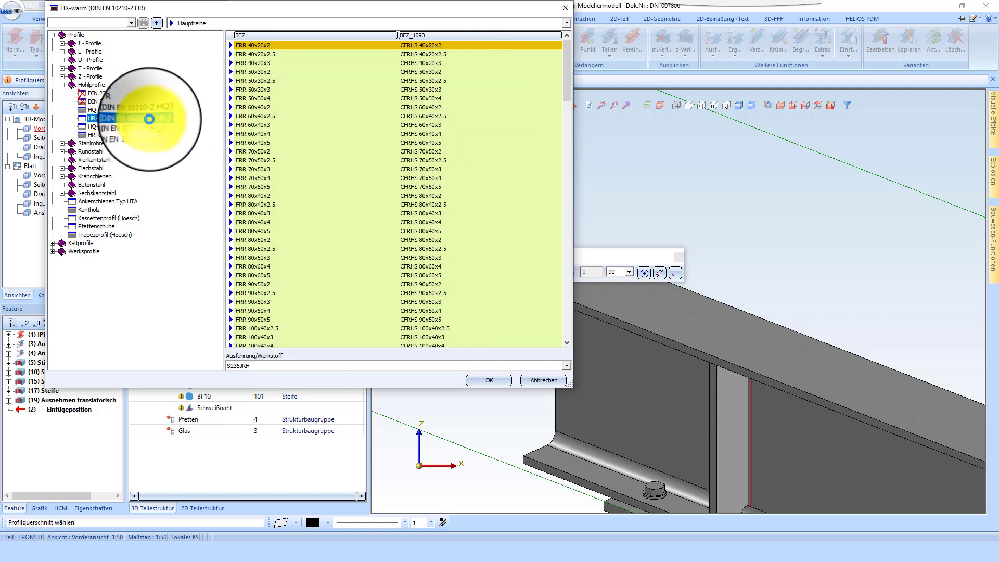
pyautogui.click(264, 135)
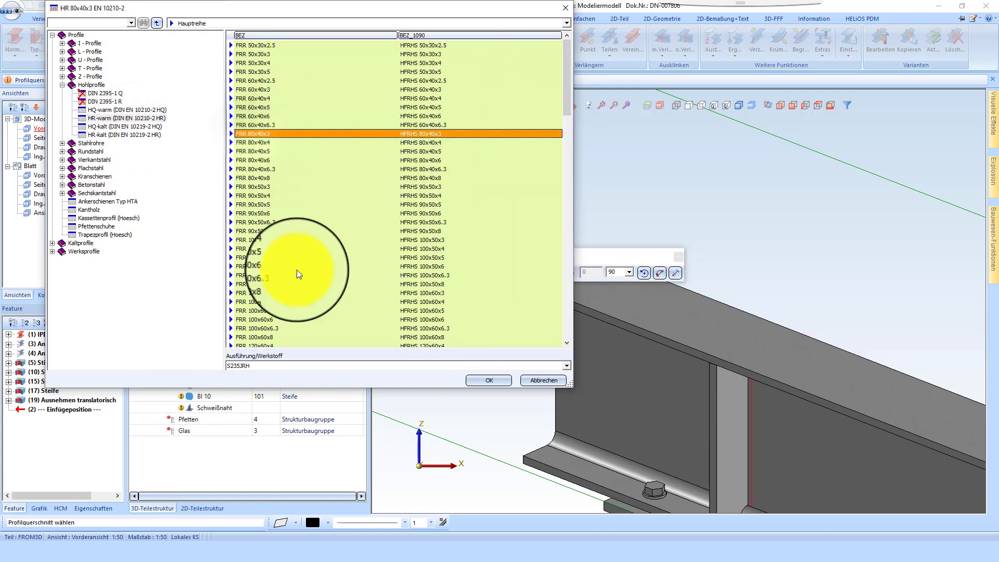
pyautogui.click(243, 204)
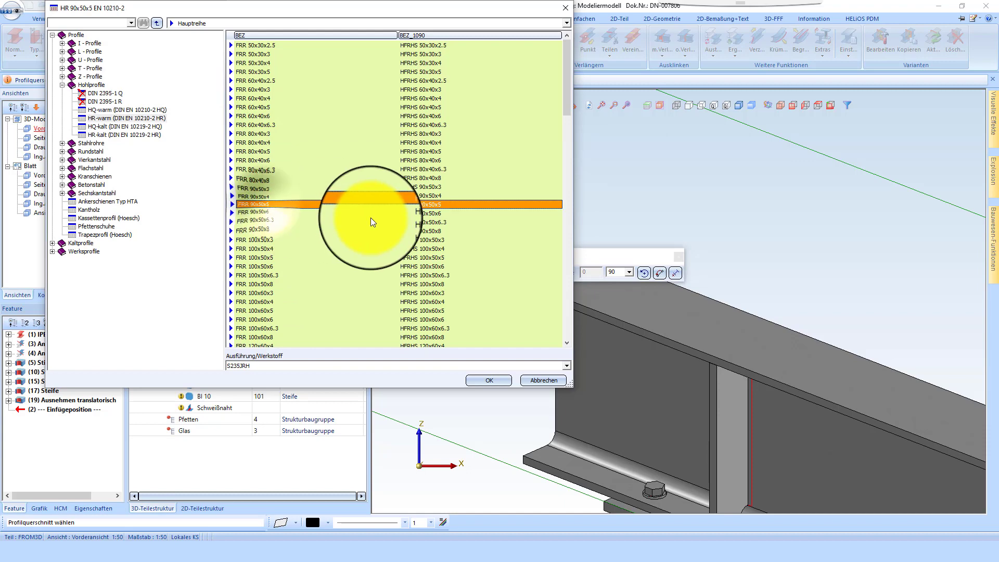
pyautogui.click(499, 379)
pyautogui.scroll(-3, 435, 290)
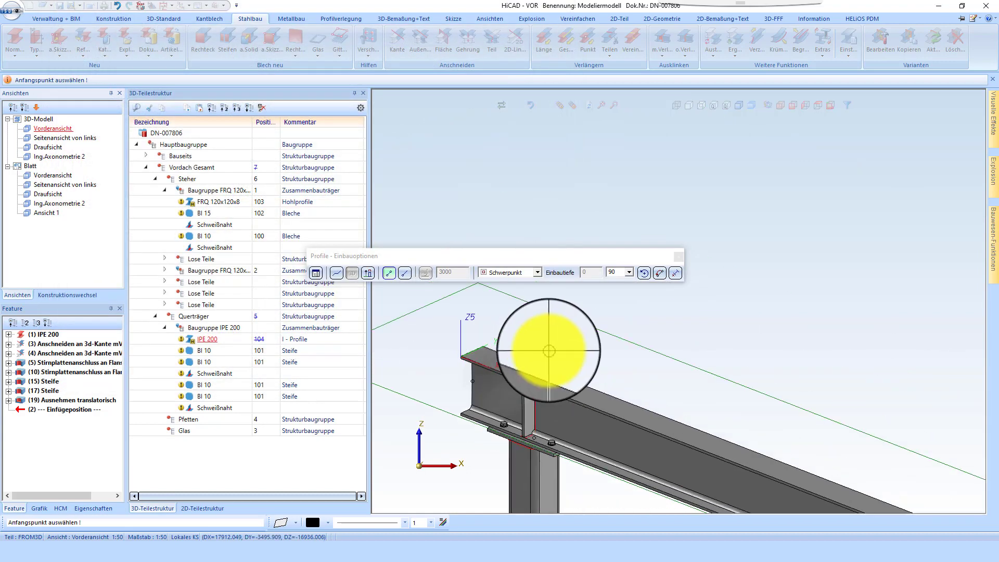
pyautogui.click(369, 273)
pyautogui.click(390, 272)
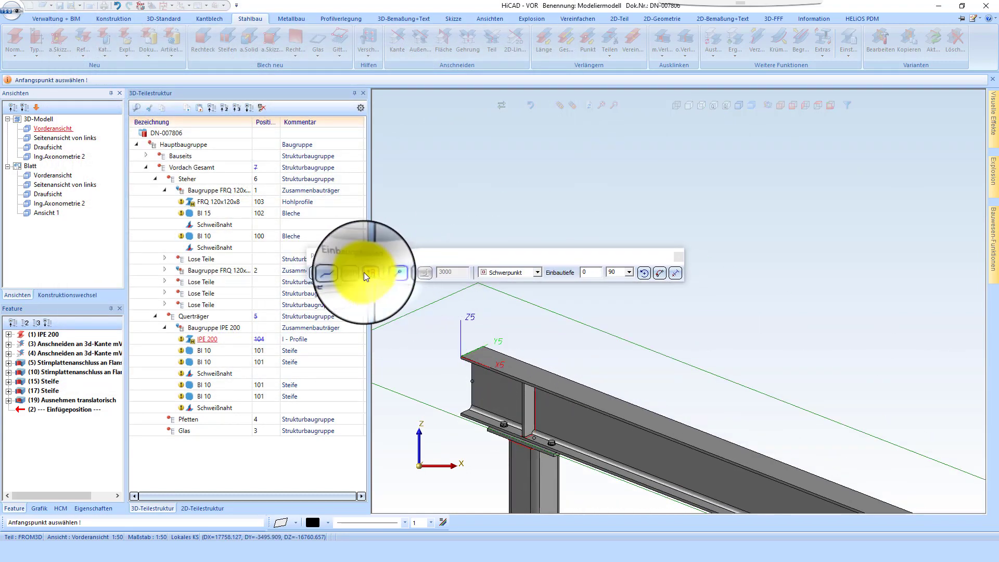
pyautogui.click(426, 273)
pyautogui.scroll(-4, 610, 347)
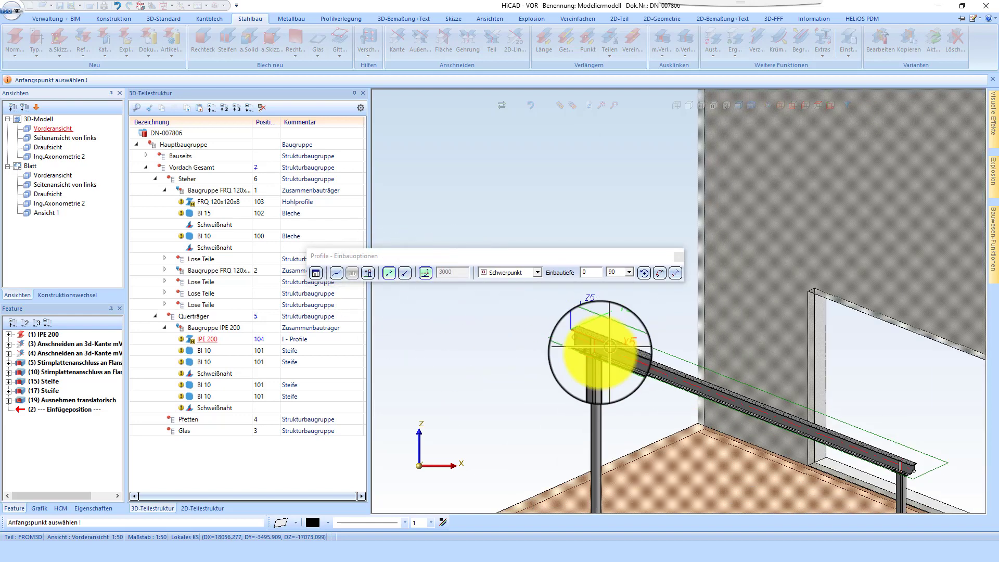
pyautogui.scroll(-5, 676, 312)
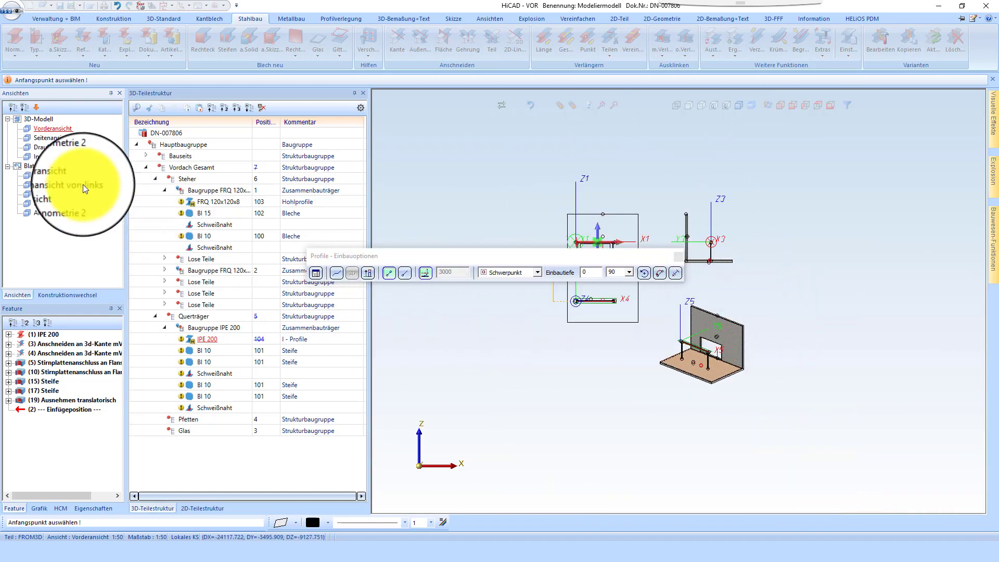
pyautogui.scroll(5, 588, 344)
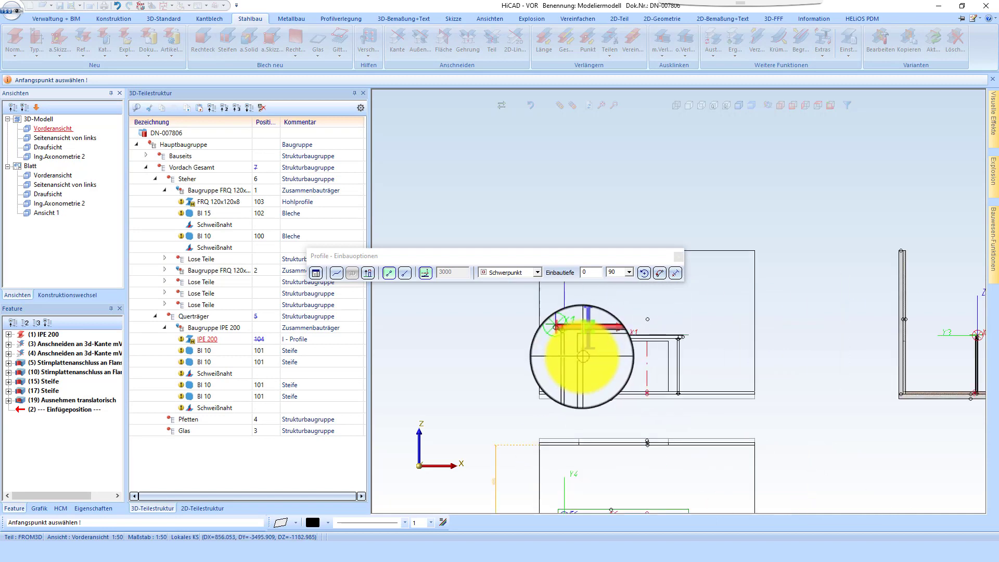
pyautogui.scroll(3, 582, 354)
pyautogui.scroll(-7, 565, 299)
pyautogui.press('Escape')
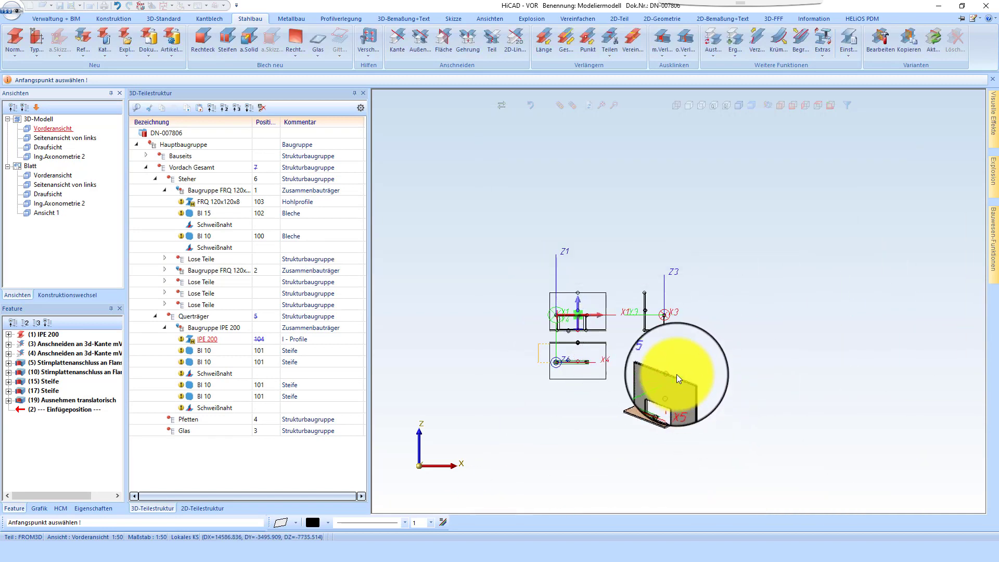
pyautogui.press('Escape')
# Step: Activate the 3D model's Ing.Axonometrie 2 view and begin placing a new FRR 90x50x5 profile across the cross beam's end
pyautogui.scroll(1, 678, 378)
pyautogui.rightClick(708, 330)
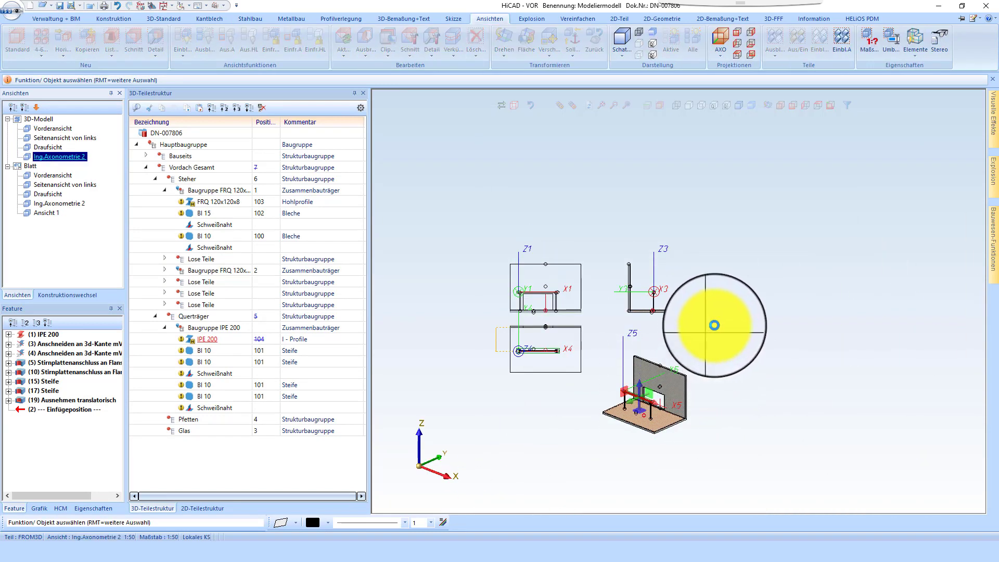
pyautogui.click(508, 379)
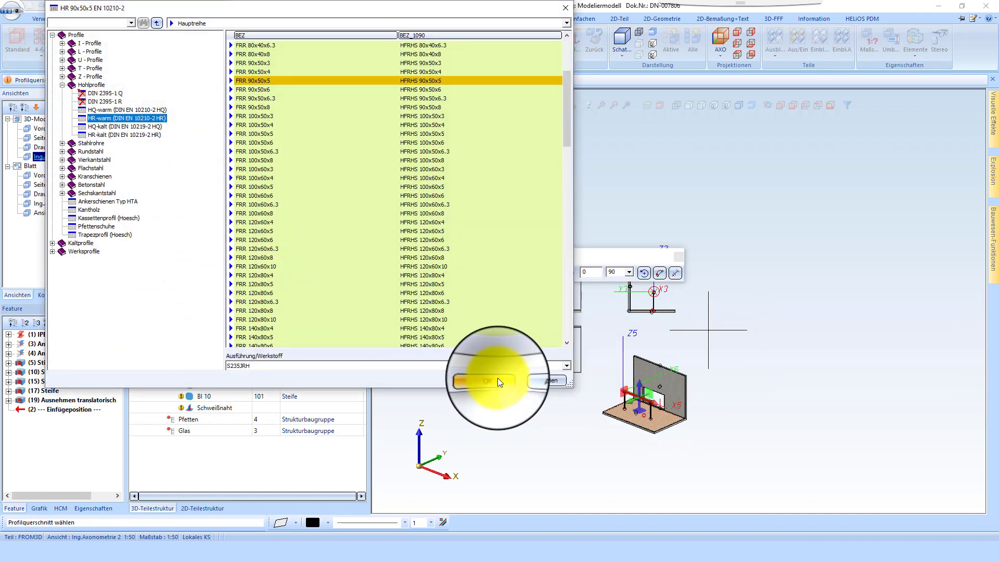
pyautogui.scroll(3, 608, 415)
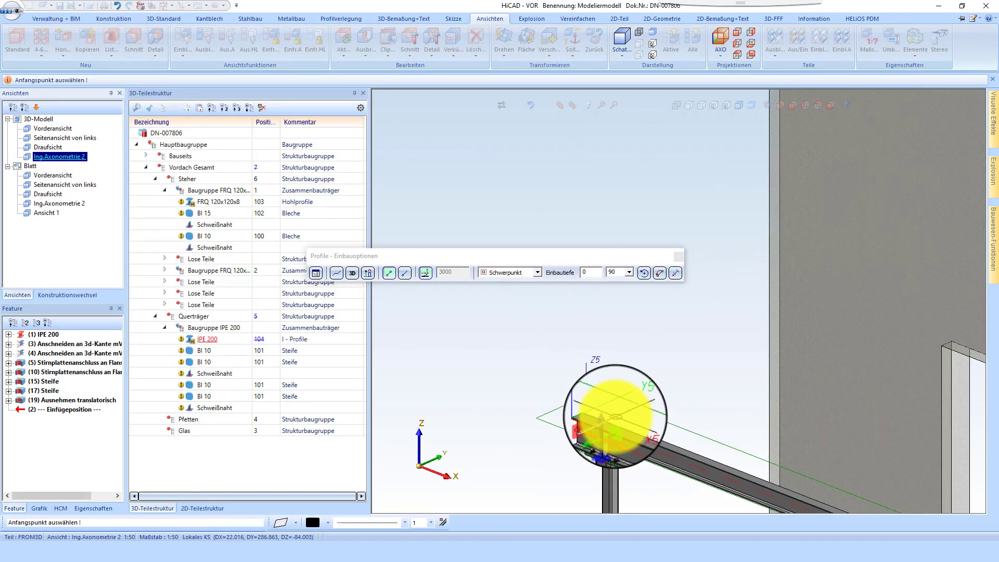
pyautogui.scroll(-1, 615, 416)
pyautogui.click(572, 441)
pyautogui.click(799, 346)
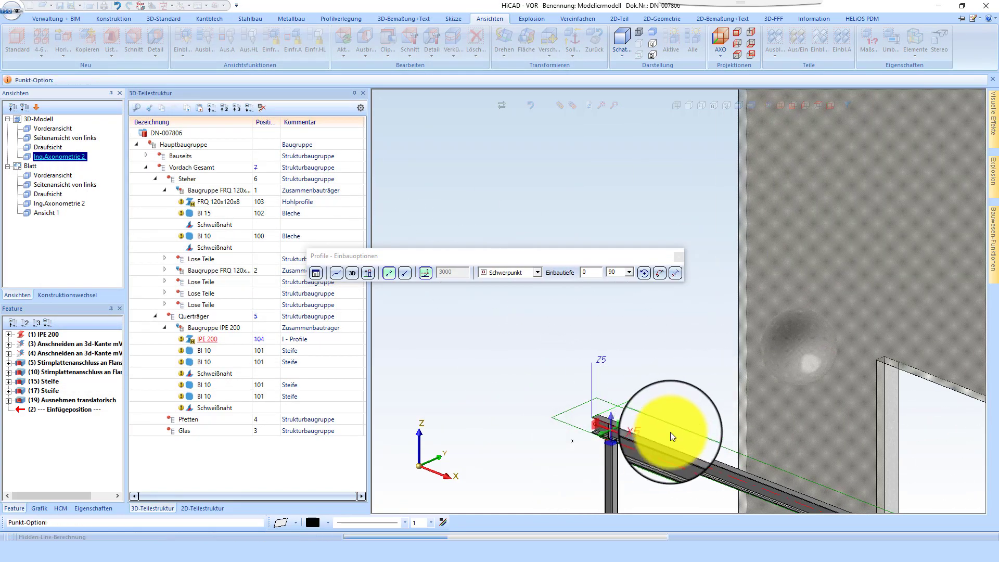
# Step: Change the profile's reference point from Schwerpunkt to its underside and place the profile on the cross beam's top flange
pyautogui.scroll(5, 601, 439)
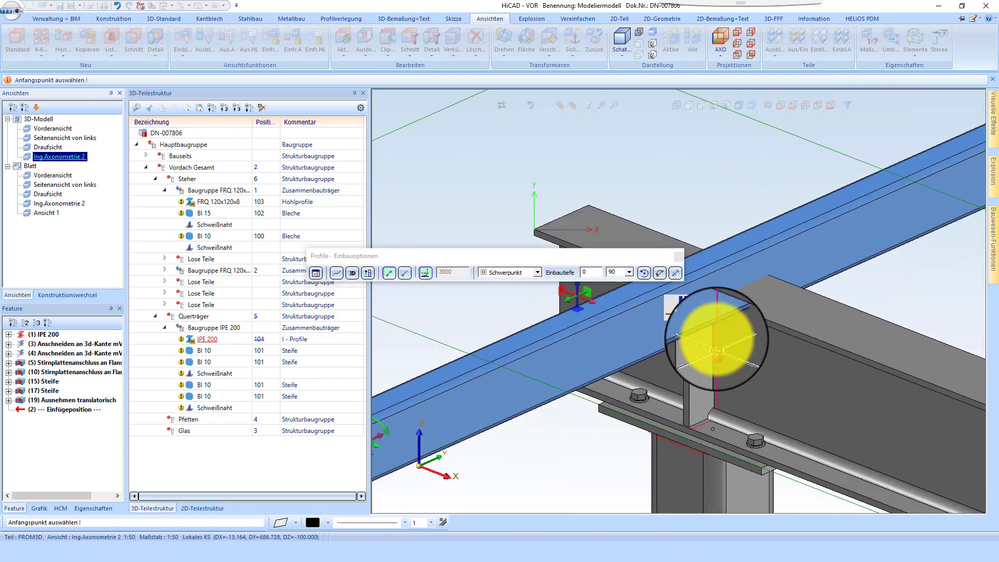
pyautogui.click(526, 272)
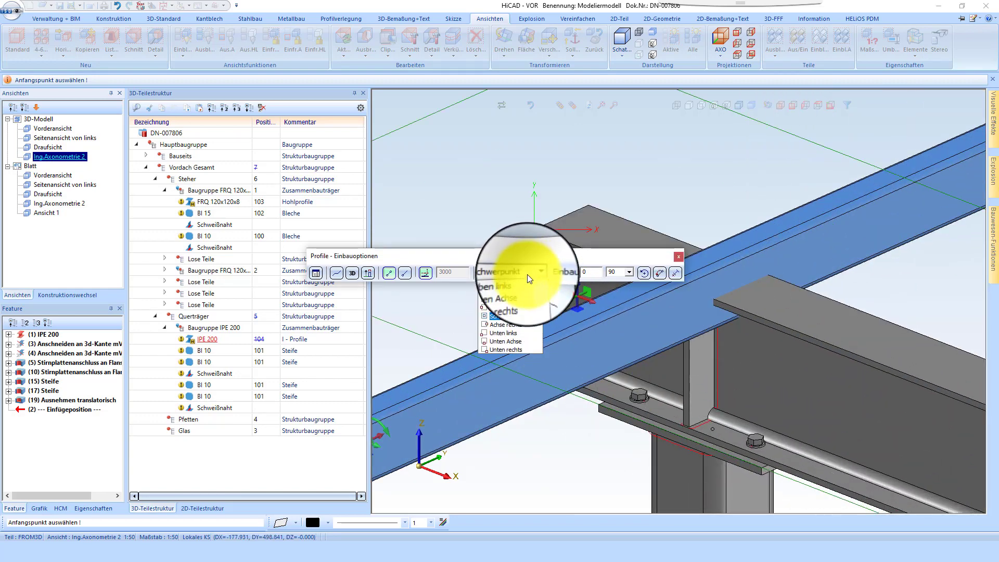
pyautogui.click(513, 338)
pyautogui.click(782, 301)
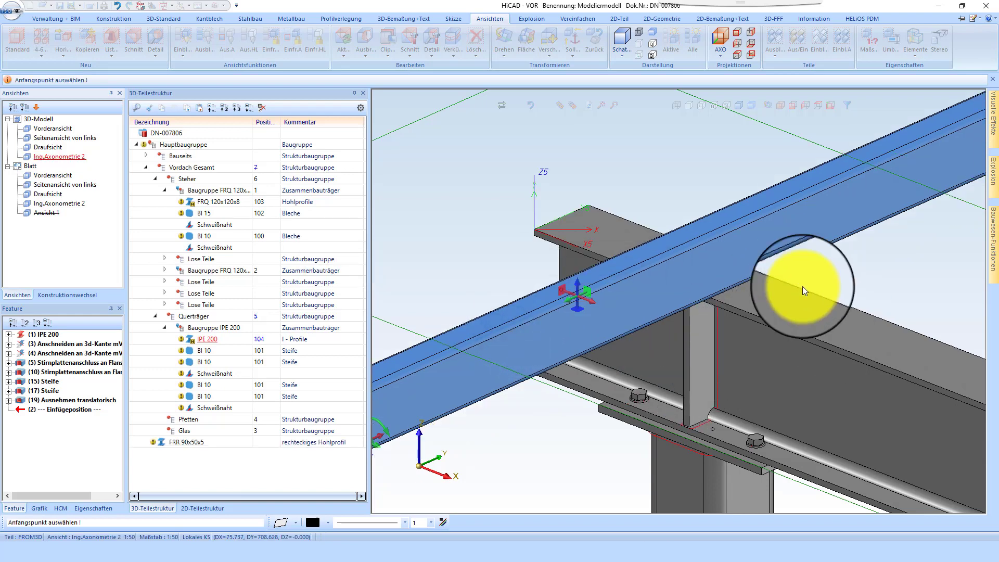
# Step: Inspect the profile's seat on the cross beam and display the Seitenansicht von links view as an unshaded line drawing
pyautogui.scroll(-5, 758, 290)
pyautogui.scroll(-5, 811, 348)
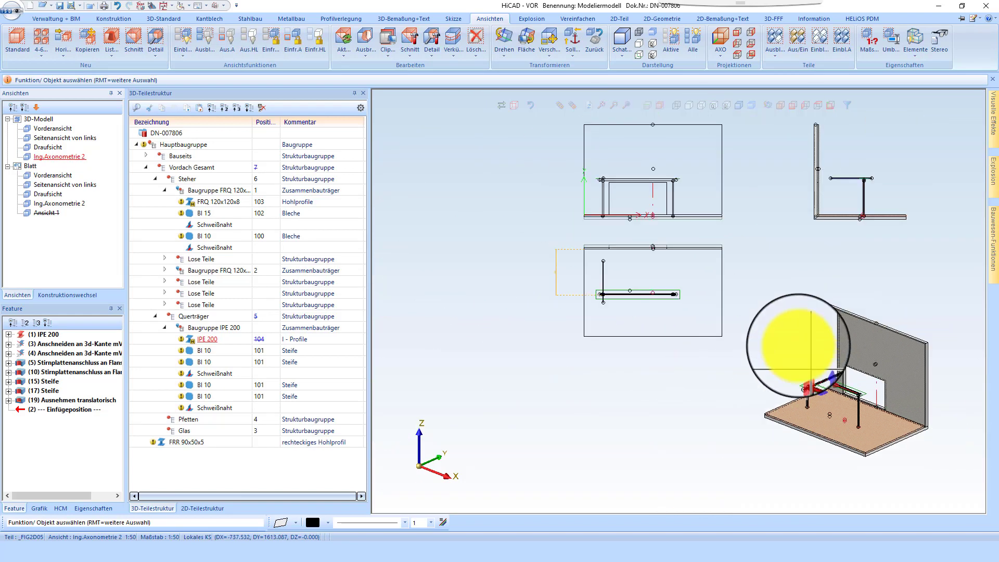
pyautogui.scroll(10, 770, 218)
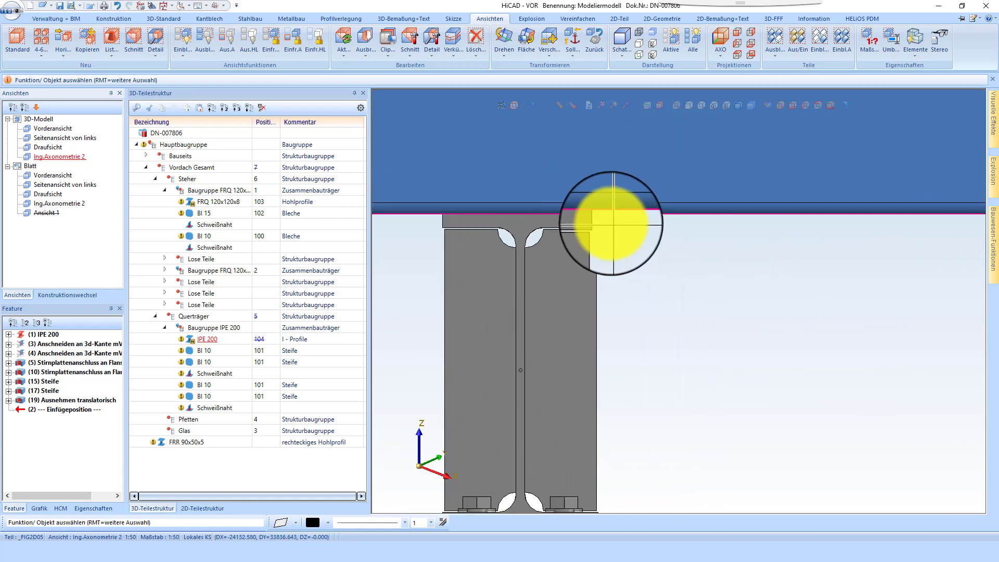
pyautogui.scroll(-5, 601, 227)
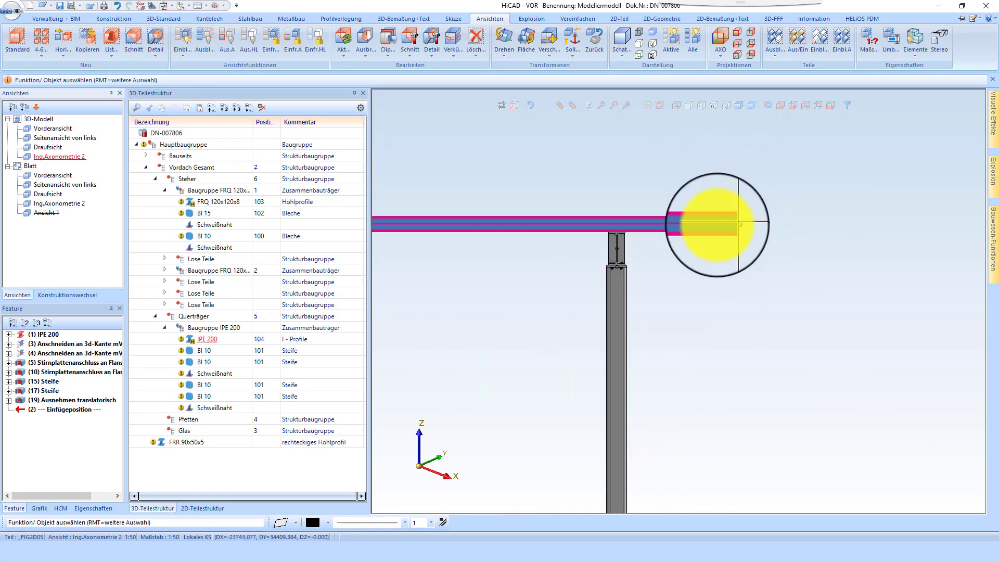
pyautogui.scroll(-5, 770, 223)
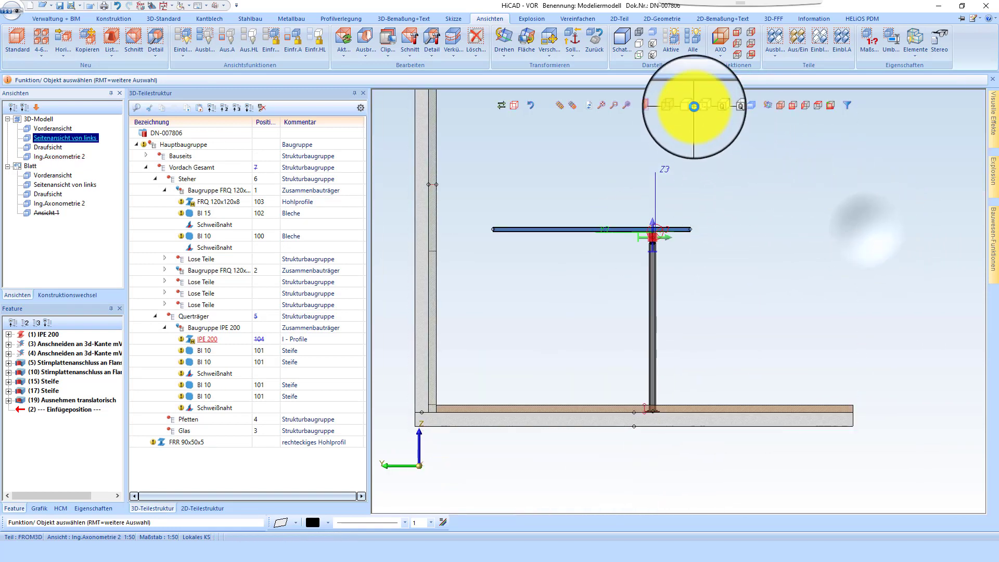
pyautogui.click(689, 105)
pyautogui.scroll(6, 692, 193)
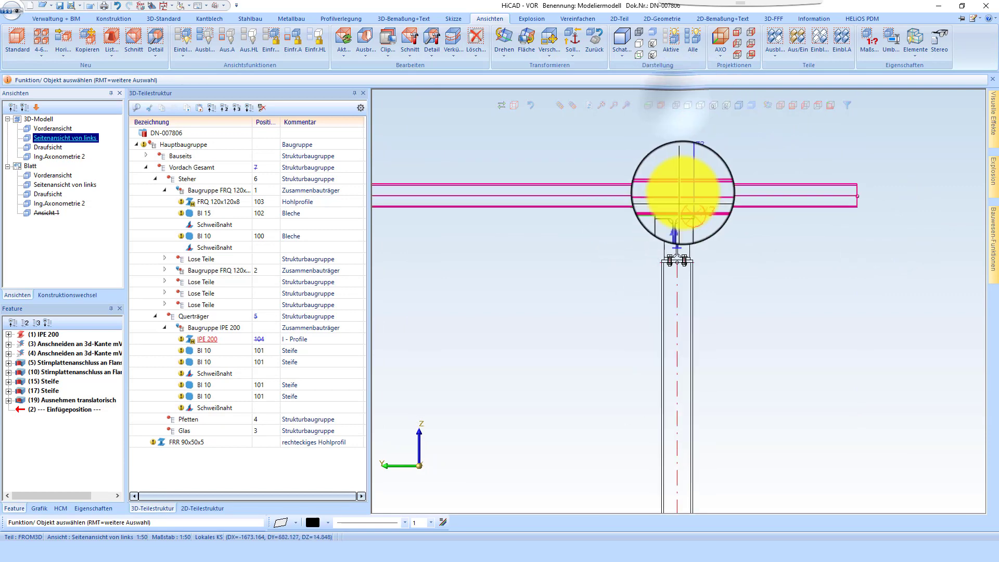
# Step: Rotate the FRR 90x50x5 profile by -5° about the upper outer corner of the cross beam's top flange
pyautogui.rightClick(807, 217)
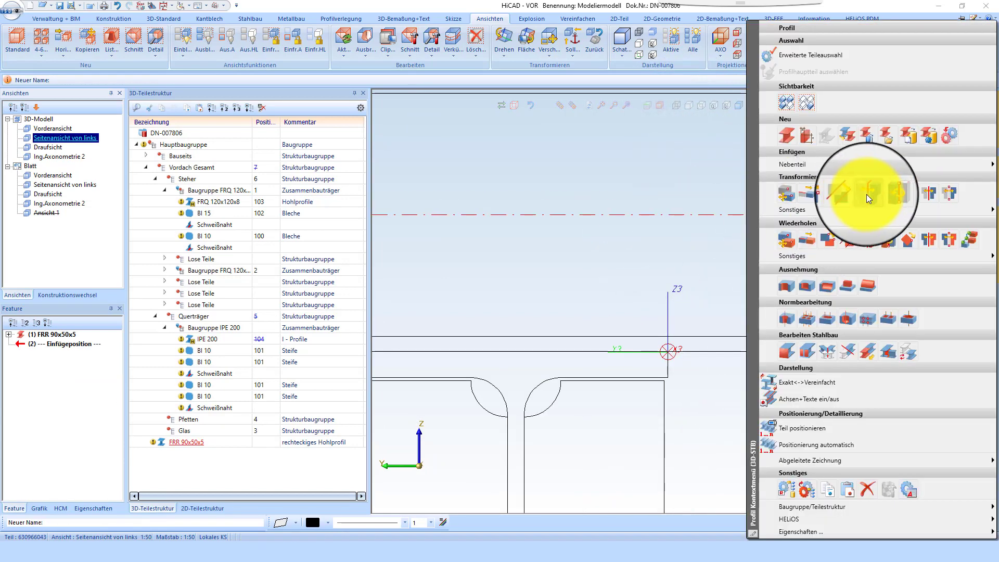
pyautogui.click(904, 193)
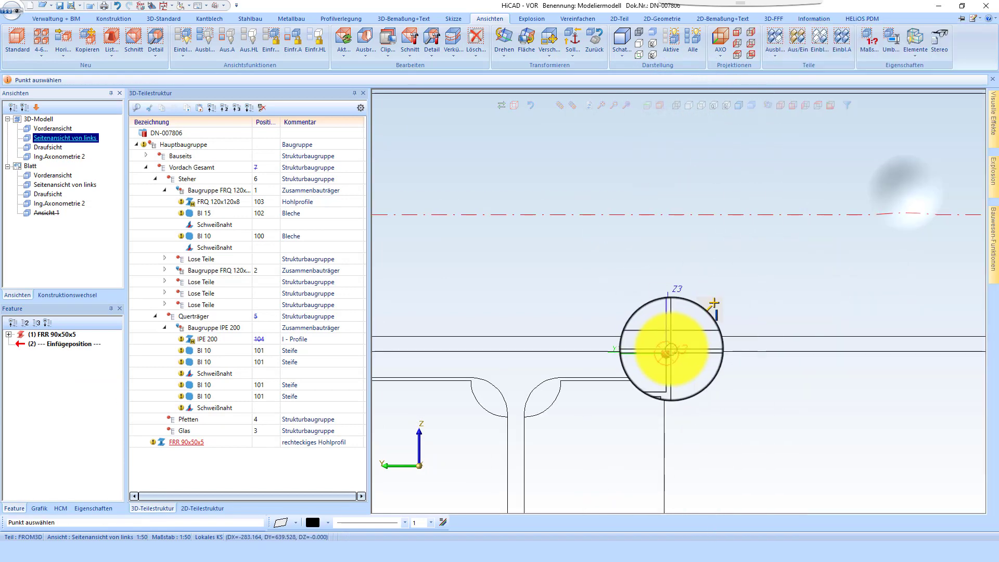
pyautogui.click(682, 377)
pyautogui.write('-5')
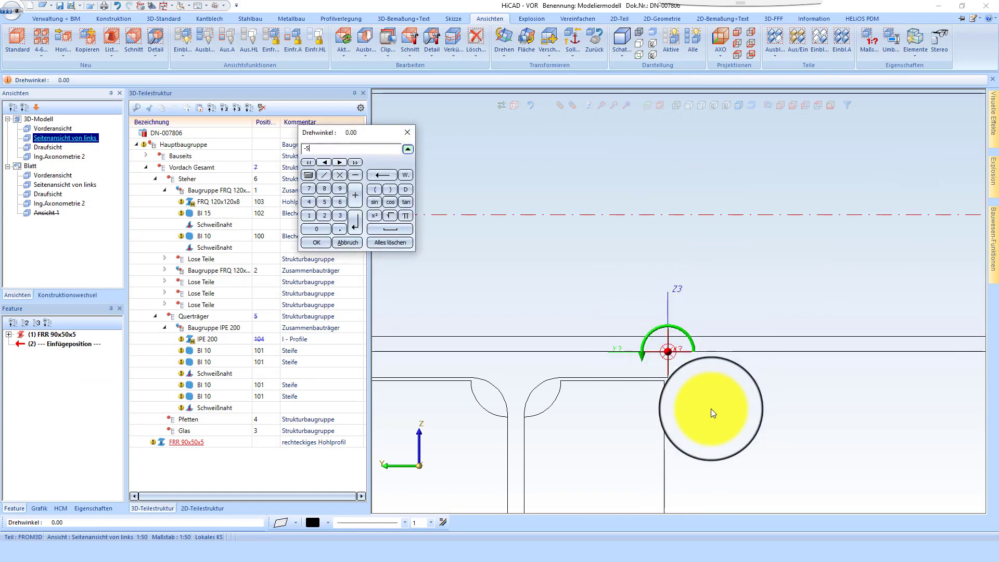
pyautogui.press('Return')
pyautogui.scroll(-3, 668, 302)
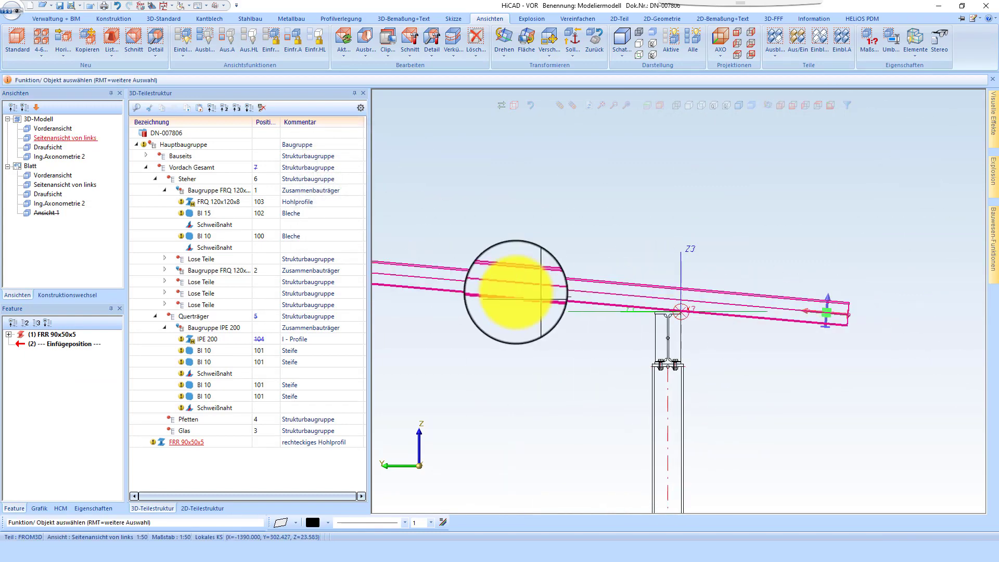
# Step: Extend the FRR 90x50x5 profile's upper end to the wall's vertical face edge with a clearance of 10 mm
pyautogui.scroll(5, 584, 279)
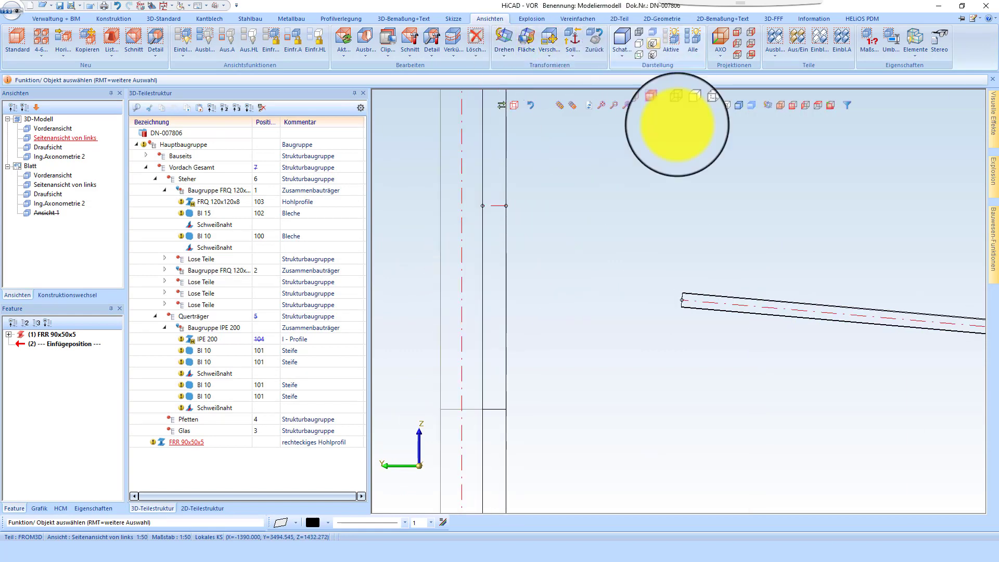
pyautogui.click(250, 19)
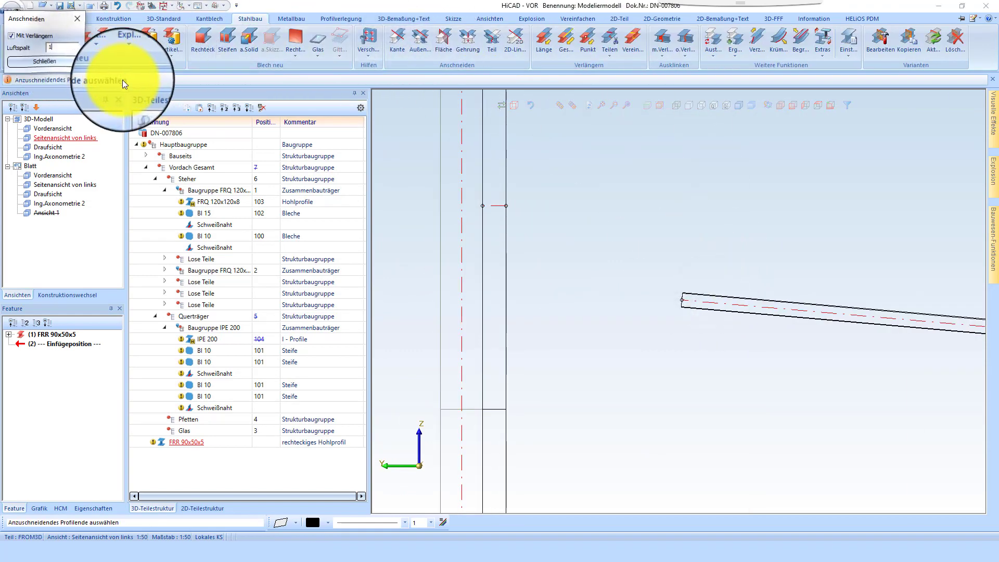
pyautogui.click(694, 303)
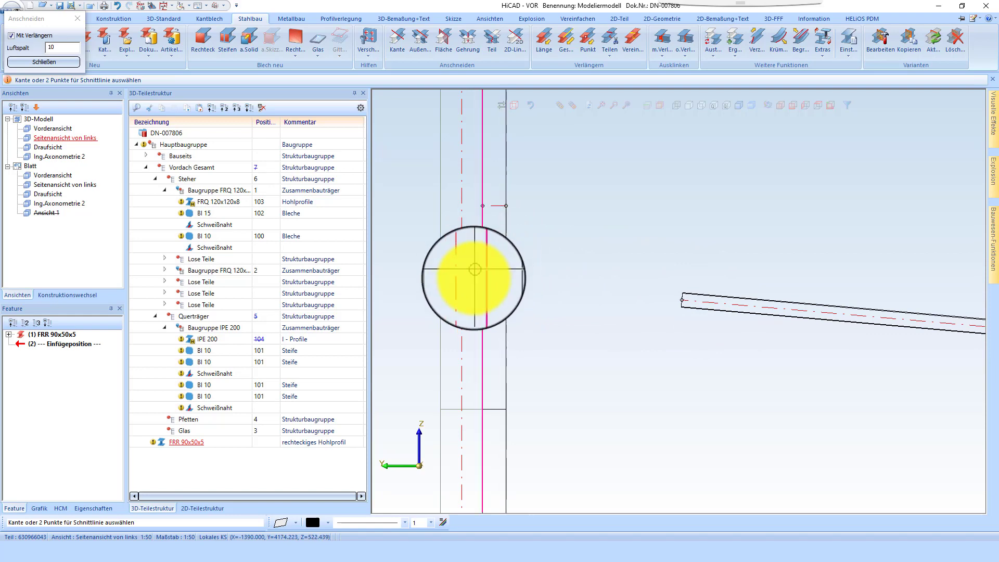
pyautogui.click(486, 273)
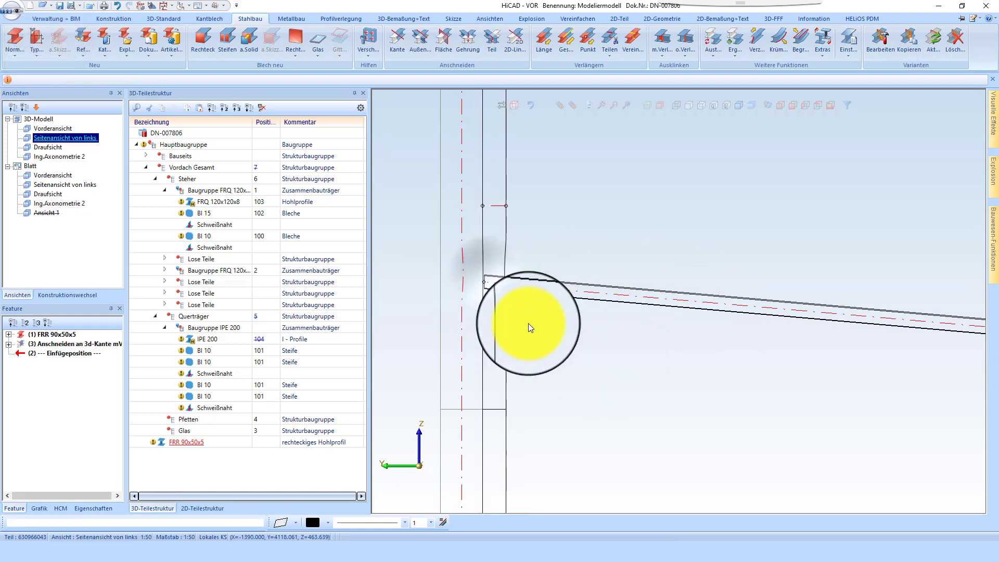
# Step: Extend the profile's lower end past the outer vertical edge at the post head with a clearance value of -500
pyautogui.scroll(-5, 480, 300)
pyautogui.scroll(6, 653, 322)
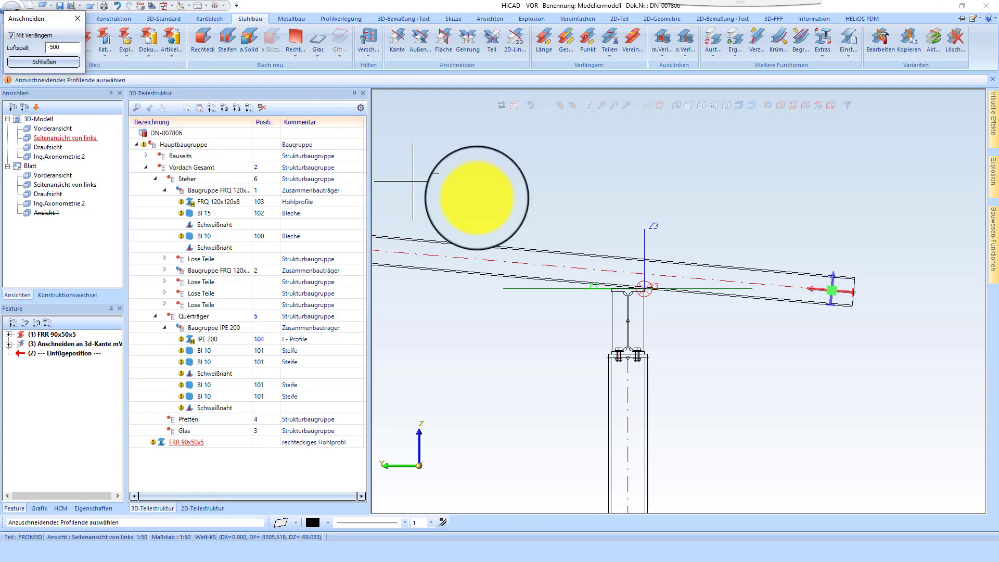
pyautogui.click(849, 295)
pyautogui.scroll(3, 669, 290)
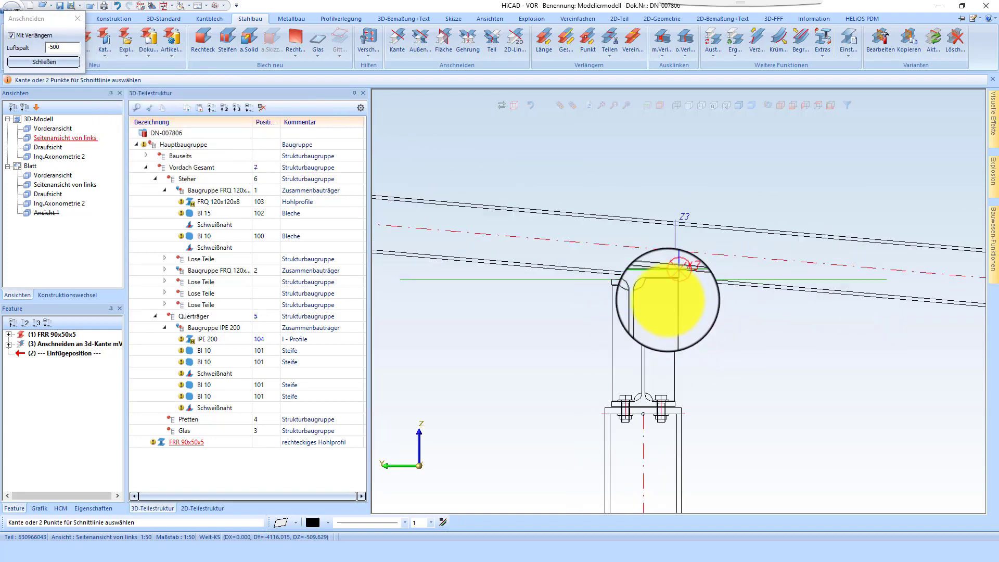
pyautogui.click(681, 411)
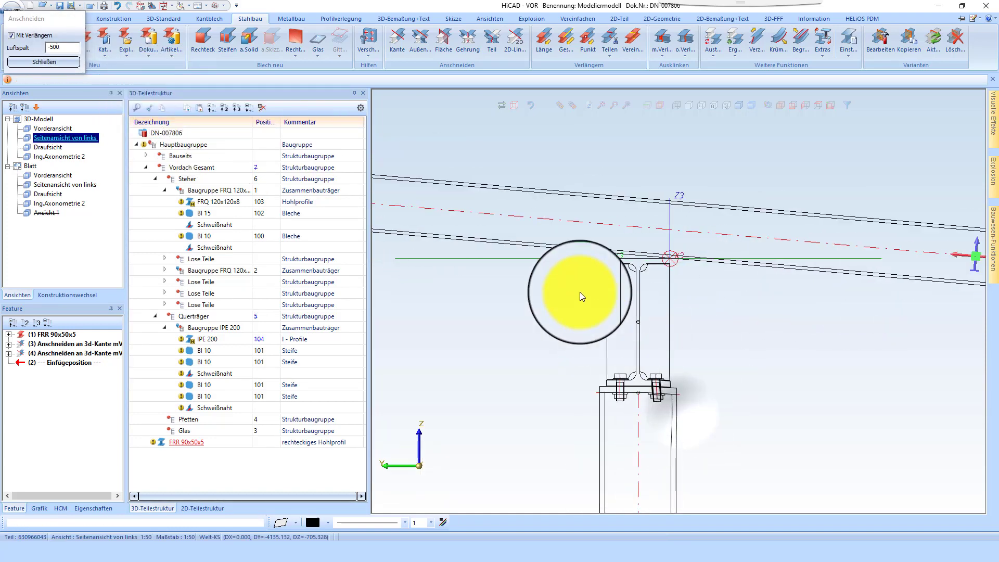
pyautogui.scroll(-3, 588, 286)
pyautogui.scroll(3, 752, 262)
pyautogui.middleClick(702, 221)
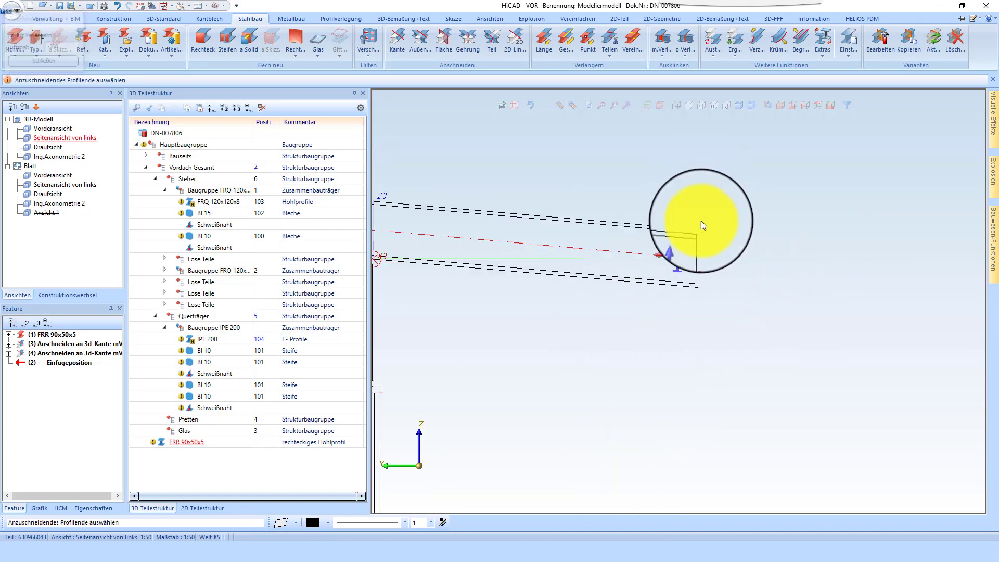
pyautogui.scroll(-3, 802, 258)
pyautogui.scroll(3, 713, 239)
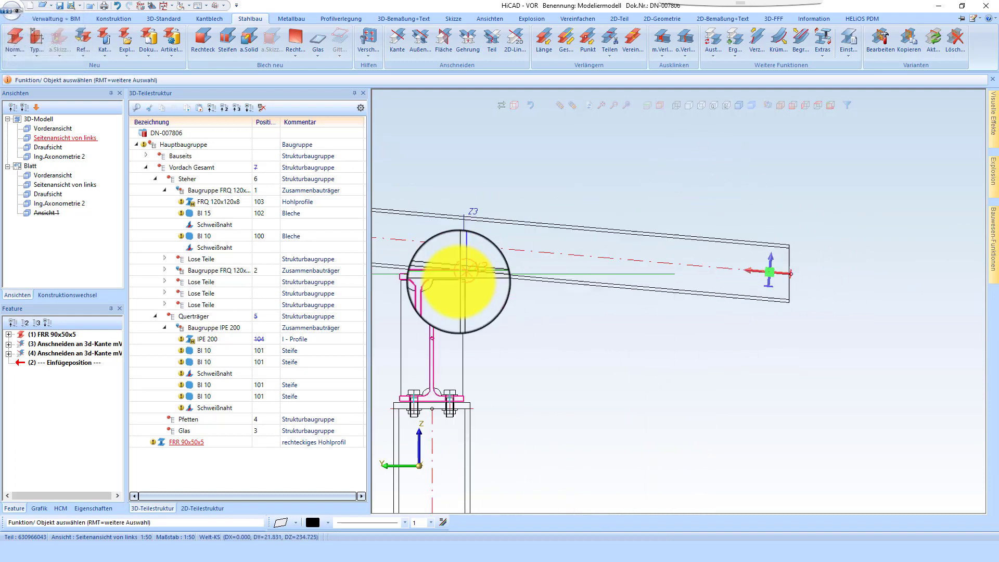
# Step: Activate the 3D model's Draufsicht view at the purlin and display it as an unshaded line drawing
pyautogui.scroll(-5, 462, 275)
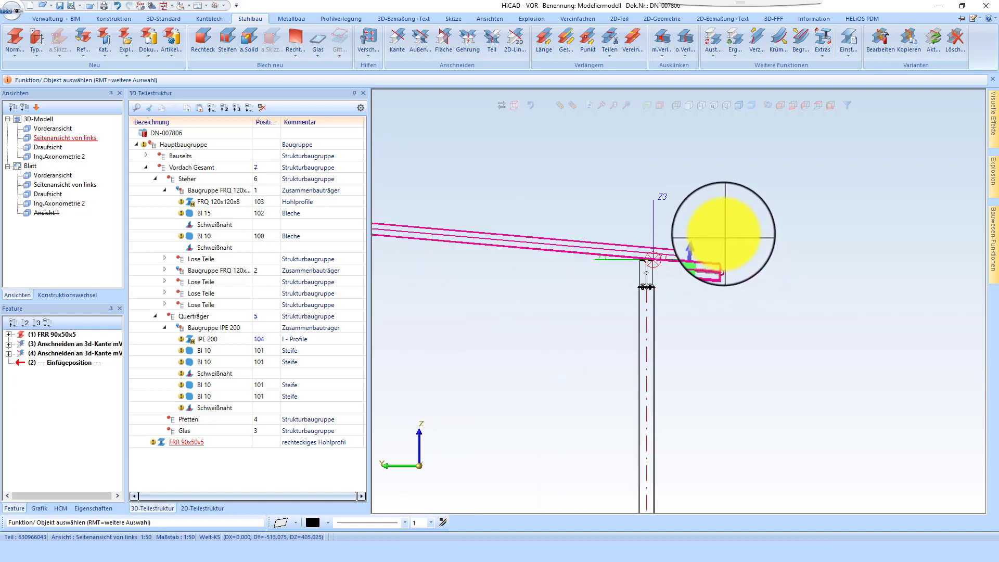
pyautogui.scroll(5, 424, 319)
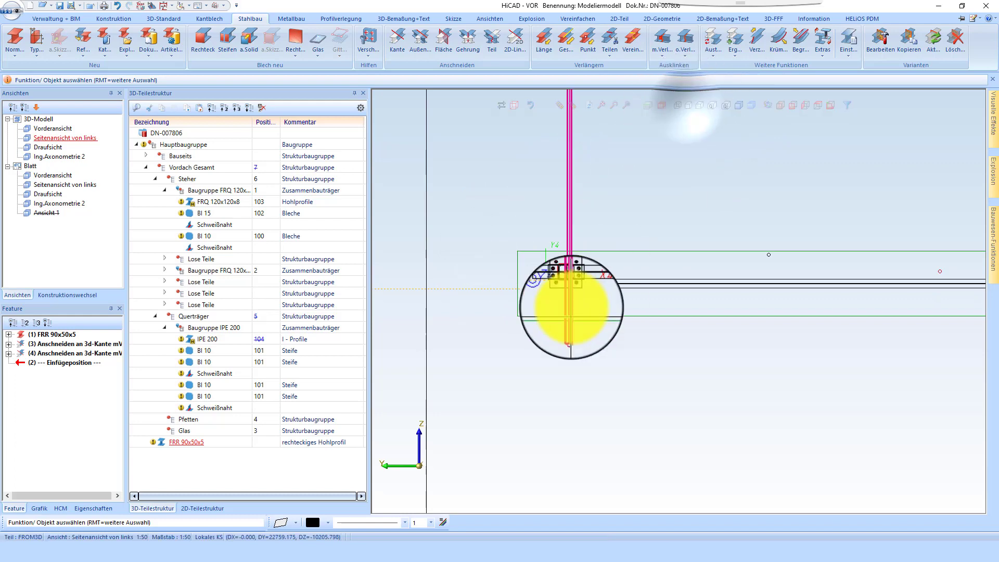
pyautogui.click(570, 313)
pyautogui.scroll(1, 566, 296)
pyautogui.click(685, 107)
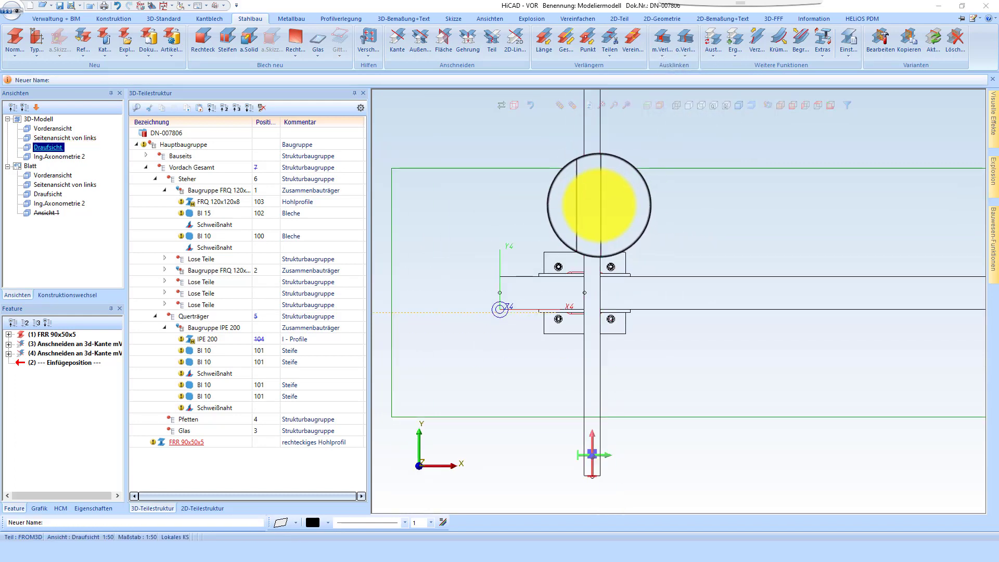
# Step: Move the FRR 90x50x5 purlin by 258.164 along the cross beam to the beam's end
pyautogui.rightClick(599, 204)
pyautogui.click(702, 194)
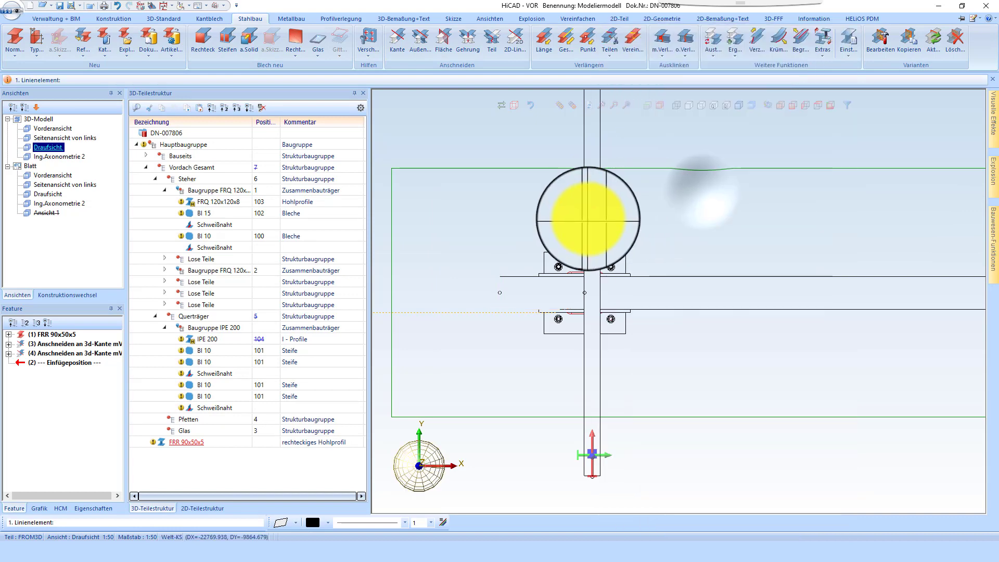
pyautogui.scroll(2, 496, 285)
pyautogui.click(498, 280)
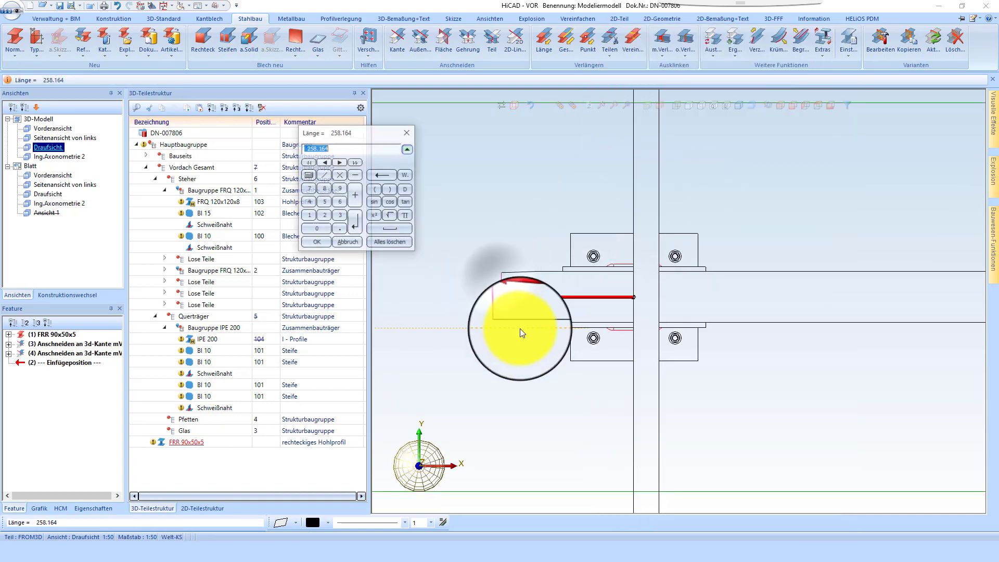
pyautogui.press('Return')
pyautogui.scroll(-5, 519, 266)
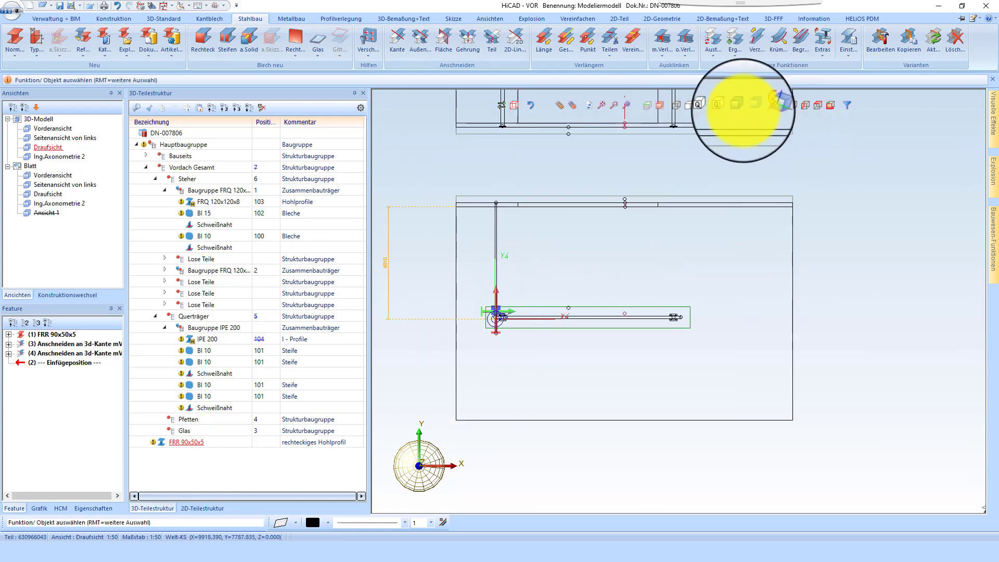
# Step: Examine the purlin's end at the wall in the Ing.Axonometrie 2 view
pyautogui.click(751, 106)
pyautogui.scroll(7, 703, 341)
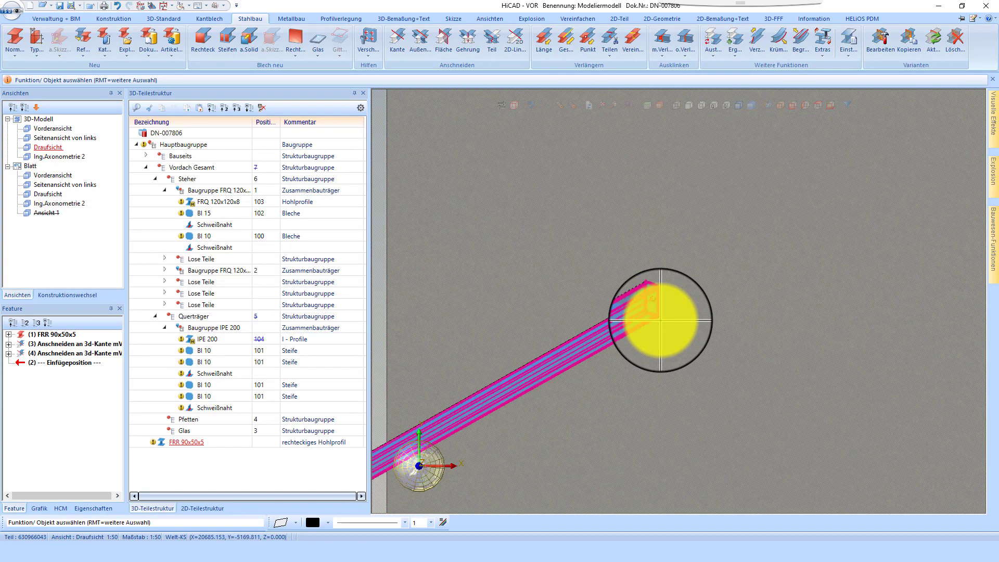
pyautogui.moveTo(660, 319); pyautogui.dragTo(786, 308, button='middle')
pyautogui.scroll(4, 670, 338)
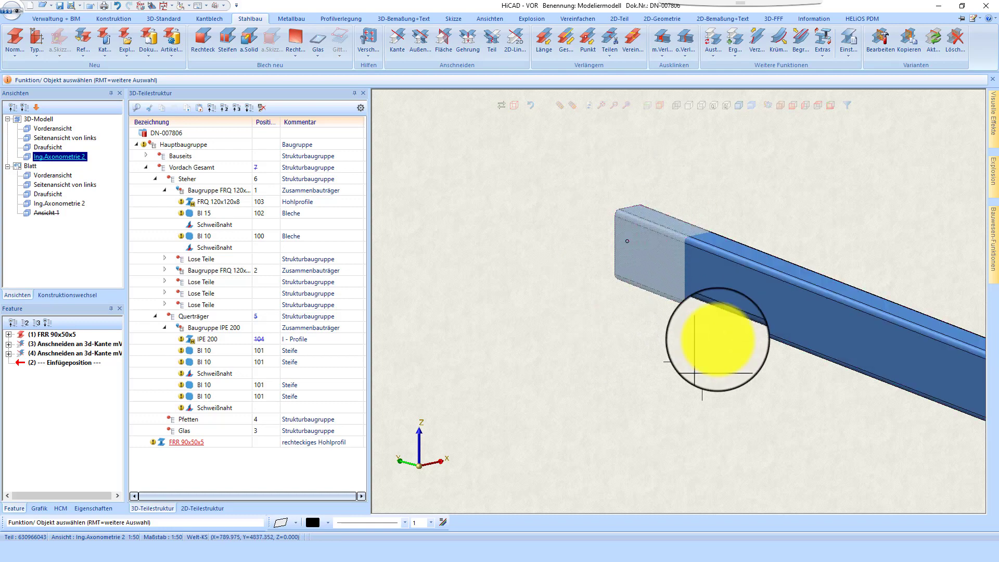
pyautogui.scroll(-5, 694, 374)
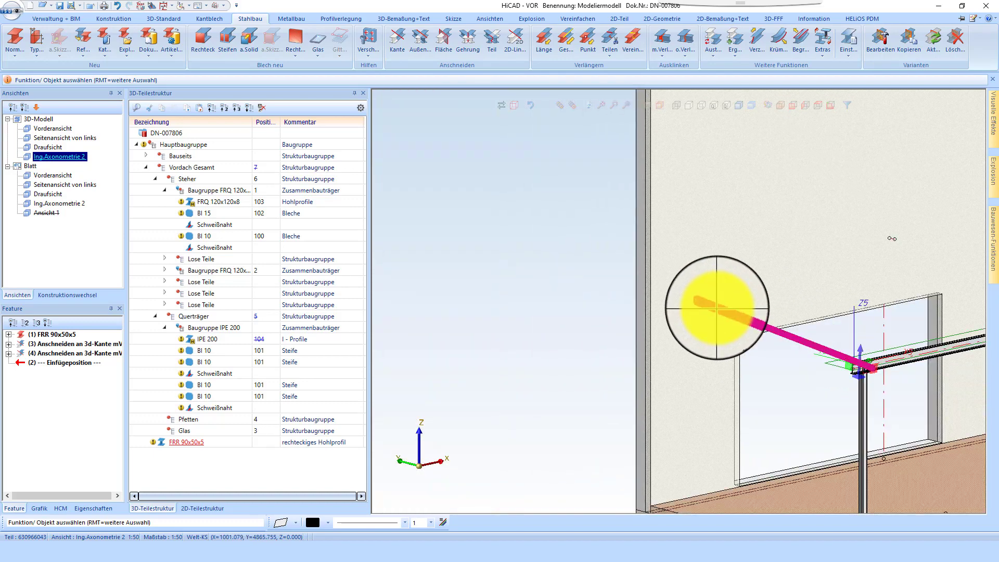
pyautogui.scroll(-10, 742, 307)
pyautogui.scroll(10, 651, 220)
pyautogui.scroll(-5, 589, 252)
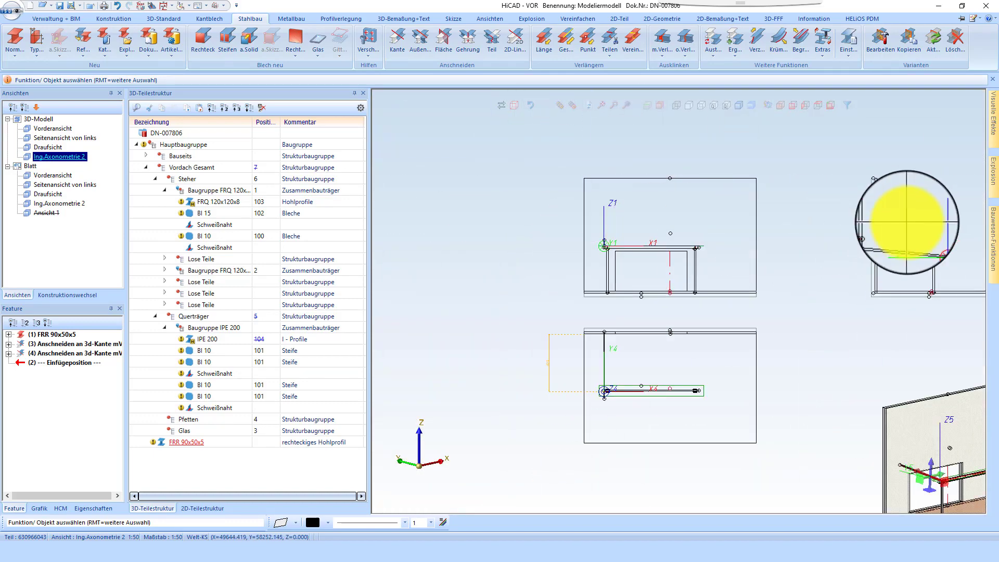
# Step: Examine the purlin's wall connection and its position over the cross beam in the side and front views
pyautogui.scroll(6, 907, 223)
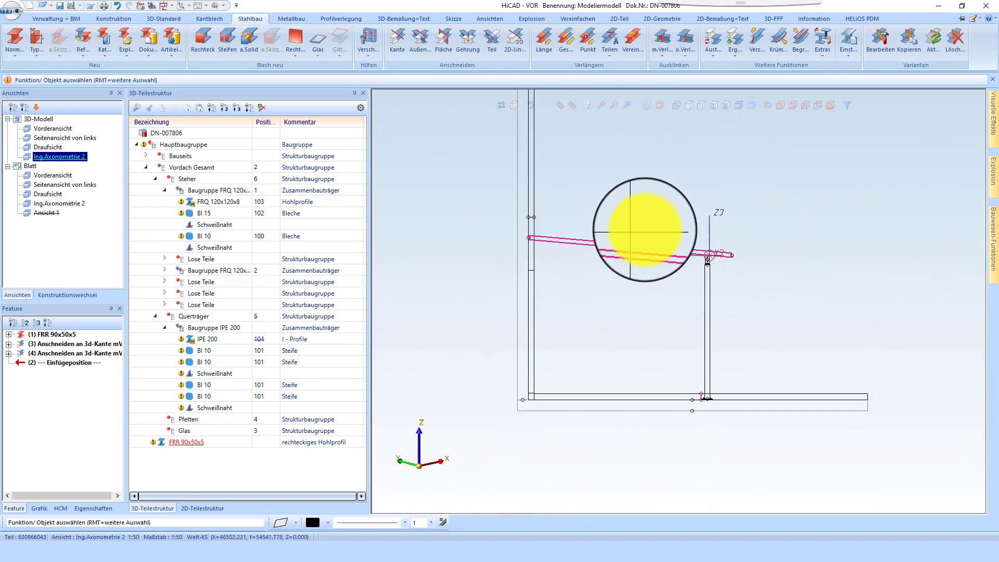
pyautogui.scroll(-4, 729, 224)
pyautogui.scroll(-2, 749, 220)
pyautogui.scroll(8, 676, 222)
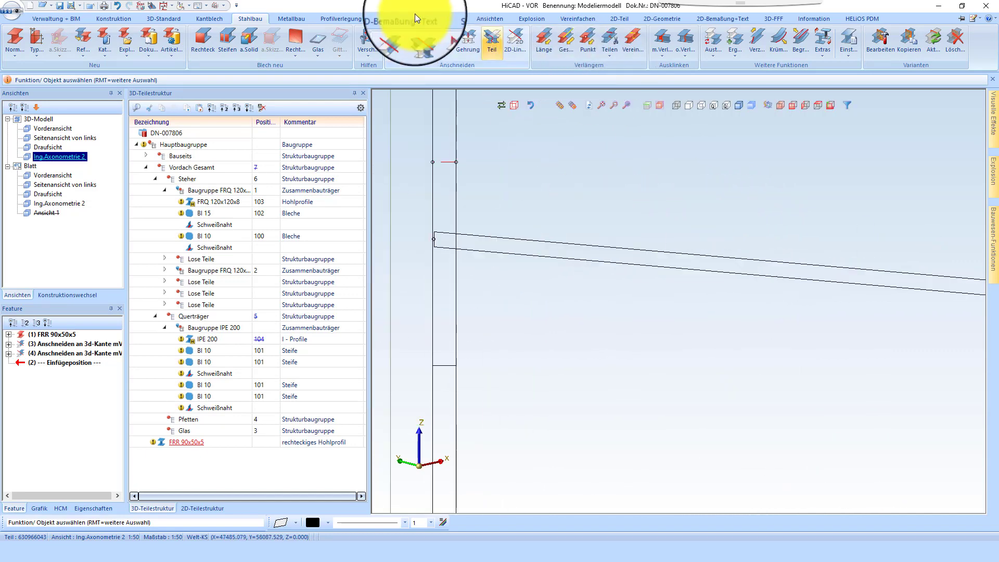
pyautogui.scroll(-5, 514, 170)
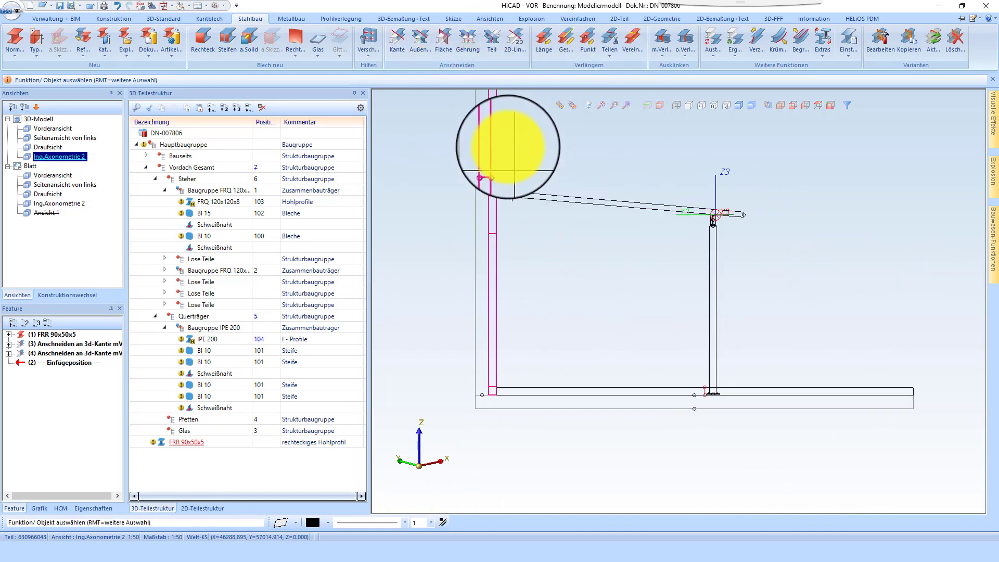
pyautogui.scroll(-7, 611, 216)
pyautogui.scroll(6, 546, 218)
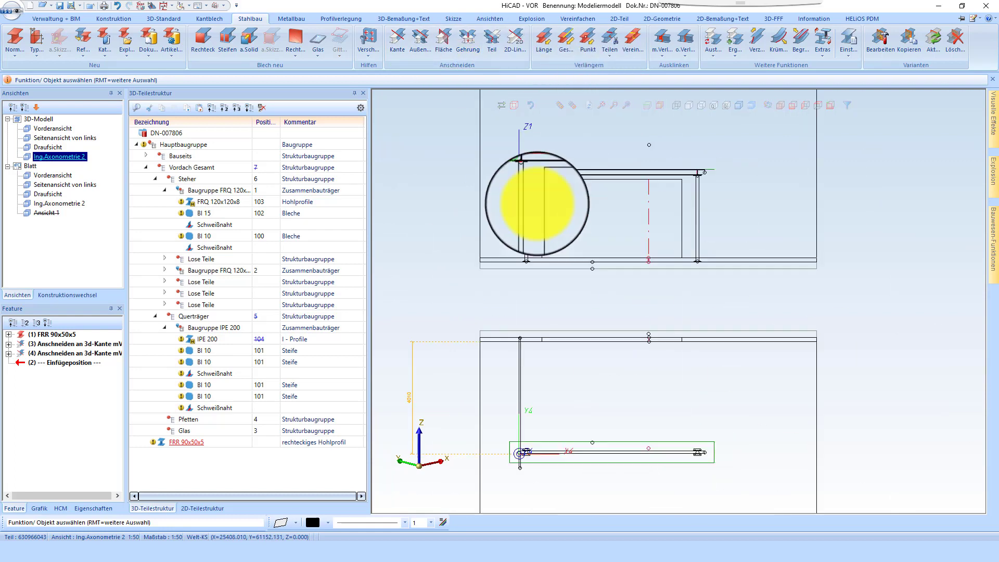
pyautogui.scroll(3, 537, 203)
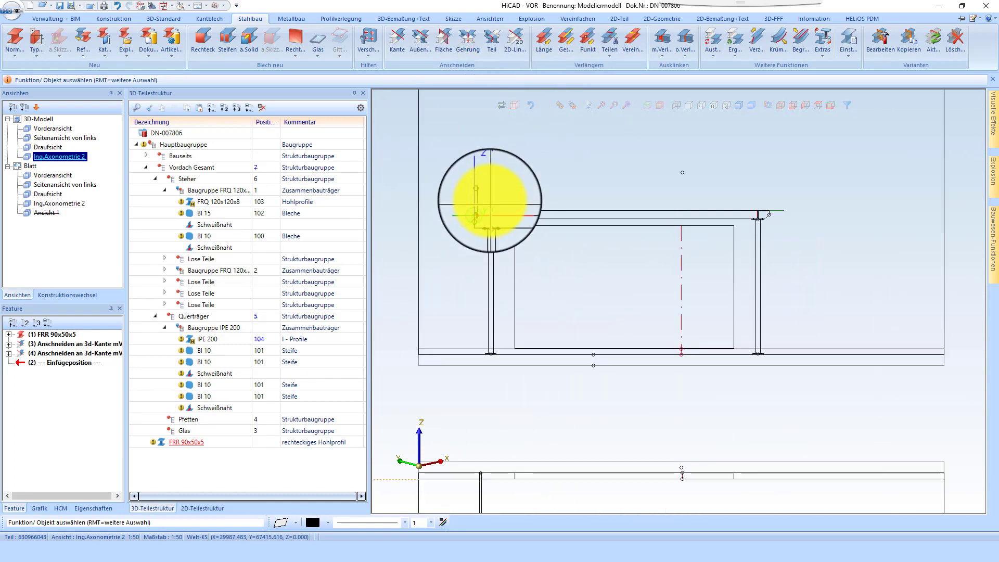
pyautogui.scroll(2, 468, 198)
pyautogui.scroll(-3, 513, 201)
pyautogui.scroll(5, 781, 180)
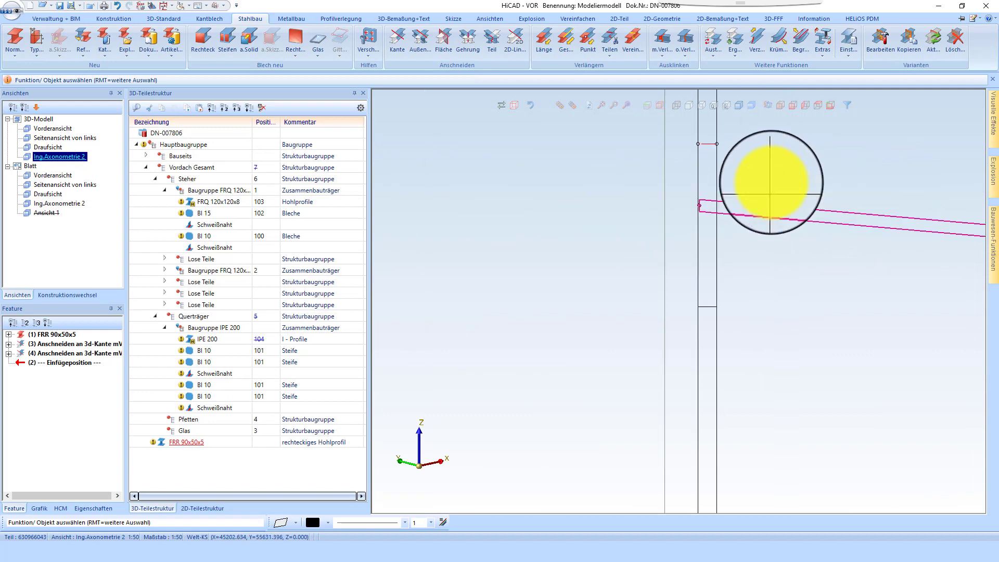
pyautogui.scroll(-4, 546, 192)
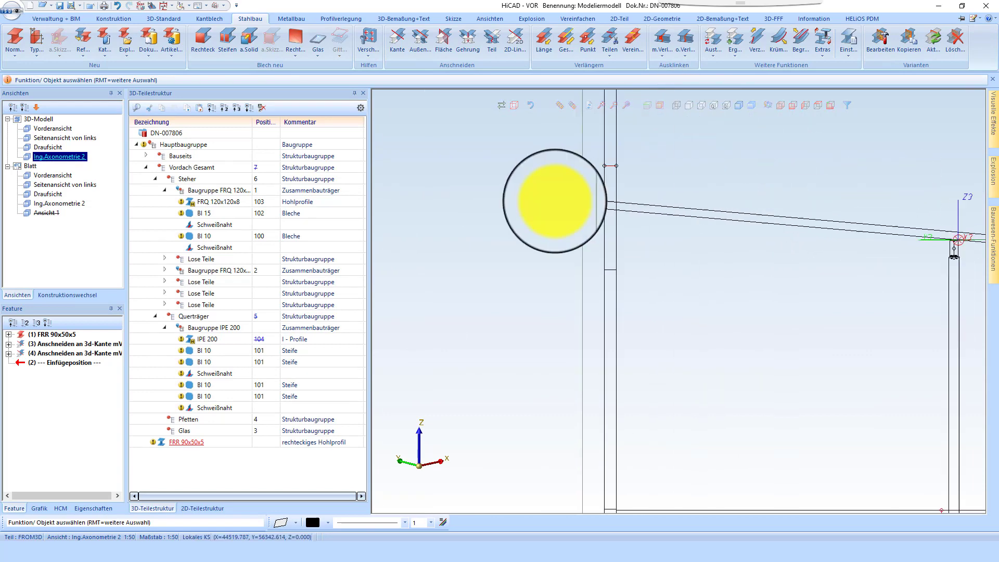
# Step: Activate the Seitenansicht von links view and create a new sketch with its plane at the wall face near the purlin's end
pyautogui.click(573, 227)
pyautogui.click(454, 18)
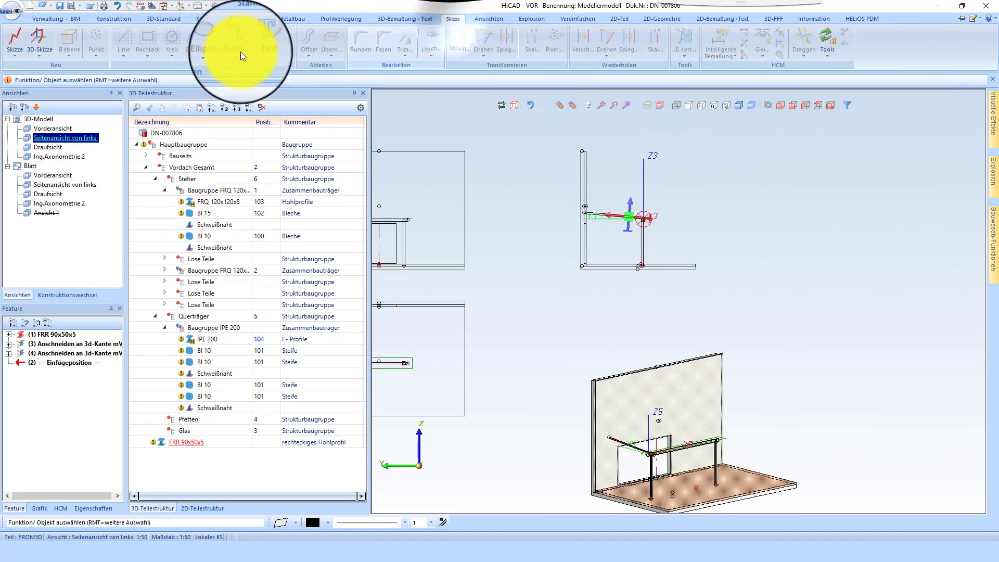
pyautogui.click(14, 44)
pyautogui.scroll(5, 476, 192)
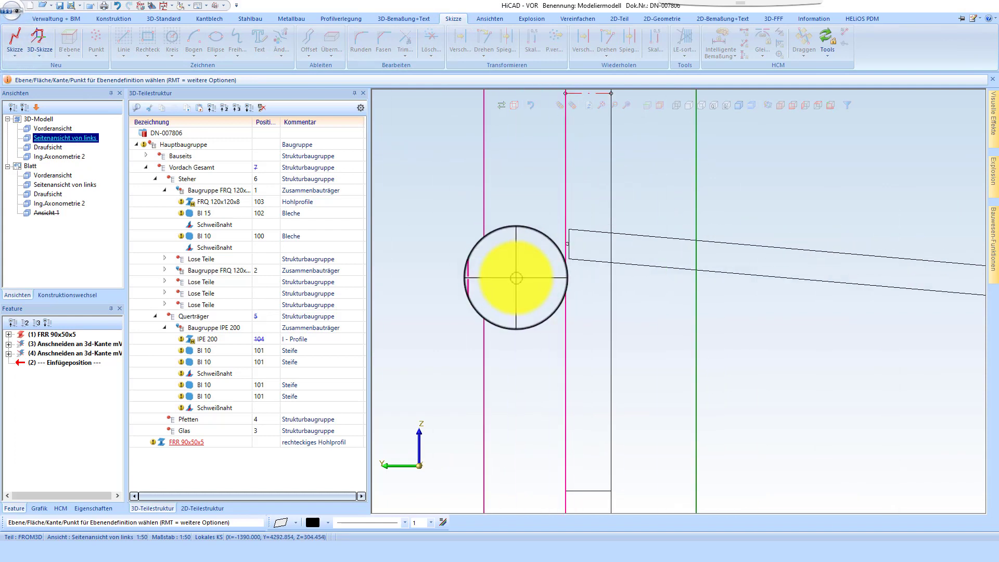
pyautogui.click(565, 287)
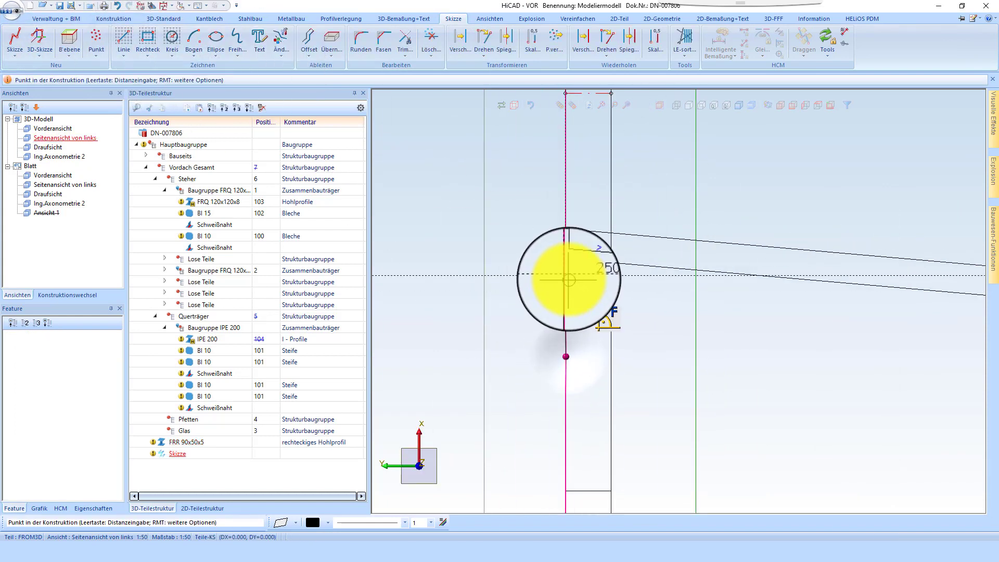
# Step: Sketch a 250 mm vertical line on the wall face below the purlin and an adjoining sloped line of 250 mm
pyautogui.click(574, 276)
pyautogui.click(652, 295)
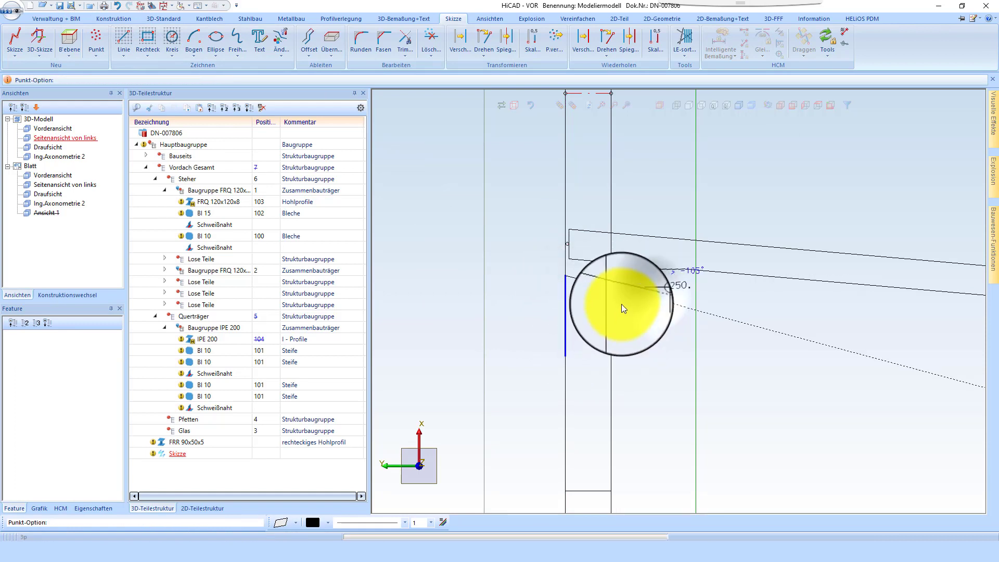
pyautogui.middleClick(593, 279)
# Step: Add a driving length dimension of 250 mm to the sketch's vertical line
pyautogui.scroll(3, 583, 279)
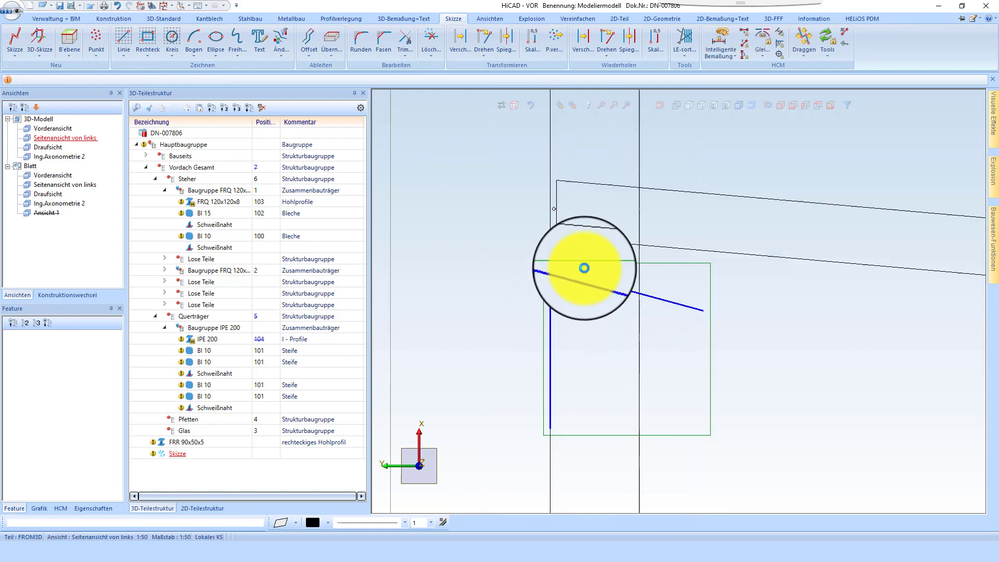
pyautogui.click(720, 37)
pyautogui.click(552, 299)
pyautogui.click(500, 318)
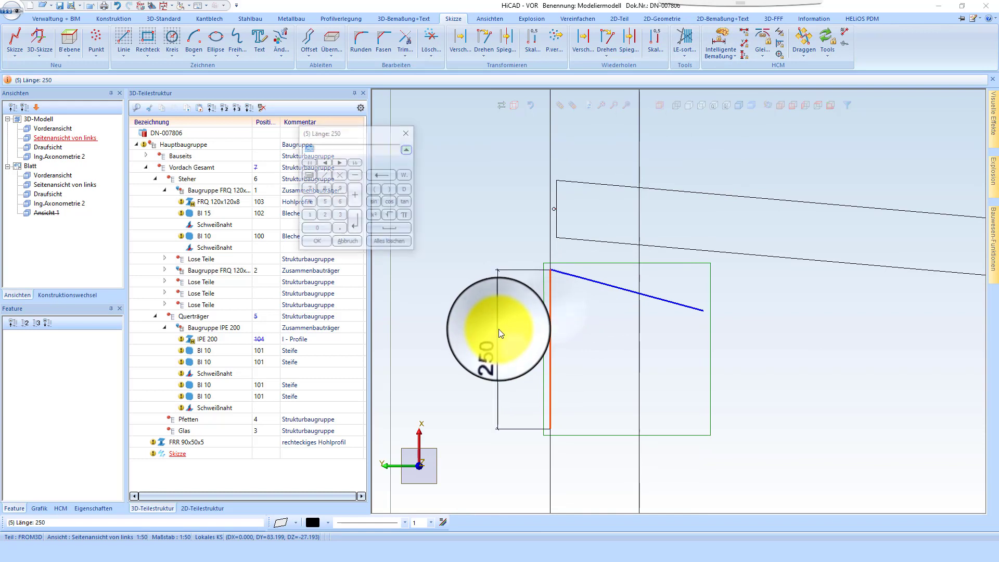
pyautogui.press('Return')
# Step: Dimension the sketch's sloped line and set its length to 200 mm
pyautogui.click(603, 282)
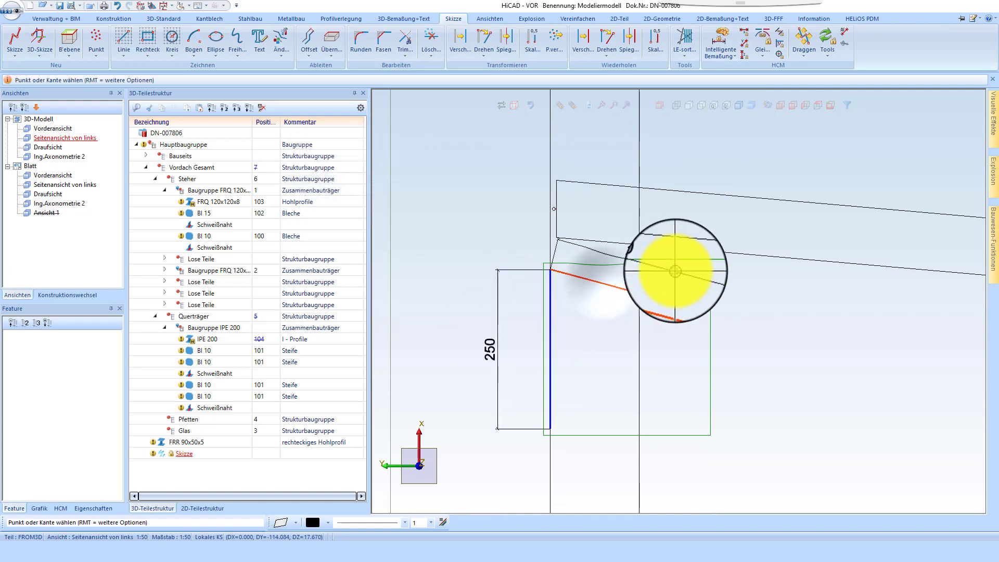
pyautogui.click(687, 280)
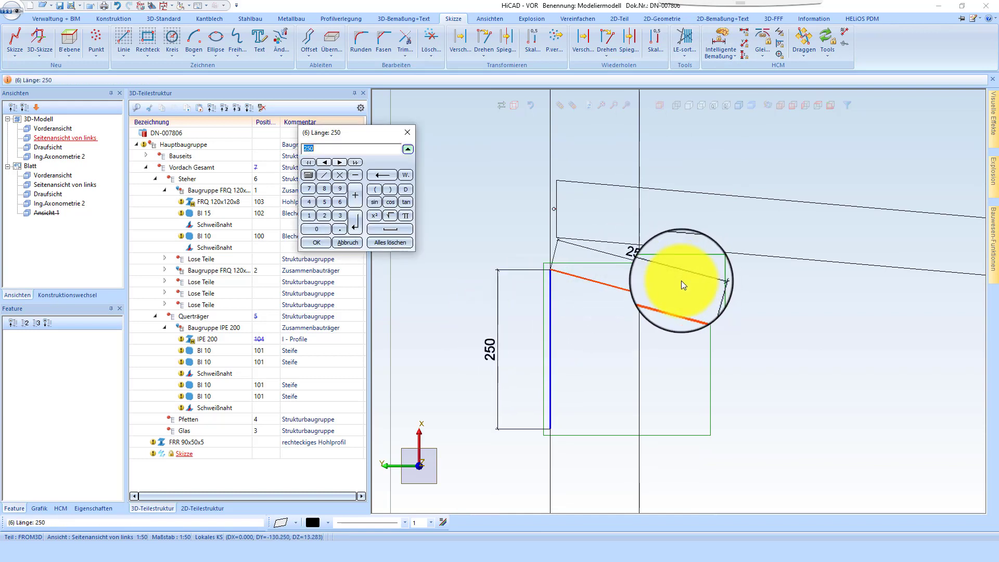
pyautogui.write('200')
pyautogui.press('Return')
pyautogui.scroll(3, 546, 277)
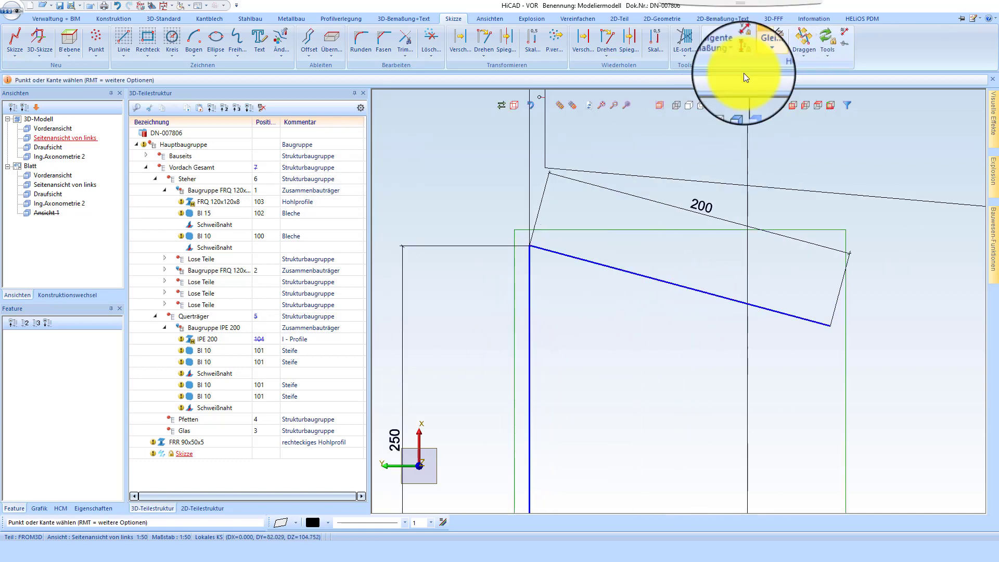
# Step: Pull the sketch's vertical line off the wall face and set its distance from the wall to 10 mm
pyautogui.click(802, 37)
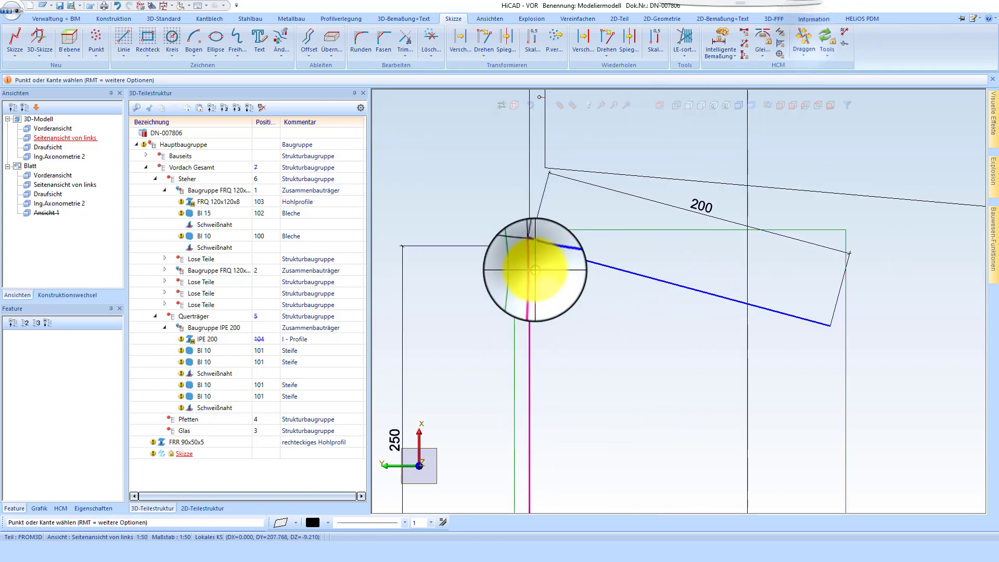
pyautogui.click(534, 270)
pyautogui.click(544, 271)
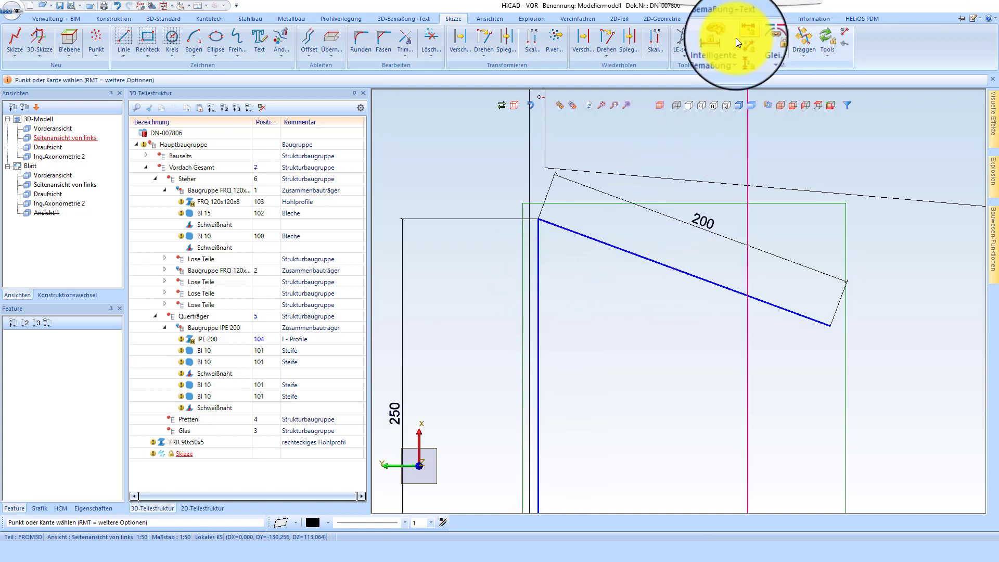
pyautogui.click(537, 260)
pyautogui.click(584, 294)
pyautogui.write('10')
pyautogui.press('Return')
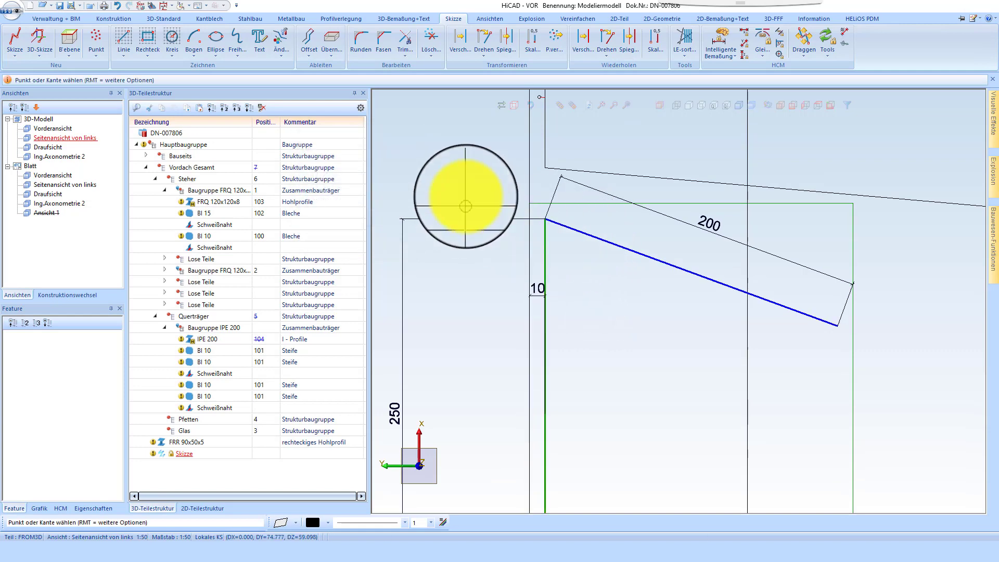
# Step: Add an angle dimension between the sketch's vertical and sloped lines and set it to 85°
pyautogui.scroll(-2, 466, 198)
pyautogui.scroll(2, 576, 221)
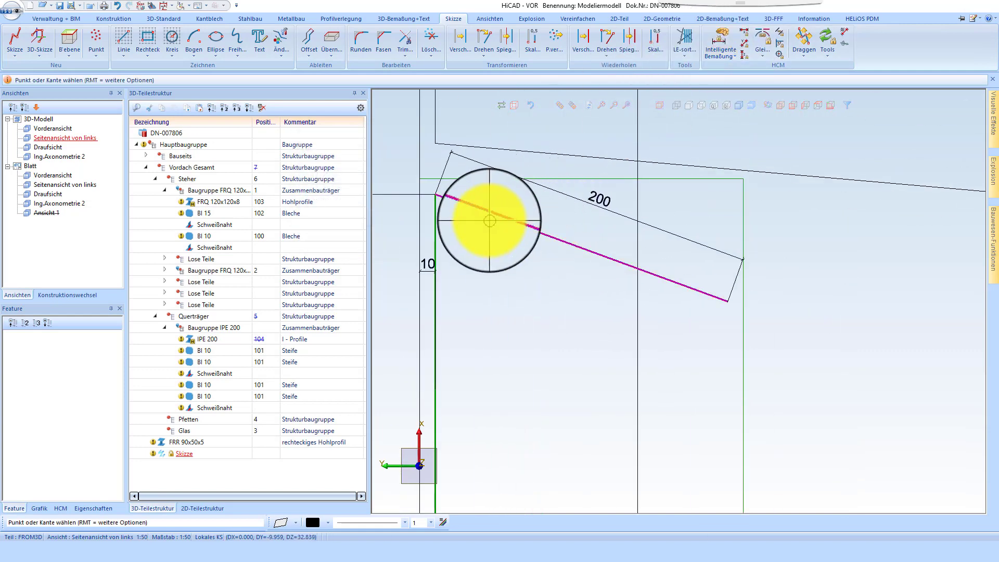
pyautogui.click(440, 242)
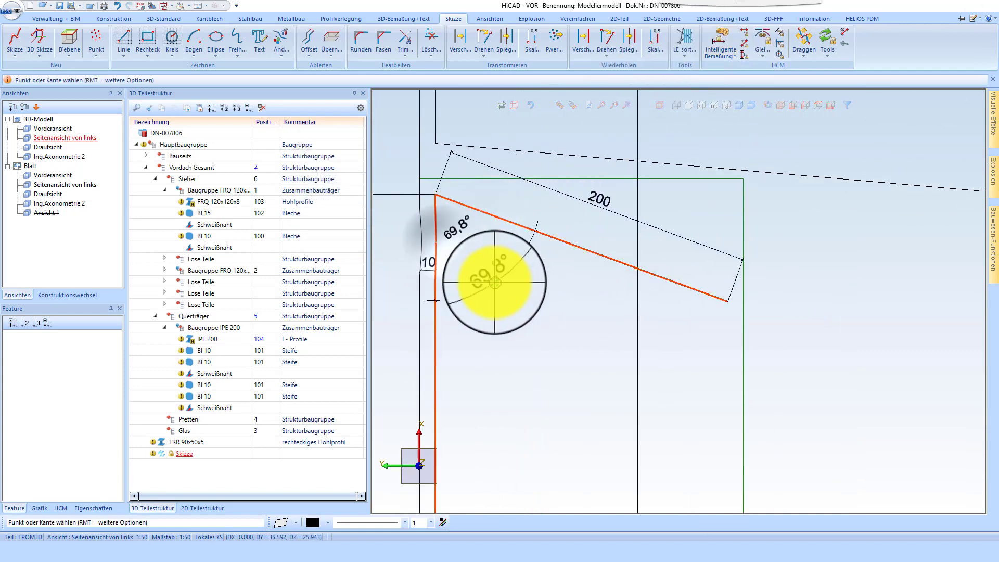
pyautogui.click(626, 295)
pyautogui.write('85')
pyautogui.press('Return')
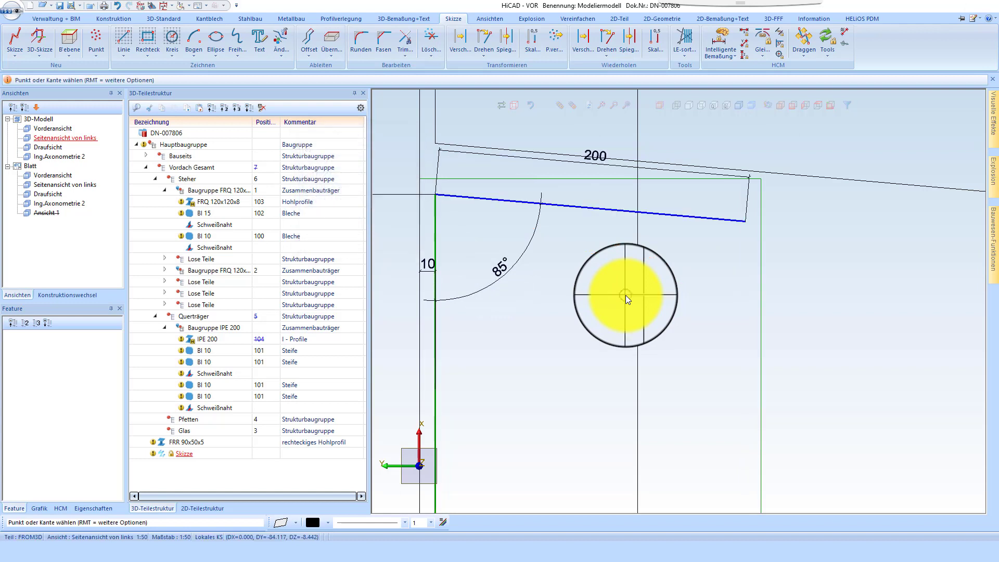
# Step: Start a sheet along the bracket sketch and choose Stahlblech 8mm as its semi-finished product
pyautogui.scroll(-2, 577, 209)
pyautogui.scroll(2, 641, 259)
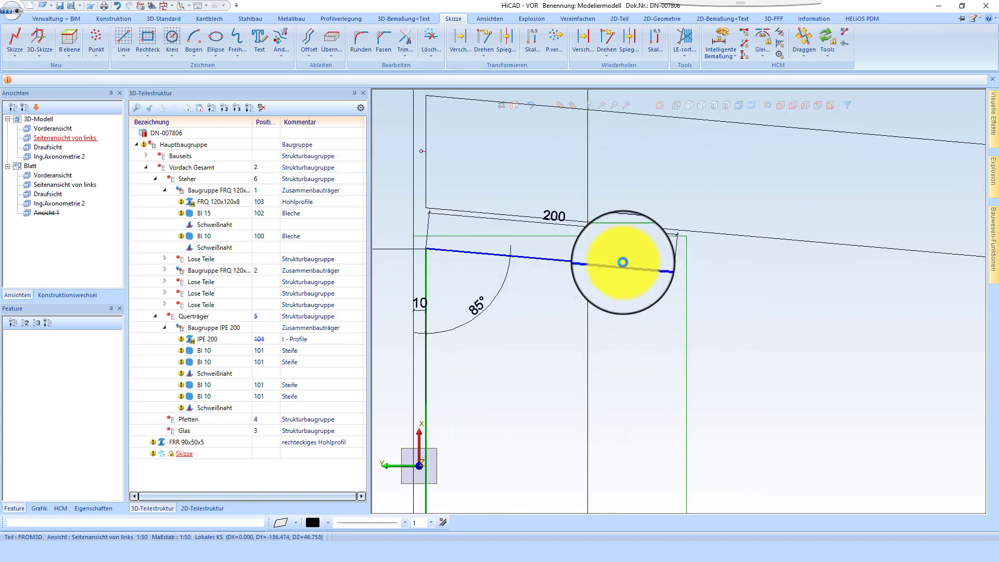
pyautogui.press('Escape')
pyautogui.rightClick(627, 257)
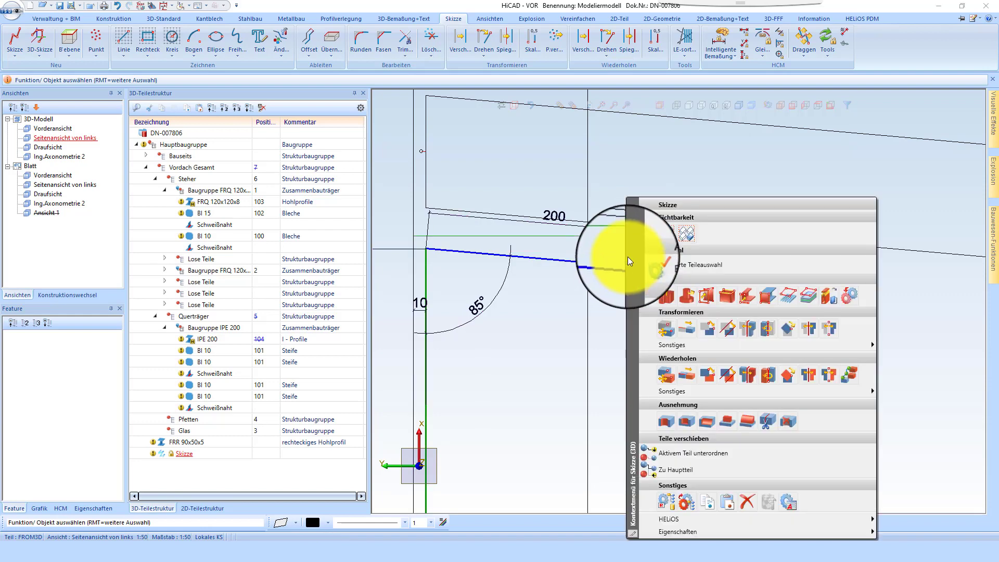
pyautogui.click(722, 297)
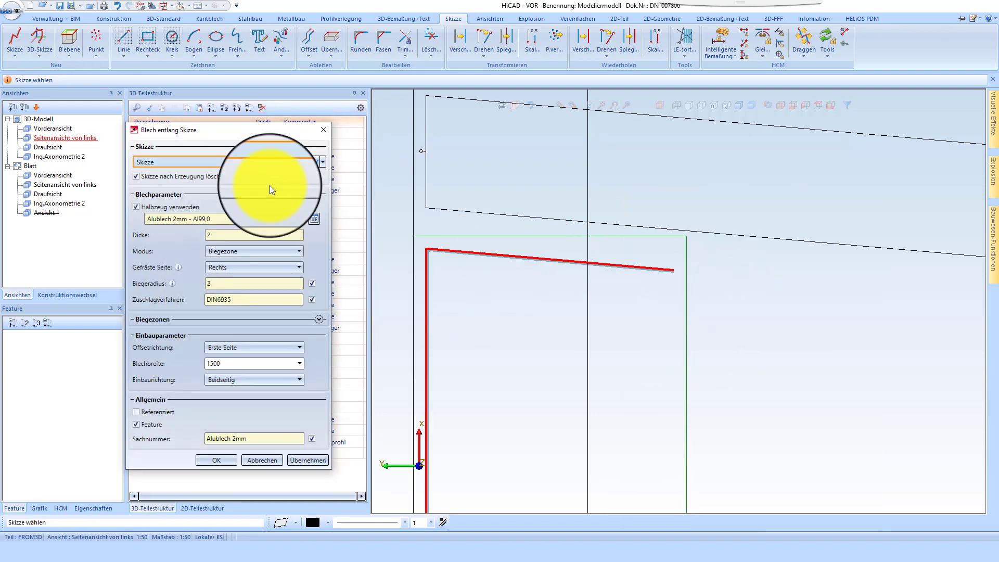
pyautogui.click(316, 219)
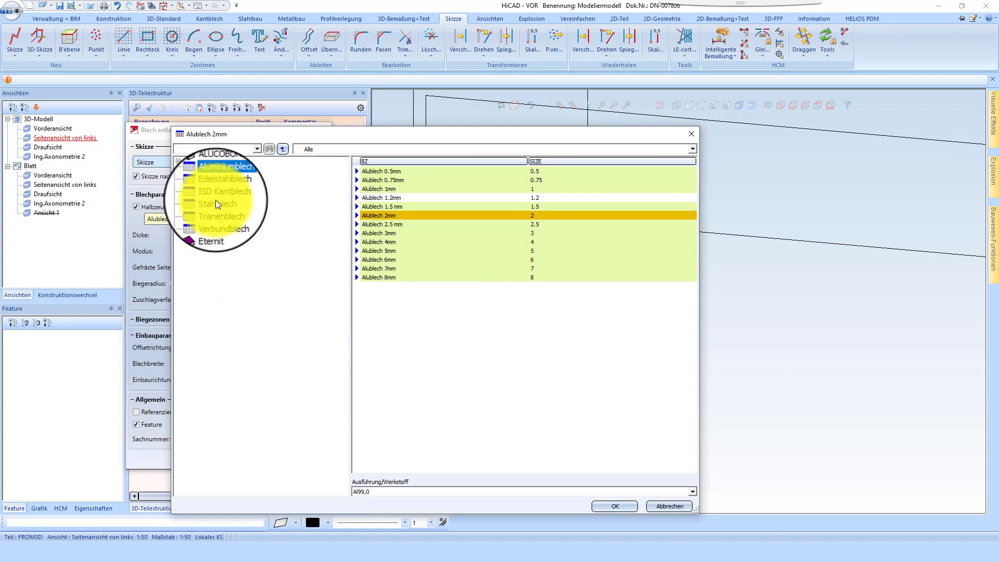
pyautogui.click(217, 202)
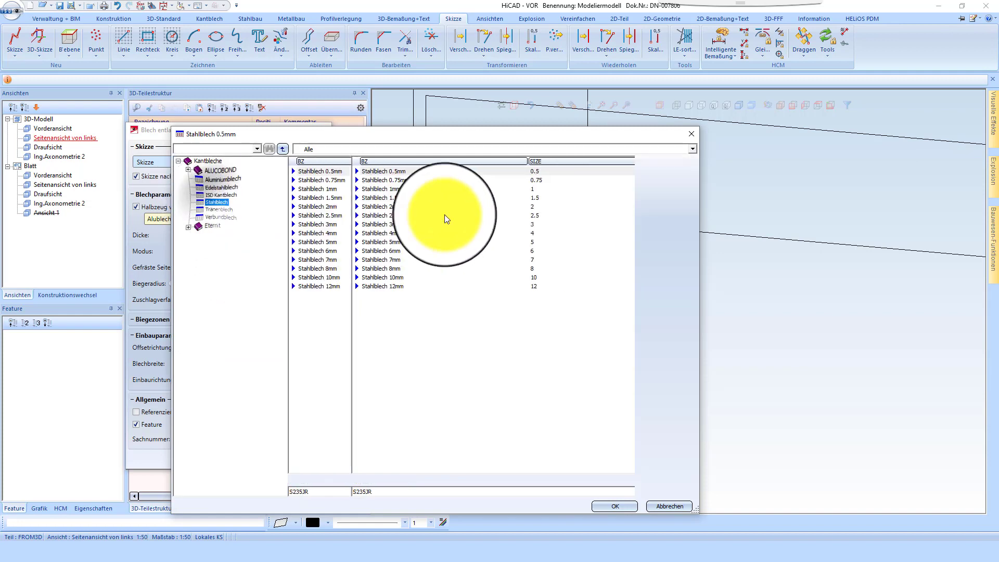
pyautogui.click(391, 268)
pyautogui.click(605, 507)
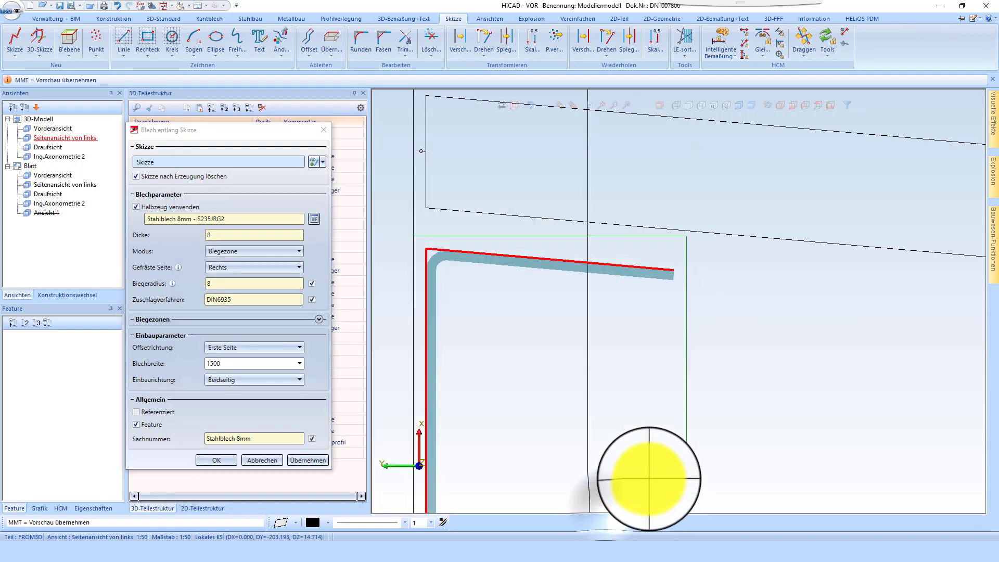
# Step: Set the sheet width to 150 mm and create the bent bracket plate along the sketch
pyautogui.doubleClick(236, 365)
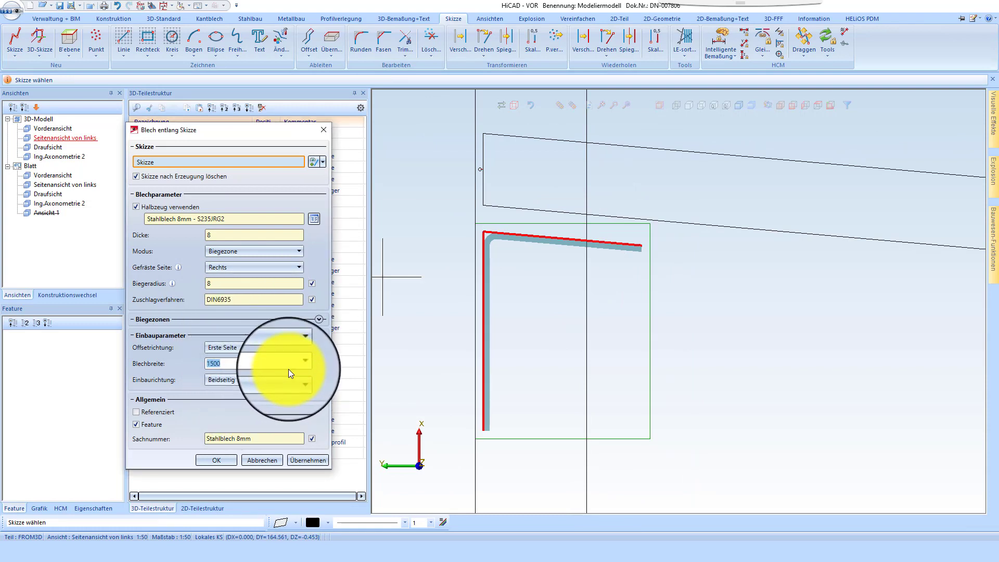
pyautogui.write('150')
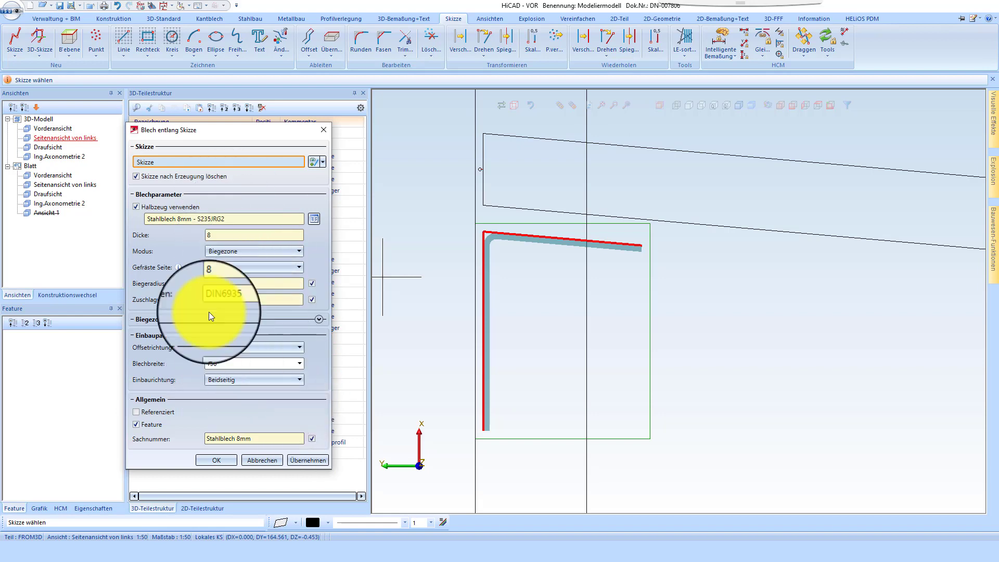
pyautogui.click(214, 460)
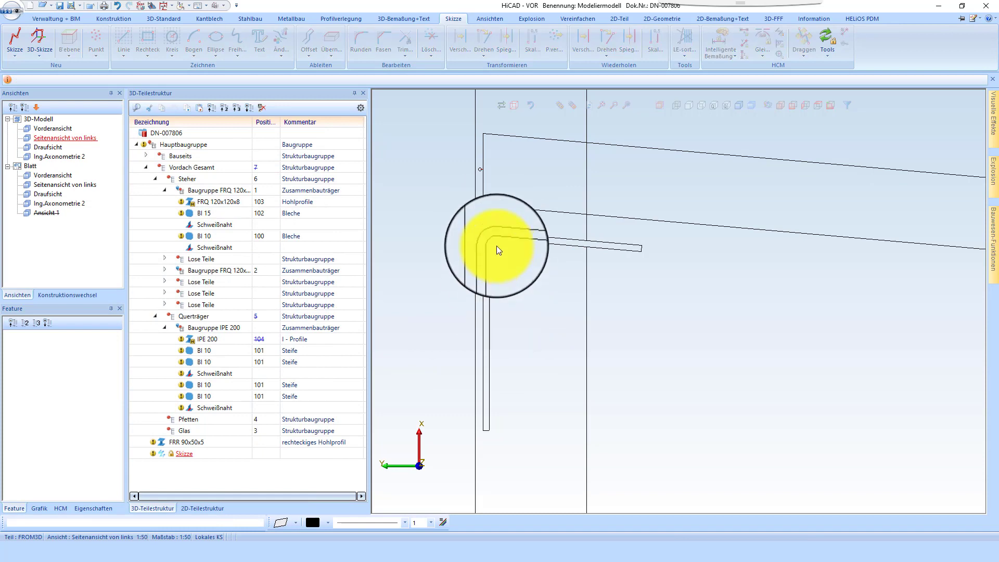
pyautogui.scroll(-15, 578, 230)
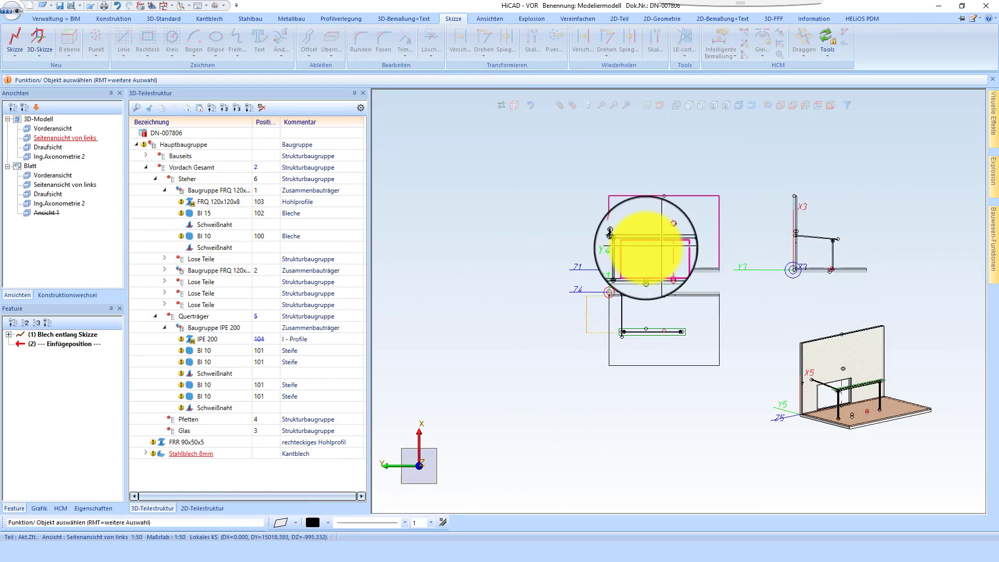
pyautogui.scroll(9, 618, 226)
pyautogui.scroll(5, 515, 200)
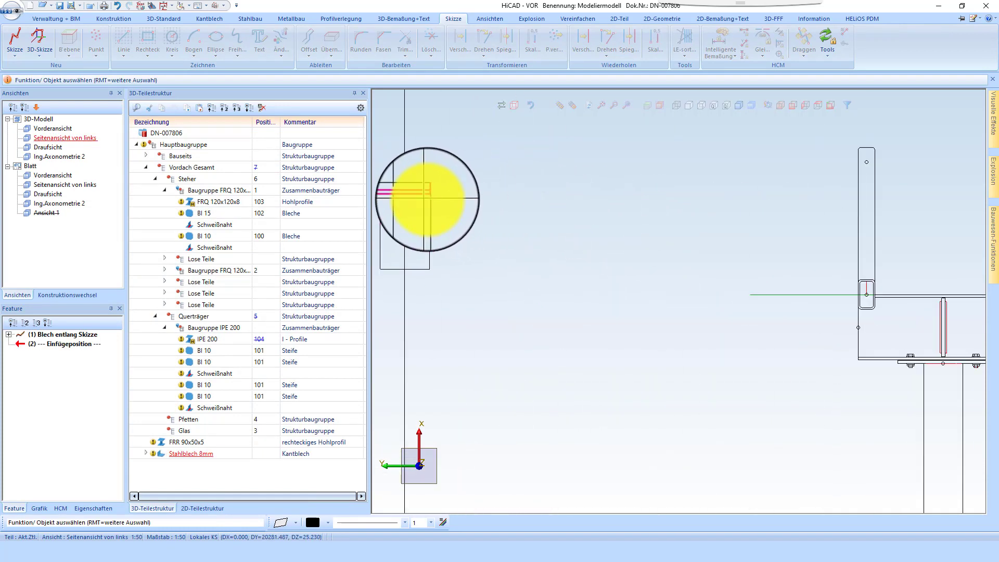
pyautogui.rightClick(427, 199)
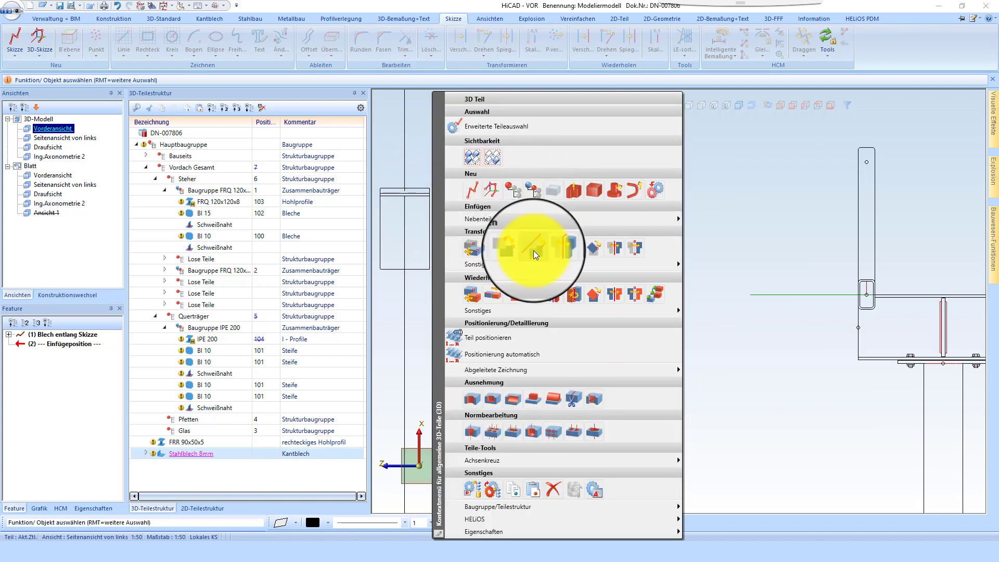
pyautogui.click(517, 246)
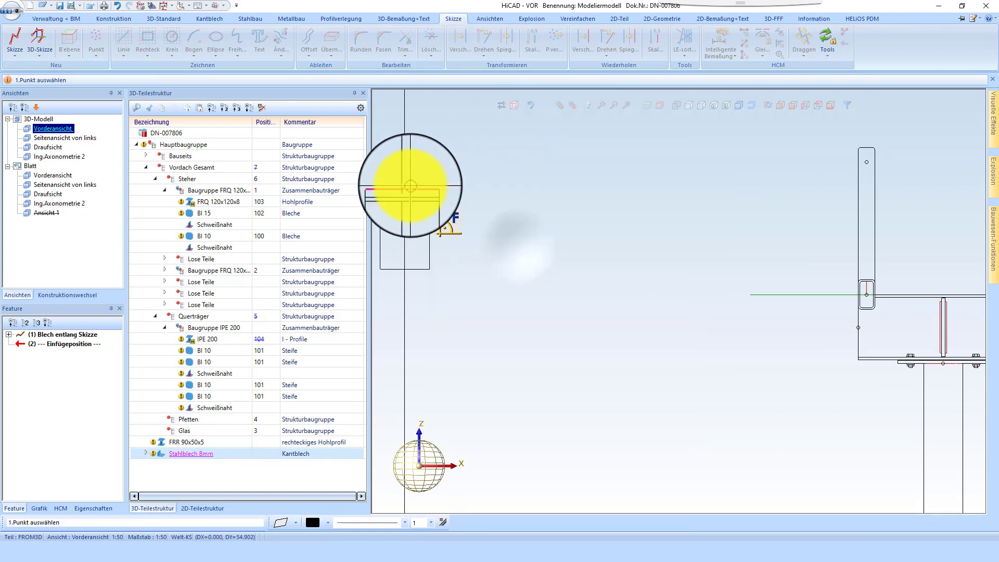
pyautogui.click(405, 188)
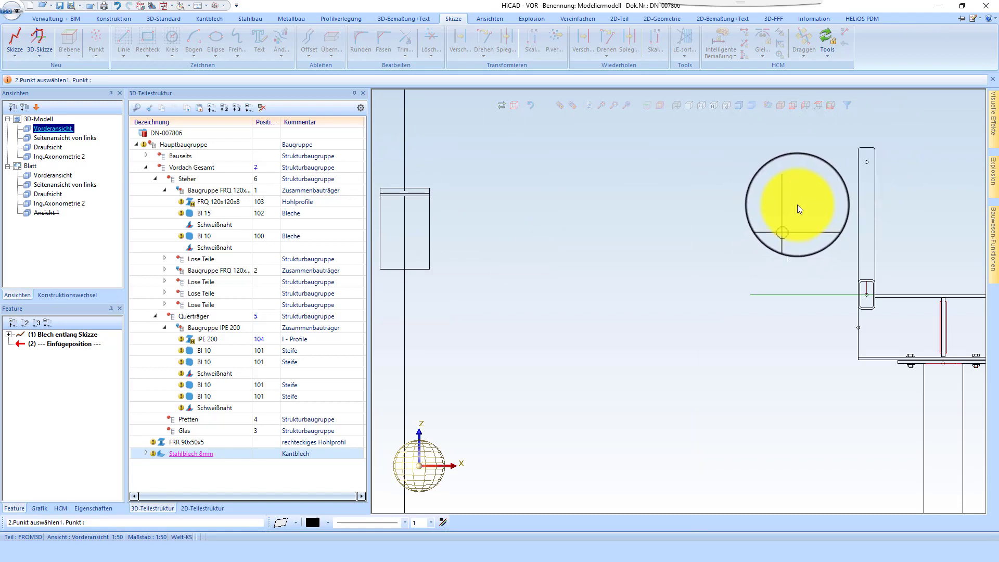
pyautogui.middleClick(806, 202)
pyautogui.middleClick(828, 193)
pyautogui.click(883, 200)
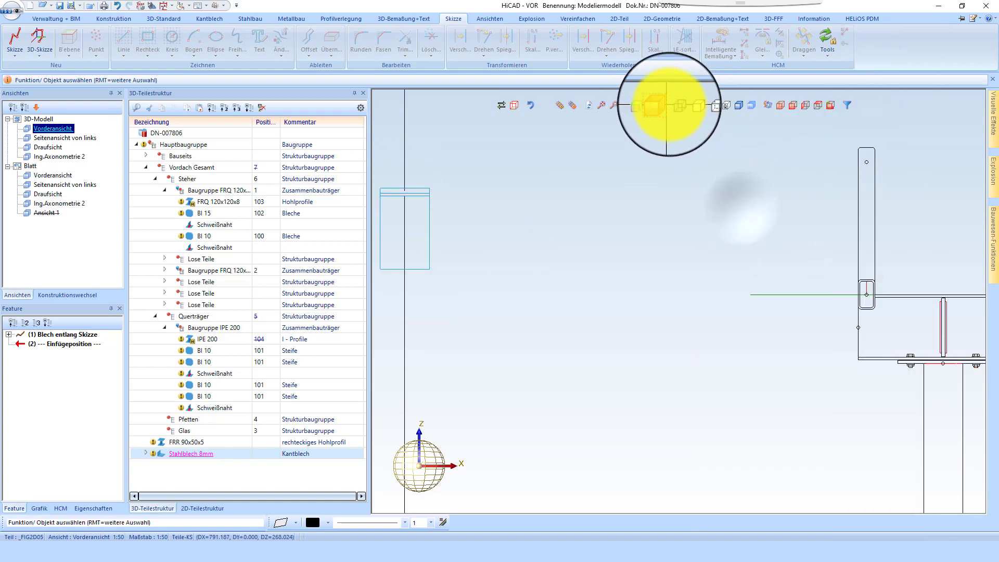
# Step: Move the bracket plate horizontally in the Vorderansicht from its centre to the purlin's centre axis
pyautogui.rightClick(420, 196)
pyautogui.click(507, 247)
pyautogui.click(405, 197)
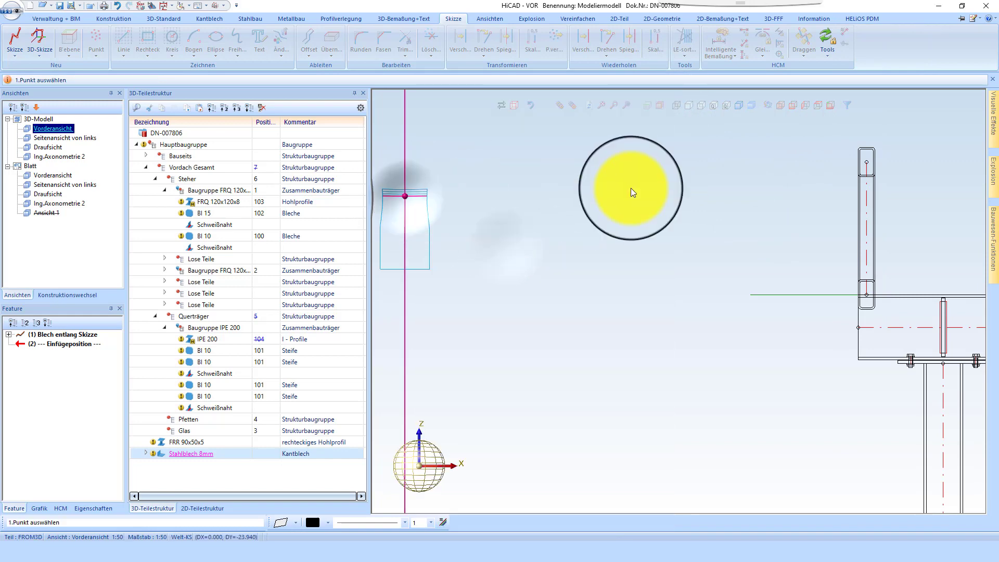
pyautogui.click(867, 196)
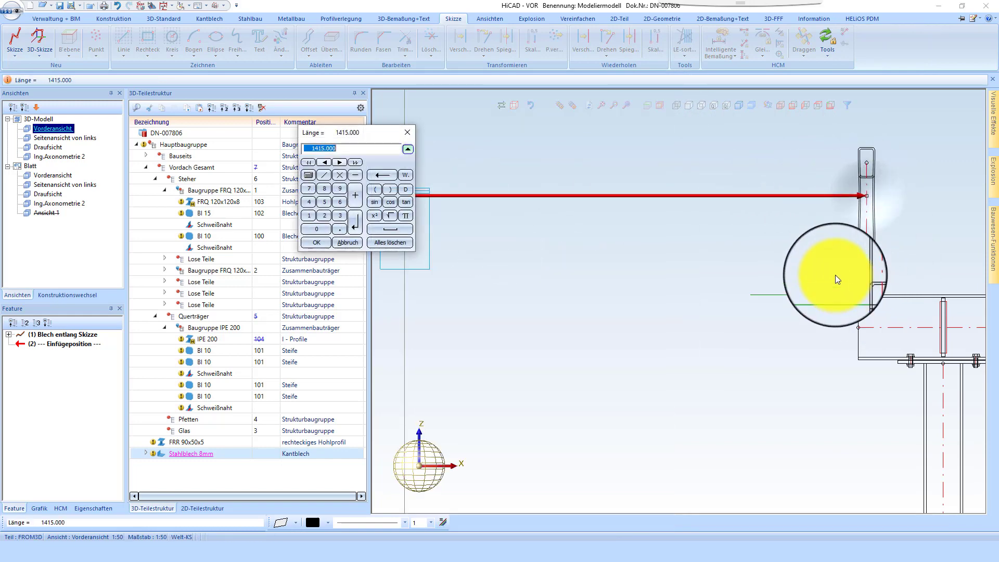
pyautogui.press('Return')
pyautogui.scroll(3, 945, 167)
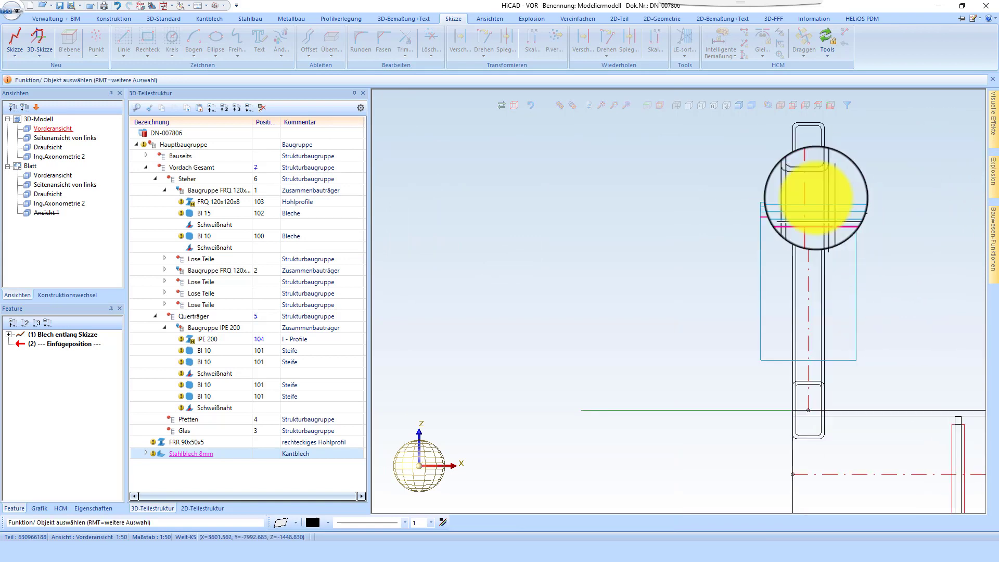
pyautogui.scroll(-3, 816, 196)
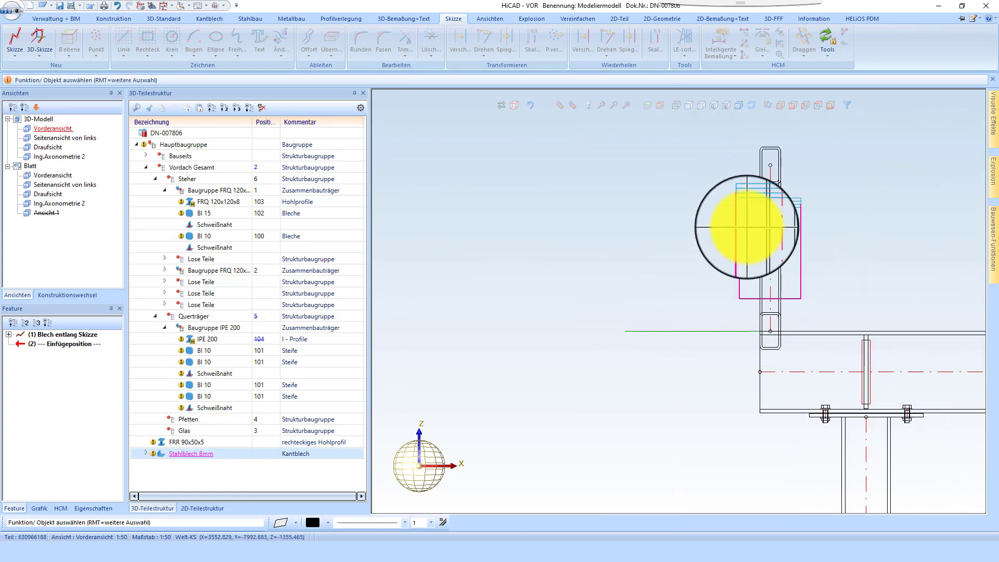
pyautogui.scroll(-2, 747, 227)
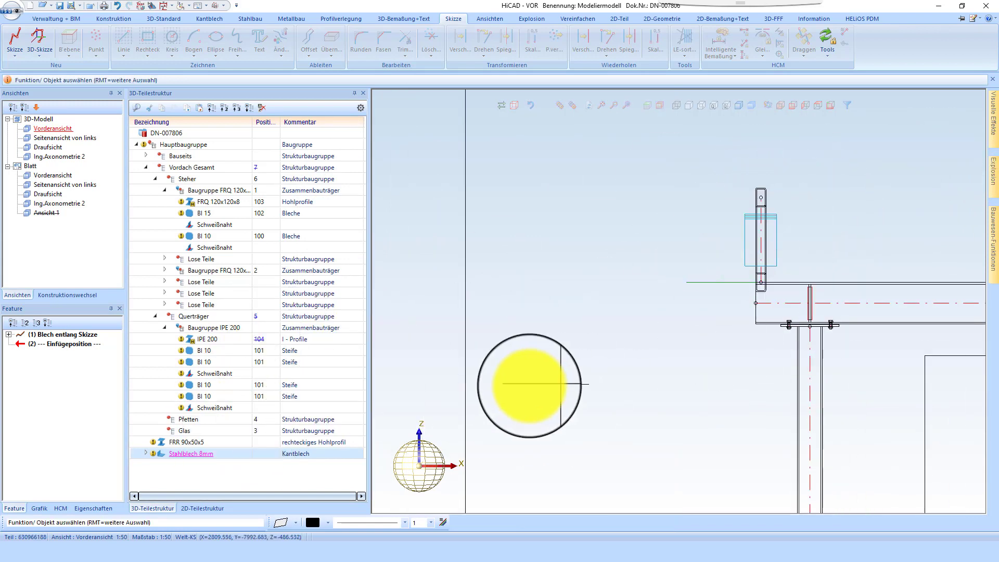
pyautogui.scroll(-3, 646, 245)
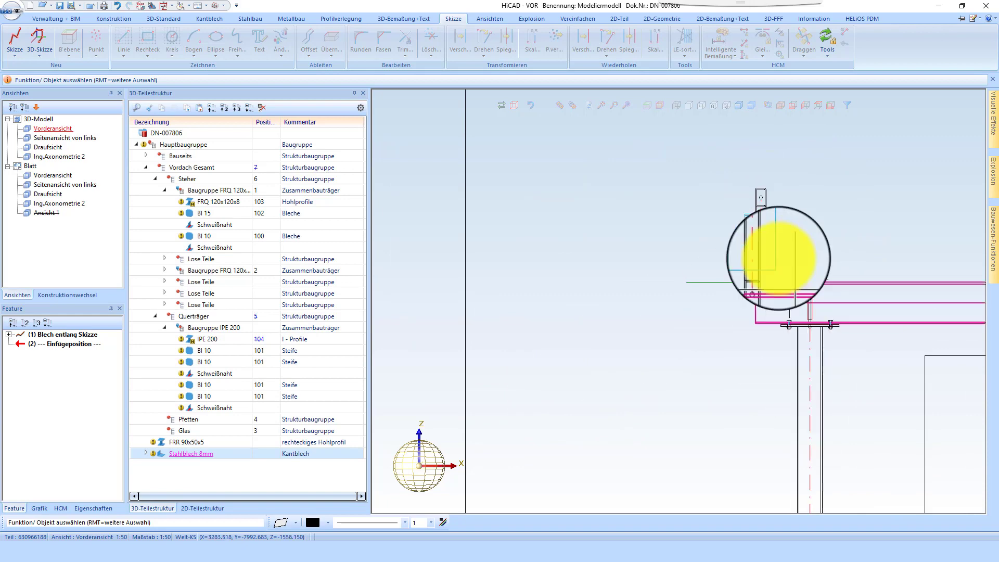
# Step: Create a new assembly with the item number Konsolen and the part type Strukturbaugruppe
pyautogui.click(155, 179)
pyautogui.rightClick(180, 167)
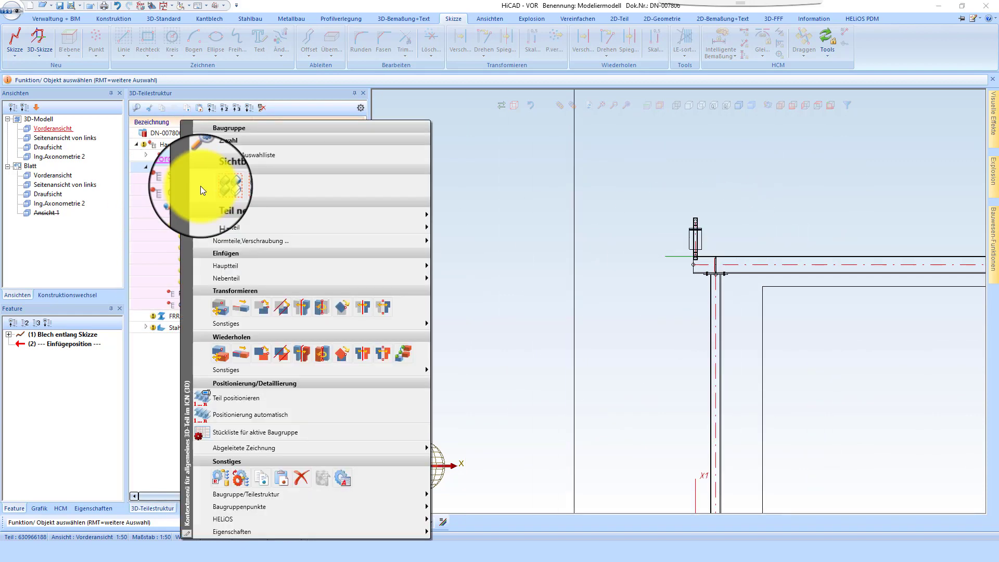
pyautogui.moveTo(234, 227)
pyautogui.click(467, 259)
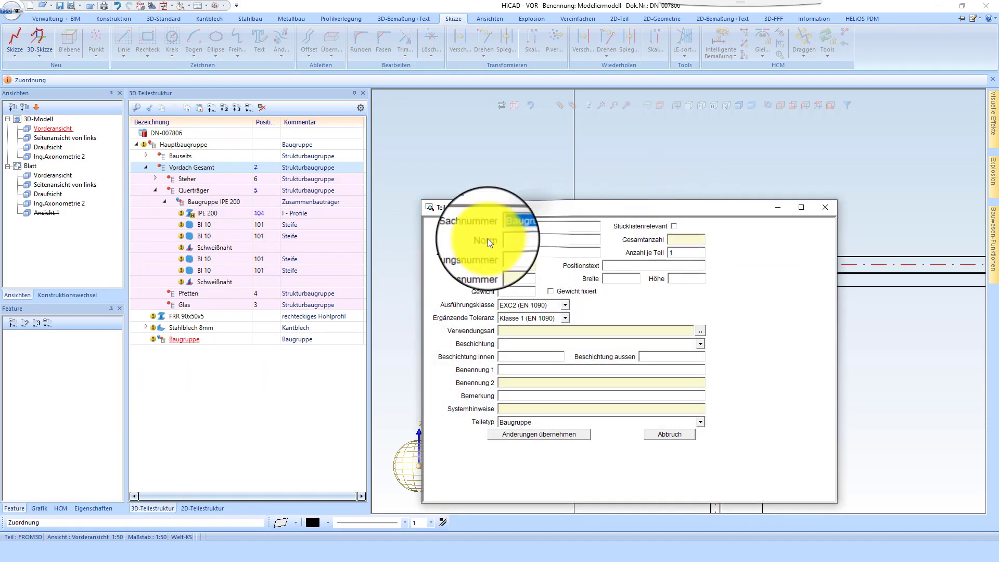
pyautogui.write('Konsolen')
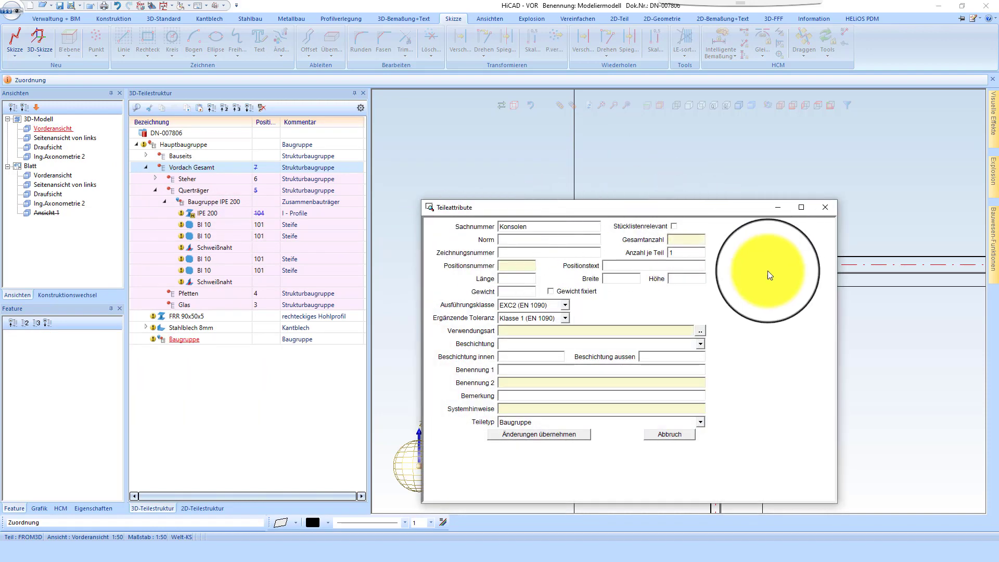
pyautogui.click(591, 422)
pyautogui.click(535, 508)
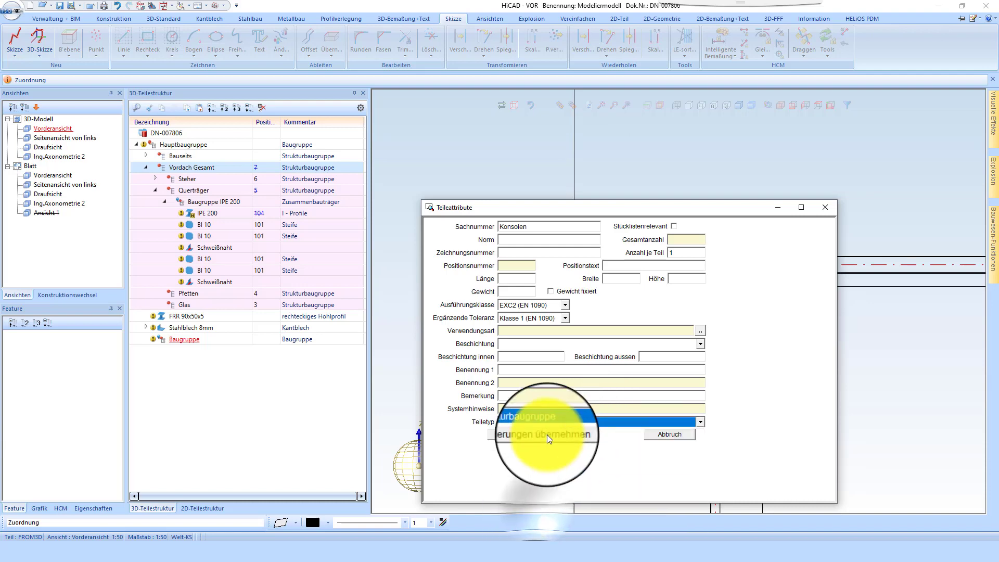
pyautogui.click(547, 435)
# Step: Mark the Konsolen assembly as Stücklistenrelevant in its part attributes
pyautogui.rightClick(192, 340)
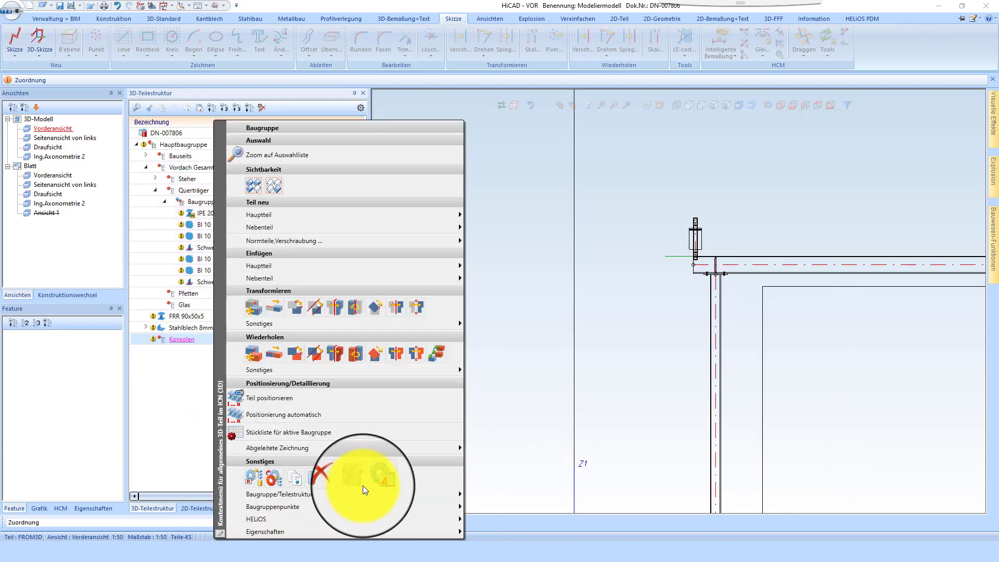
pyautogui.click(363, 485)
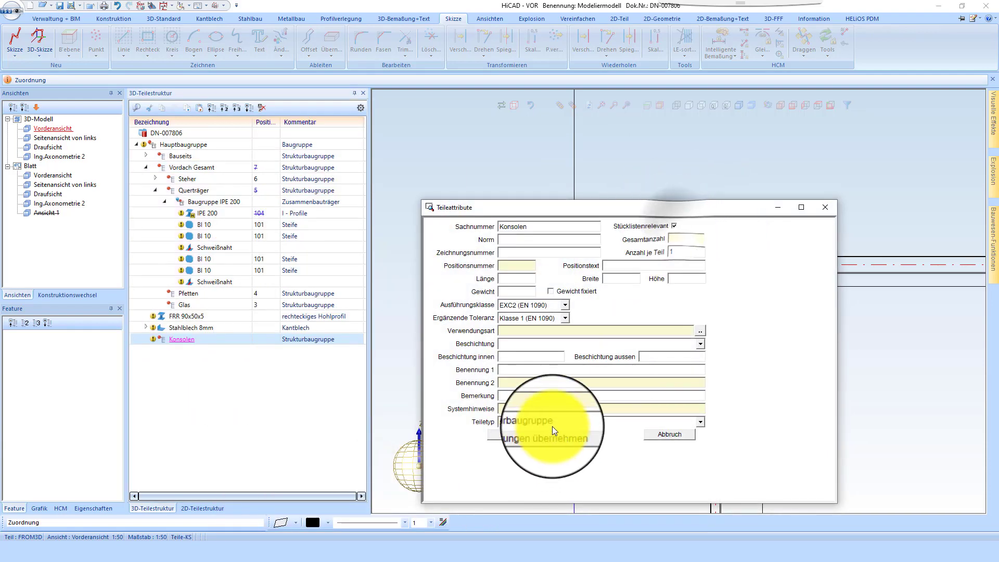
pyautogui.click(541, 434)
# Step: Sort the part structure by placing Stahlblech 8mm in Konsolen, FRR 90x50x5 in Pfetten, and Konsolen under Vordach Gesamt
pyautogui.click(189, 328)
pyautogui.moveTo(189, 329); pyautogui.dragTo(196, 299)
pyautogui.click(155, 190)
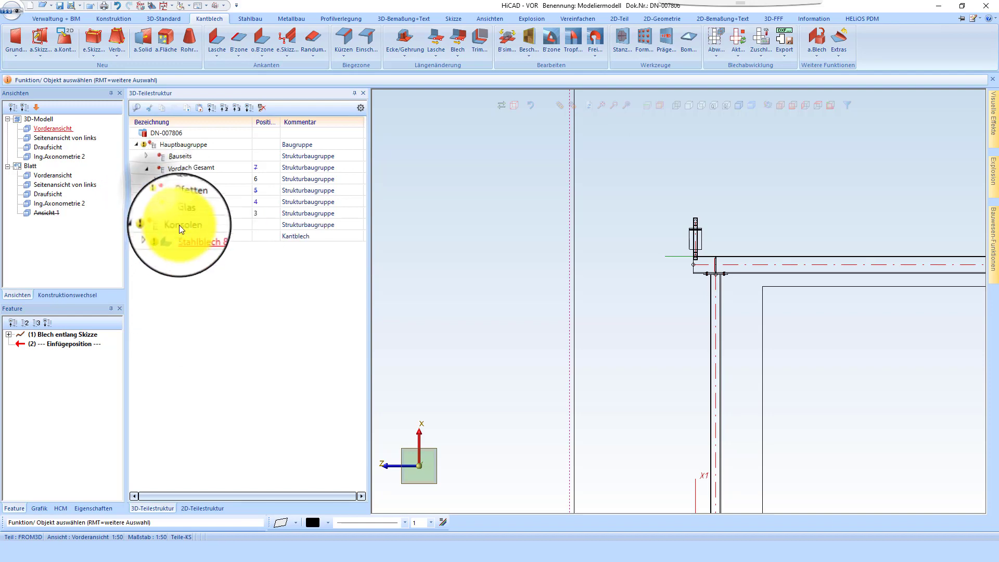
pyautogui.moveTo(174, 226); pyautogui.dragTo(184, 167)
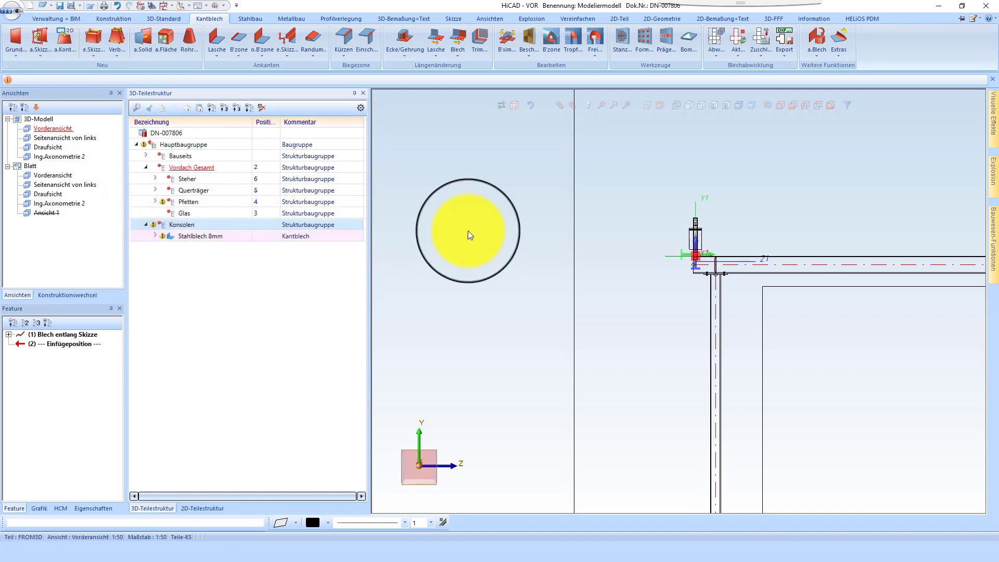
# Step: Open the sketch behind the bracket's Blech entlang Skizze feature for editing in the Seitenansicht von links
pyautogui.click(695, 234)
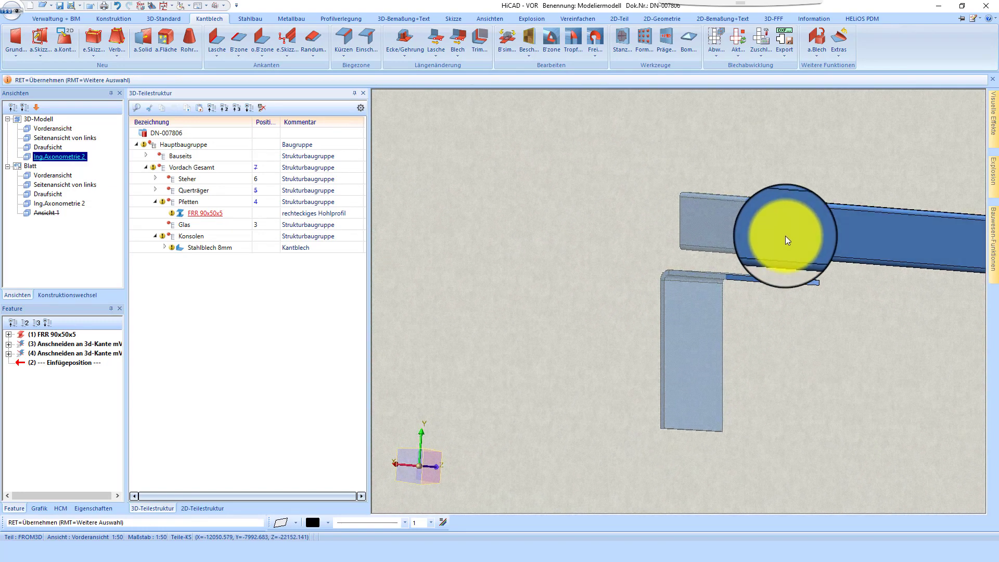
pyautogui.middleClick(785, 236)
pyautogui.scroll(-3, 814, 280)
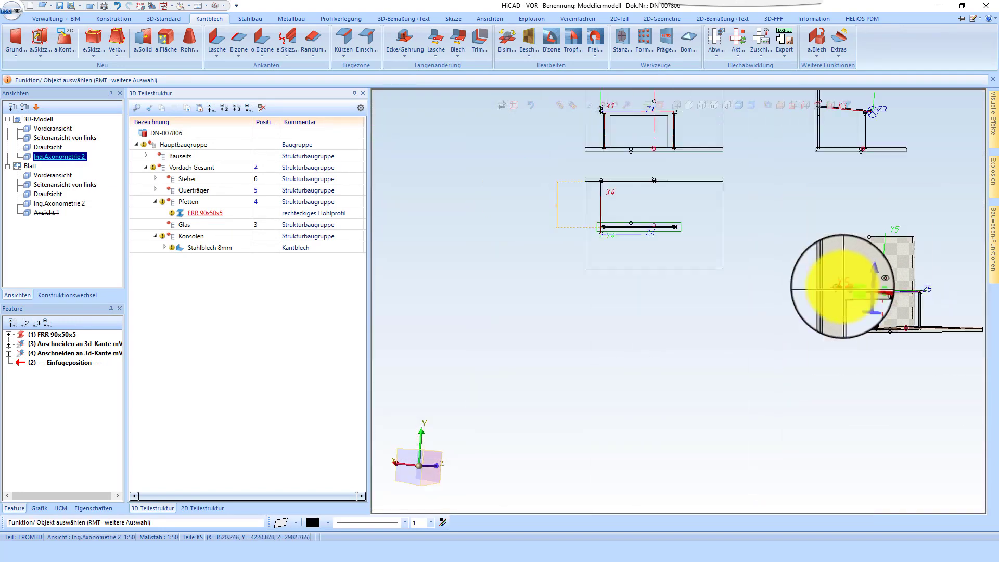
pyautogui.moveTo(726, 254)
pyautogui.mouseDown(button='middle')
pyautogui.moveTo(601, 263)
pyautogui.moveTo(735, 262)
pyautogui.mouseUp(button='middle')
pyautogui.click(807, 249)
pyautogui.scroll(15, 662, 273)
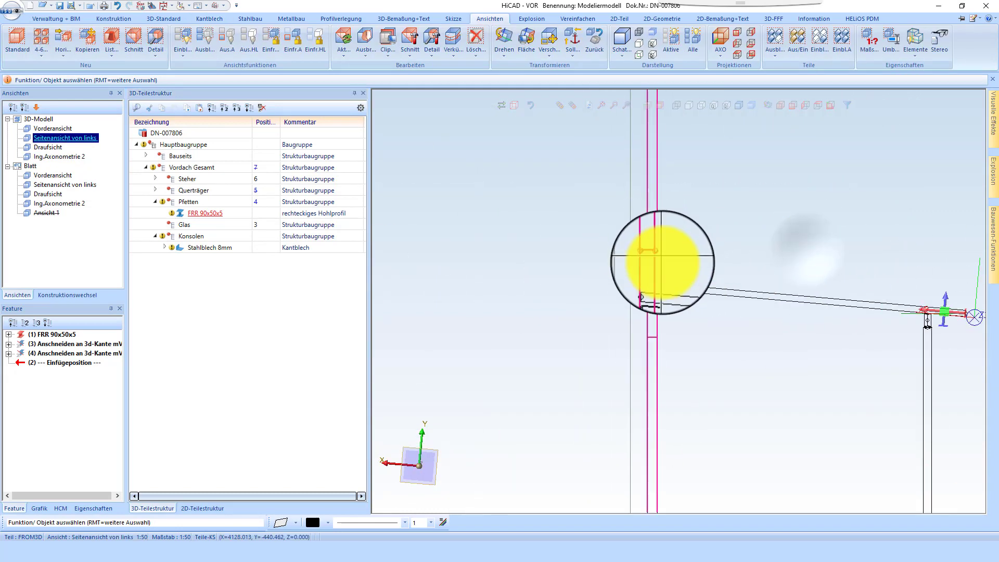
pyautogui.click(632, 304)
pyautogui.doubleClick(67, 333)
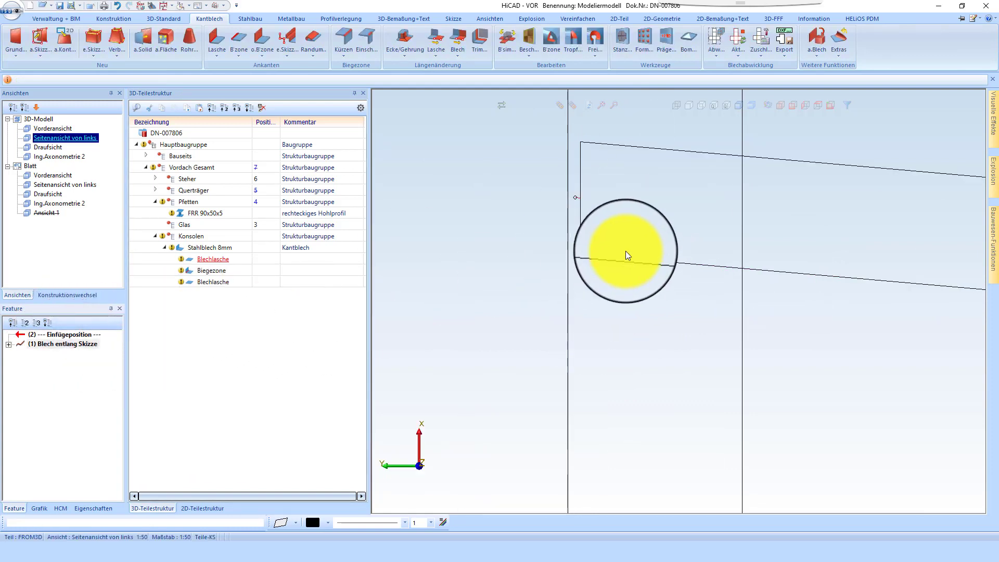
pyautogui.click(322, 161)
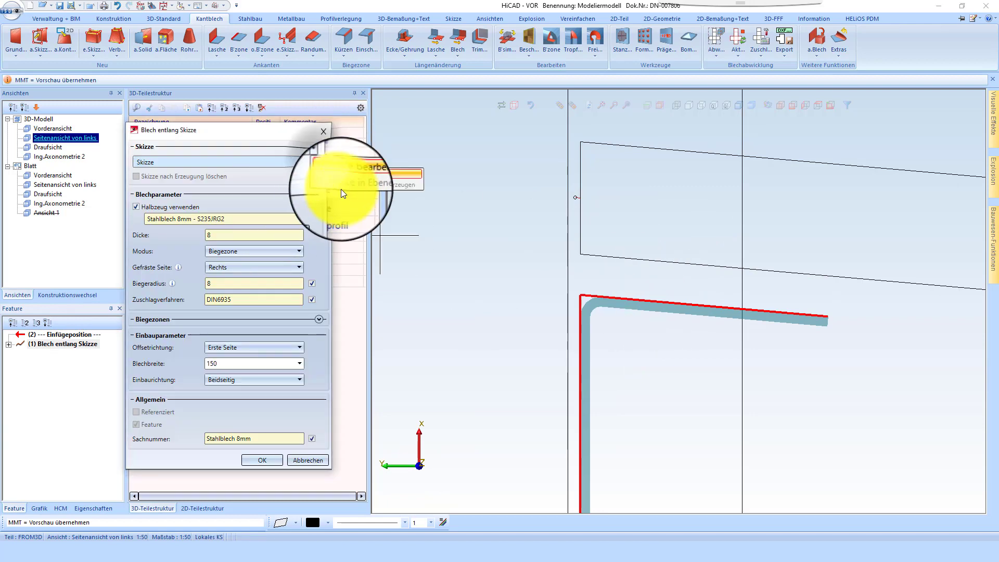
pyautogui.click(366, 173)
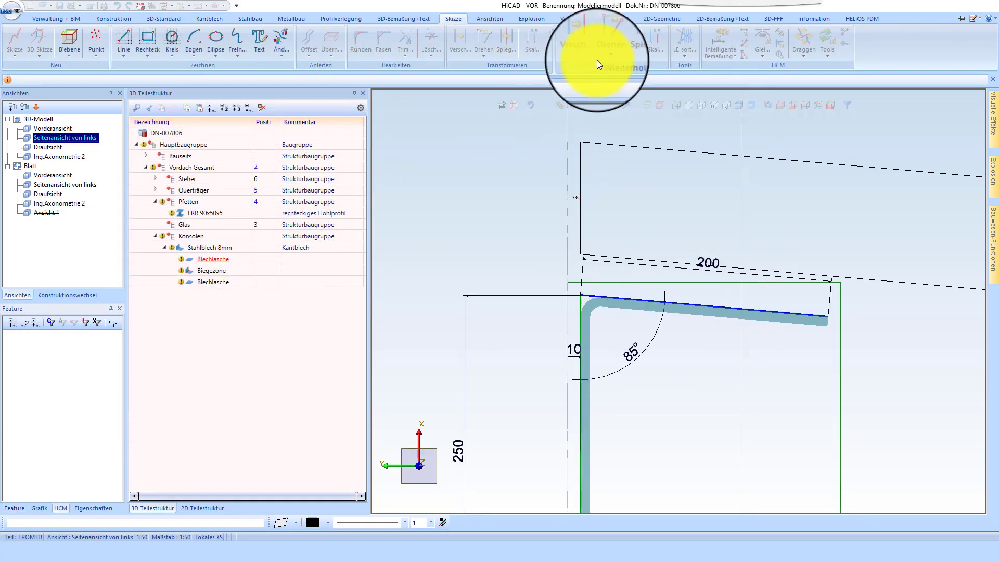
# Step: Add a Gleichlage constraint between the bracket sketch's sloping 200 mm line and the purlin's lower edge, accepting the overdimensioned condition
pyautogui.click(761, 35)
pyautogui.click(613, 299)
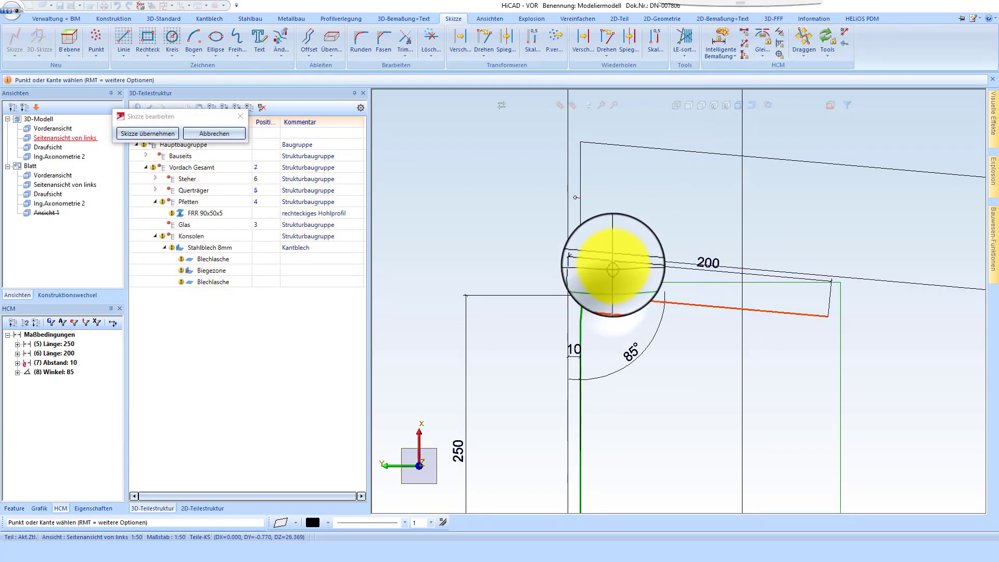
pyautogui.click(659, 275)
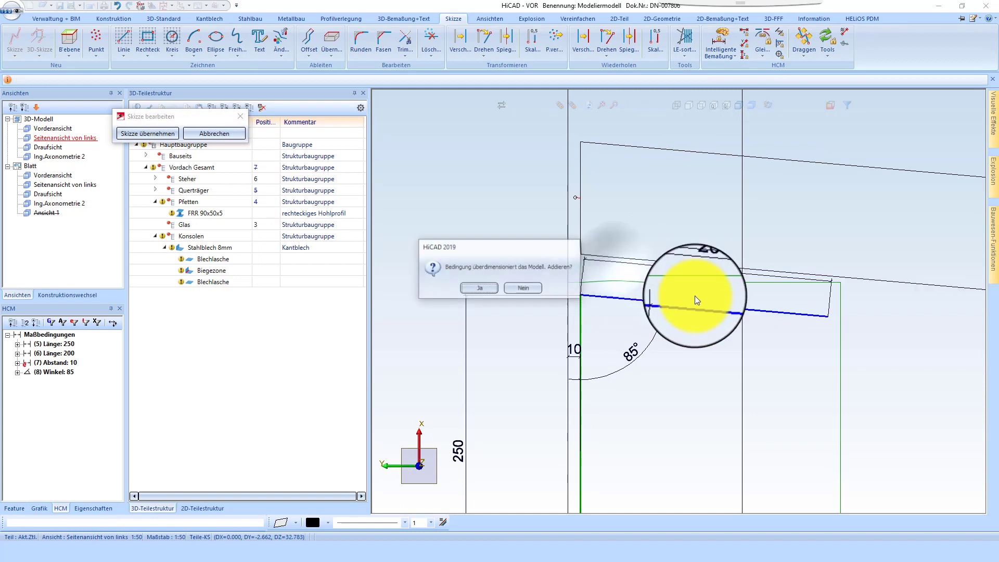
pyautogui.click(469, 286)
pyautogui.scroll(-2, 528, 213)
pyautogui.scroll(2, 615, 240)
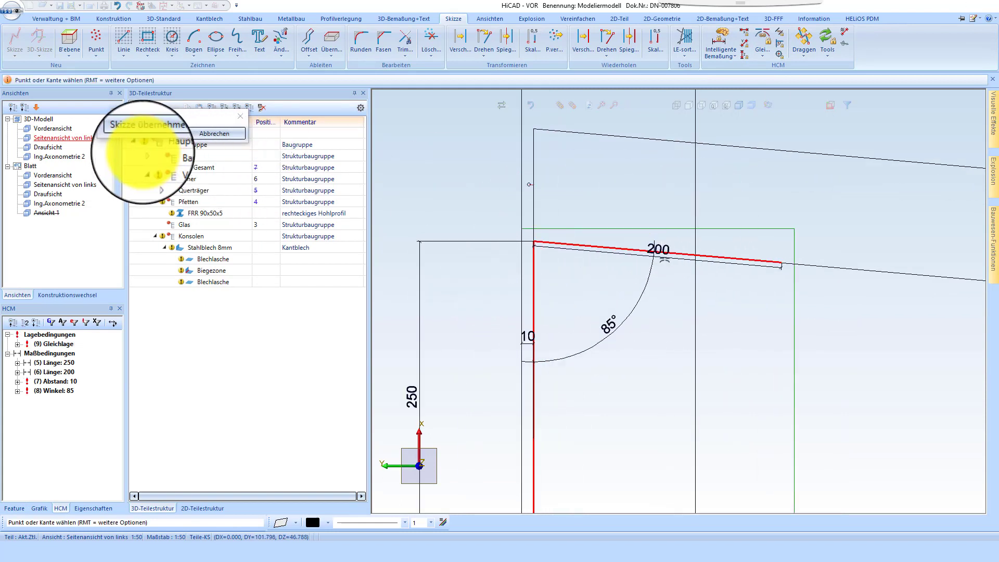
# Step: Delete the Gleichlage constraint from the bracket sketch, then apply the sketch and the Stahlblech 8mm feature
pyautogui.rightClick(58, 345)
pyautogui.click(101, 386)
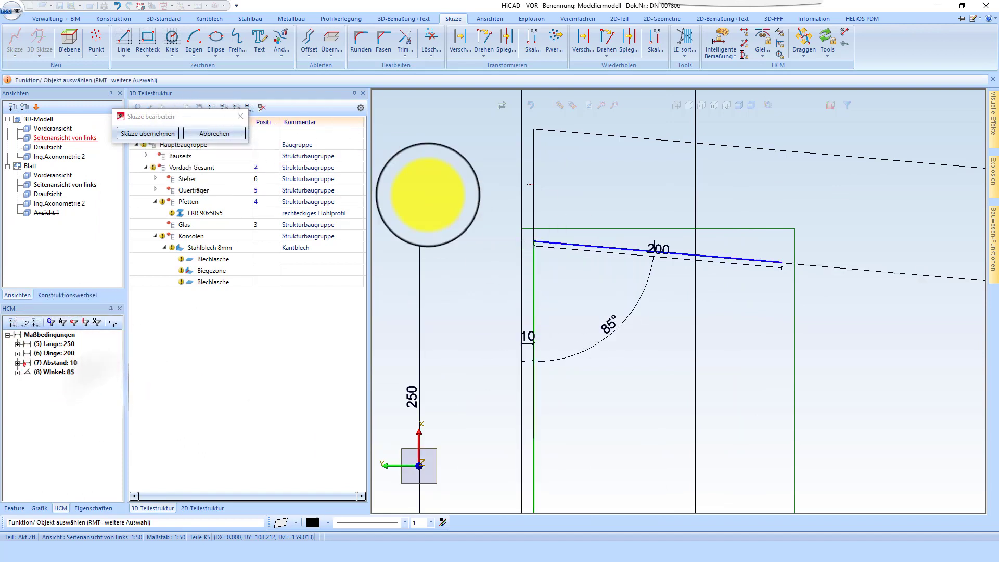
pyautogui.click(171, 133)
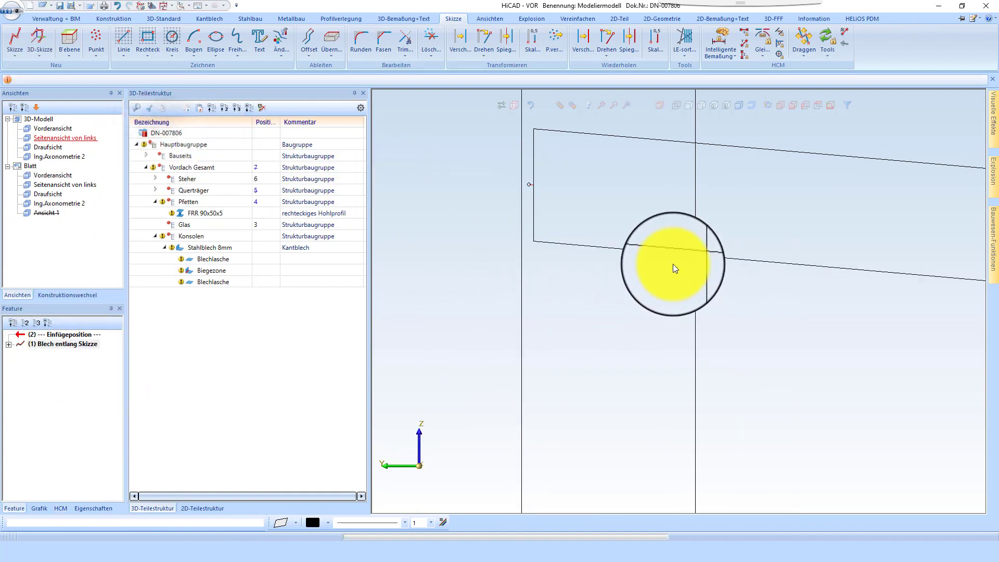
pyautogui.click(256, 460)
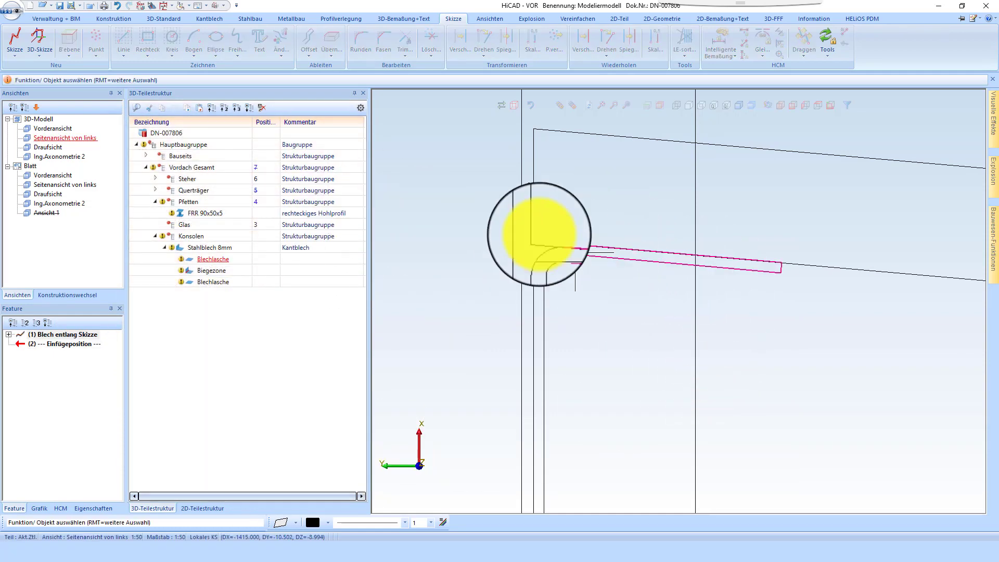
# Step: Hide the Verputz part in the Ing.Axonometrie 2 view
pyautogui.scroll(-5, 601, 229)
pyautogui.scroll(-5, 601, 238)
pyautogui.scroll(6, 621, 320)
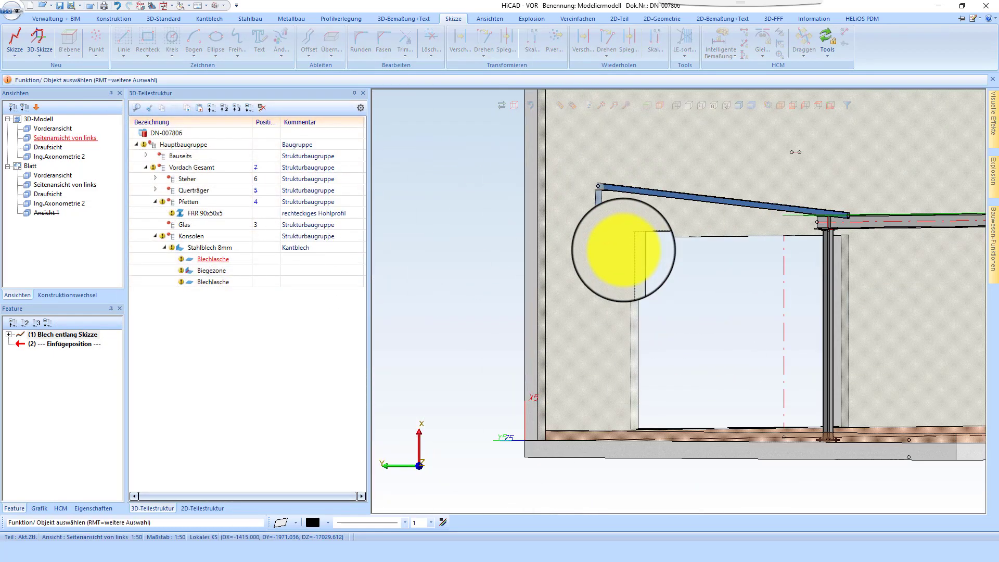
pyautogui.scroll(5, 619, 177)
pyautogui.scroll(-5, 588, 187)
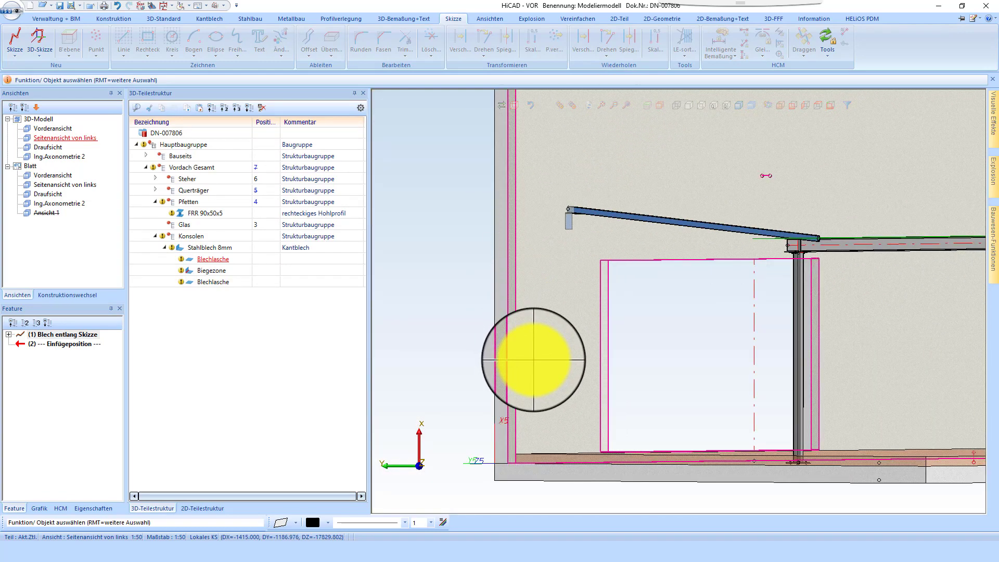
pyautogui.click(532, 360)
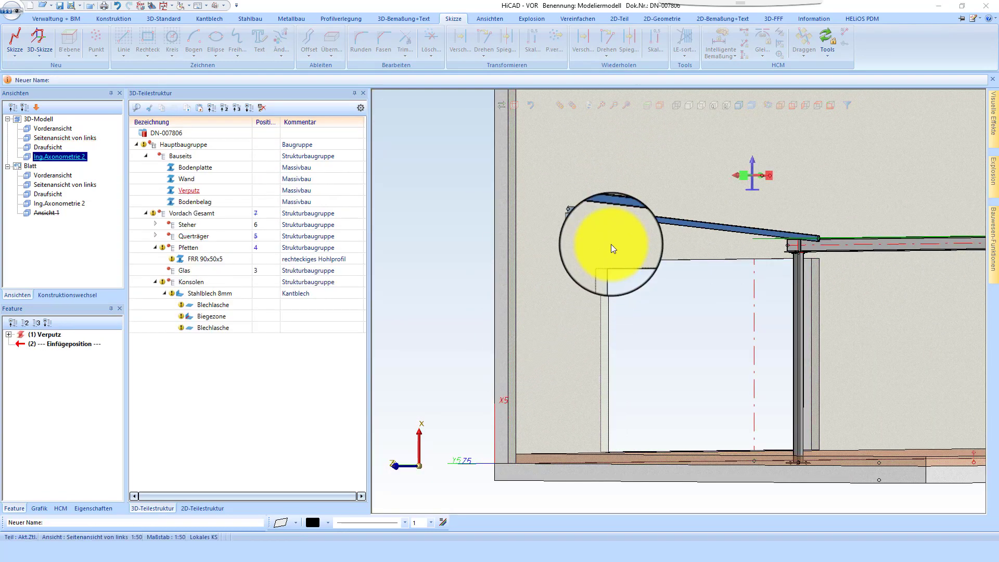
pyautogui.rightClick(611, 244)
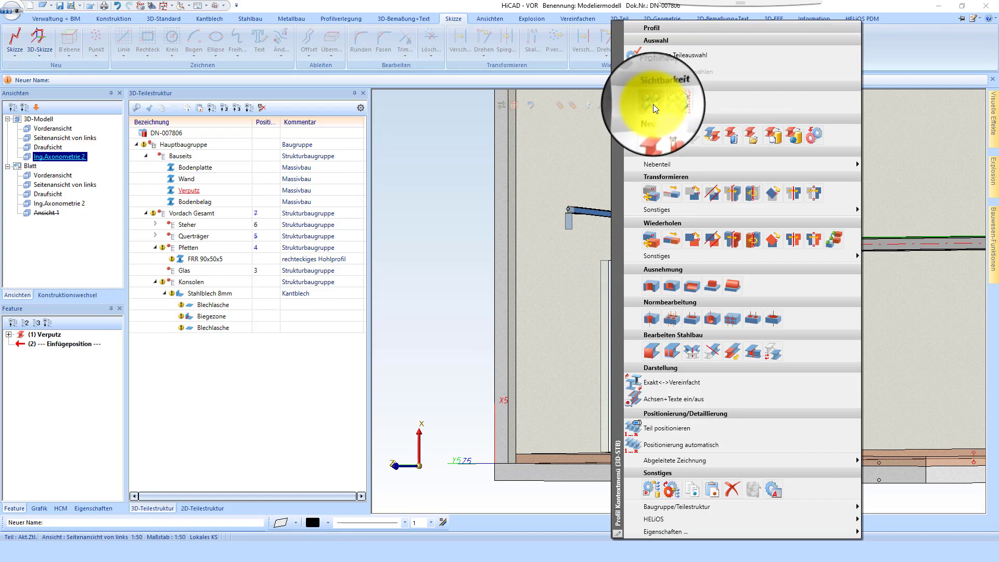
pyautogui.click(655, 103)
# Step: Define the Vorderansicht orientation for derived drawings on the Stahlblech 8mm bracket plate
pyautogui.scroll(3, 572, 216)
pyautogui.moveTo(616, 213)
pyautogui.mouseDown(button='middle')
pyautogui.moveTo(610, 233)
pyautogui.moveTo(599, 233)
pyautogui.moveTo(603, 224)
pyautogui.mouseUp(button='middle')
pyautogui.click(645, 296)
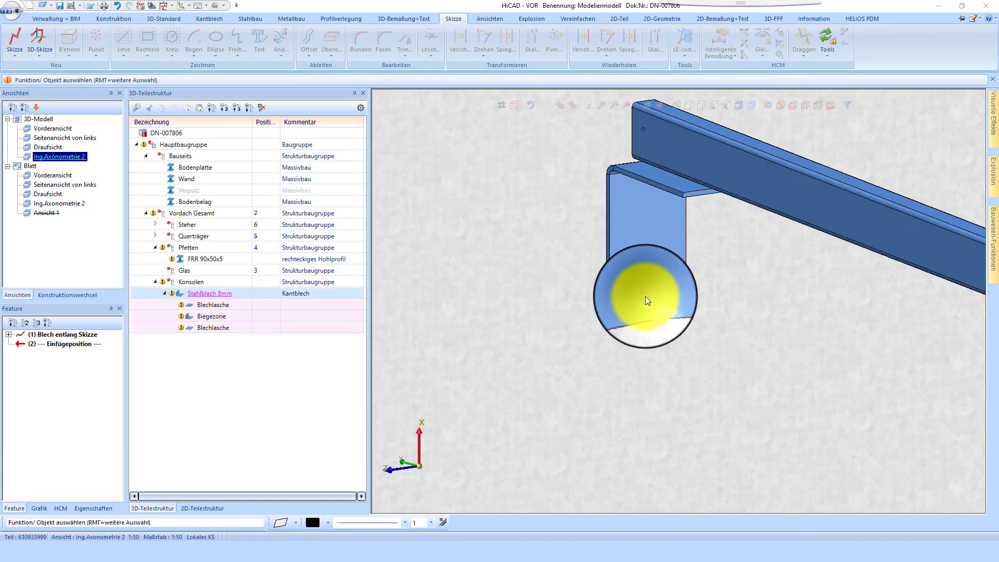
pyautogui.rightClick(645, 296)
pyautogui.moveTo(695, 531)
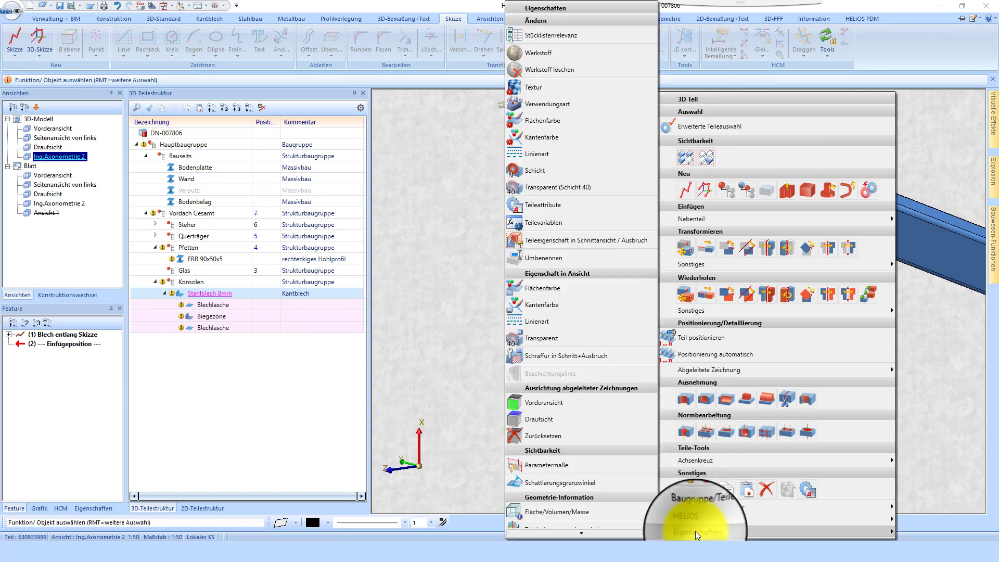
pyautogui.click(552, 402)
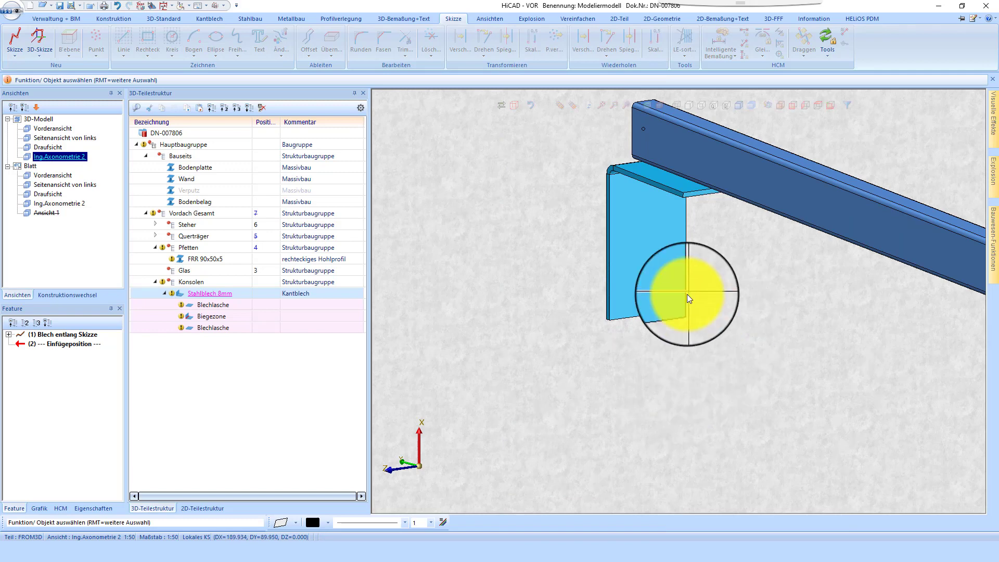
# Step: Number the new parts and assemblies automatically, and create the workshop drawing for Stahlblech 8mm
pyautogui.click(114, 19)
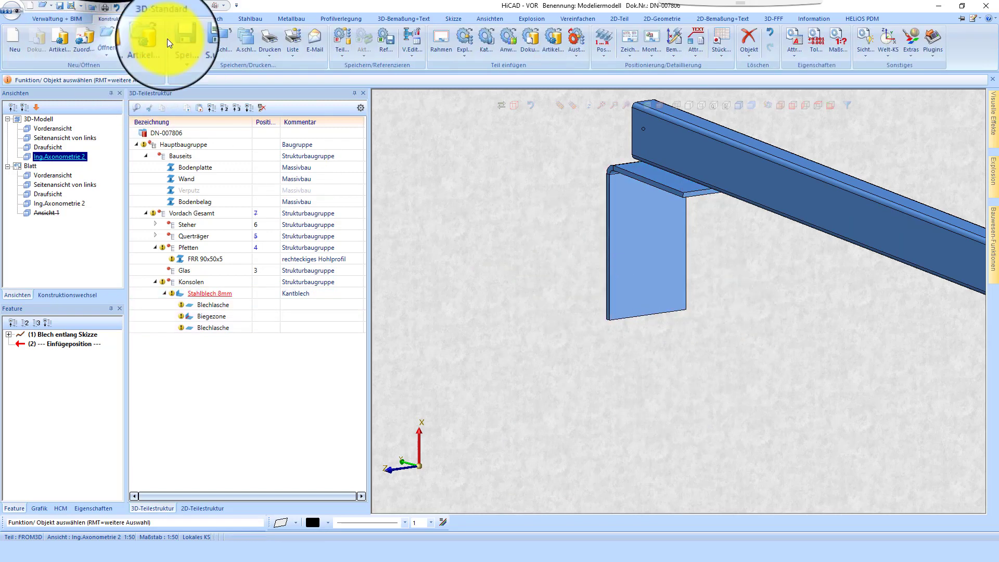
pyautogui.click(606, 35)
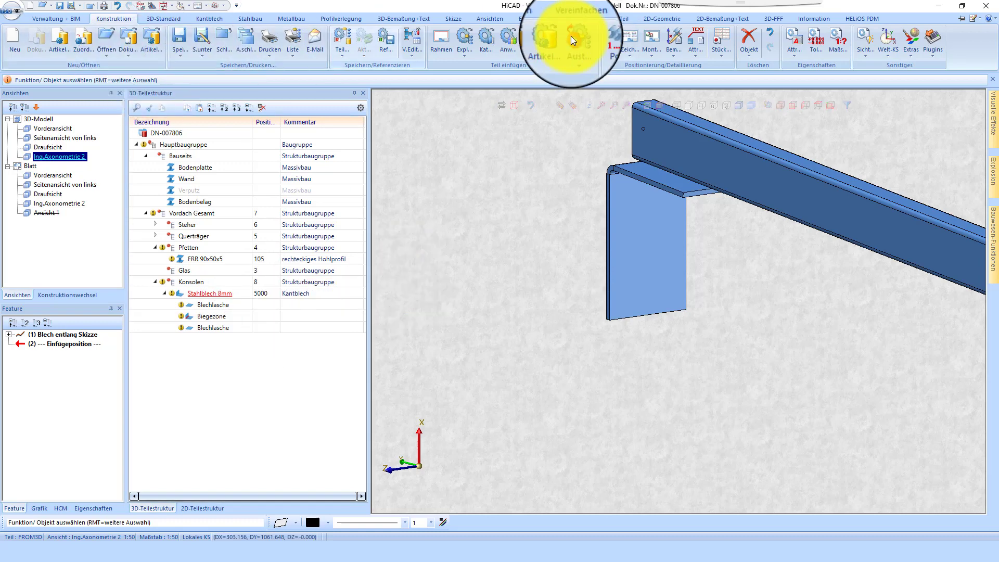
pyautogui.click(64, 18)
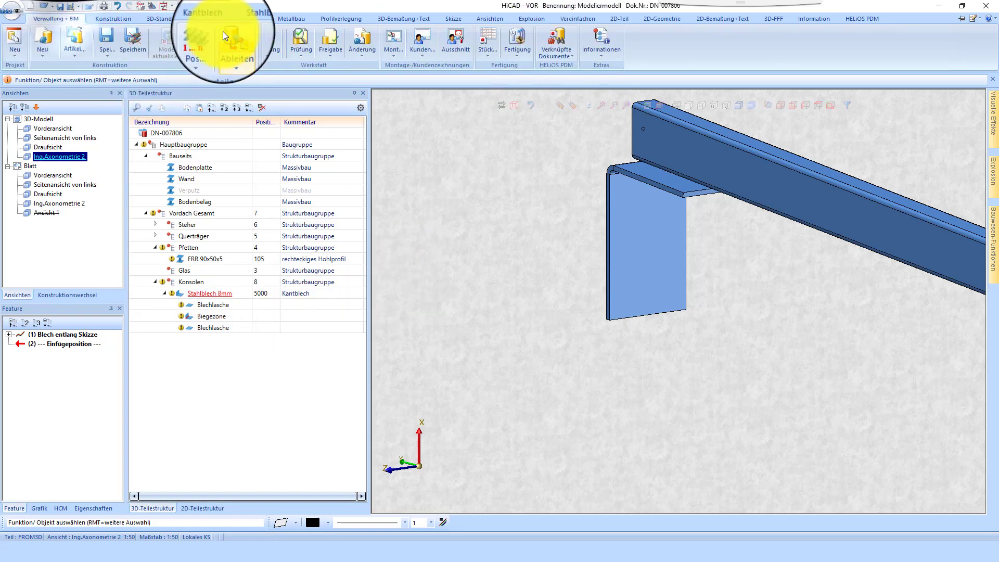
pyautogui.click(294, 47)
pyautogui.click(461, 290)
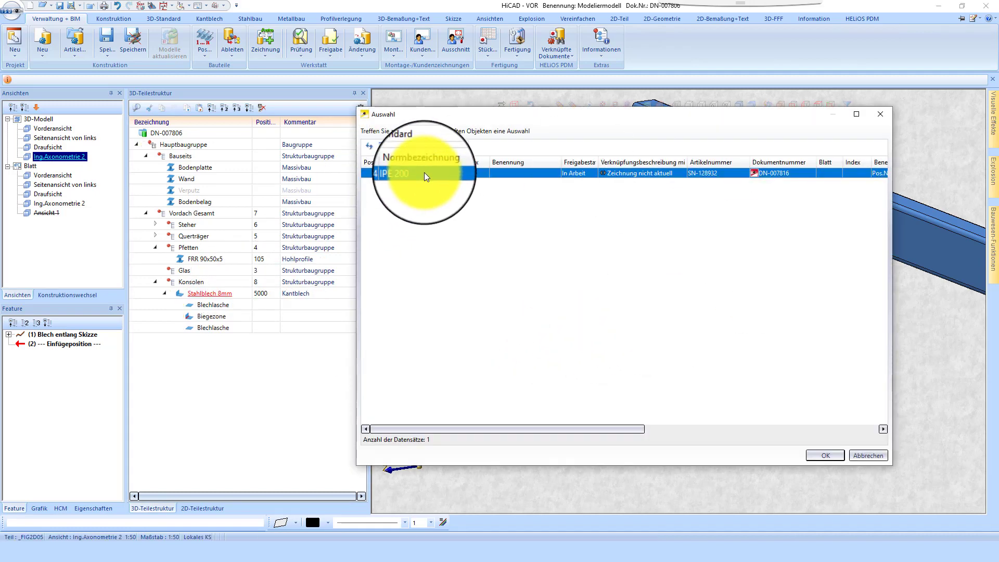
pyautogui.click(646, 230)
pyautogui.click(422, 177)
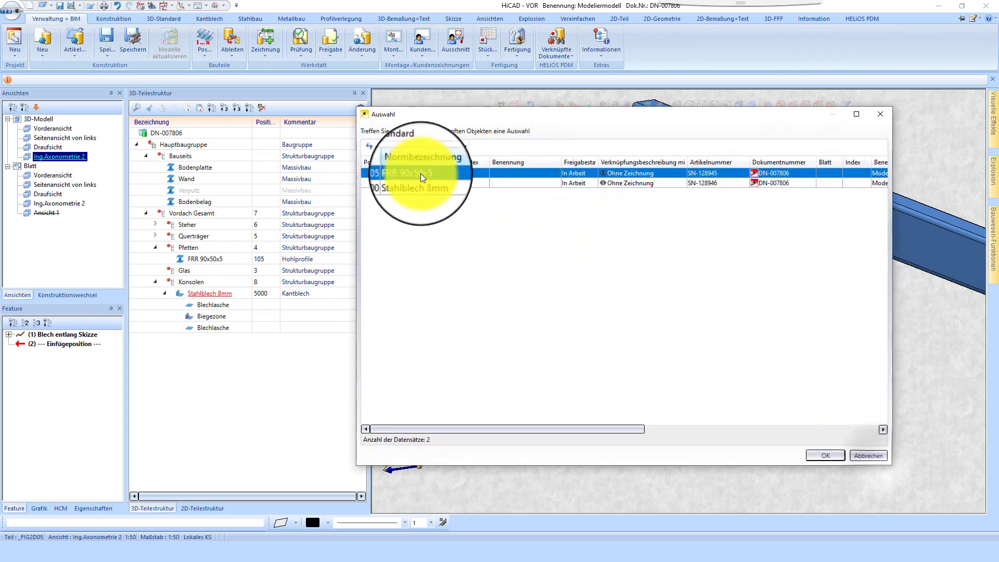
pyautogui.click(404, 185)
pyautogui.click(825, 455)
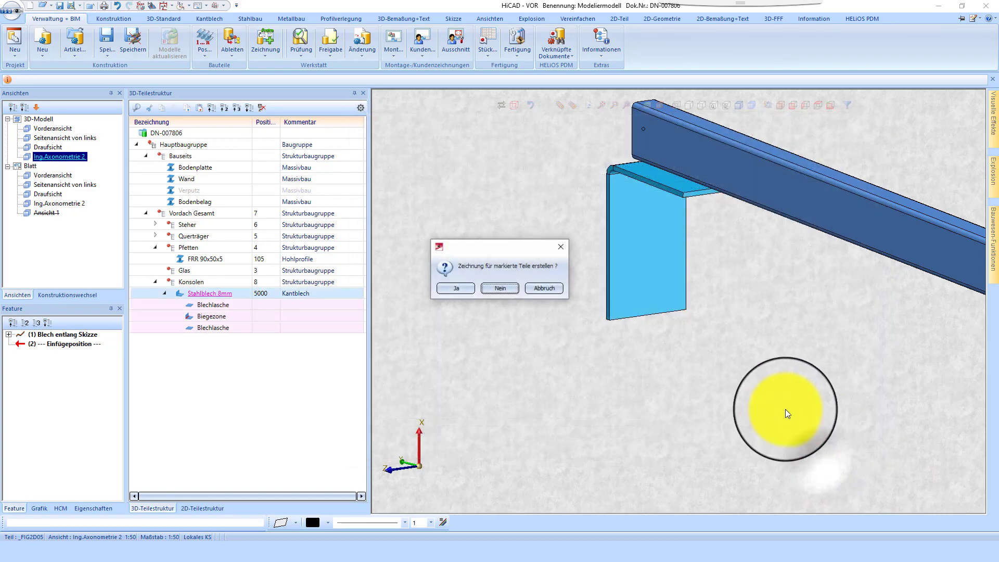
pyautogui.click(452, 284)
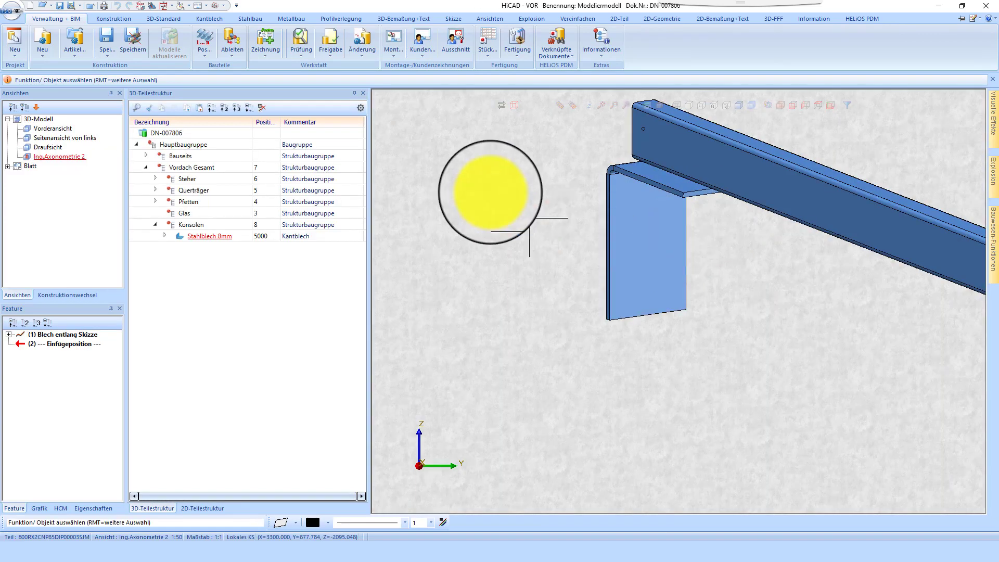
# Step: Open the drawing VOR-5000 from the documents linked to the Stahlblech 8mm bracket
pyautogui.rightClick(634, 265)
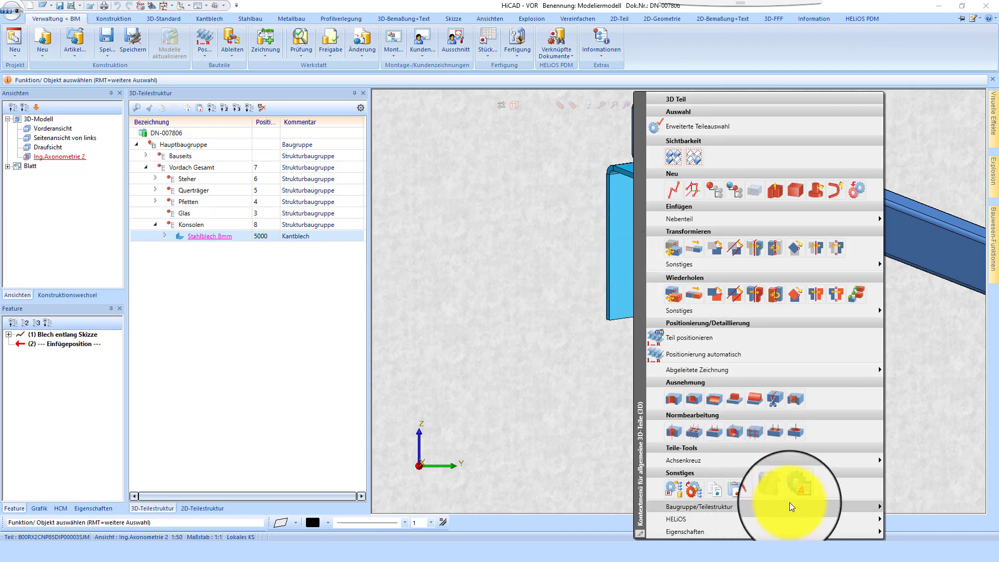
pyautogui.click(566, 39)
pyautogui.click(556, 32)
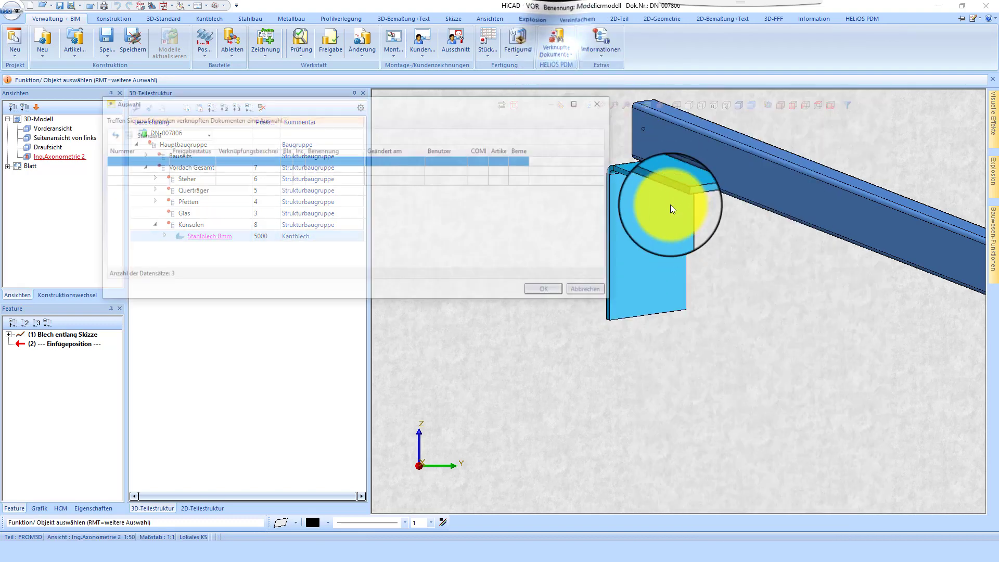
pyautogui.doubleClick(263, 163)
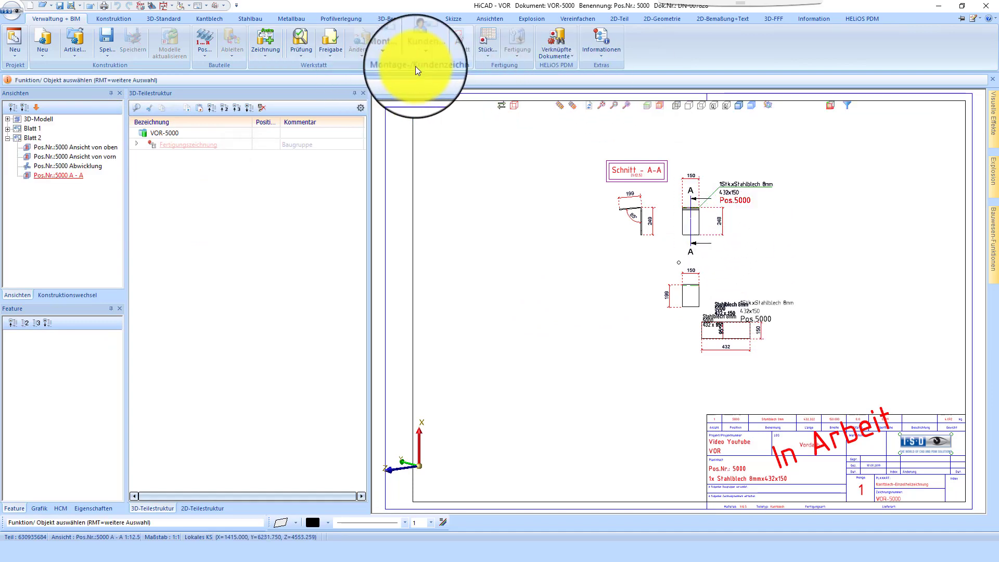
# Step: Examine the drawing's settings for the active view group and the drawing sheet without changing them
pyautogui.click(266, 52)
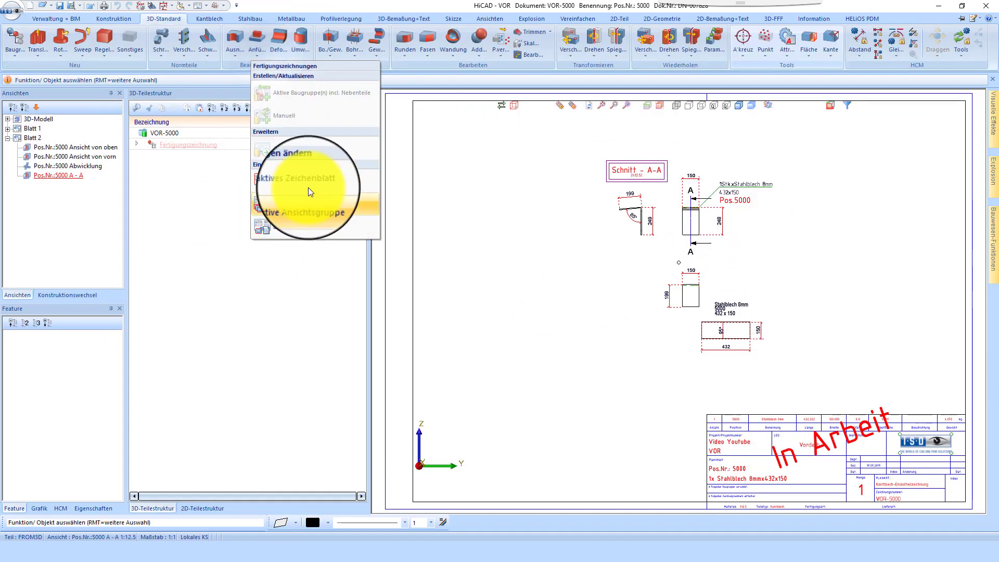
pyautogui.click(312, 208)
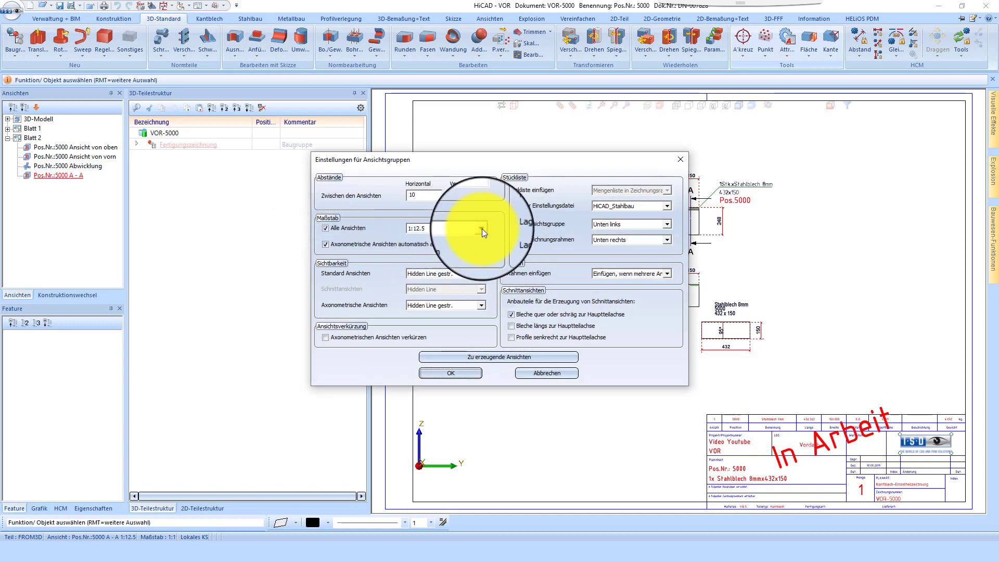
pyautogui.click(554, 372)
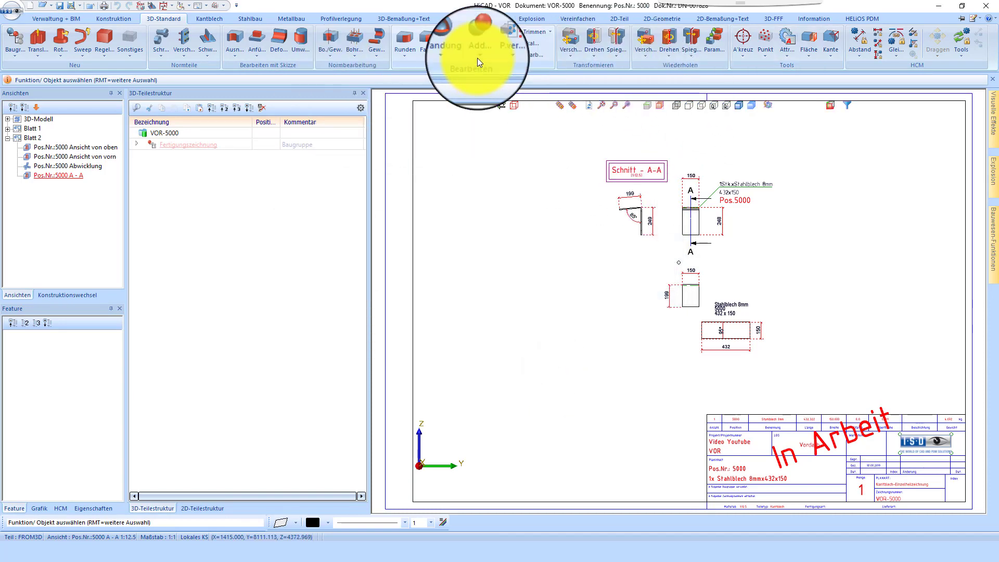
pyautogui.click(120, 17)
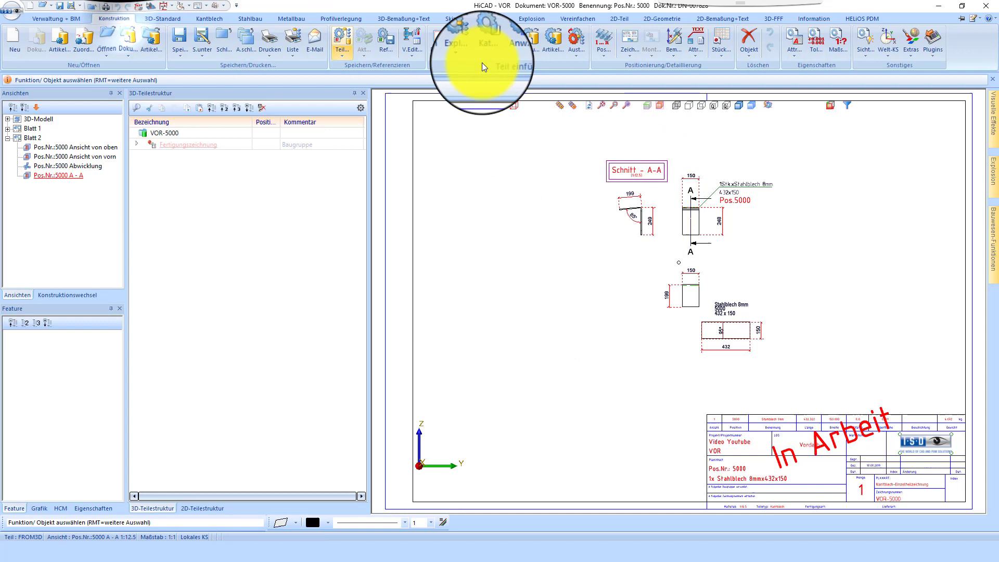
pyautogui.click(632, 56)
pyautogui.click(660, 129)
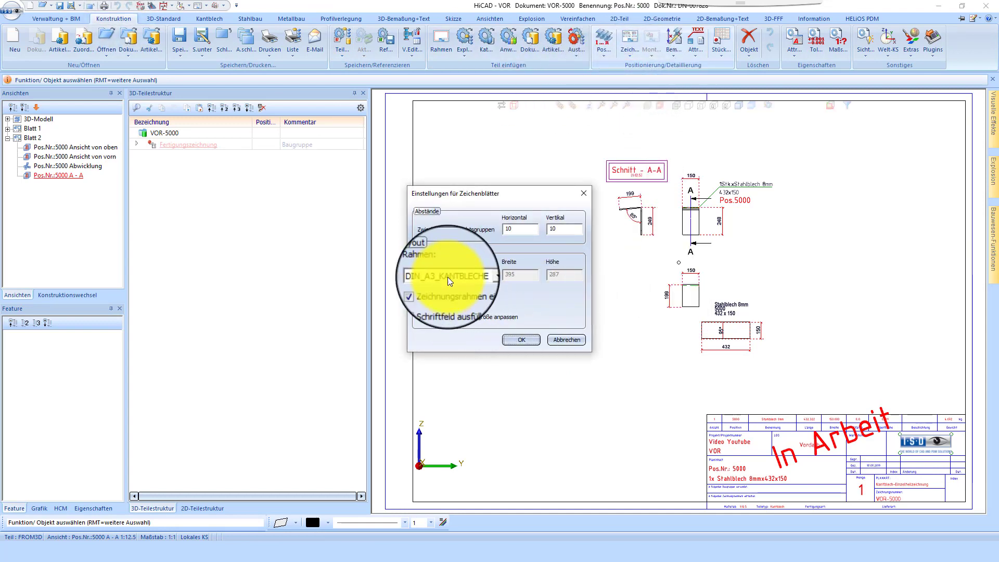
pyautogui.click(578, 341)
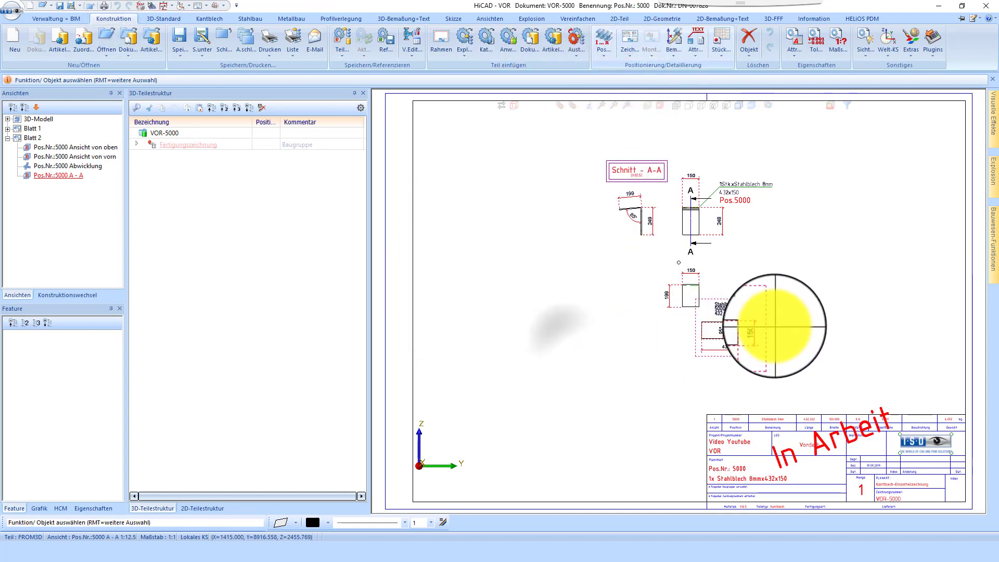
# Step: Exclude the unfolded view (Abwicklung) from the bent-sheet views in the active view group's settings, and apply the change to the drawing
pyautogui.scroll(3, 751, 269)
pyautogui.scroll(-3, 732, 270)
pyautogui.scroll(2, 727, 281)
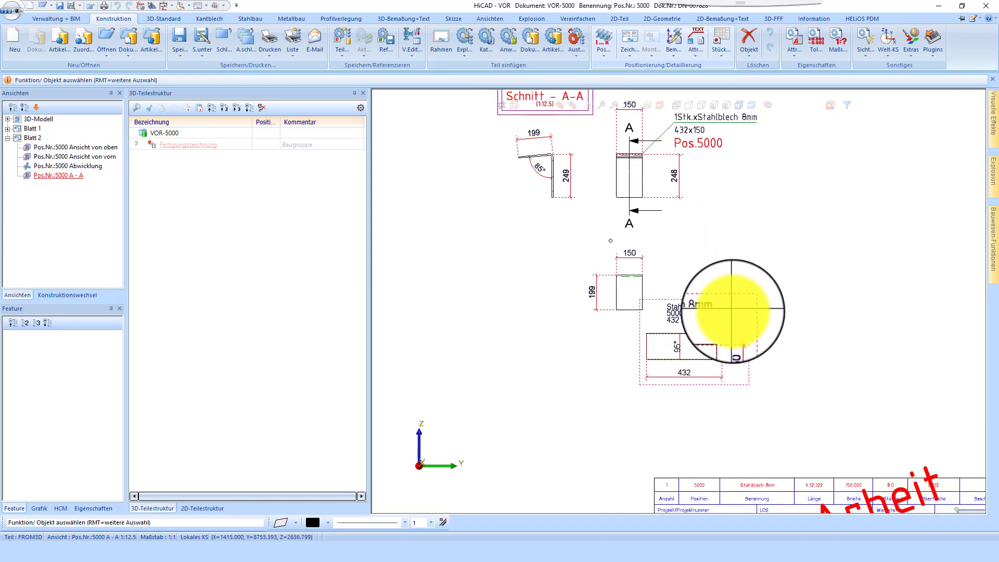
pyautogui.scroll(-2, 728, 307)
pyautogui.click(629, 49)
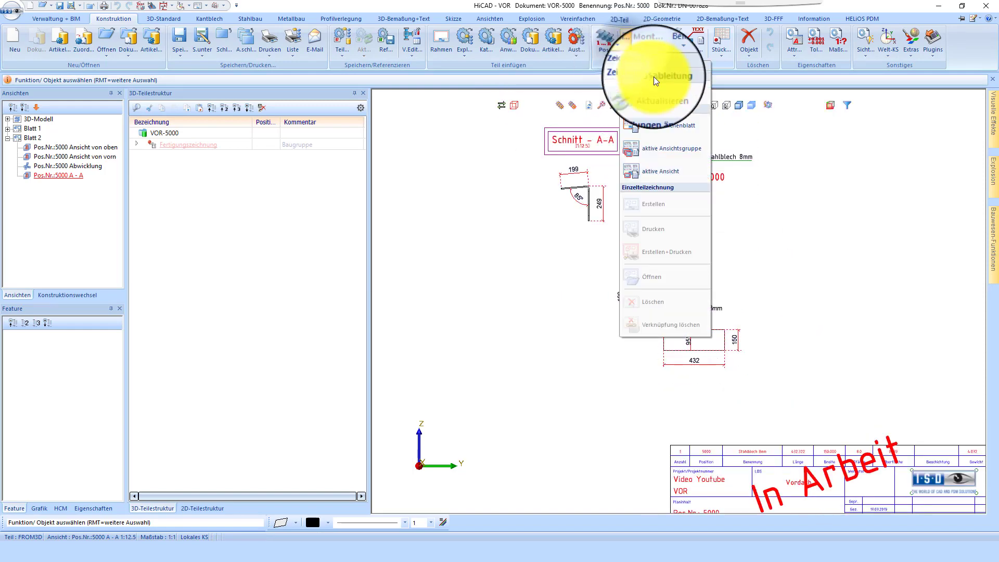
pyautogui.click(667, 151)
pyautogui.click(462, 357)
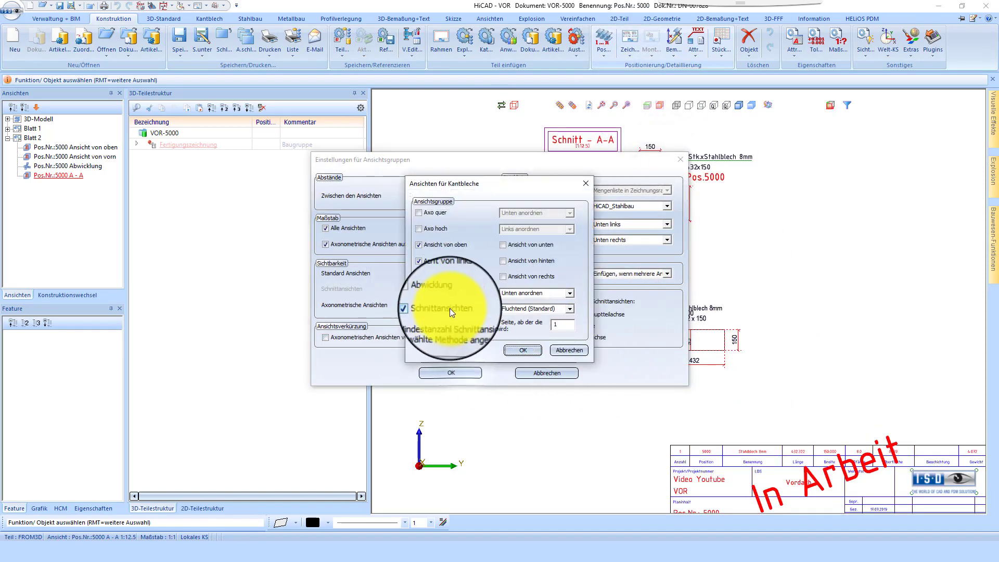
pyautogui.click(434, 294)
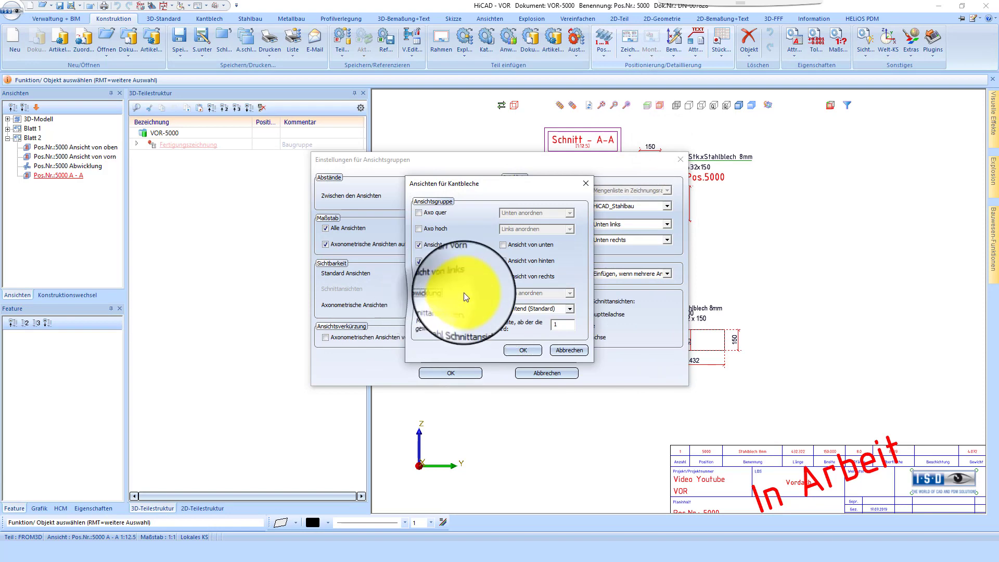
pyautogui.click(522, 347)
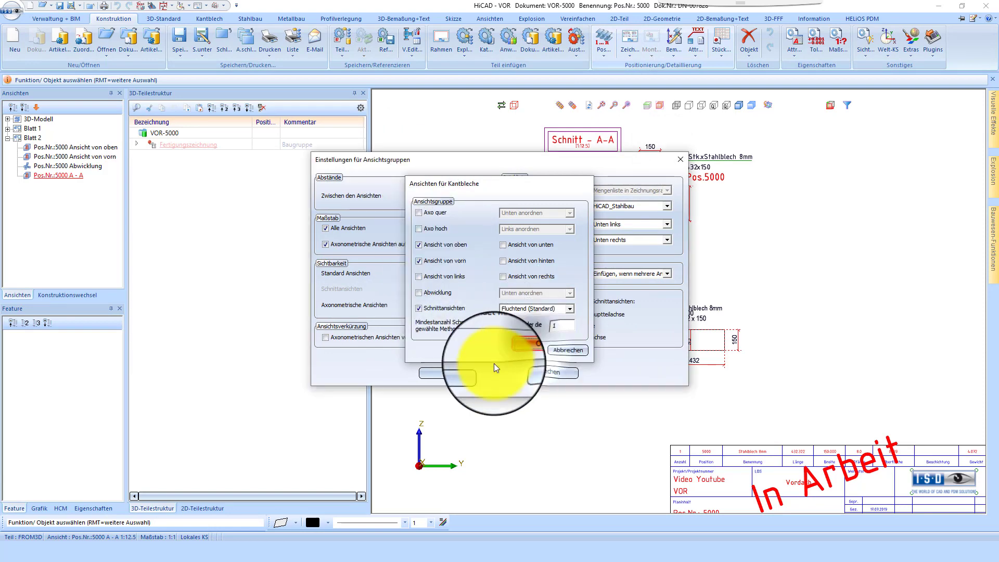
pyautogui.click(460, 372)
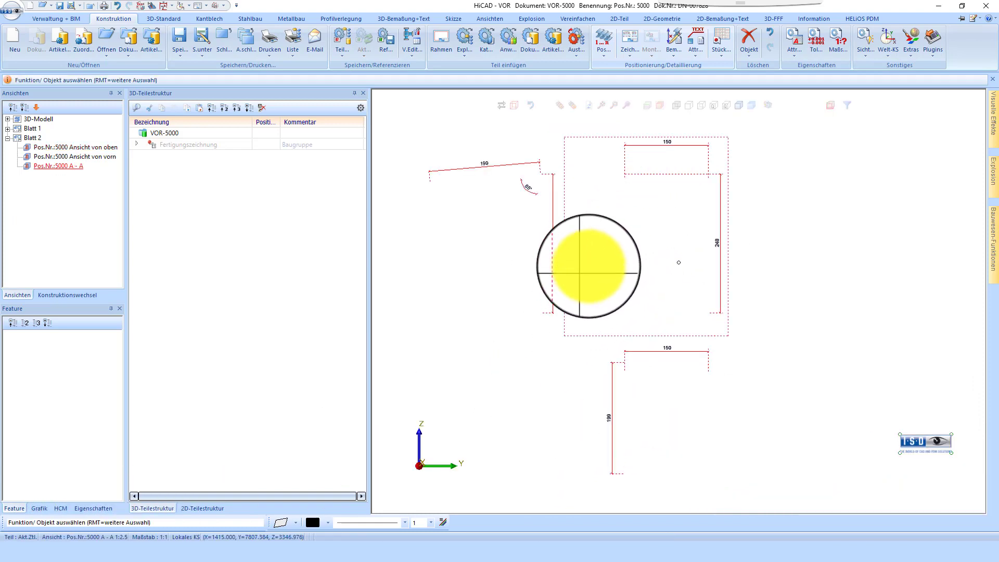
# Step: Check the rearranged views of drawing VOR-5000 and save the drawing
pyautogui.scroll(1, 611, 327)
pyautogui.scroll(-1, 756, 327)
pyautogui.scroll(1, 644, 229)
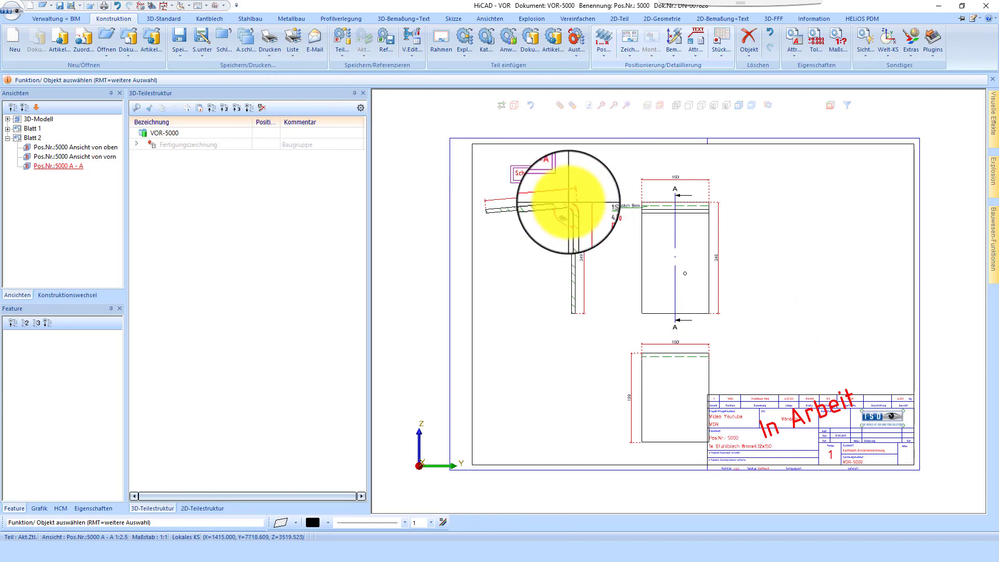
pyautogui.scroll(5, 571, 203)
pyautogui.scroll(-5, 543, 211)
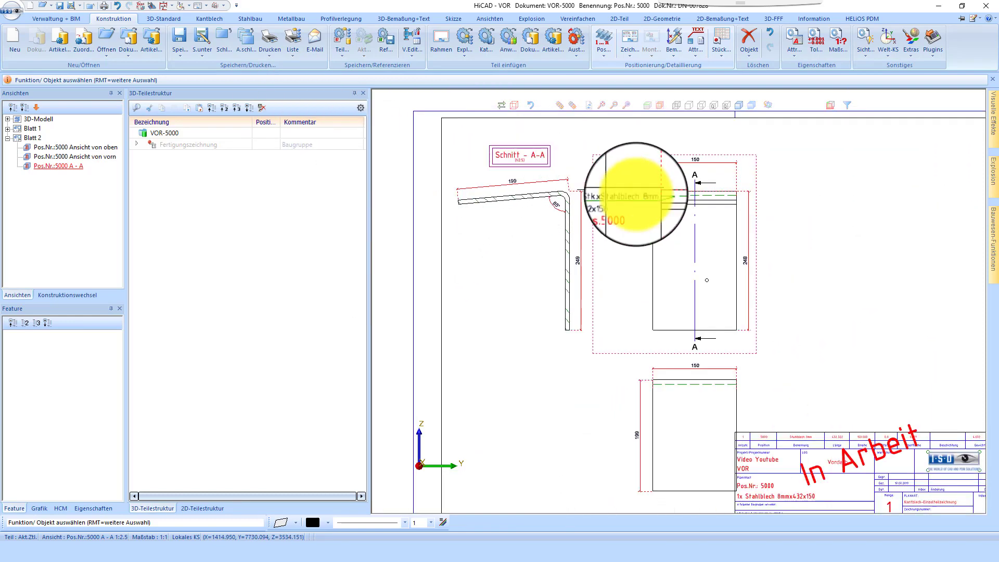
pyautogui.click(183, 36)
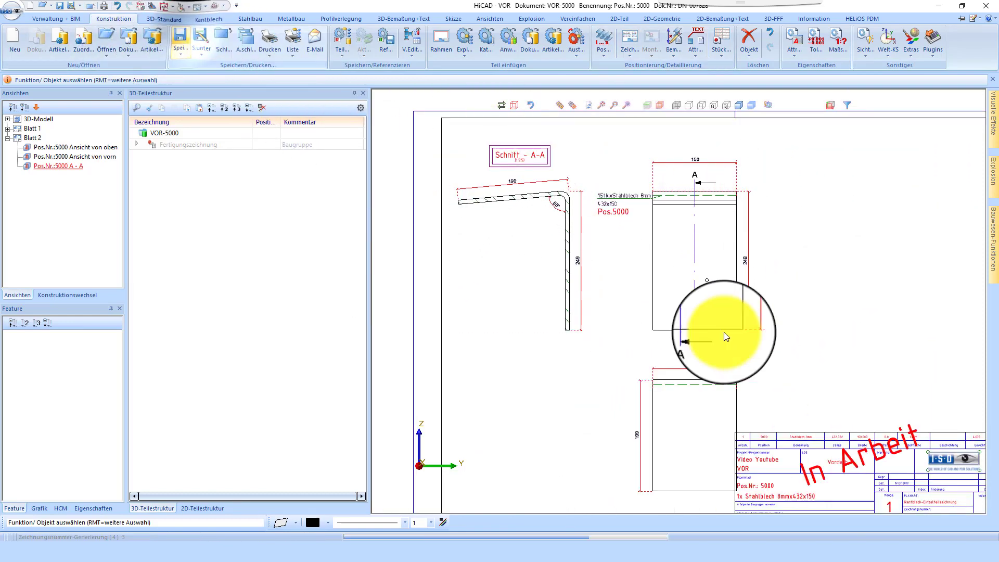
# Step: Switch to HELiOS Desktop, refresh the VOR project's document list and preview drawing VOR-5000
pyautogui.click(402, 553)
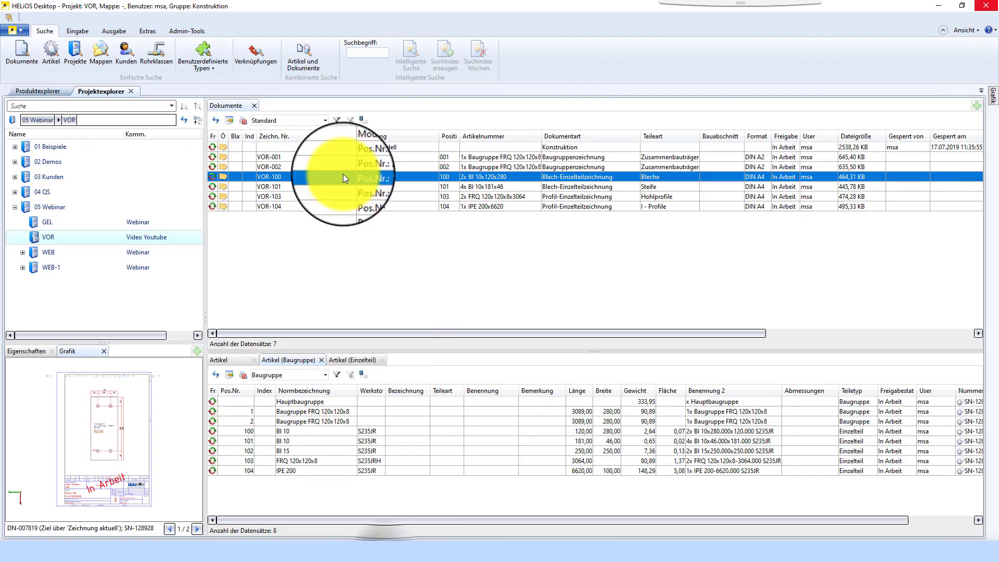
pyautogui.click(217, 120)
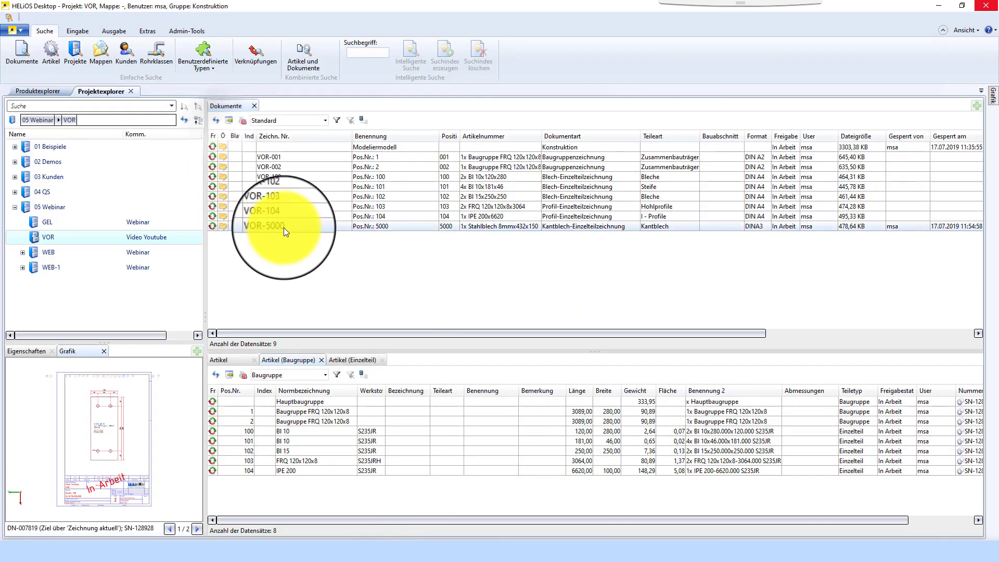
pyautogui.click(283, 227)
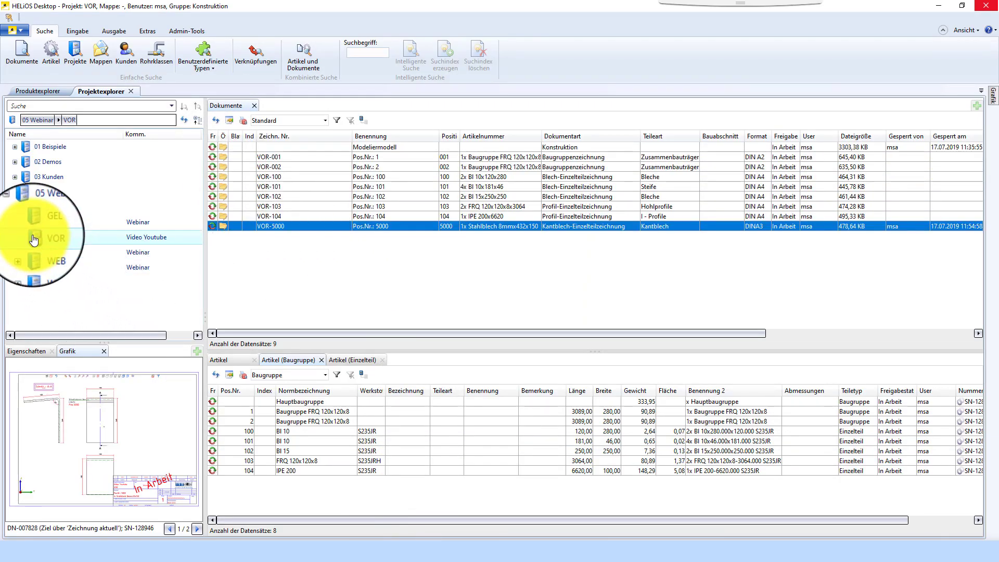
# Step: Refresh the project tree, open the VOR project's PDF-Daten subproject and preview the PDF of VOR-5000
pyautogui.click(185, 120)
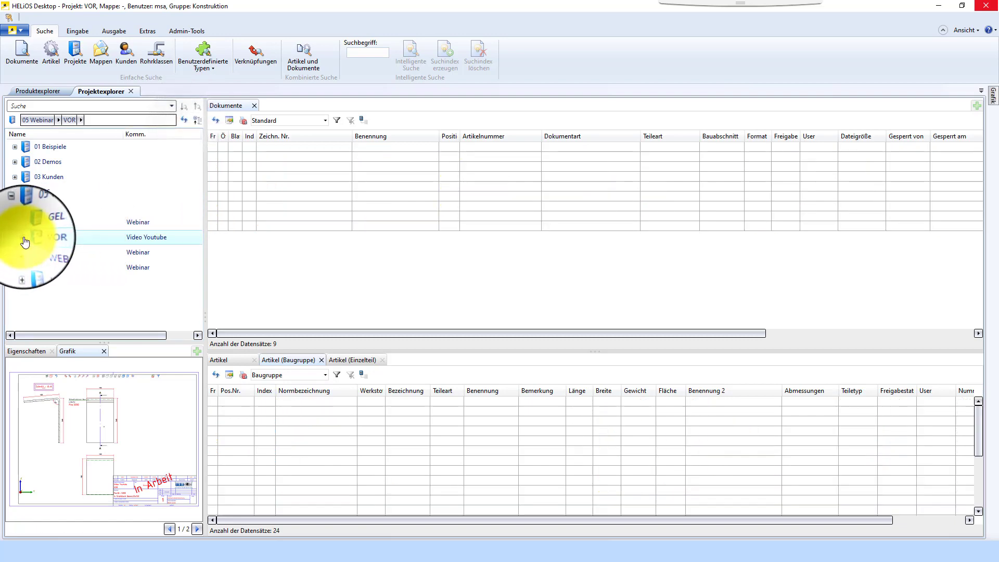
pyautogui.click(23, 237)
pyautogui.click(62, 267)
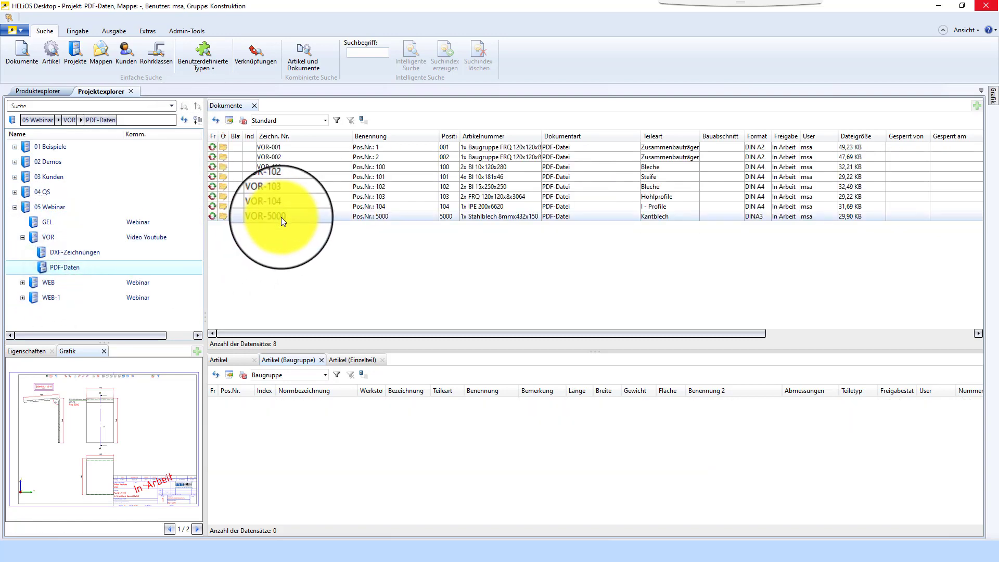
pyautogui.click(281, 217)
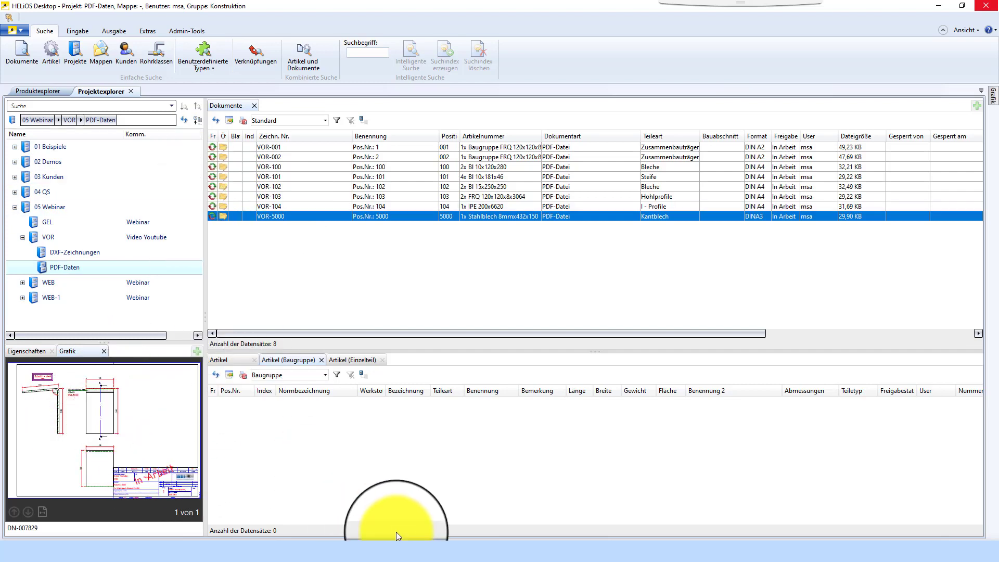
# Step: Switch back to HiCAD and return from the drawing to the canopy model DN-007806
pyautogui.click(530, 554)
pyautogui.scroll(-3, 511, 212)
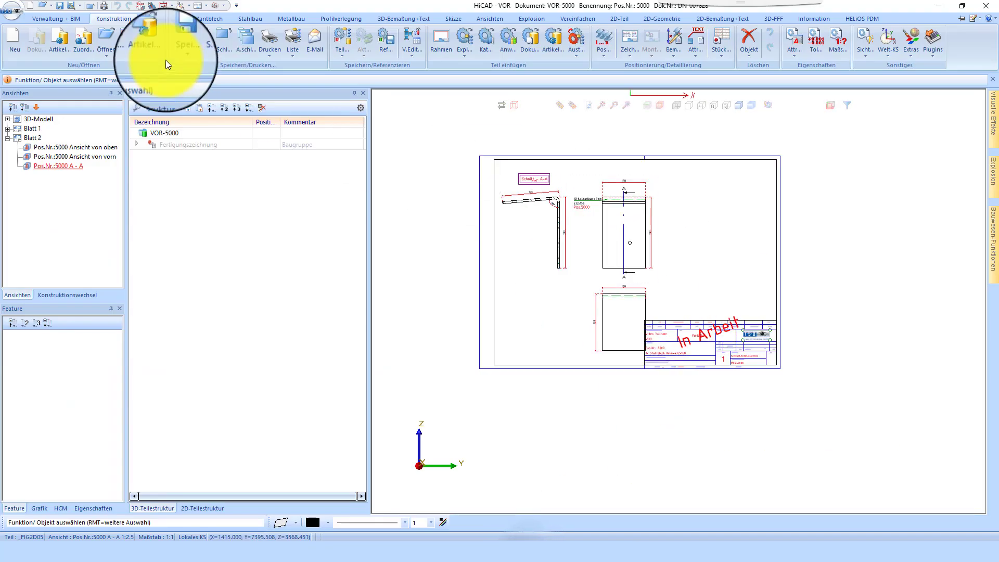
pyautogui.click(89, 7)
pyautogui.click(68, 295)
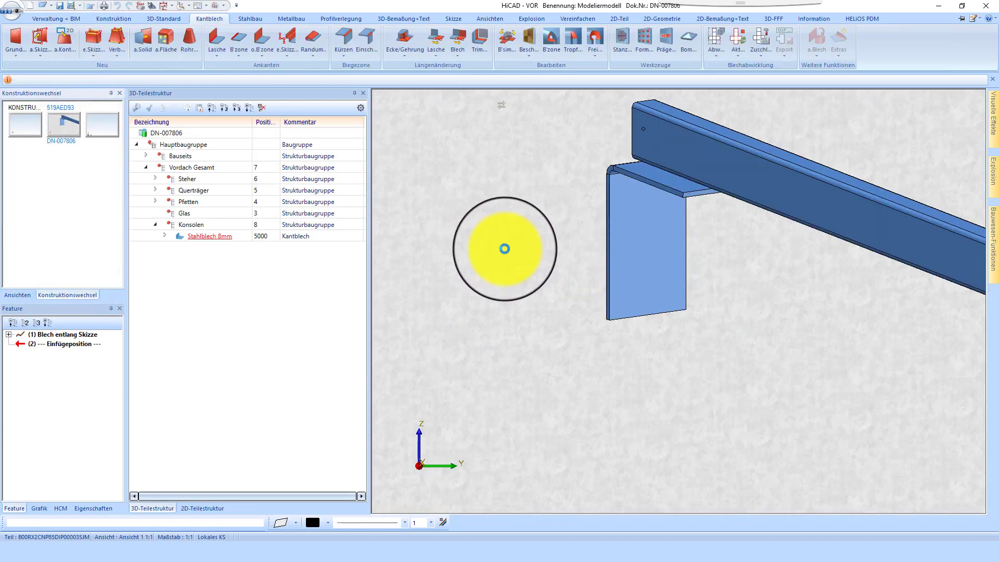
# Step: Define a centred through slot (Langloch) on the bracket's vertical flange with diameter 12, hole width 30-12 and X-axis direction
pyautogui.scroll(5, 520, 278)
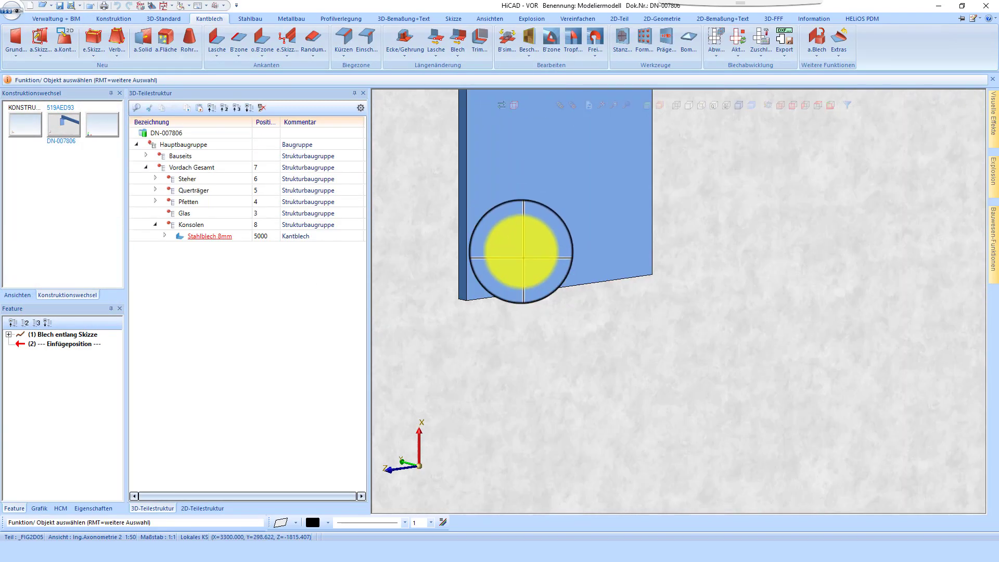
pyautogui.rightClick(511, 283)
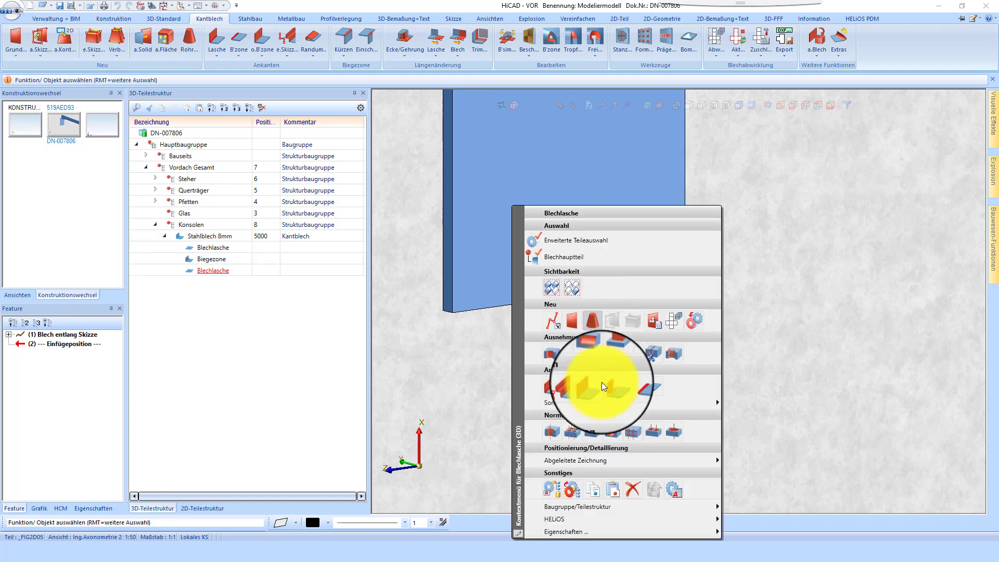
pyautogui.click(577, 431)
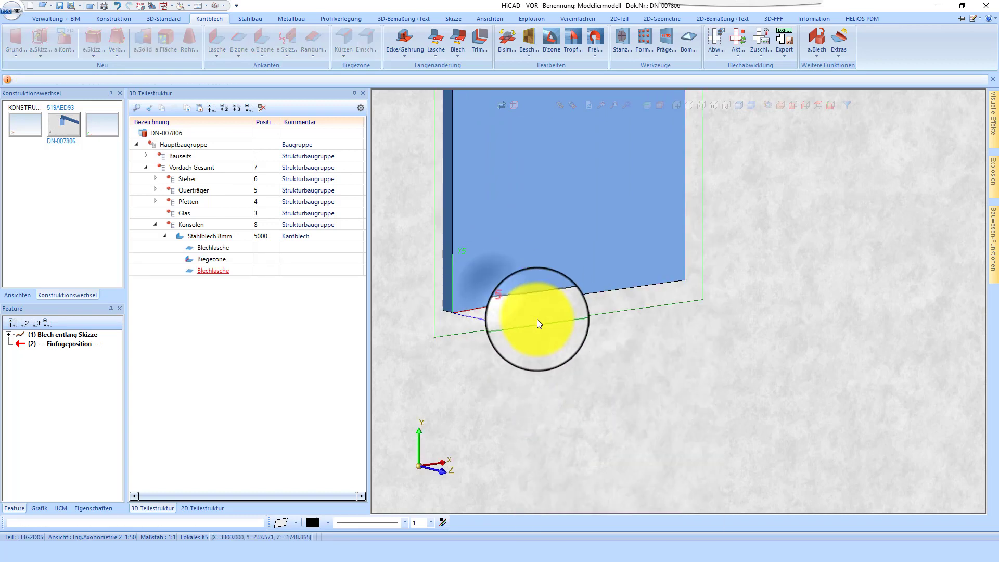
pyautogui.click(527, 254)
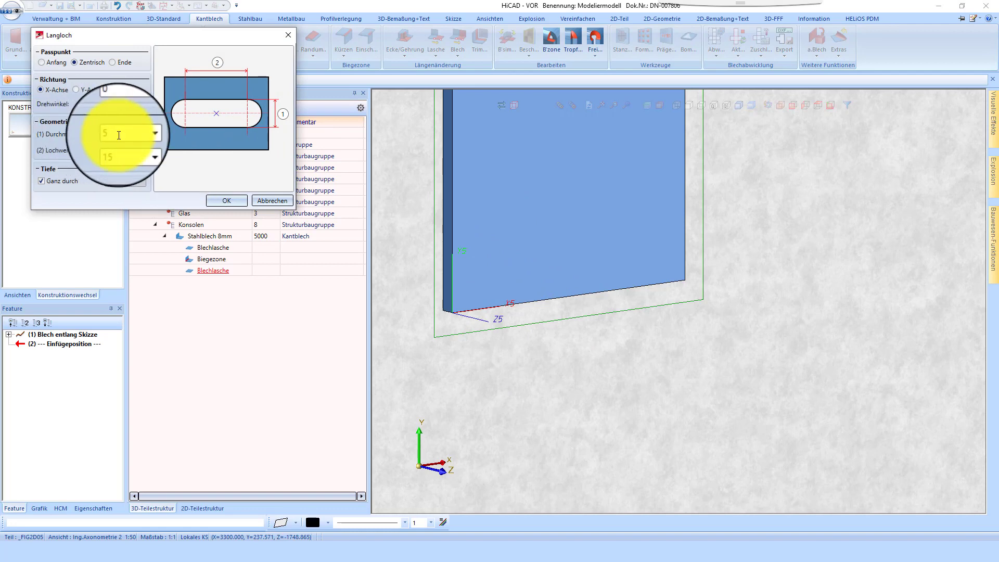
pyautogui.write('12')
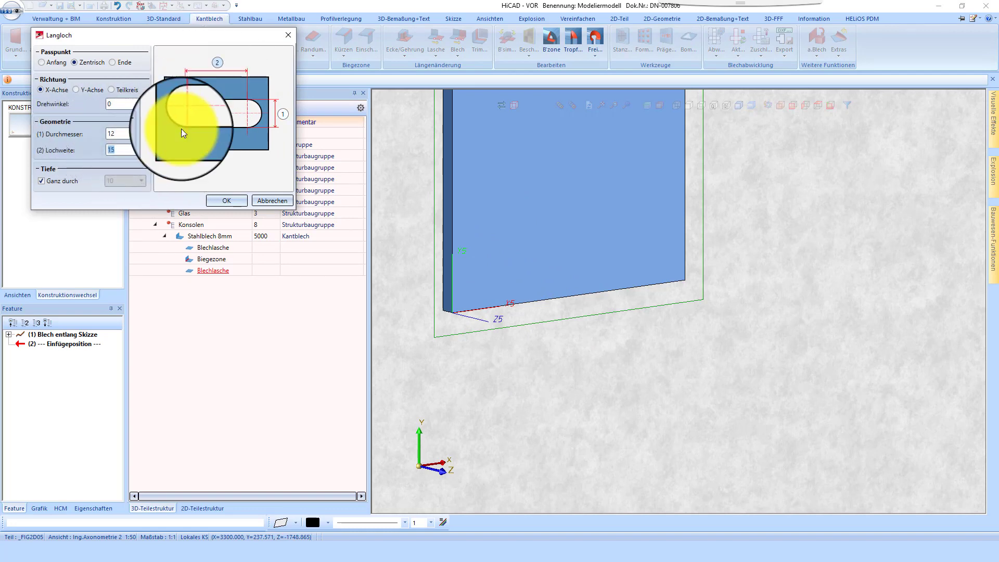
pyautogui.write('30-12')
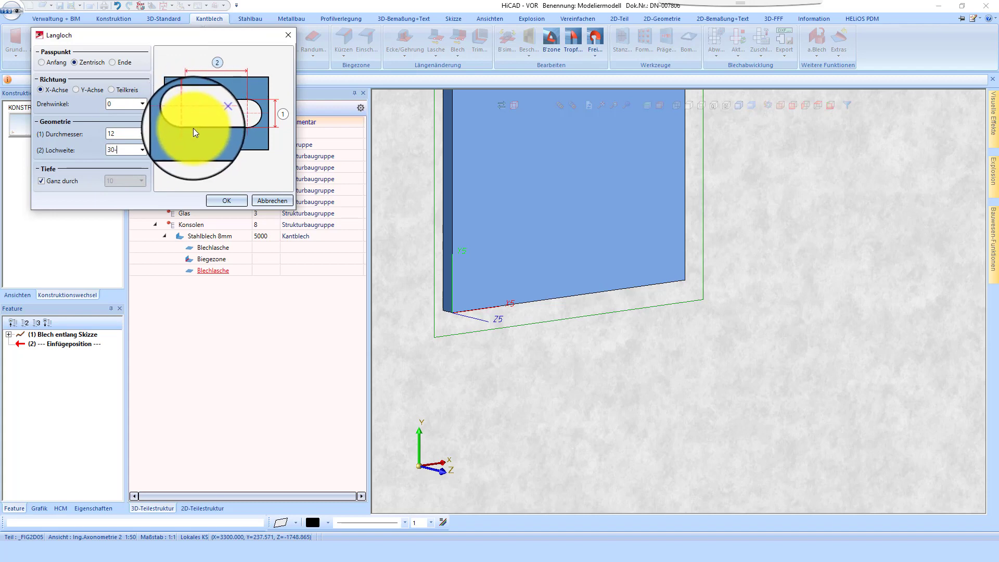
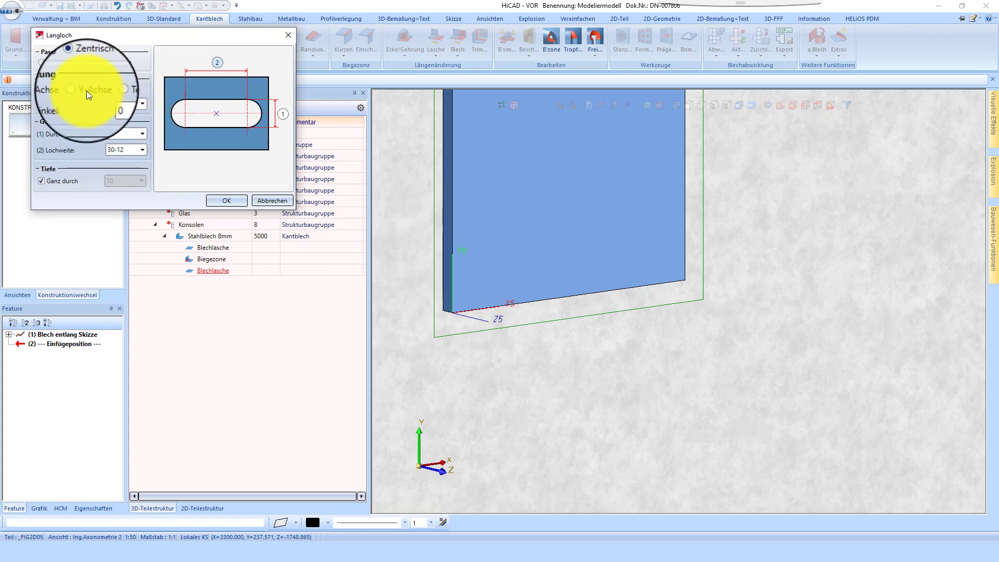
pyautogui.click(235, 203)
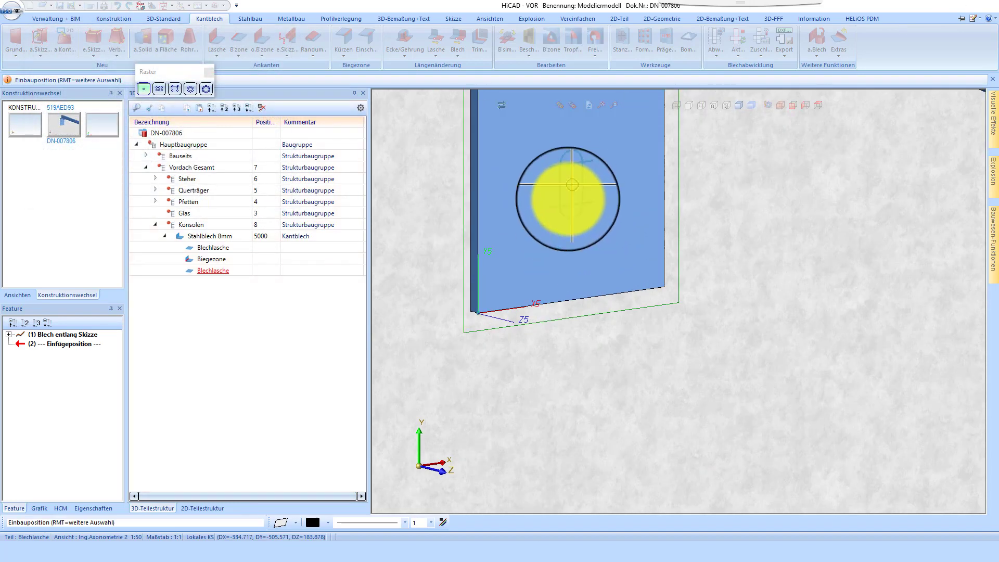
# Step: Rotate the slot's placement axes by 90° twice, keeping the slot upright on the bracket's vertical flange
pyautogui.rightClick(567, 223)
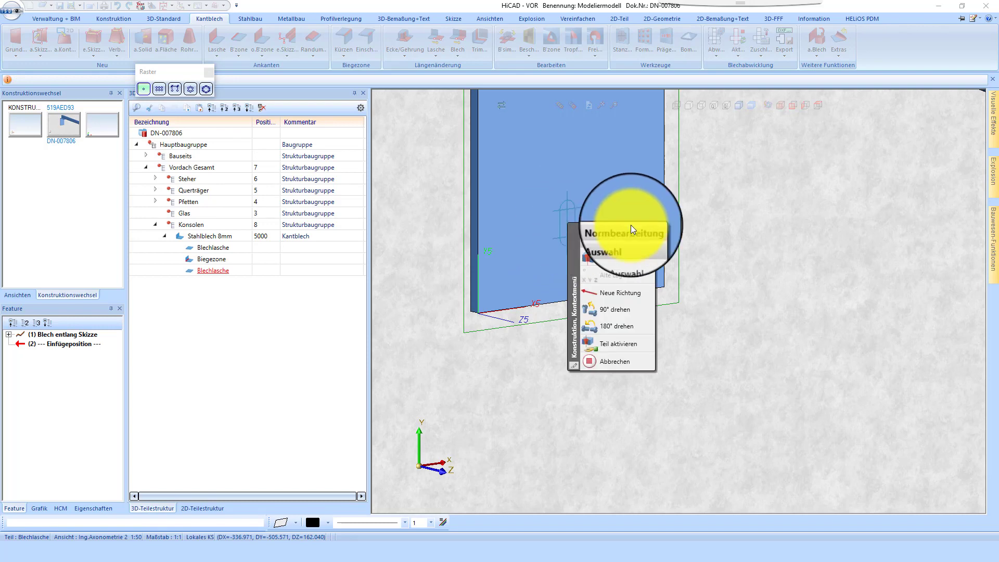
pyautogui.click(610, 312)
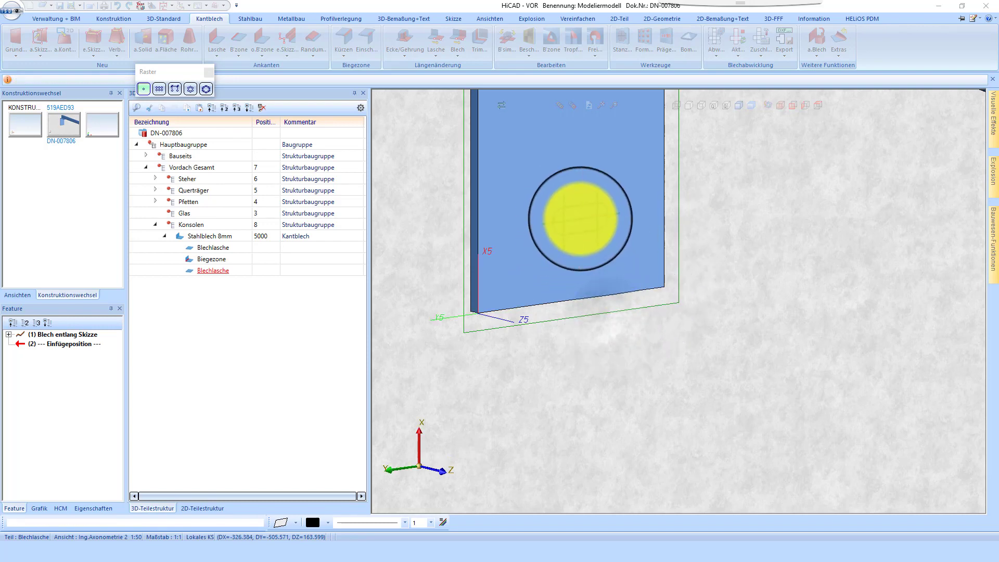
pyautogui.rightClick(578, 222)
pyautogui.click(635, 312)
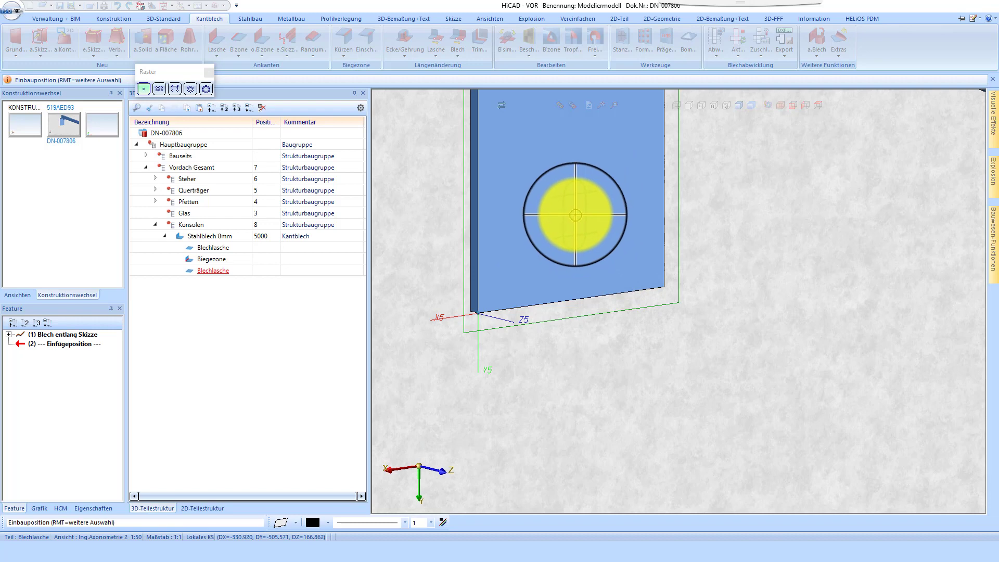
# Step: Place the slot 50 mm above the midpoint of the vertical flange's lower edge and set down its 50 mm position dimension
pyautogui.click(575, 215)
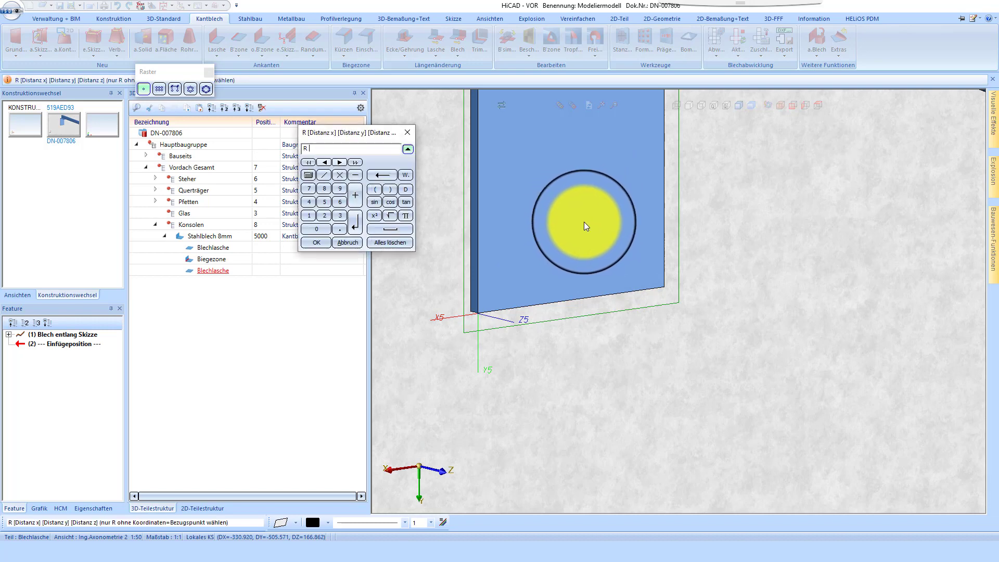
pyautogui.click(572, 301)
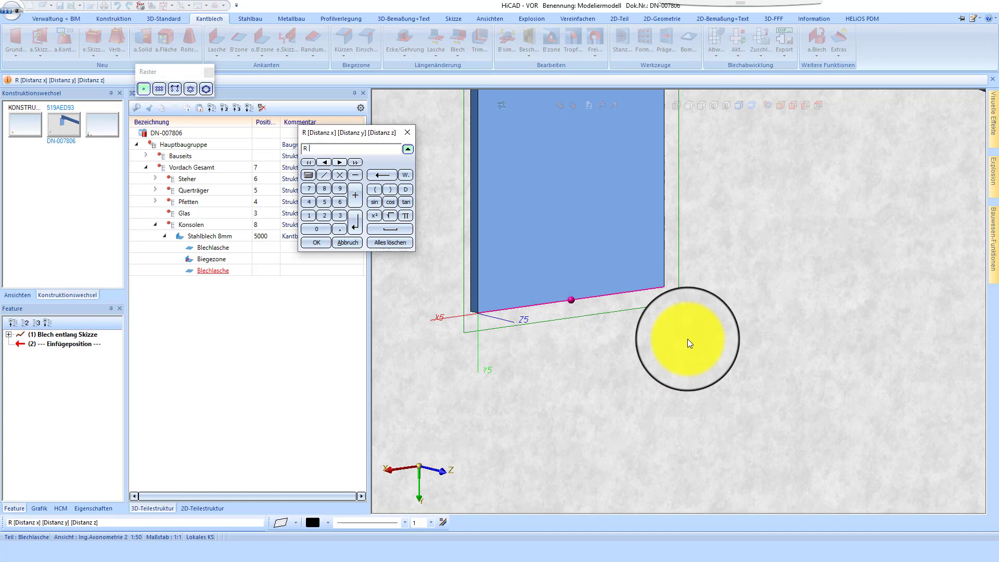
pyautogui.press('Return')
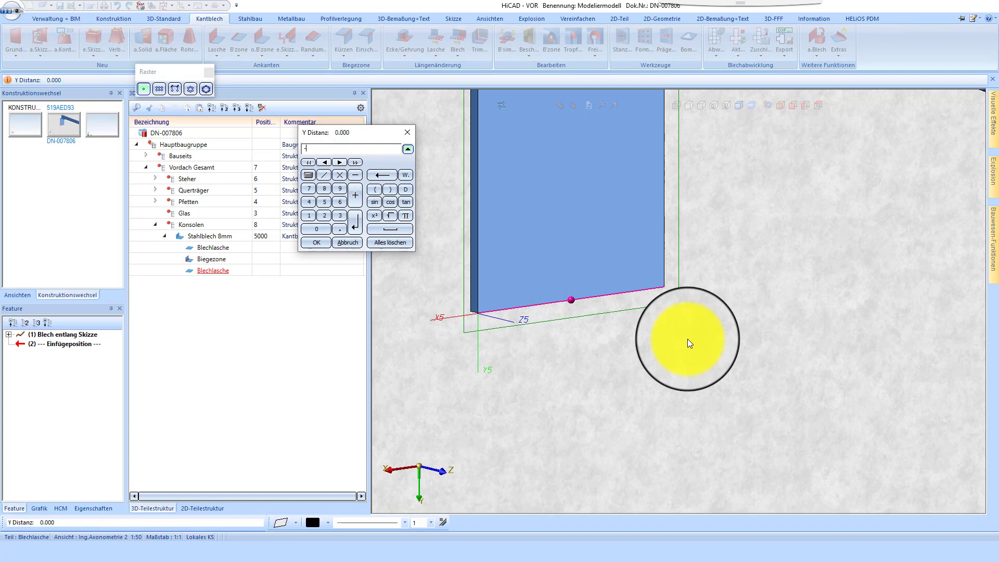
pyautogui.write('-50')
pyautogui.press('Return')
pyautogui.press('Return')
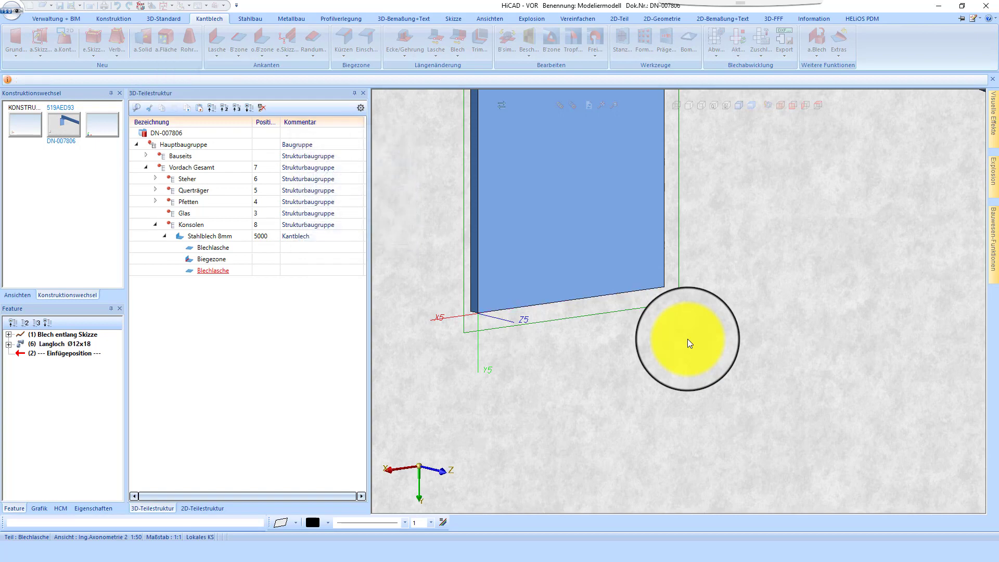
pyautogui.scroll(3, 632, 230)
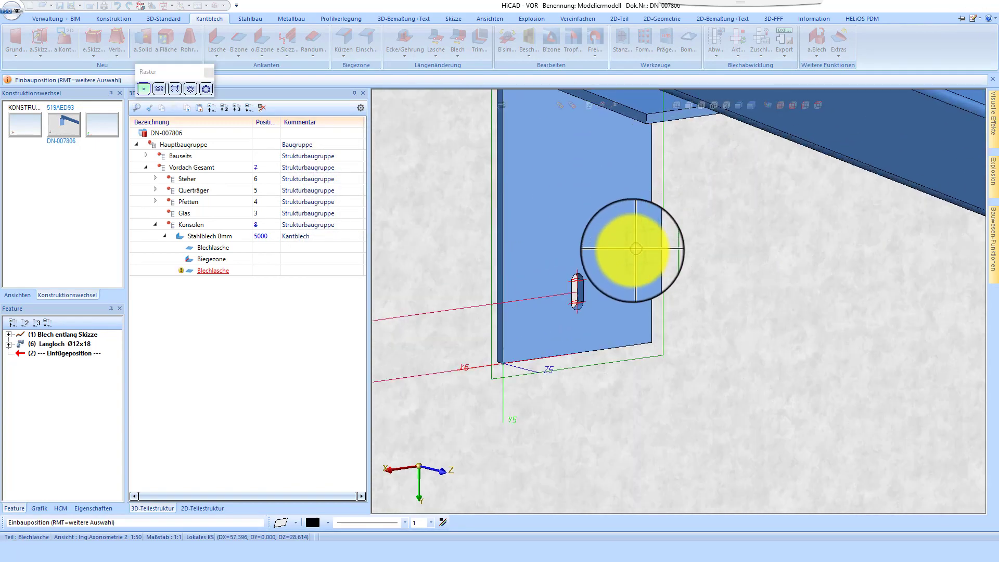
pyautogui.scroll(-3, 714, 277)
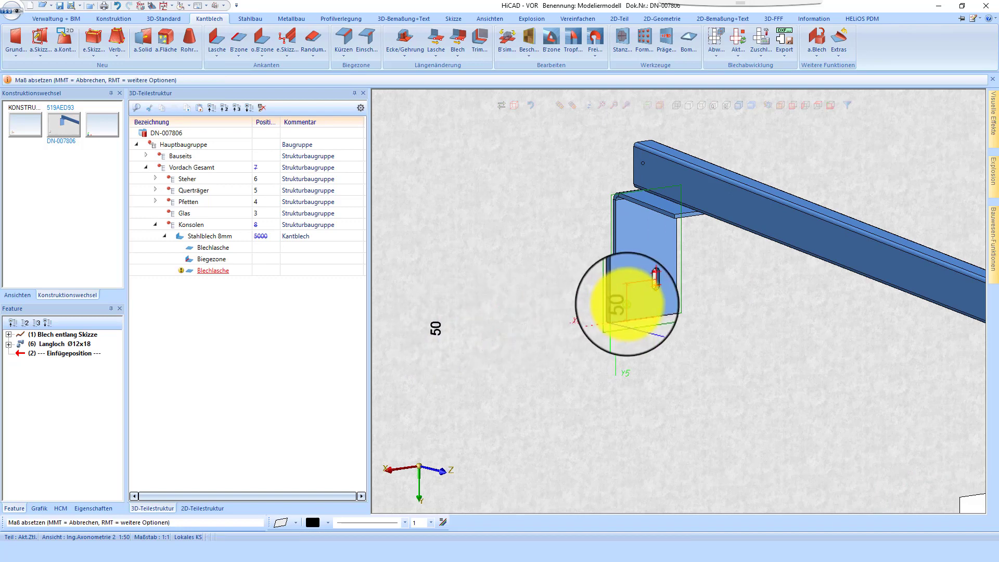
pyautogui.scroll(3, 637, 275)
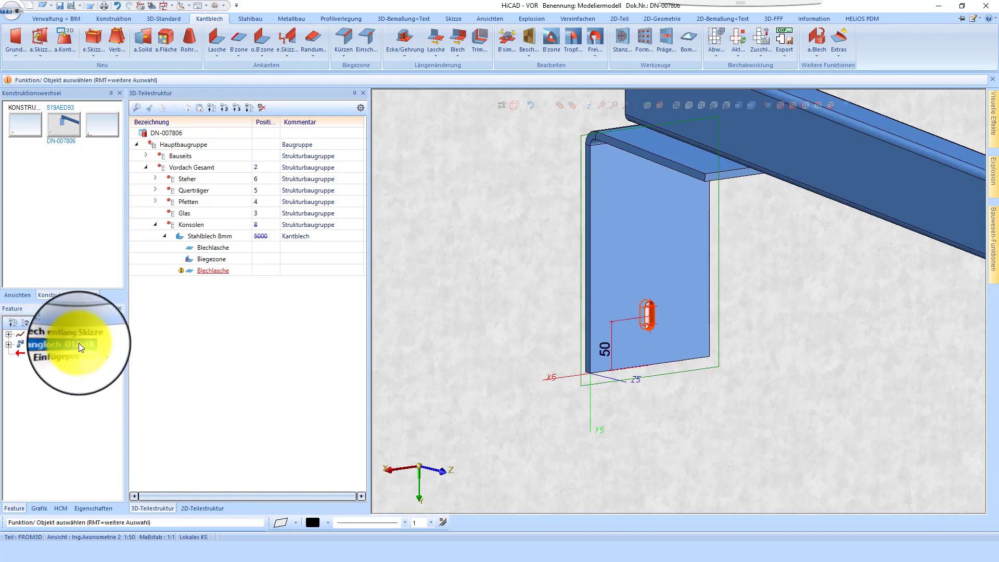
# Step: Repeat the Langloch feature once in a linear pattern up the bracket's vertical flange, with an individual spacing (Einzelabstand) of 80 mm
pyautogui.rightClick(91, 341)
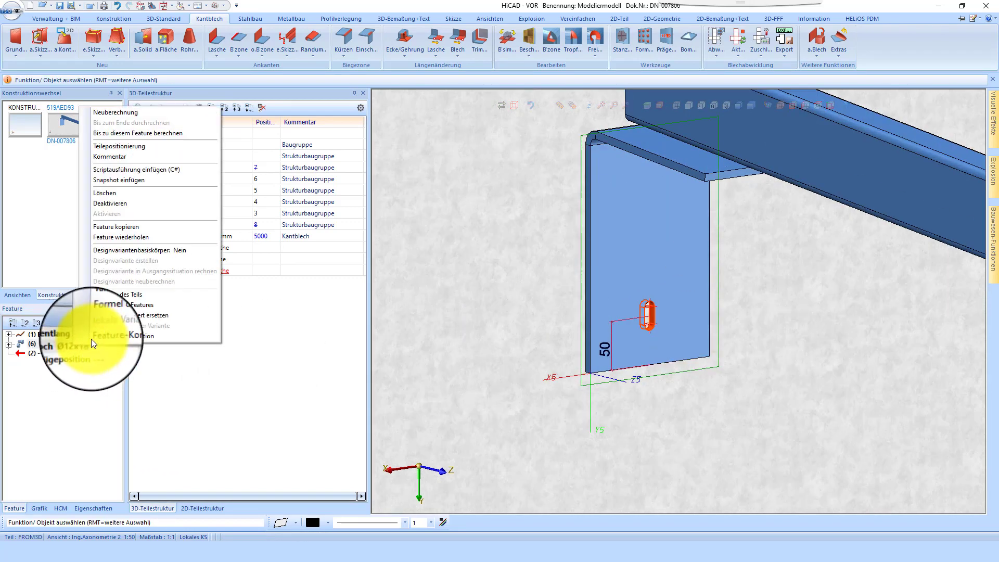
pyautogui.click(136, 238)
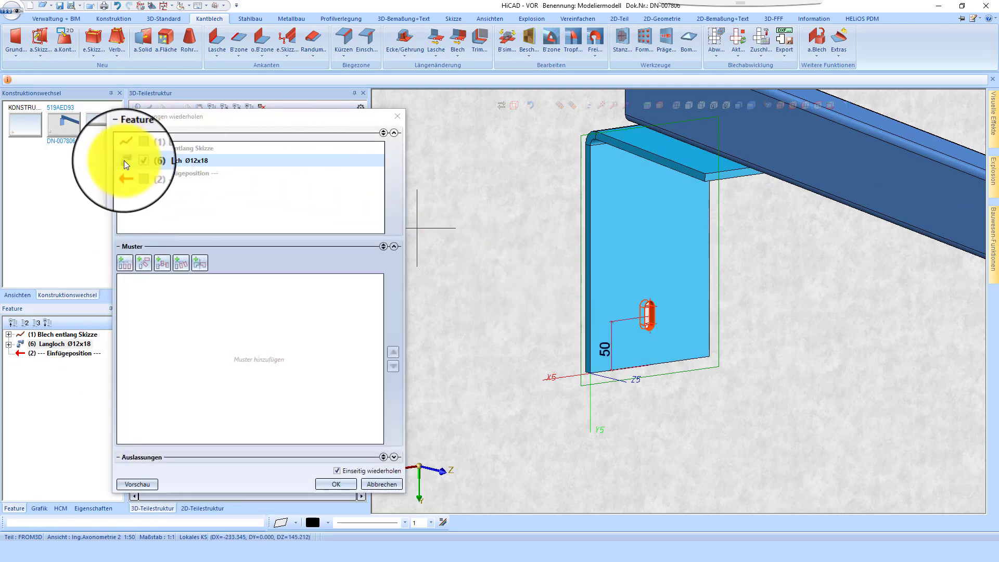
pyautogui.click(126, 263)
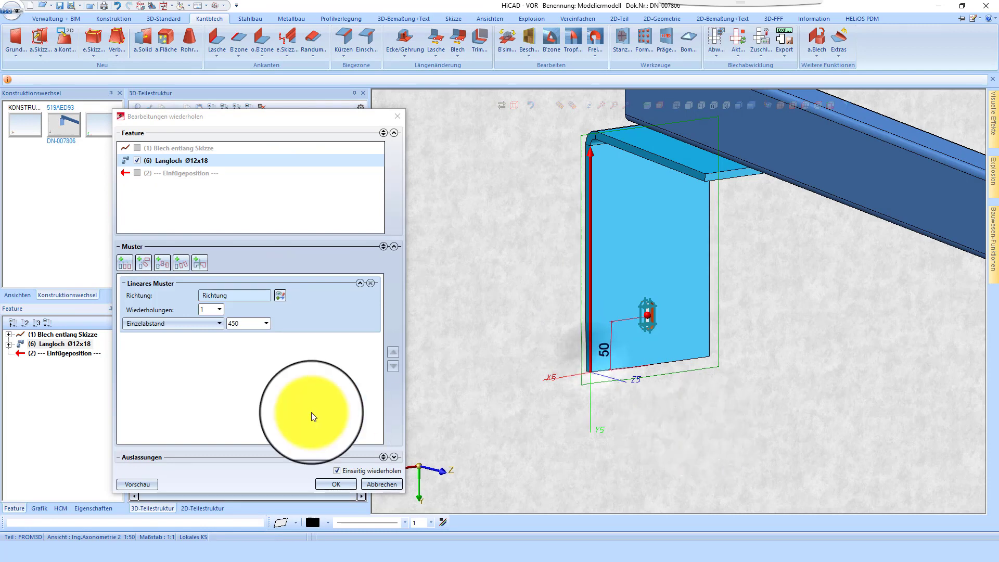
pyautogui.doubleClick(243, 324)
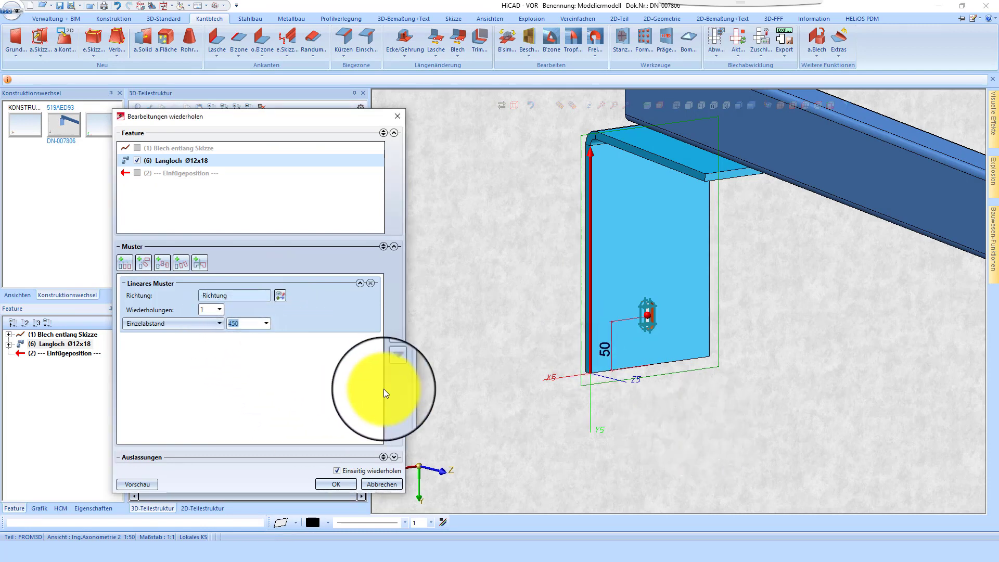
pyautogui.write('50')
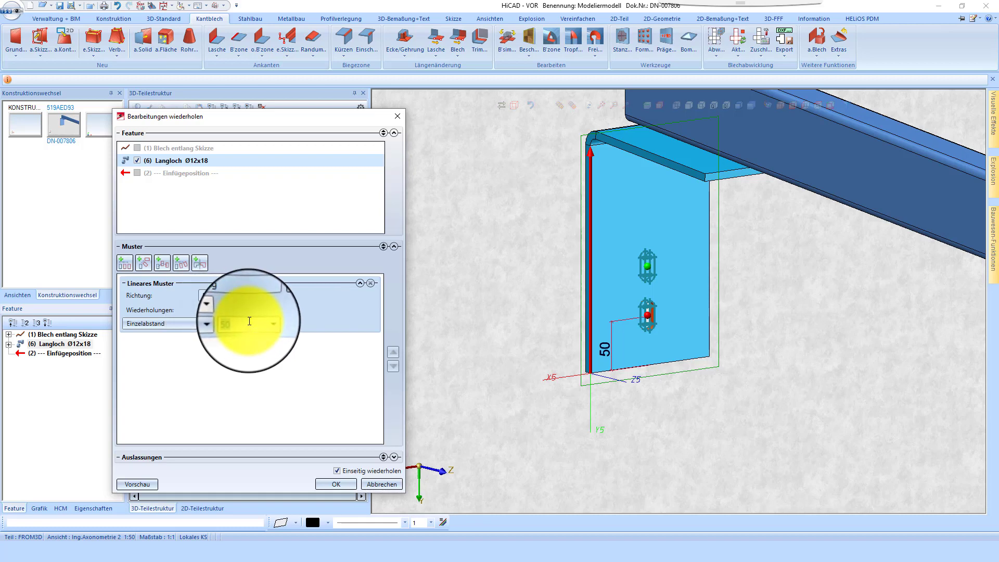
pyautogui.write('80')
pyautogui.click(348, 482)
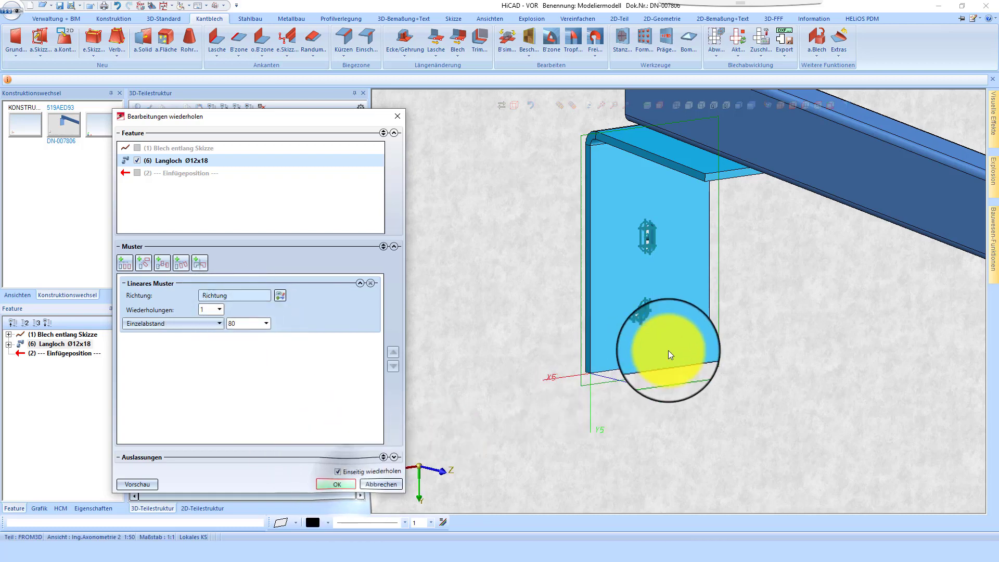
# Step: Define a through hole (Durchgangsbohrung) on the underside of the bracket's horizontal flange
pyautogui.scroll(-2, 589, 200)
pyautogui.scroll(3, 658, 164)
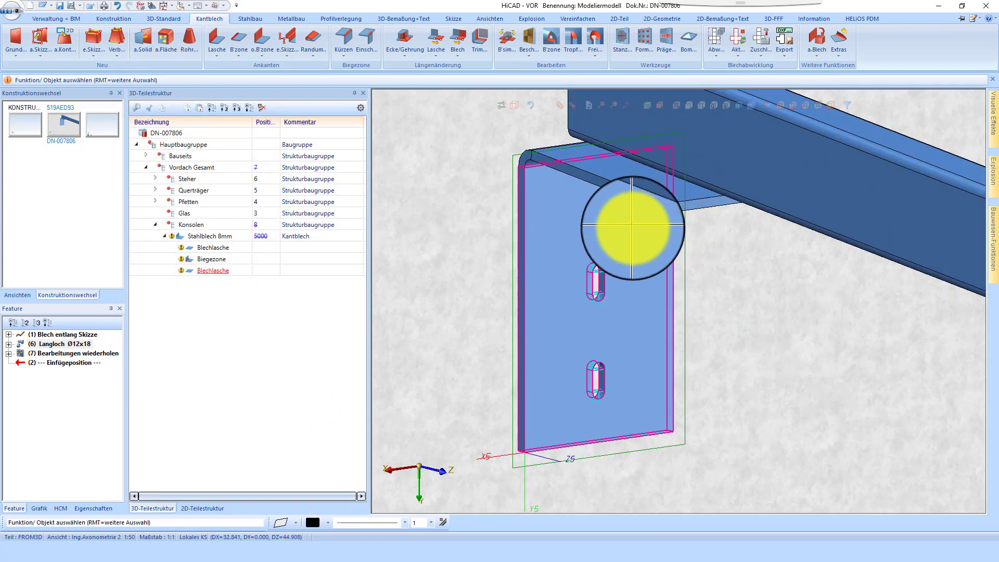
pyautogui.moveTo(631, 228); pyautogui.dragTo(669, 190, button='middle')
pyautogui.scroll(3, 671, 218)
pyautogui.rightClick(677, 245)
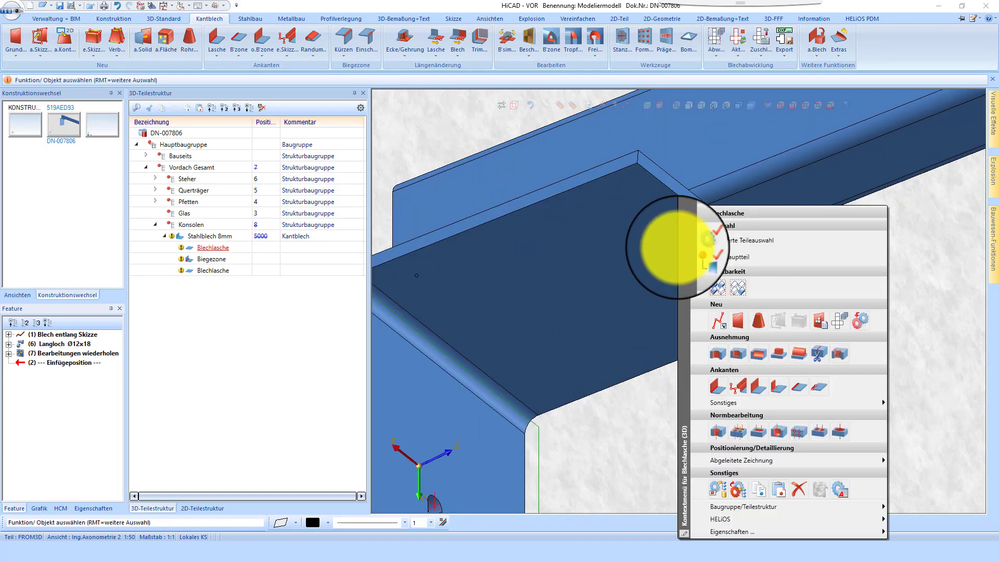
pyautogui.click(734, 430)
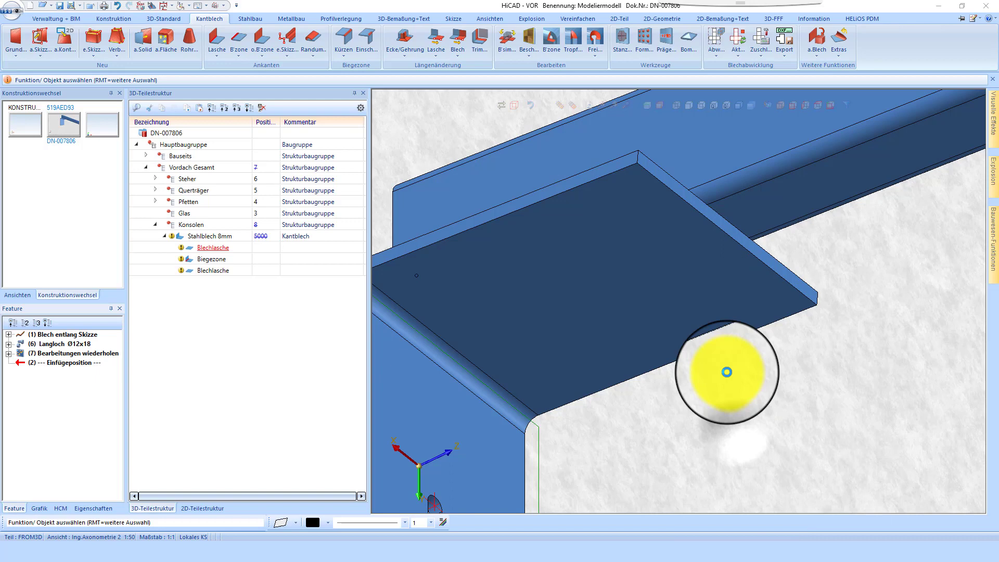
pyautogui.click(638, 204)
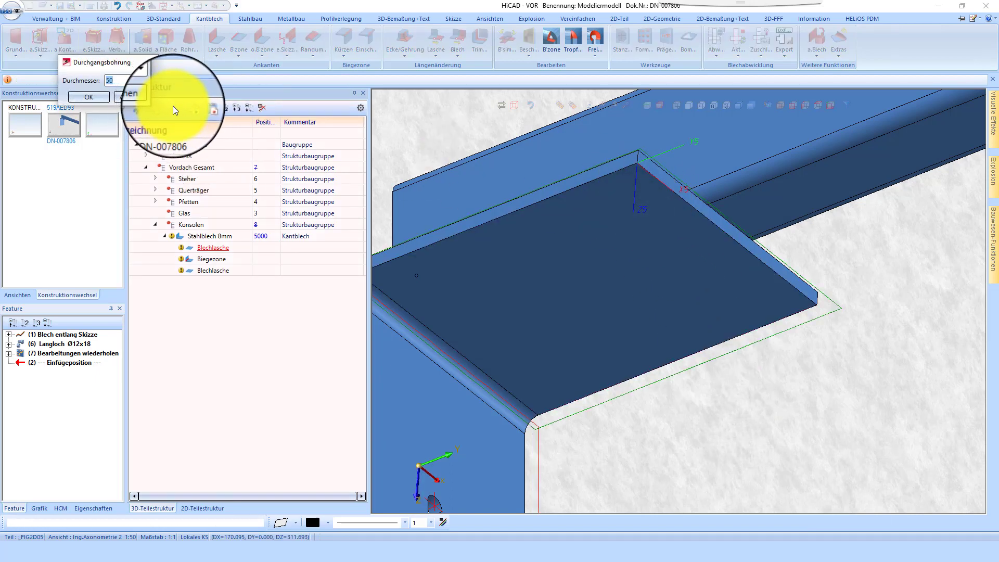
pyautogui.click(88, 97)
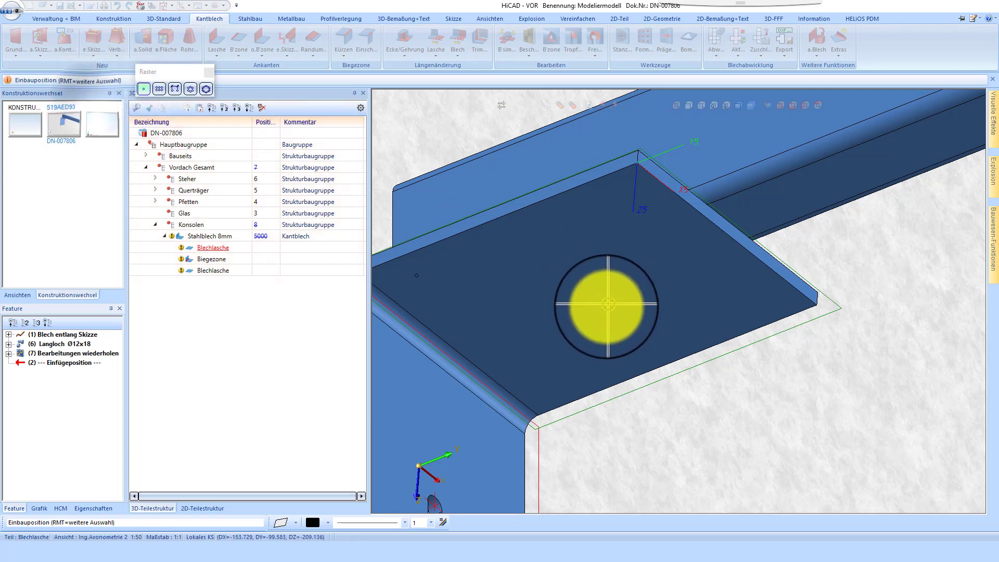
# Step: Position the through hole by relative offset from the midpoint of the horizontal flange's free edge opposite the bend
pyautogui.press('m')
pyautogui.press('Return')
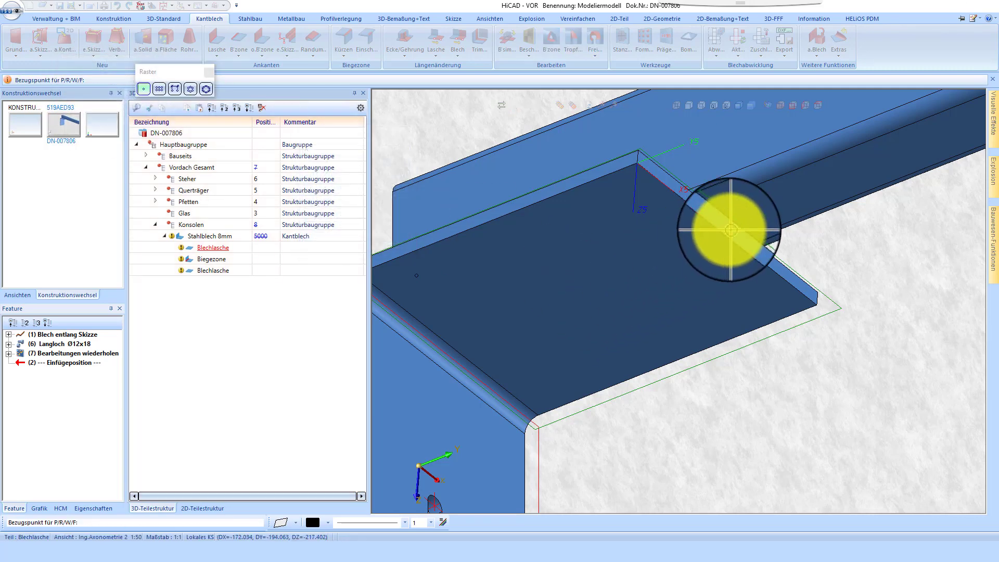
pyautogui.click(727, 234)
pyautogui.press('r')
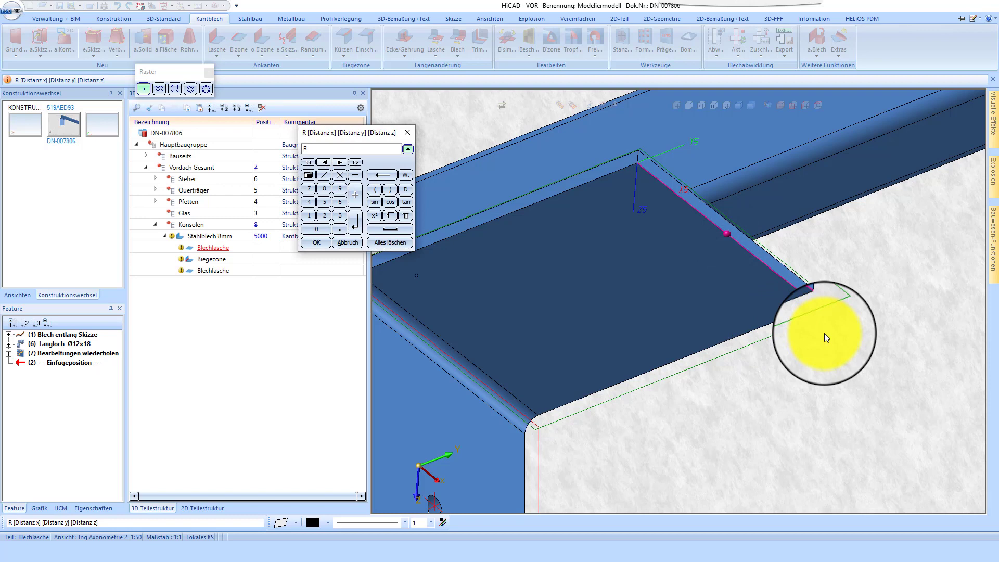
pyautogui.press('Return')
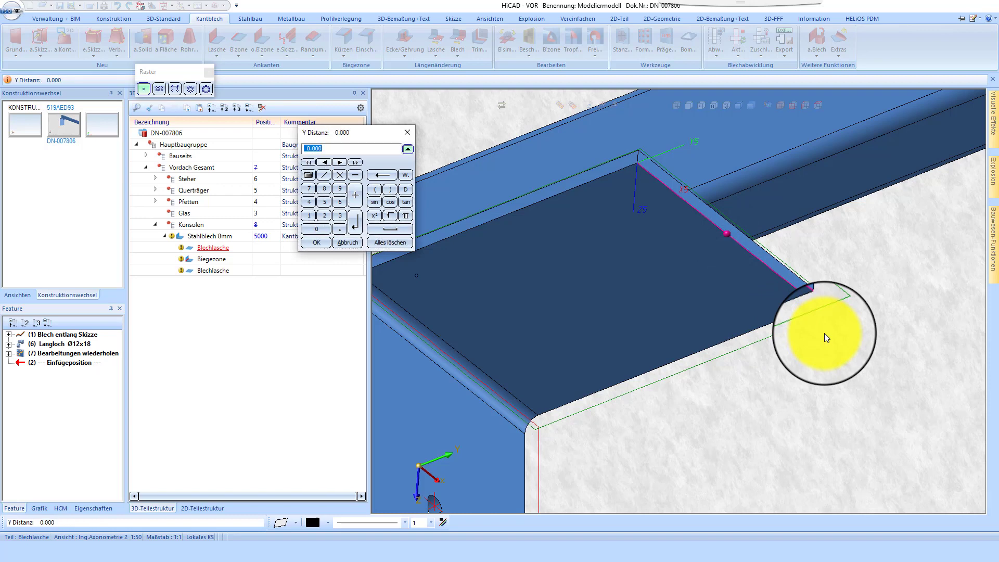
# Step: Place the Ø12 hole in the console's upper flange, offset -50 mm in Y from the edge midpoint
pyautogui.write('-5')
pyautogui.press('Return')
pyautogui.press('Return')
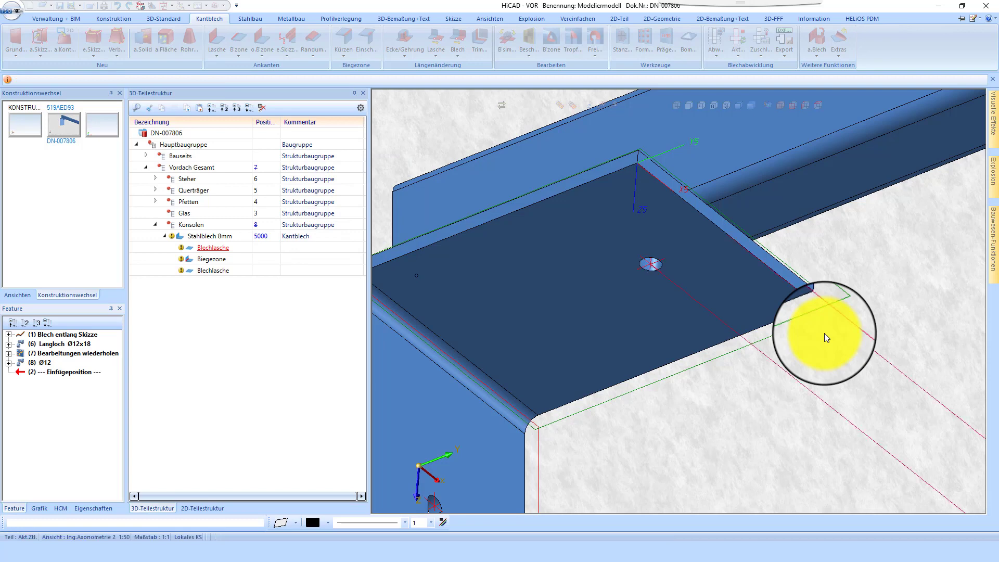
pyautogui.scroll(-5, 744, 291)
pyautogui.scroll(4, 725, 273)
pyautogui.press('Escape')
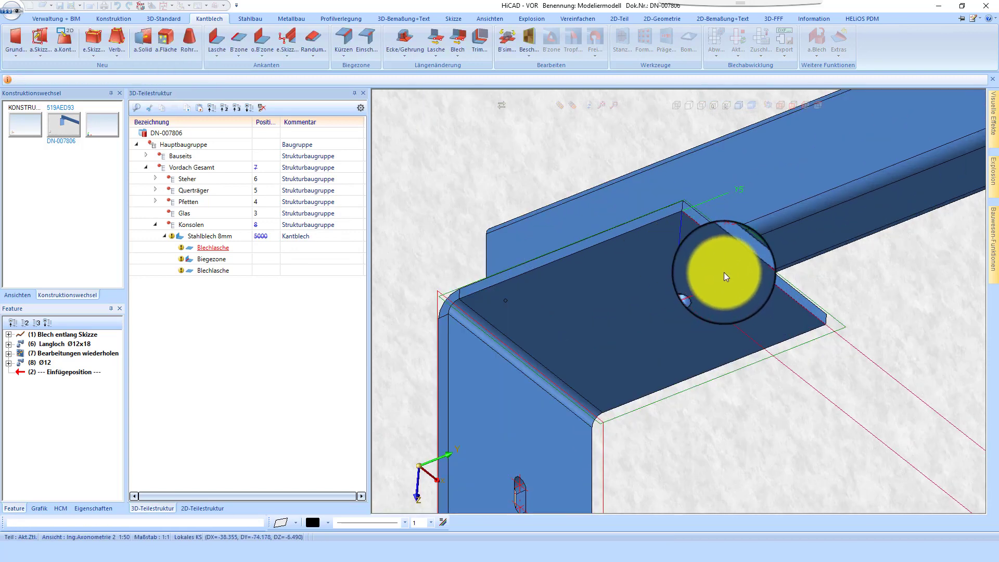
# Step: Remove the highlighted auxiliary outline where the purlin crosses the crossbeam
pyautogui.scroll(-4, 677, 244)
pyautogui.scroll(-3, 677, 243)
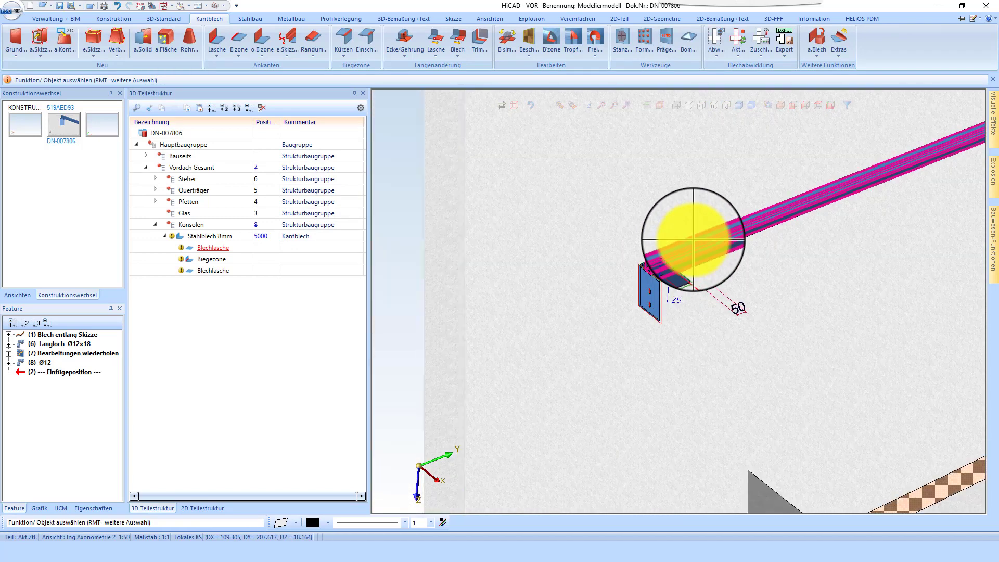
pyautogui.moveTo(686, 247); pyautogui.dragTo(673, 269)
pyautogui.moveTo(673, 269); pyautogui.dragTo(668, 286, button='middle')
pyautogui.scroll(-6, 669, 286)
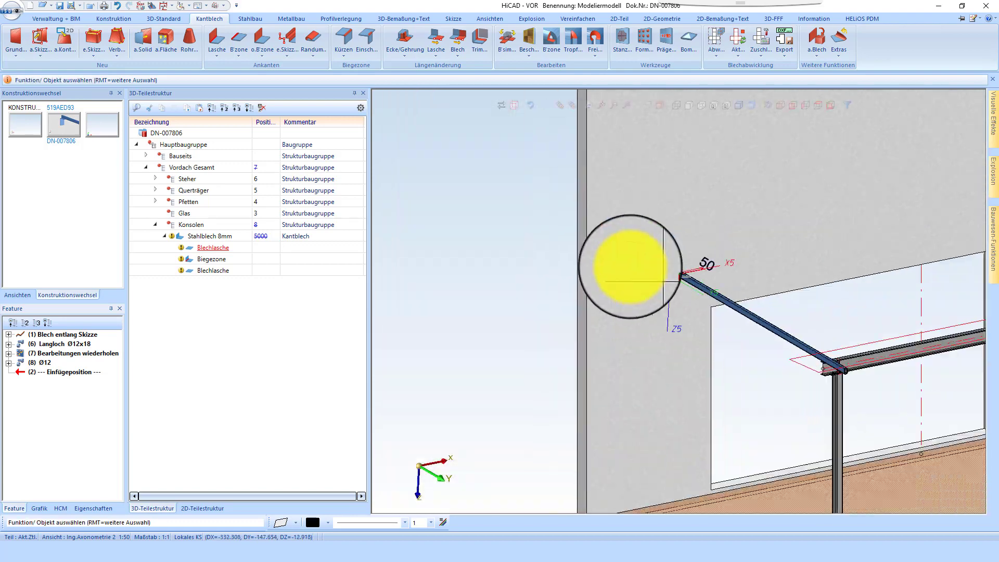
pyautogui.scroll(5, 713, 308)
pyautogui.scroll(-2, 807, 367)
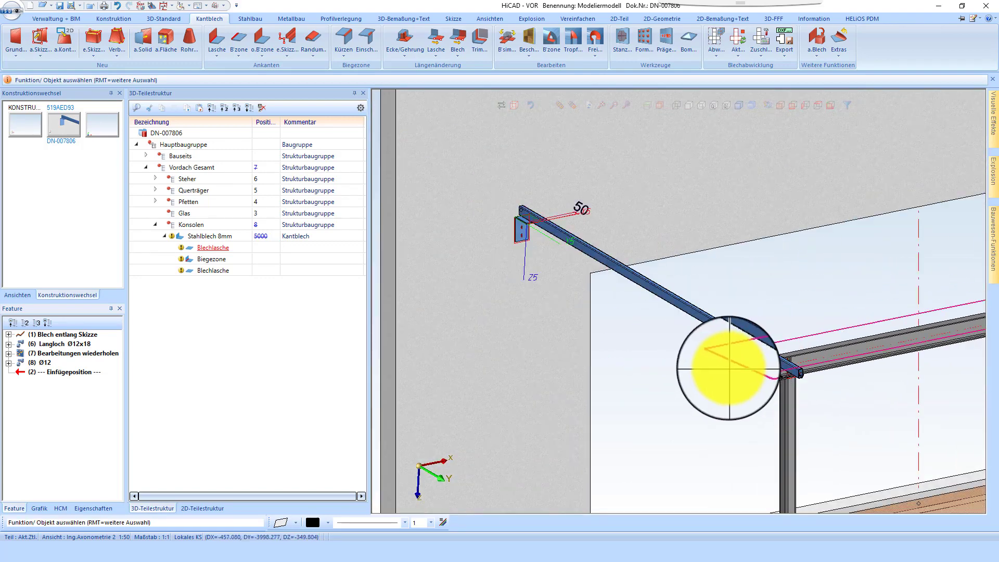
pyautogui.click(737, 367)
pyautogui.rightClick(738, 367)
pyautogui.click(822, 527)
# Step: Examine the purlin's bearing on the crossbeam and on the wall console
pyautogui.scroll(8, 783, 357)
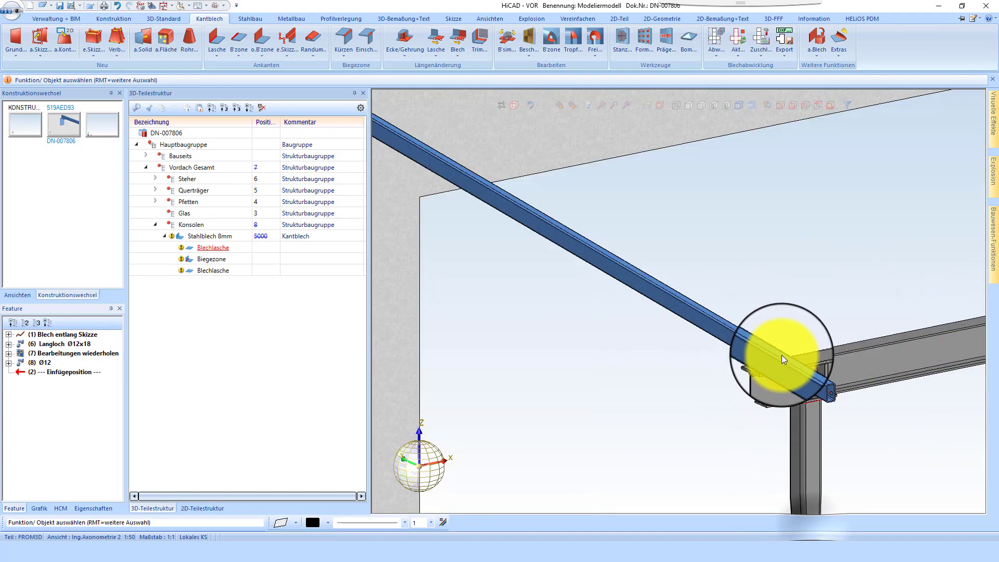
pyautogui.scroll(-5, 819, 382)
pyautogui.scroll(-5, 828, 383)
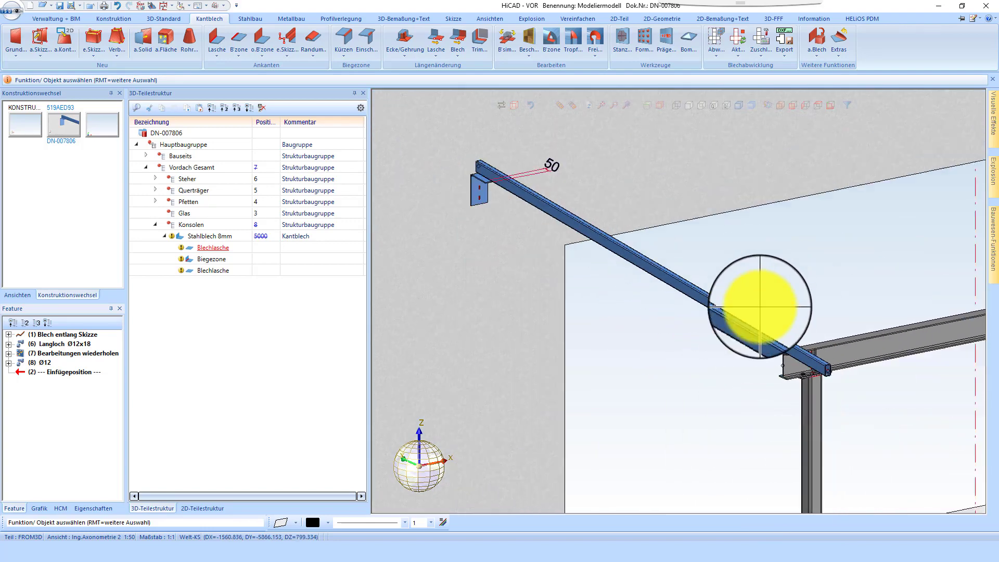
pyautogui.scroll(6, 557, 179)
pyautogui.scroll(-5, 692, 297)
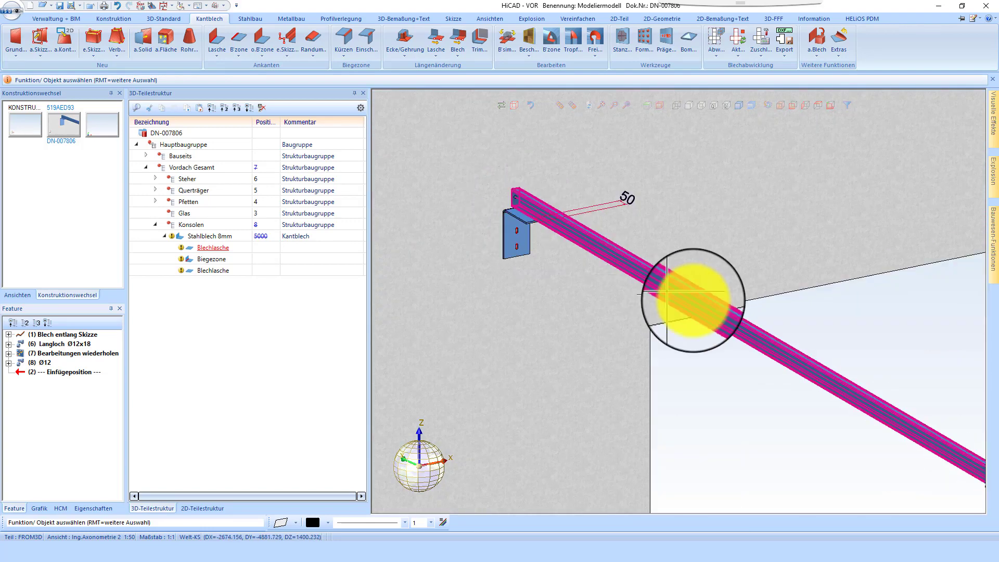
pyautogui.scroll(6, 695, 302)
pyautogui.moveTo(678, 312); pyautogui.dragTo(671, 347, button='middle')
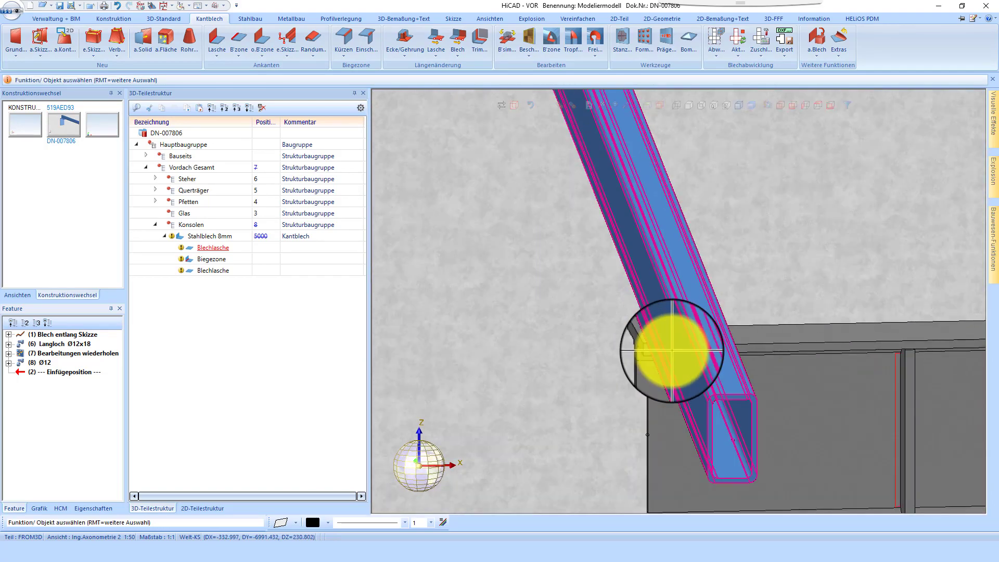
pyautogui.scroll(3, 668, 367)
pyautogui.scroll(-6, 681, 346)
pyautogui.scroll(5, 642, 171)
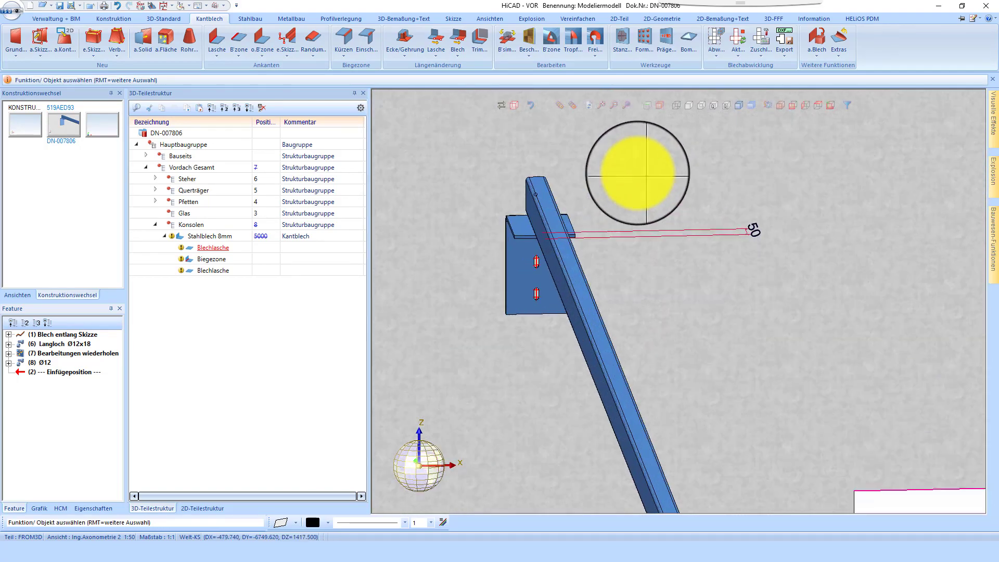
# Step: Move the FRR 90x50x5 purlin and the bent-sheet console together by 10 mm along the console flange's front edge
pyautogui.click(526, 223)
pyautogui.scroll(3, 495, 295)
pyautogui.click(498, 296)
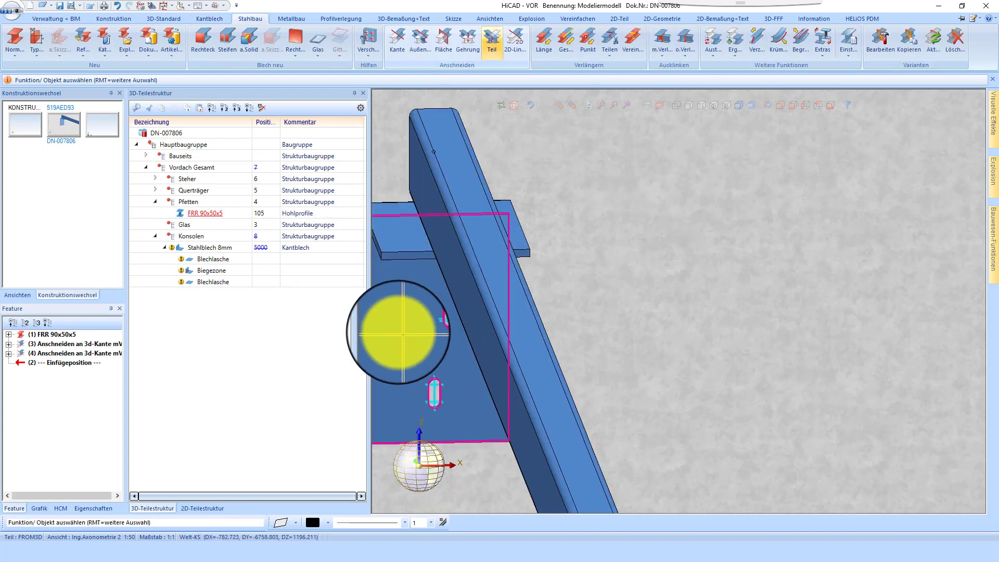
pyautogui.rightClick(195, 213)
pyautogui.click(261, 343)
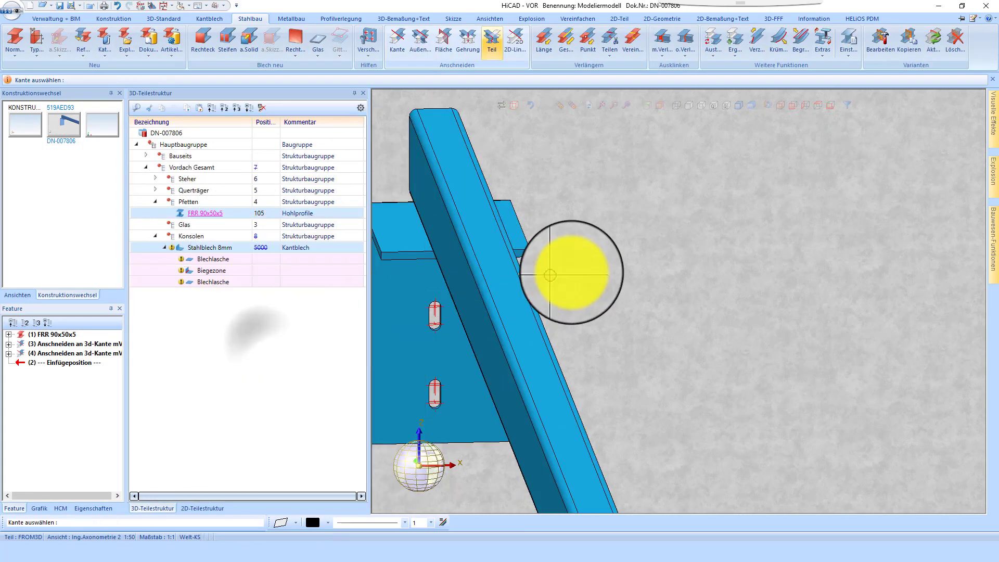
pyautogui.click(506, 275)
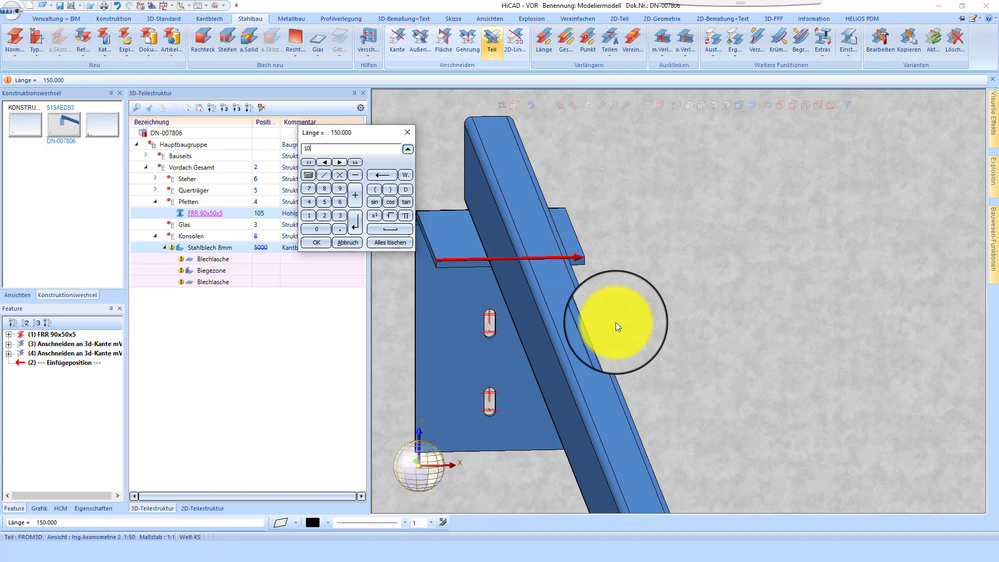
pyautogui.press('Return')
# Step: Start a new sketch on the end face of the IPE 200 crossbeam
pyautogui.scroll(-10, 559, 205)
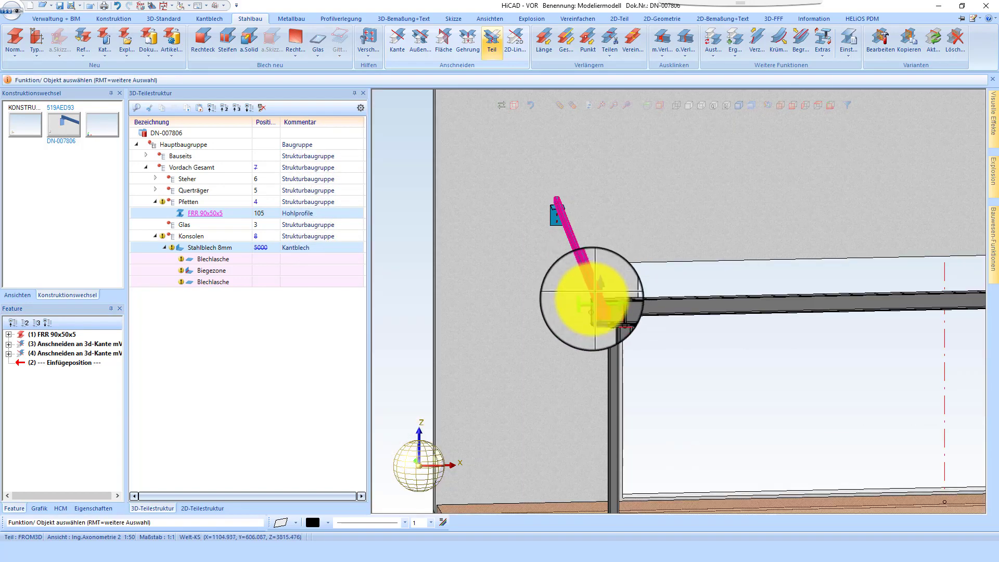
pyautogui.scroll(12, 593, 298)
pyautogui.moveTo(523, 250); pyautogui.dragTo(570, 264, button='middle')
pyautogui.scroll(-6, 570, 265)
pyautogui.scroll(6, 535, 268)
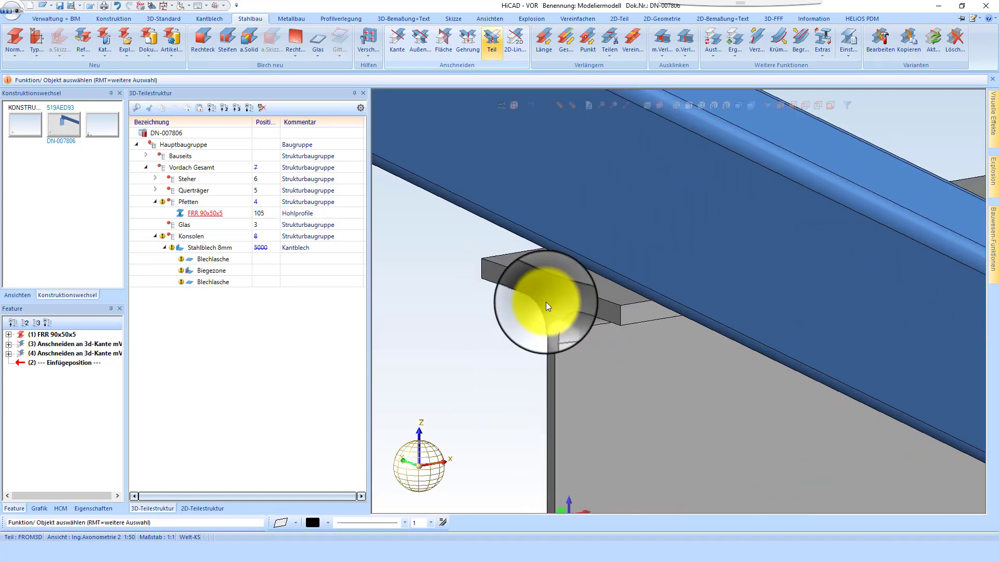
pyautogui.click(546, 306)
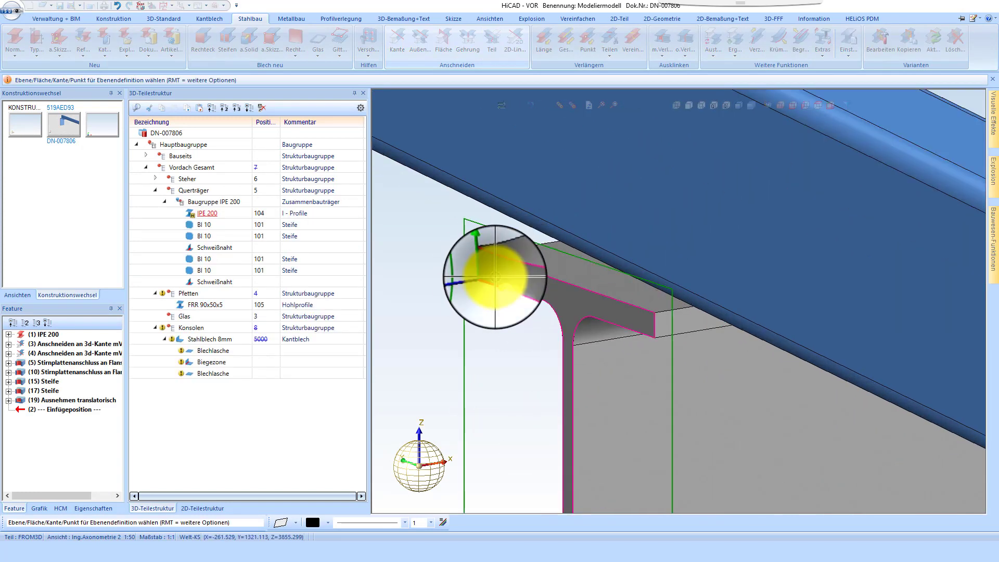
pyautogui.click(495, 277)
# Step: Sketch a rectangle about 55 mm high standing on the crossbeam's top flange, spanning the flange width
pyautogui.click(149, 35)
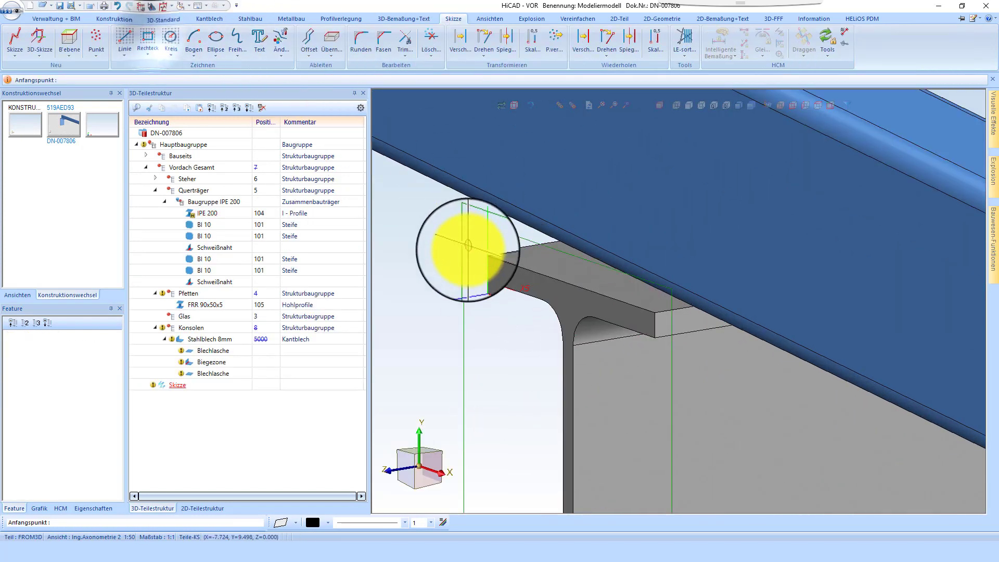
pyautogui.click(482, 254)
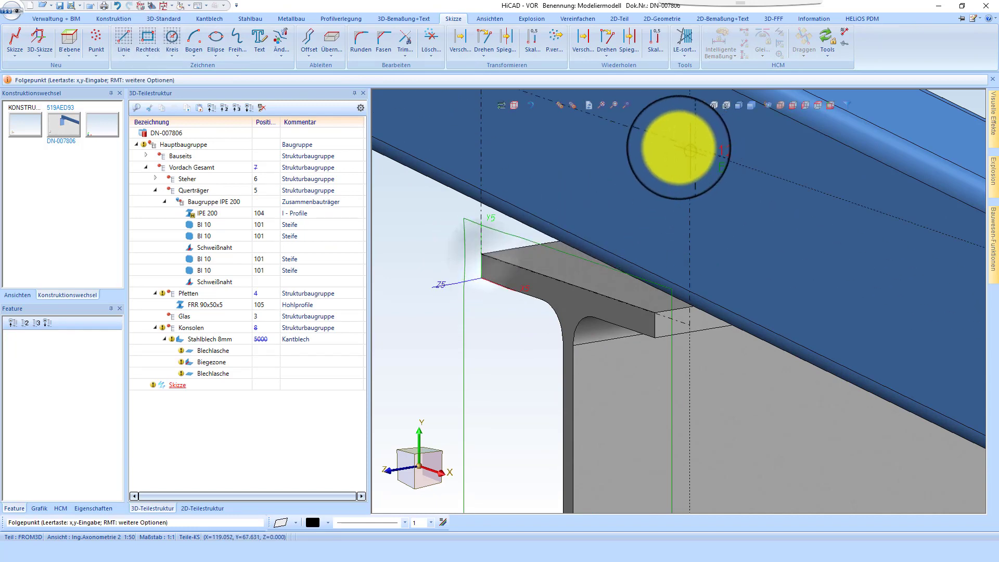
pyautogui.click(657, 148)
pyautogui.scroll(-2, 630, 269)
pyautogui.scroll(3, 588, 176)
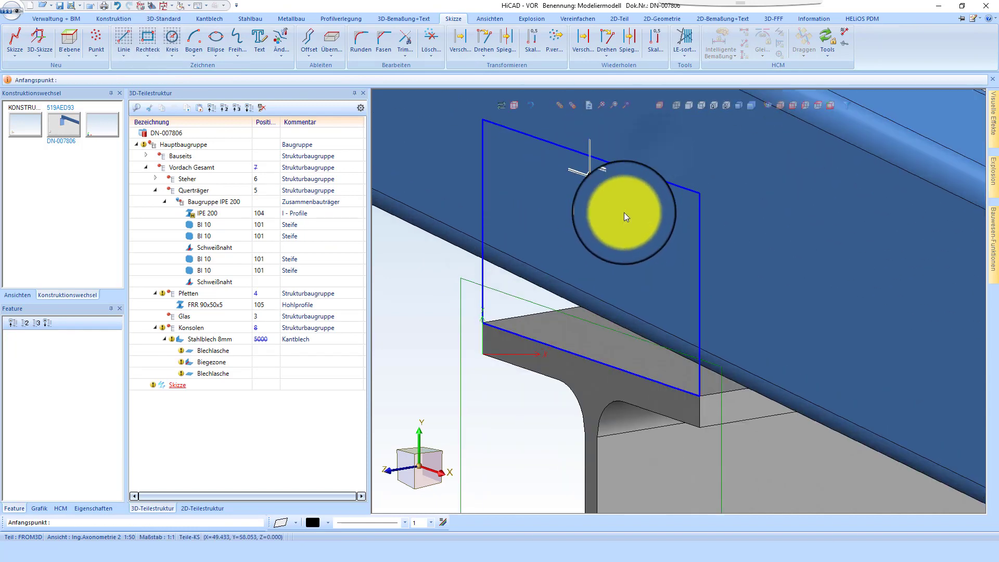
# Step: Dimension the rectangle's height as 80 mm, adjusting only the element rather than scaling the whole sketch
pyautogui.scroll(-1, 666, 229)
pyautogui.middleClick(636, 218)
pyautogui.moveTo(645, 221); pyautogui.dragTo(736, 213, button='middle')
pyautogui.click(717, 39)
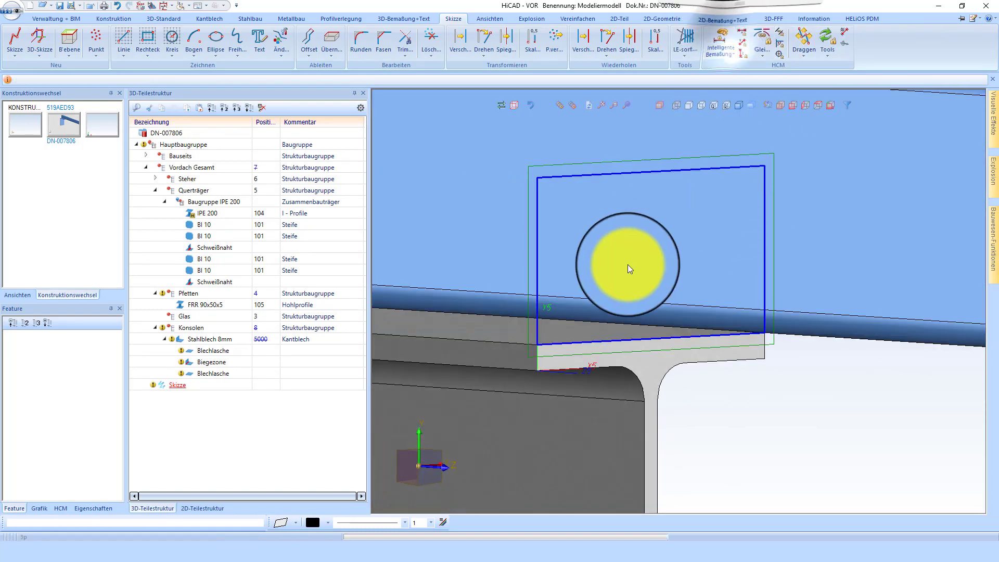
pyautogui.click(593, 338)
pyautogui.click(589, 177)
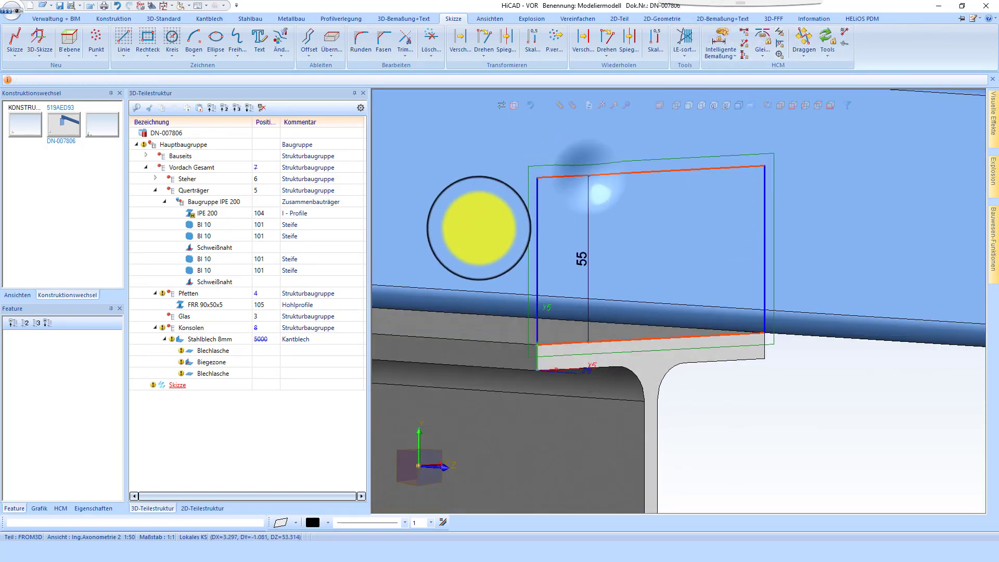
pyautogui.click(498, 288)
pyautogui.write('80')
pyautogui.press('Return')
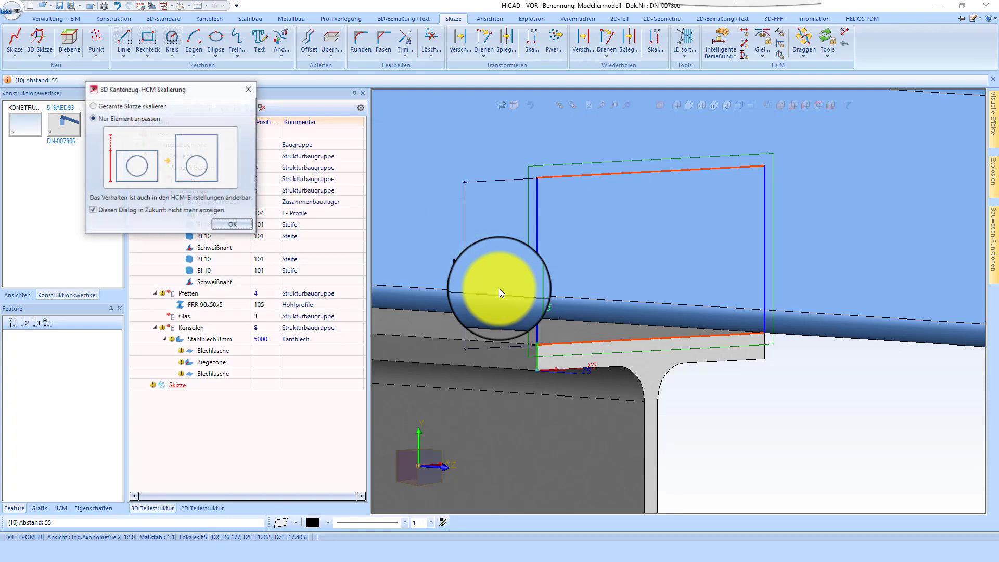
pyautogui.click(230, 223)
pyautogui.scroll(-4, 541, 264)
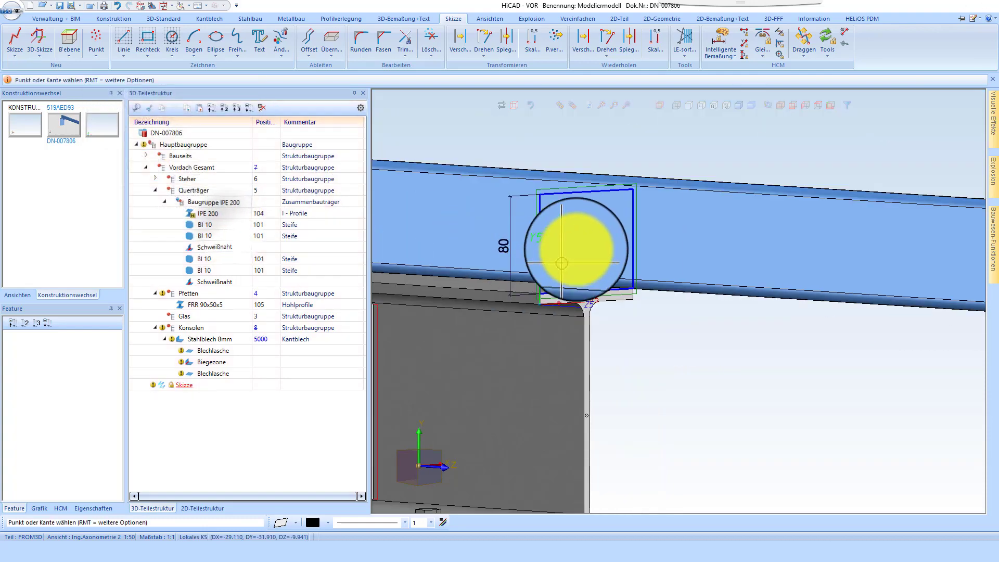
# Step: Create a steel plate (Blech) of size 8 from the rectangle sketch, deleting the sketch on completion
pyautogui.scroll(2, 585, 233)
pyautogui.moveTo(616, 218); pyautogui.dragTo(519, 233, button='middle')
pyautogui.middleClick(568, 182)
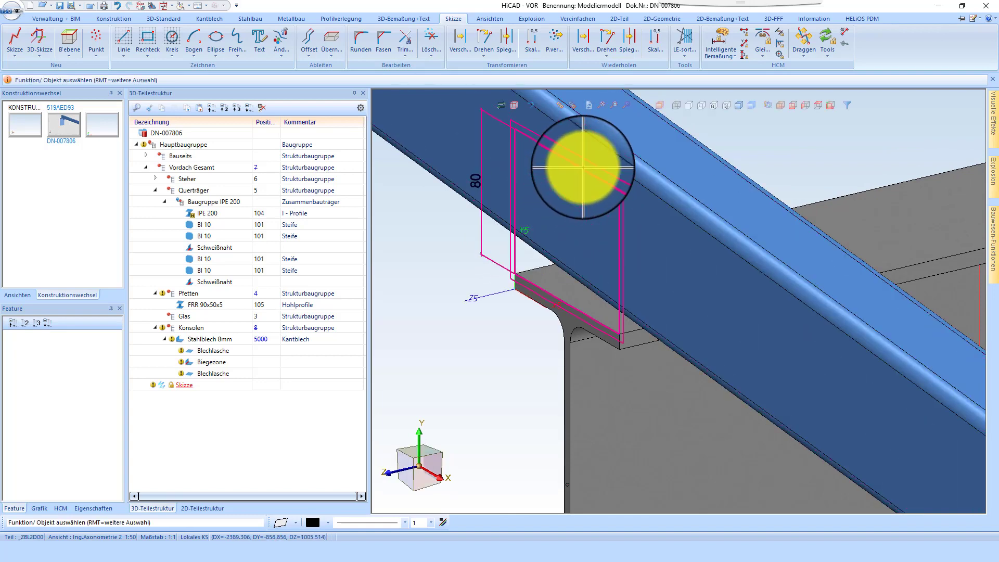
pyautogui.rightClick(588, 171)
pyautogui.click(728, 265)
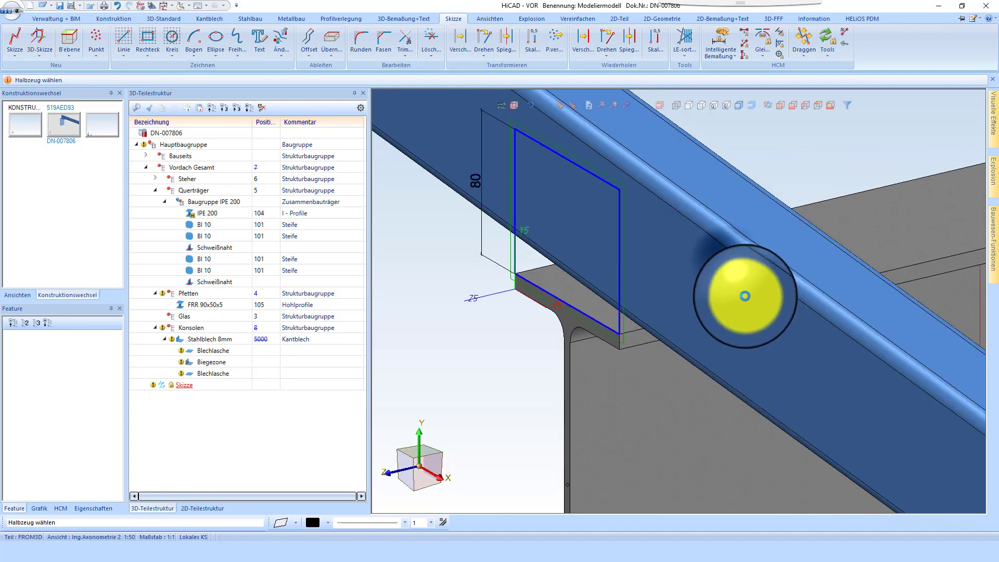
pyautogui.click(716, 311)
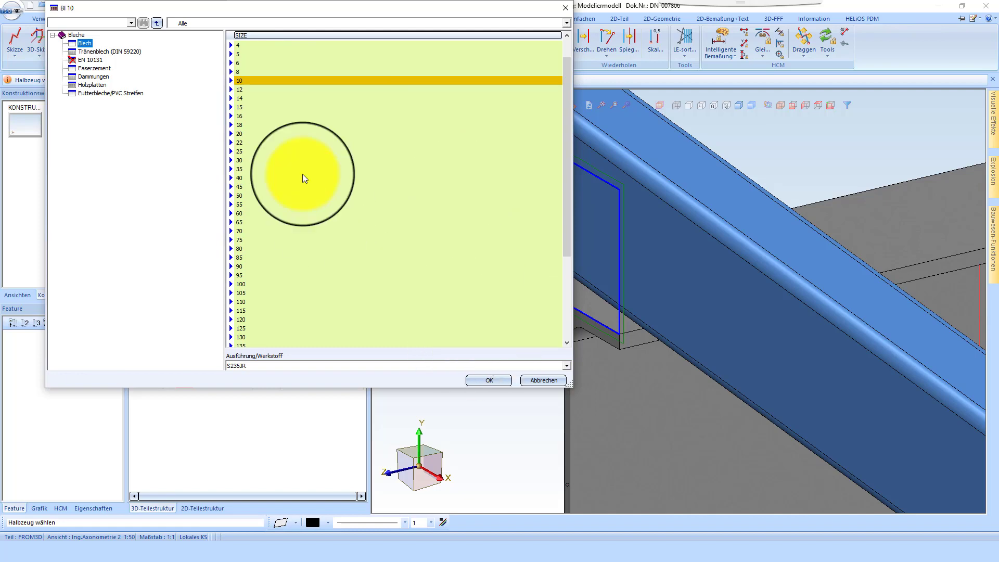
pyautogui.click(240, 76)
pyautogui.click(495, 377)
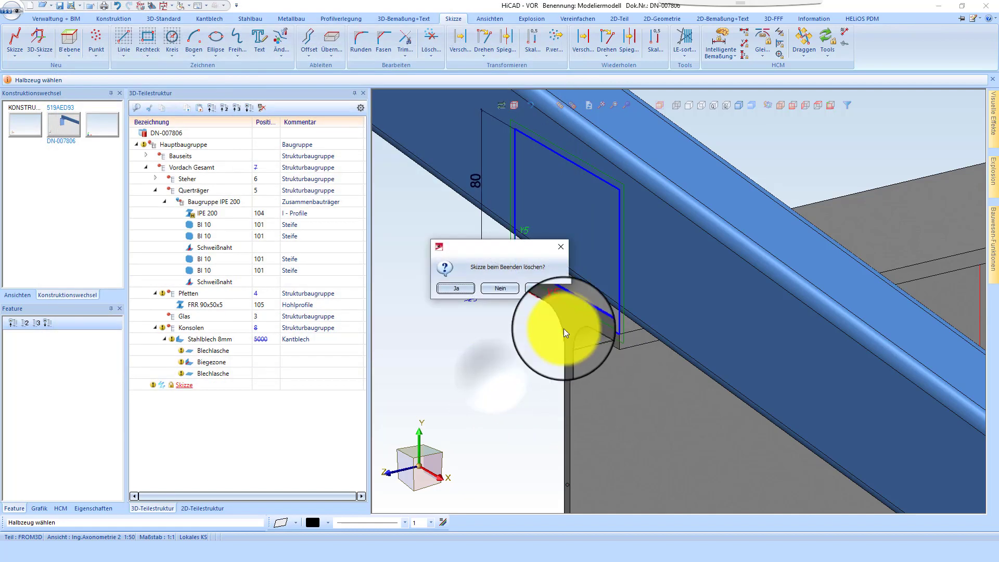
pyautogui.click(451, 287)
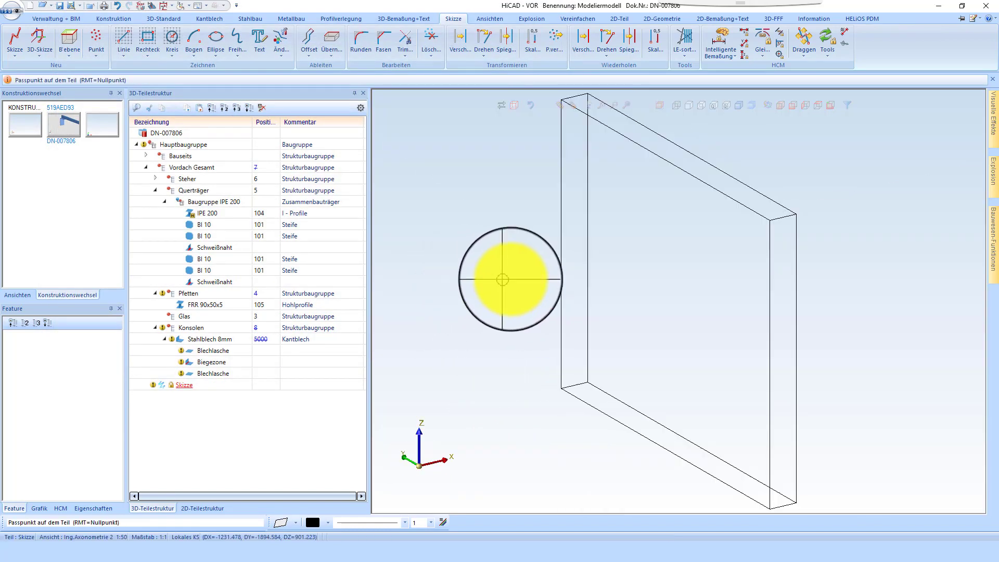
pyautogui.rightClick(507, 280)
pyautogui.rightClick(521, 277)
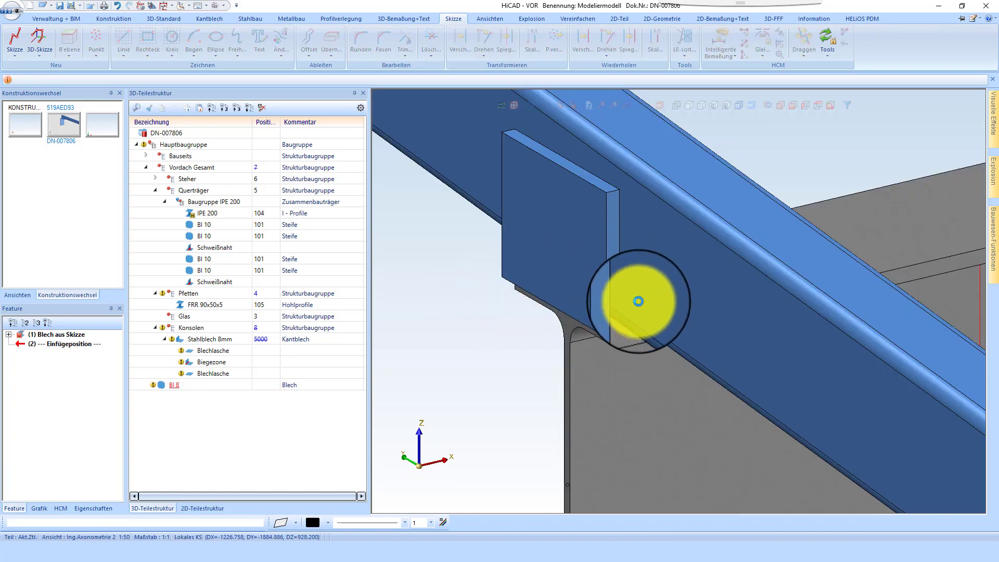
# Step: Move the 8 mm plate along the crossbeam's longitudinal edge so it stands on the top flange
pyautogui.scroll(4, 611, 326)
pyautogui.rightClick(602, 302)
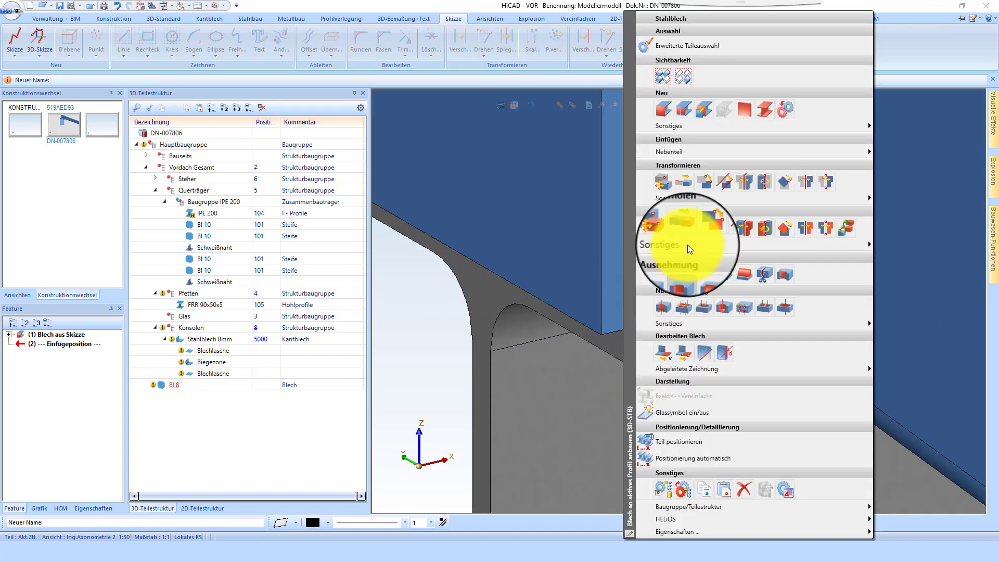
pyautogui.click(684, 182)
pyautogui.click(780, 372)
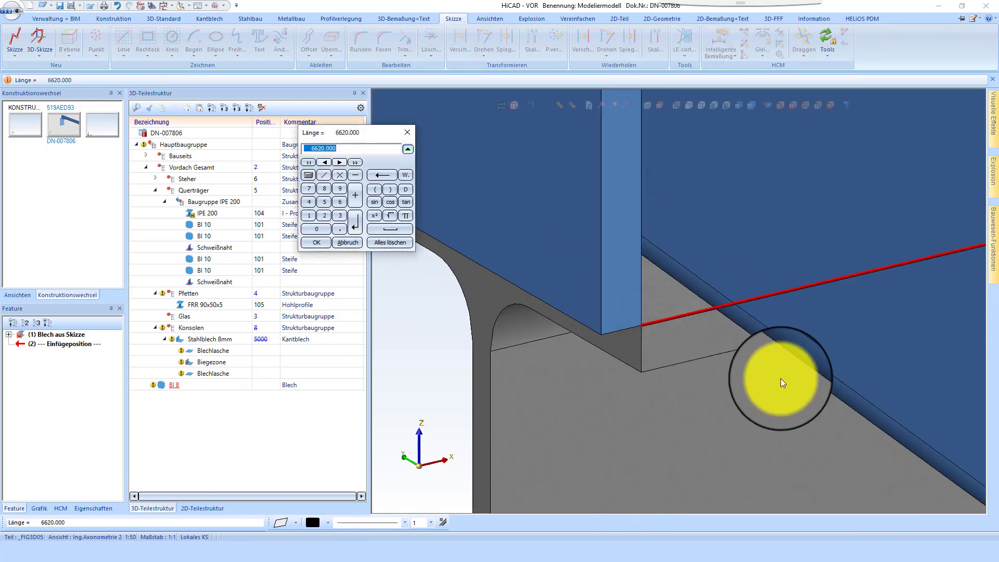
pyautogui.press('Return')
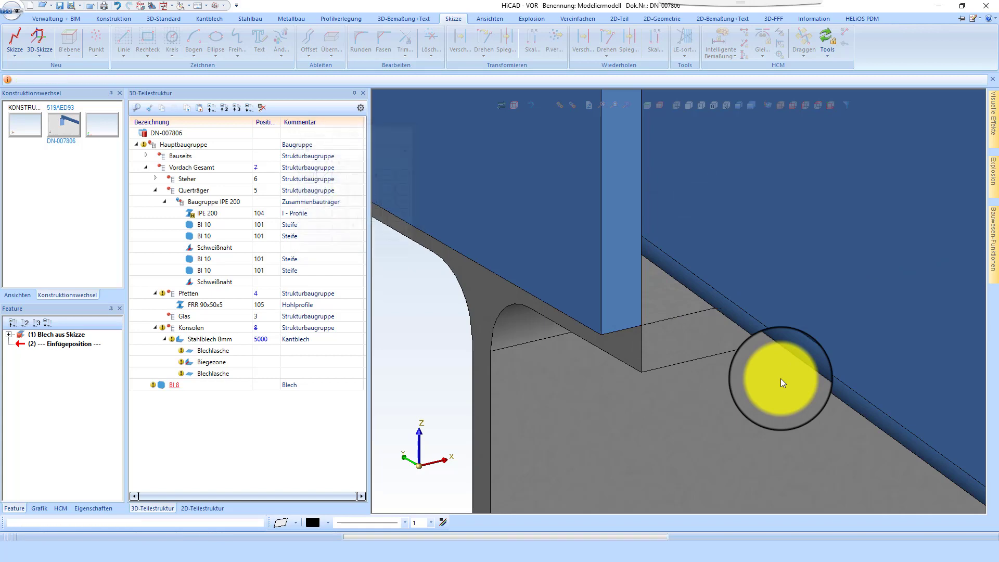
pyautogui.moveTo(663, 268)
pyautogui.mouseDown(button='middle')
pyautogui.moveTo(628, 263)
pyautogui.moveTo(647, 270)
pyautogui.mouseUp(button='middle')
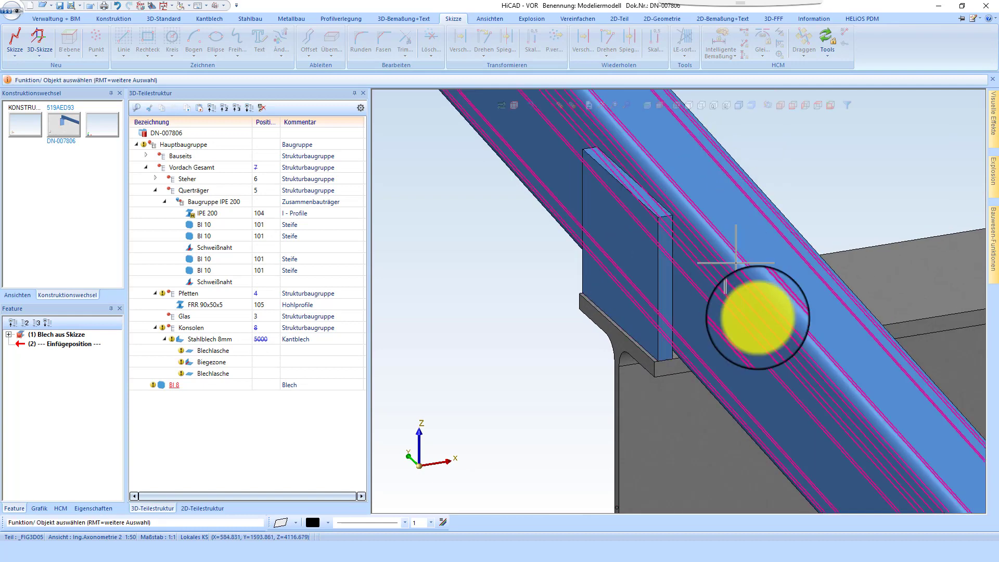
# Step: Move the FRR 90x50x5 purlin and the 8 mm bent-sheet console together along the console's upper edge
pyautogui.scroll(-6, 749, 333)
pyautogui.scroll(4, 512, 133)
pyautogui.scroll(2, 588, 195)
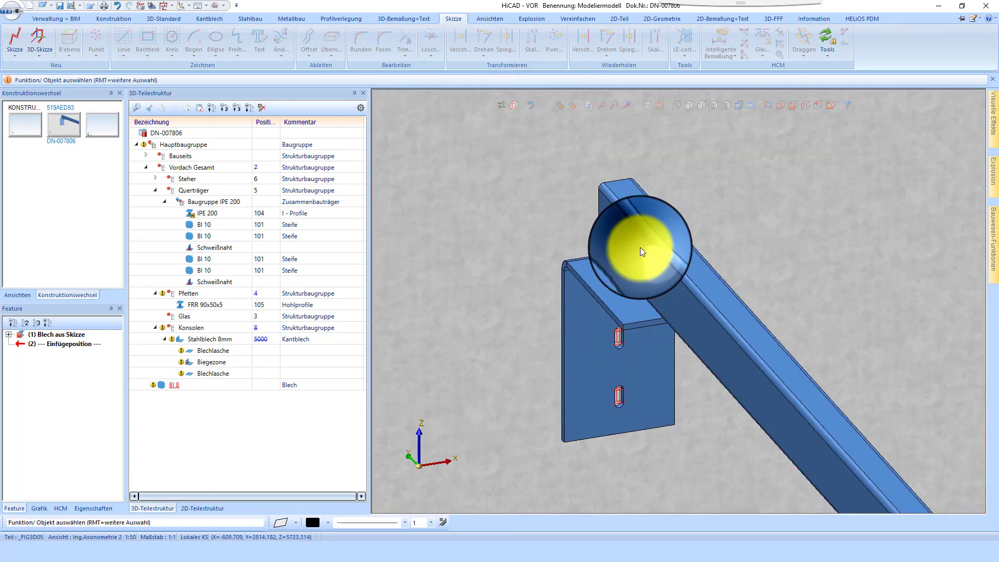
pyautogui.click(639, 248)
pyautogui.press('t')
pyautogui.click(592, 283)
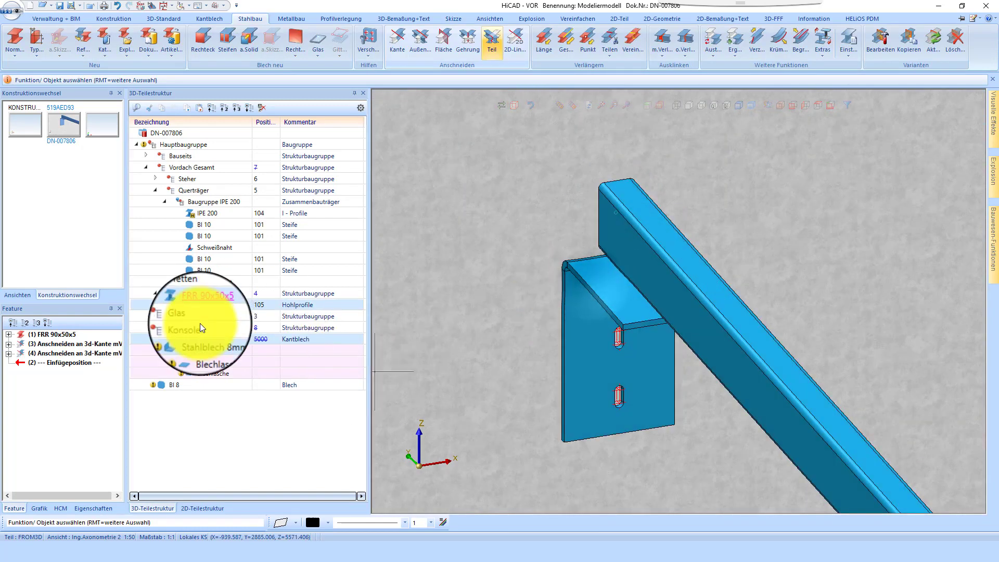
pyautogui.rightClick(202, 304)
pyautogui.click(280, 376)
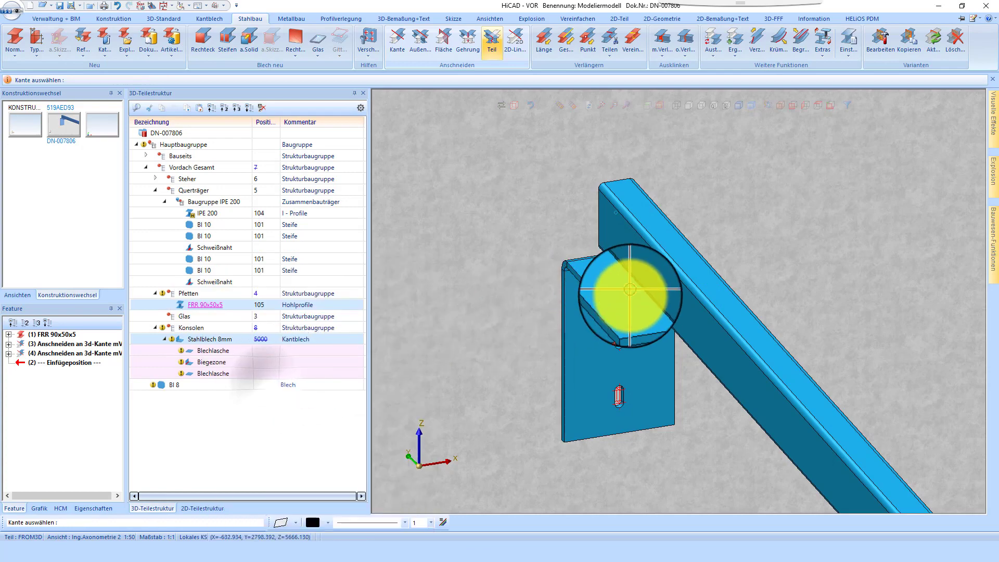
pyautogui.click(641, 320)
pyautogui.press('Return')
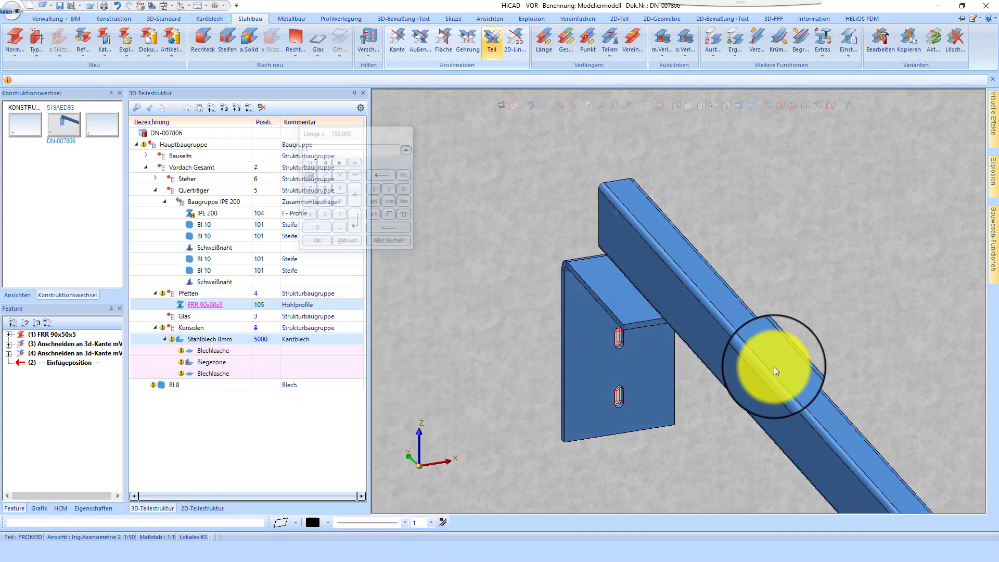
# Step: Move the 8 mm connection plate into the crossbeam's Baugruppe IPE 200 in the part structure
pyautogui.scroll(-6, 697, 239)
pyautogui.scroll(10, 635, 312)
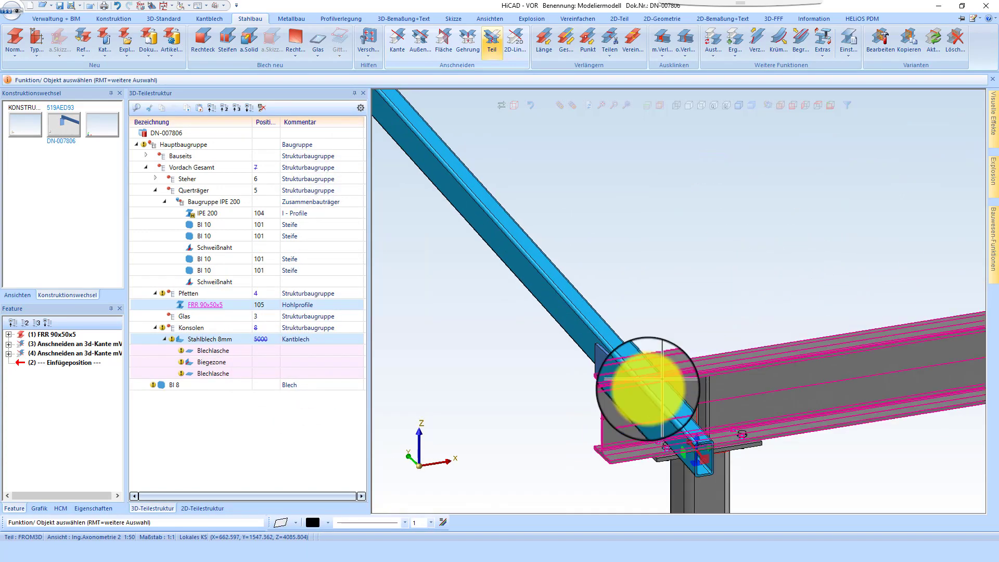
pyautogui.click(623, 309)
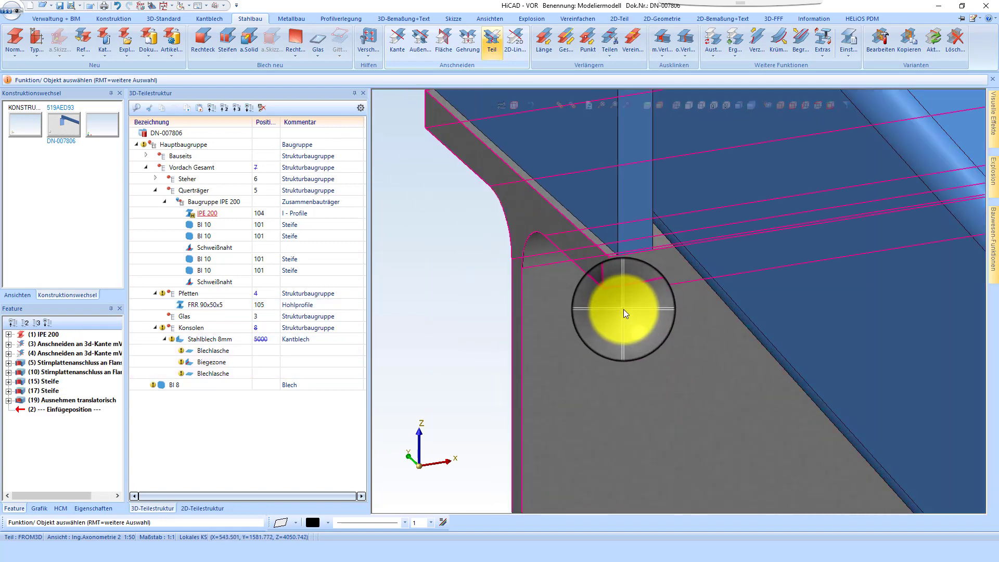
pyautogui.click(166, 385)
pyautogui.moveTo(214, 204); pyautogui.dragTo(214, 204)
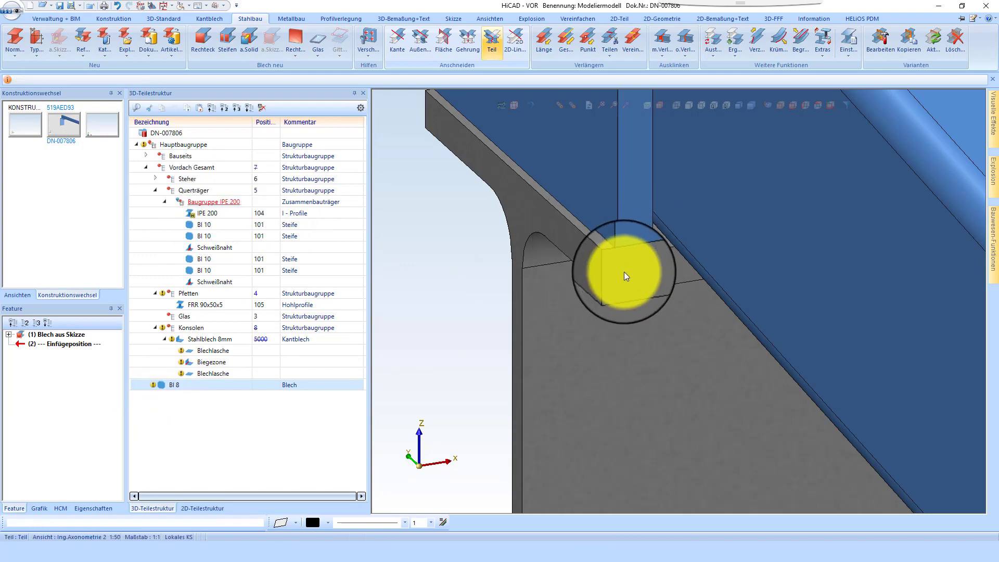
pyautogui.rightClick(547, 317)
pyautogui.click(548, 317)
pyautogui.scroll(-5, 585, 312)
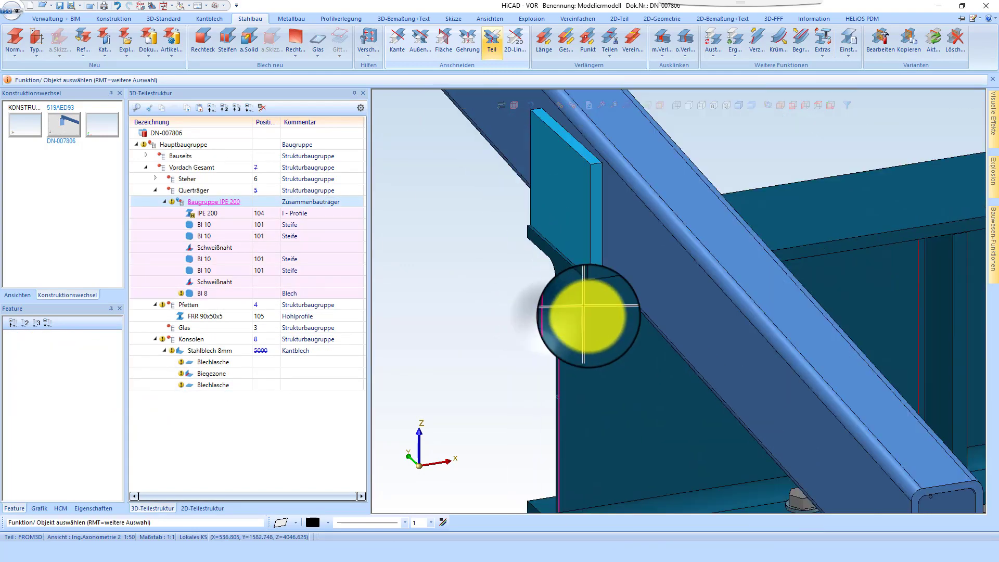
pyautogui.press('Escape')
# Step: Repeat the 8 mm plate across to the purlin's opposite side in the front view, Anzahl 2, with a distance of 59+1 mm and no parent part
pyautogui.scroll(3, 593, 250)
pyautogui.scroll(-10, 603, 208)
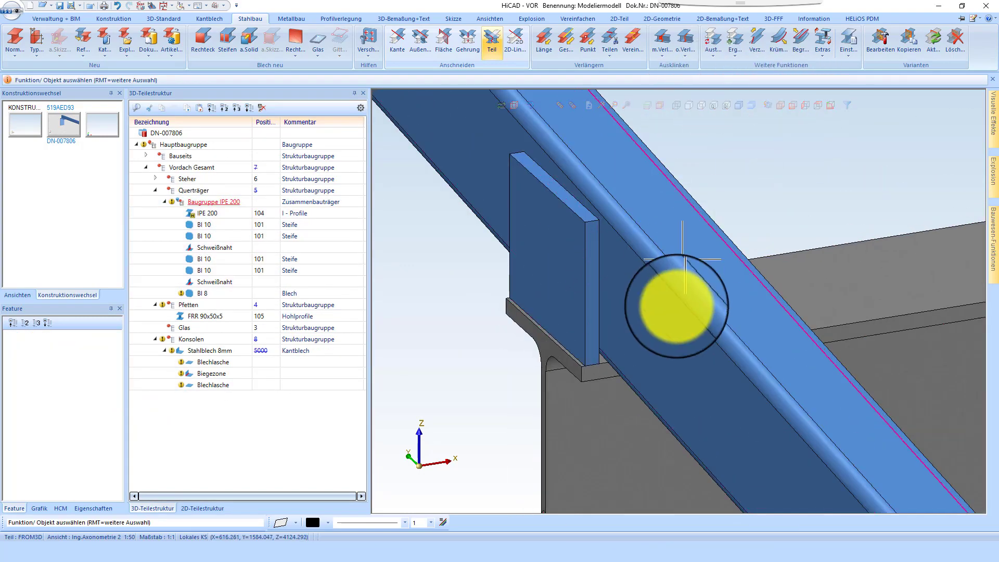
pyautogui.scroll(8, 551, 203)
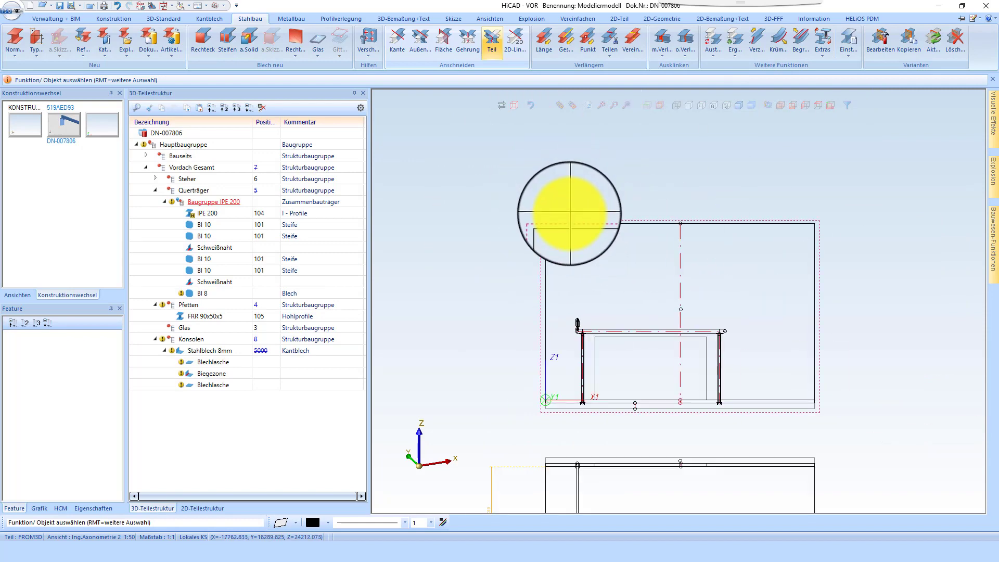
pyautogui.scroll(4, 572, 342)
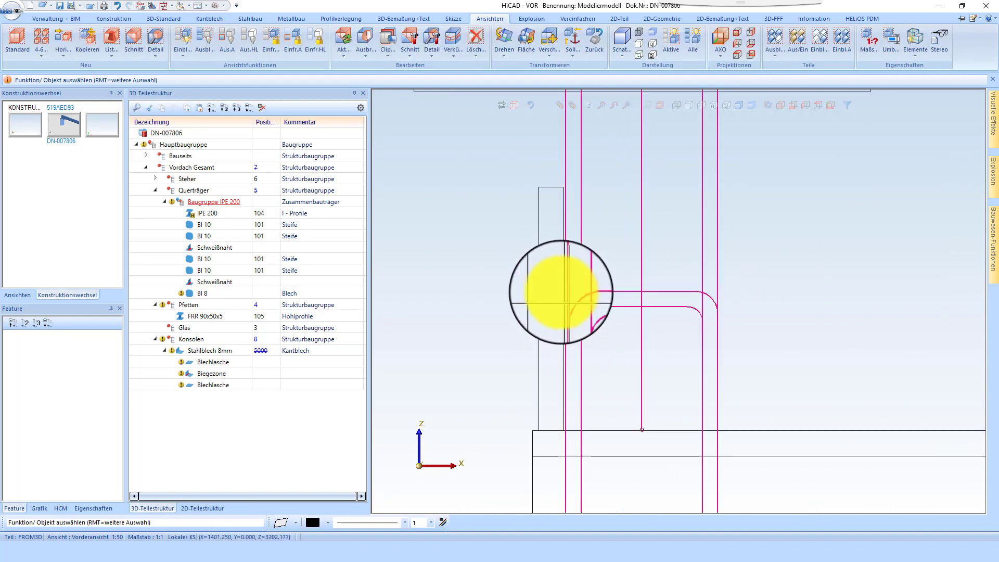
pyautogui.rightClick(560, 289)
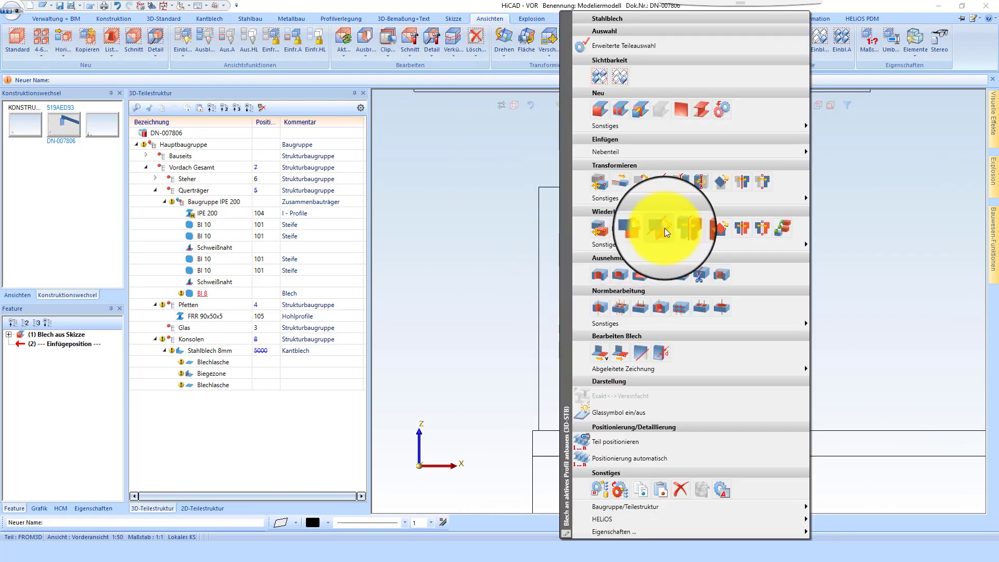
pyautogui.click(662, 247)
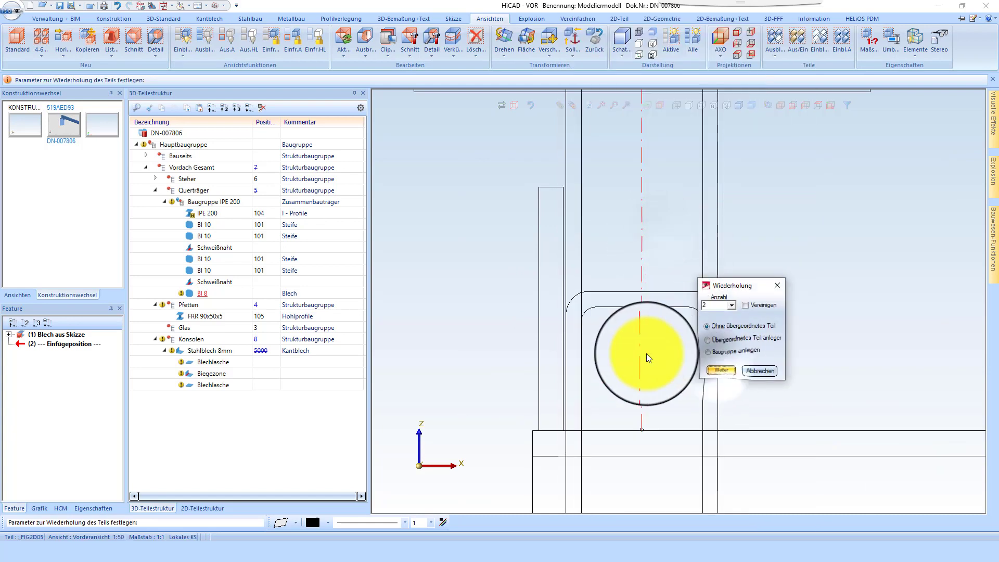
pyautogui.click(709, 375)
pyautogui.click(526, 307)
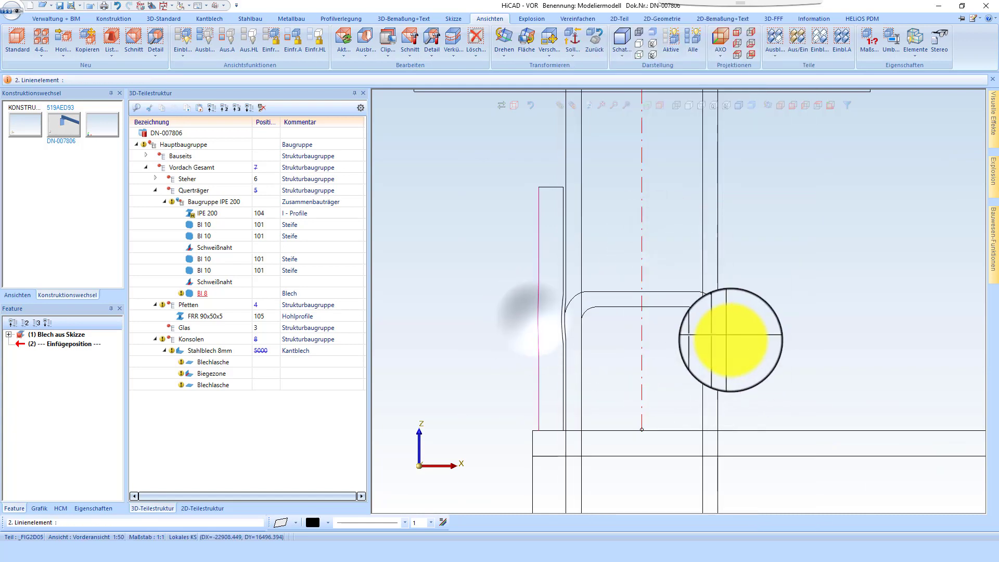
pyautogui.click(747, 352)
pyautogui.write('+1')
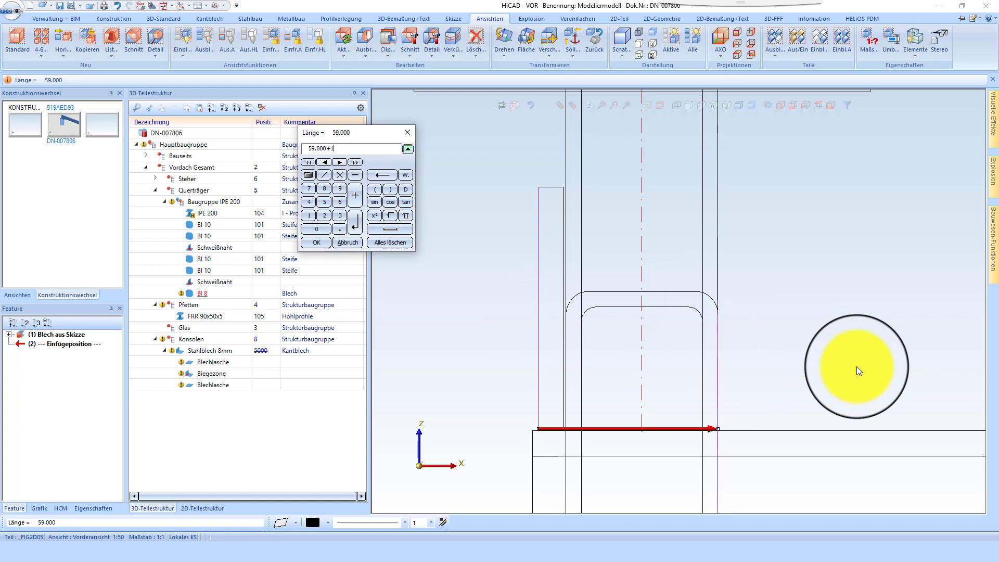
pyautogui.press('Return')
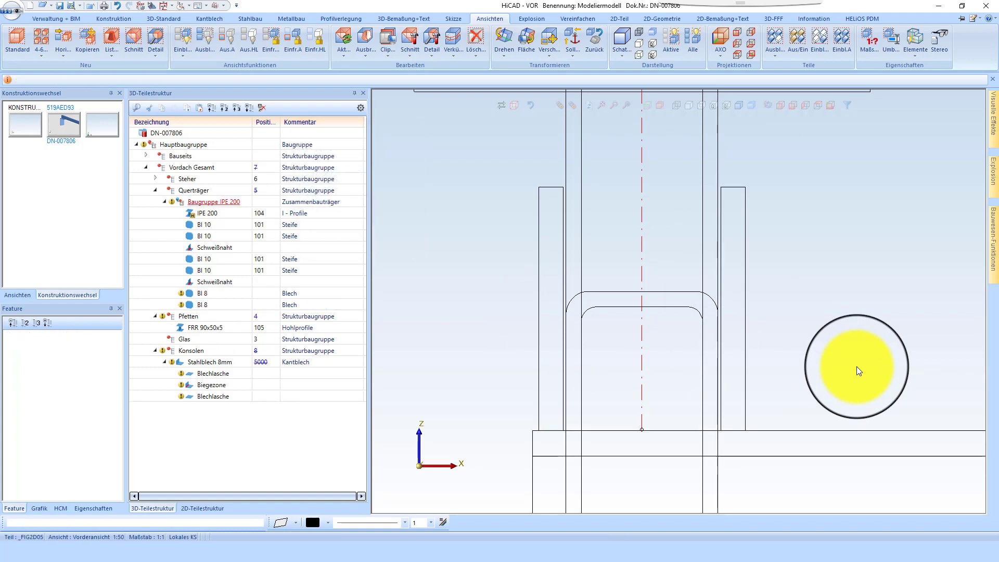
# Step: Save the canopy construction, acknowledging the part positioning notice
pyautogui.scroll(1, 773, 346)
pyautogui.scroll(-3, 695, 273)
pyautogui.scroll(-2, 658, 303)
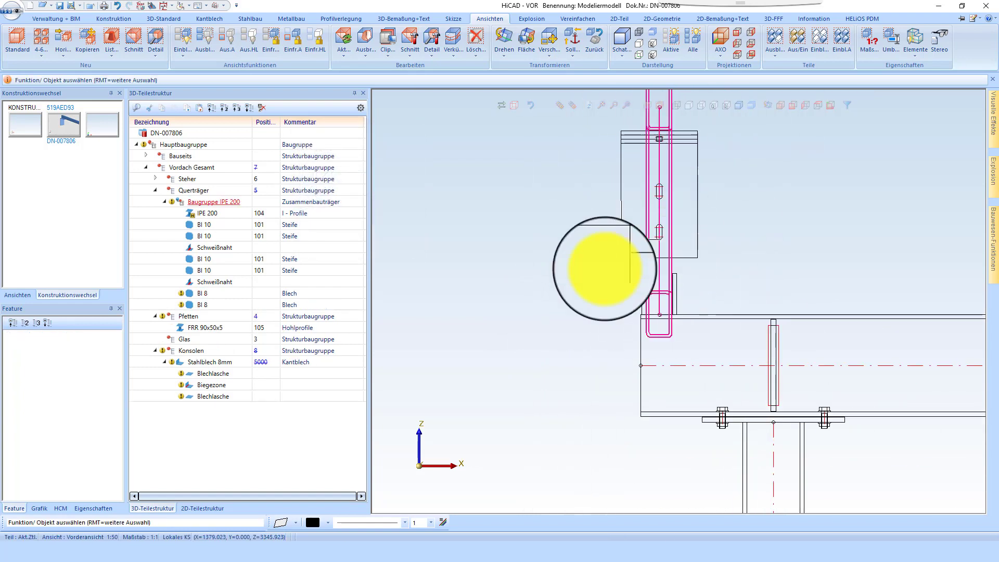
pyautogui.scroll(-10, 619, 263)
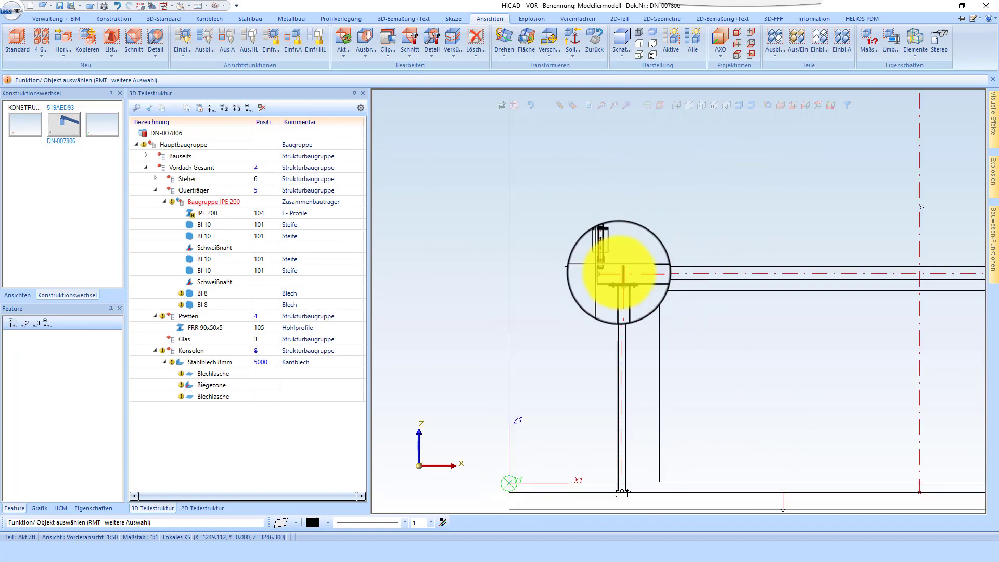
pyautogui.scroll(6, 796, 424)
pyautogui.scroll(5, 794, 444)
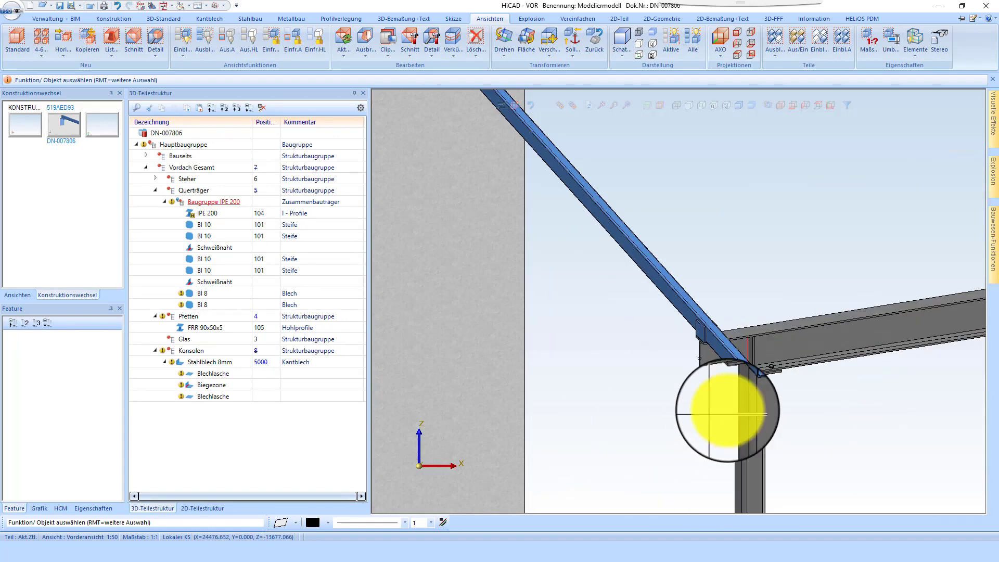
pyautogui.moveTo(642, 259)
pyautogui.mouseDown(button='middle')
pyautogui.moveTo(654, 269)
pyautogui.moveTo(619, 248)
pyautogui.moveTo(642, 261)
pyautogui.mouseUp(button='middle')
pyautogui.scroll(-6, 644, 264)
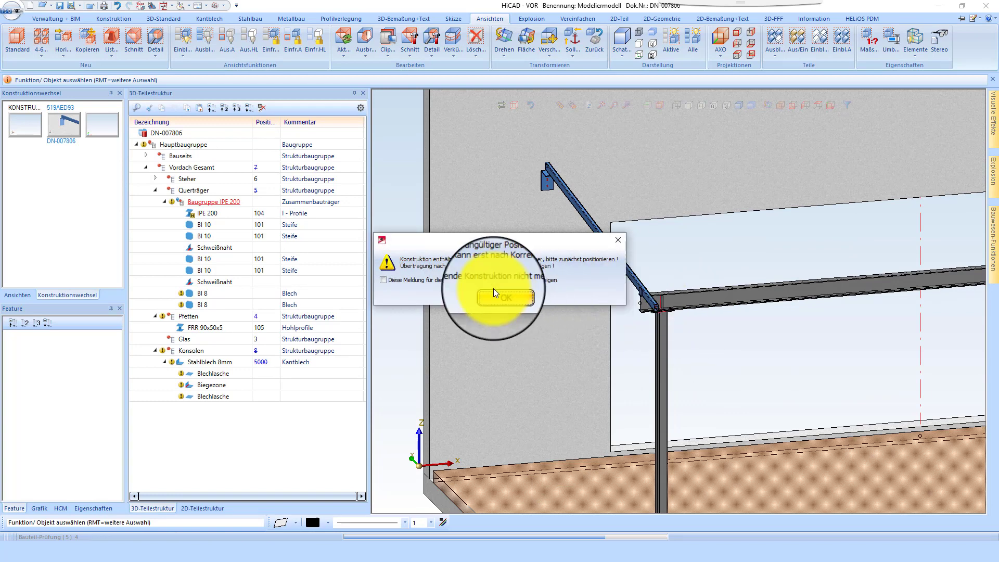
pyautogui.click(501, 302)
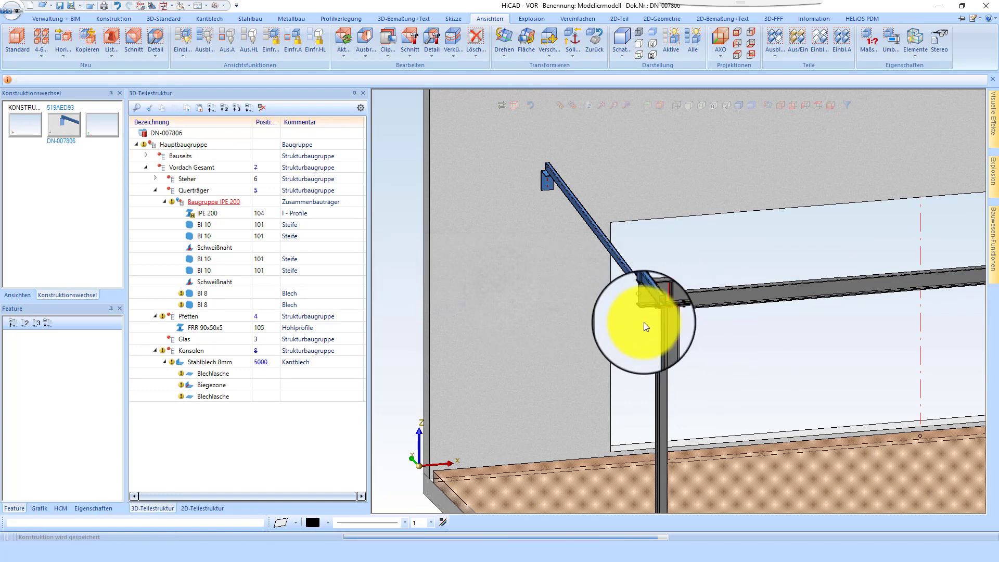
# Step: Examine the two connection plates beside the purlin on the crossbeam and the console at its wall end
pyautogui.scroll(3, 645, 322)
pyautogui.scroll(5, 642, 281)
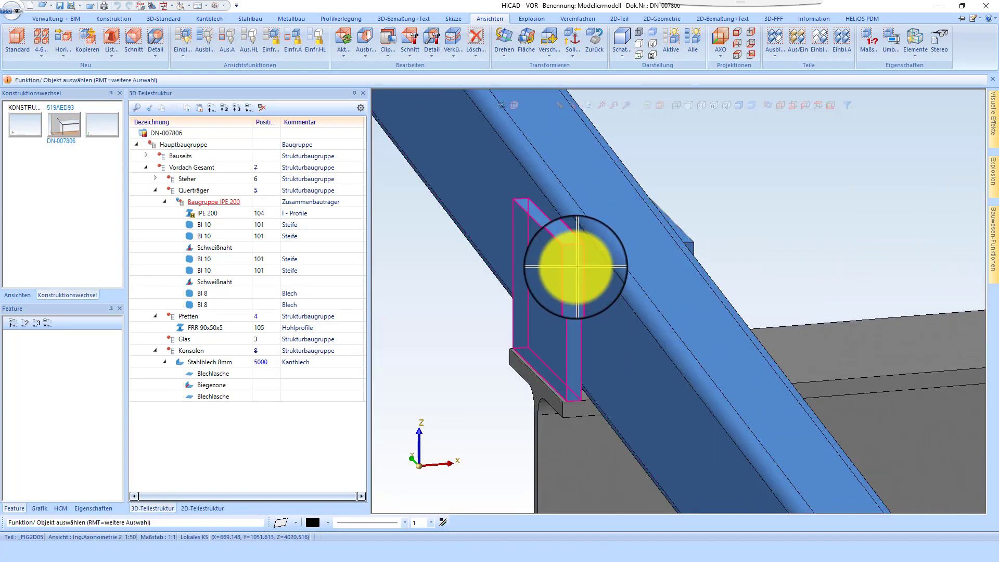
pyautogui.scroll(4, 582, 284)
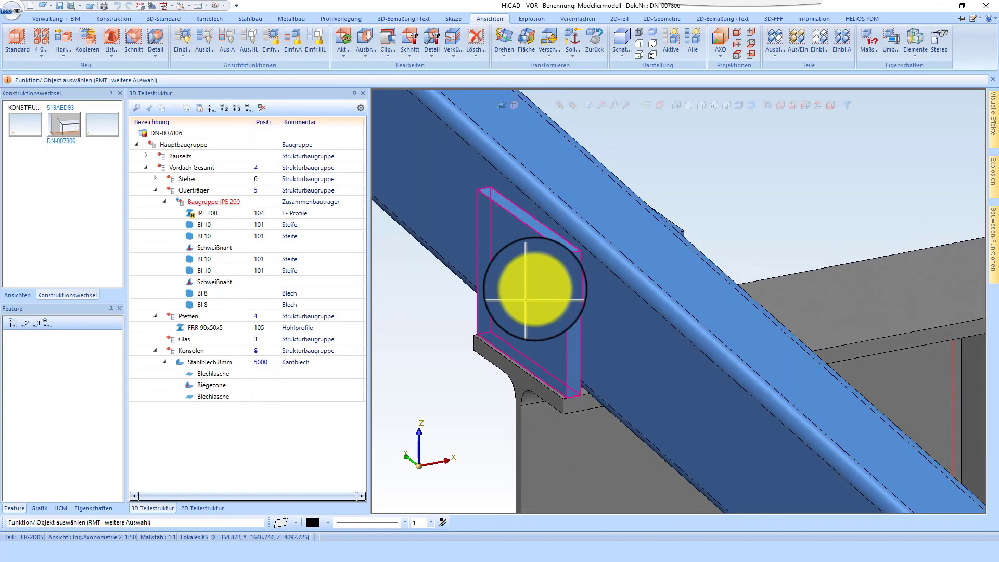
pyautogui.click(602, 269)
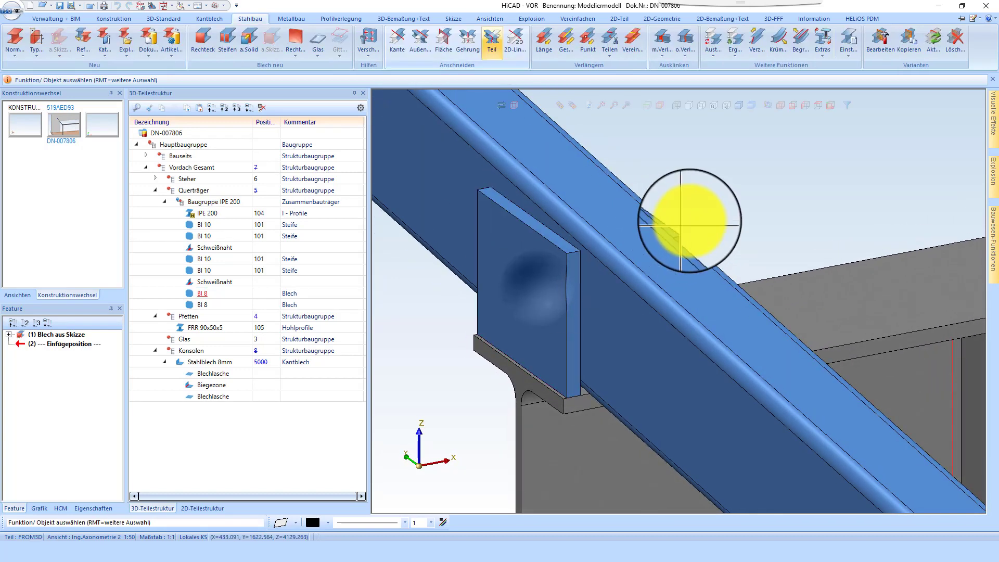
pyautogui.click(520, 254)
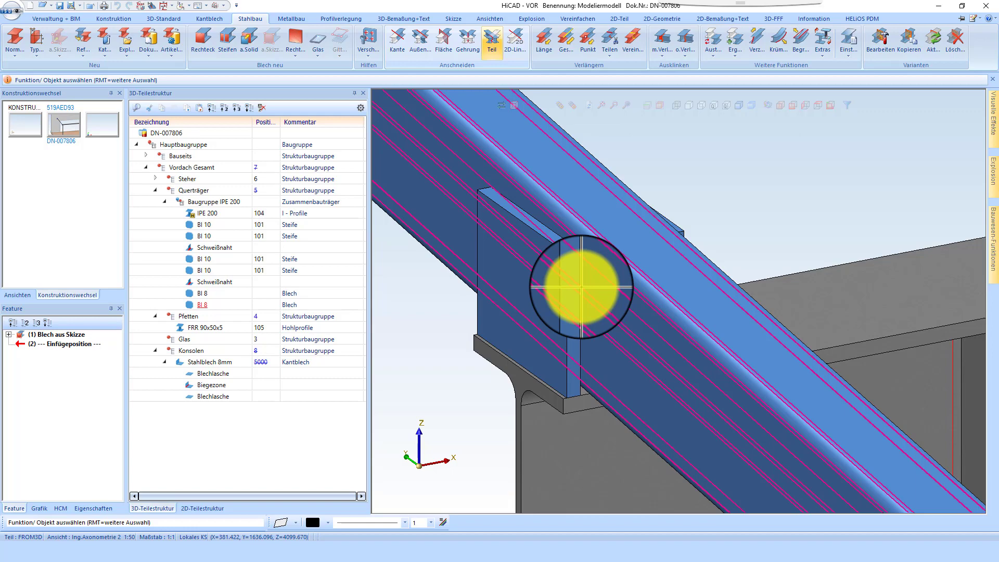
pyautogui.scroll(-6, 581, 287)
pyautogui.scroll(3, 531, 193)
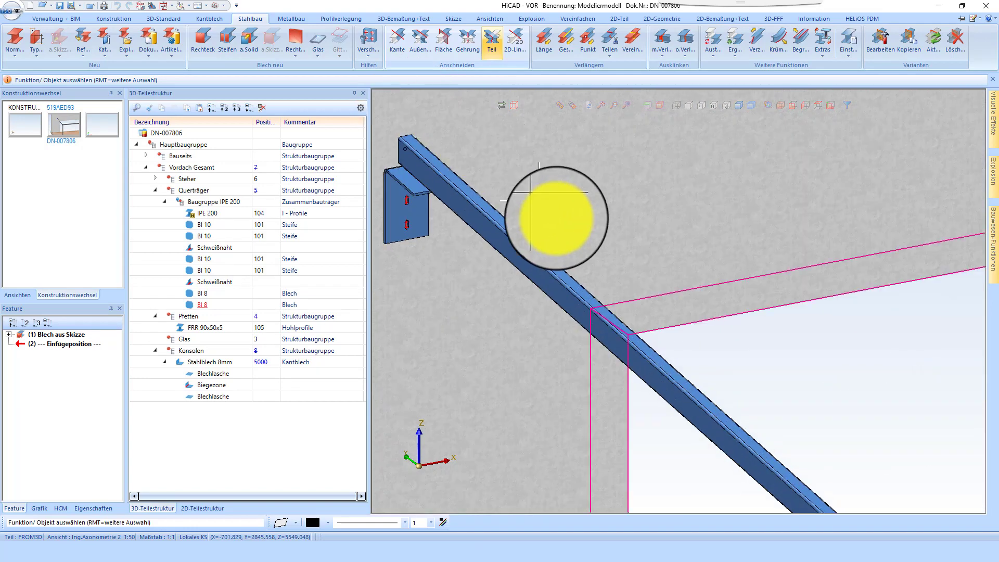
pyautogui.scroll(-3, 530, 192)
pyautogui.scroll(2, 597, 300)
# Step: Set up a linear repetition of the FRR 90x50x5 purlin along the crossbeam using Bis Referenz mit max. Einzelabstand
pyautogui.click(214, 329)
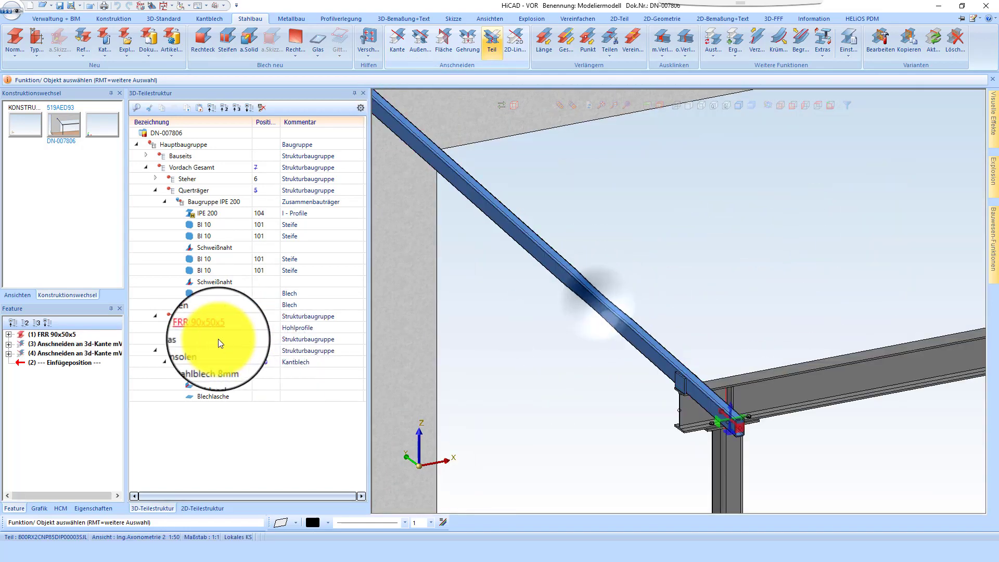
pyautogui.scroll(-3, 544, 316)
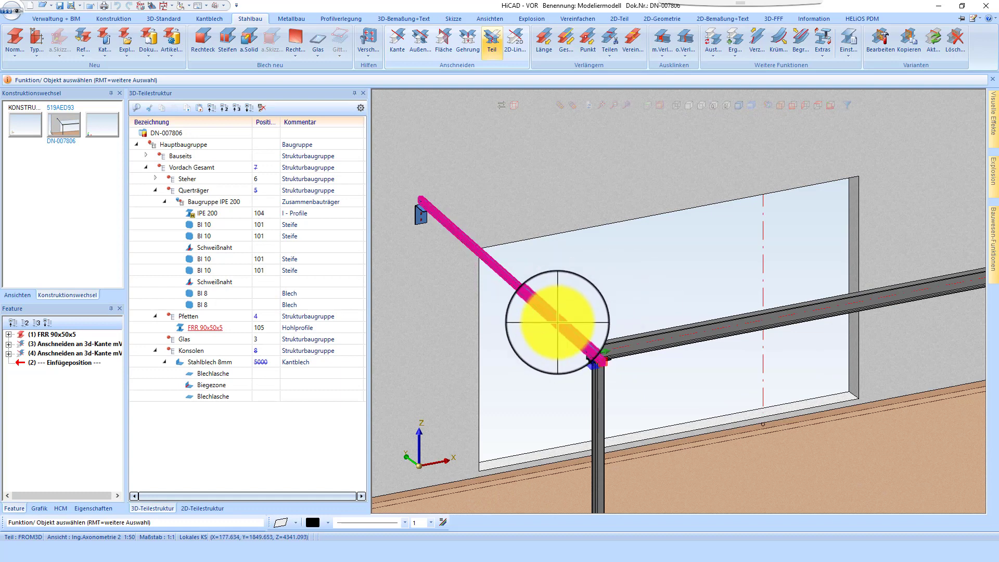
pyautogui.rightClick(556, 322)
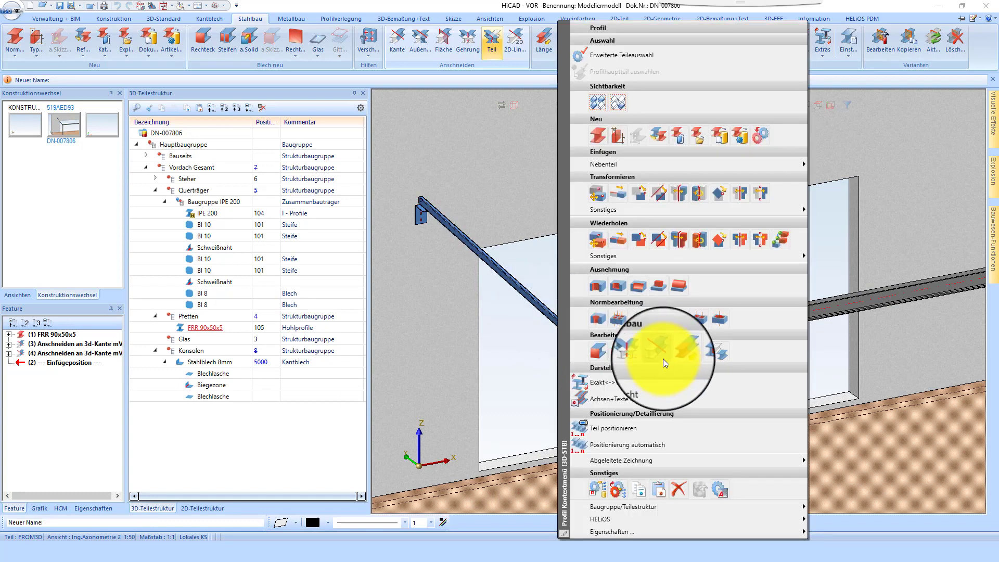
pyautogui.click(778, 236)
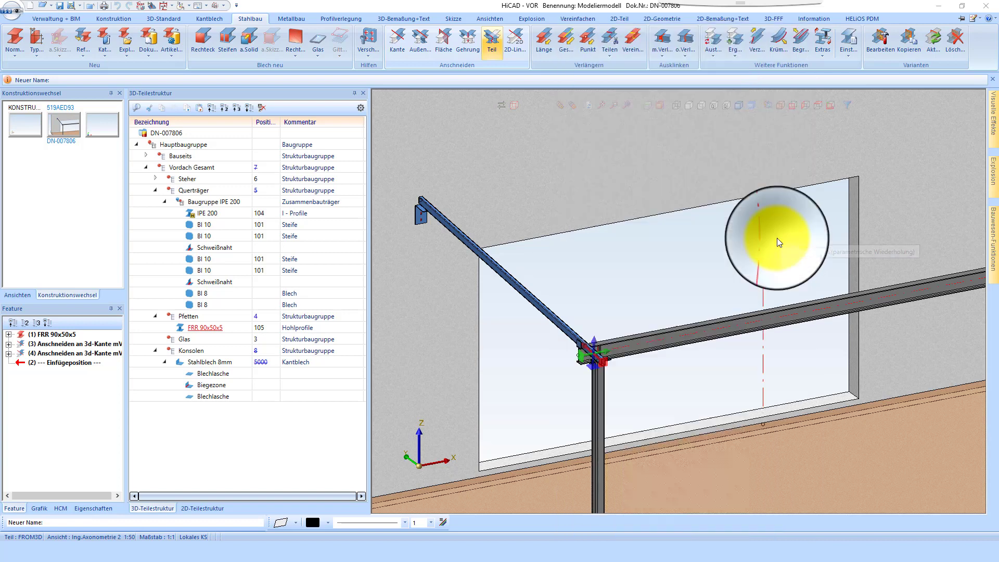
pyautogui.click(115, 243)
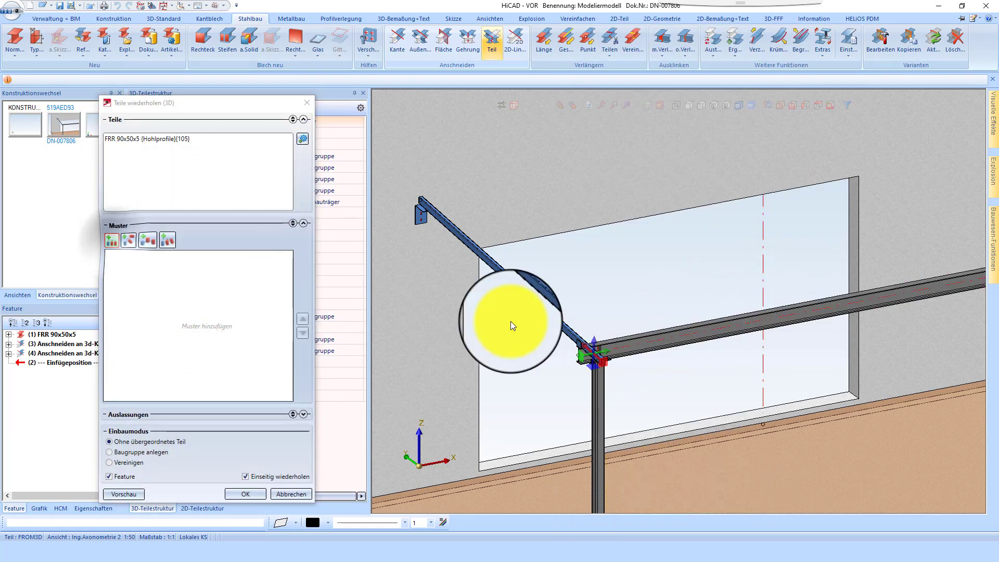
pyautogui.scroll(-4, 494, 365)
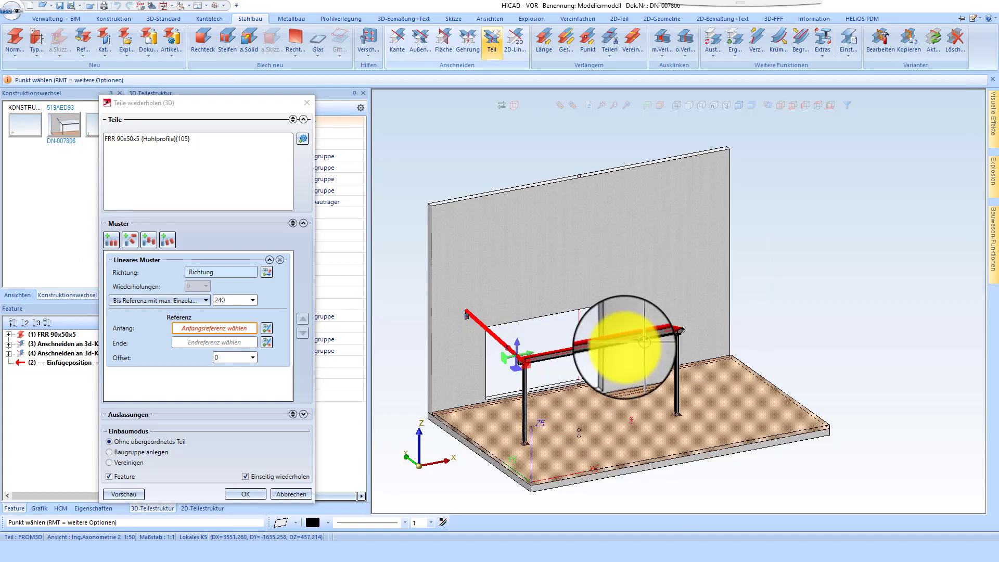
pyautogui.scroll(4, 628, 349)
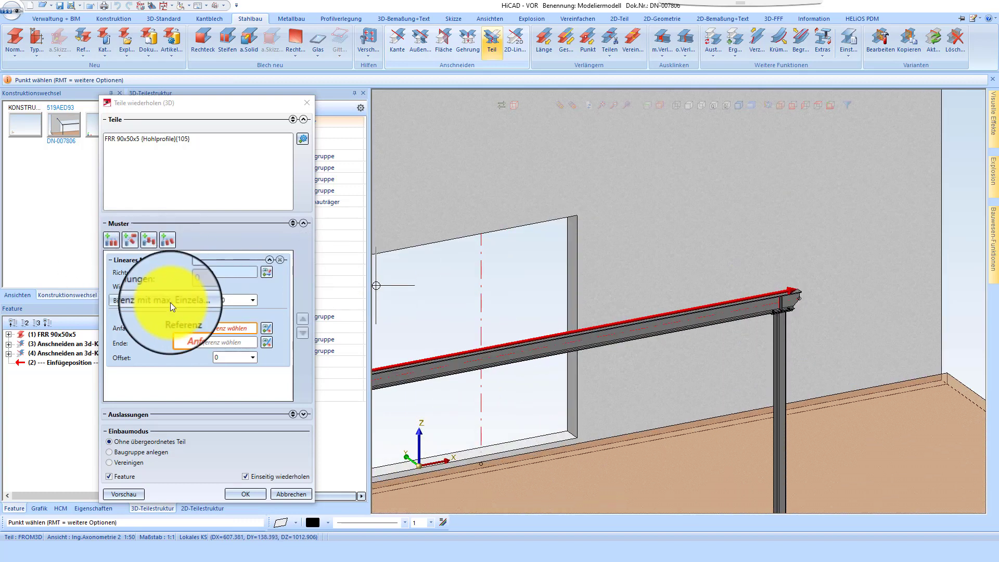
pyautogui.click(201, 303)
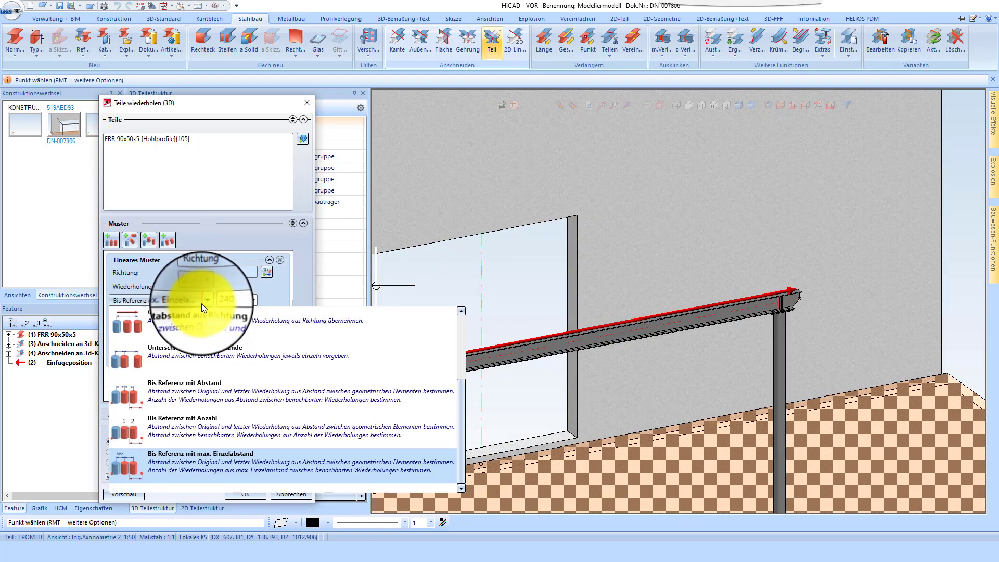
pyautogui.click(177, 464)
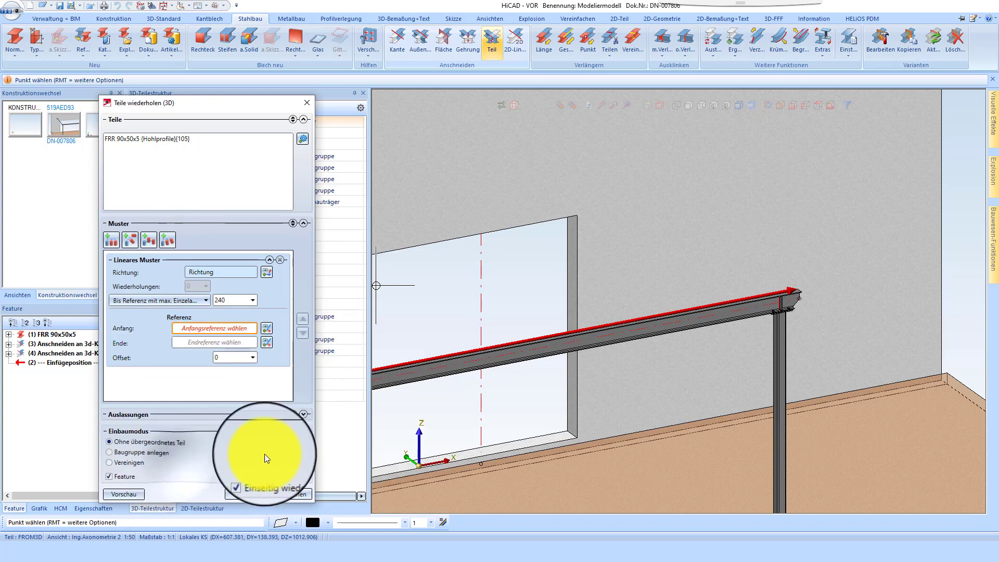
# Step: Set the linear pattern's start reference at the original purlin's front end and its end reference at the crossbeam's far upper end
pyautogui.scroll(8, 399, 372)
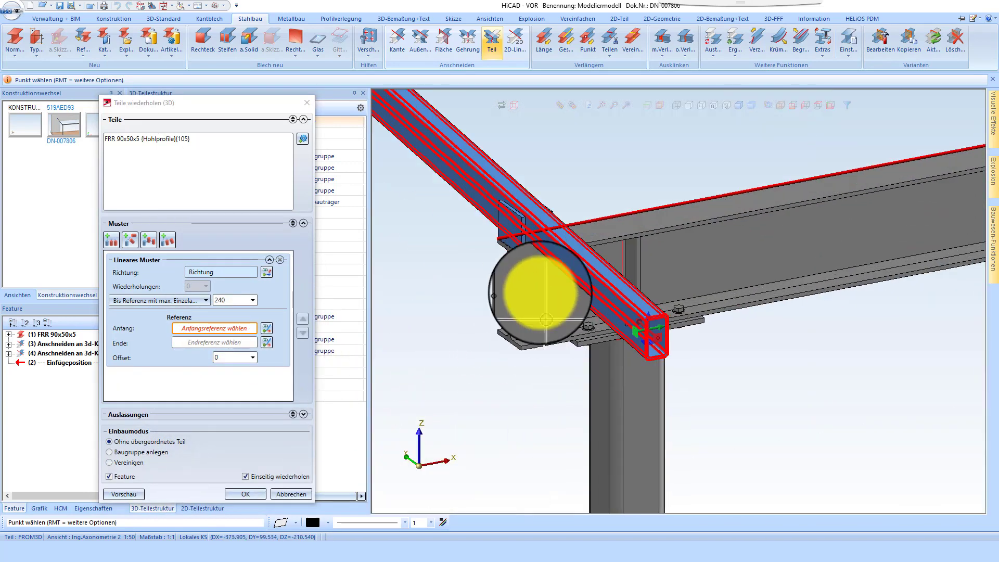
pyautogui.scroll(4, 527, 244)
pyautogui.click(795, 399)
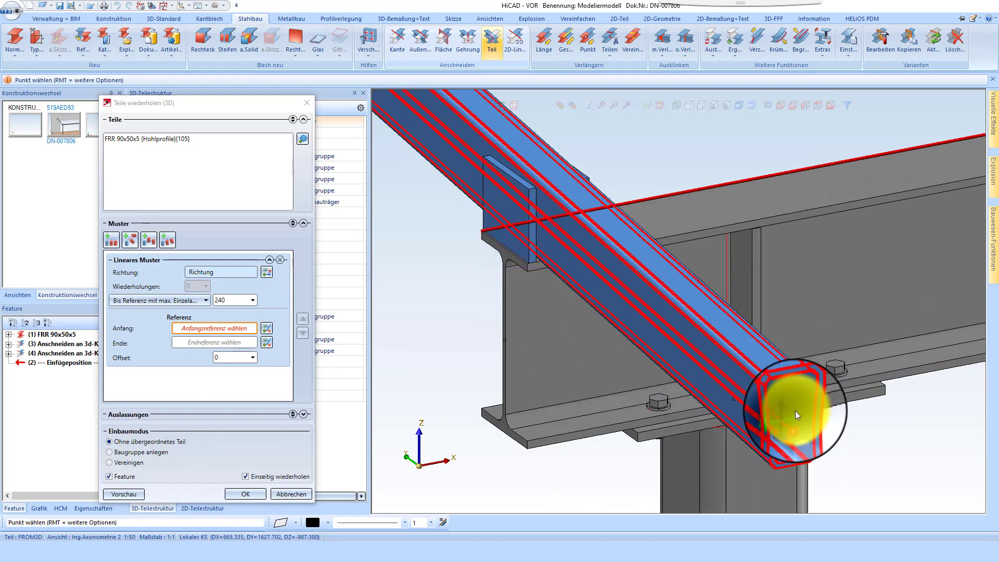
pyautogui.scroll(-12, 495, 364)
pyautogui.scroll(8, 895, 276)
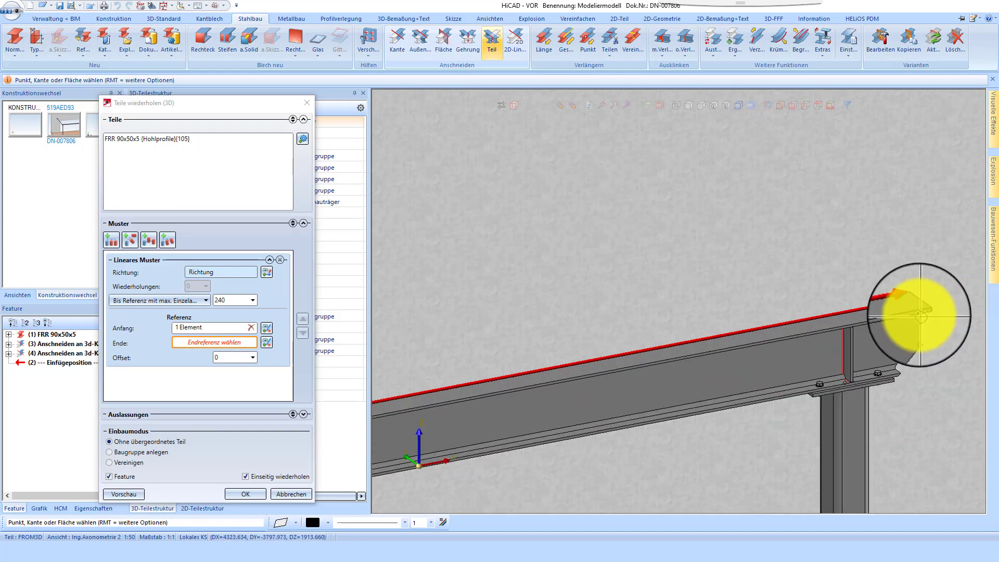
pyautogui.click(926, 310)
pyautogui.scroll(-5, 900, 255)
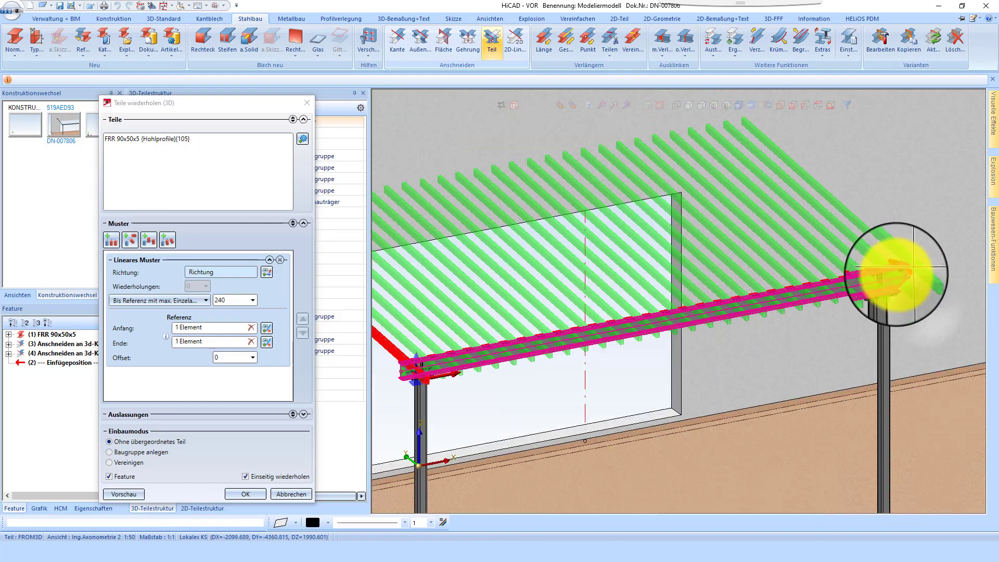
# Step: Check the last previewed purlin at the crossbeam's end and try a maximum individual spacing of 1500
pyautogui.scroll(6, 885, 266)
pyautogui.moveTo(807, 270); pyautogui.dragTo(776, 256, button='middle')
pyautogui.scroll(3, 835, 255)
pyautogui.scroll(5, 791, 247)
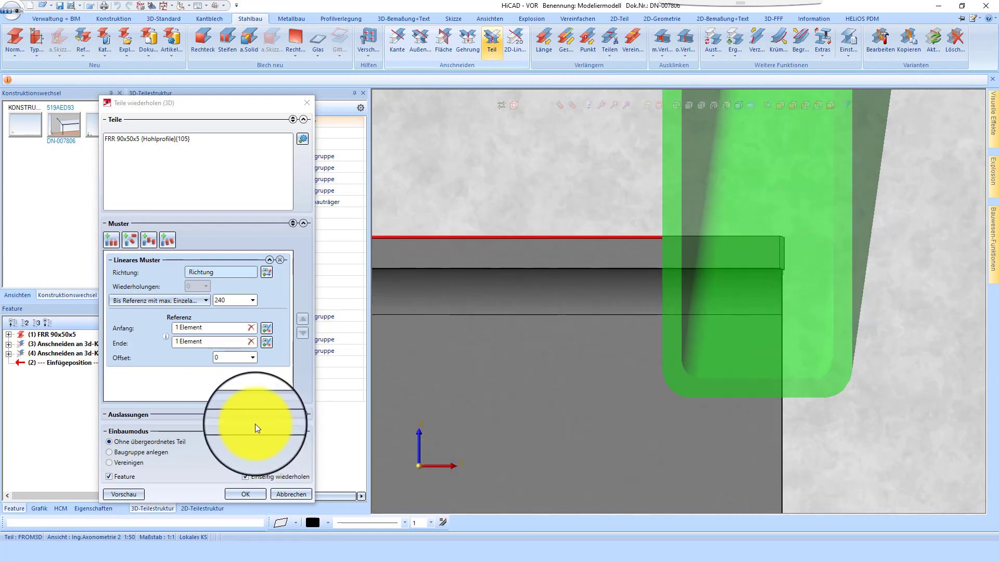
pyautogui.doubleClick(233, 300)
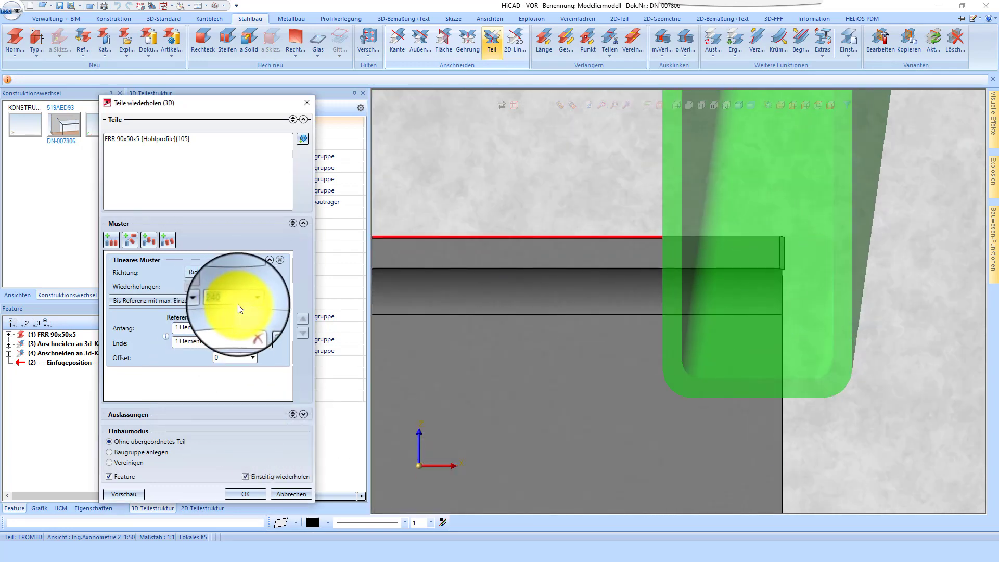
pyautogui.write('1500')
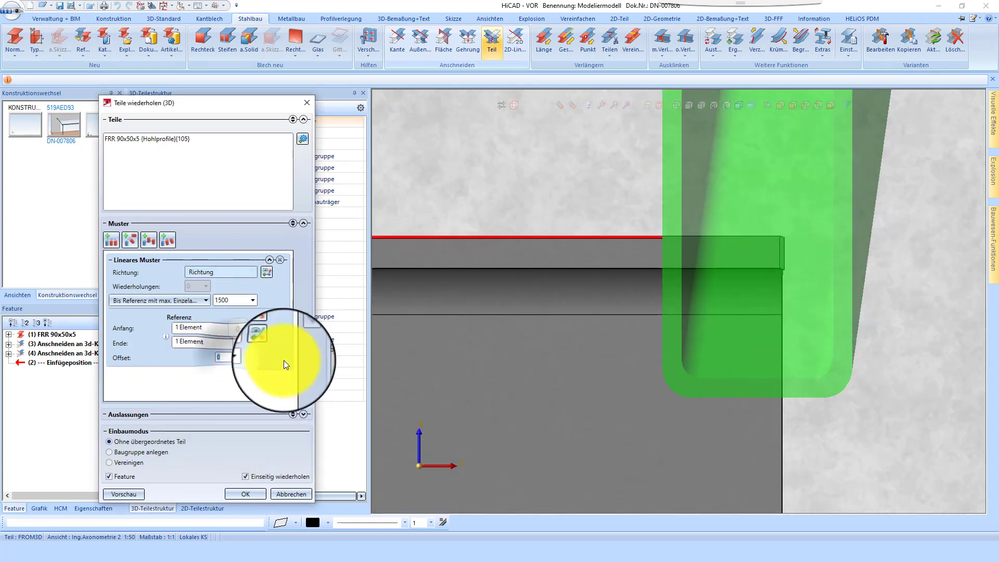
# Step: Set the maximum individual spacing to 1000 and create the purlin repetition without a parent part
pyautogui.scroll(-5, 627, 323)
pyautogui.scroll(-6, 852, 290)
pyautogui.scroll(-3, 827, 293)
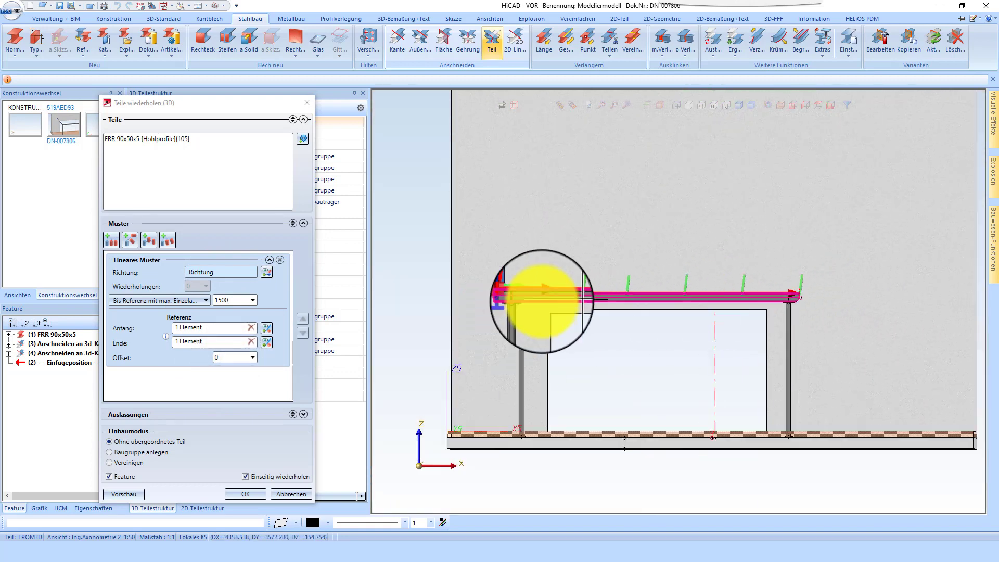
pyautogui.click(227, 300)
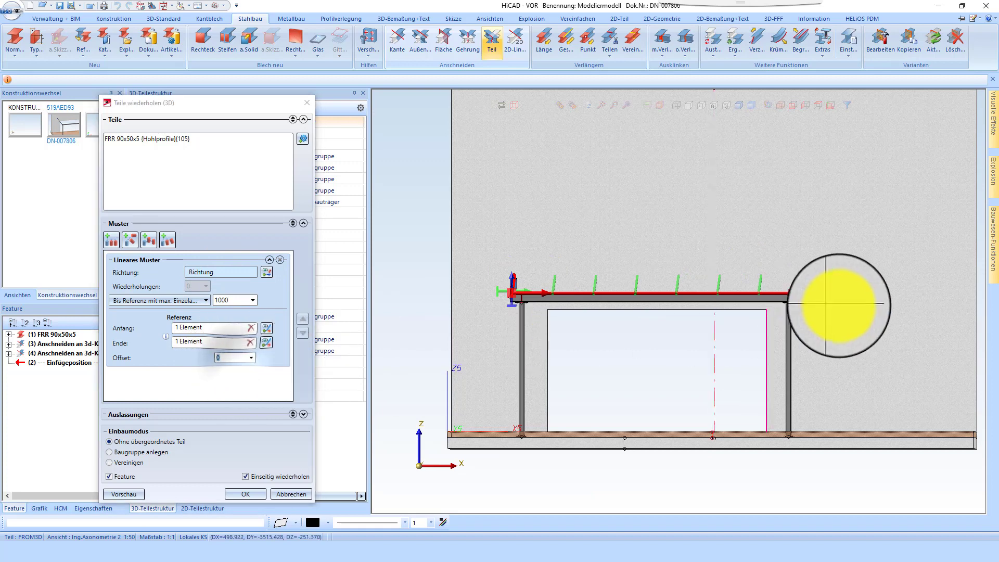
pyautogui.scroll(6, 768, 300)
pyautogui.click(235, 356)
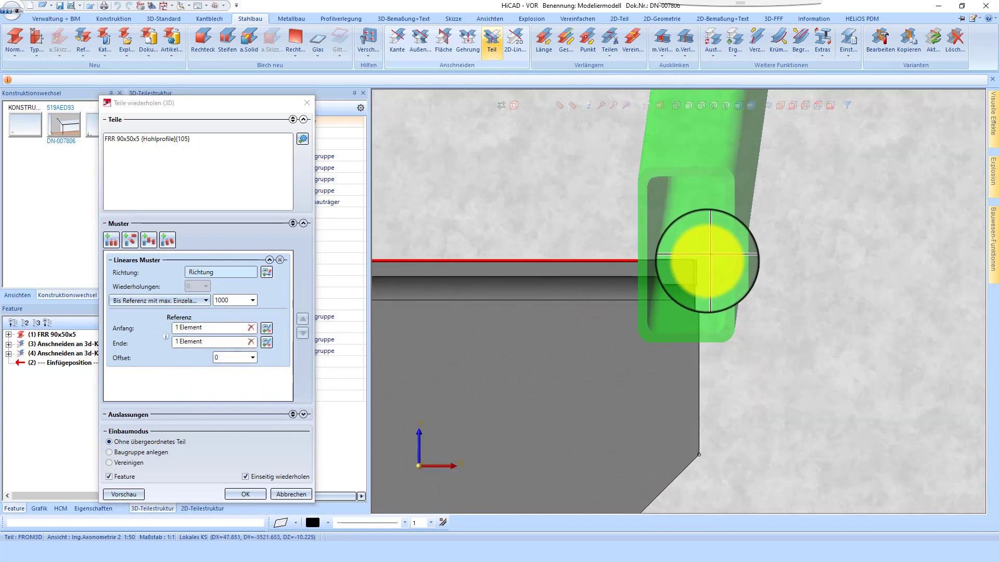
pyautogui.middleClick(219, 361)
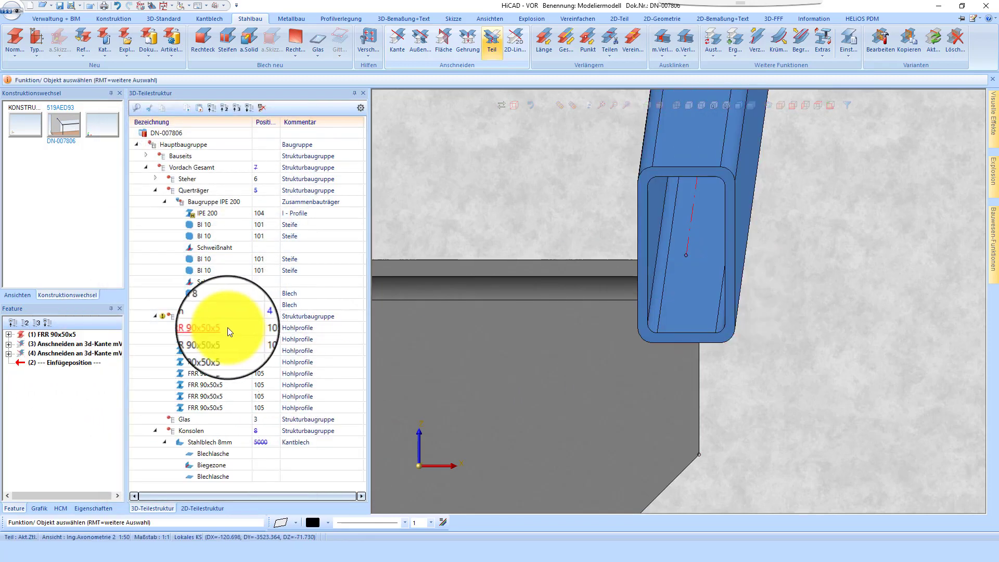
# Step: Edit the Teilewiederholung feature of the Pfetten group, trying offsets of 80 and 50 before applying an offset of 45
pyautogui.click(190, 318)
pyautogui.doubleClick(75, 337)
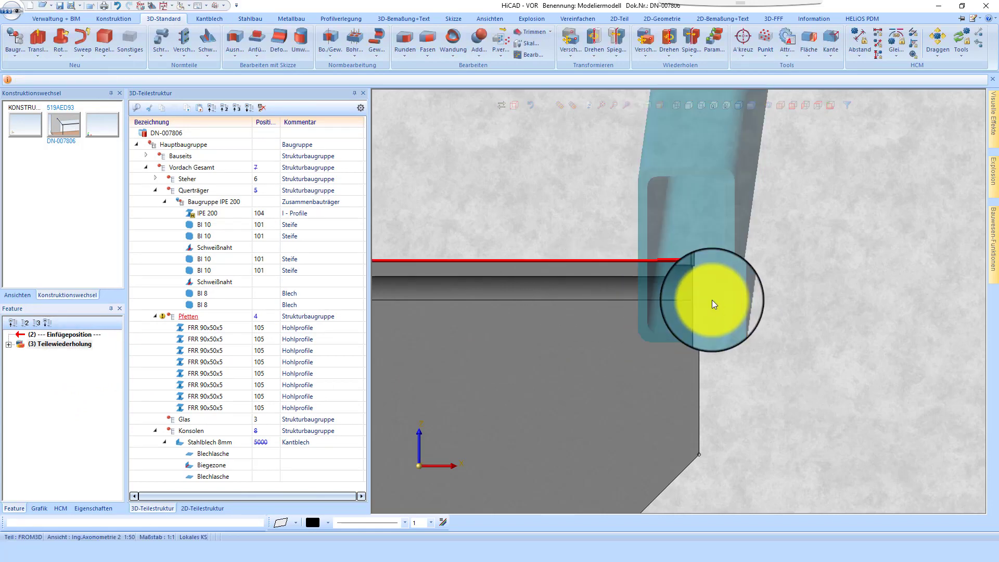
pyautogui.doubleClick(229, 357)
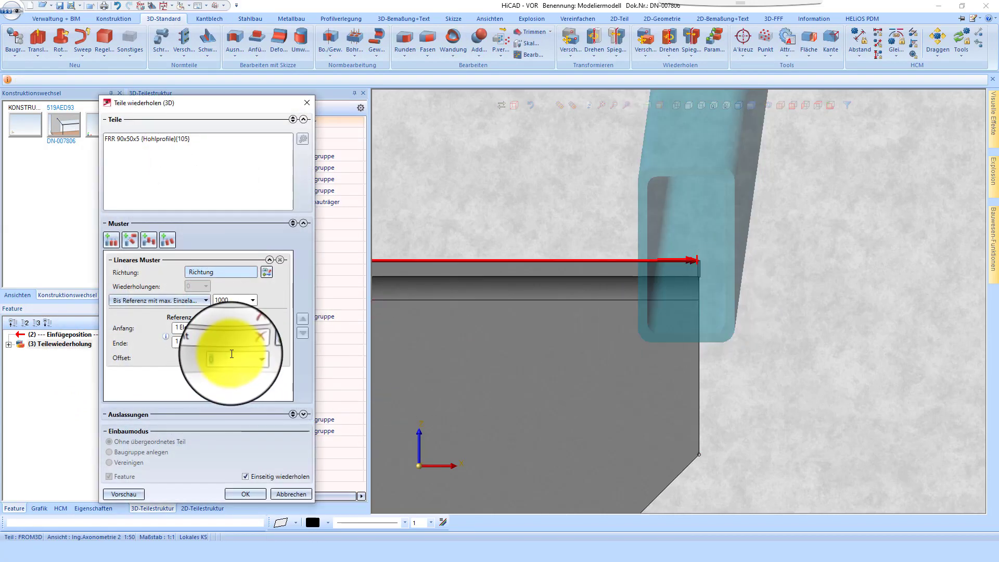
pyautogui.write('80')
pyautogui.doubleClick(240, 302)
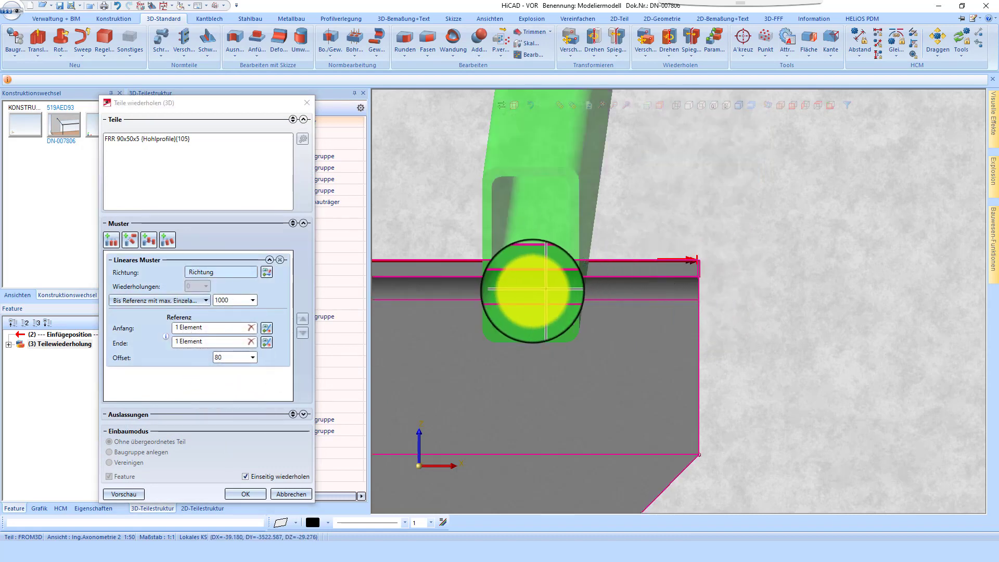
pyautogui.doubleClick(230, 357)
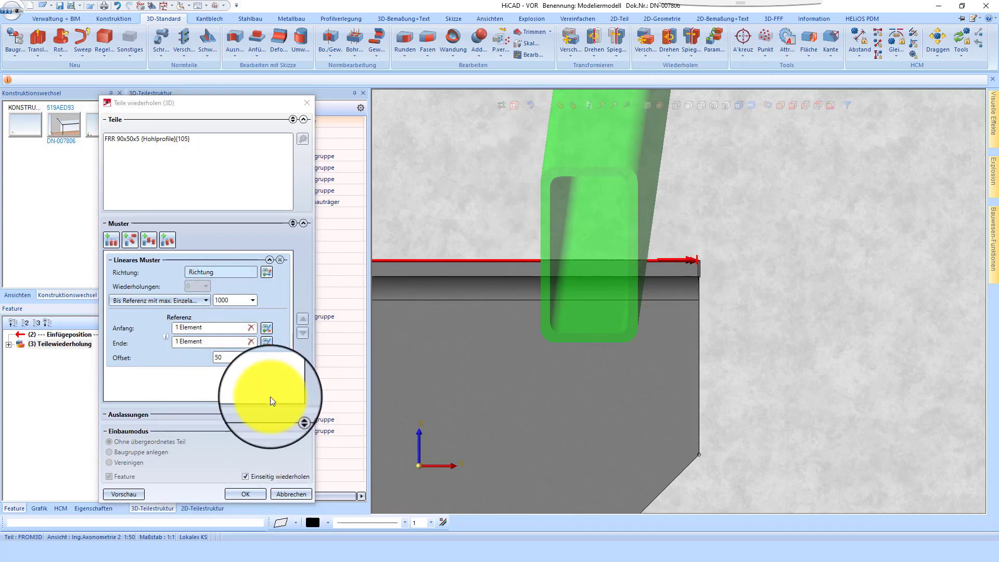
pyautogui.doubleClick(242, 358)
pyautogui.write('60')
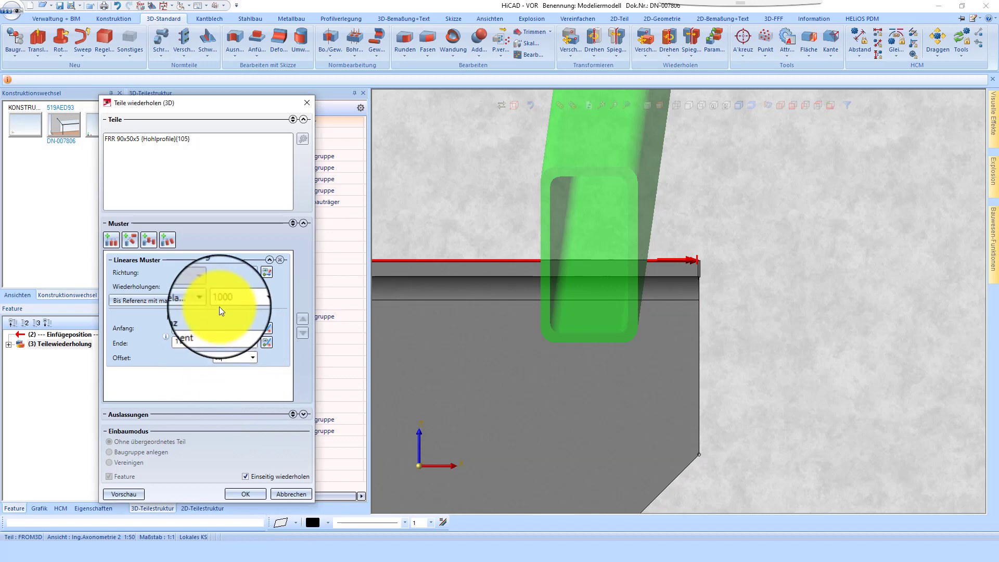
pyautogui.doubleClick(235, 300)
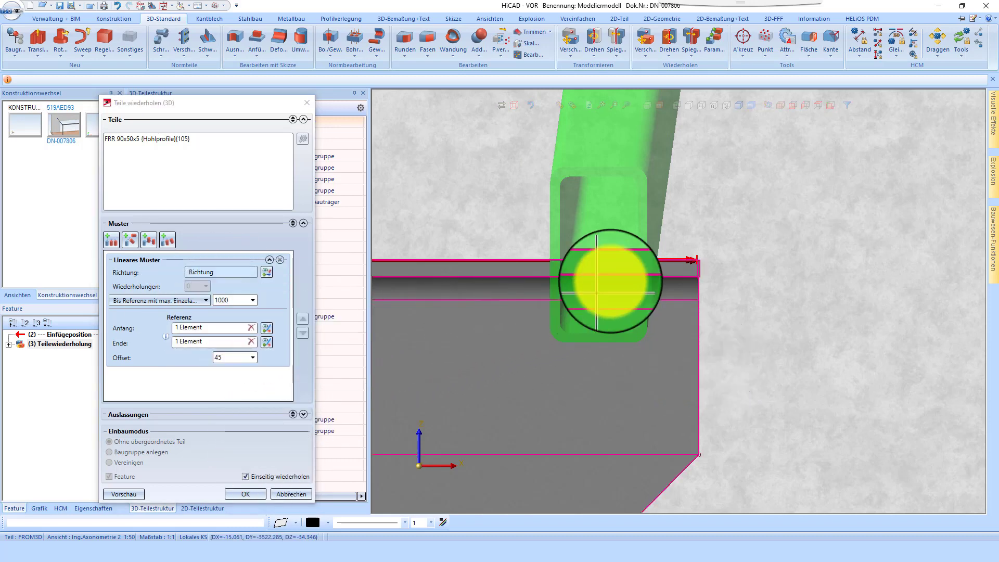
pyautogui.click(253, 491)
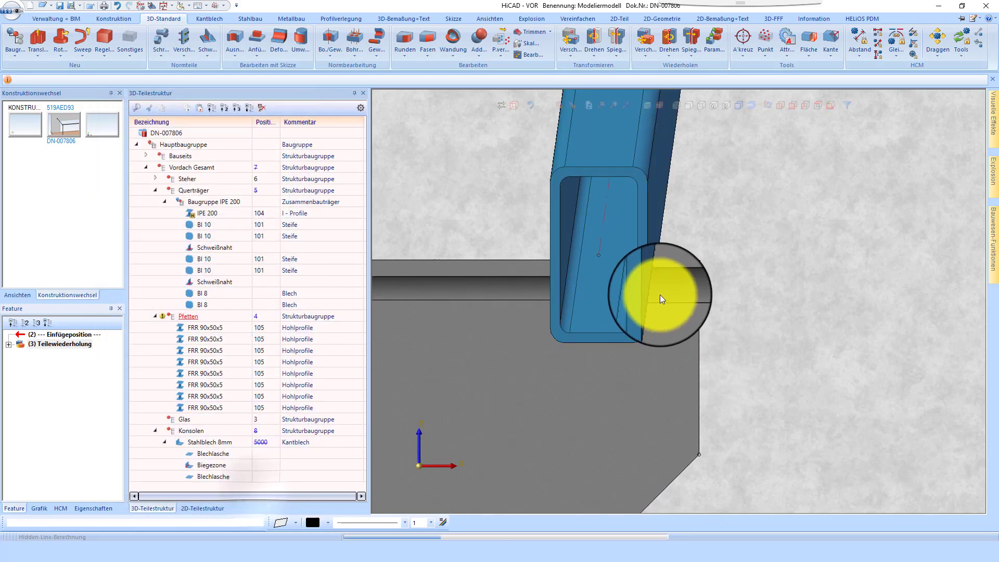
# Step: Select the two 8 mm plates at the first purlin and examine the repeated purlins along the crossbeam
pyautogui.scroll(-12, 724, 315)
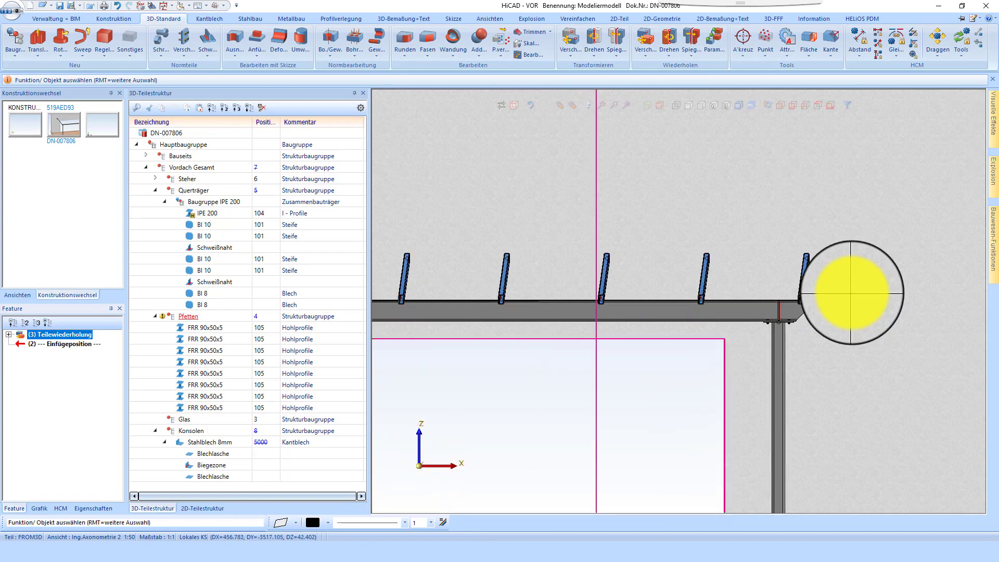
pyautogui.scroll(6, 530, 312)
pyautogui.moveTo(576, 286); pyautogui.dragTo(462, 249, button='middle')
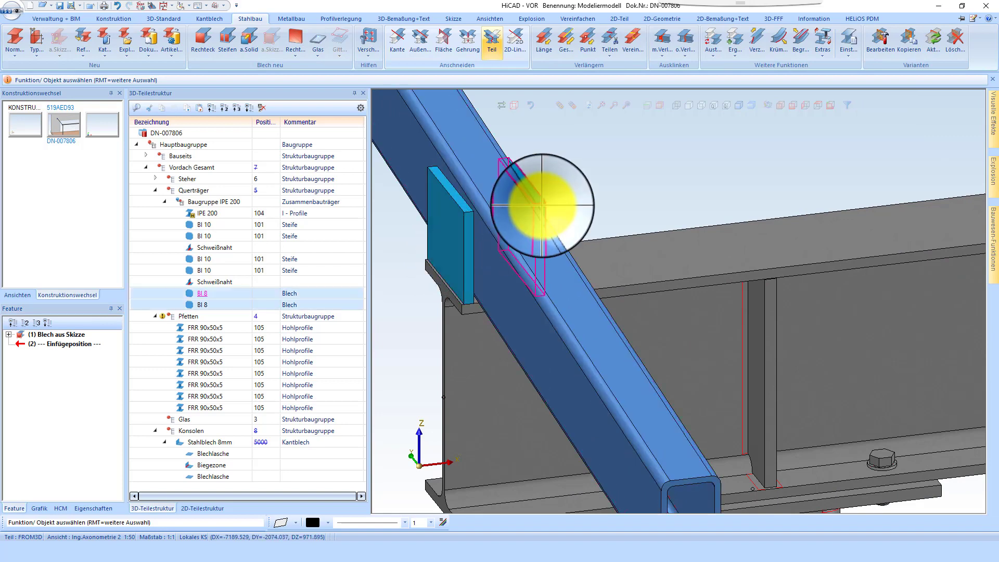
pyautogui.scroll(-3, 543, 204)
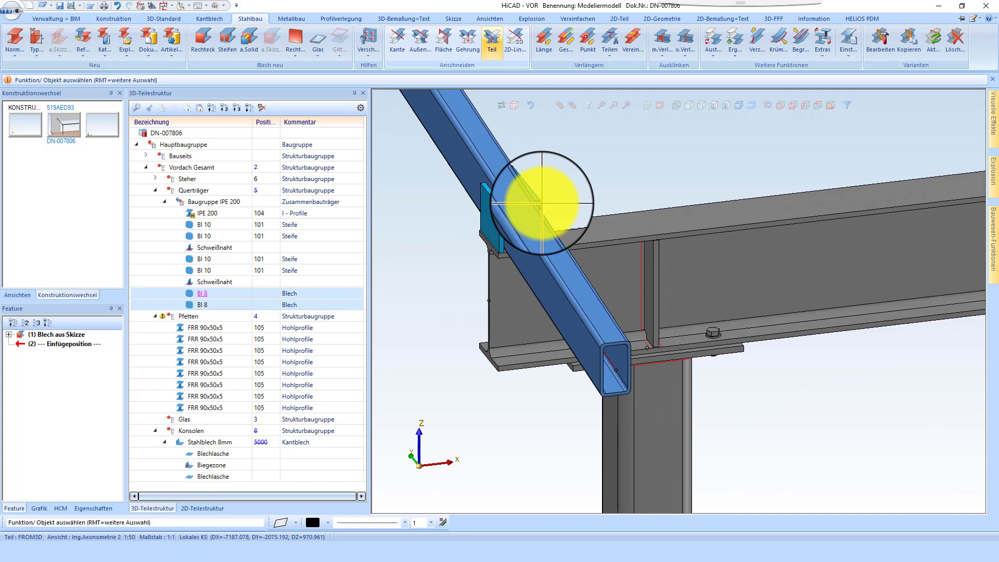
pyautogui.scroll(-2, 543, 204)
pyautogui.scroll(2, 543, 205)
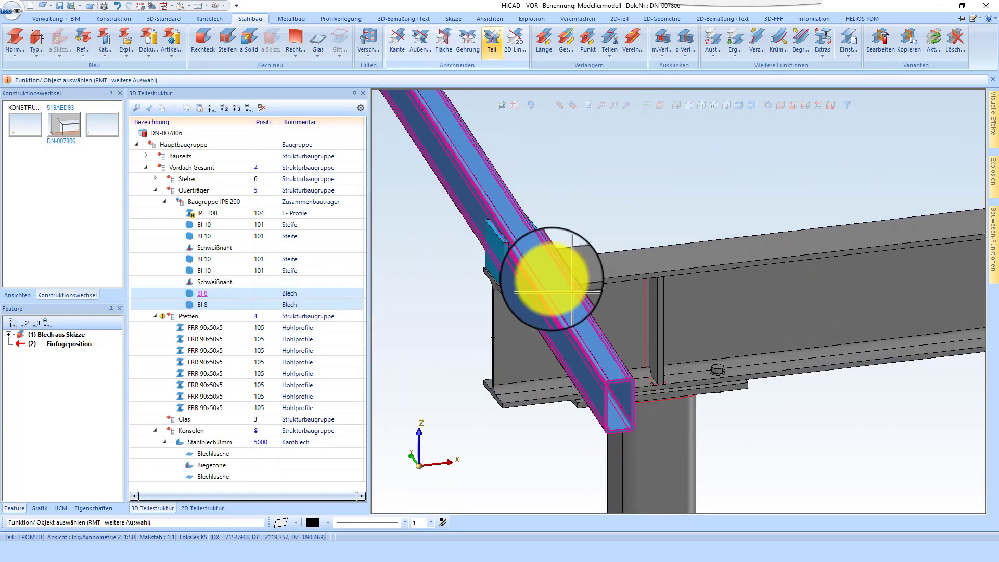
pyautogui.scroll(-2, 423, 223)
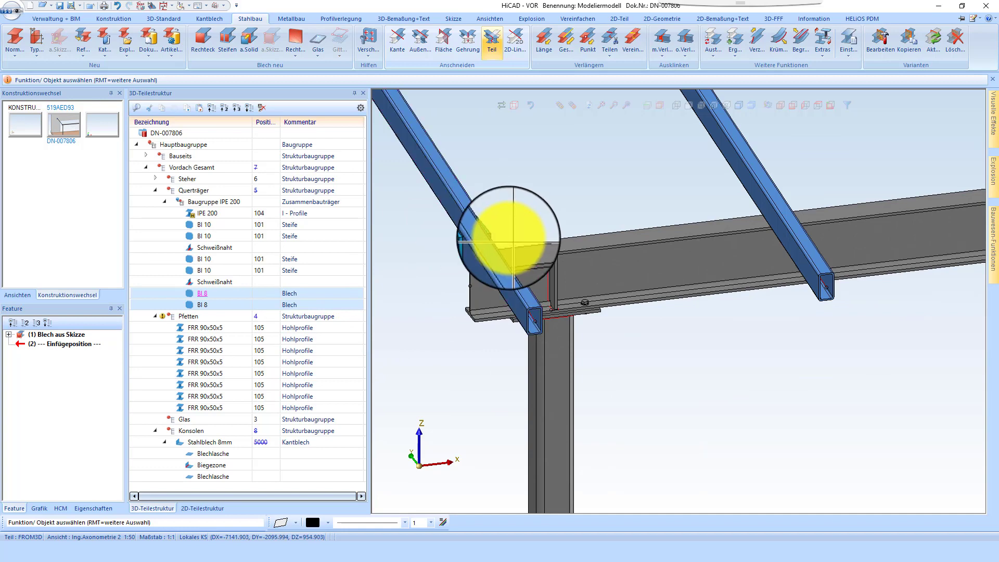
pyautogui.scroll(2, 543, 319)
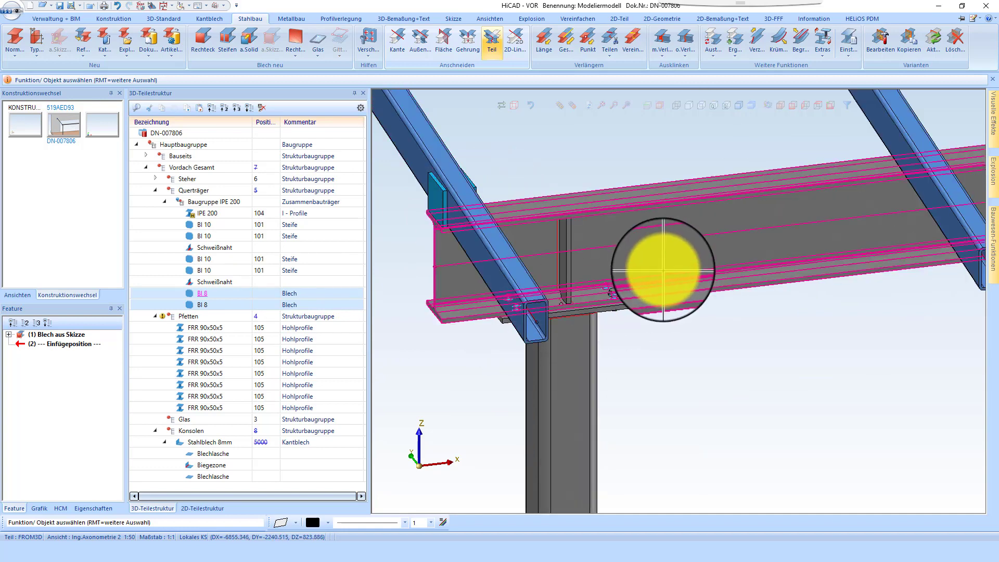
pyautogui.scroll(-3, 549, 265)
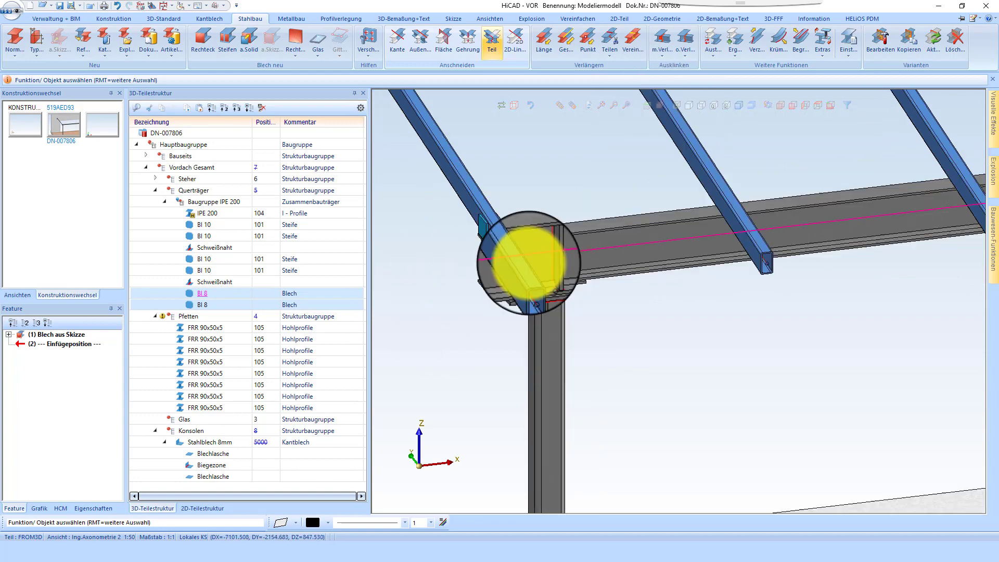
pyautogui.scroll(-2, 630, 273)
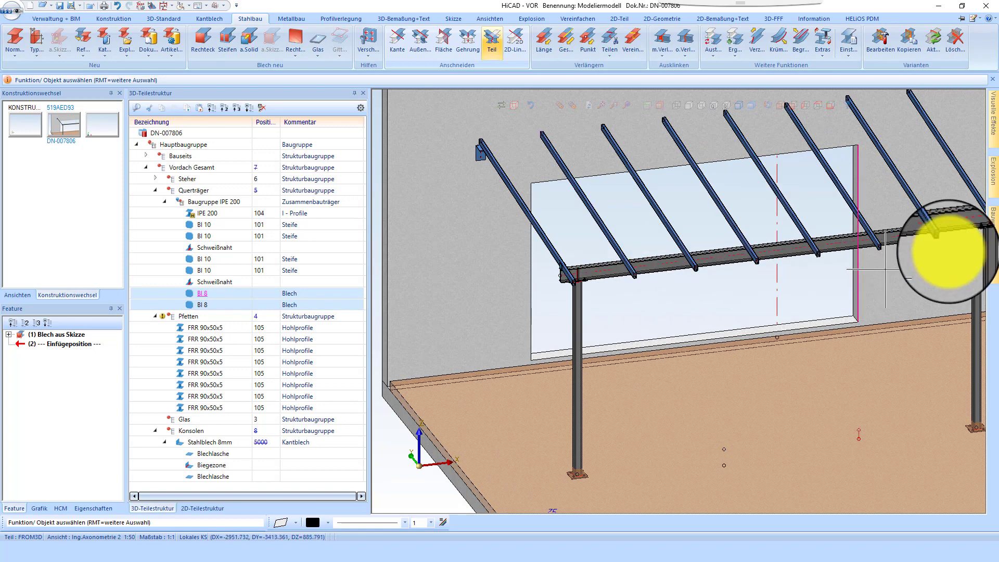
# Step: Set the working plane at the lower corner of the first purlin's end face and copy its two 8 mm plates to the clipboard
pyautogui.scroll(3, 571, 252)
pyautogui.scroll(2, 502, 212)
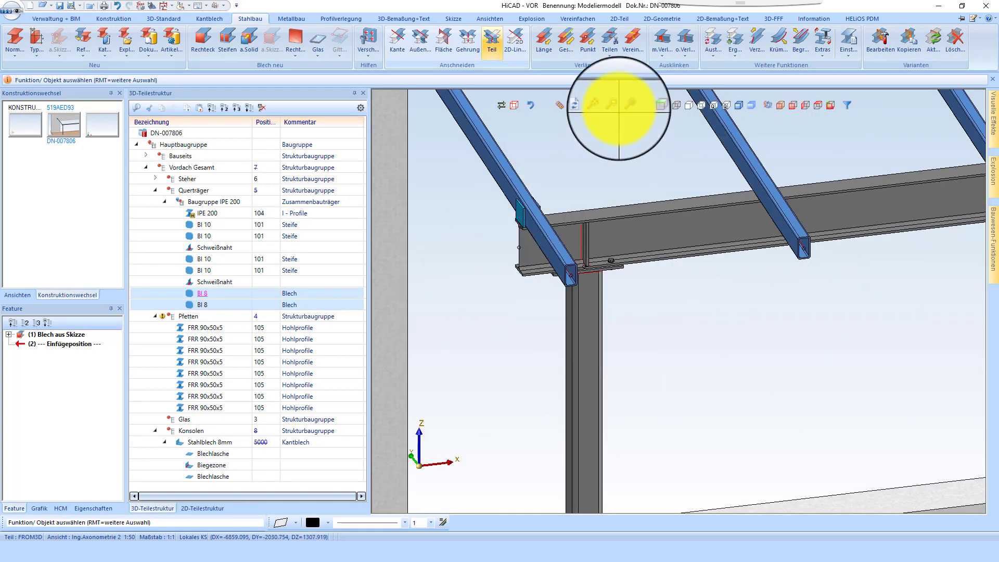
pyautogui.click(649, 106)
pyautogui.scroll(3, 564, 285)
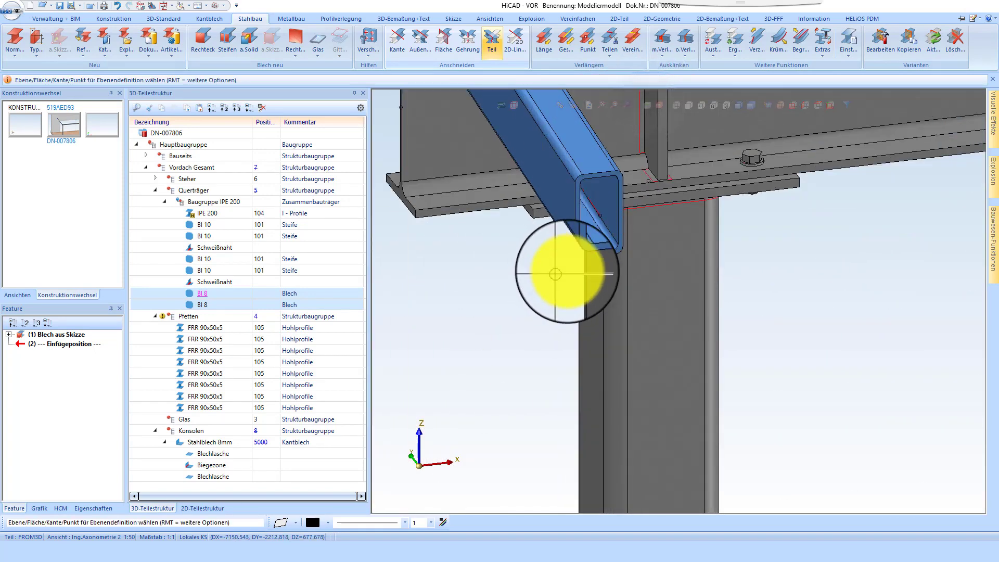
pyautogui.scroll(5, 593, 250)
pyautogui.click(575, 294)
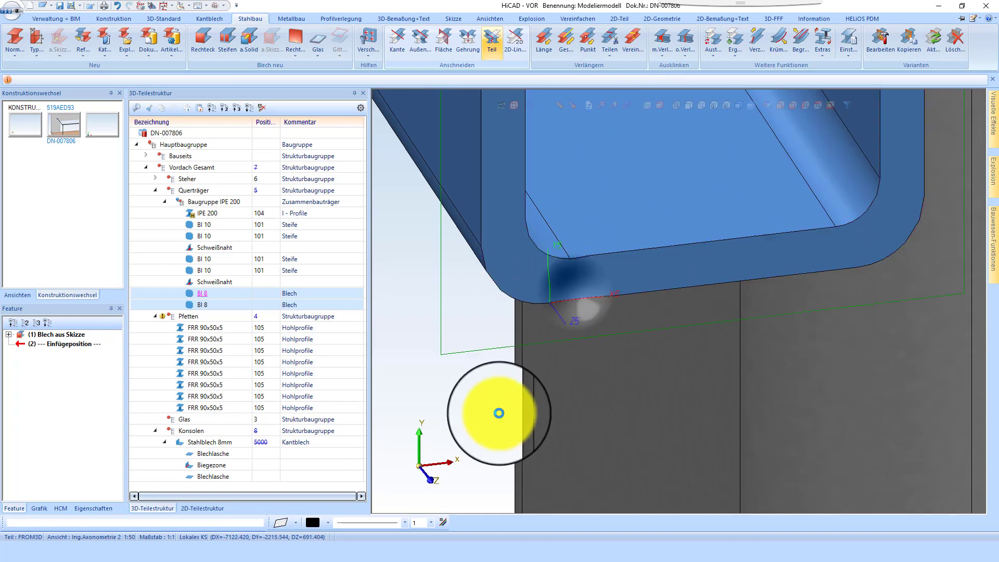
pyautogui.scroll(-4, 608, 345)
pyautogui.scroll(-4, 624, 329)
pyautogui.scroll(2, 497, 218)
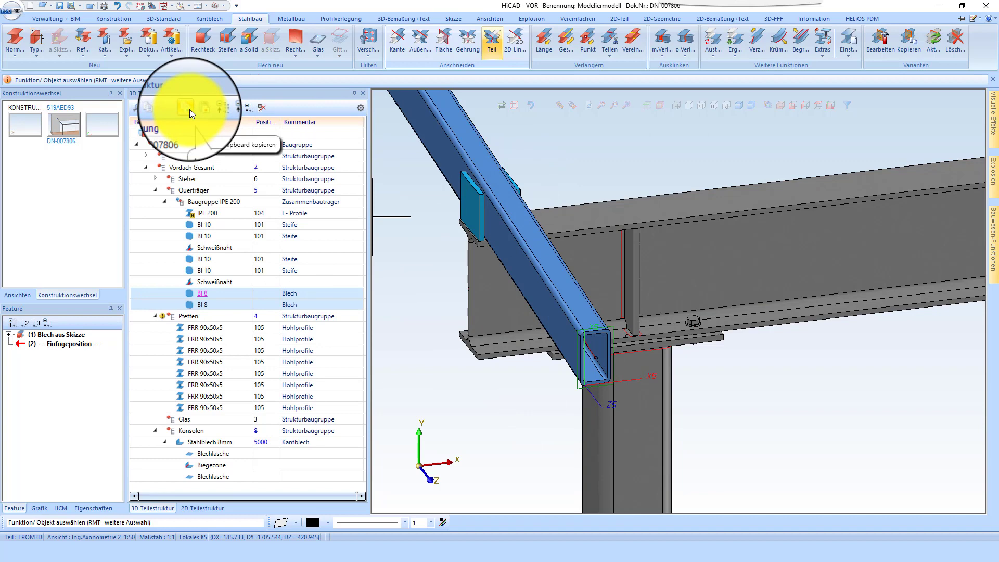
# Step: Set the working plane at the matching lower corner of the second purlin's end face
pyautogui.scroll(-4, 546, 381)
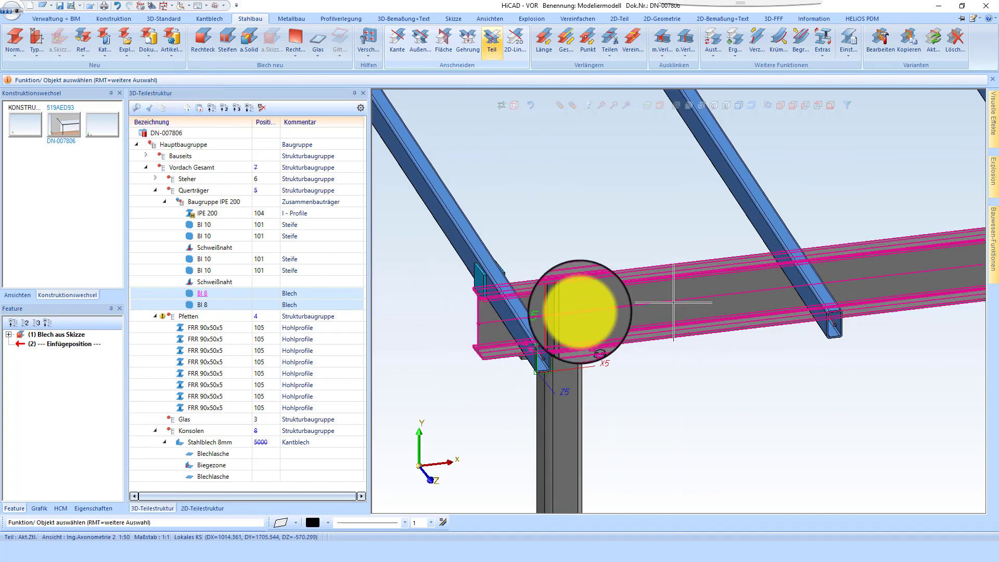
pyautogui.scroll(4, 796, 314)
pyautogui.click(646, 106)
pyautogui.scroll(5, 712, 351)
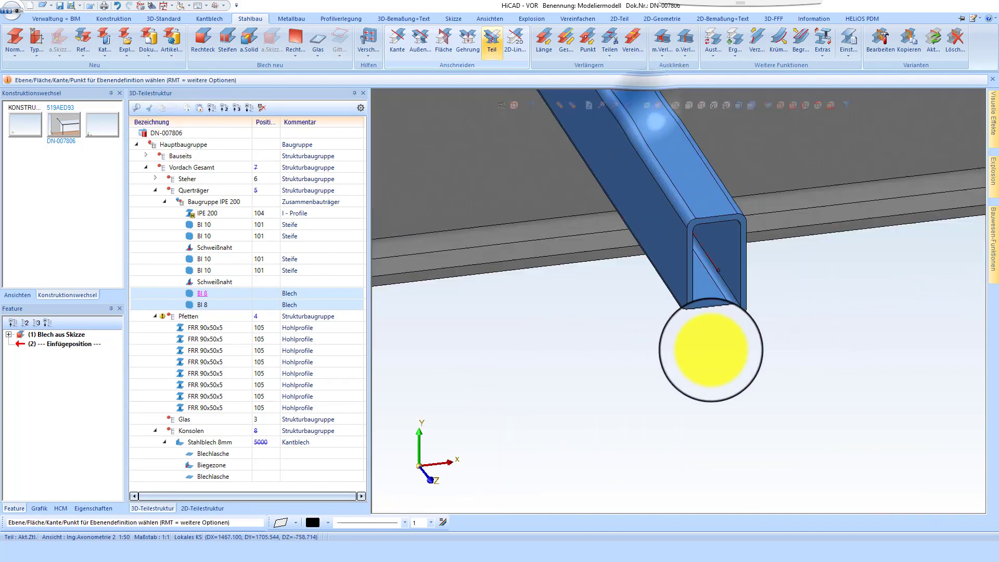
pyautogui.scroll(4, 696, 310)
pyautogui.click(695, 302)
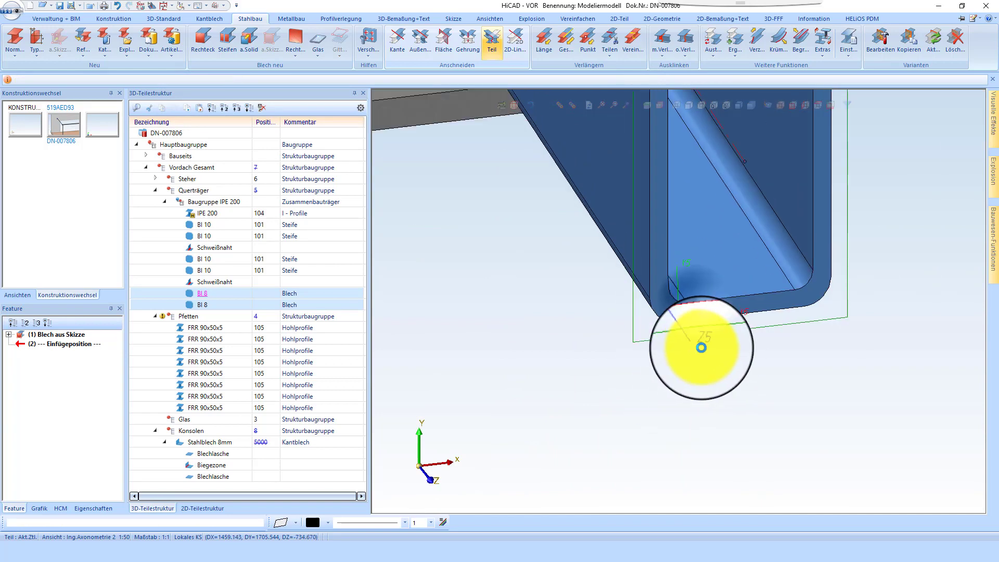
# Step: Activate Baugruppe IPE 200 and paste the two plates at the second purlin, using the zero point as fitting point
pyautogui.scroll(-5, 724, 357)
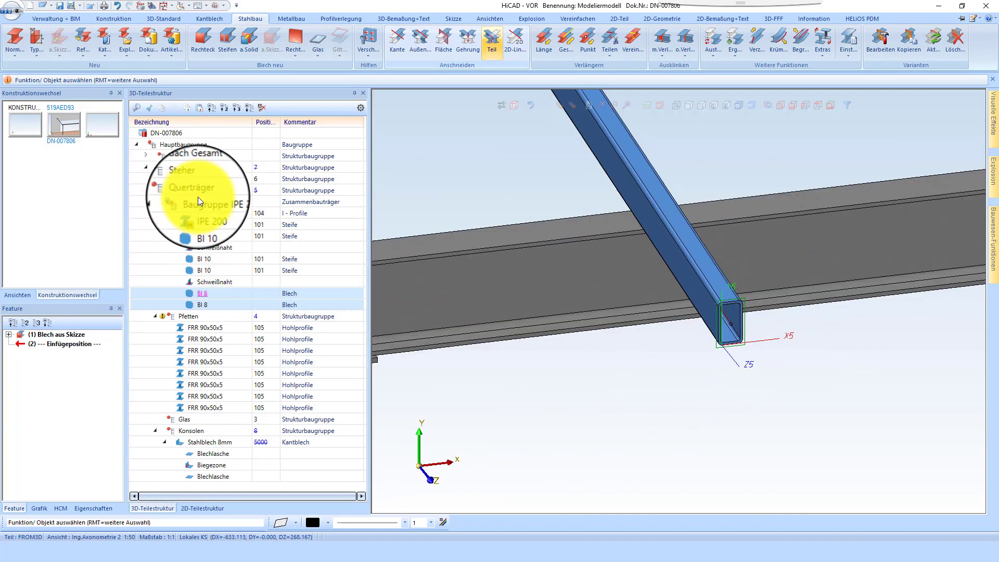
pyautogui.click(201, 198)
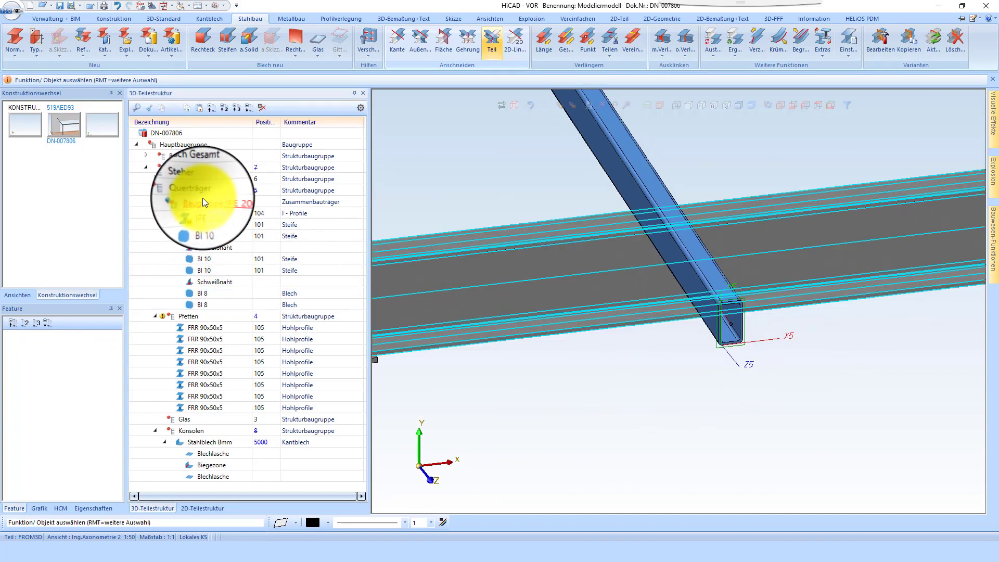
pyautogui.click(198, 109)
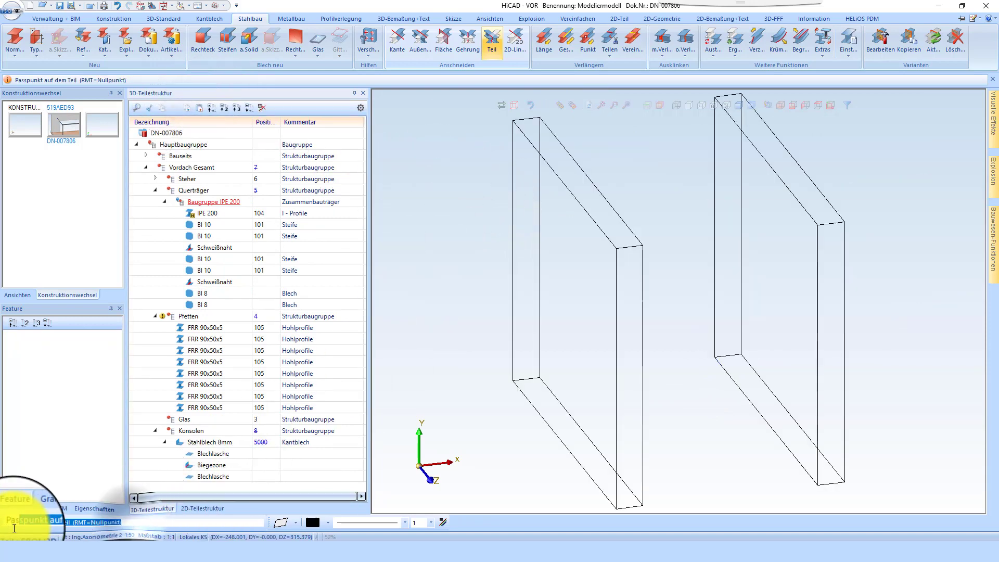
pyautogui.rightClick(436, 259)
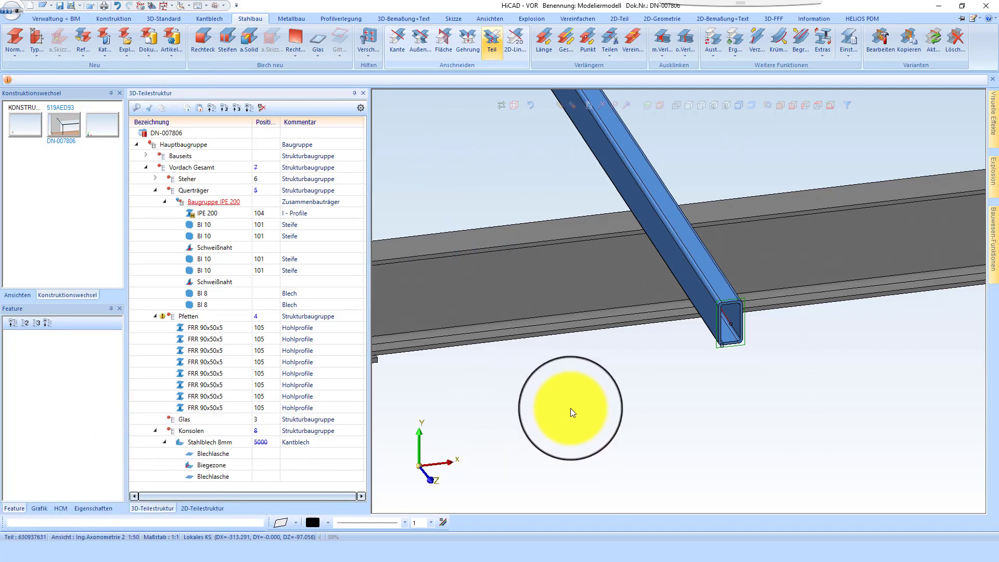
pyautogui.click(692, 308)
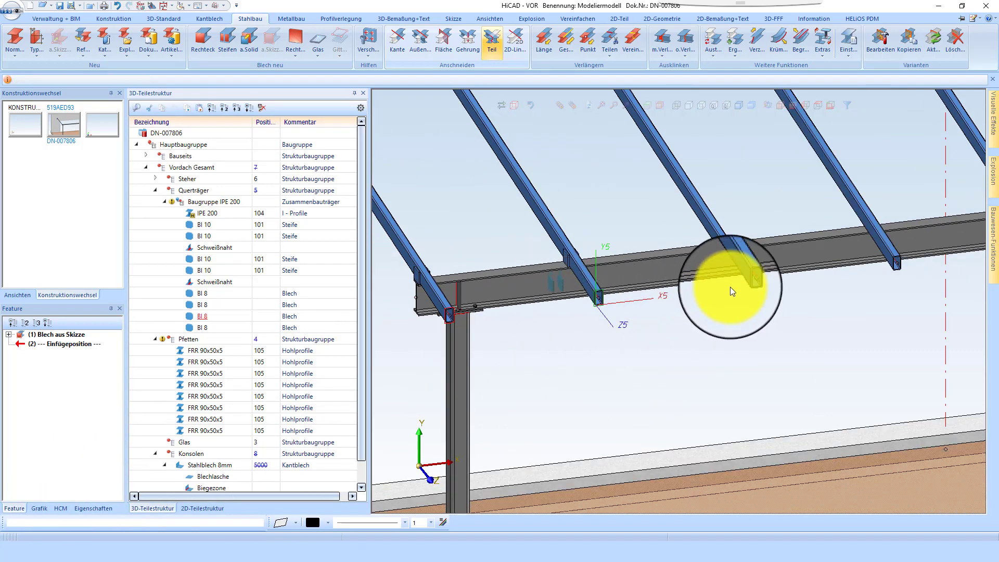
# Step: Set the working plane at the third purlin's lower end corner and paste the two plates into Baugruppe IPE 200 there
pyautogui.click(648, 106)
pyautogui.scroll(5, 735, 290)
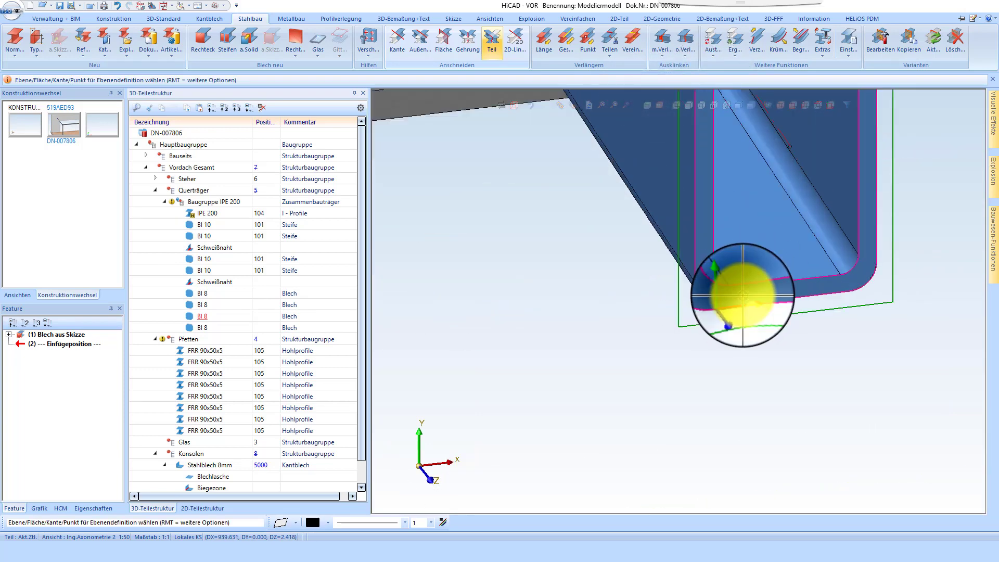
pyautogui.click(742, 295)
pyautogui.click(230, 201)
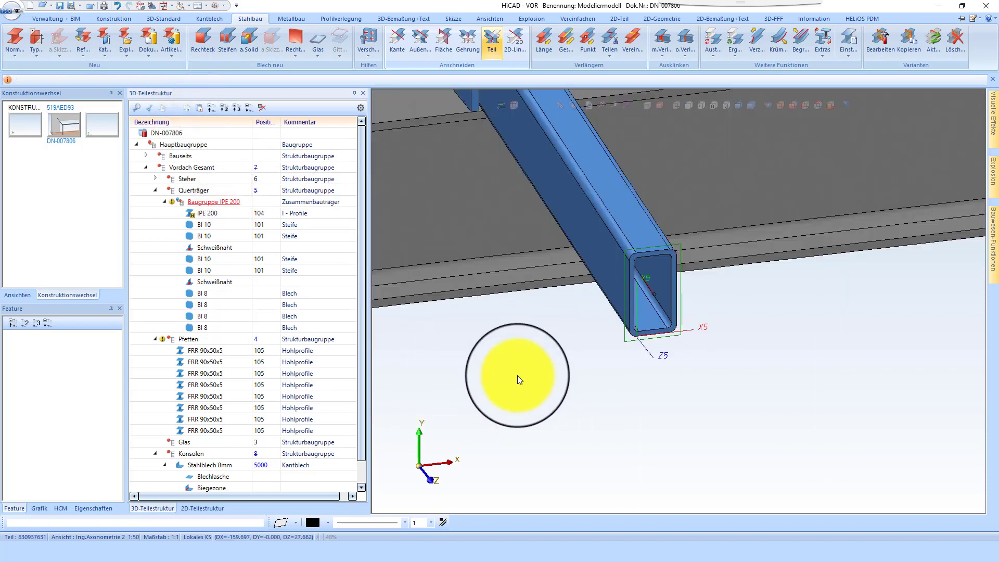
pyautogui.hotkey('ctrl', 'v')
pyautogui.scroll(-5, 517, 376)
pyautogui.rightClick(707, 317)
pyautogui.scroll(4, 485, 292)
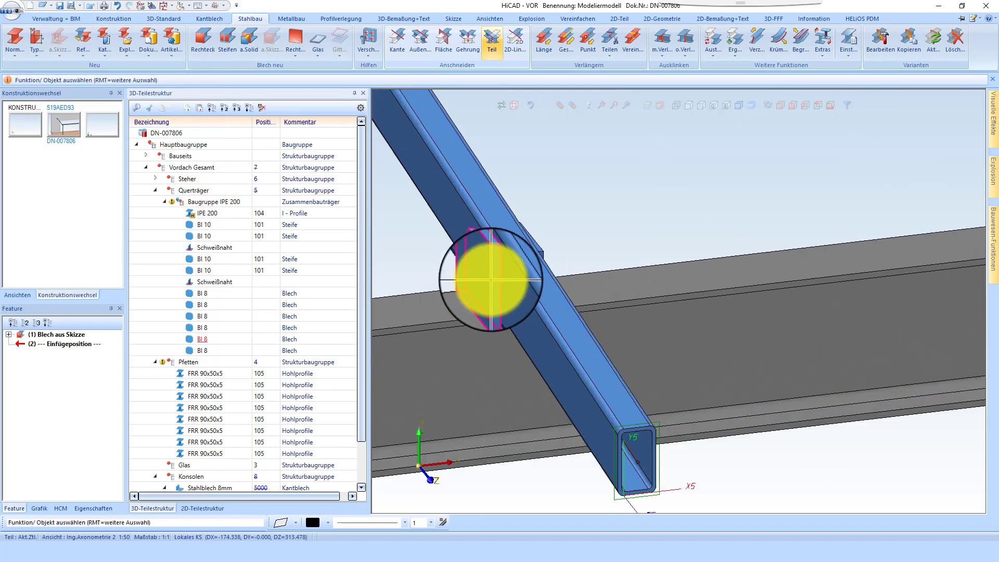
# Step: Repeat the third purlin's two plates without a parent part, placing the first copy at the fourth purlin's end
pyautogui.rightClick(541, 254)
pyautogui.click(580, 315)
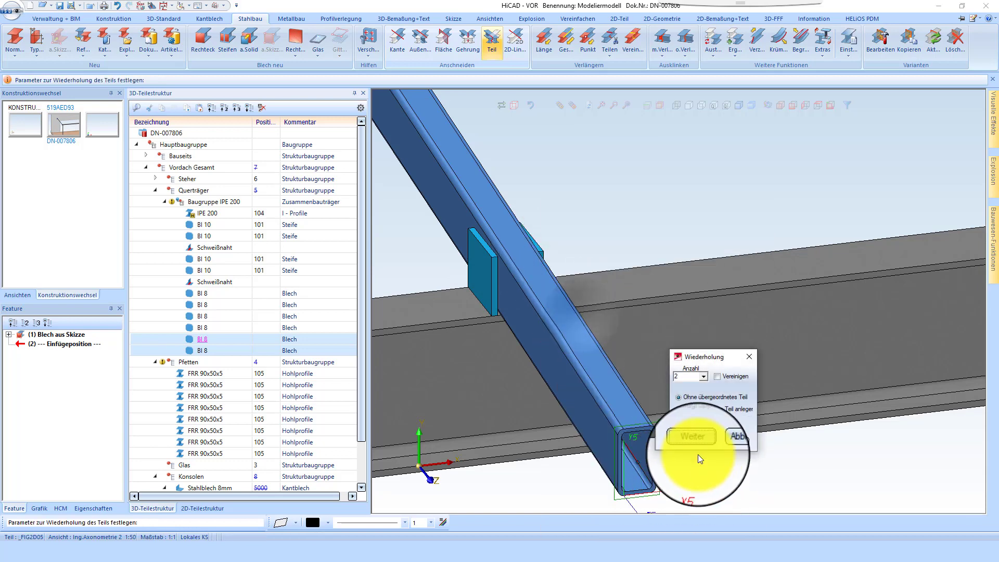
pyautogui.click(700, 439)
pyautogui.scroll(-2, 476, 385)
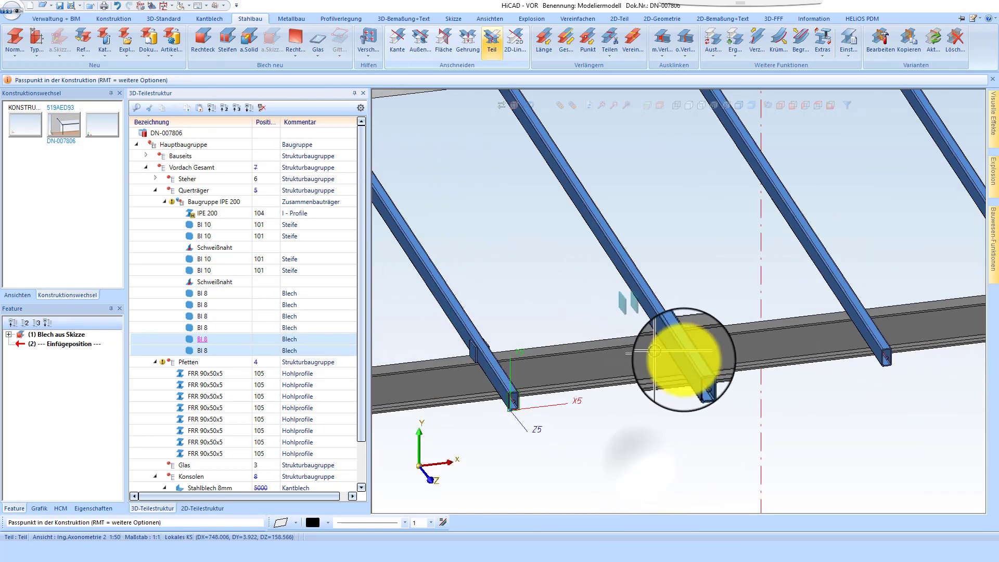
pyautogui.scroll(-3, 701, 380)
pyautogui.scroll(4, 702, 381)
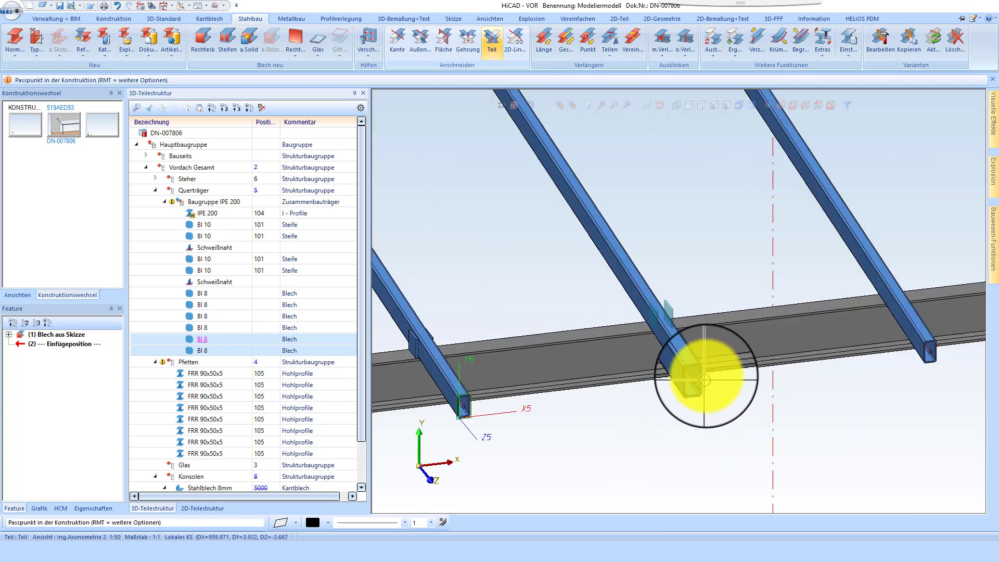
pyautogui.click(695, 379)
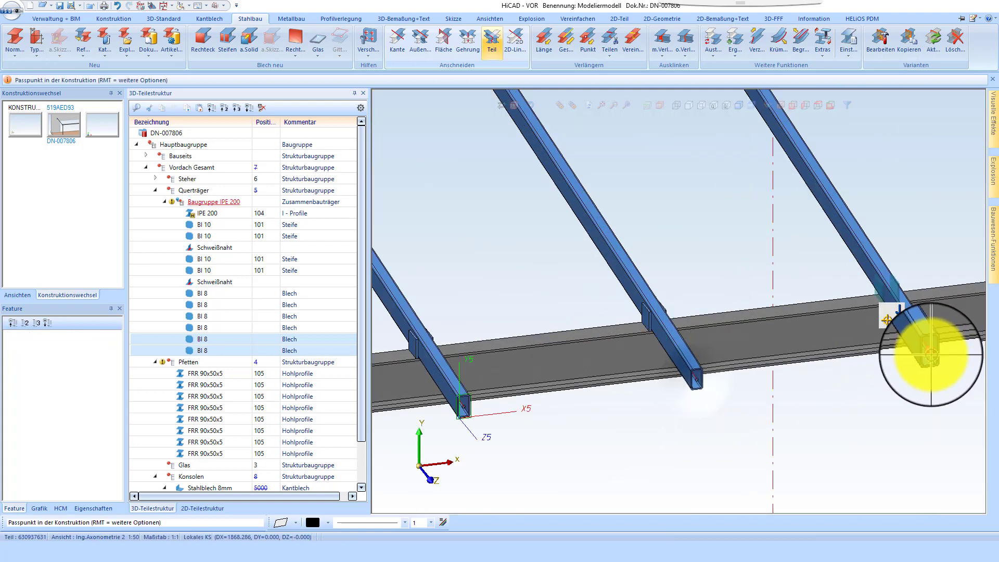
# Step: Place further copies of the two plates at the ends of the fifth to eighth purlins and finish the repetition
pyautogui.click(930, 352)
pyautogui.scroll(-3, 488, 319)
pyautogui.scroll(3, 759, 323)
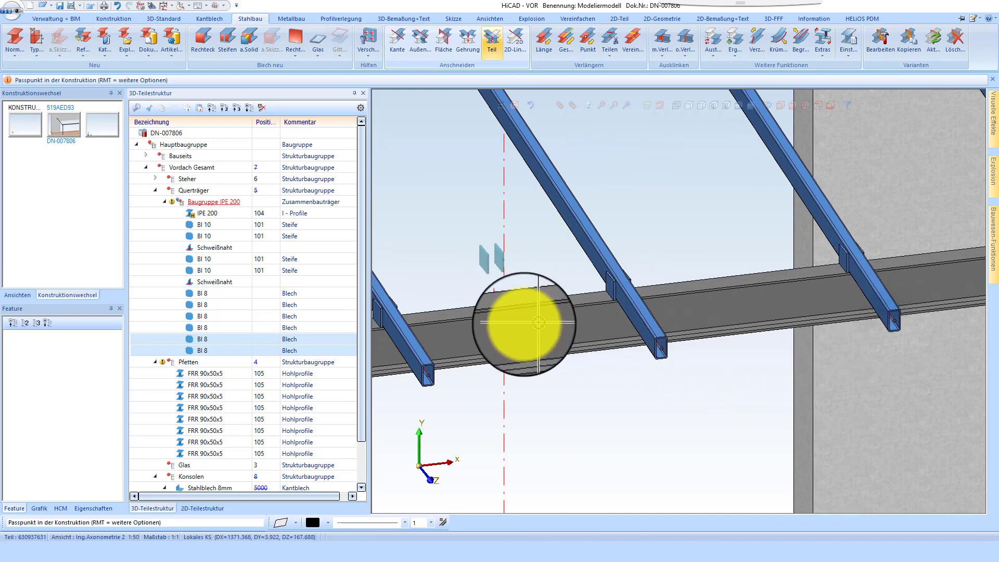
pyautogui.scroll(-3, 524, 326)
pyautogui.scroll(3, 778, 311)
pyautogui.click(757, 316)
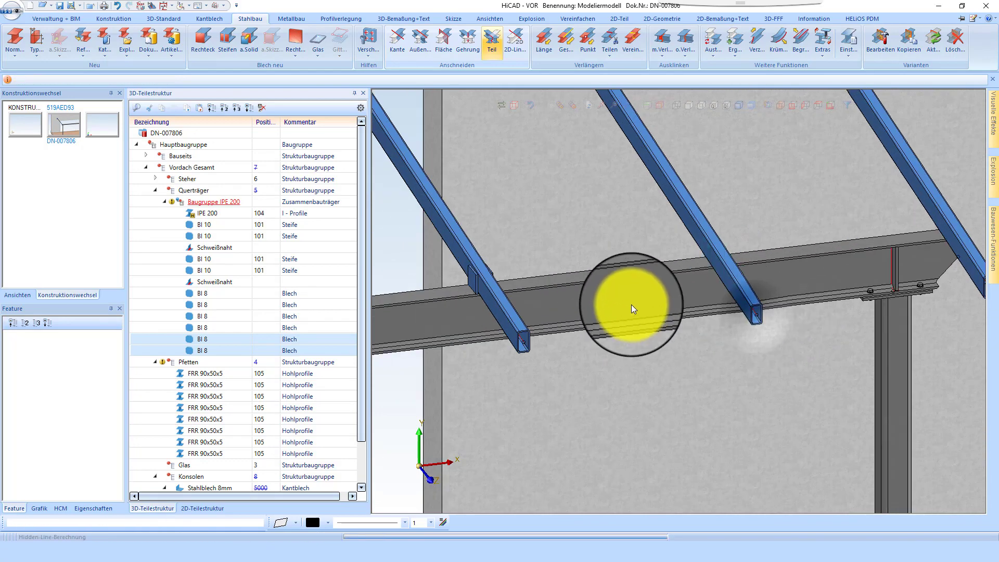
pyautogui.scroll(-3, 871, 277)
pyautogui.scroll(4, 900, 302)
pyautogui.click(903, 277)
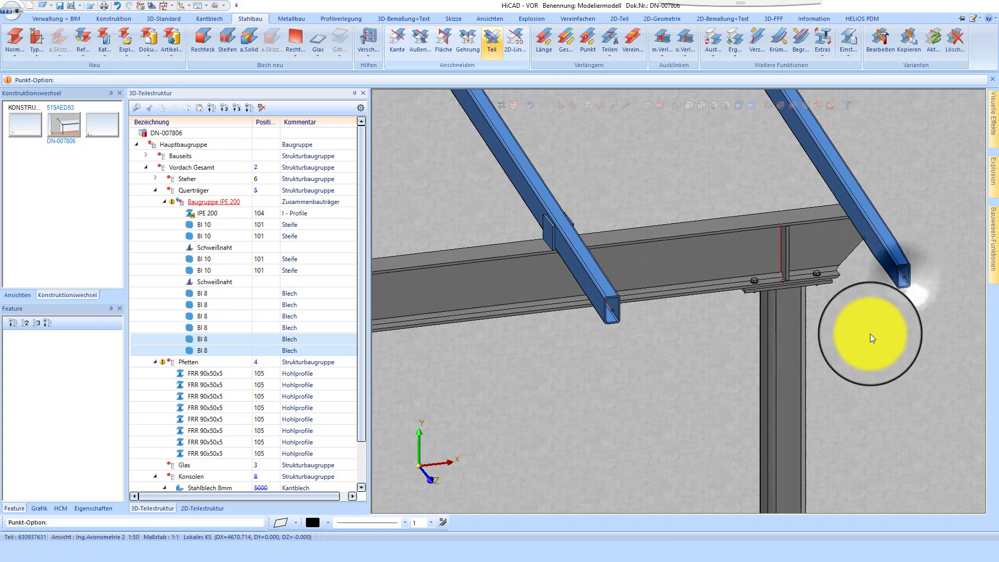
pyautogui.scroll(-5, 787, 341)
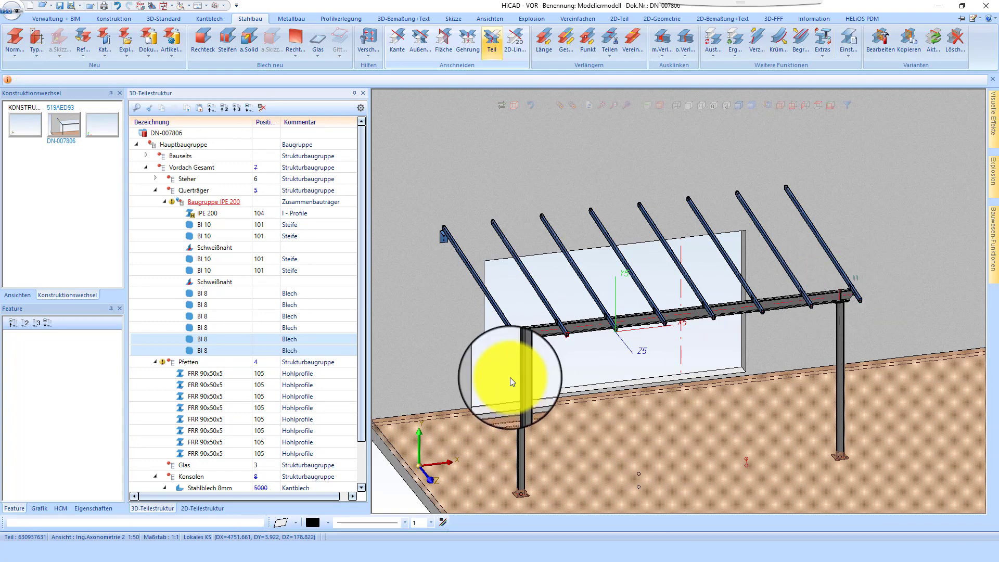
# Step: Apply the Galvanisiert 08 texture to the whole Baugruppe IPE 200 and remove the working planes at the purlin ends
pyautogui.scroll(5, 535, 435)
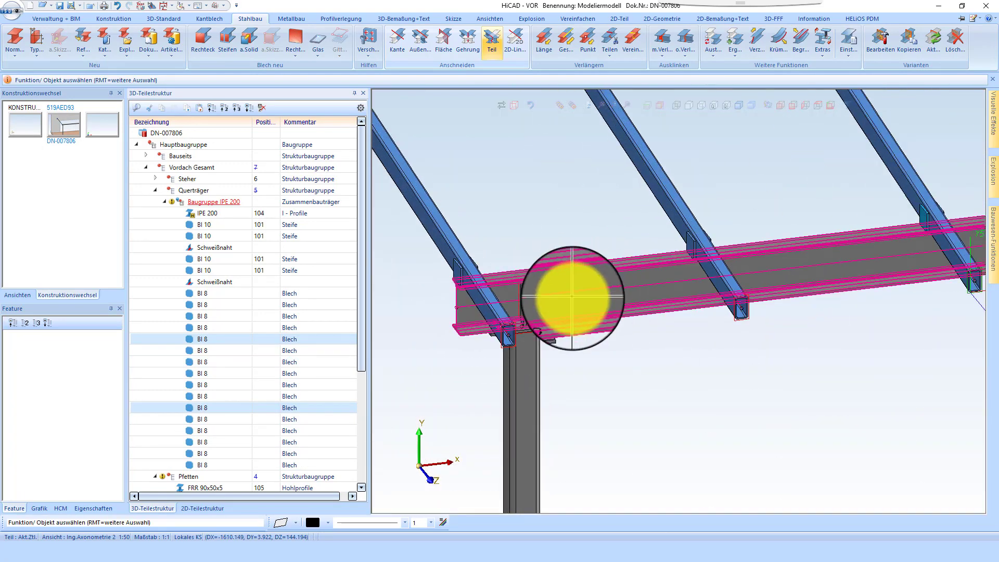
pyautogui.moveTo(632, 289)
pyautogui.mouseDown(button='middle')
pyautogui.moveTo(685, 271)
pyautogui.moveTo(647, 290)
pyautogui.mouseUp(button='middle')
pyautogui.scroll(-4, 647, 291)
pyautogui.scroll(4, 591, 332)
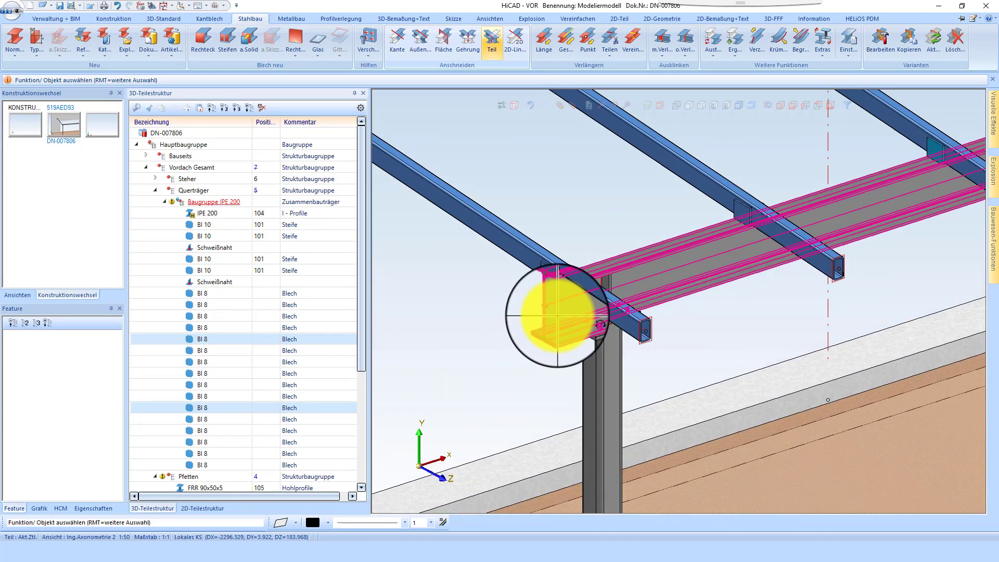
pyautogui.click(557, 314)
pyautogui.rightClick(507, 335)
pyautogui.click(814, 123)
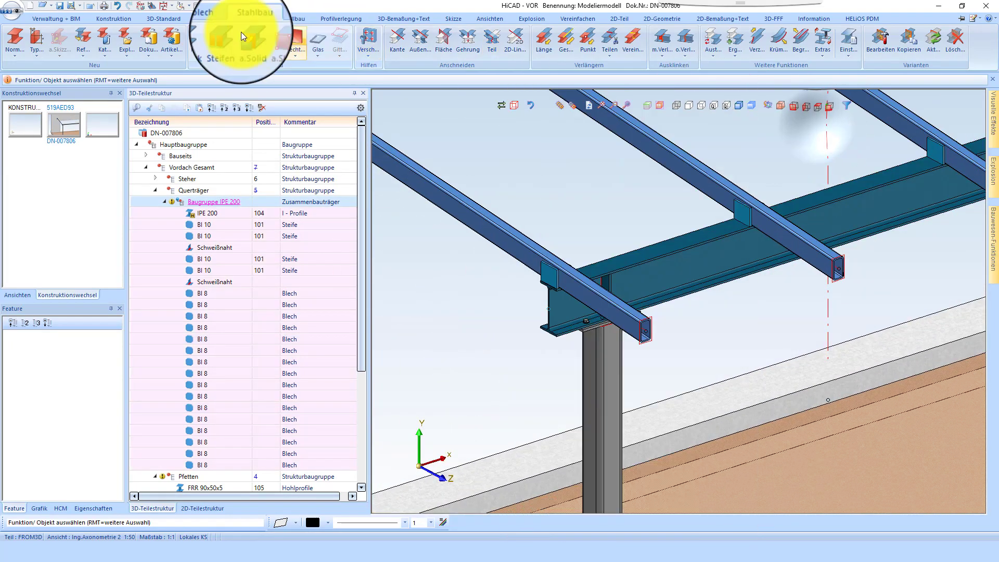
pyautogui.click(158, 20)
pyautogui.click(787, 43)
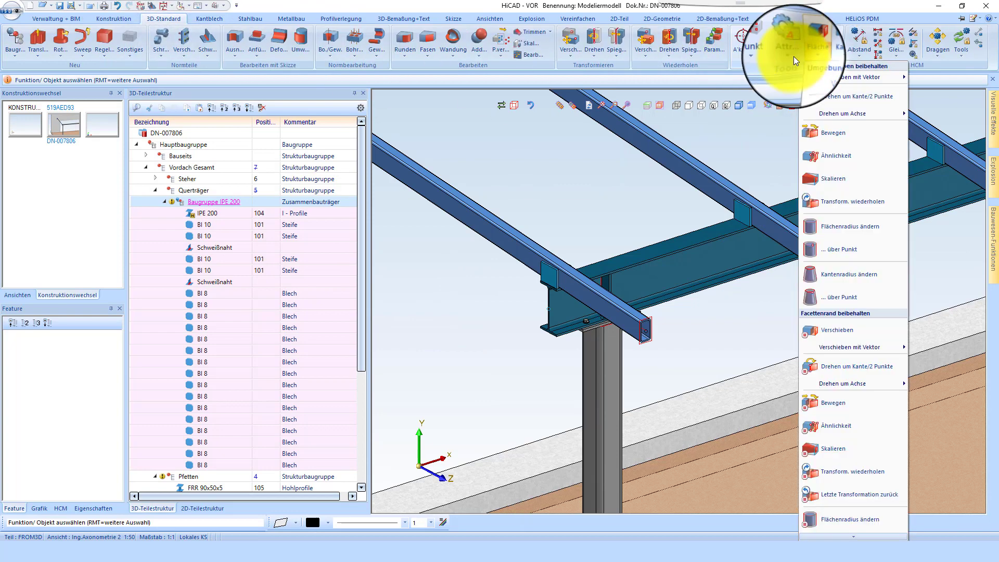
pyautogui.click(803, 193)
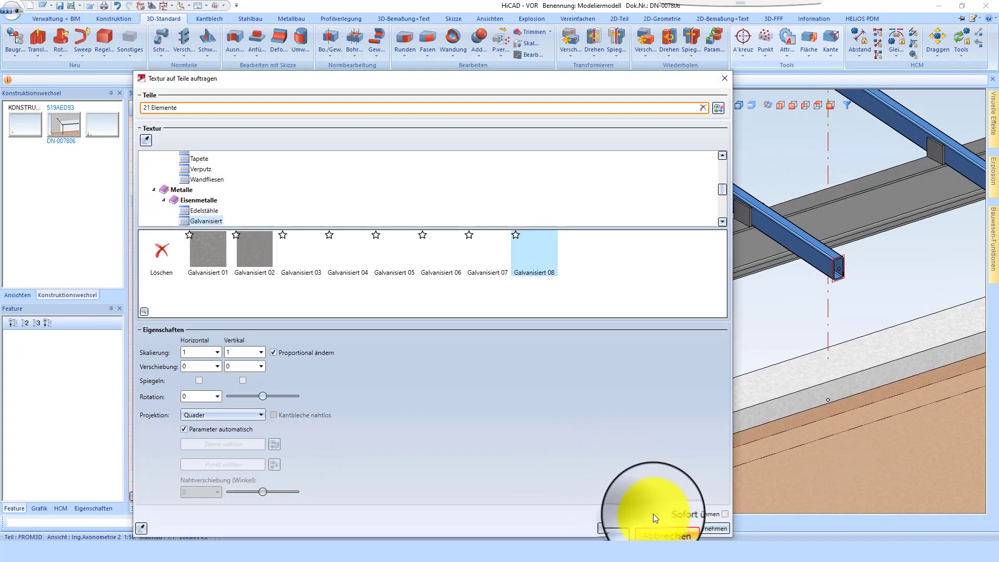
pyautogui.click(656, 524)
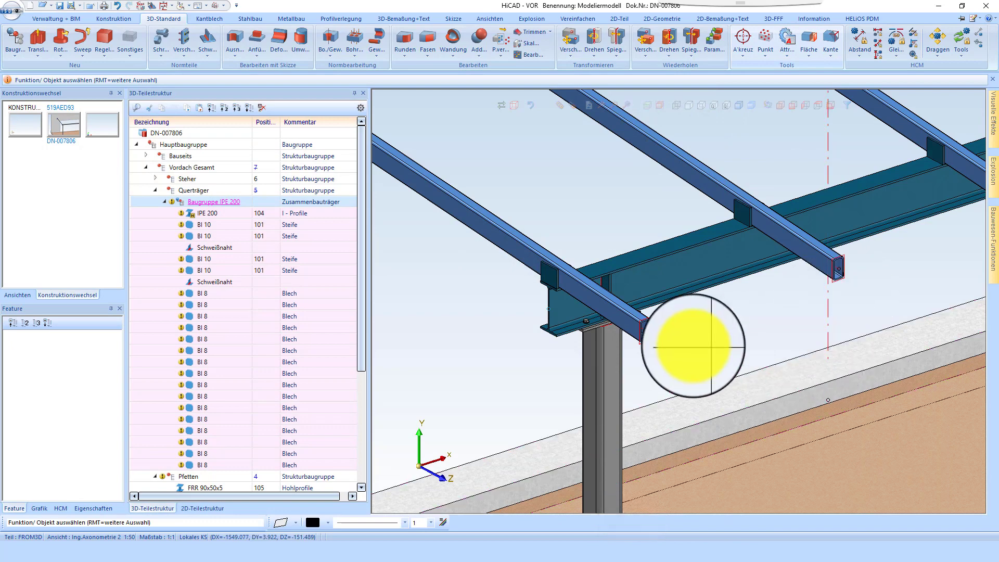
pyautogui.rightClick(645, 343)
pyautogui.click(713, 532)
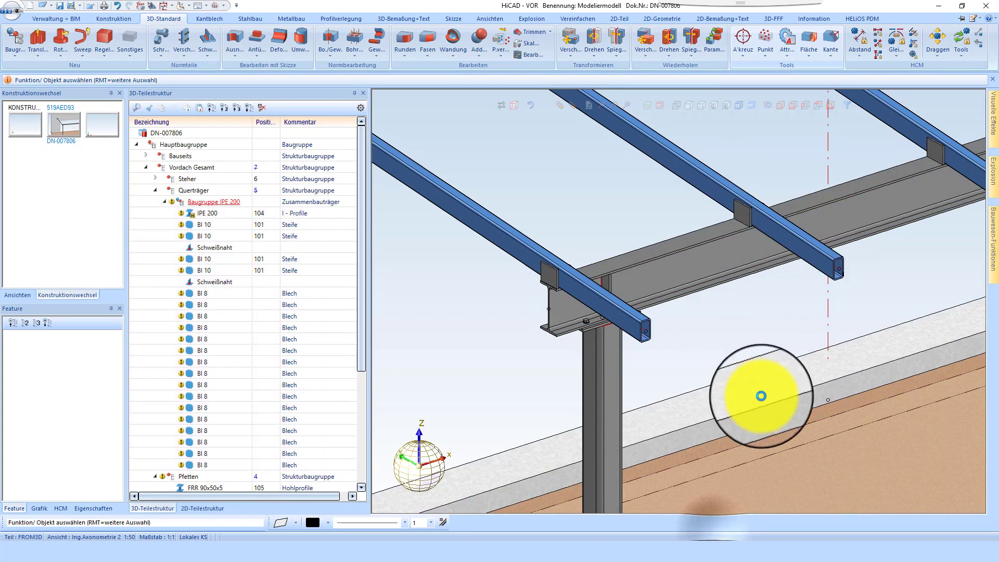
pyautogui.scroll(-5, 780, 382)
pyautogui.scroll(9, 624, 240)
pyautogui.scroll(2, 559, 280)
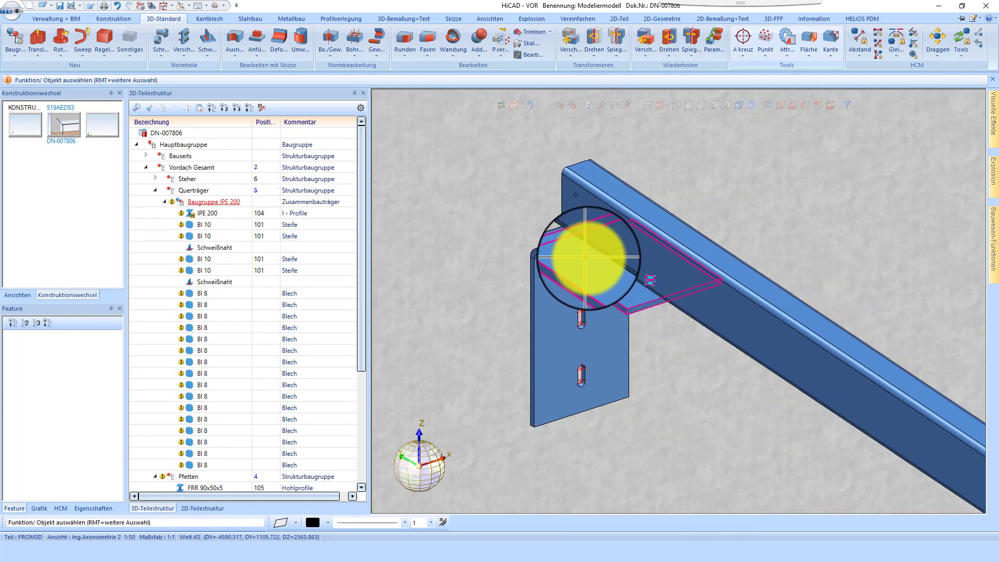
pyautogui.rightClick(589, 258)
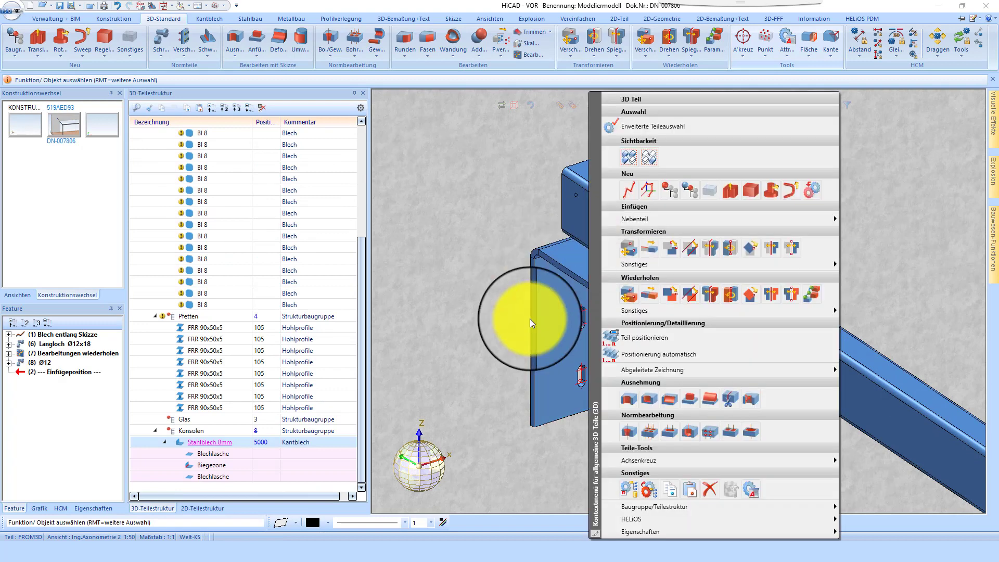
pyautogui.click(633, 295)
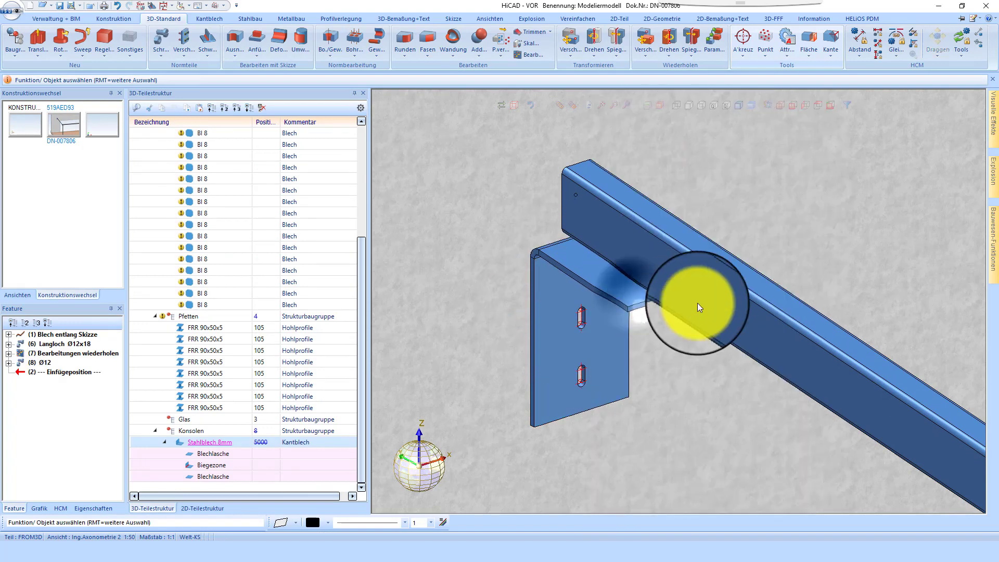
pyautogui.click(727, 394)
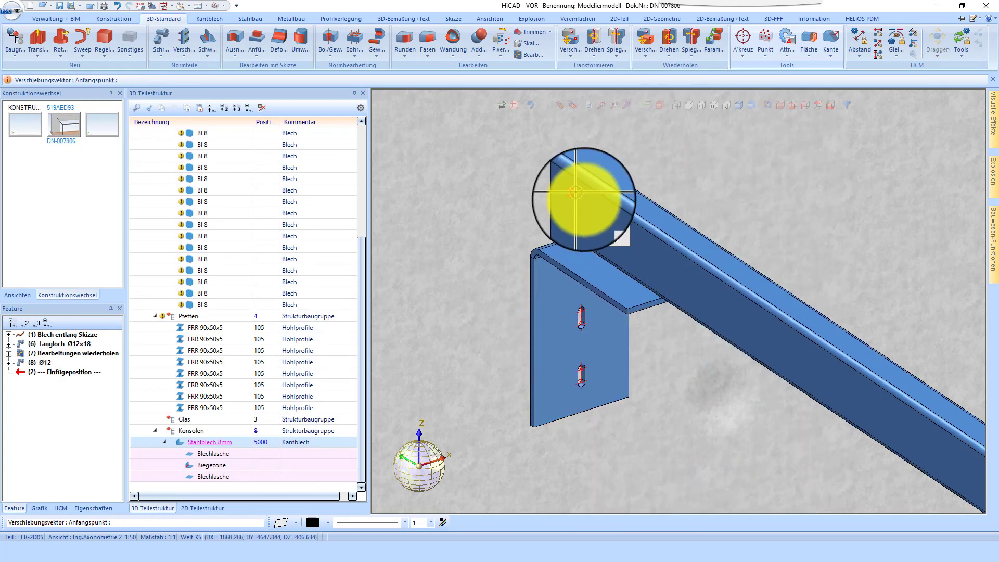
pyautogui.click(576, 192)
pyautogui.click(598, 239)
pyautogui.scroll(-5, 604, 250)
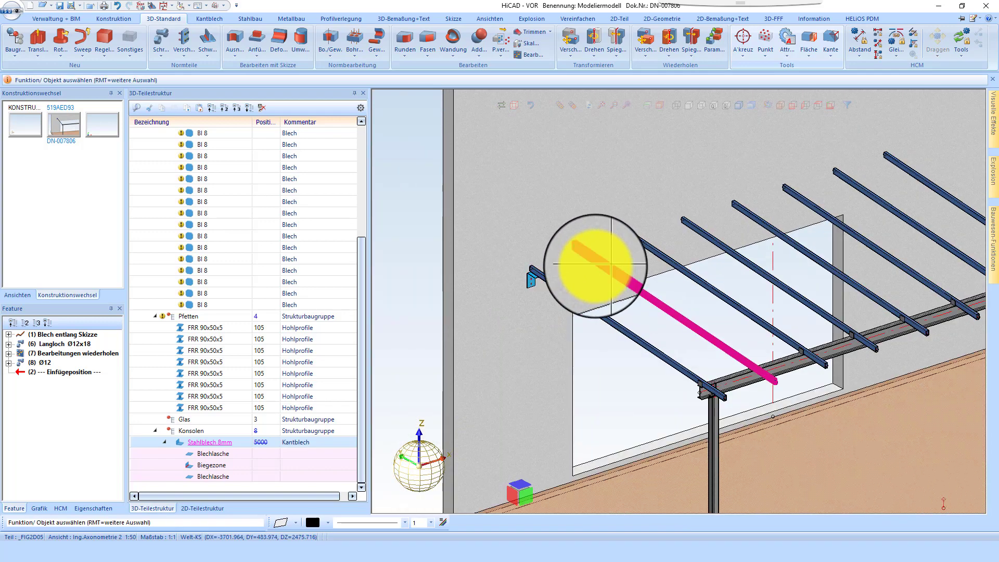
pyautogui.scroll(-3, 614, 268)
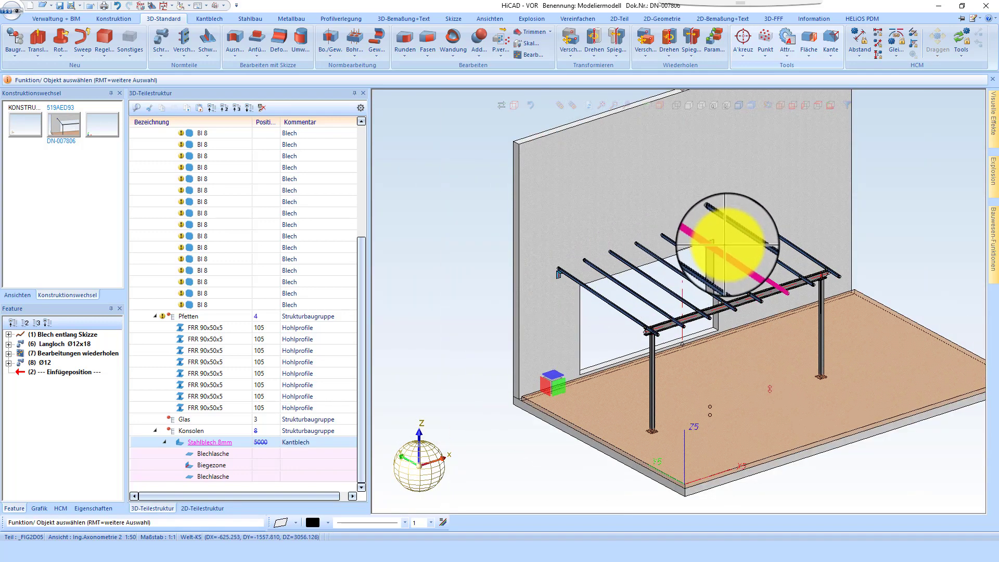
# Step: Repeat the first purlin's wall console at the other seven purlins, spacing the copies from the first purlin's end to the second's
pyautogui.scroll(6, 523, 229)
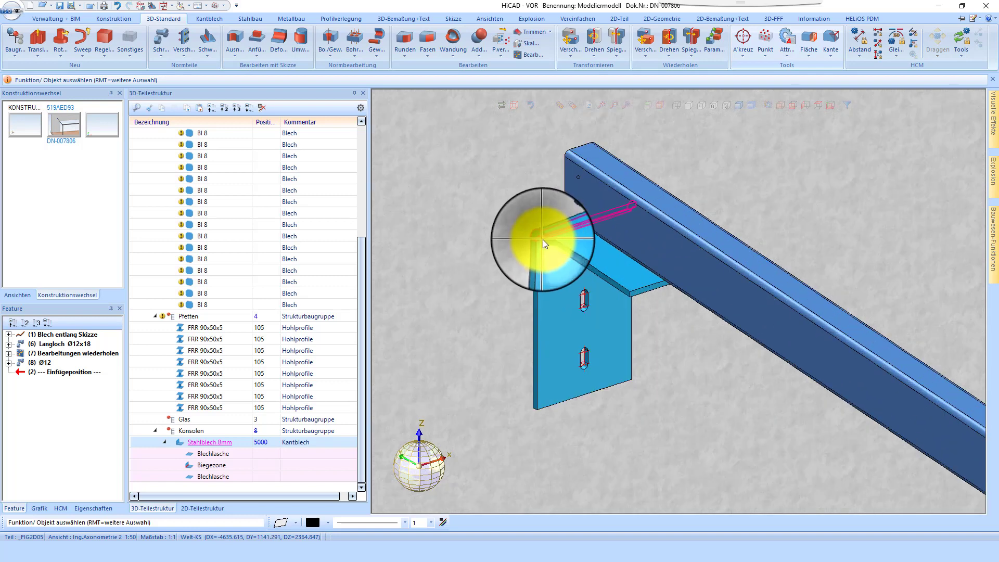
pyautogui.rightClick(542, 240)
pyautogui.click(596, 295)
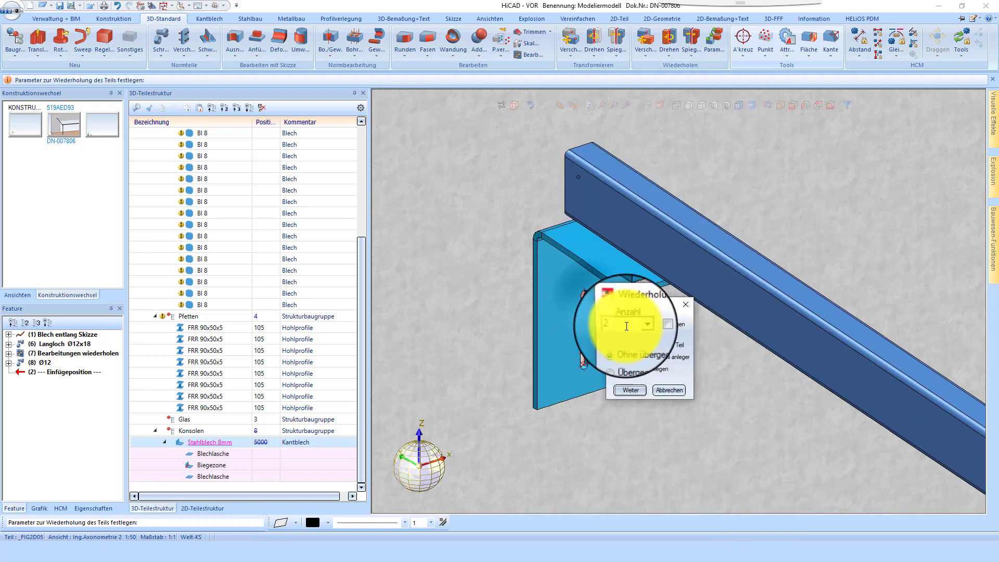
pyautogui.click(635, 394)
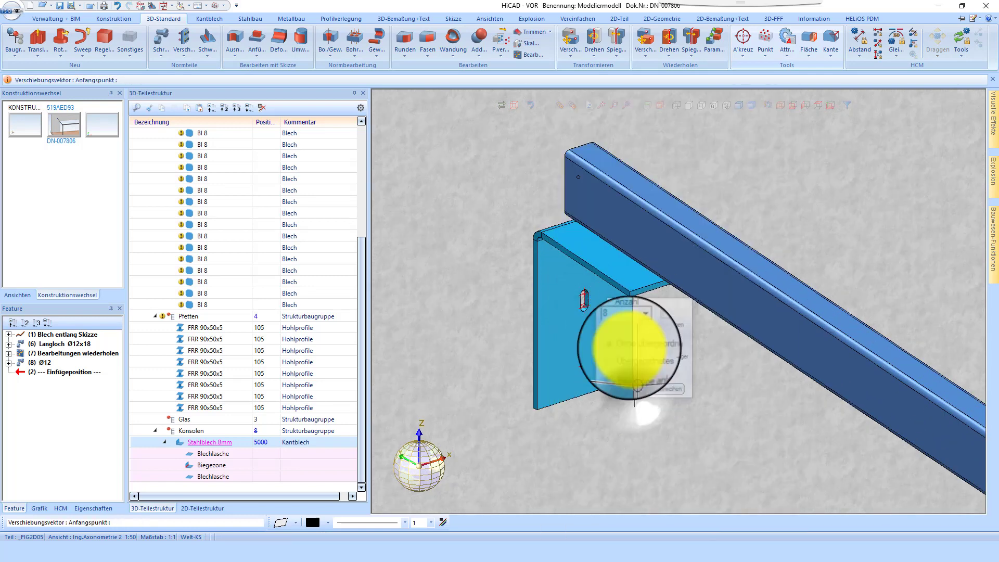
pyautogui.click(570, 208)
pyautogui.scroll(-5, 546, 291)
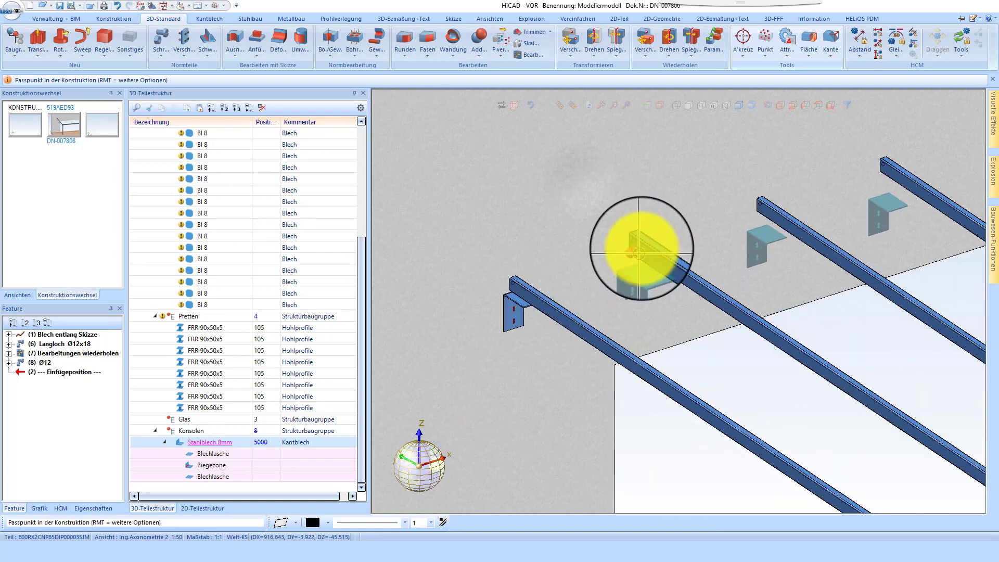
pyautogui.scroll(-3, 517, 294)
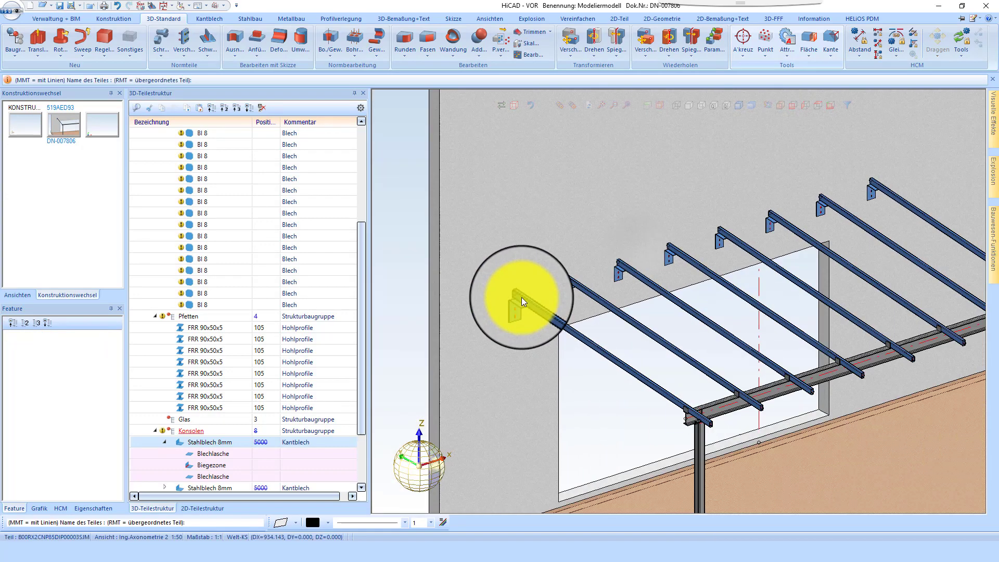
pyautogui.click(646, 264)
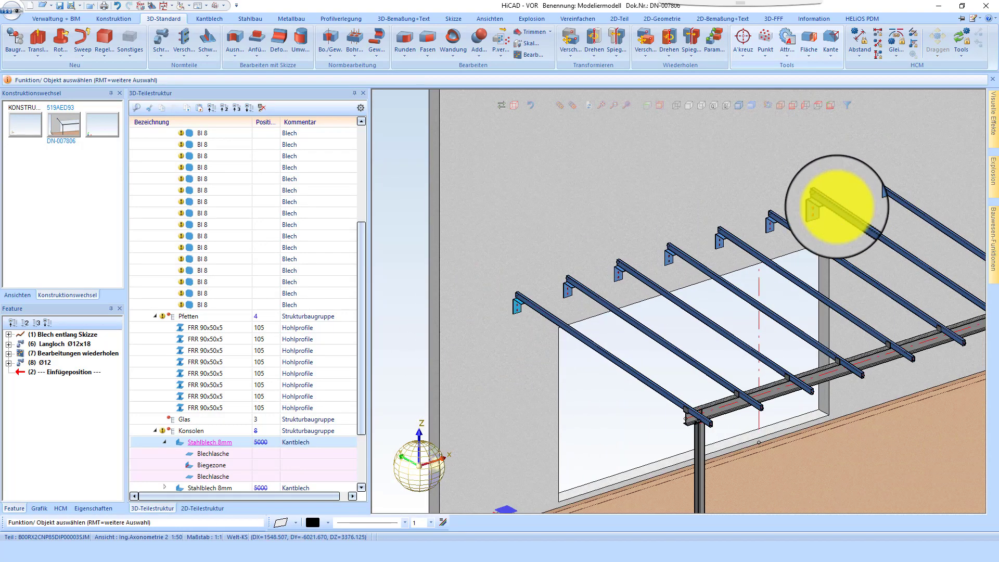
# Step: Examine the repeated wall consoles and the purlins running from the wall to the crossbeam
pyautogui.scroll(-4, 602, 279)
pyautogui.scroll(3, 733, 234)
pyautogui.scroll(-1, 734, 234)
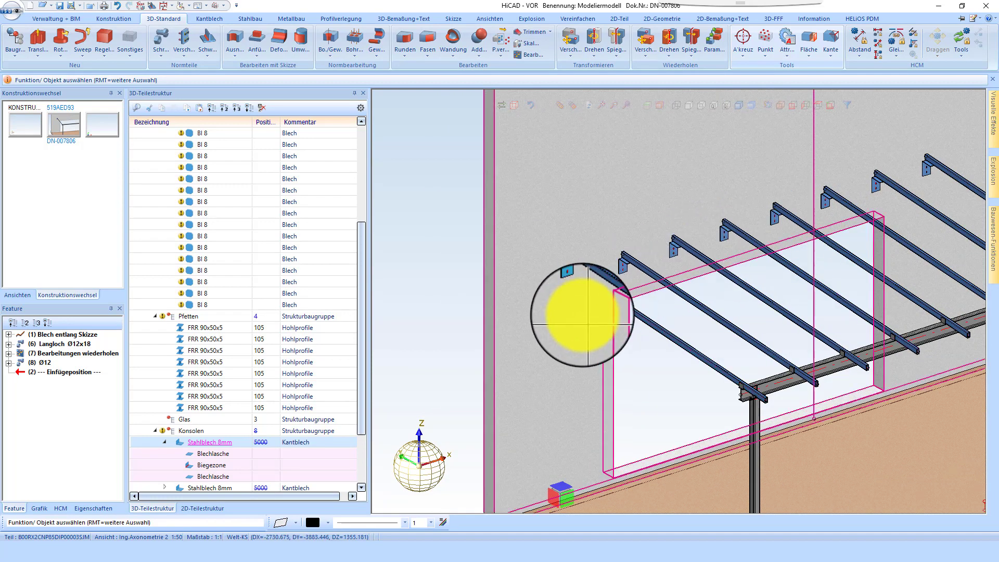
pyautogui.scroll(-3, 597, 239)
pyautogui.scroll(4, 595, 249)
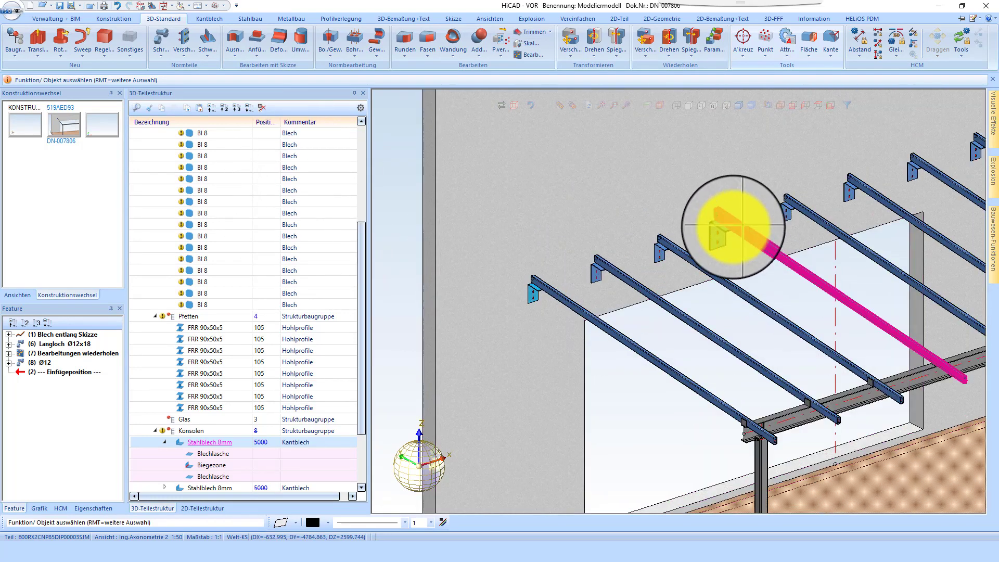
pyautogui.scroll(-3, 465, 282)
pyautogui.scroll(5, 494, 251)
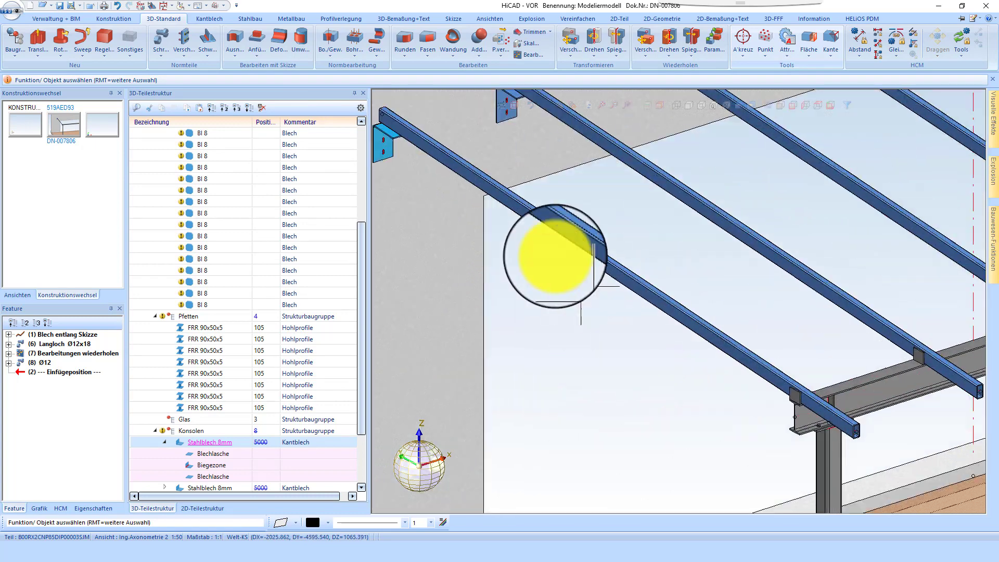
pyautogui.scroll(2, 498, 171)
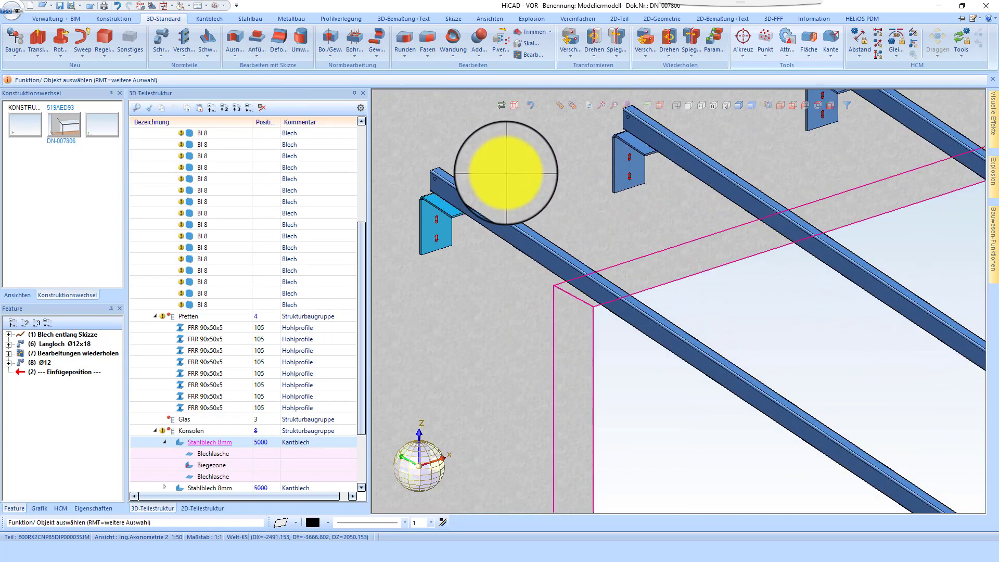
pyautogui.scroll(-6, 506, 173)
pyautogui.scroll(5, 211, 346)
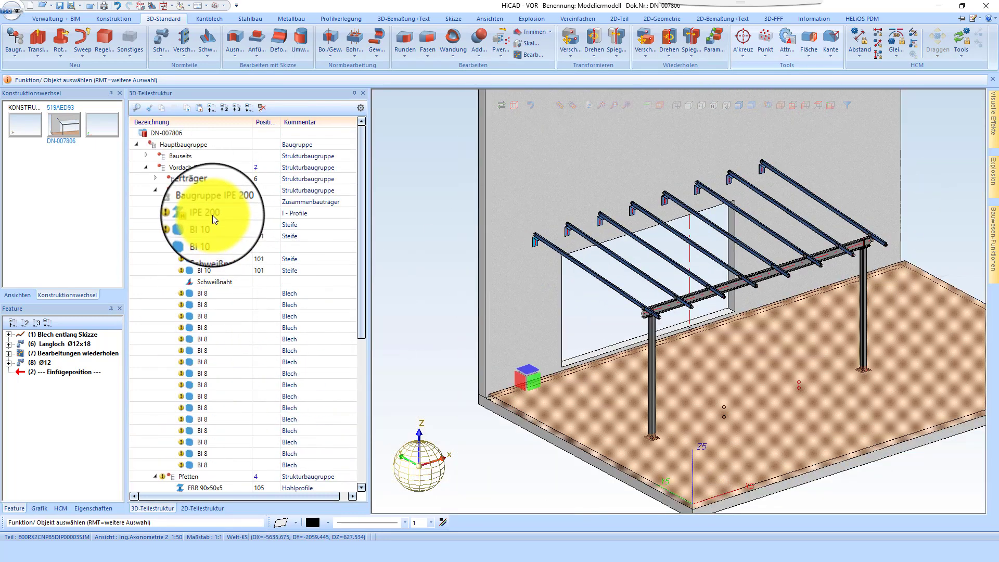
# Step: Show the Verputz part in the Bauseits assembly and select it at the first console
pyautogui.click(146, 155)
pyautogui.rightClick(192, 190)
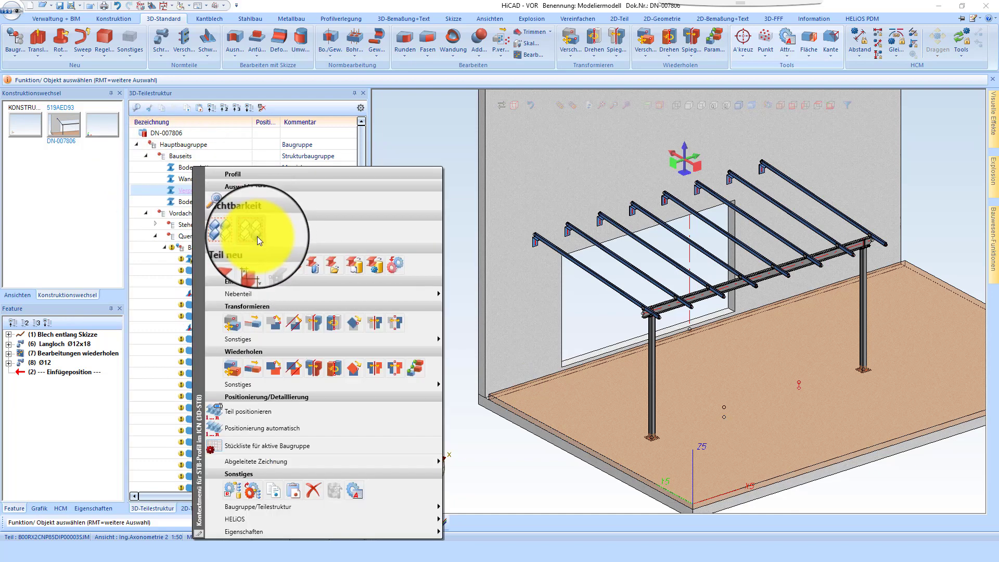
pyautogui.click(257, 235)
pyautogui.scroll(8, 525, 238)
pyautogui.click(615, 222)
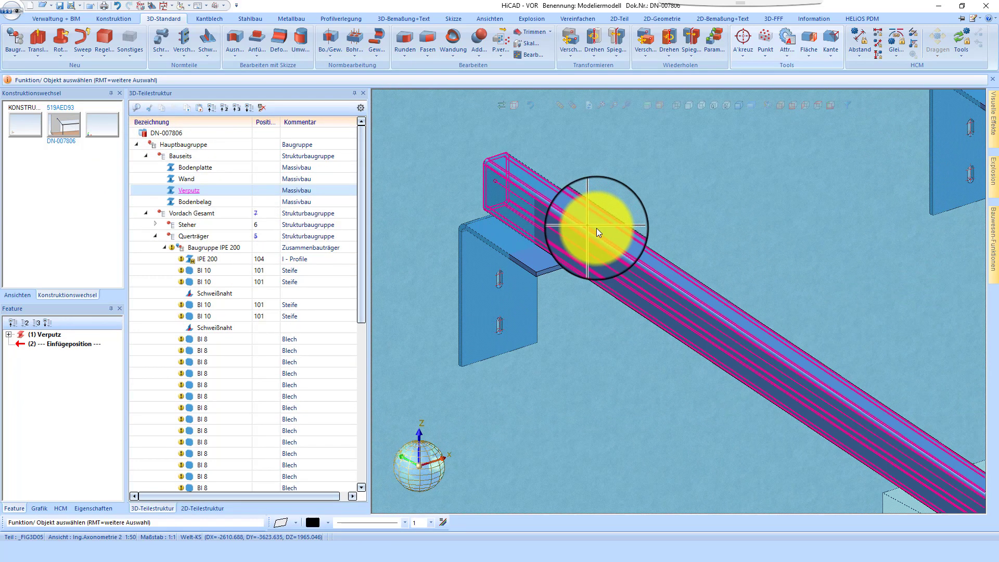
# Step: Reference the first FRR 90x50x5 purlin internally together with its identical parts, without saving it as a separate part
pyautogui.moveTo(614, 232)
pyautogui.mouseDown(button='middle')
pyautogui.moveTo(641, 227)
pyautogui.moveTo(599, 224)
pyautogui.moveTo(599, 236)
pyautogui.mouseUp(button='middle')
pyautogui.click(600, 238)
pyautogui.rightClick(599, 239)
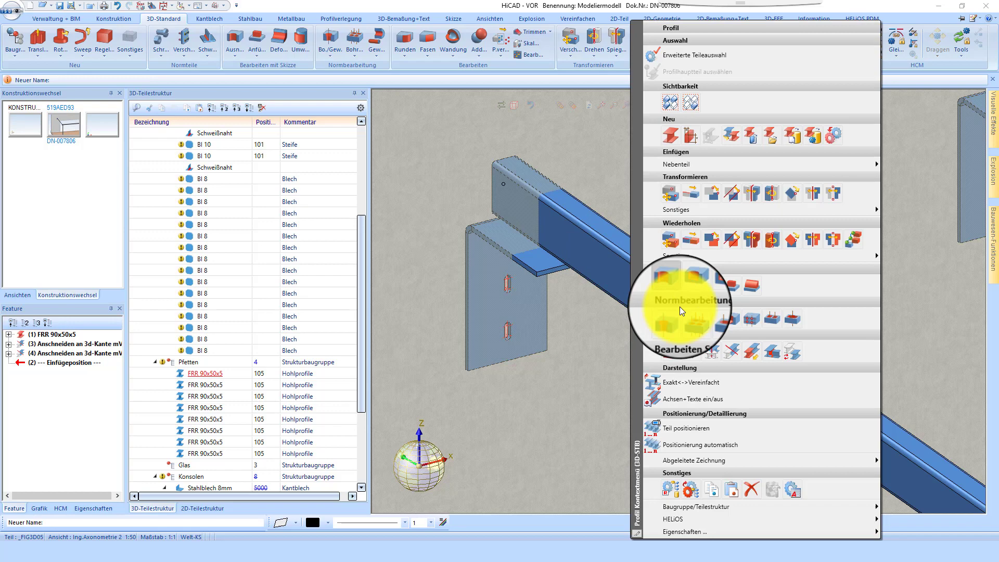
pyautogui.click(669, 489)
pyautogui.click(615, 300)
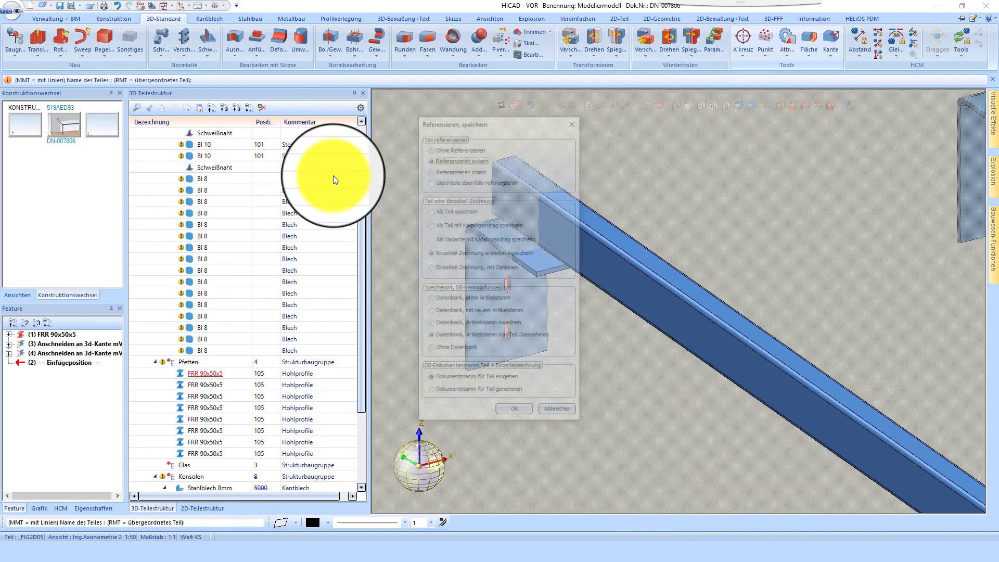
pyautogui.click(462, 169)
pyautogui.click(442, 212)
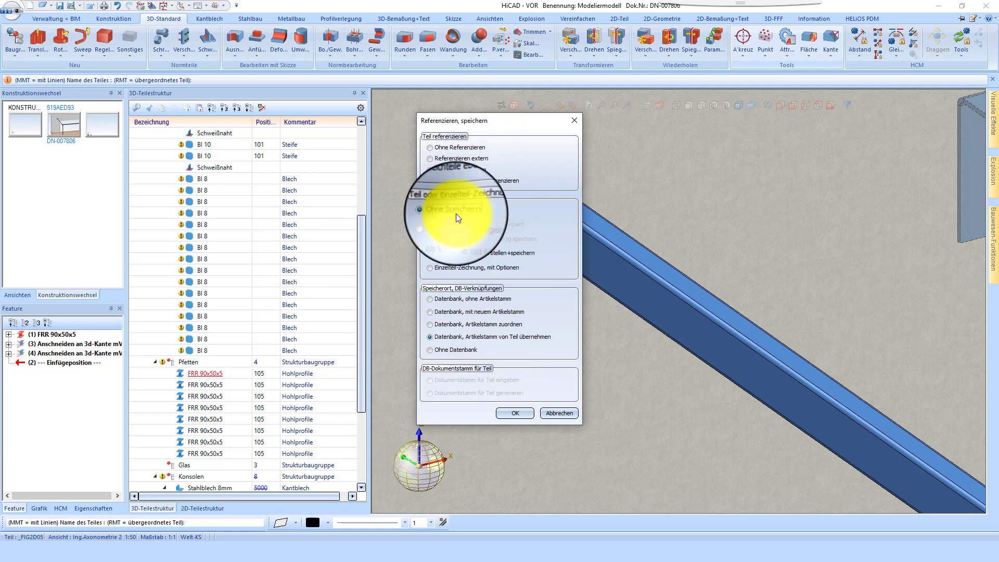
pyautogui.click(513, 413)
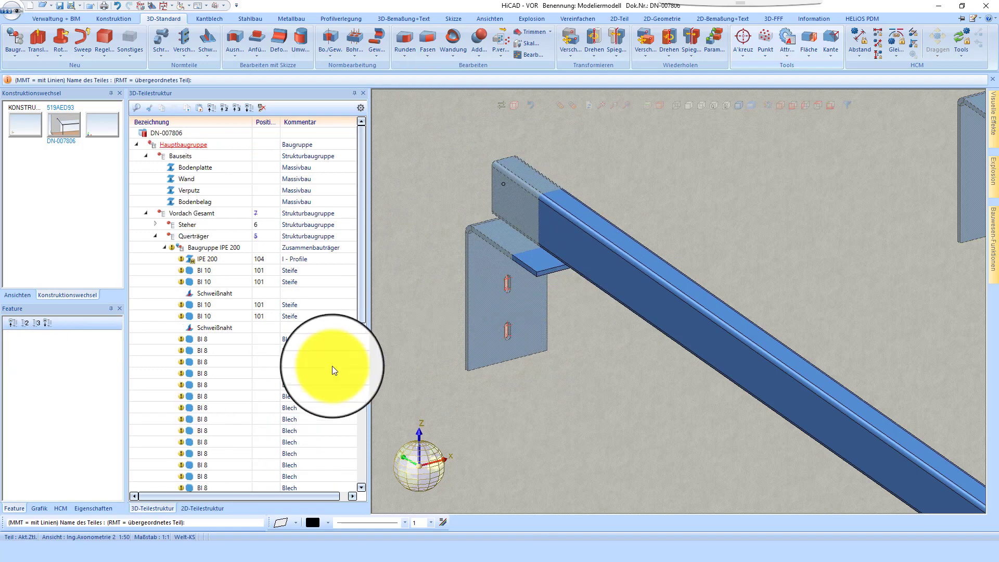
# Step: Trim the first purlin's wall end to the Verputz edge, with extension enabled and an air gap of 10
pyautogui.scroll(-3, 580, 248)
pyautogui.click(580, 248)
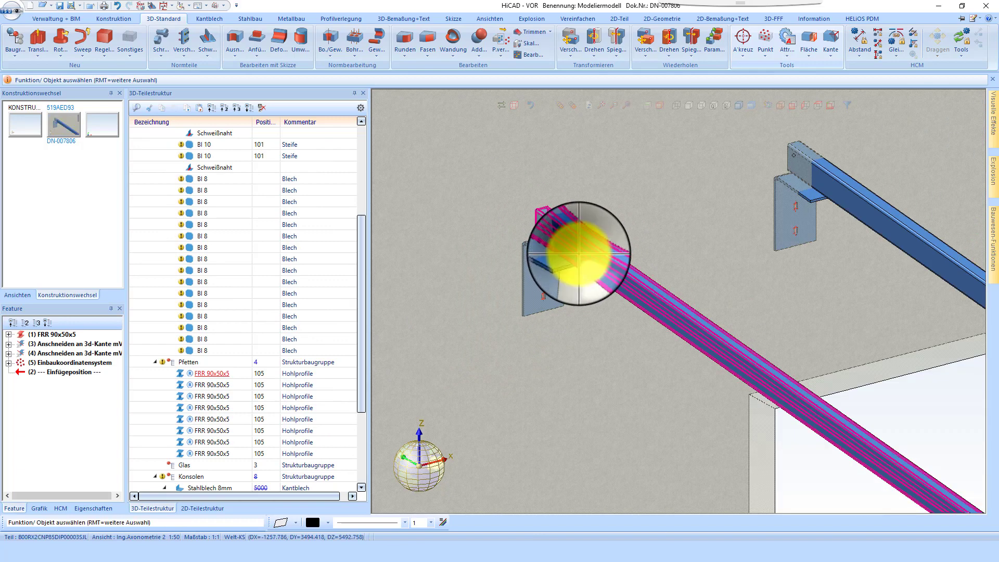
pyautogui.click(398, 35)
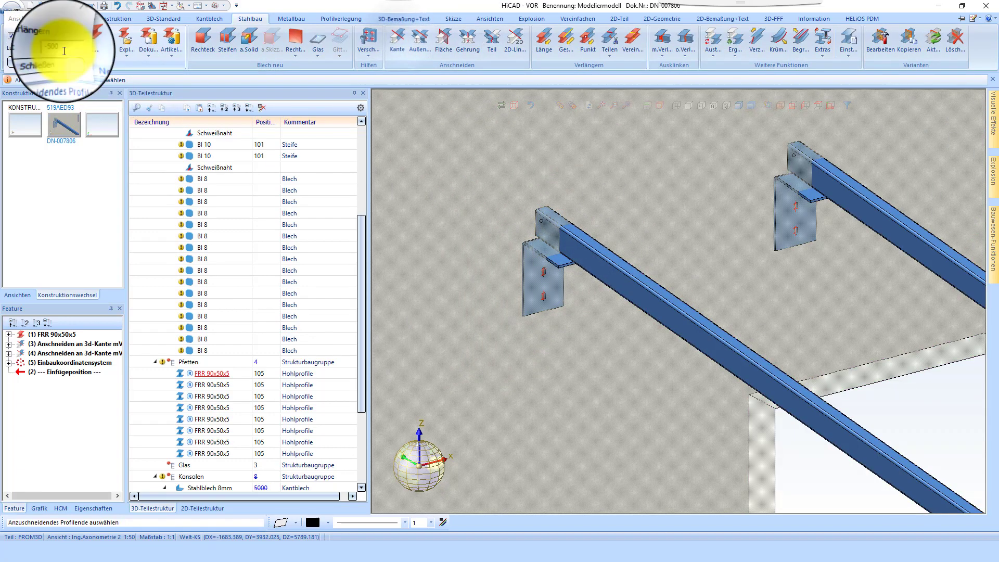
pyautogui.click(601, 251)
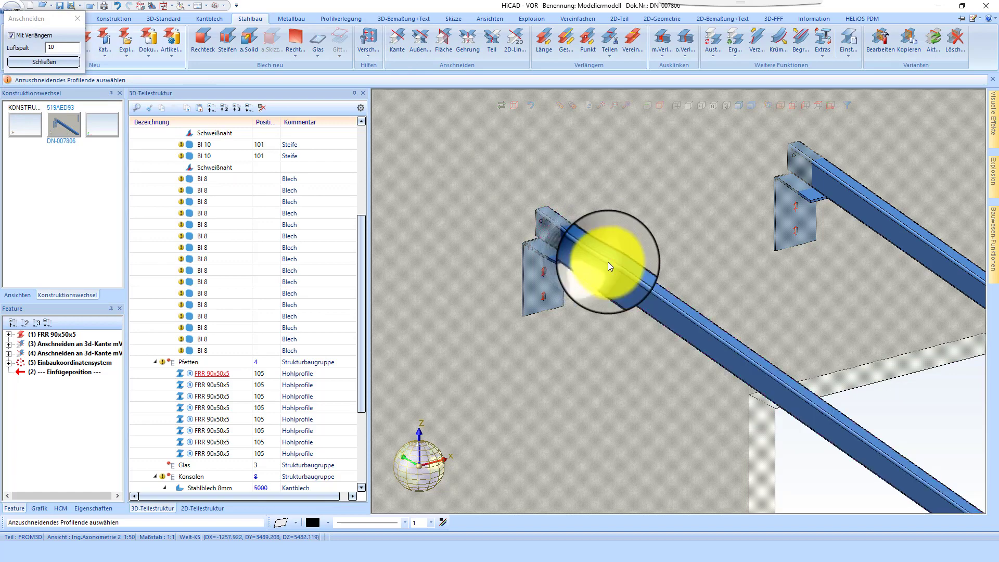
pyautogui.scroll(-3, 614, 250)
pyautogui.click(462, 270)
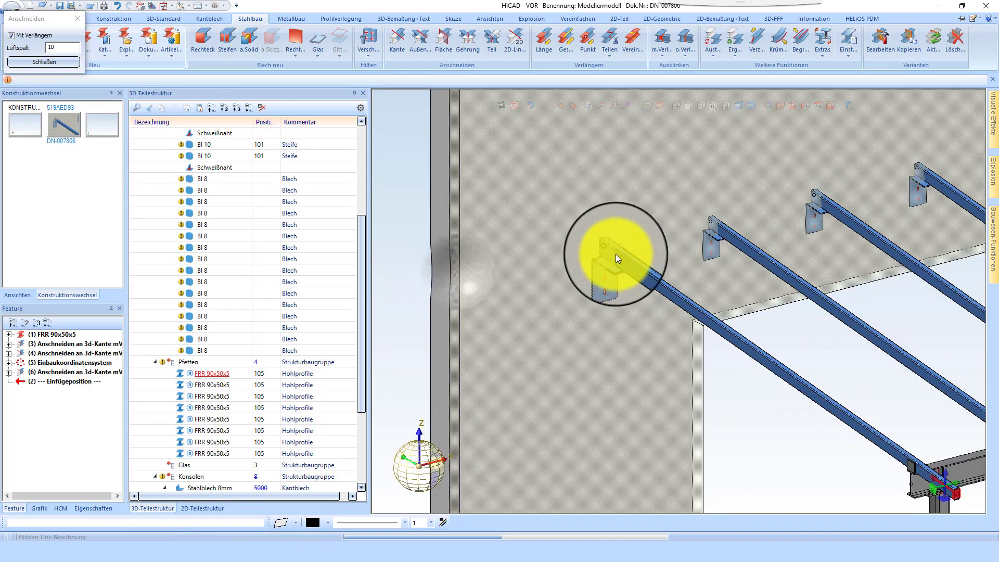
pyautogui.scroll(5, 624, 252)
pyautogui.scroll(-4, 572, 266)
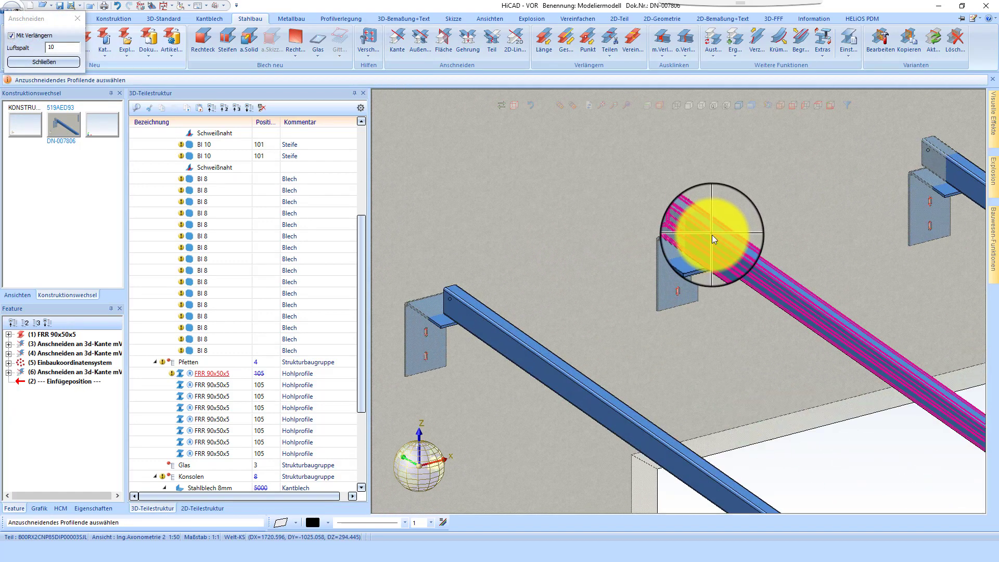
# Step: Finish trimming and update the other seven referenced purlins to the shortened wall end
pyautogui.click(715, 224)
pyautogui.scroll(4, 744, 229)
pyautogui.scroll(-3, 766, 222)
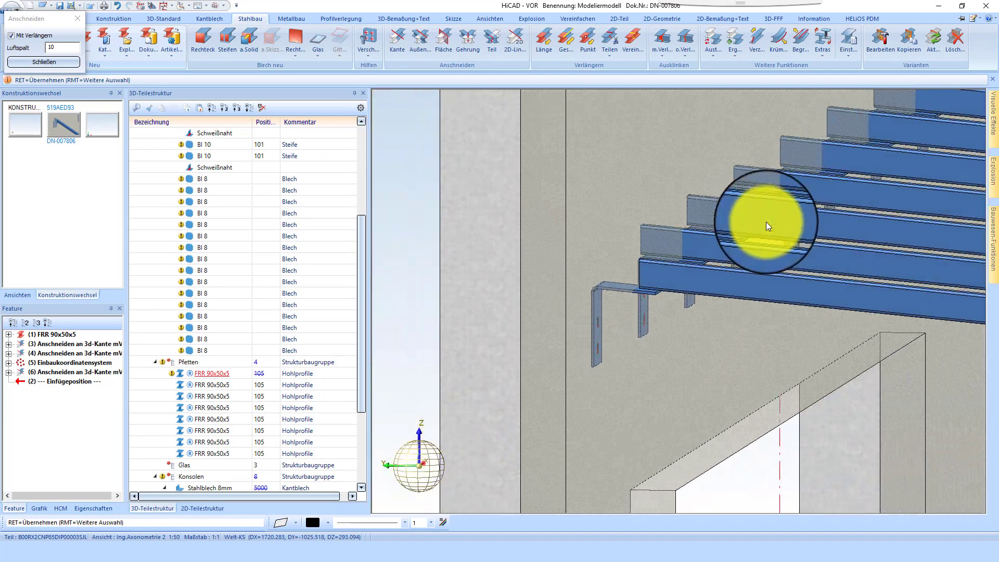
pyautogui.scroll(3, 770, 220)
pyautogui.press('Return')
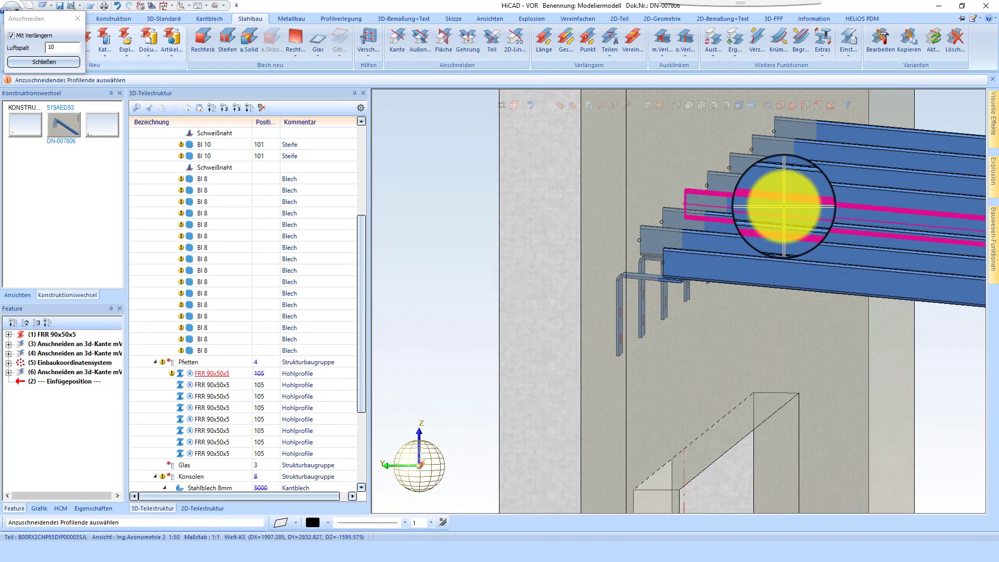
pyautogui.click(784, 207)
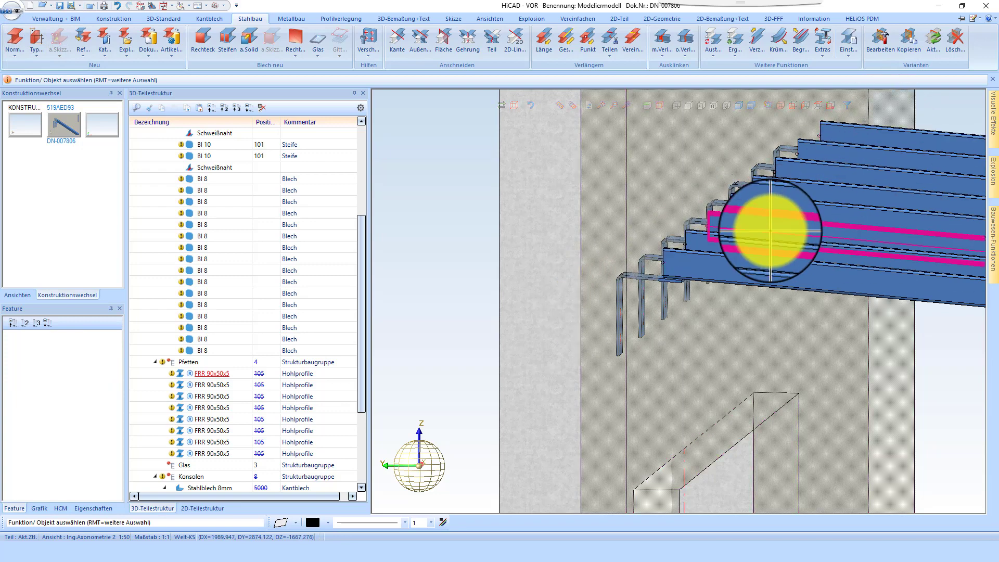
# Step: Reference the first Bl 8 plate beside the outer purlin internally, together with its identical parts
pyautogui.scroll(-3, 657, 200)
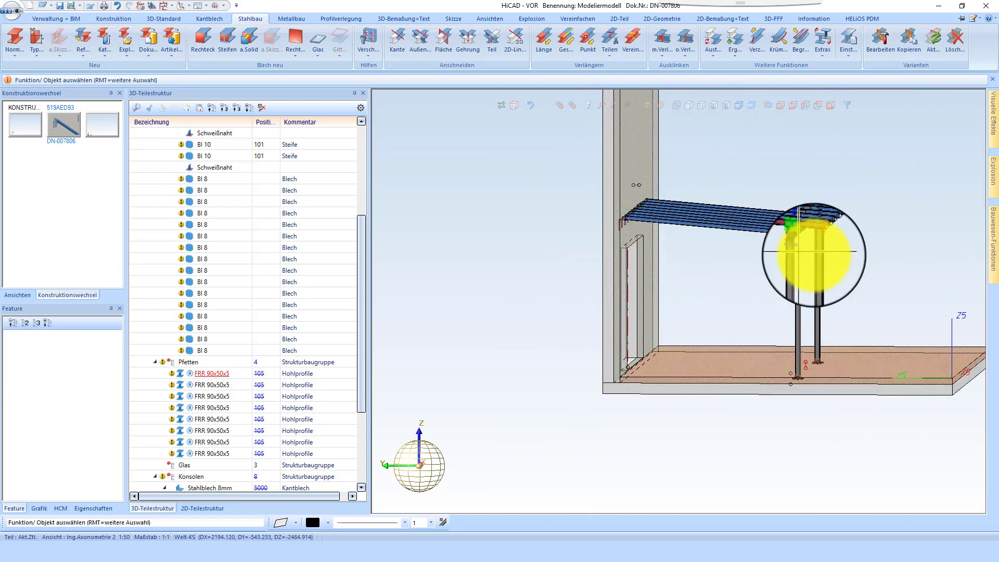
pyautogui.scroll(10, 814, 255)
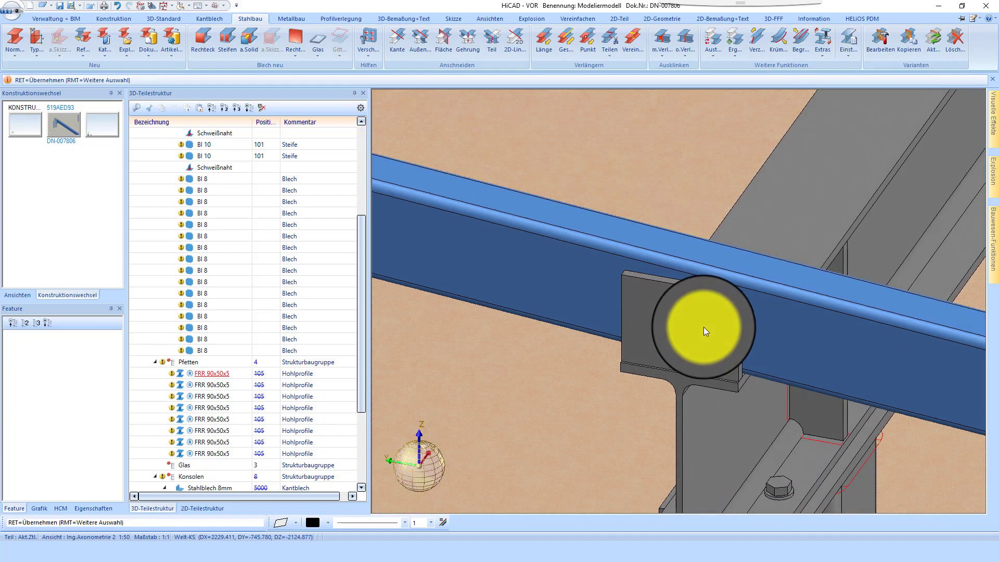
pyautogui.moveTo(703, 327)
pyautogui.mouseDown(button='middle')
pyautogui.moveTo(669, 317)
pyautogui.moveTo(692, 329)
pyautogui.mouseUp(button='middle')
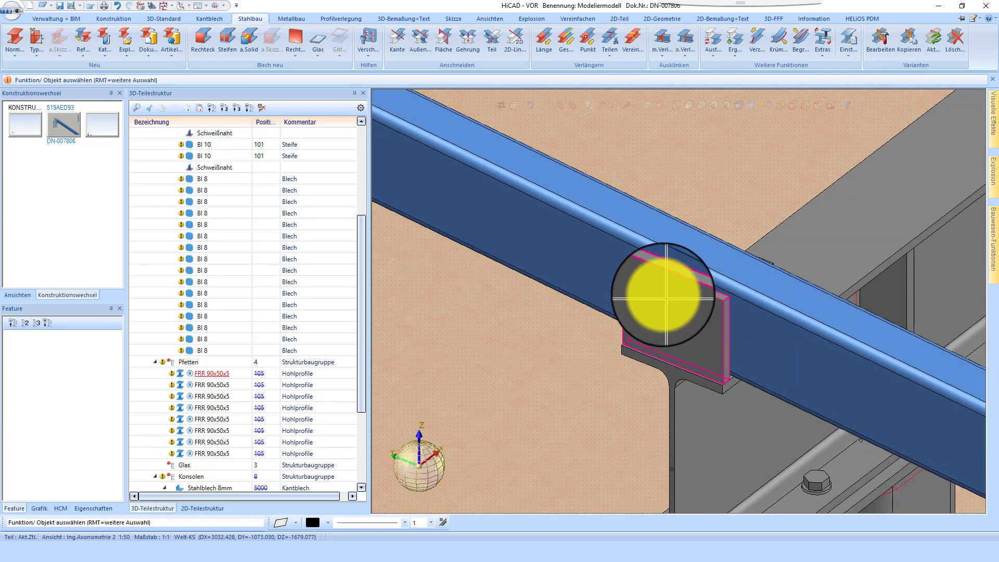
pyautogui.rightClick(627, 303)
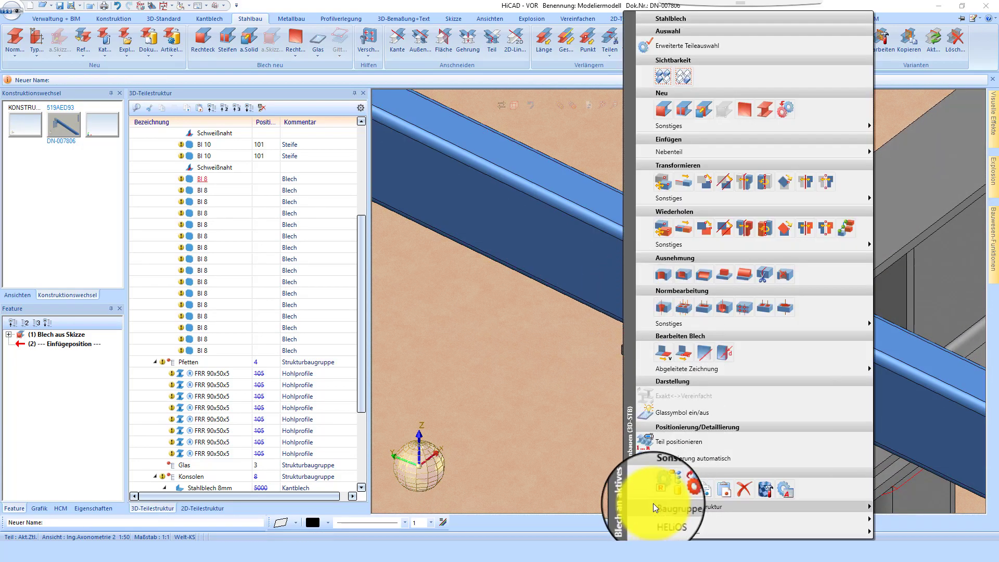
pyautogui.click(667, 487)
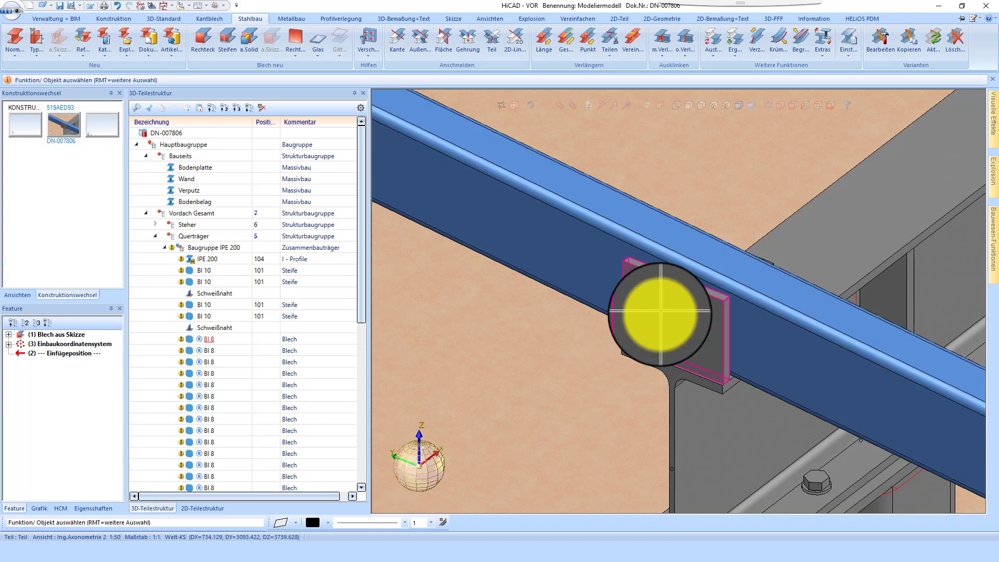
# Step: Place a 12 mm through hole at the centre of the first Bl 8 plate's outer face
pyautogui.rightClick(660, 343)
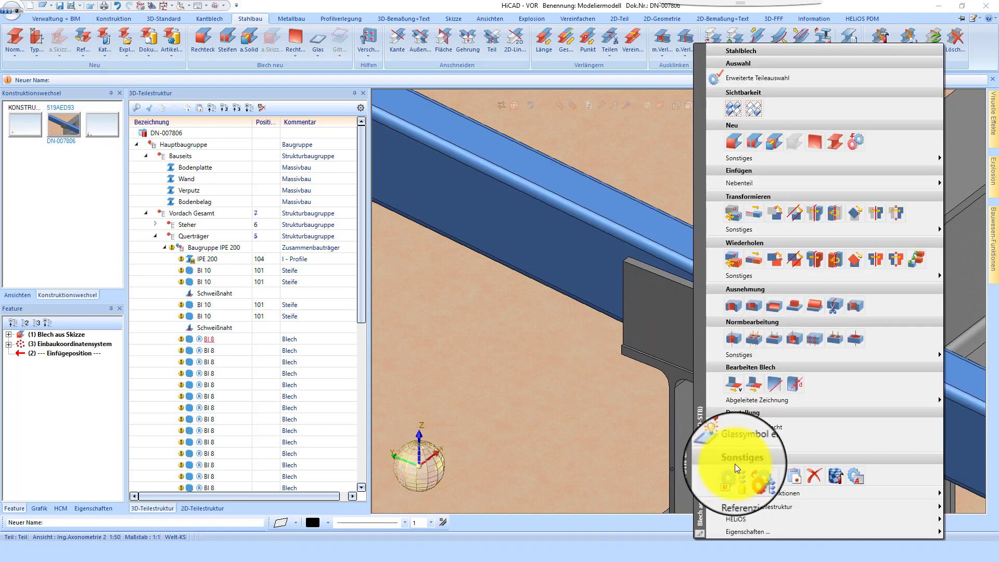
pyautogui.click(760, 341)
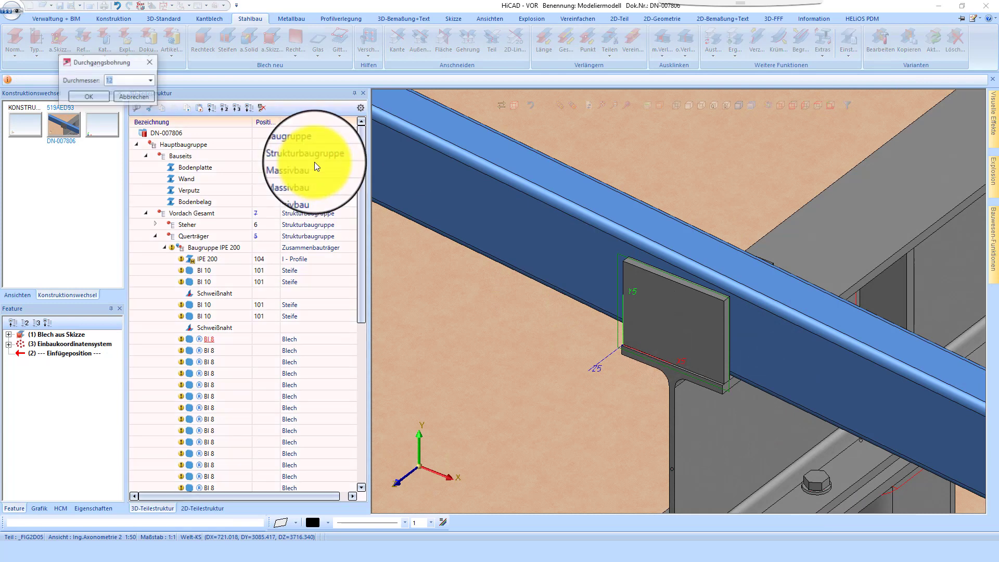
pyautogui.click(105, 102)
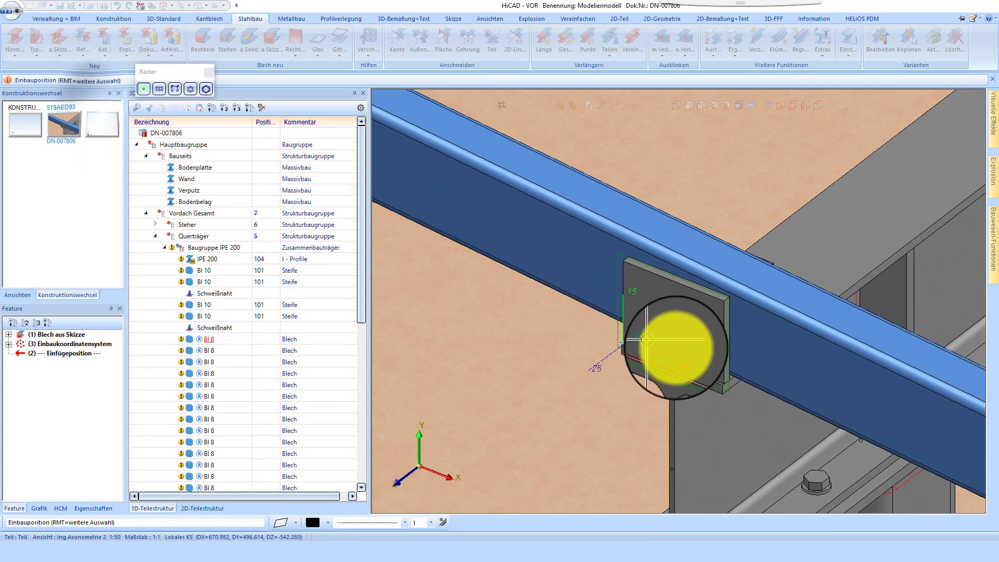
pyautogui.rightClick(680, 346)
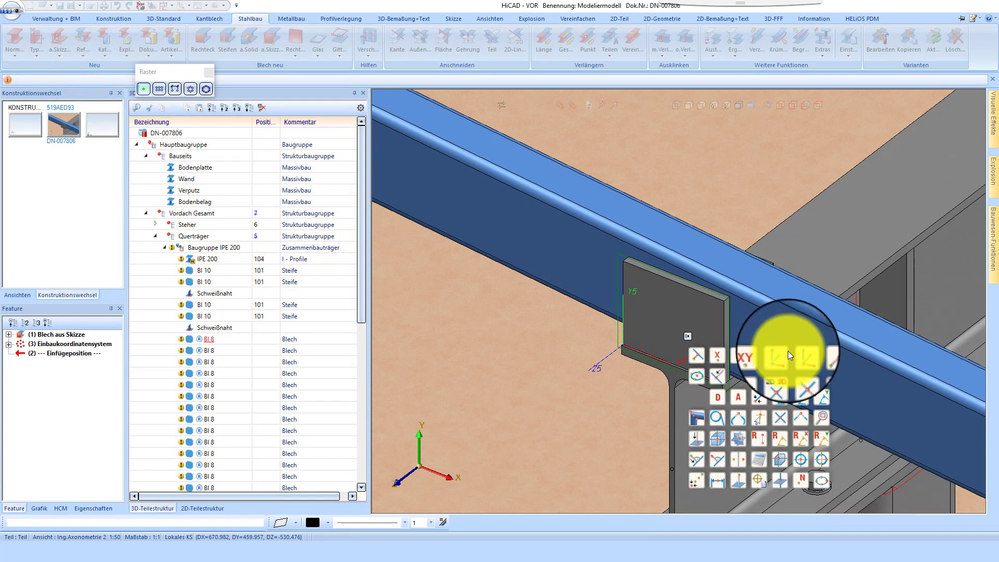
pyautogui.click(817, 355)
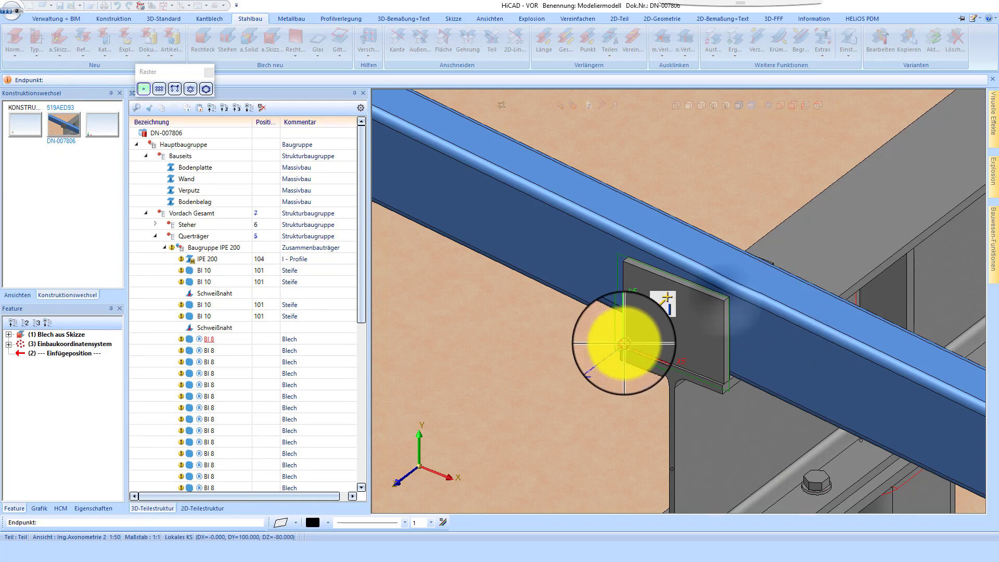
pyautogui.click(717, 343)
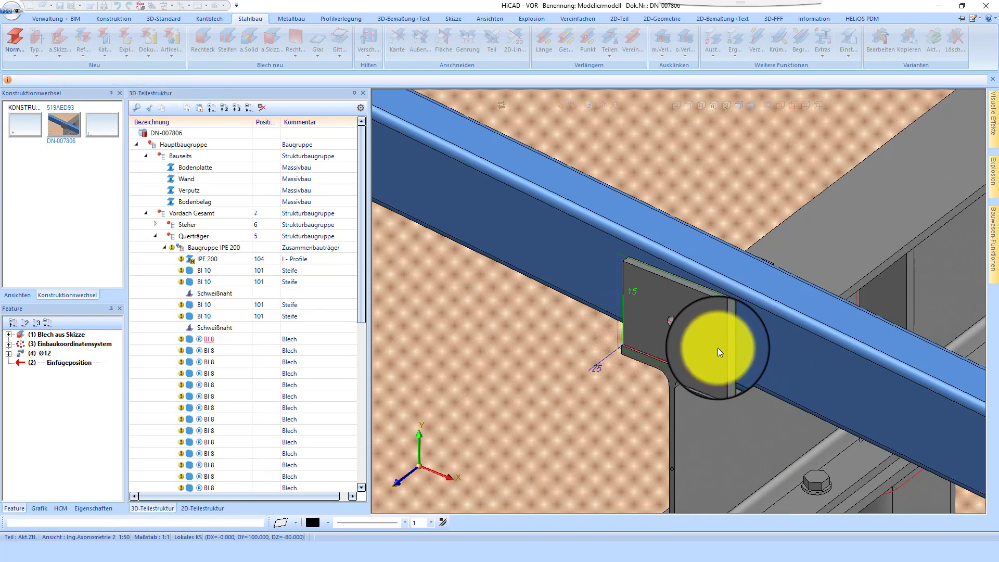
# Step: Delete the Ø12 hole feature through another of the referenced Bl 8 plates
pyautogui.scroll(-1, 697, 327)
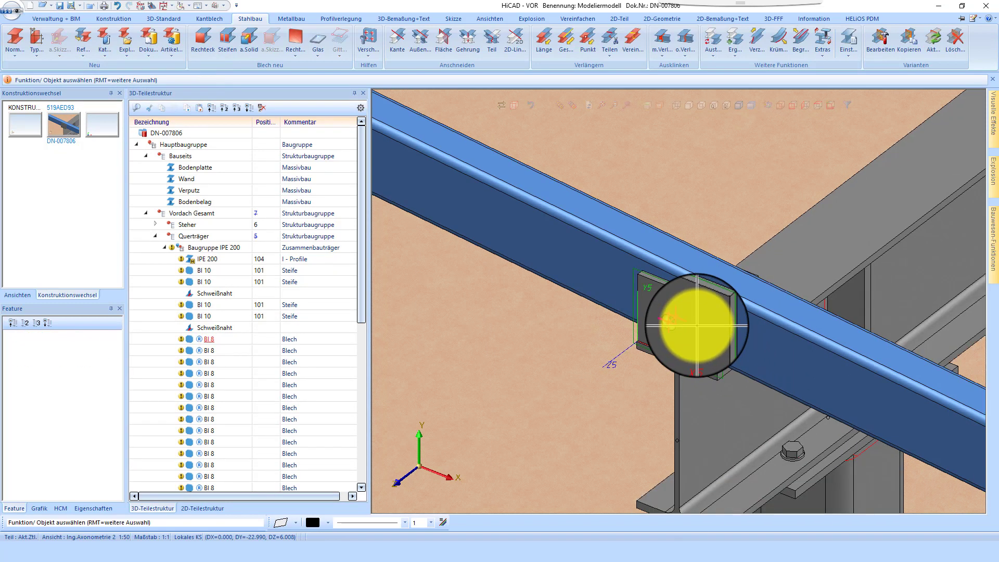
pyautogui.click(711, 319)
pyautogui.moveTo(710, 319)
pyautogui.mouseDown(button='middle')
pyautogui.moveTo(603, 313)
pyautogui.moveTo(698, 322)
pyautogui.moveTo(647, 328)
pyautogui.mouseUp(button='middle')
pyautogui.scroll(2, 525, 350)
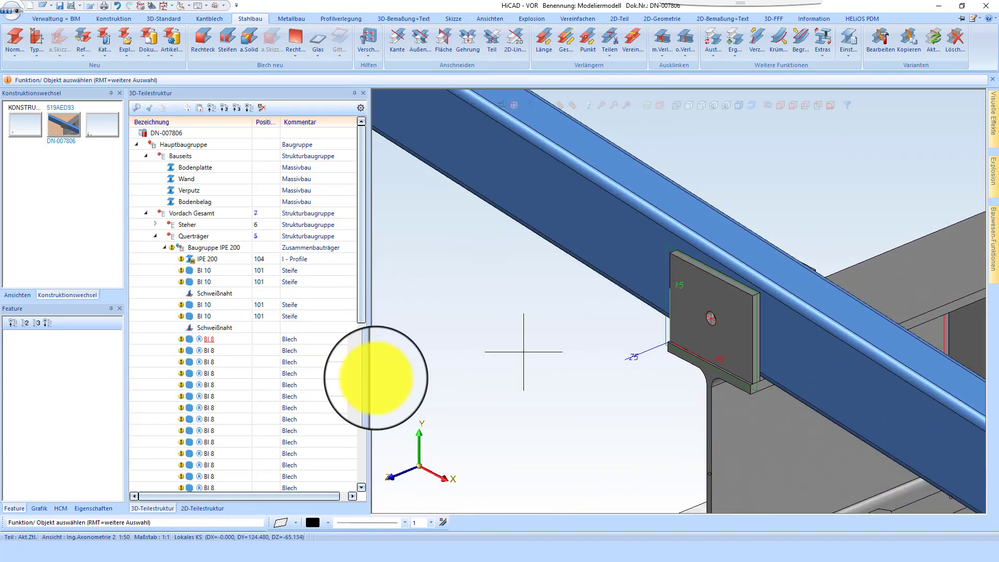
pyautogui.click(211, 359)
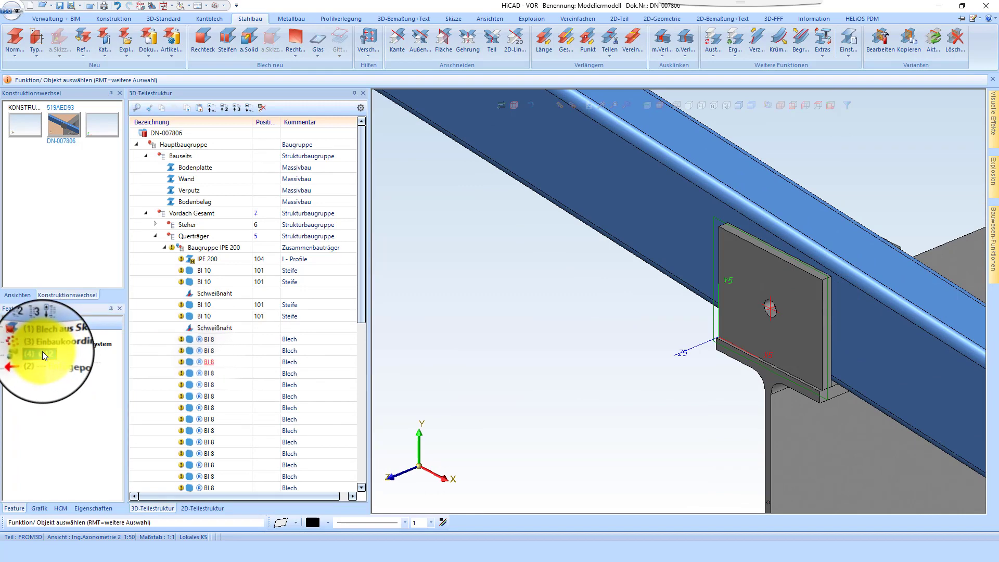
pyautogui.rightClick(42, 352)
pyautogui.click(74, 205)
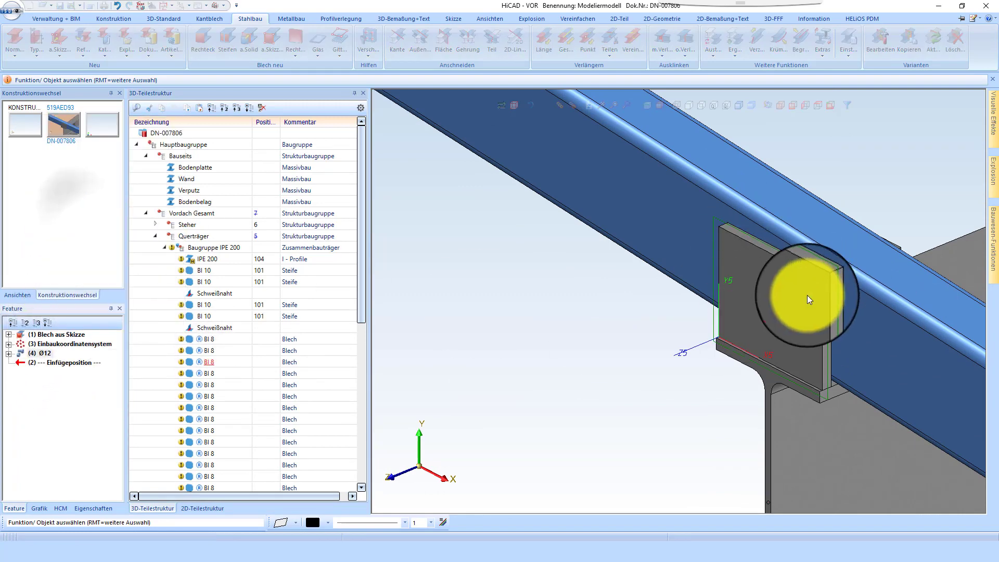
# Step: Dissolve the references of the first Bl 8 plate and its identical parts, keep the article master links, and deactivate the processing plane
pyautogui.scroll(-6, 624, 281)
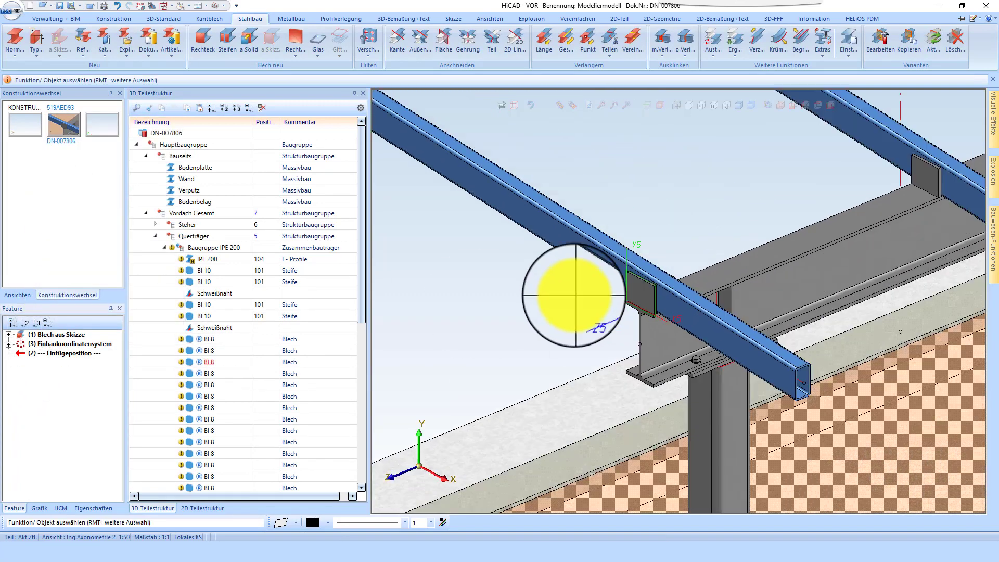
pyautogui.scroll(6, 651, 260)
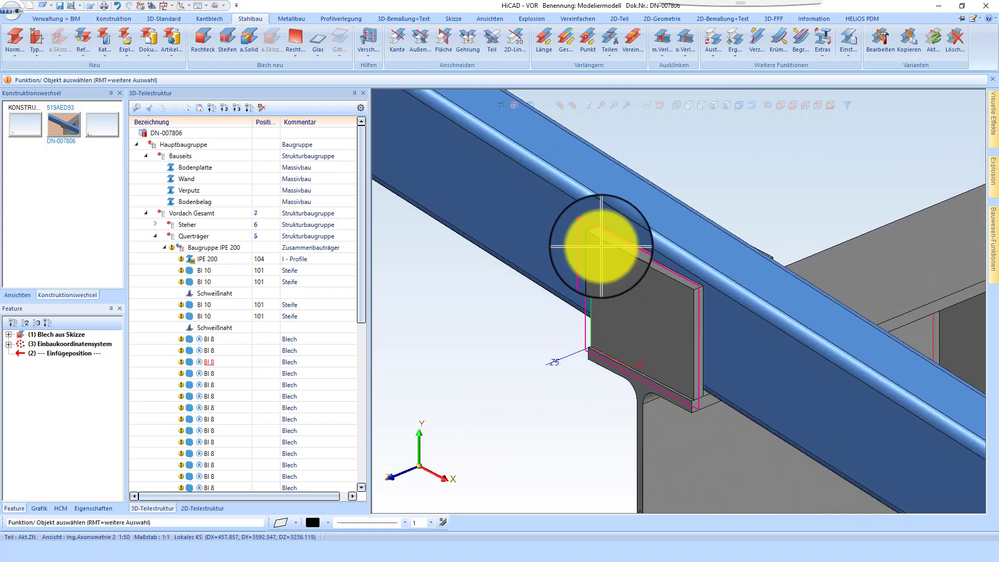
pyautogui.rightClick(201, 340)
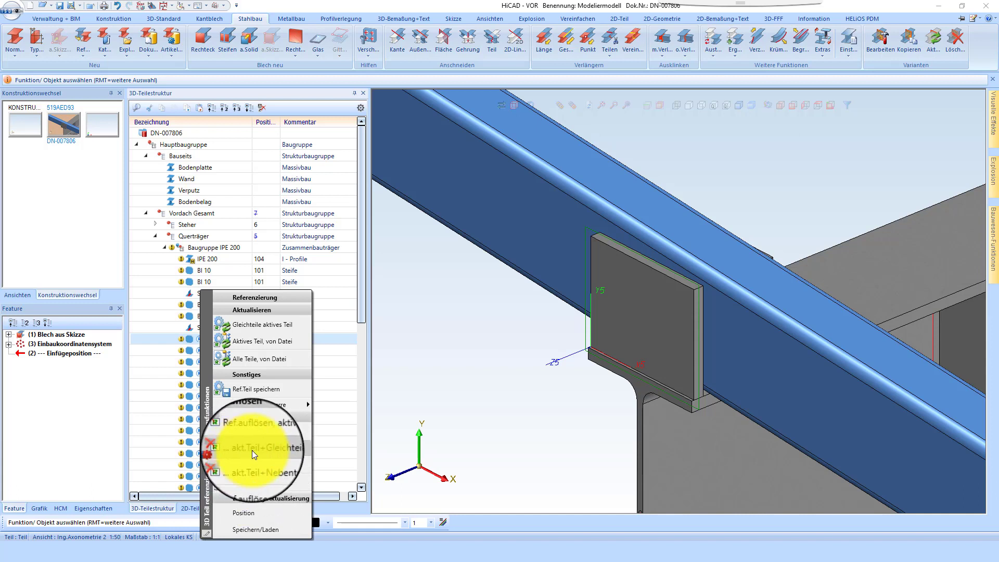
pyautogui.click(252, 451)
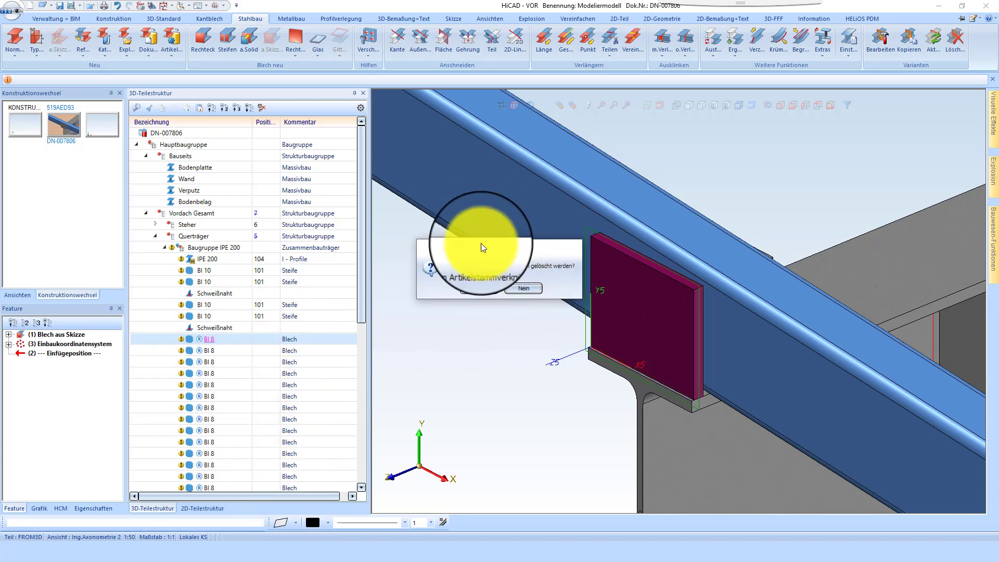
pyautogui.click(525, 289)
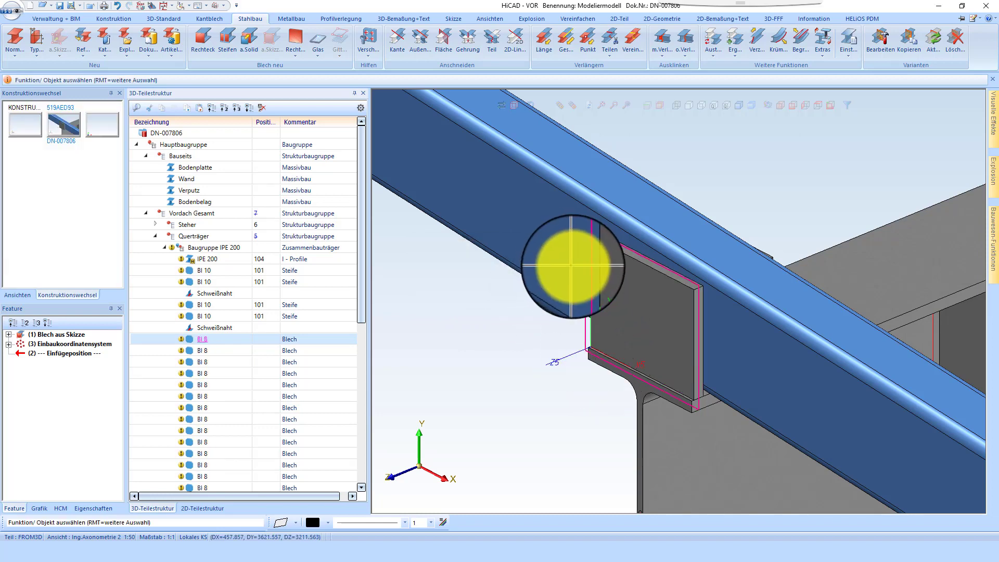
pyautogui.rightClick(588, 270)
pyautogui.click(655, 541)
# Step: Start a bolted connection with exact detailing (Exakte Detaillierung) on the outer face of the first Bl 8 plate
pyautogui.scroll(-2, 596, 326)
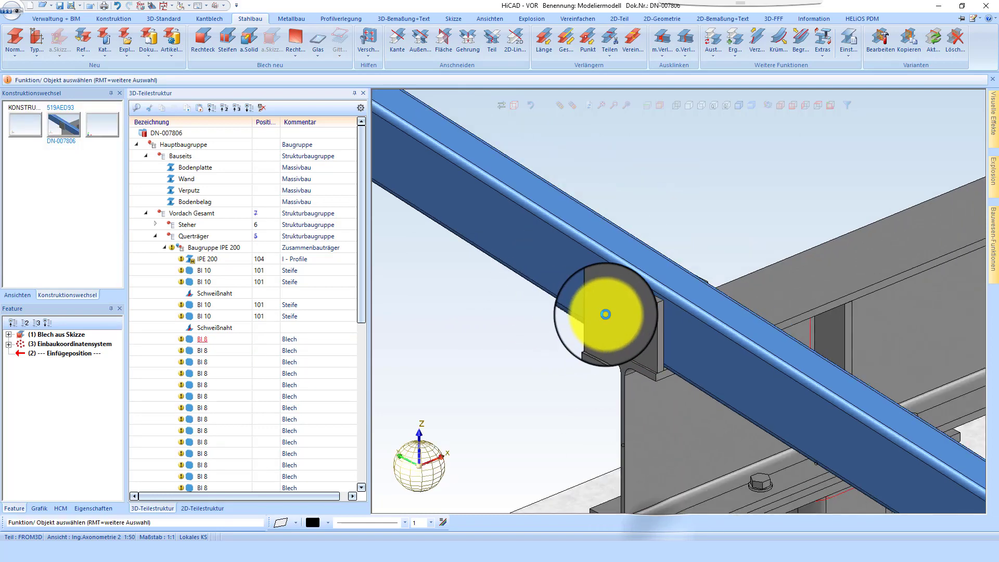
pyautogui.scroll(2, 605, 314)
pyautogui.moveTo(617, 338); pyautogui.dragTo(628, 318, button='middle')
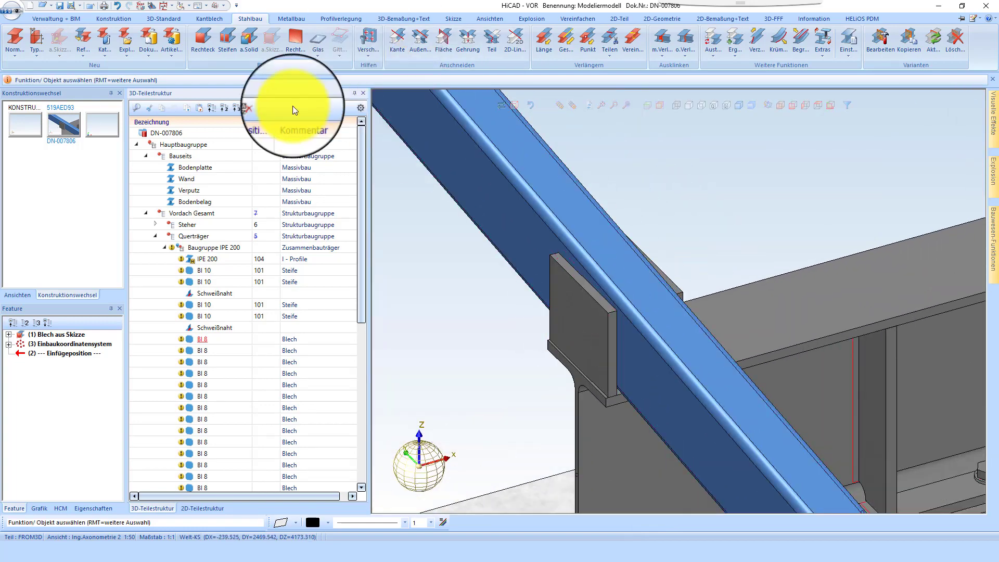
pyautogui.click(158, 19)
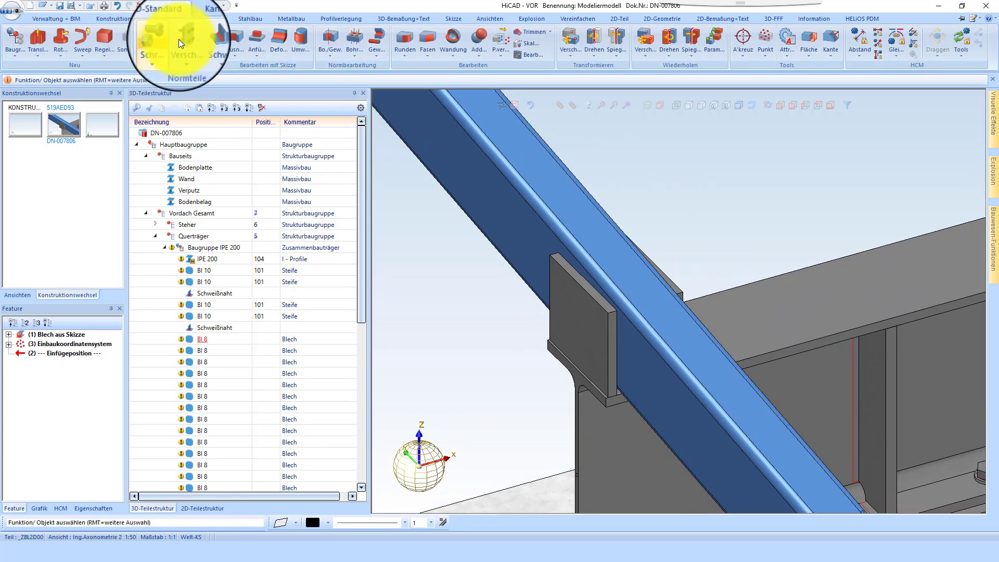
pyautogui.click(186, 37)
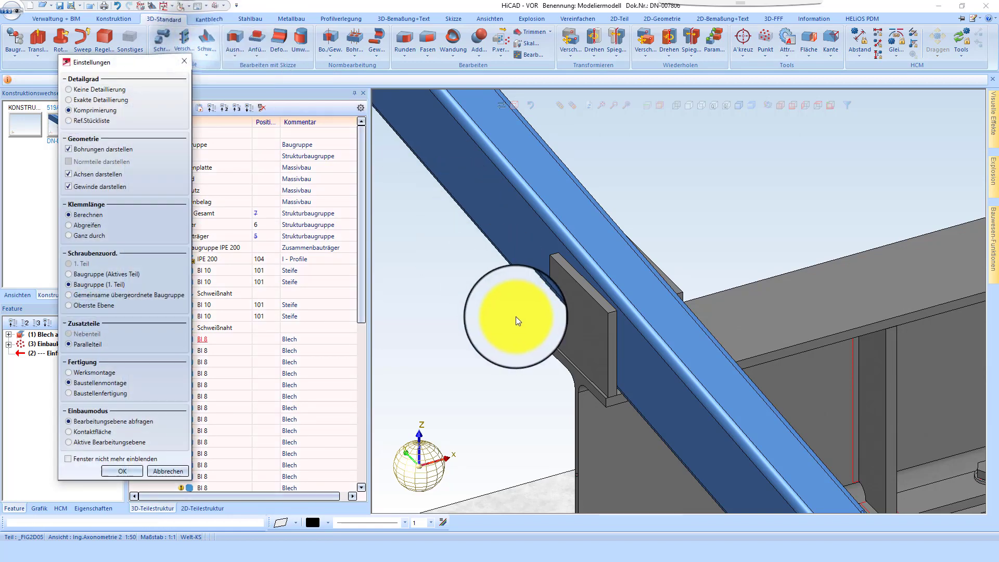
pyautogui.click(85, 100)
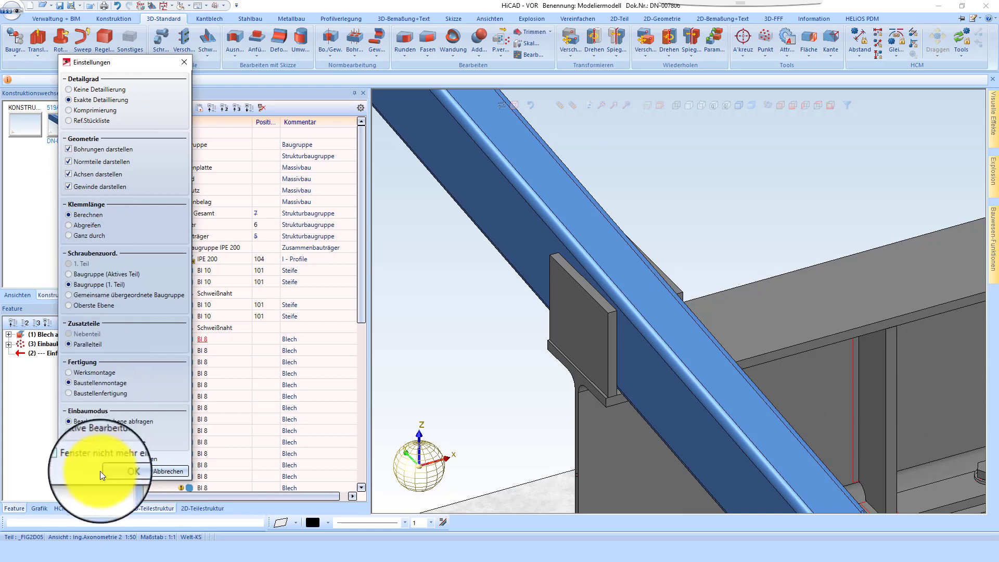
pyautogui.click(118, 471)
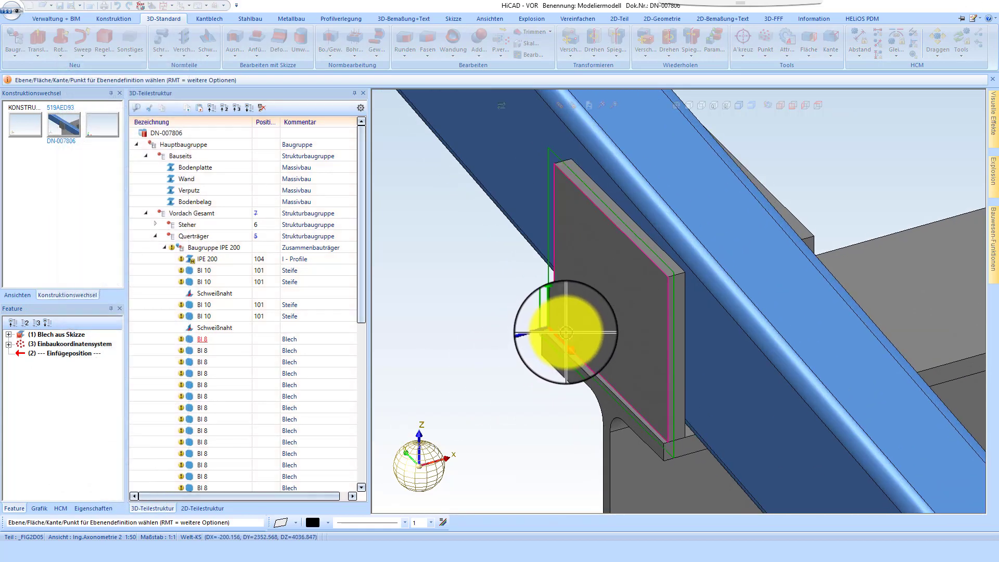
pyautogui.click(639, 347)
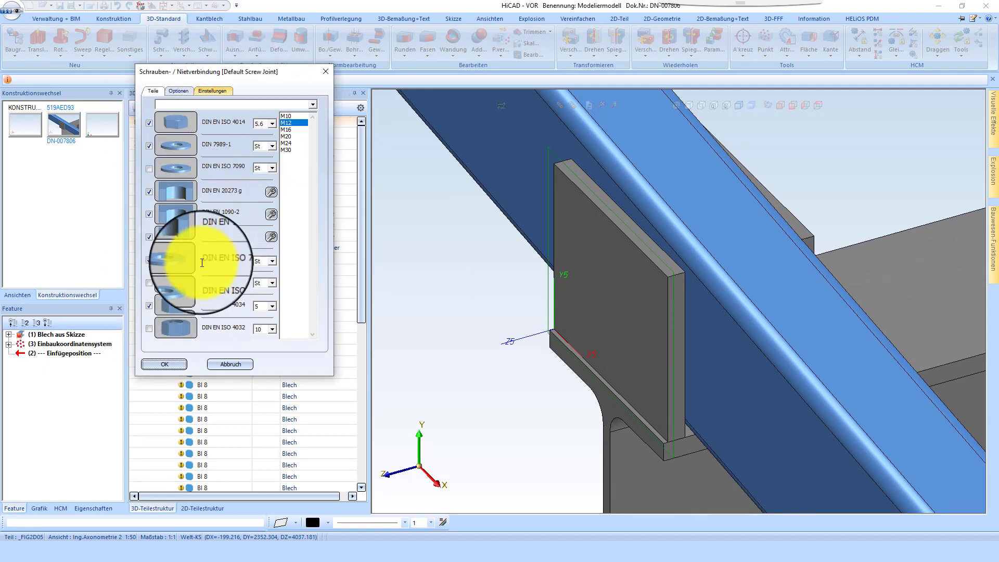
# Step: Choose DIN EN ISO 7090 as the head-side washer and accept the M12 bolt set
pyautogui.click(170, 140)
pyautogui.click(247, 151)
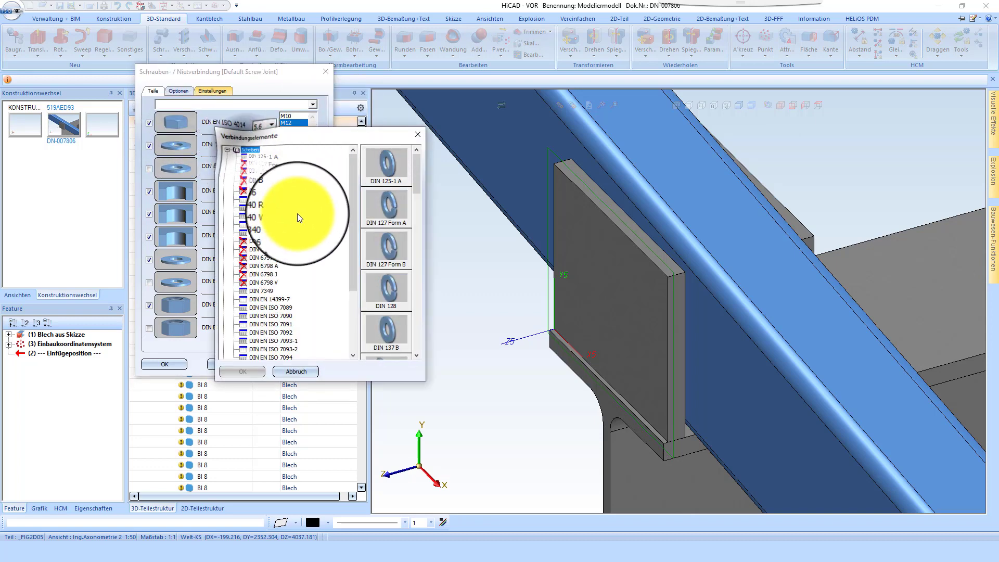
pyautogui.doubleClick(279, 317)
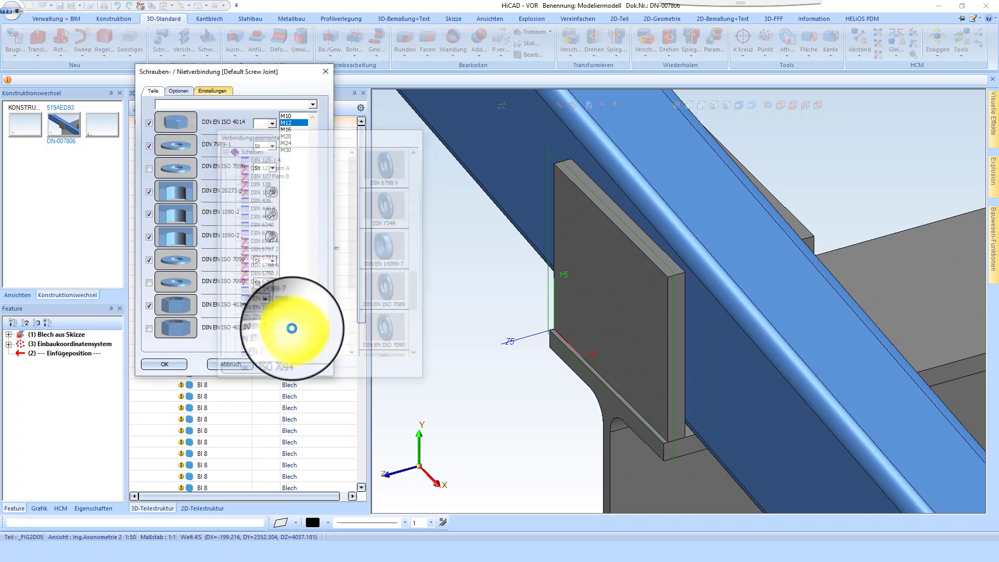
pyautogui.click(165, 364)
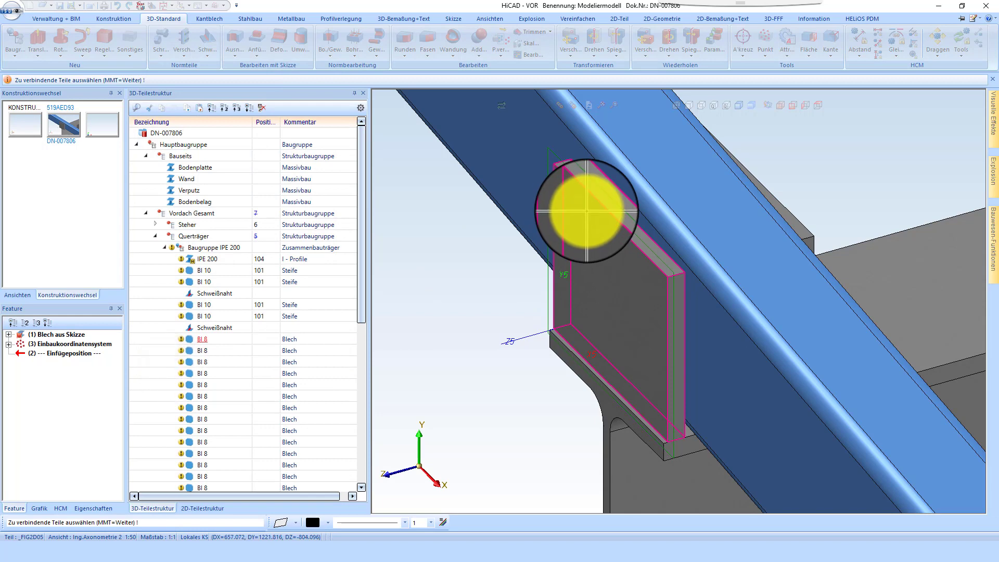
# Step: Try to bolt the purlin between the two Bl 8 plates, cancelling instead of allowing holes in the referenced parts
pyautogui.click(632, 178)
pyautogui.click(811, 237)
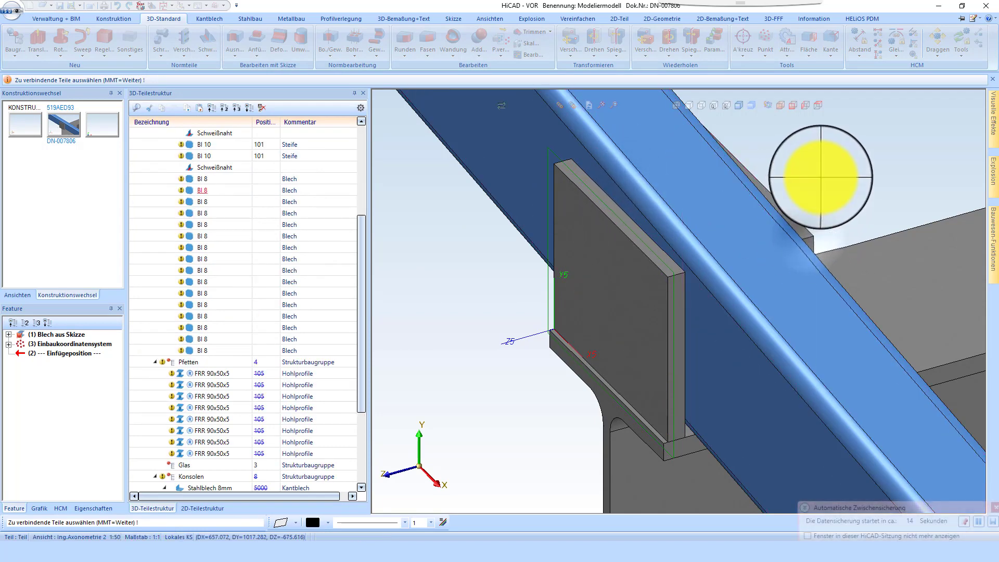
pyautogui.middleClick(827, 176)
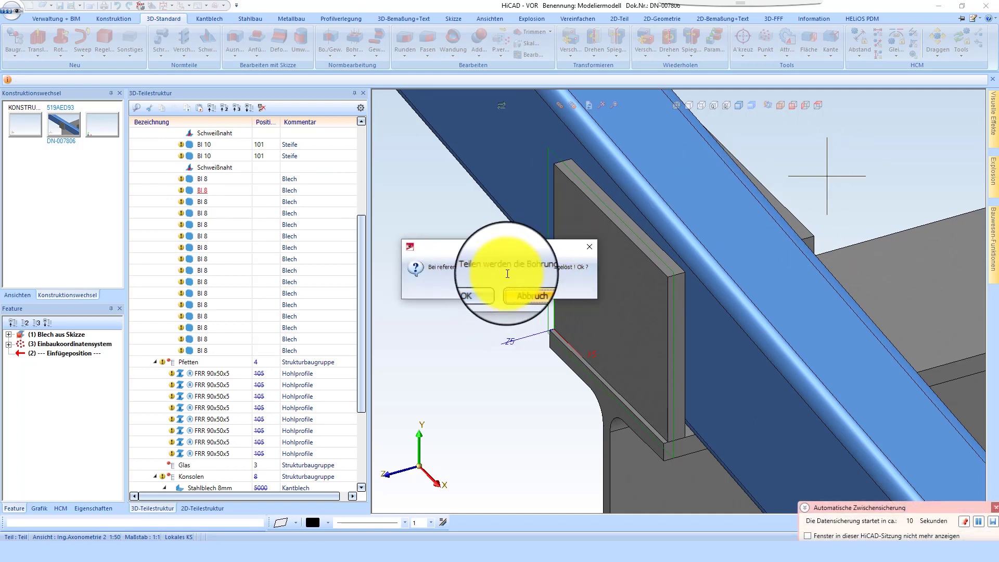
pyautogui.click(535, 289)
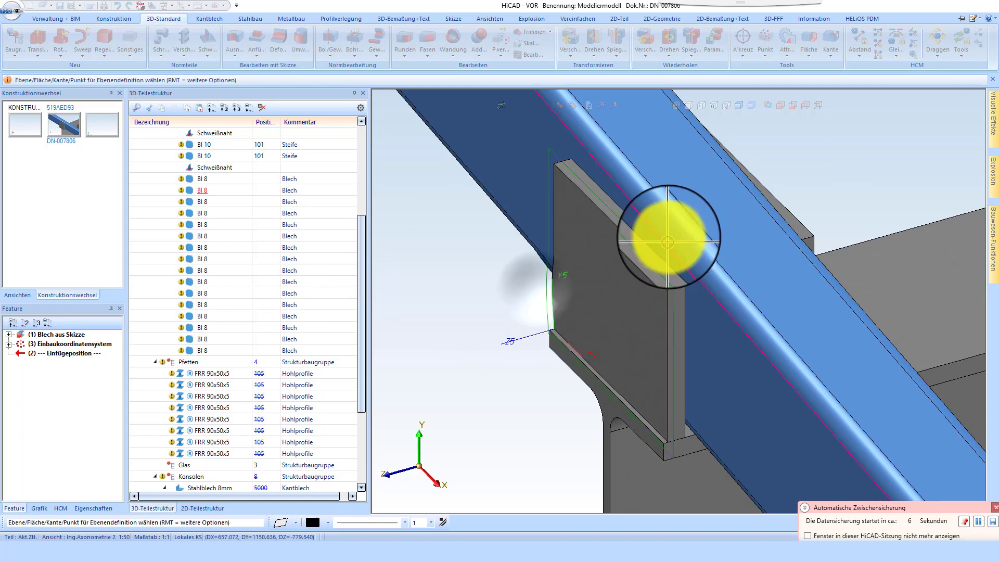
pyautogui.click(648, 254)
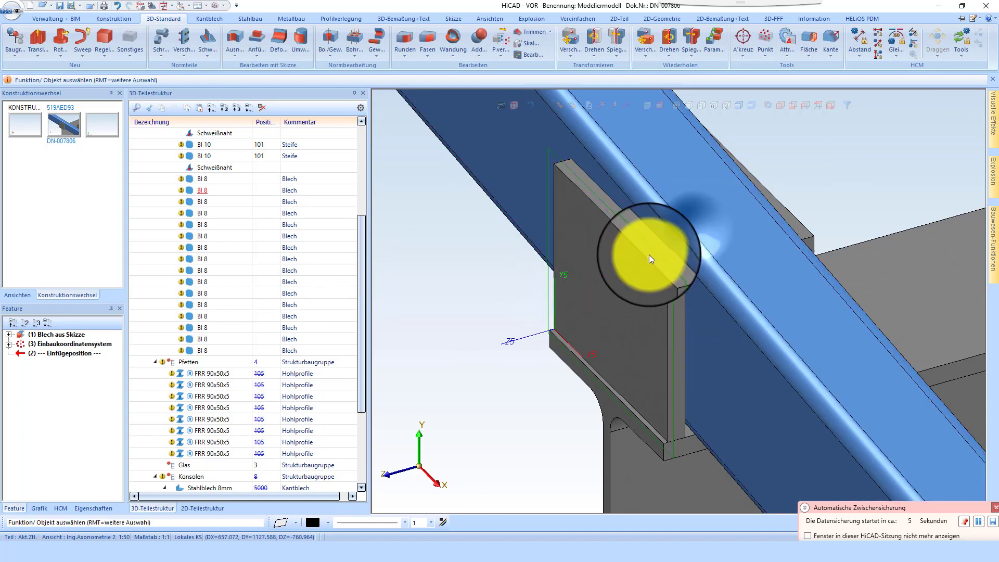
# Step: Dissolve the references of the first FRR 90x50x5 purlin and its identical parts, keeping the article master links
pyautogui.rightClick(190, 373)
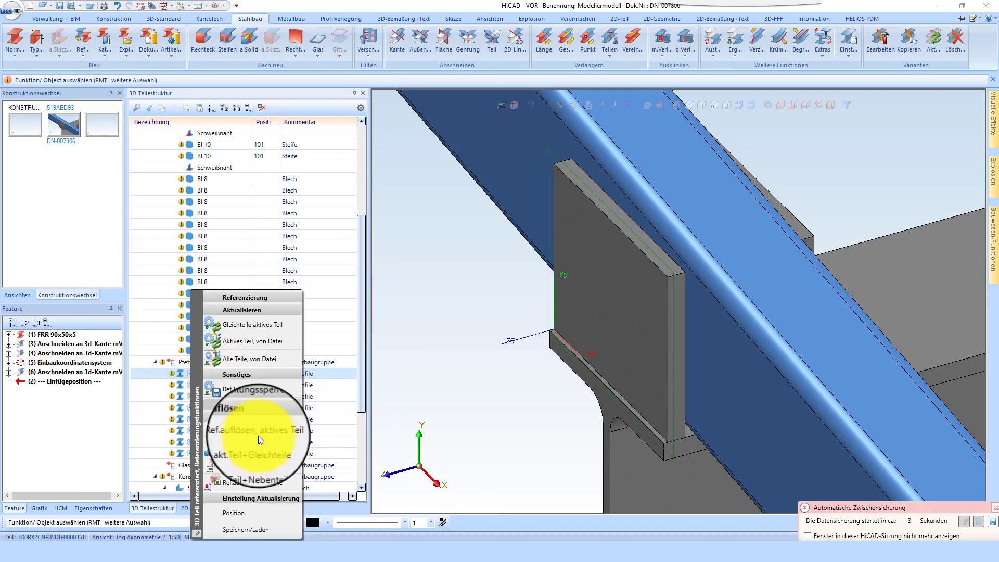
pyautogui.click(261, 449)
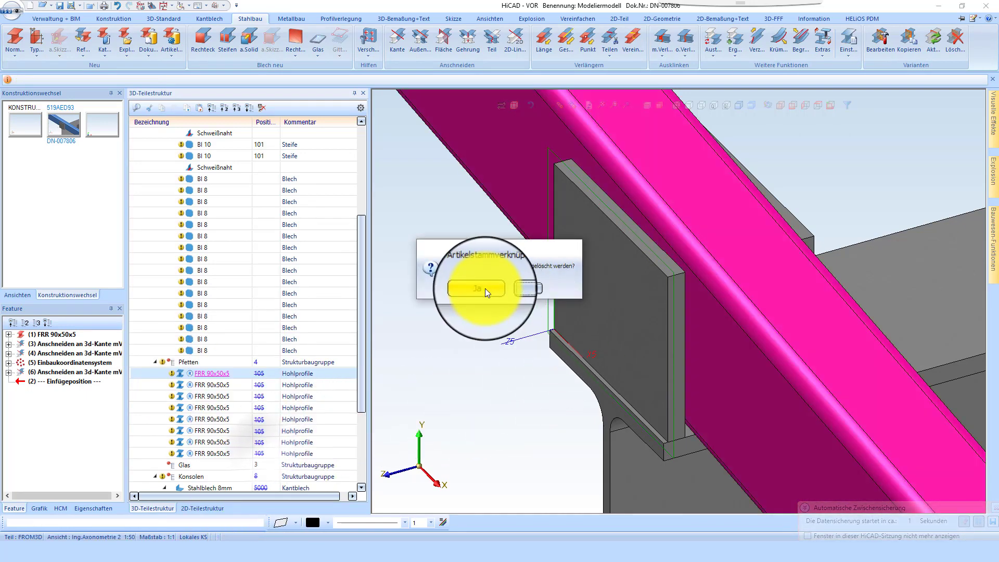
pyautogui.click(567, 288)
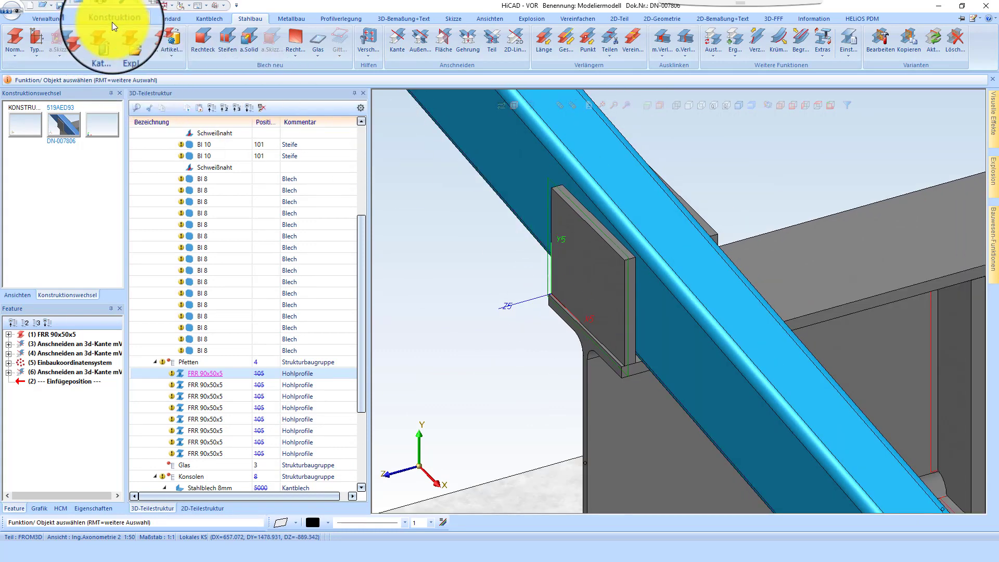
# Step: Start a bolted connection with exact detailing on the outer face of the first Bl 8 plate and accept the M12 bolt set
pyautogui.click(119, 20)
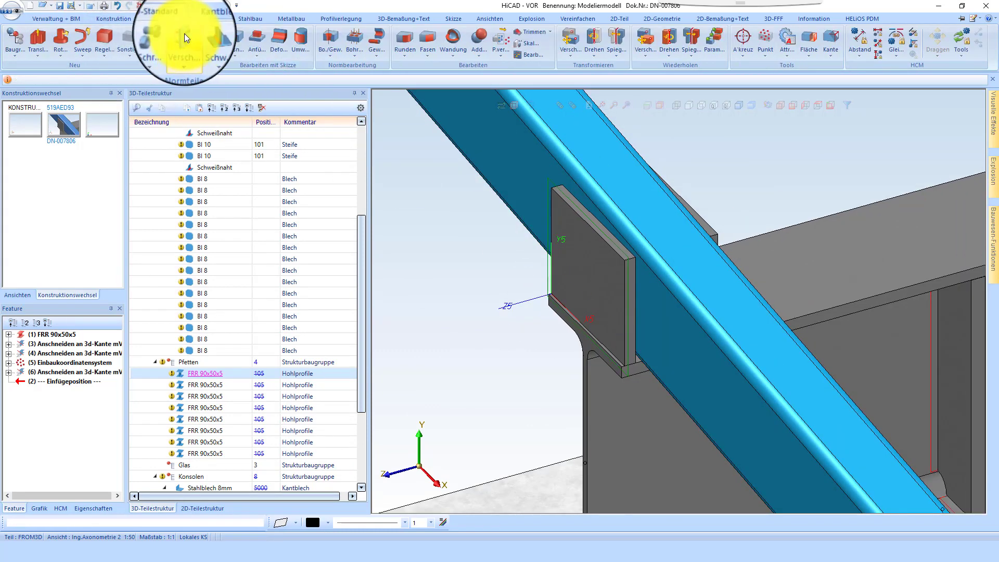
pyautogui.click(184, 33)
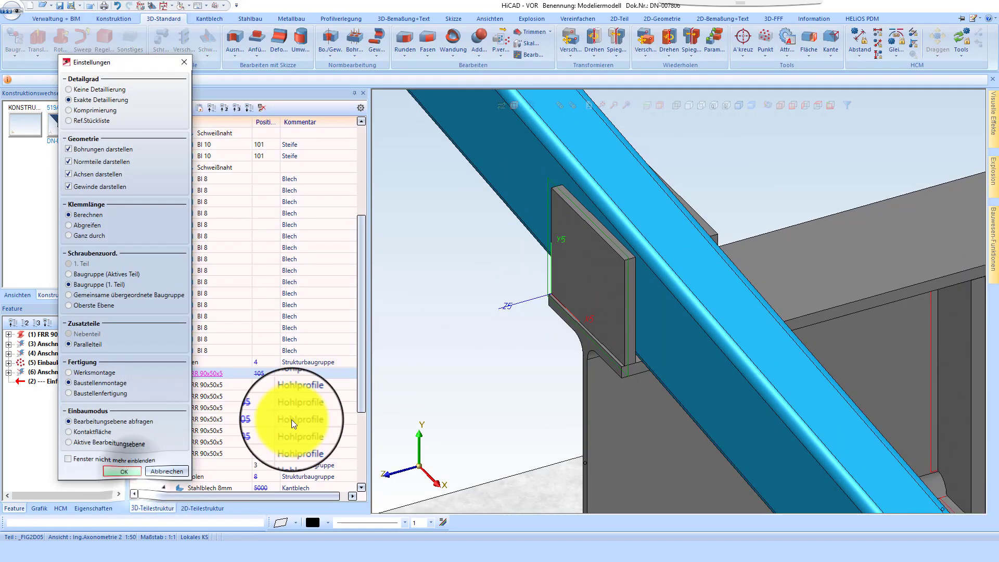
pyautogui.scroll(1, 564, 290)
pyautogui.click(583, 294)
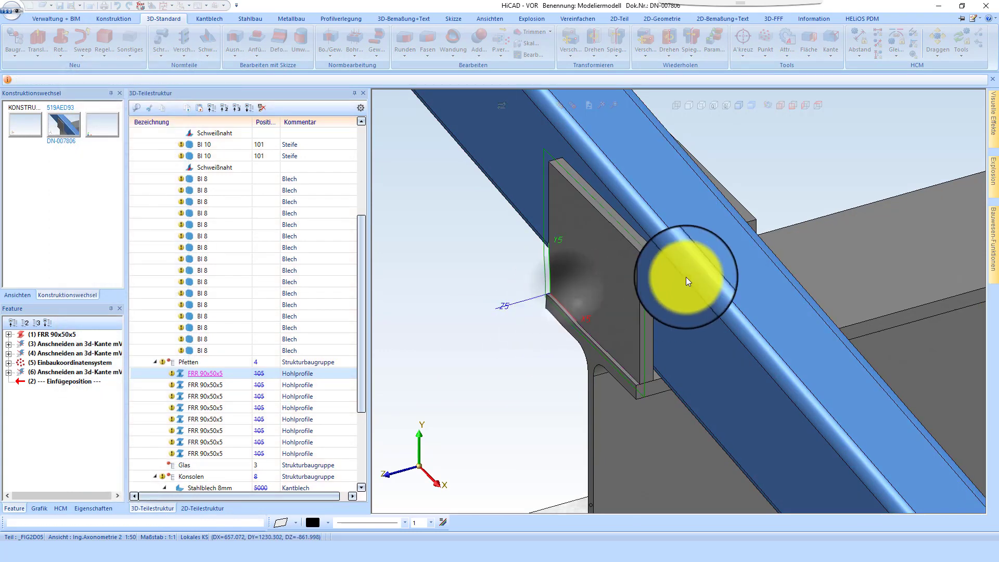
pyautogui.click(621, 236)
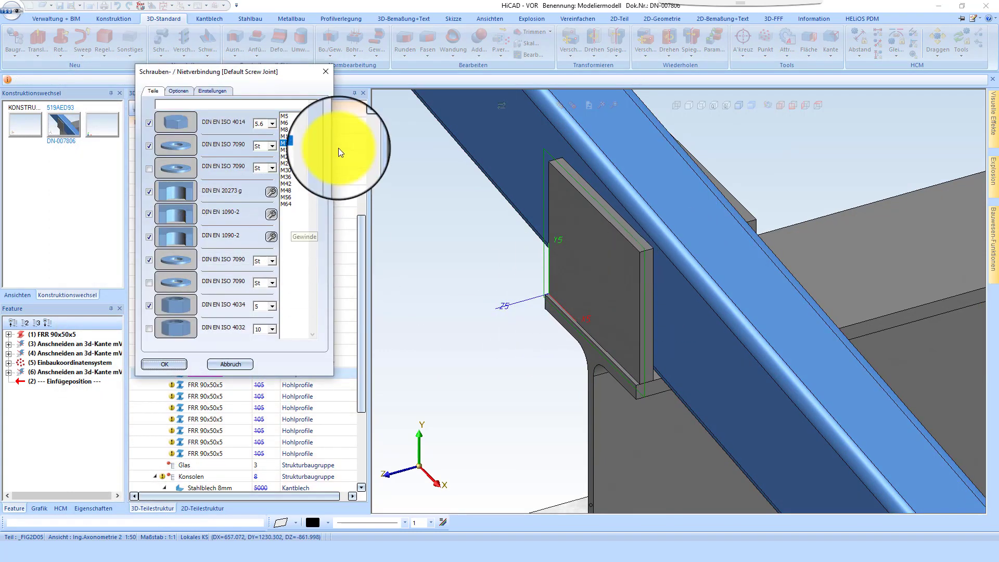
pyautogui.click(160, 361)
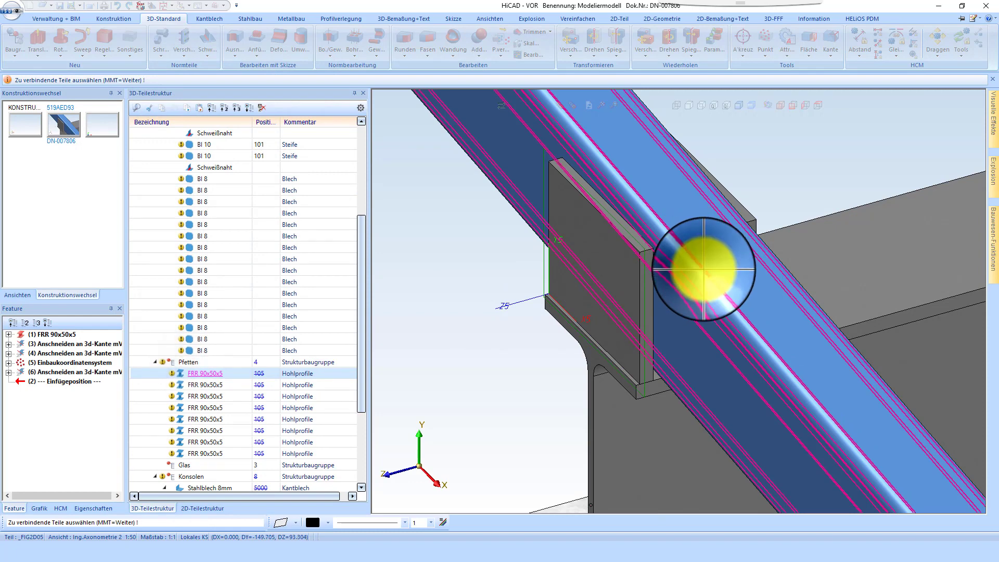
# Step: Try to bolt the purlin and plates at the midpoint between the plate's diagonal corners, allowing machining outside the part
pyautogui.click(746, 214)
pyautogui.middleClick(691, 223)
pyautogui.scroll(2, 634, 247)
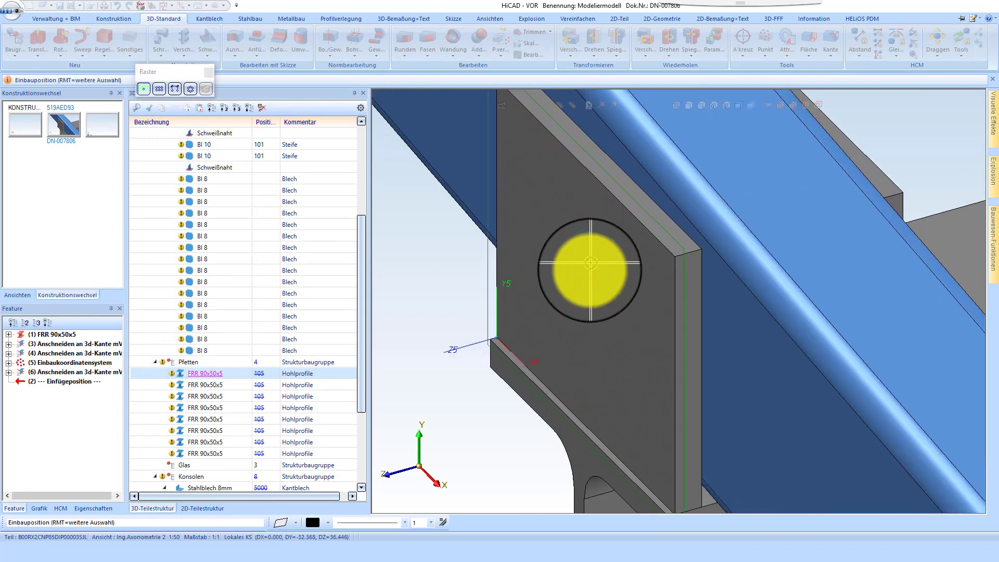
pyautogui.scroll(-2, 596, 268)
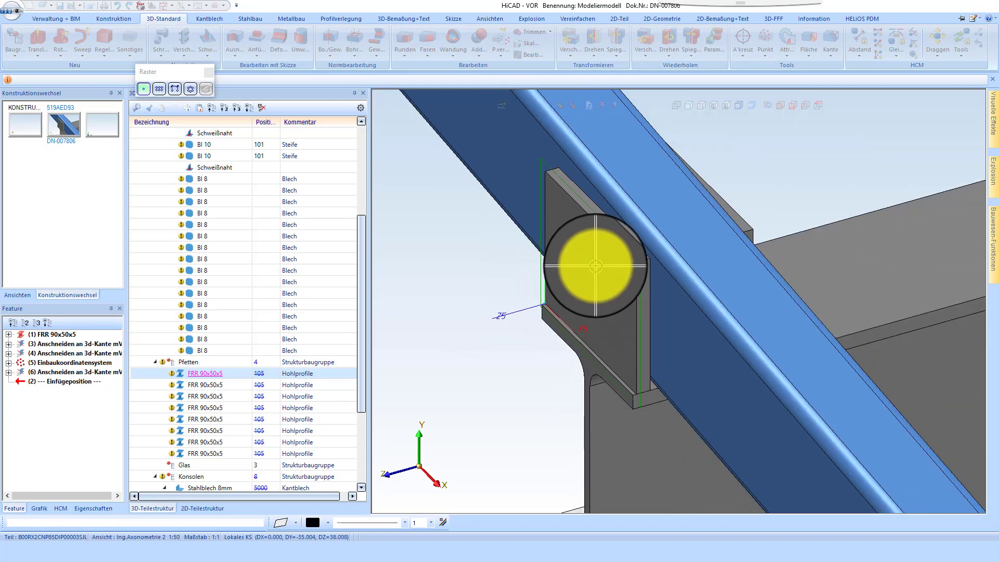
pyautogui.rightClick(596, 266)
pyautogui.click(733, 291)
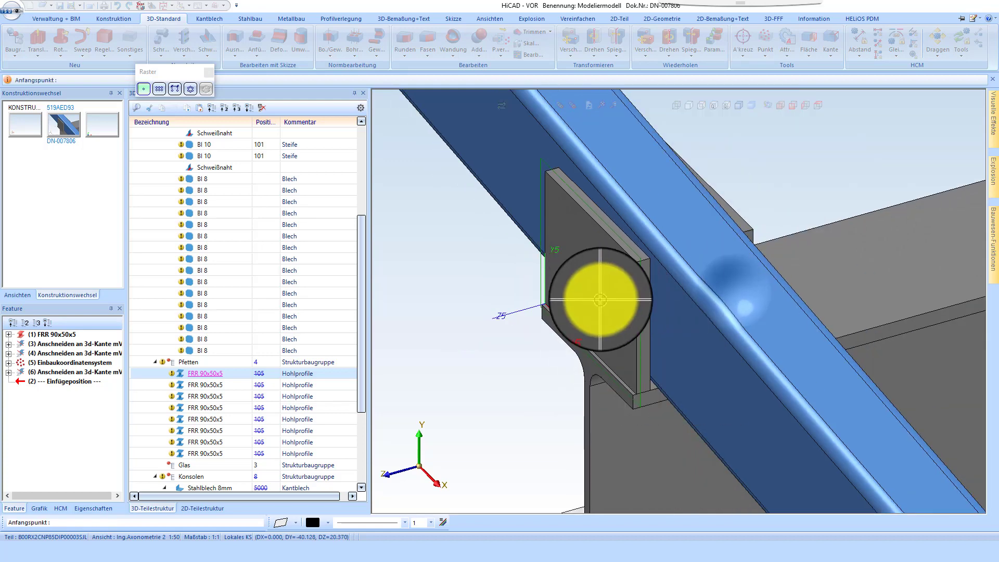
pyautogui.click(638, 264)
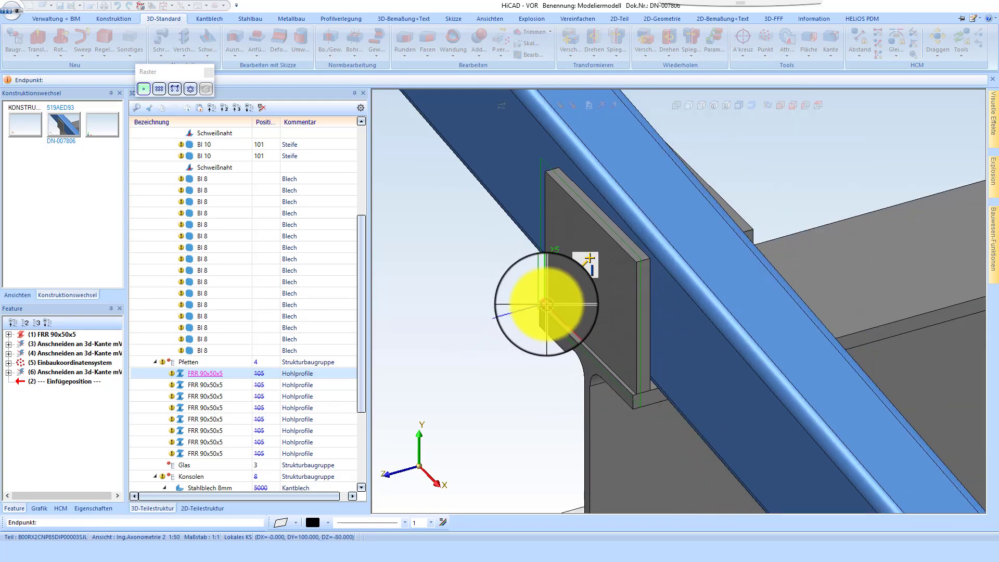
pyautogui.click(548, 304)
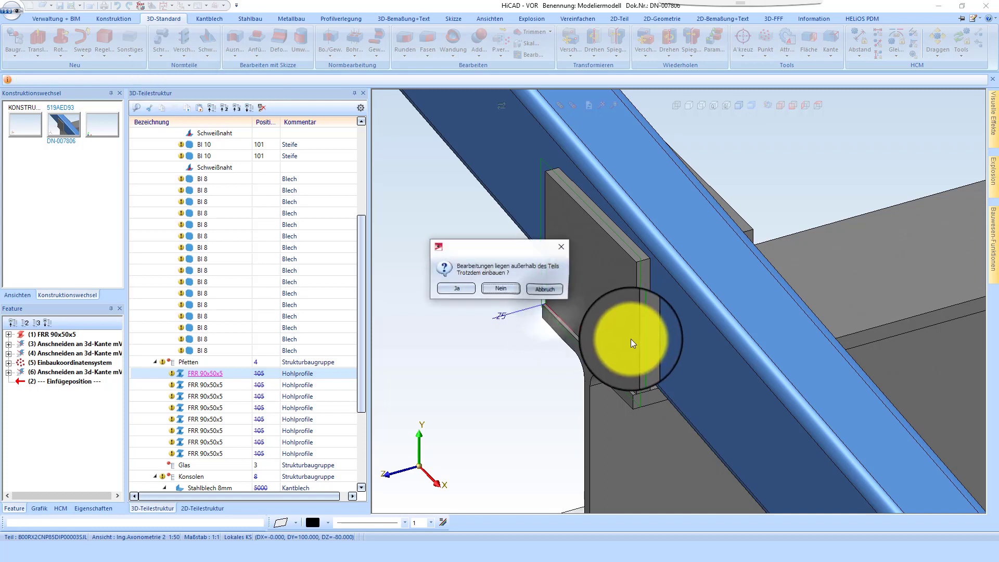
pyautogui.click(460, 289)
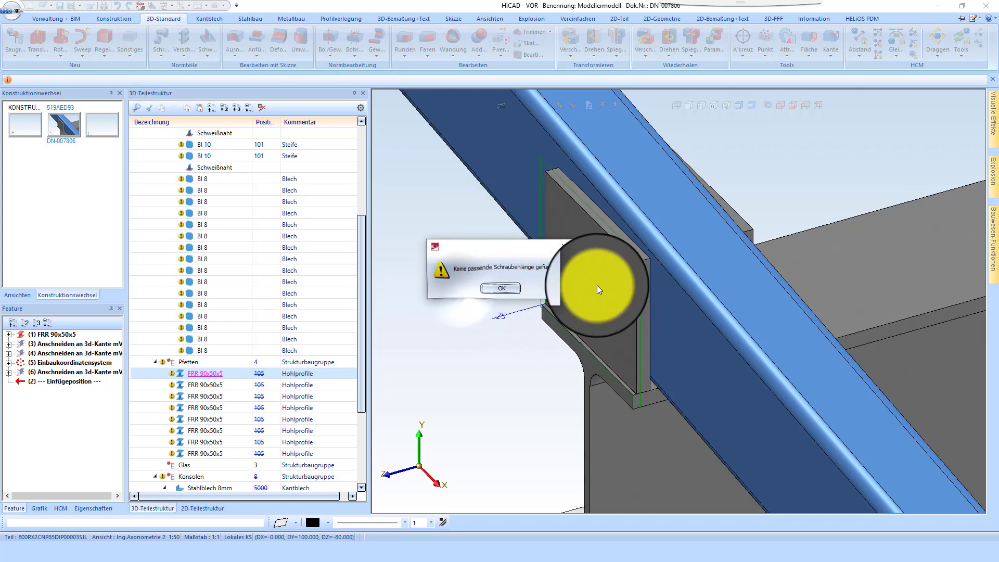
pyautogui.click(505, 292)
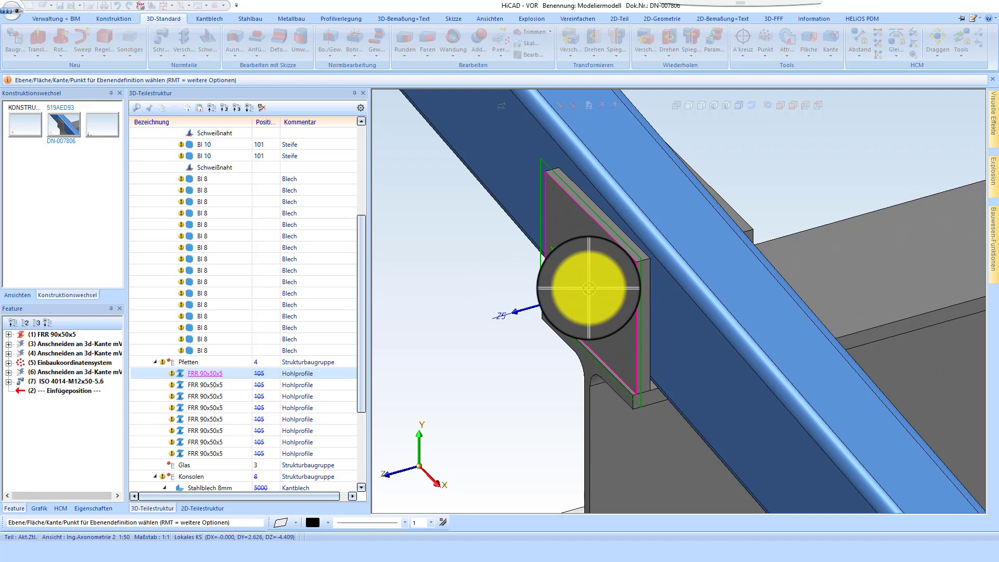
# Step: Bolt the purlin between both Bl 8 plates with an M12 bolt, centred between two diagonal corners of the outer plate face
pyautogui.click(589, 288)
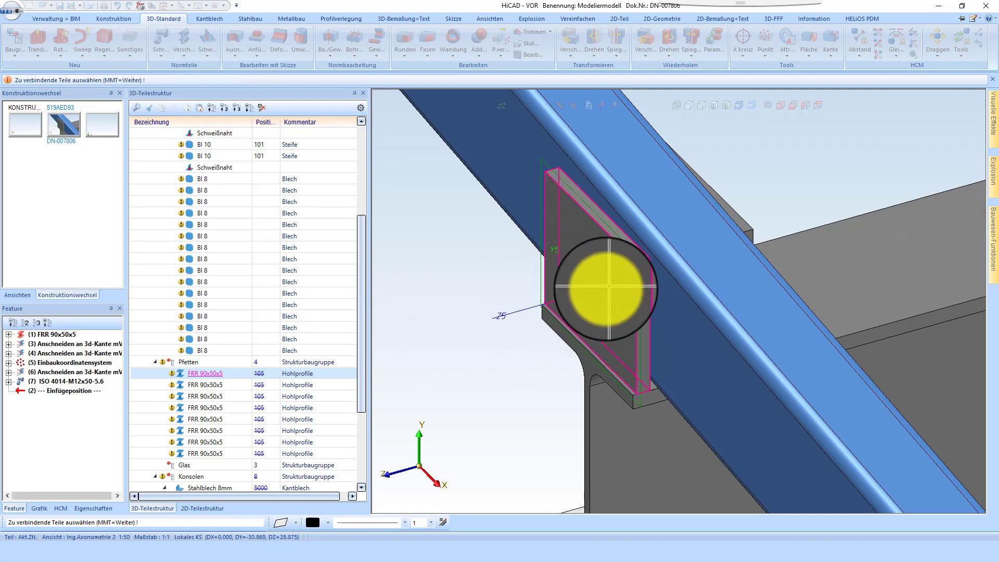
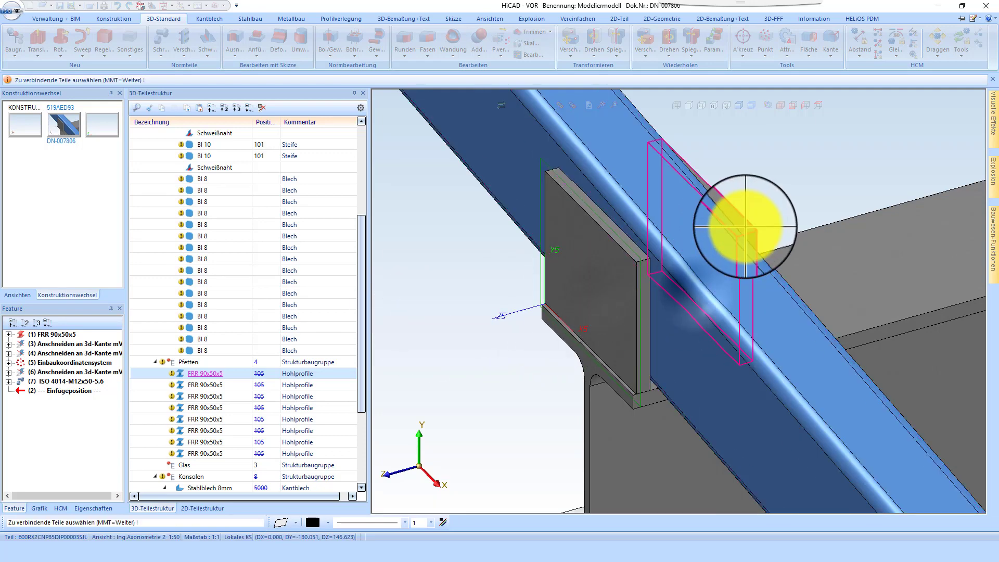
pyautogui.click(730, 221)
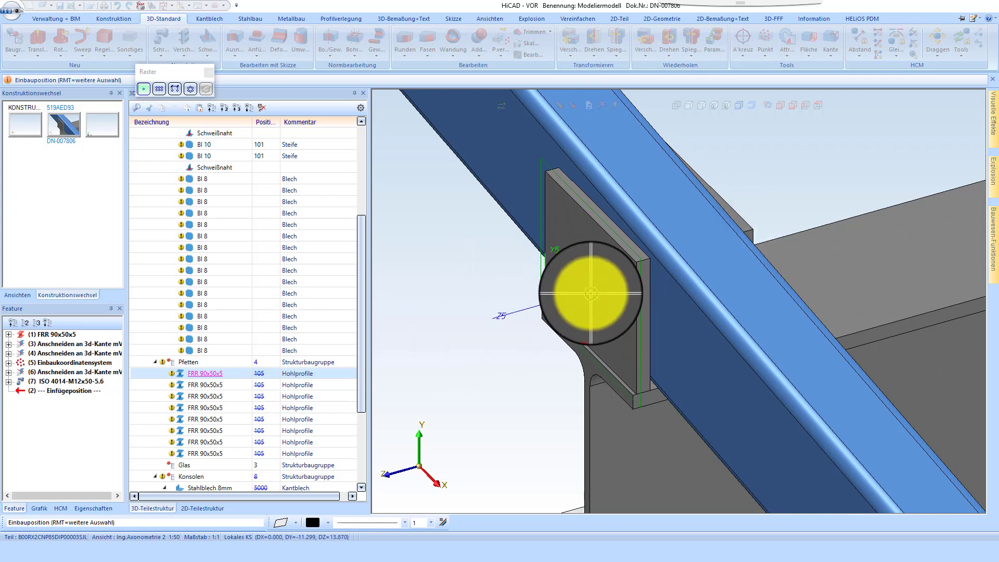
pyautogui.rightClick(673, 295)
pyautogui.click(771, 306)
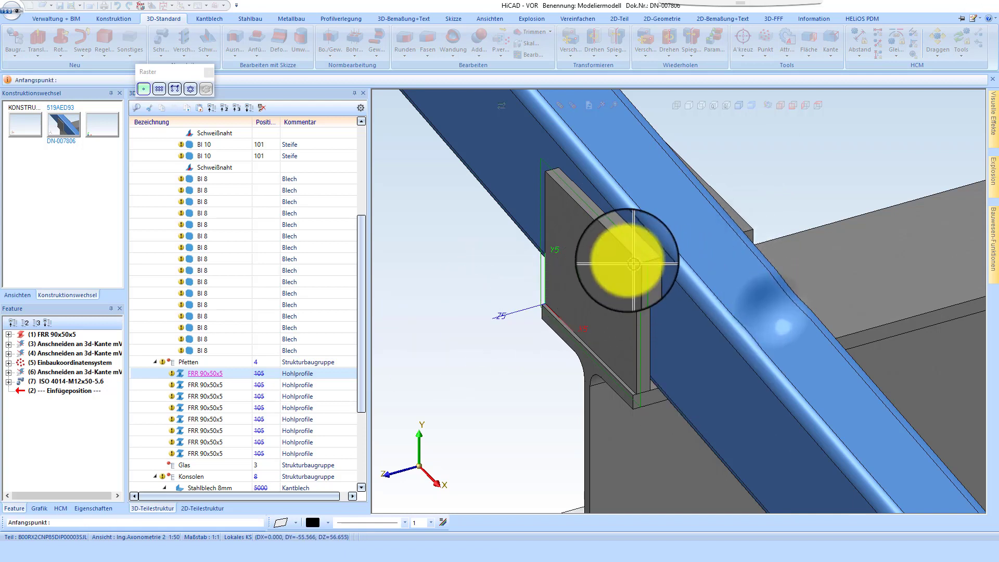
pyautogui.click(635, 266)
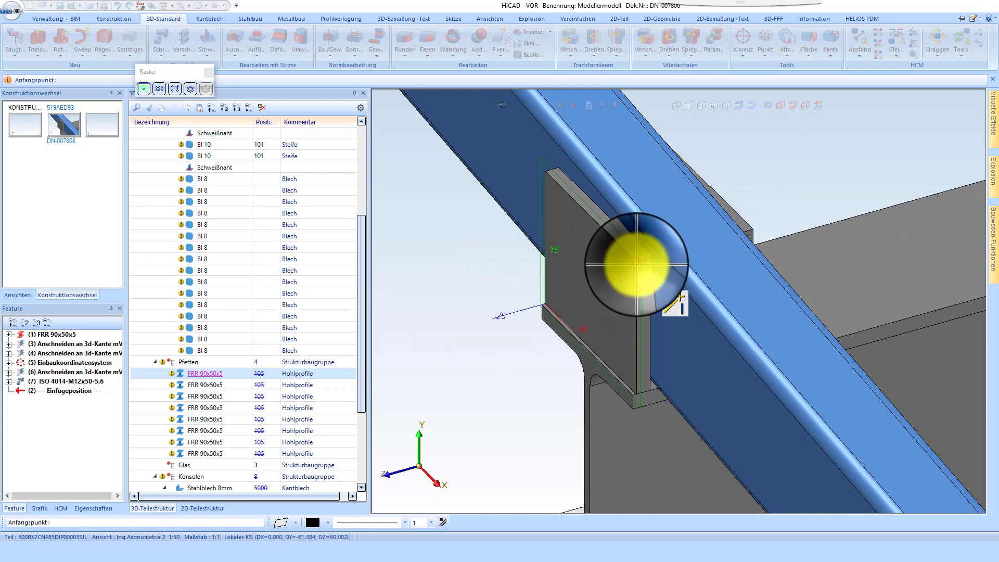
pyautogui.click(548, 303)
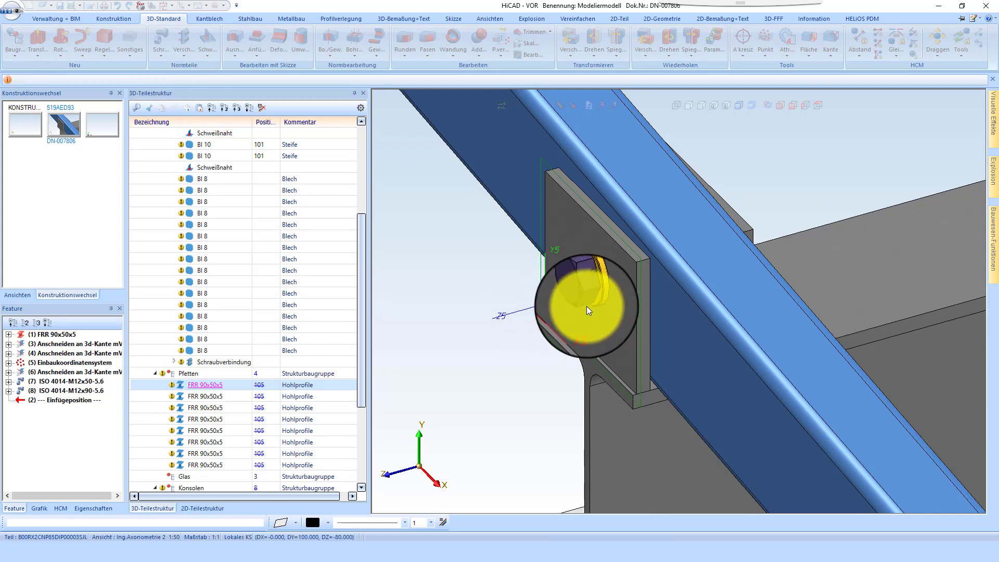
pyautogui.click(630, 278)
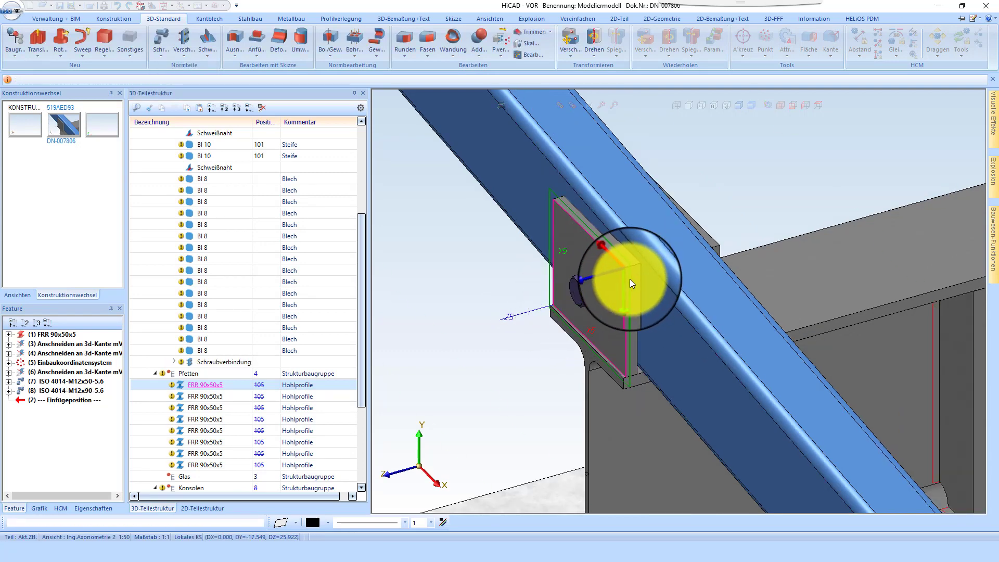
pyautogui.click(589, 293)
pyautogui.click(633, 282)
pyautogui.moveTo(633, 282); pyautogui.dragTo(608, 285, button='middle')
pyautogui.scroll(4, 603, 281)
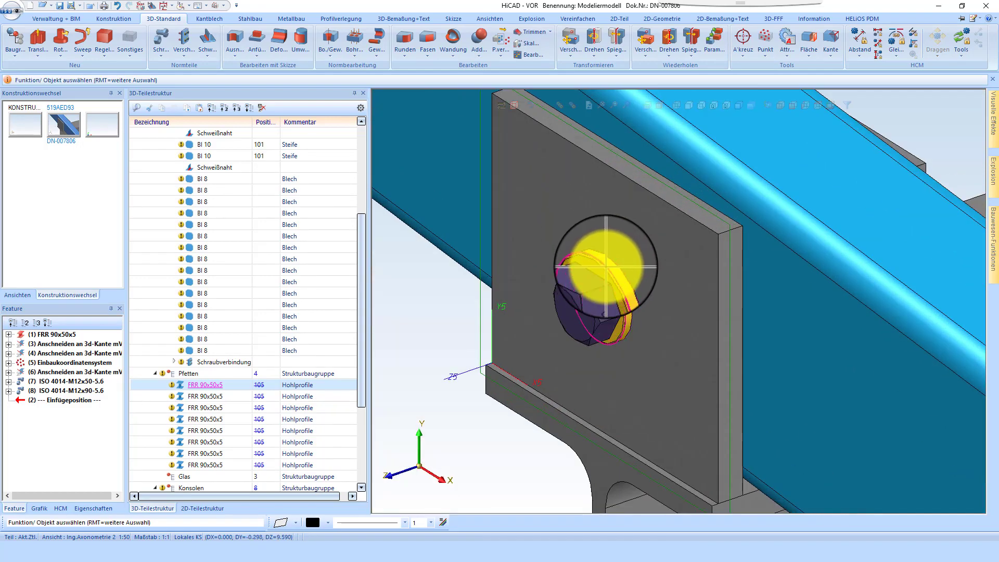
pyautogui.click(605, 266)
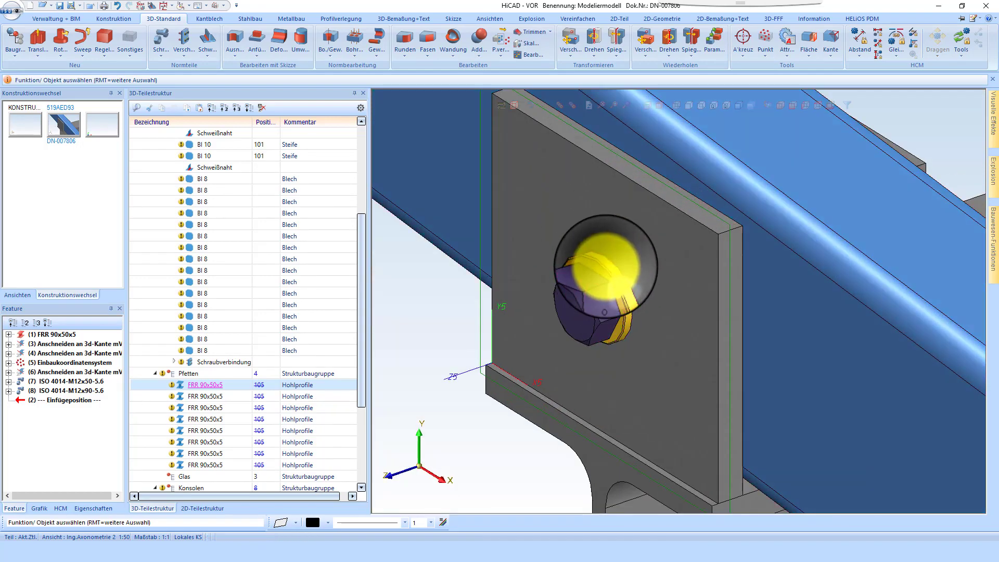
# Step: Select the whole Schraubverbindung and start a linear repeat of it
pyautogui.click(229, 362)
pyautogui.rightClick(229, 364)
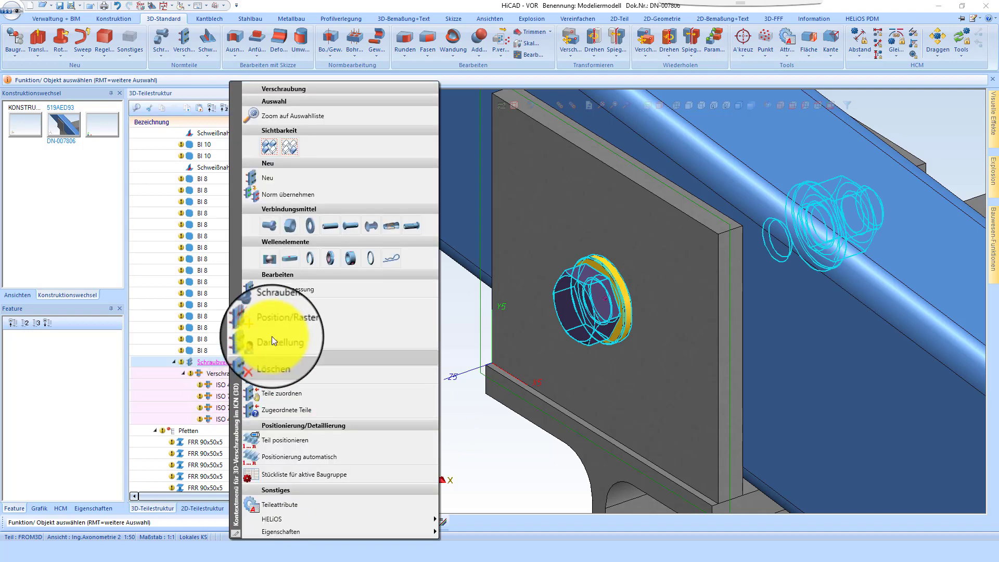
pyautogui.click(488, 320)
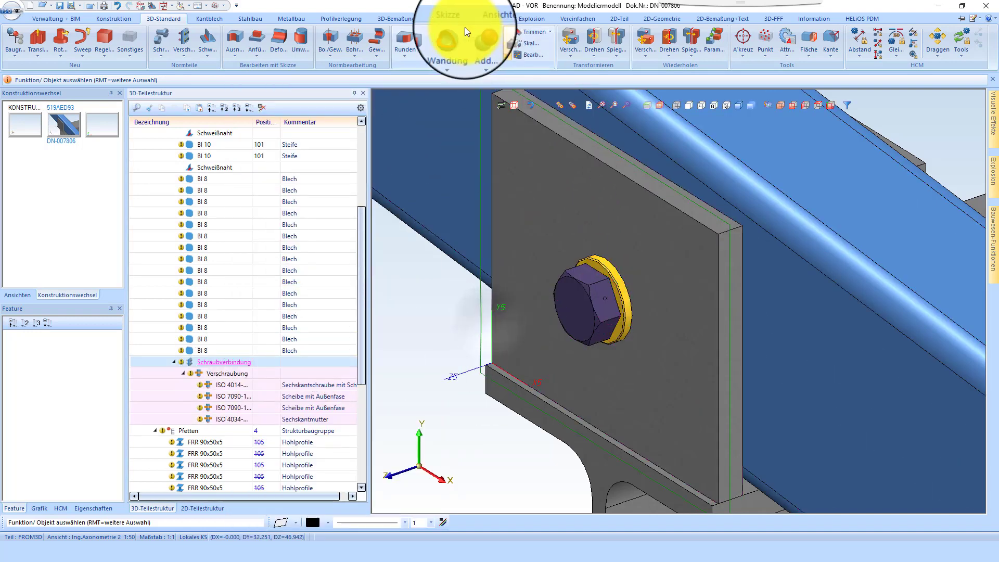
pyautogui.click(651, 35)
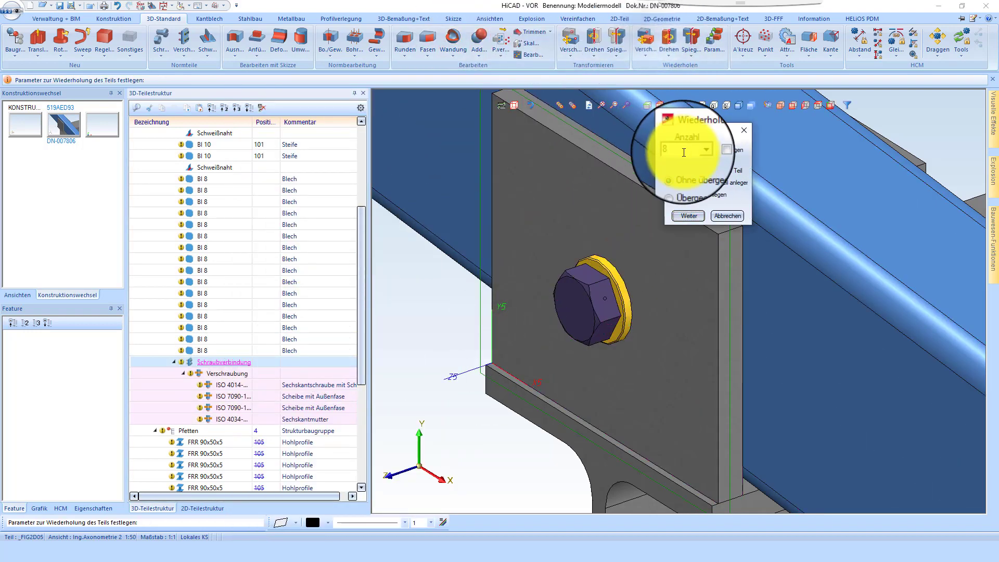
pyautogui.click(688, 215)
# Step: Place the bolted connection copies along the purlins, using the matching plate corner at the next purlin as the fit point
pyautogui.scroll(-3, 581, 307)
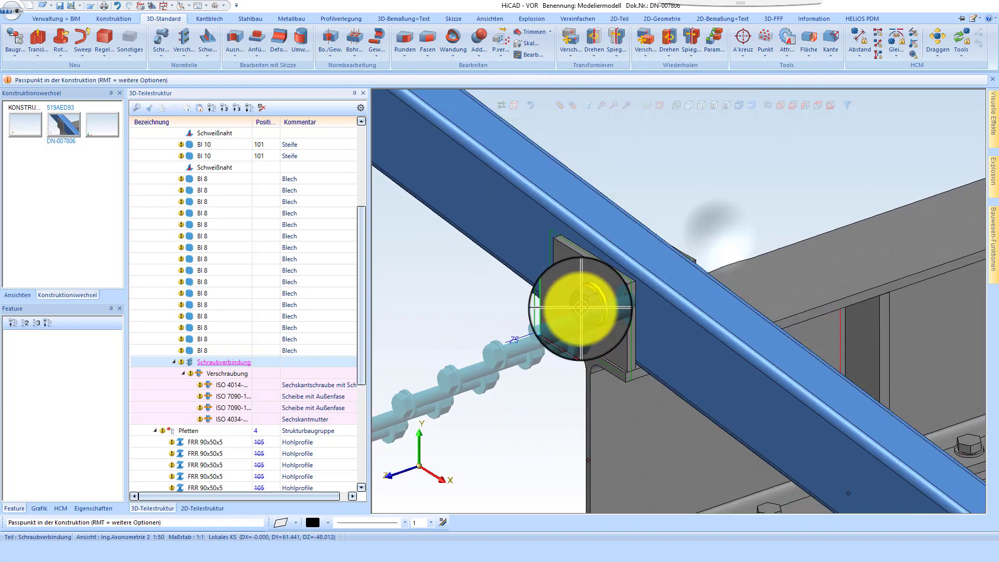
pyautogui.scroll(-3, 581, 307)
pyautogui.scroll(2, 546, 319)
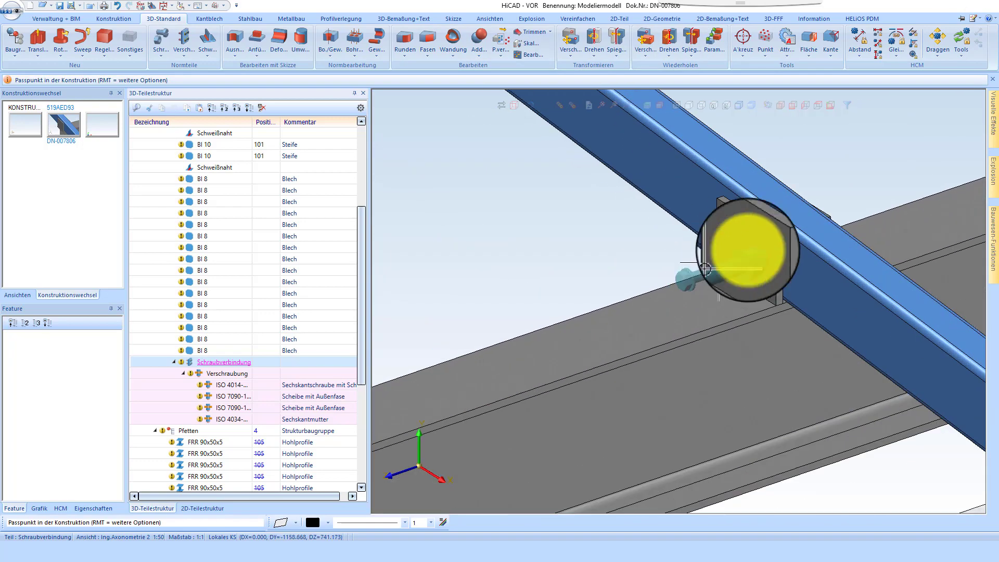
pyautogui.click(778, 235)
pyautogui.scroll(-5, 569, 312)
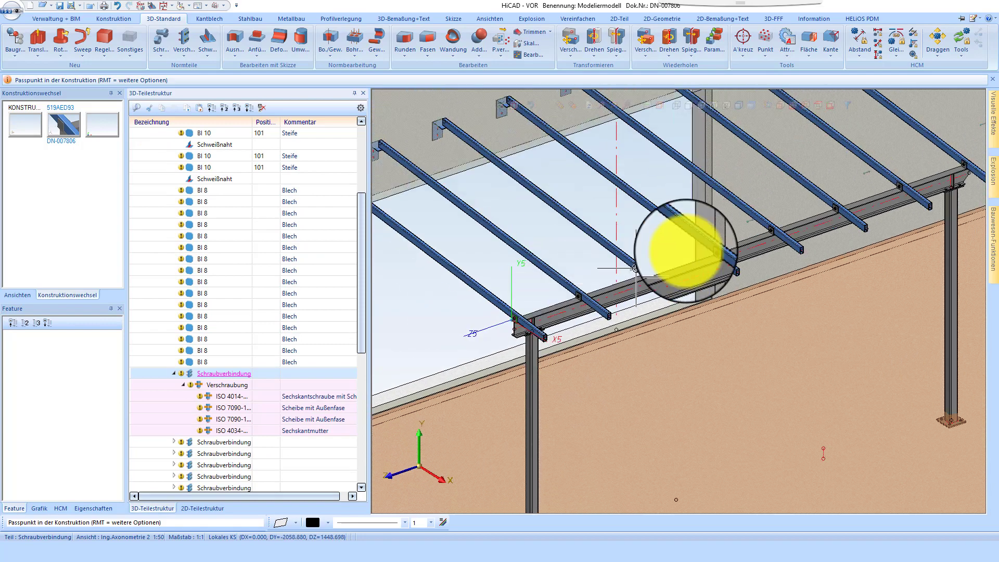
pyautogui.scroll(2, 676, 253)
pyautogui.scroll(-2, 653, 252)
pyautogui.scroll(2, 853, 198)
pyautogui.scroll(5, 815, 207)
pyautogui.middleClick(771, 214)
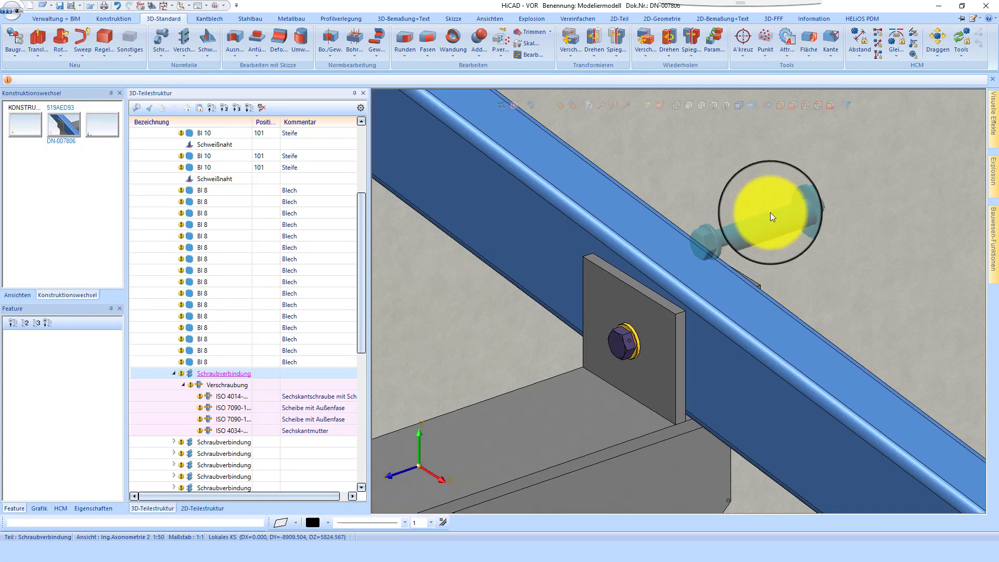
pyautogui.moveTo(689, 329); pyautogui.dragTo(664, 305, button='middle')
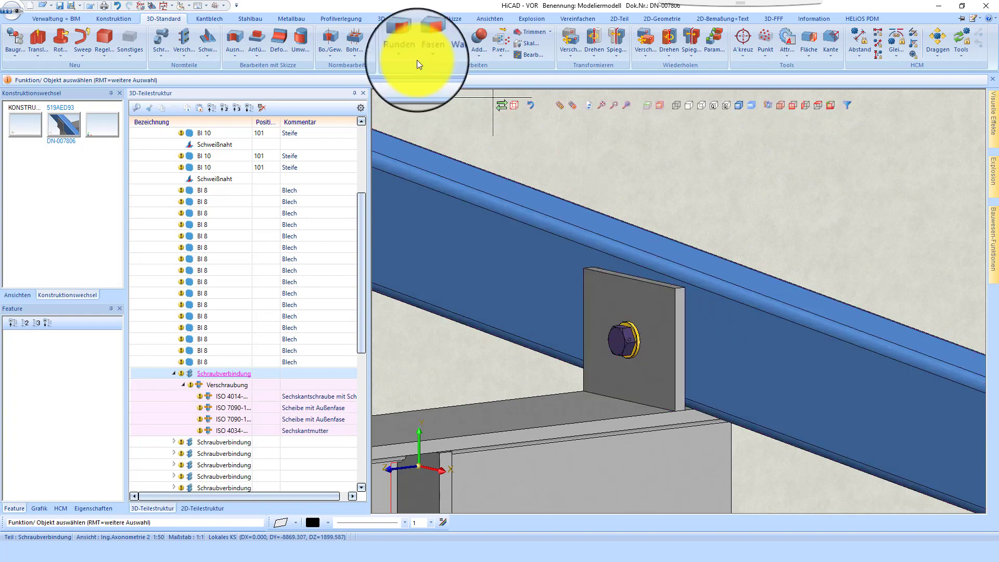
# Step: Automatically reassign the connected parts of the copied bolted connections (Automatisch neu)
pyautogui.click(183, 49)
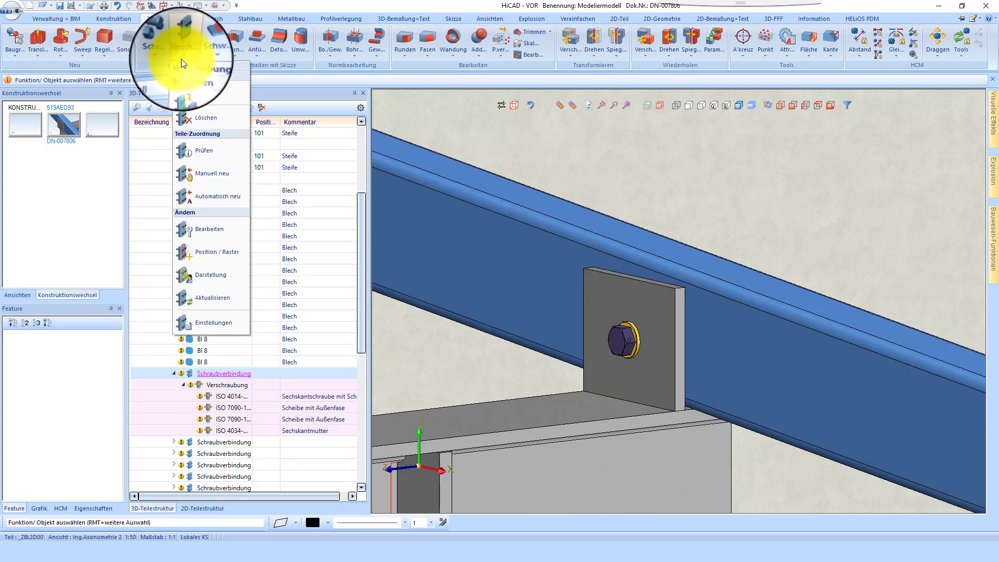
pyautogui.click(211, 196)
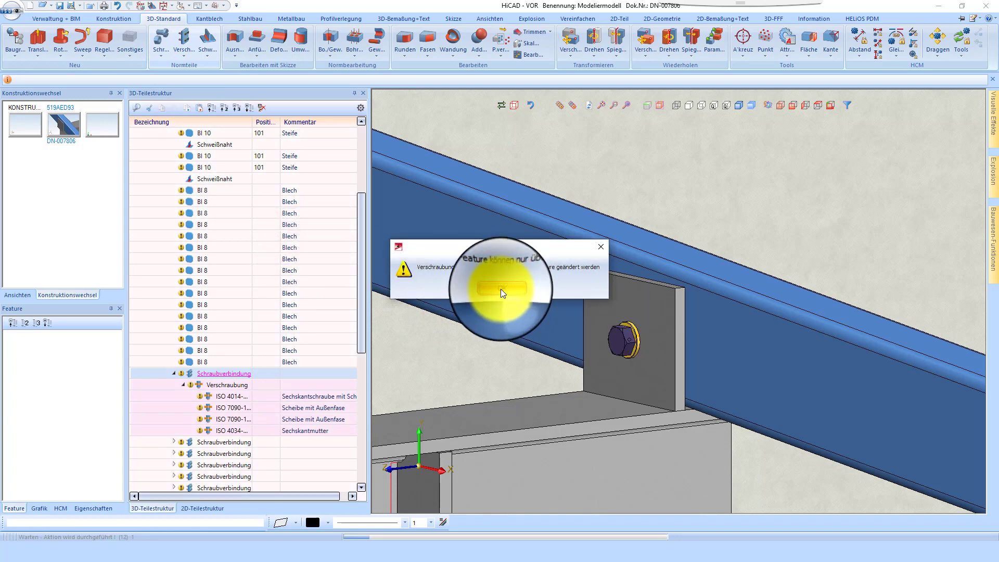
pyautogui.click(501, 289)
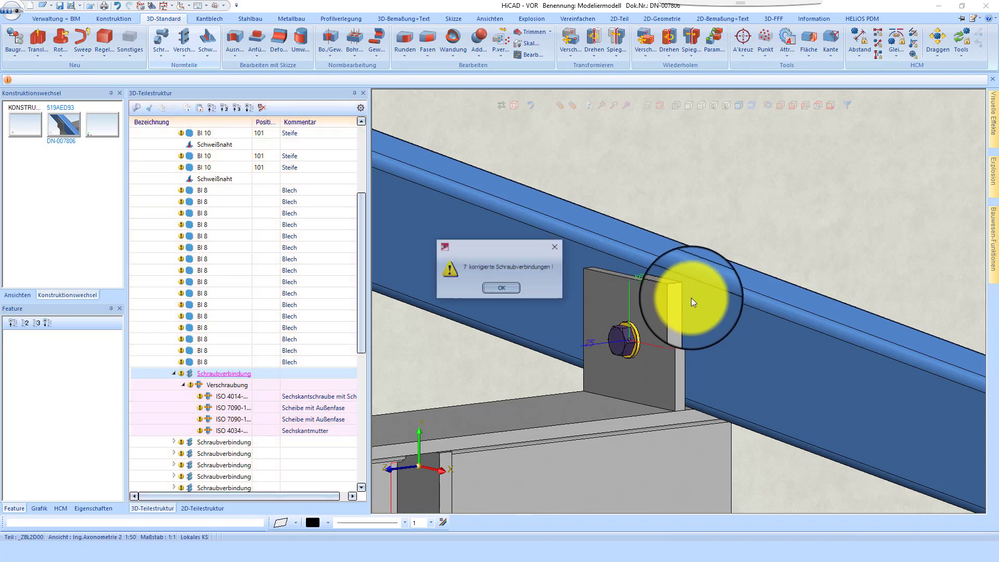
# Step: Examine the corrected bolted connections between the purlins and plates along the whole canopy
pyautogui.click(511, 288)
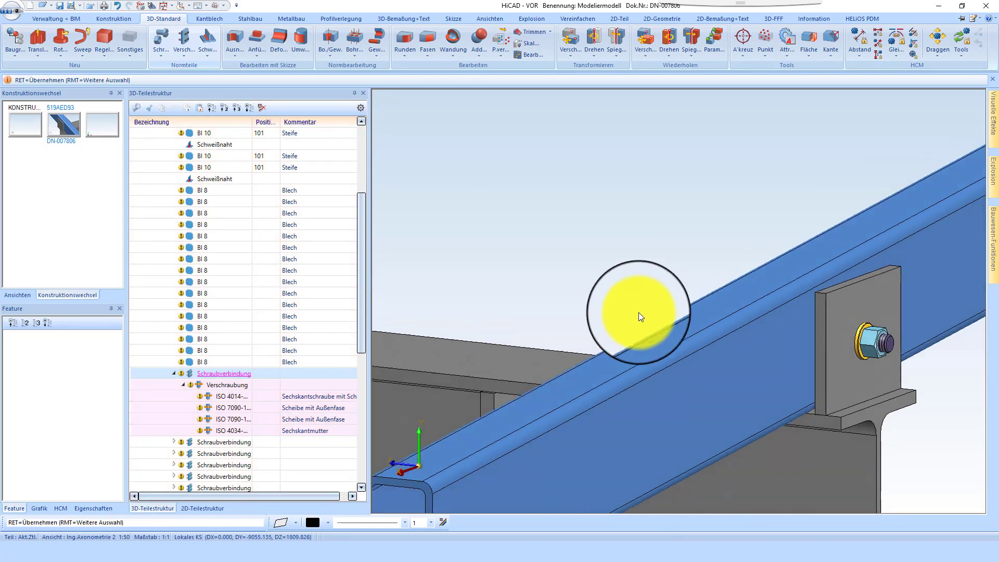
pyautogui.scroll(-12, 876, 311)
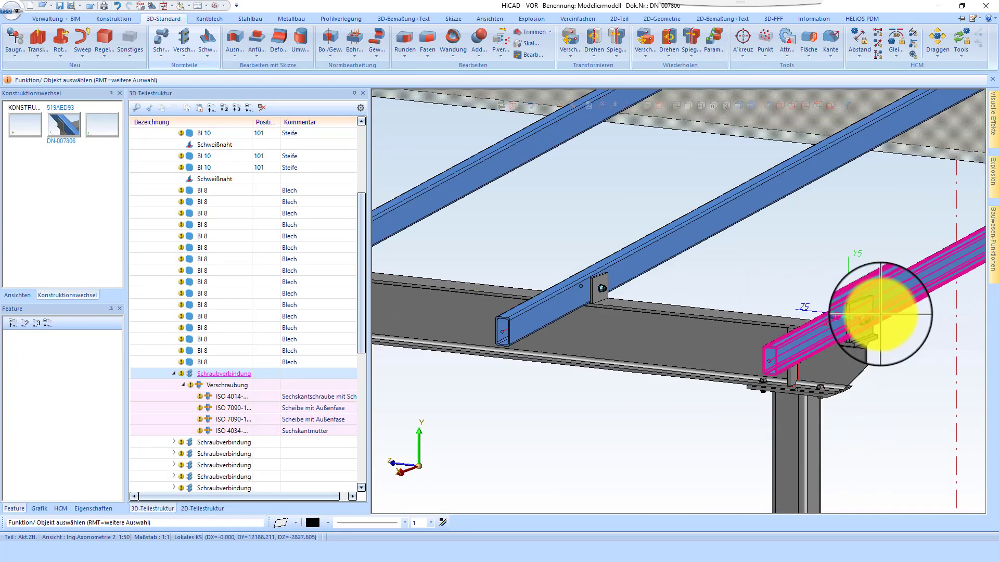
pyautogui.scroll(10, 596, 291)
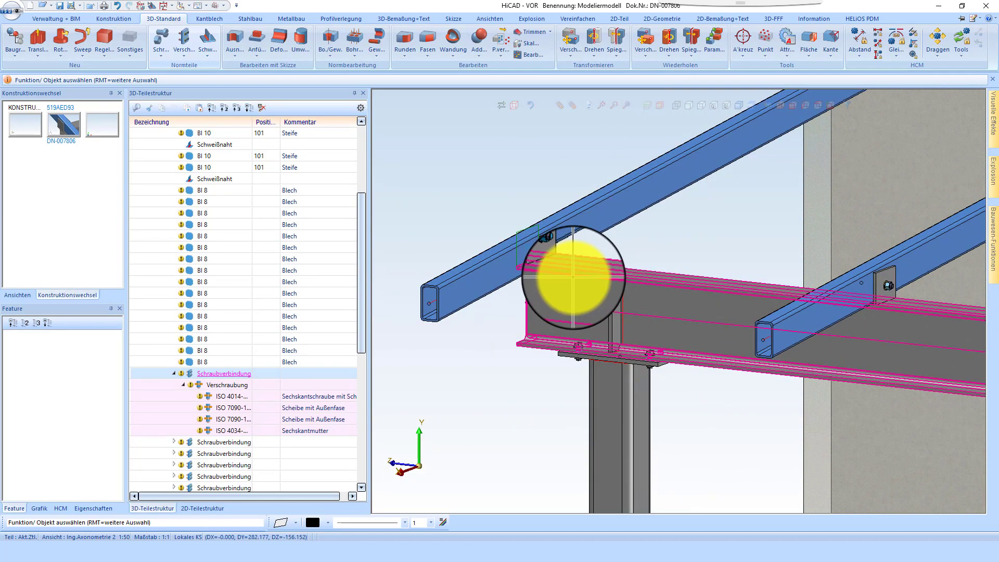
pyautogui.moveTo(586, 294); pyautogui.dragTo(700, 339, button='middle')
pyautogui.scroll(-7, 702, 341)
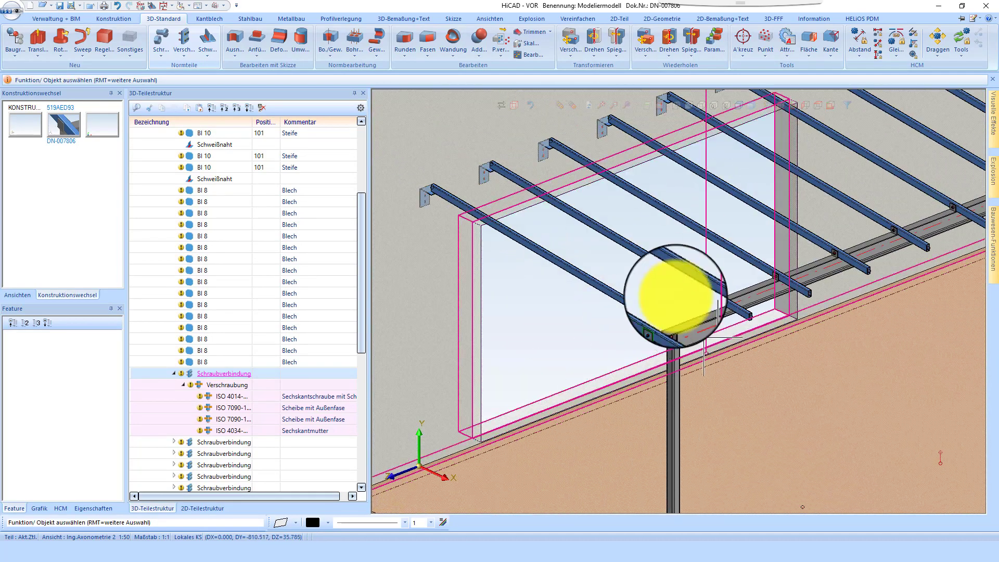
pyautogui.scroll(6, 452, 186)
pyautogui.scroll(-6, 453, 203)
pyautogui.scroll(5, 677, 302)
pyautogui.scroll(-5, 692, 307)
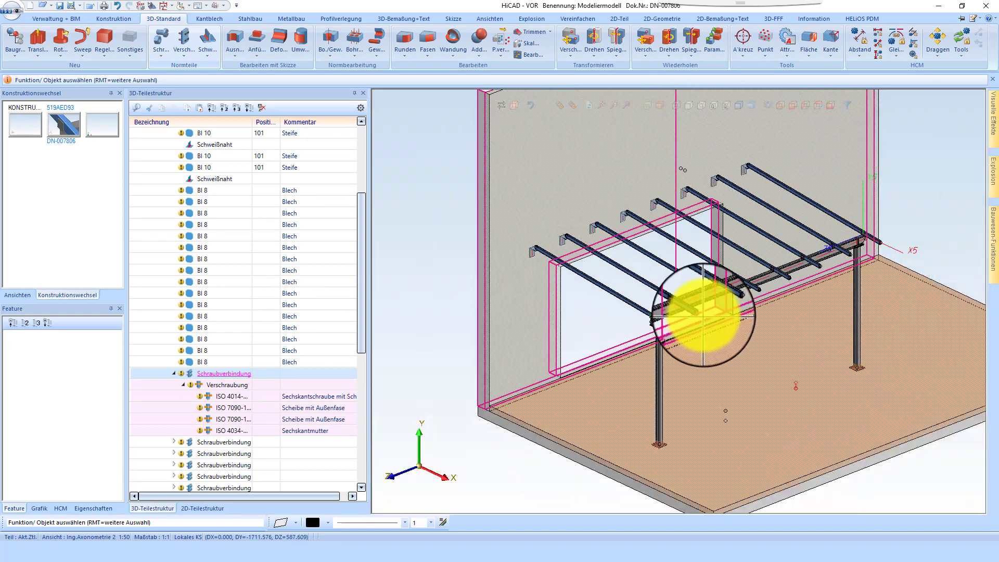
pyautogui.scroll(6, 768, 338)
pyautogui.scroll(5, 728, 333)
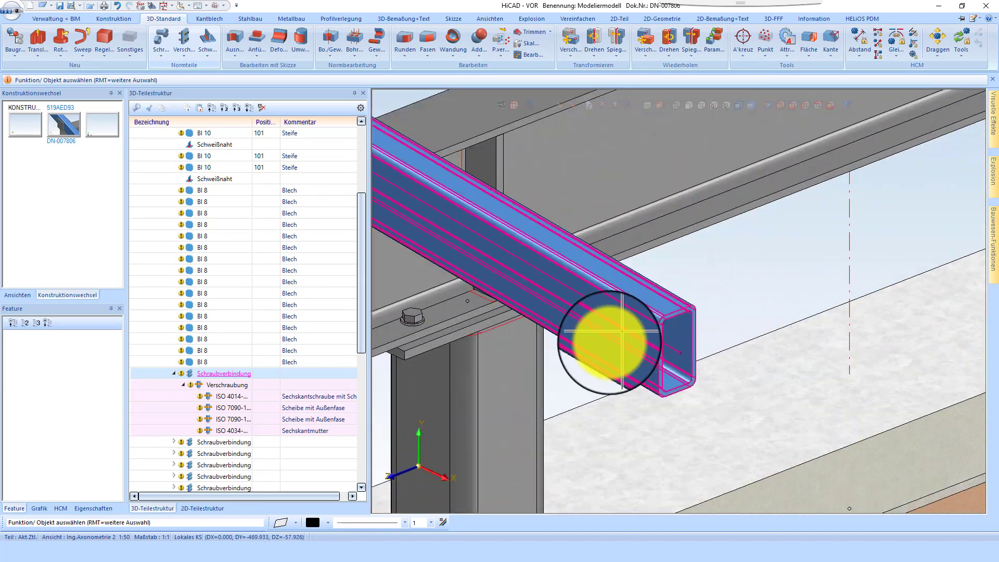
pyautogui.scroll(-2, 614, 354)
pyautogui.scroll(3, 635, 369)
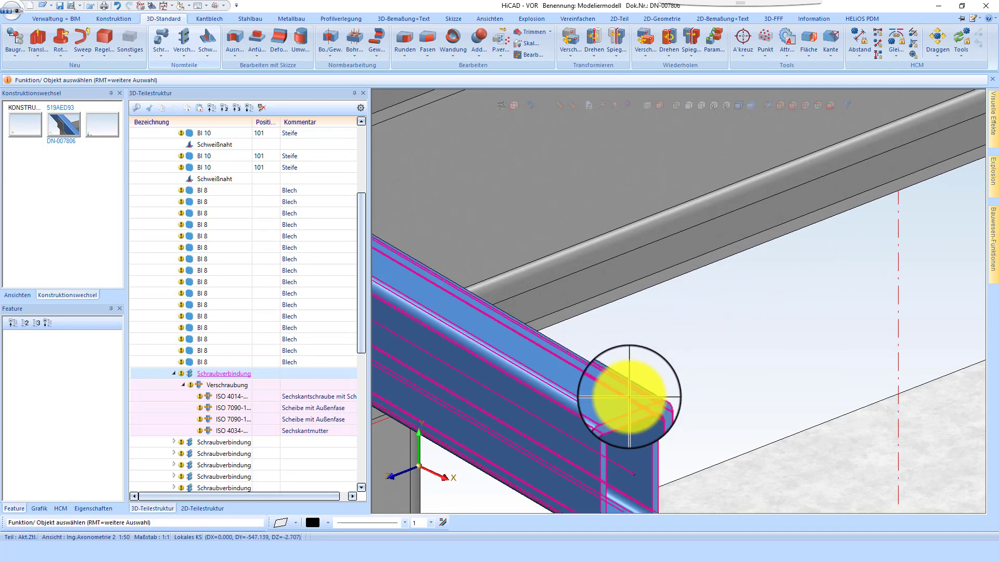
pyautogui.scroll(-4, 661, 398)
# Step: Define the working plane on the top face of the outermost purlin, at its front end
pyautogui.moveTo(661, 398); pyautogui.dragTo(574, 397, button='middle')
pyautogui.click(251, 19)
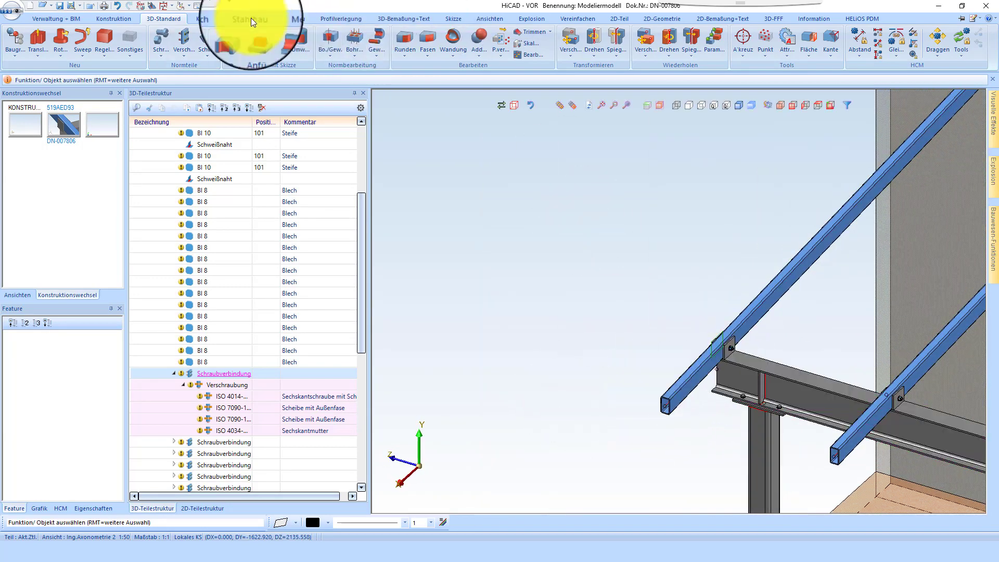
pyautogui.click(648, 105)
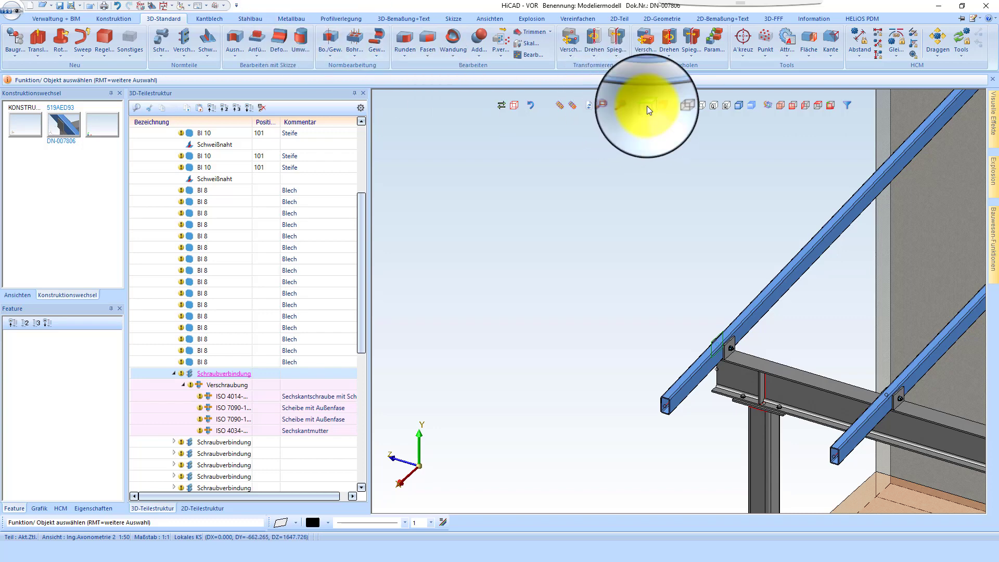
pyautogui.scroll(5, 671, 411)
pyautogui.click(616, 361)
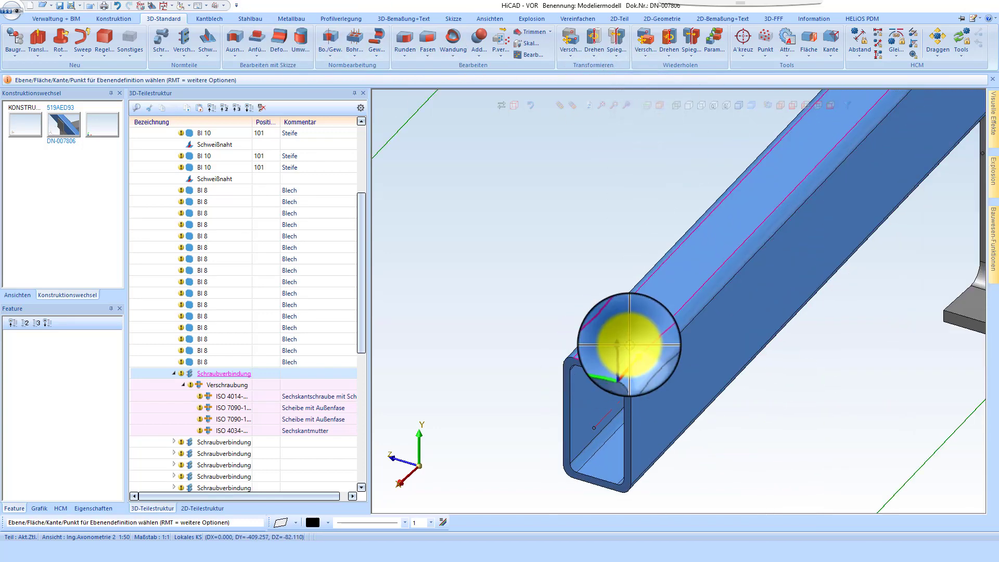
# Step: Choose the last RAI Therm+ S-I entry under Raico, Therm+ S-I, Komplett from the profile catalogue, with a glass thickness of 16
pyautogui.click(251, 19)
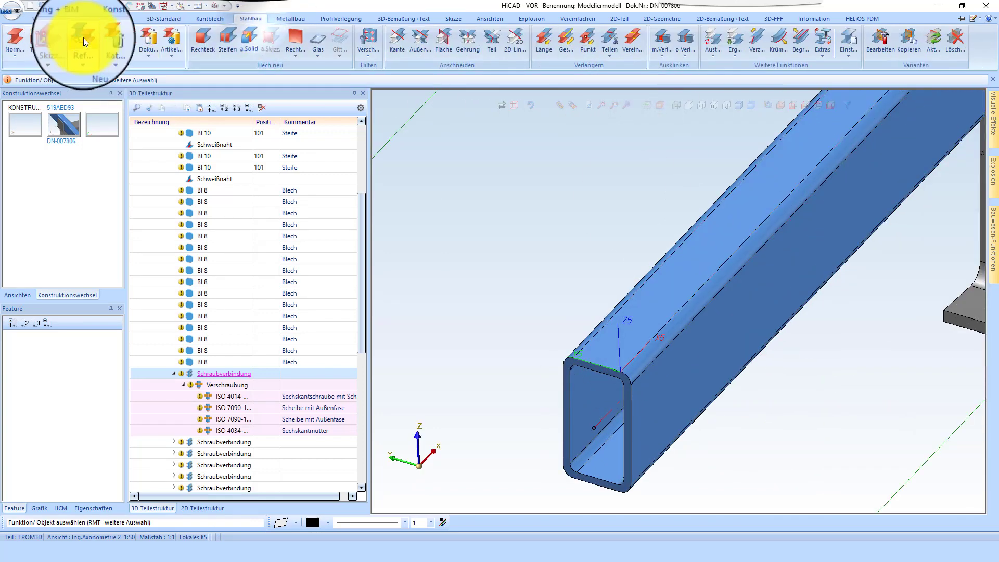
pyautogui.click(104, 41)
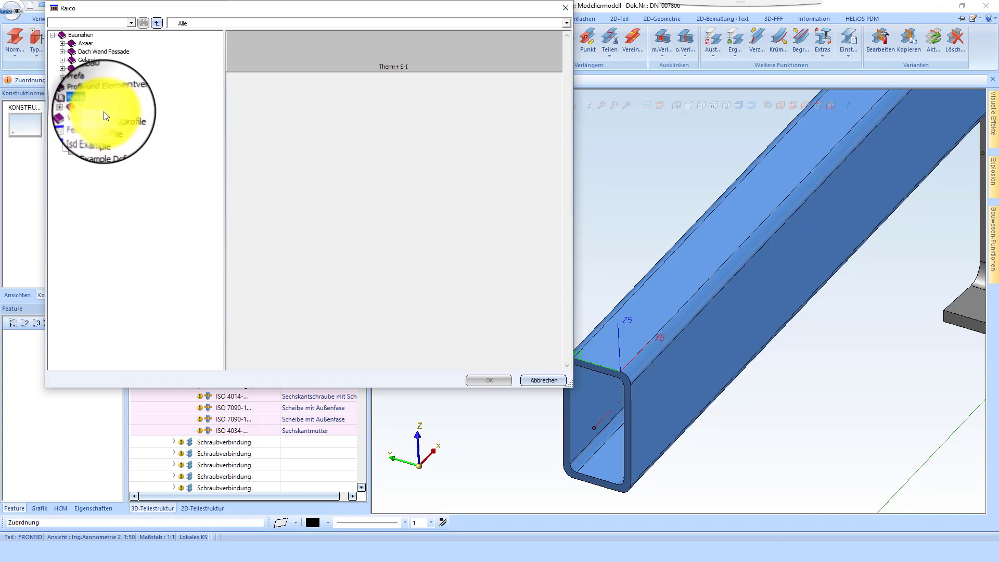
pyautogui.click(102, 110)
pyautogui.click(109, 118)
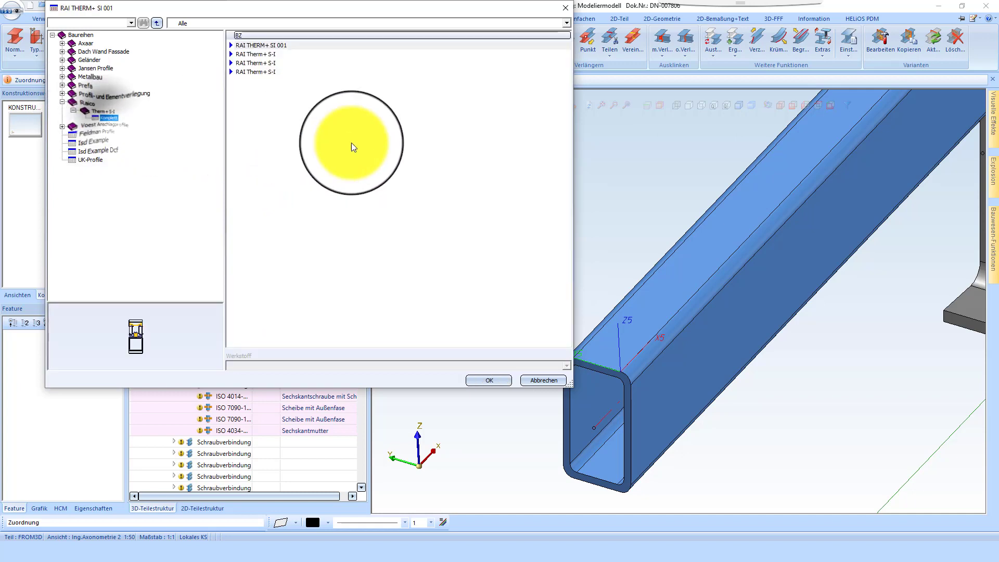
pyautogui.click(263, 54)
pyautogui.click(255, 62)
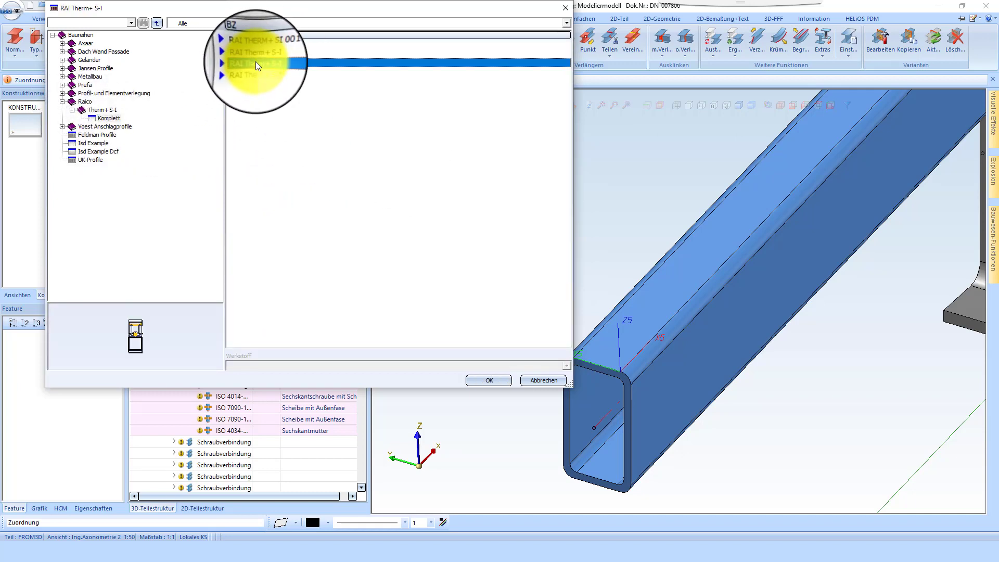
pyautogui.click(263, 72)
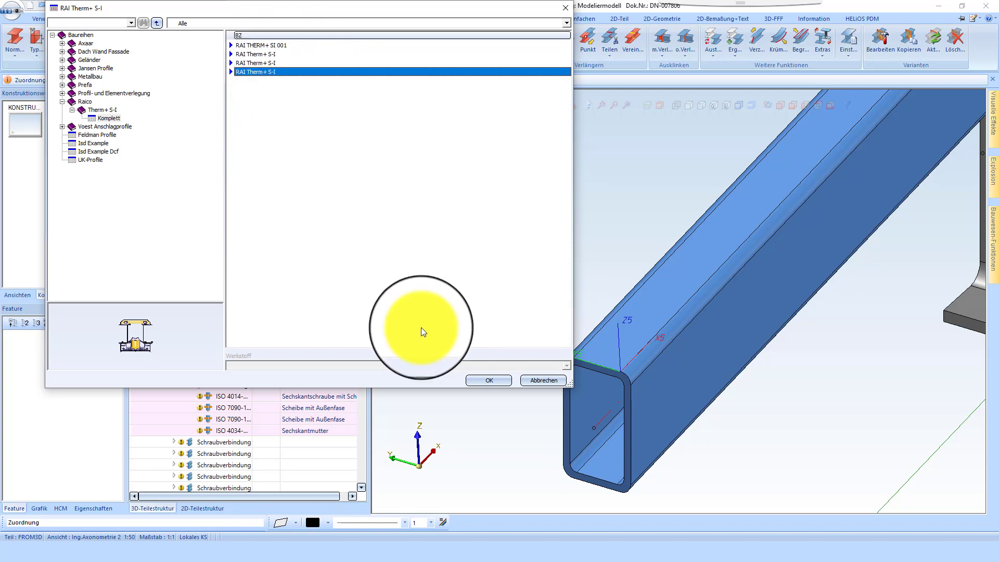
pyautogui.click(490, 379)
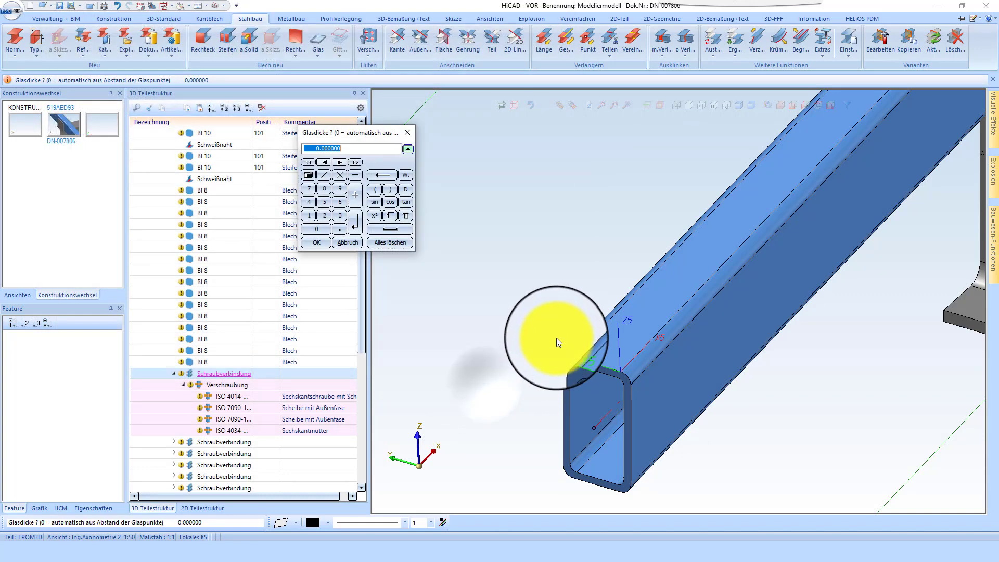
pyautogui.write('16')
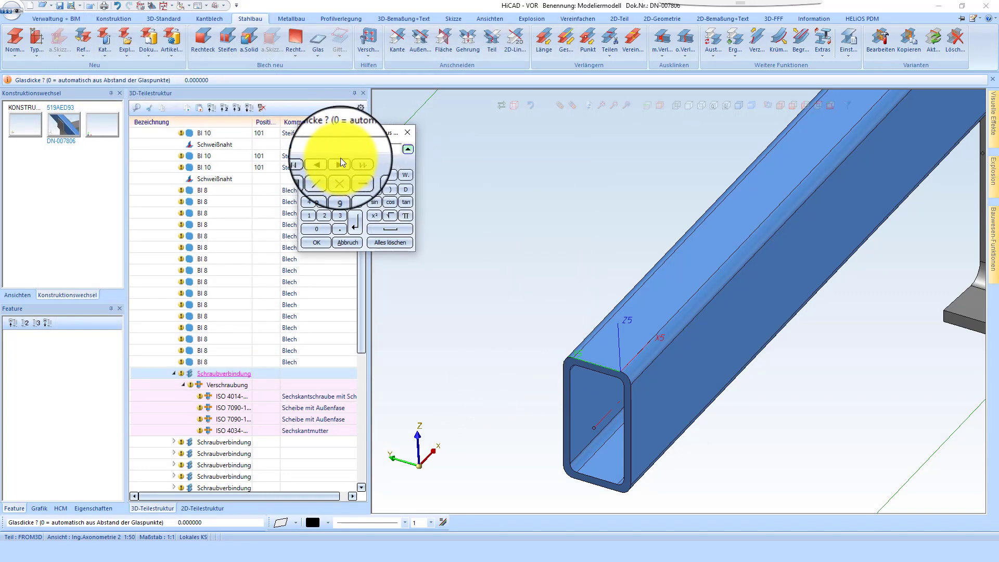
pyautogui.click(317, 243)
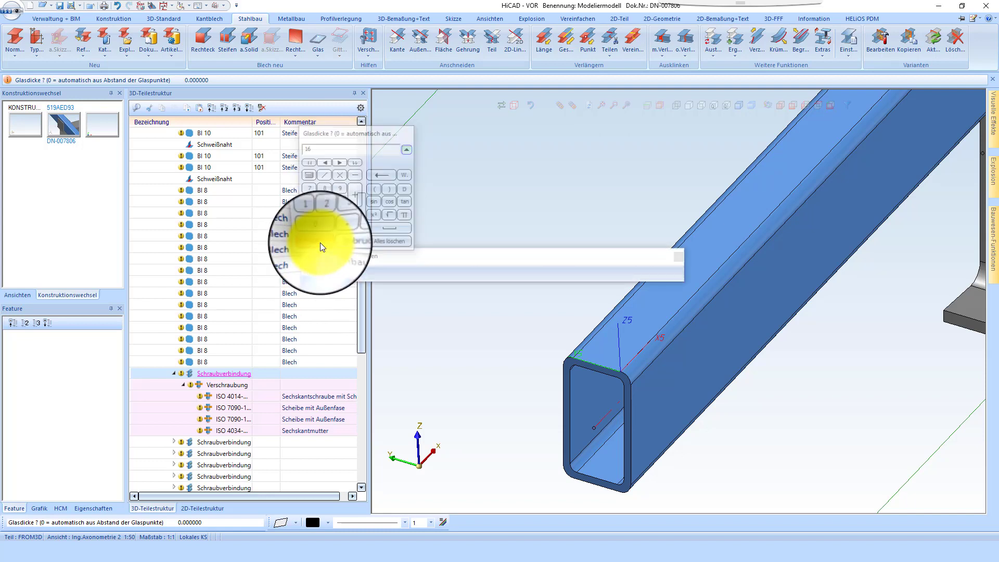
# Step: Place the glazing profile along the purlin's top centreline, from the midpoint of its front edge to the midpoint at the wall end
pyautogui.click(597, 367)
pyautogui.scroll(-2, 558, 385)
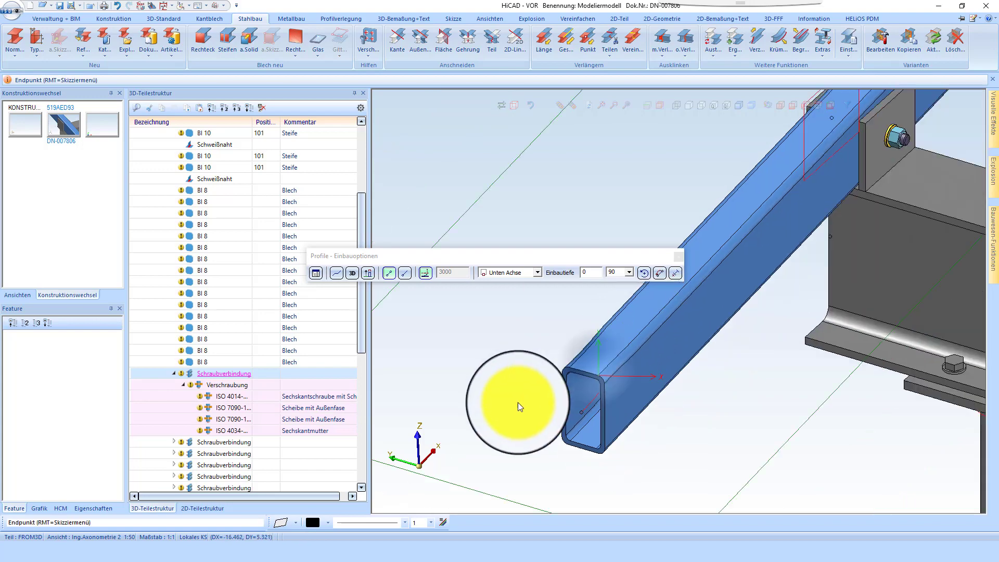
pyautogui.scroll(-3, 569, 357)
pyautogui.scroll(4, 736, 251)
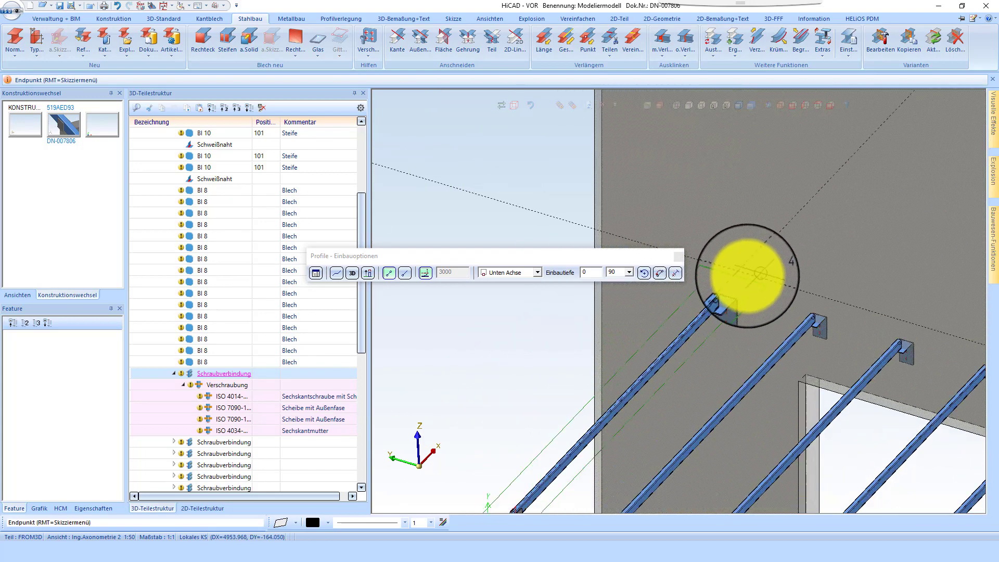
pyautogui.scroll(4, 749, 274)
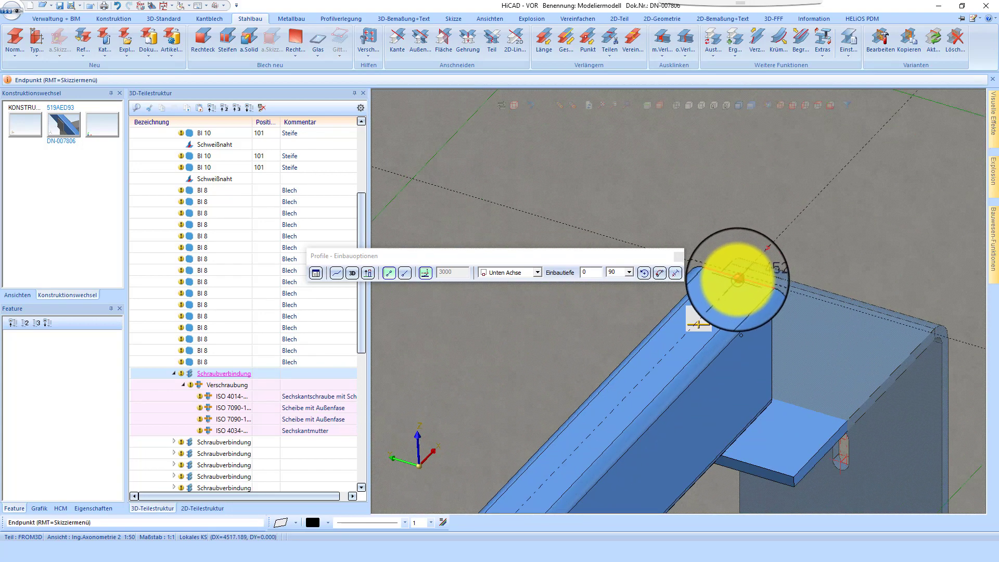
pyautogui.click(738, 280)
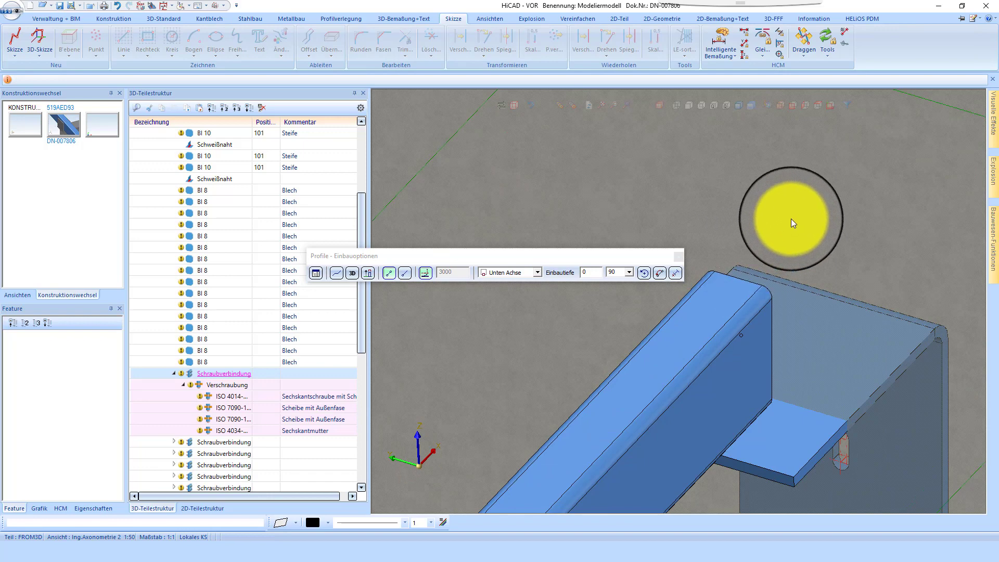
# Step: Examine how the glazing profile sits on the purlin's front end, and leave the insertion command
pyautogui.scroll(-8, 835, 173)
pyautogui.scroll(1, 583, 463)
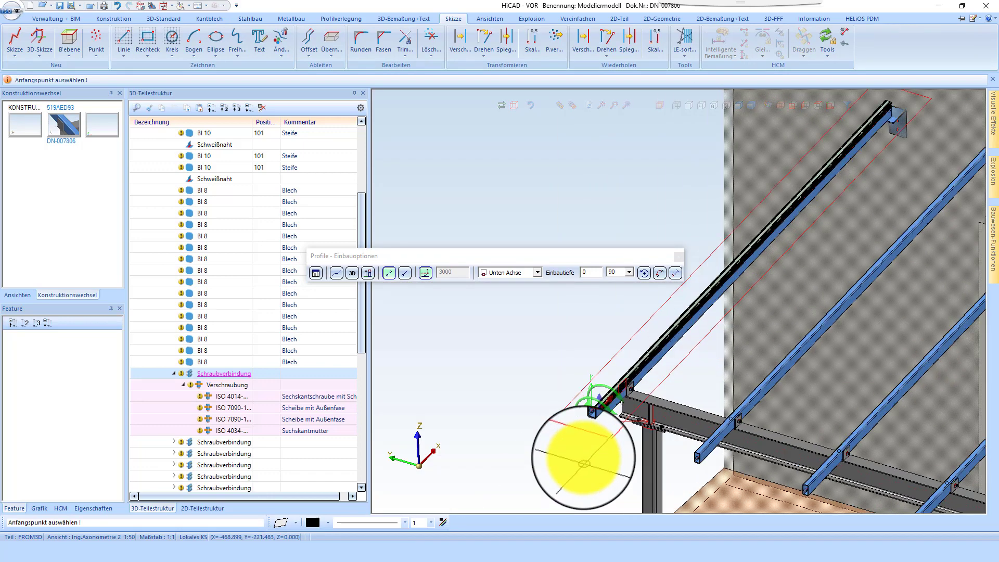
pyautogui.scroll(5, 583, 460)
pyautogui.click(657, 368)
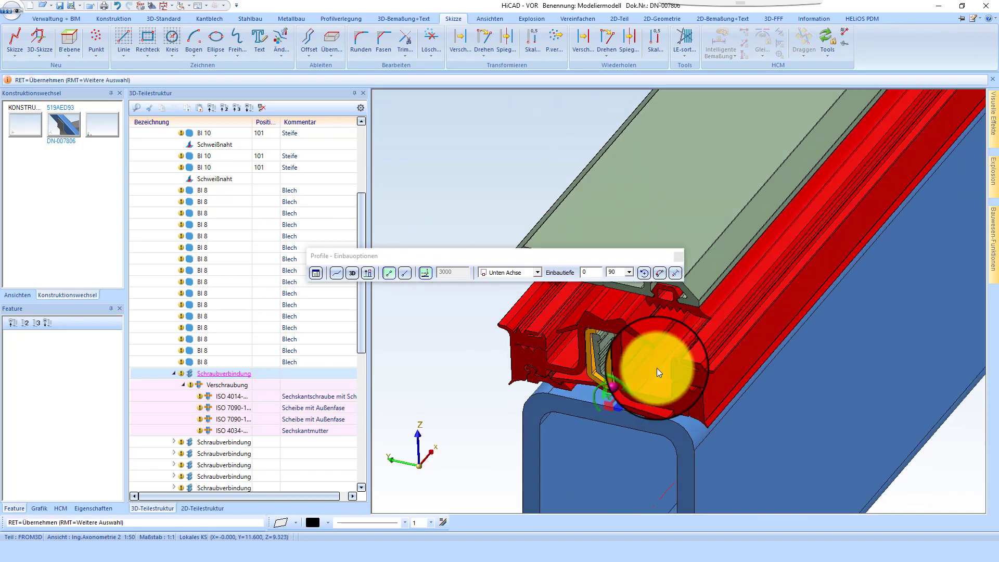
pyautogui.moveTo(656, 367)
pyautogui.mouseDown(button='middle')
pyautogui.moveTo(685, 335)
pyautogui.moveTo(655, 360)
pyautogui.mouseUp(button='middle')
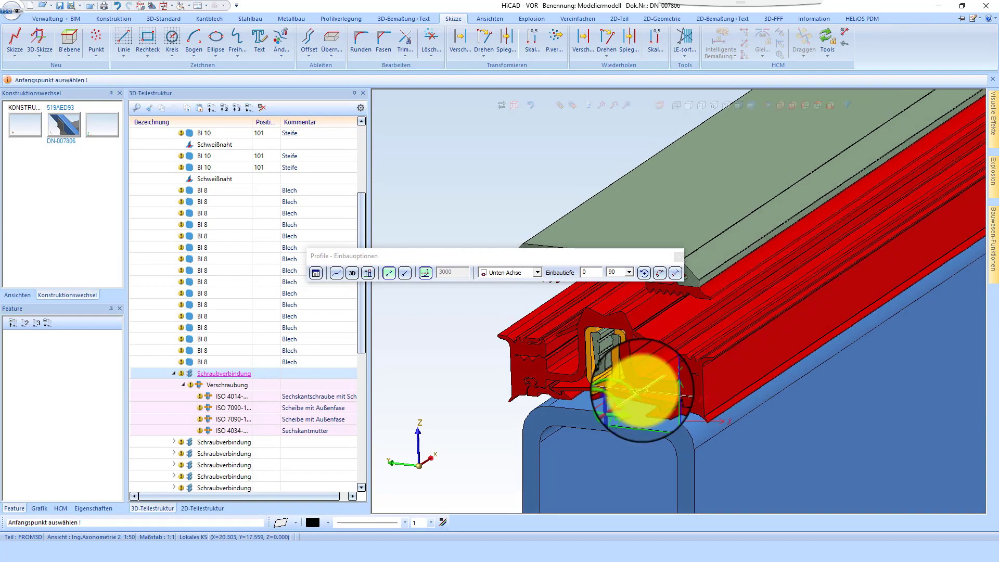
pyautogui.scroll(-4, 509, 405)
pyautogui.scroll(2, 522, 446)
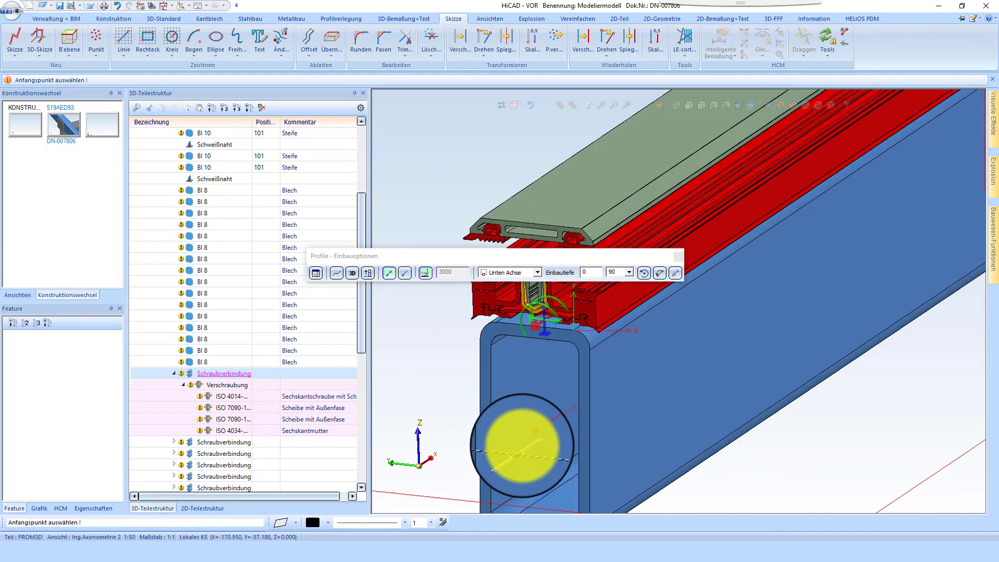
pyautogui.press('Escape')
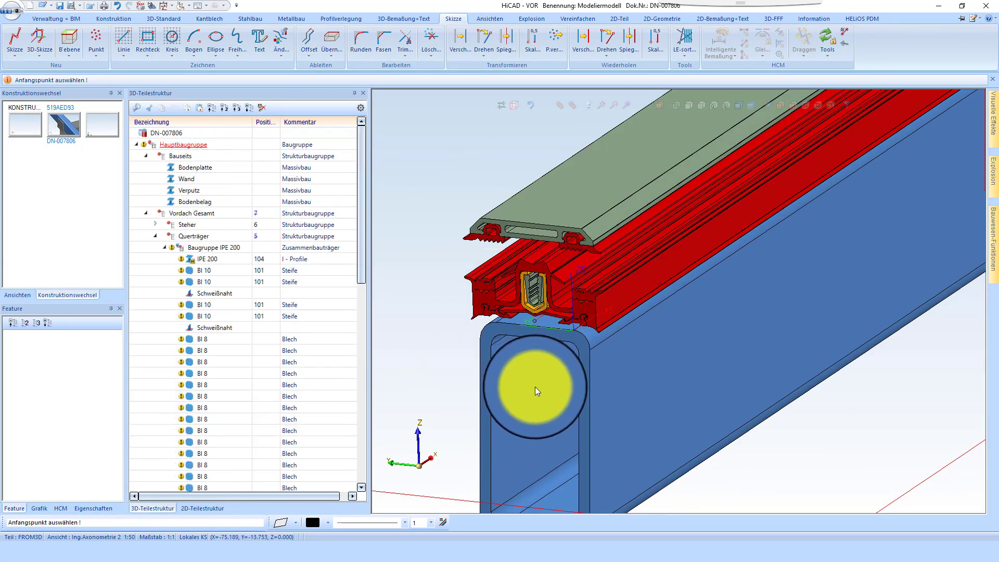
# Step: Move the RAI THERM+ SI profile into the Pfetten assembly in the part structure
pyautogui.scroll(-1, 509, 340)
pyautogui.click(513, 281)
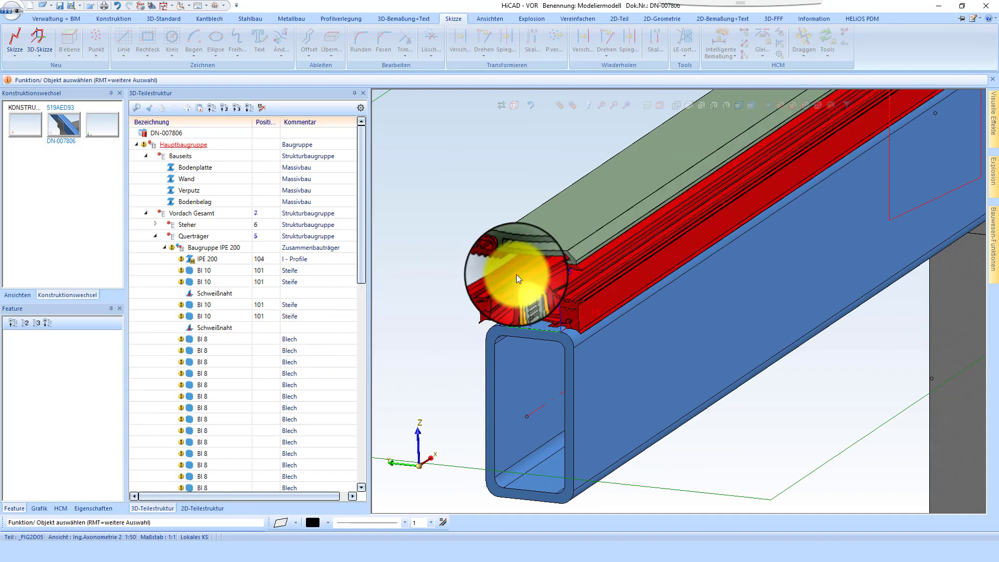
pyautogui.rightClick(186, 430)
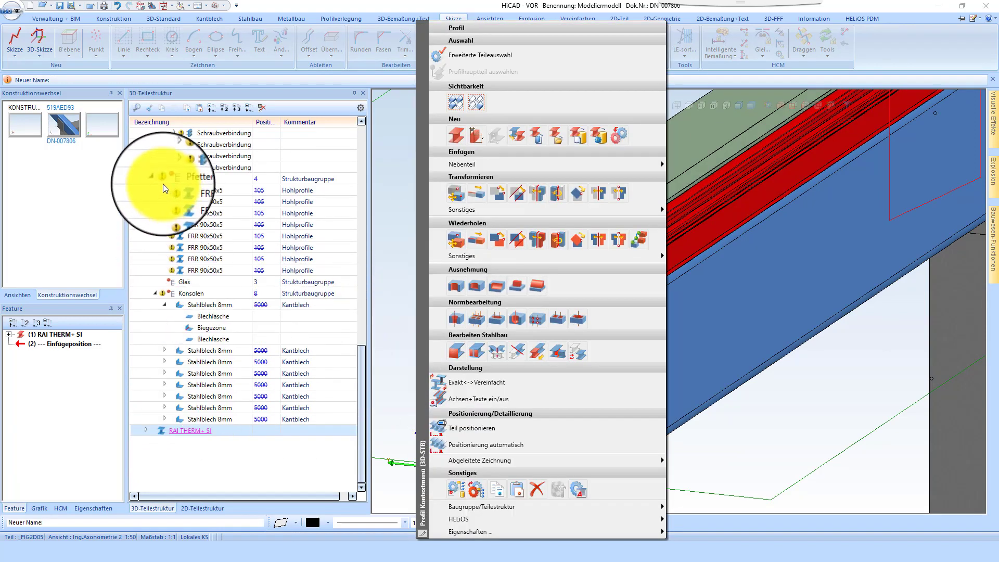
pyautogui.click(186, 426)
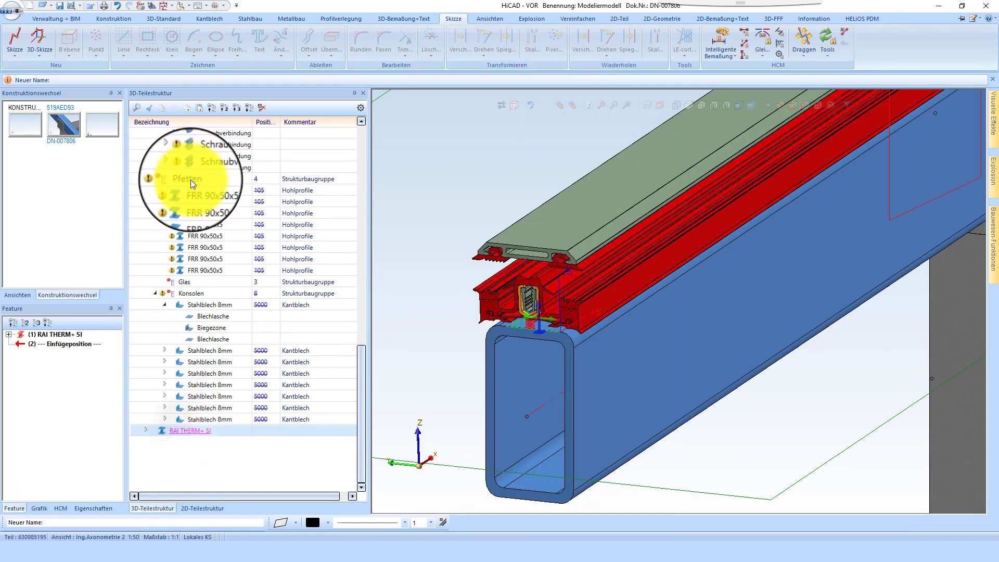
pyautogui.click(190, 179)
pyautogui.click(189, 429)
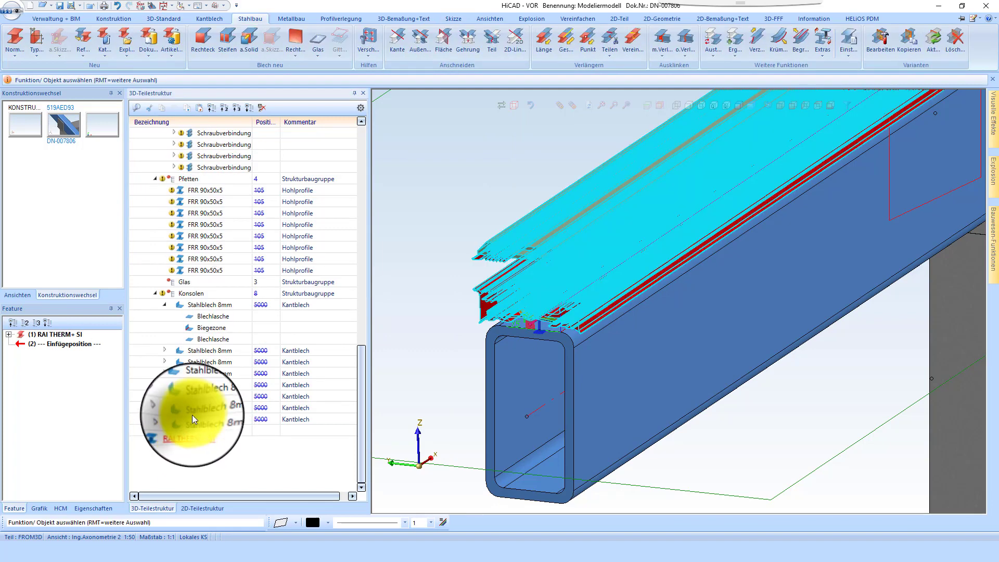
pyautogui.click(193, 179)
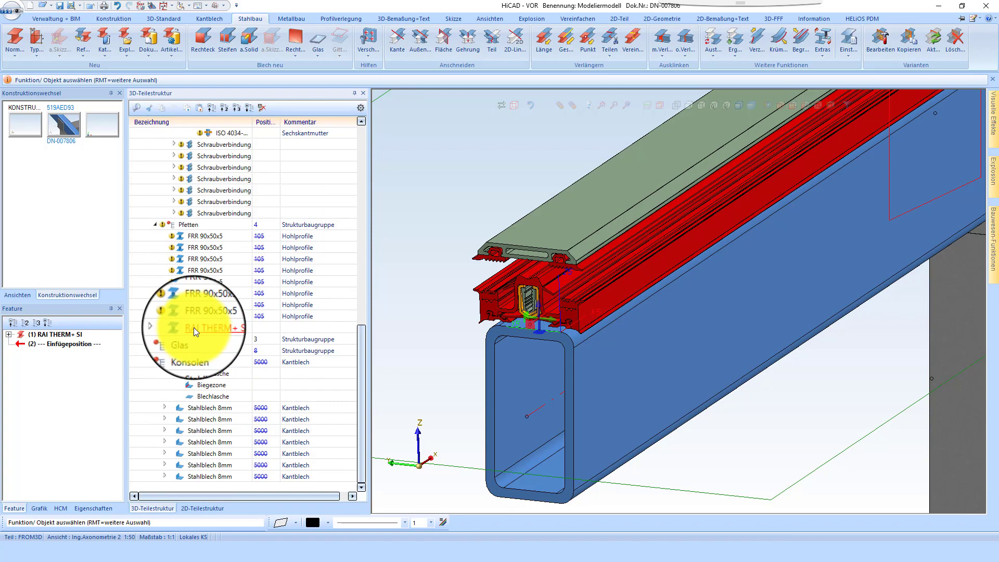
# Step: Repeat the RAI THERM+ SI profile linearly with a count of 8, from the purlin's end-face centre to the same point on the next purlin
pyautogui.rightClick(194, 327)
pyautogui.click(260, 363)
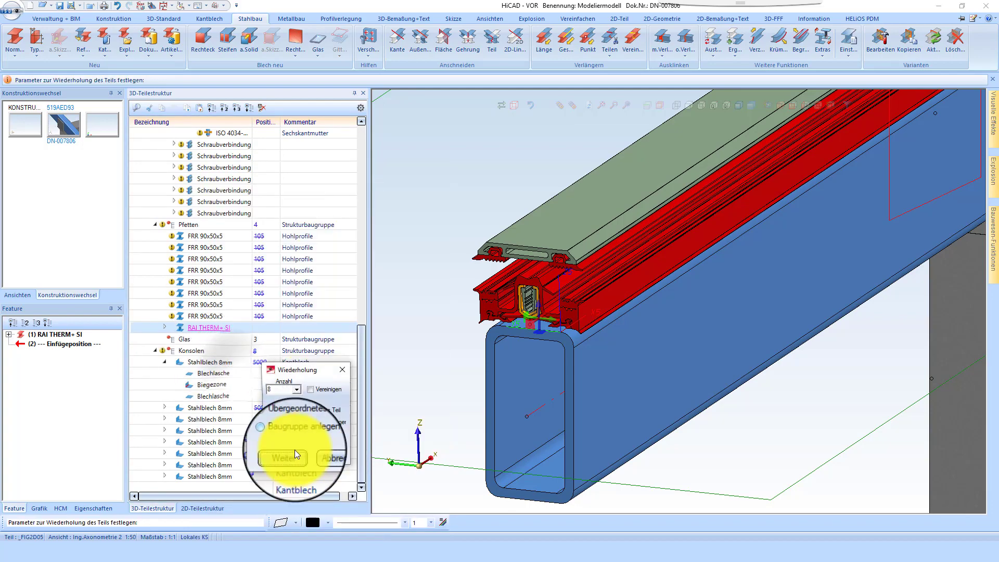
pyautogui.click(293, 454)
pyautogui.click(530, 422)
pyautogui.scroll(-3, 530, 421)
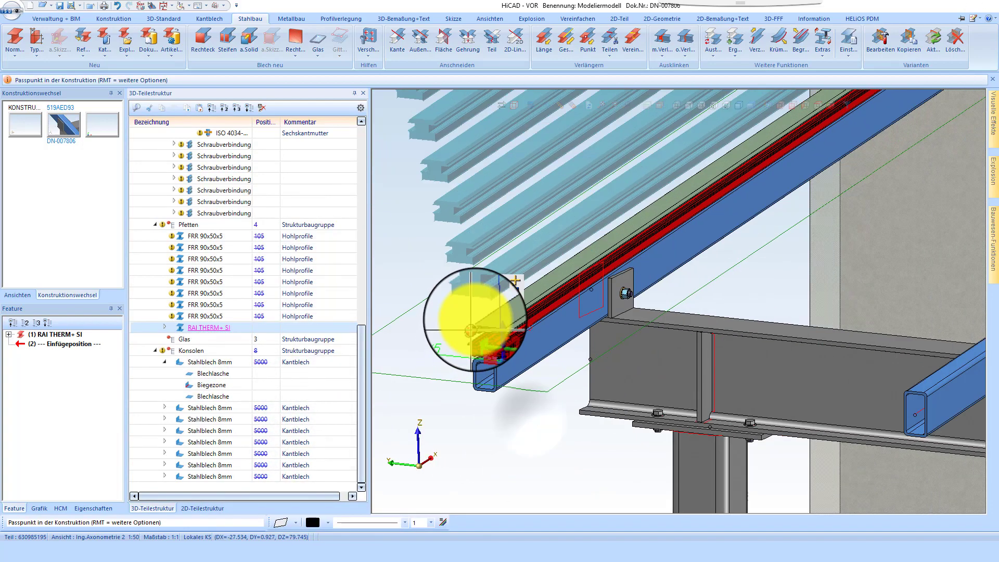
pyautogui.click(918, 419)
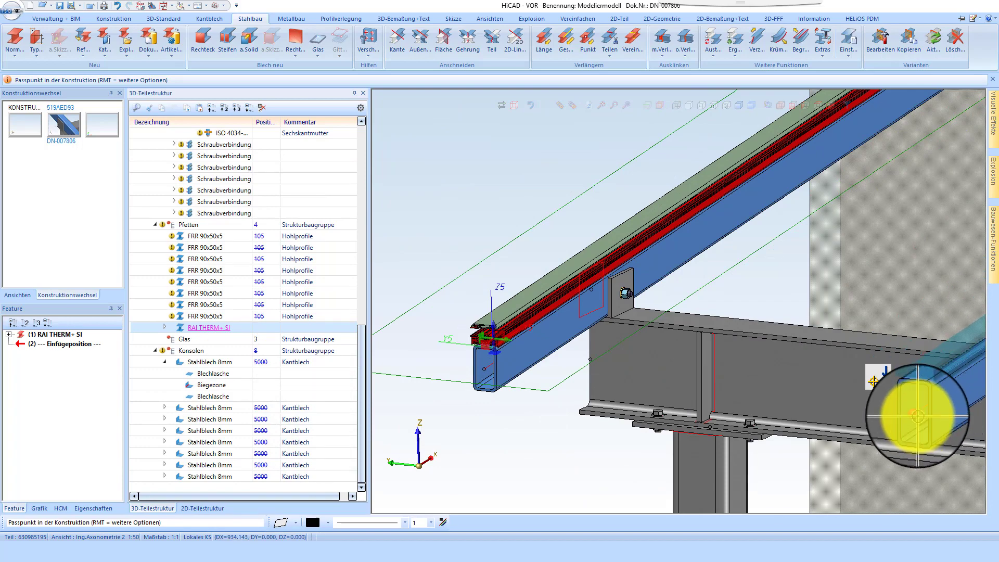
# Step: Delete all processing planes from the model
pyautogui.scroll(-5, 466, 310)
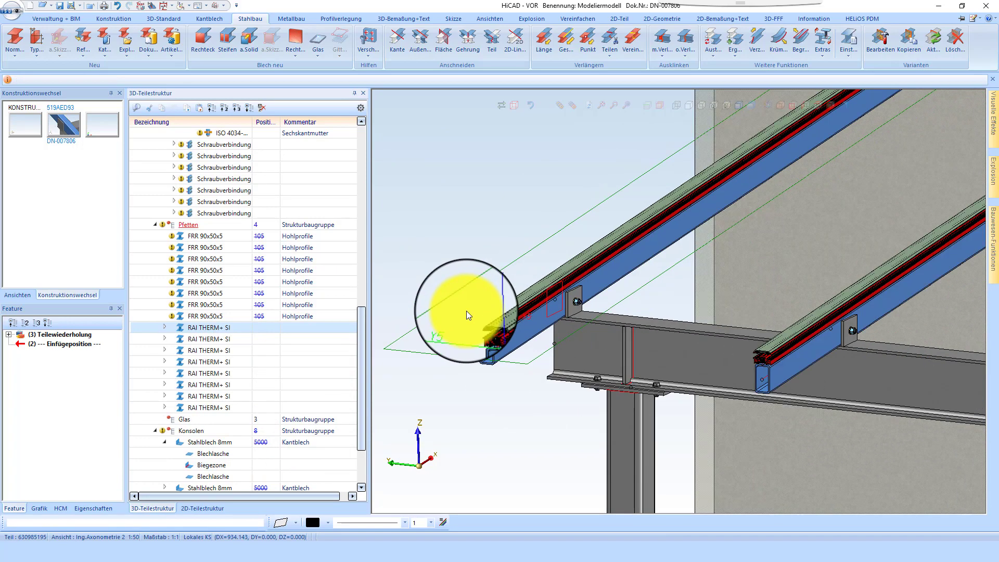
pyautogui.scroll(5, 512, 302)
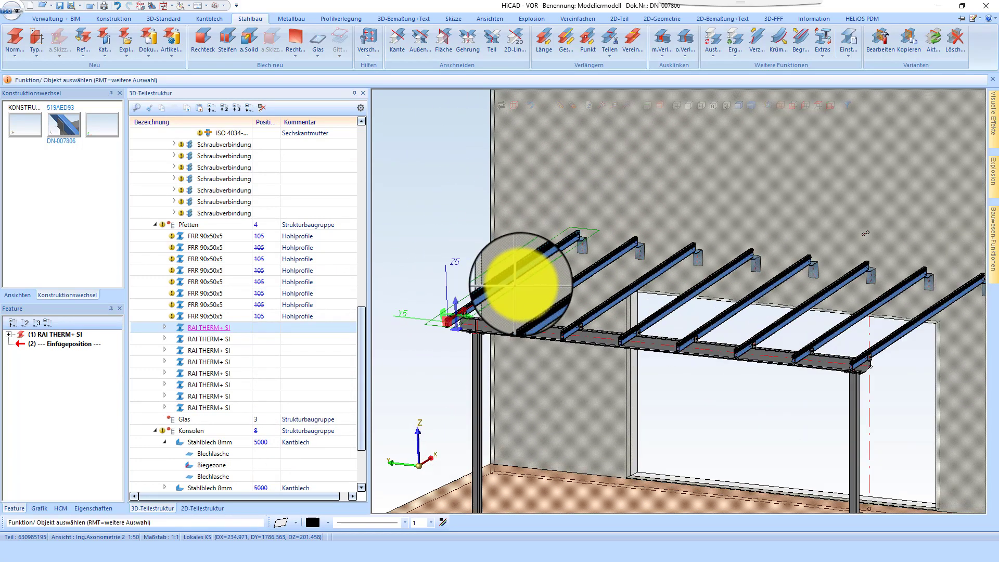
pyautogui.rightClick(389, 317)
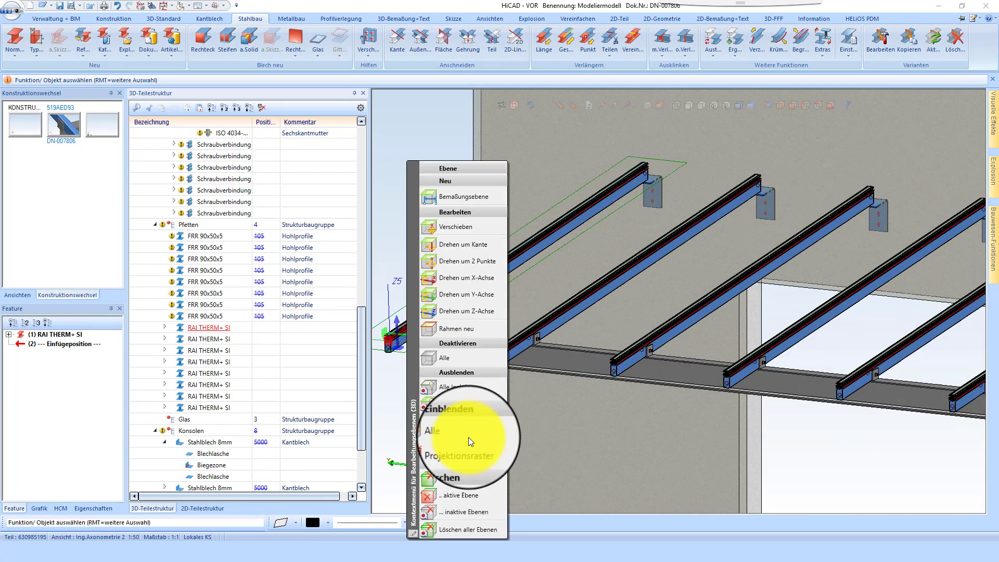
pyautogui.click(490, 524)
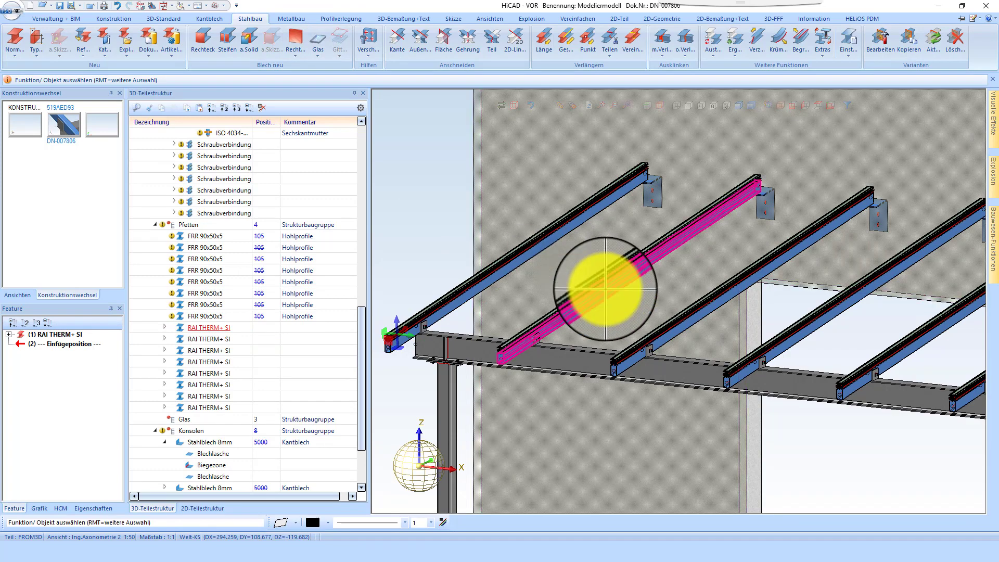
# Step: Insert an ESG 4 : 4/8/4 glass pane, 16 mm thick, between the first two RAI THERM+ SI profiles, selecting both profiles individually
pyautogui.scroll(-2, 610, 286)
pyautogui.click(326, 41)
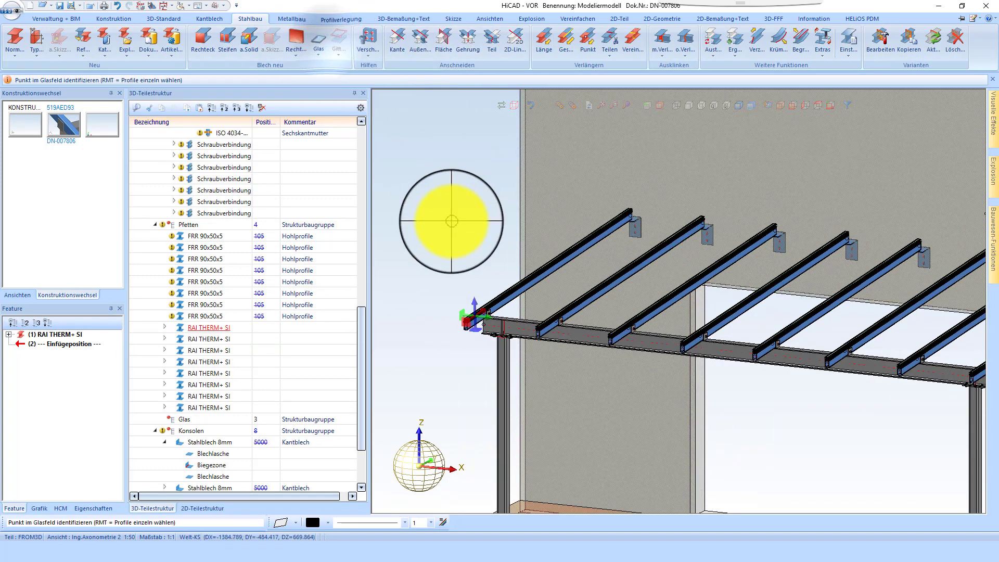
pyautogui.rightClick(452, 221)
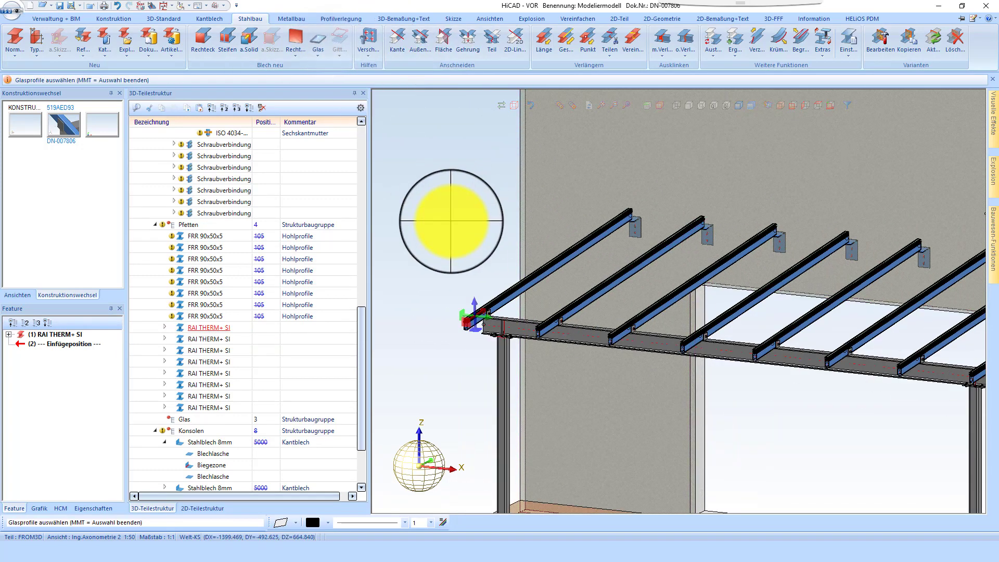
pyautogui.click(541, 276)
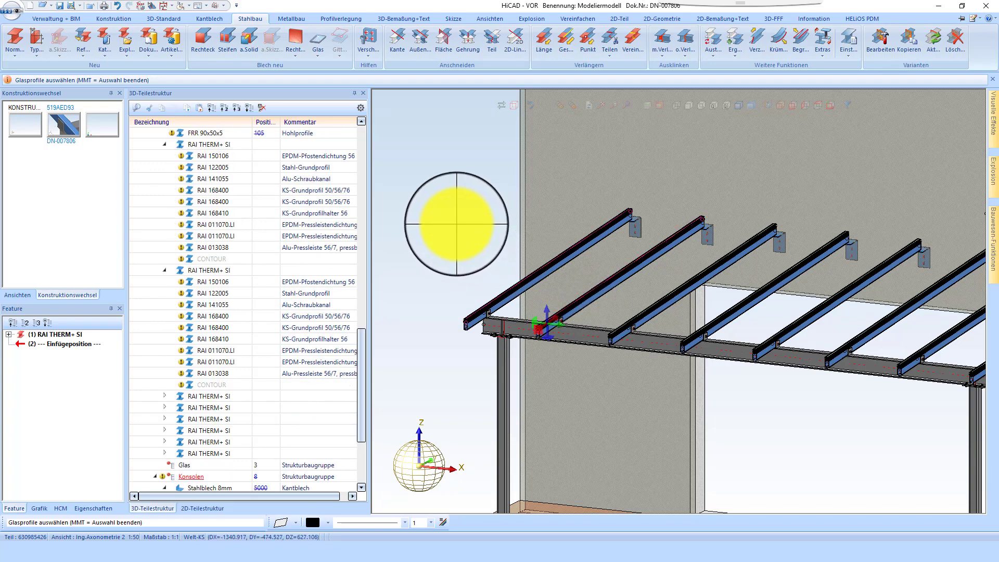
pyautogui.middleClick(456, 222)
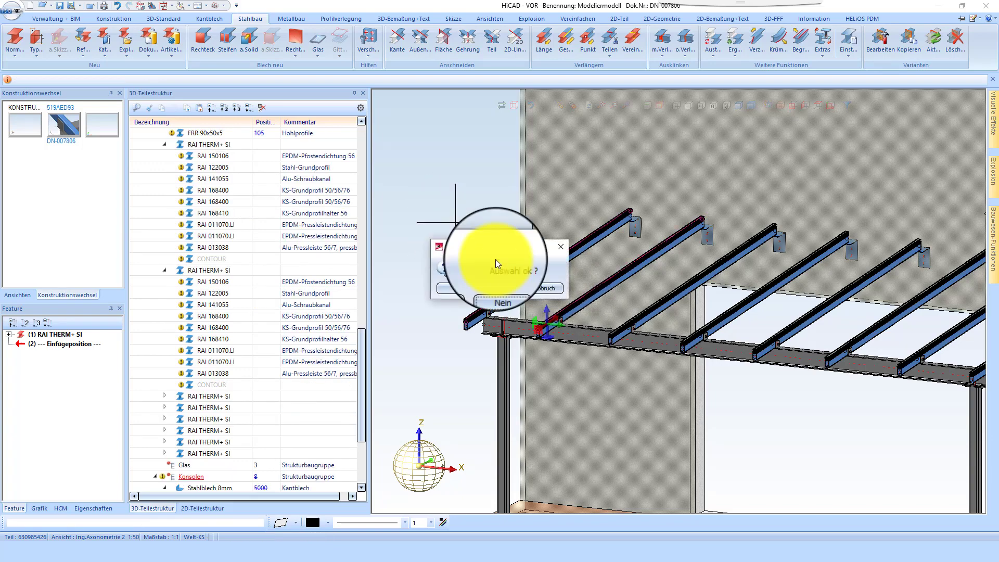
pyautogui.click(460, 289)
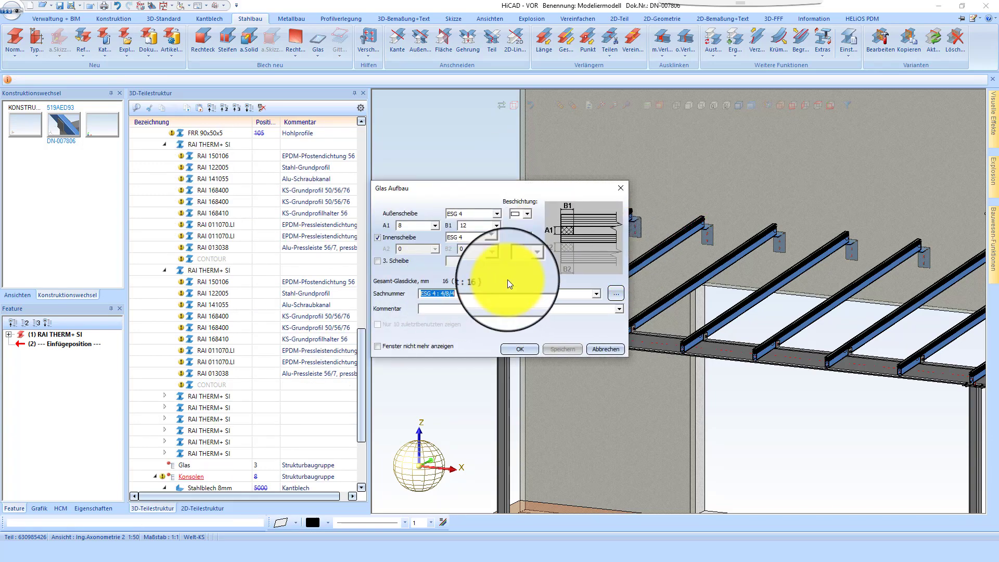
pyautogui.click(520, 349)
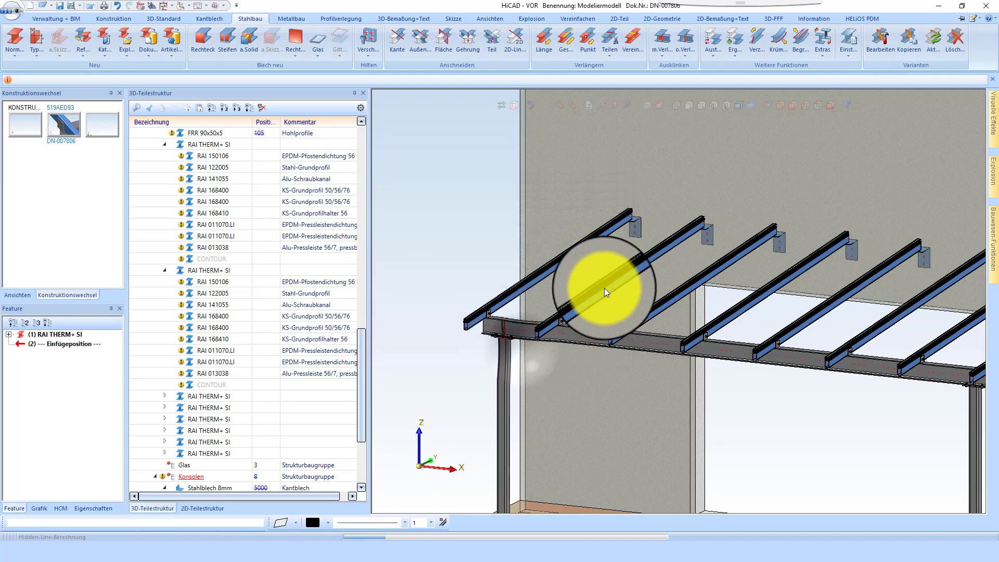
# Step: Examine how the glass pane sits in the glazing profiles at the purlins' front ends, and leave the glass command
pyautogui.scroll(3, 470, 331)
pyautogui.scroll(3, 576, 312)
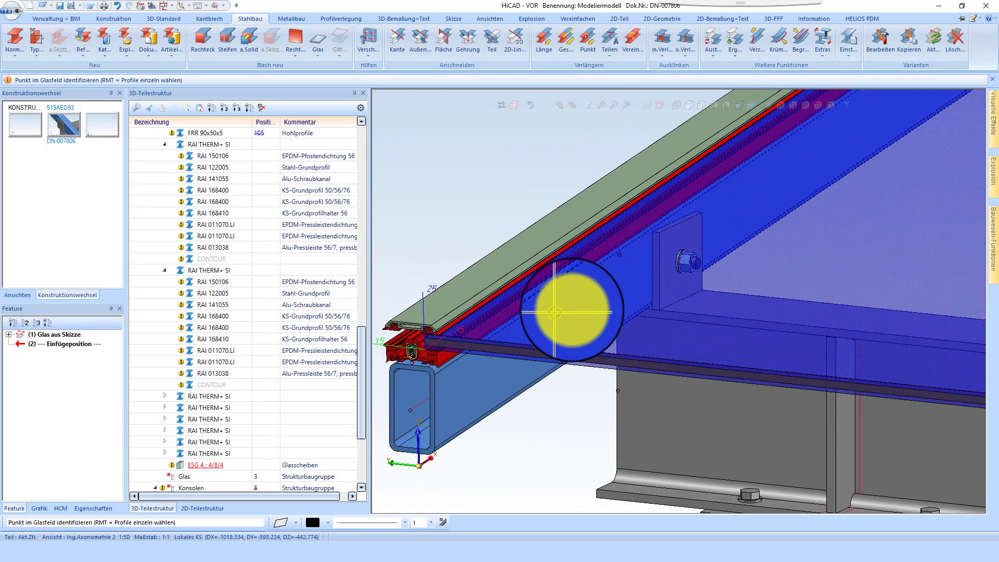
pyautogui.scroll(2, 549, 313)
pyautogui.scroll(-3, 596, 281)
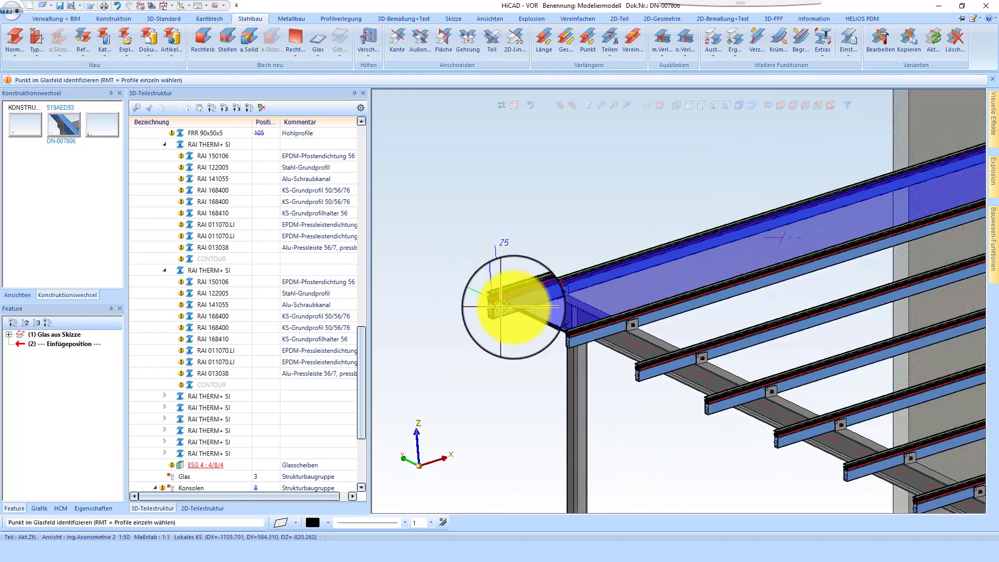
pyautogui.scroll(4, 486, 301)
pyautogui.scroll(3, 520, 219)
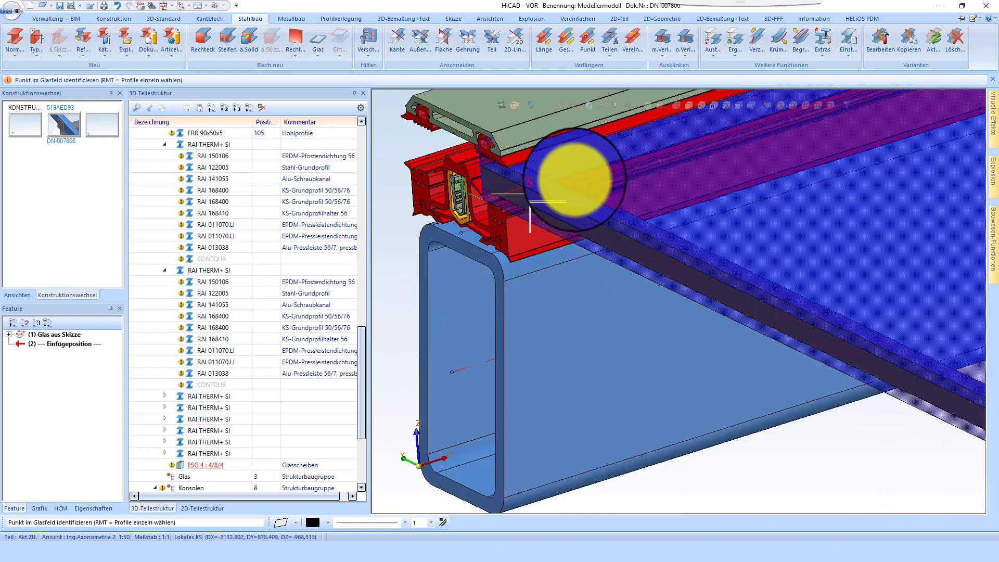
pyautogui.scroll(-3, 525, 213)
pyautogui.scroll(-3, 447, 224)
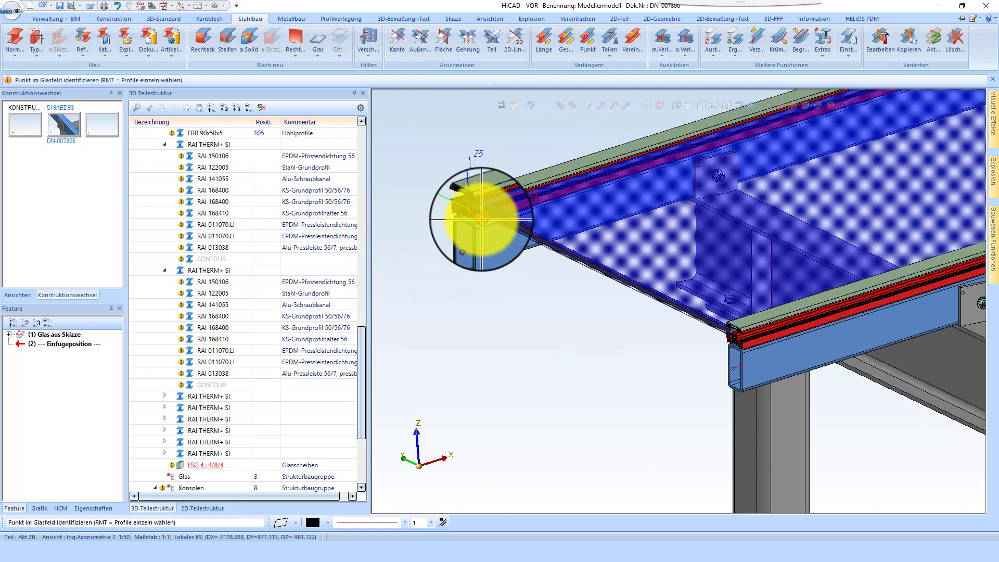
pyautogui.scroll(-2, 442, 240)
pyautogui.scroll(3, 437, 205)
pyautogui.scroll(3, 457, 205)
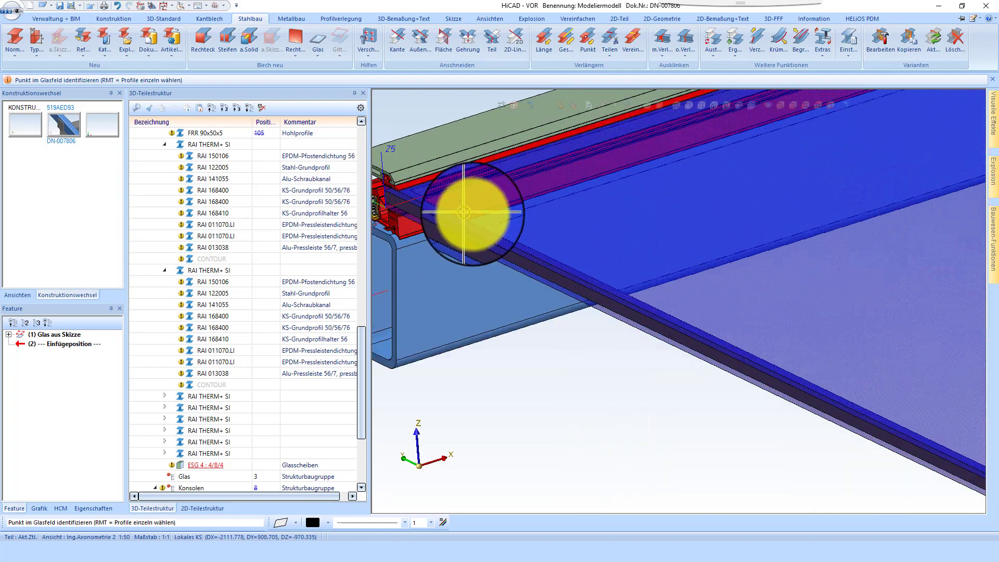
pyautogui.scroll(-3, 402, 167)
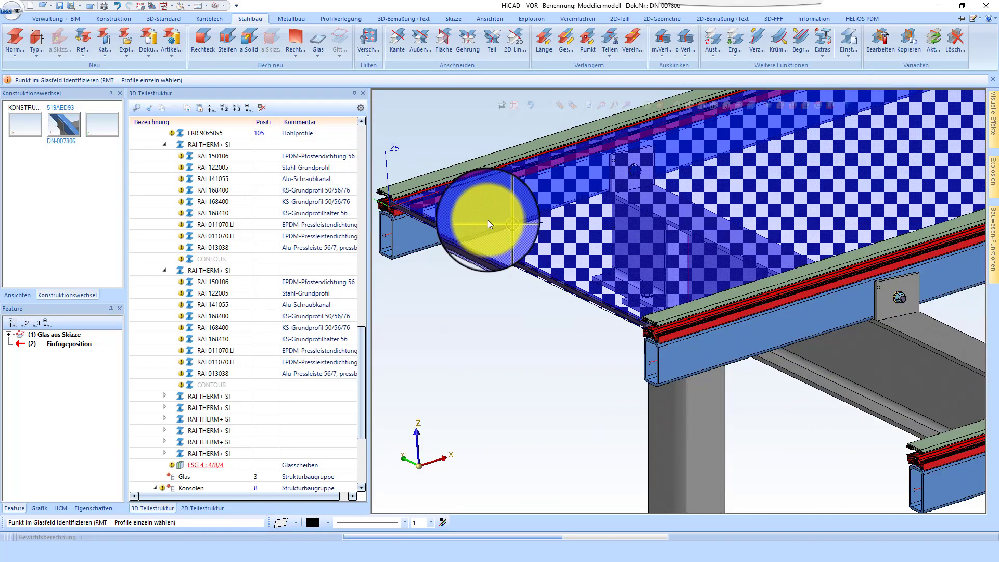
pyautogui.scroll(-2, 489, 223)
pyautogui.middleClick(501, 212)
pyautogui.scroll(-2, 500, 213)
pyautogui.scroll(2, 490, 221)
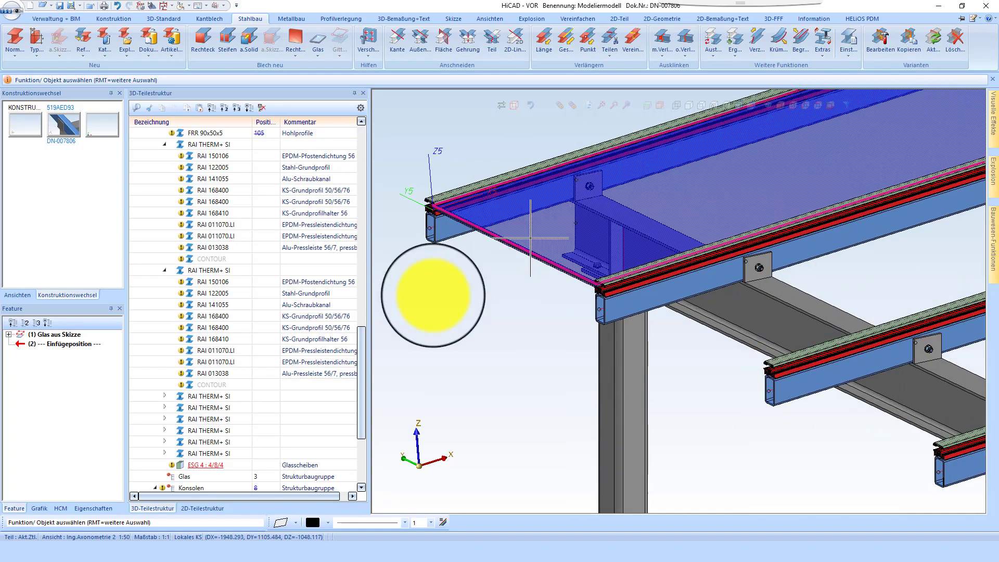
# Step: Move the ESG 4 : 4/8/4 pane into the Glas assembly in the part structure
pyautogui.scroll(-4, 256, 401)
pyautogui.click(190, 327)
pyautogui.moveTo(183, 337); pyautogui.dragTo(184, 338)
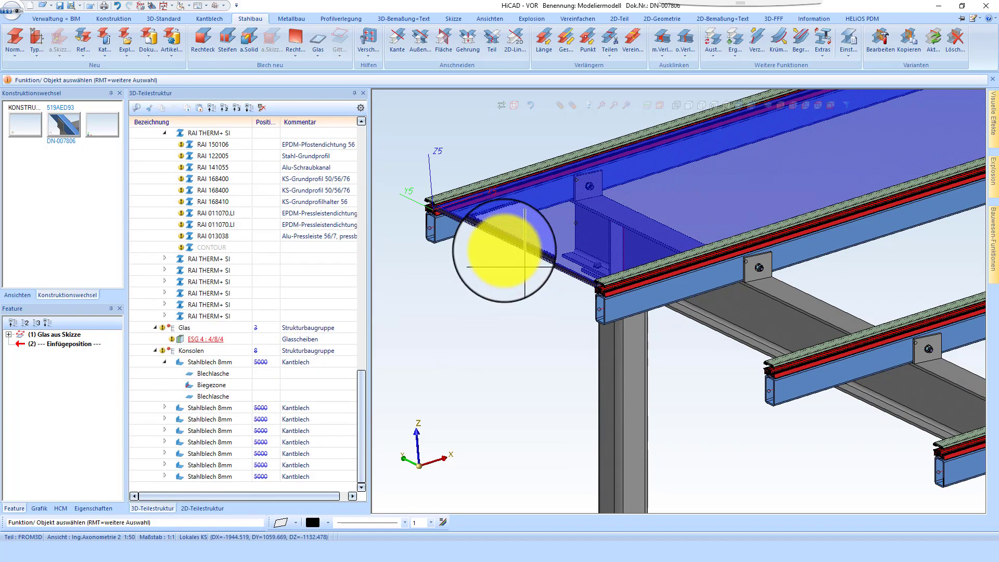
# Step: Extend the glass pane's front edge by 50 mm beyond the purlin ends, and leave the extension command
pyautogui.scroll(5, 499, 244)
pyautogui.rightClick(570, 218)
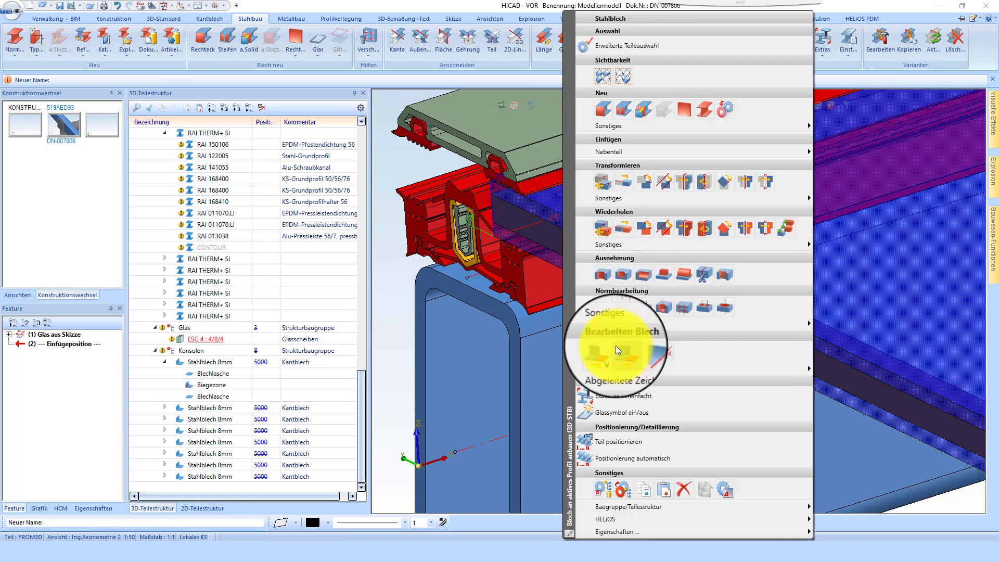
pyautogui.click(608, 343)
pyautogui.click(666, 311)
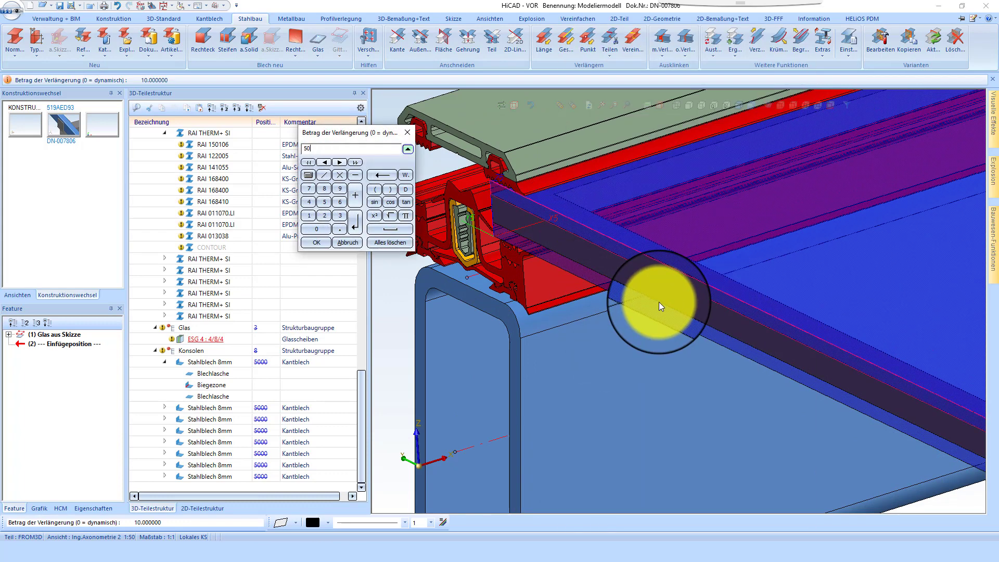
pyautogui.press('Return')
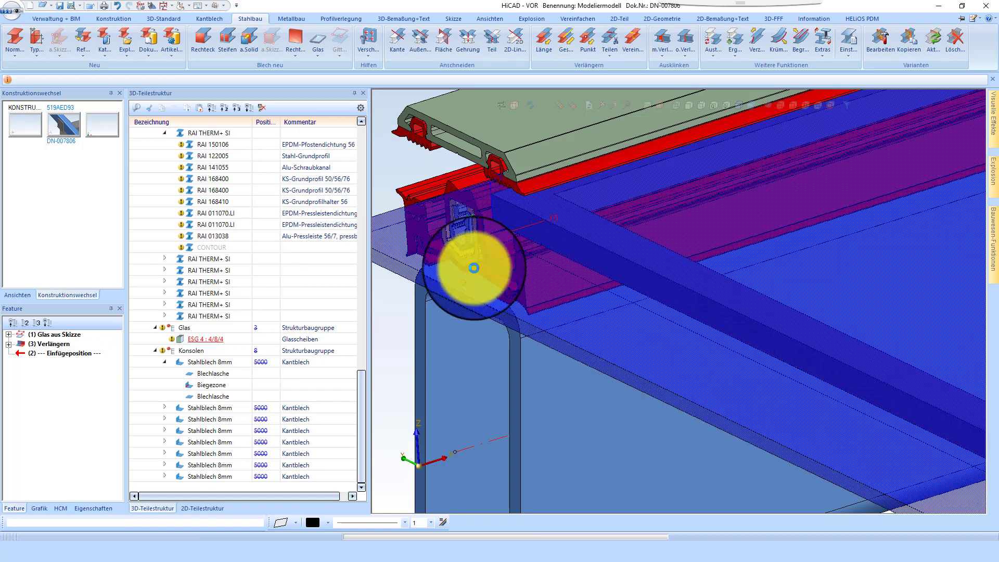
pyautogui.scroll(-6, 515, 259)
pyautogui.scroll(5, 661, 354)
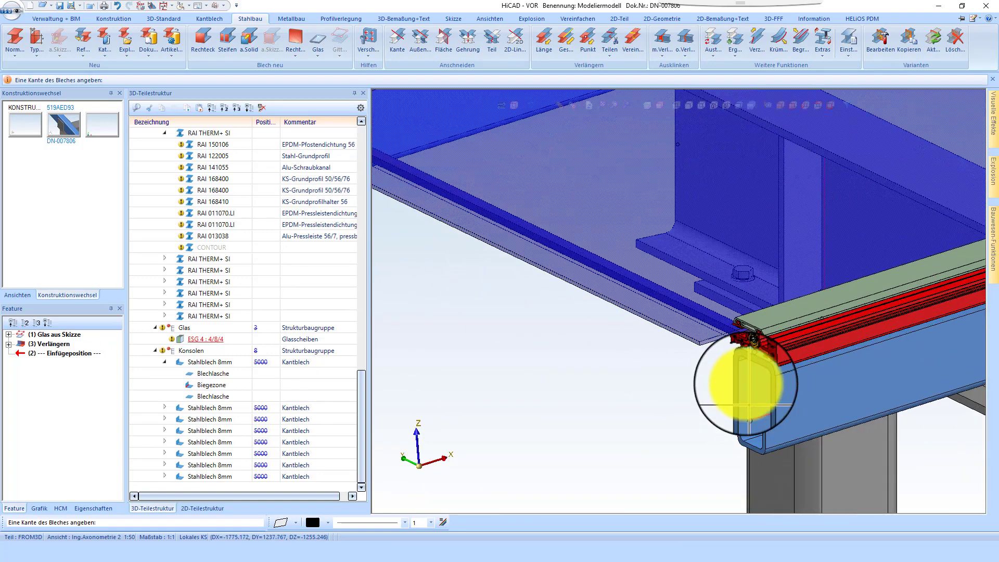
pyautogui.press('Escape')
# Step: Repeat the glass pane linearly with a count of 8, from one purlin's end-face centre to the same point on the next purlin
pyautogui.rightClick(688, 339)
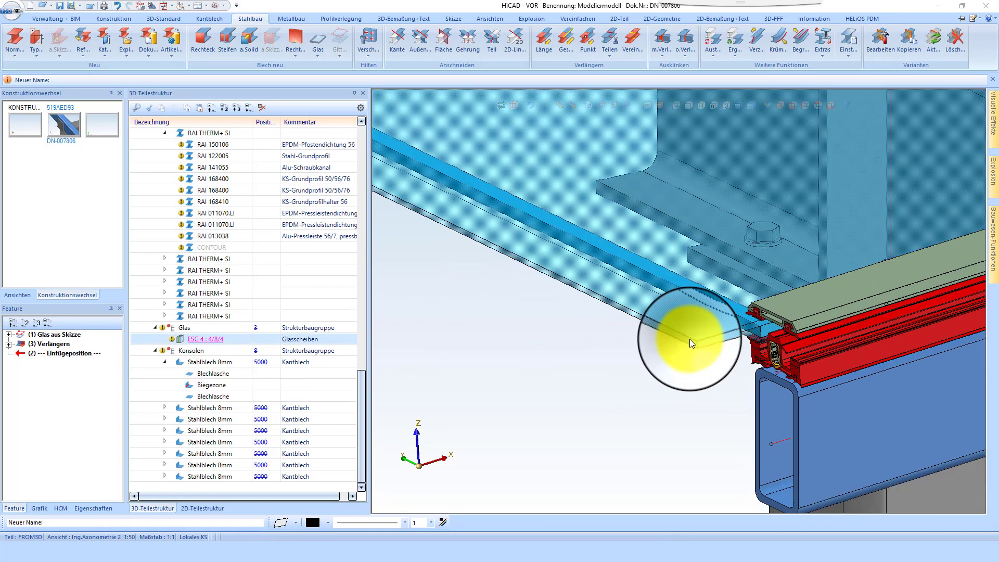
pyautogui.click(729, 233)
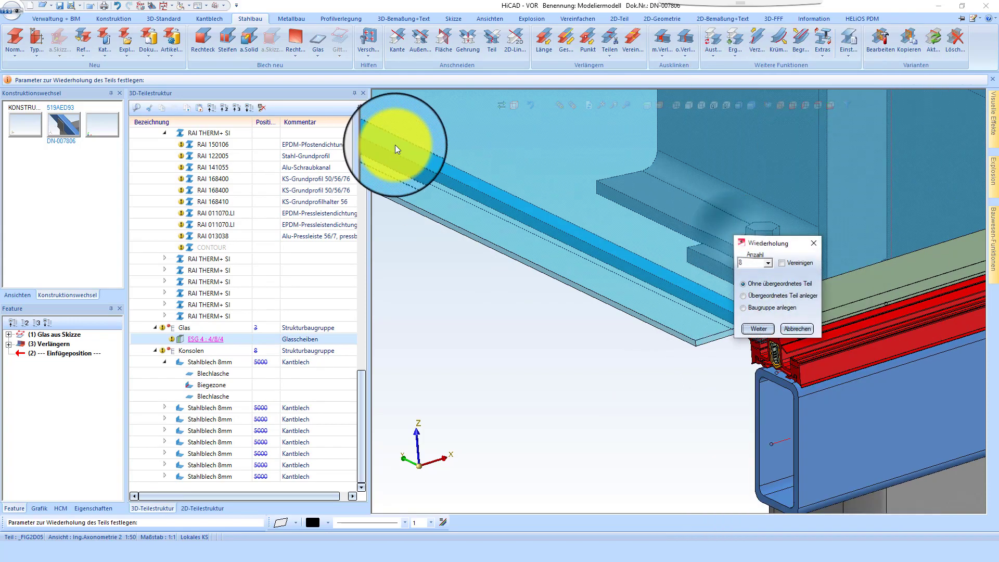
pyautogui.click(763, 331)
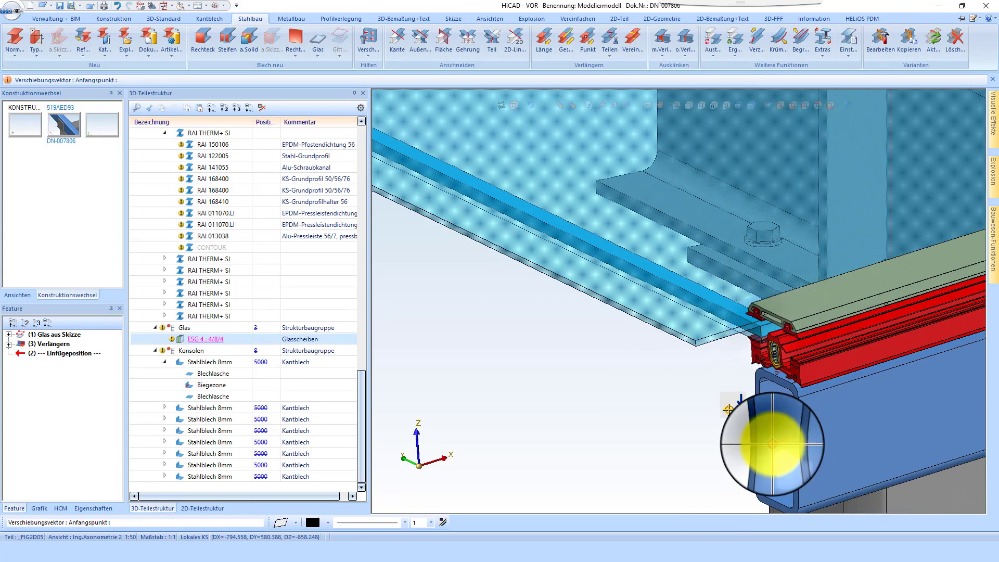
pyautogui.click(770, 443)
pyautogui.scroll(-7, 588, 361)
pyautogui.scroll(3, 671, 354)
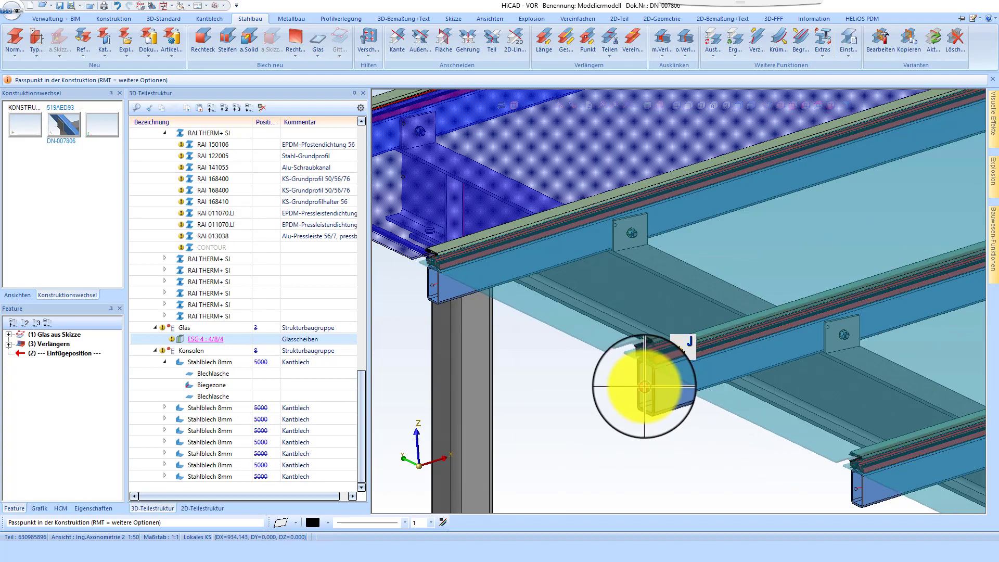
pyautogui.click(658, 390)
pyautogui.scroll(-6, 573, 314)
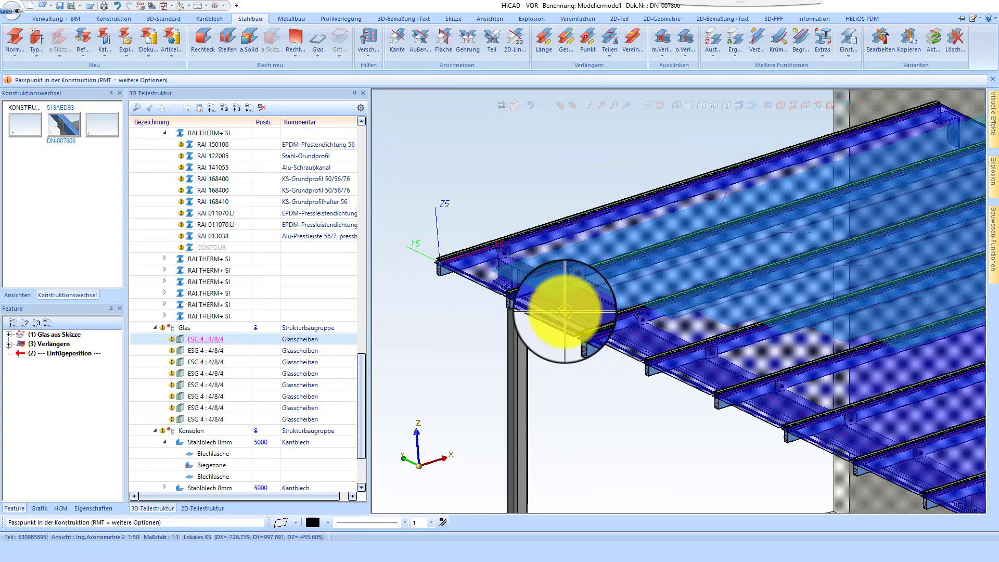
# Step: Delete the surplus glass pane that projects beyond the last purlin
pyautogui.scroll(4, 807, 416)
pyautogui.scroll(3, 806, 424)
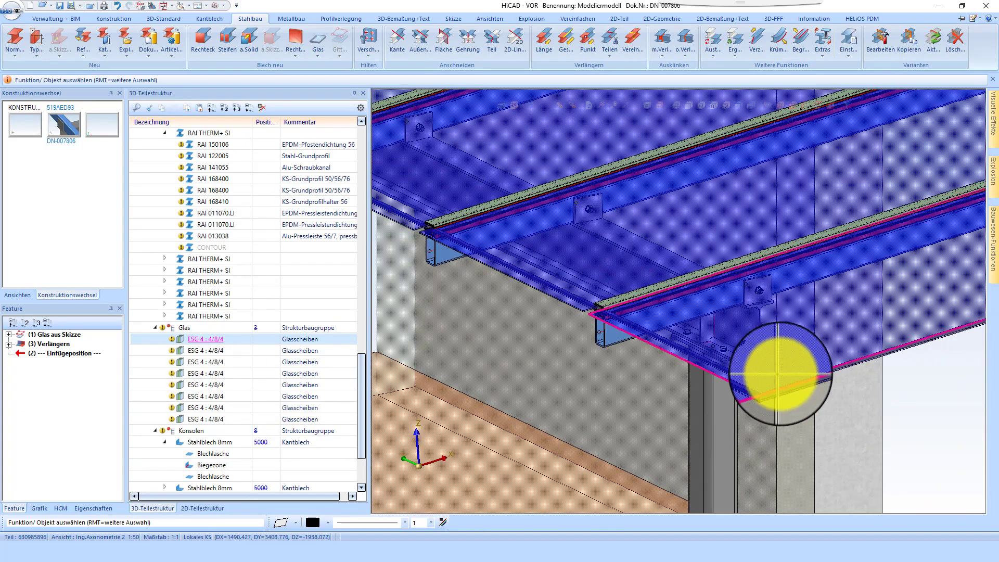
pyautogui.click(791, 429)
pyautogui.rightClick(791, 429)
pyautogui.click(865, 491)
pyautogui.scroll(-2, 669, 402)
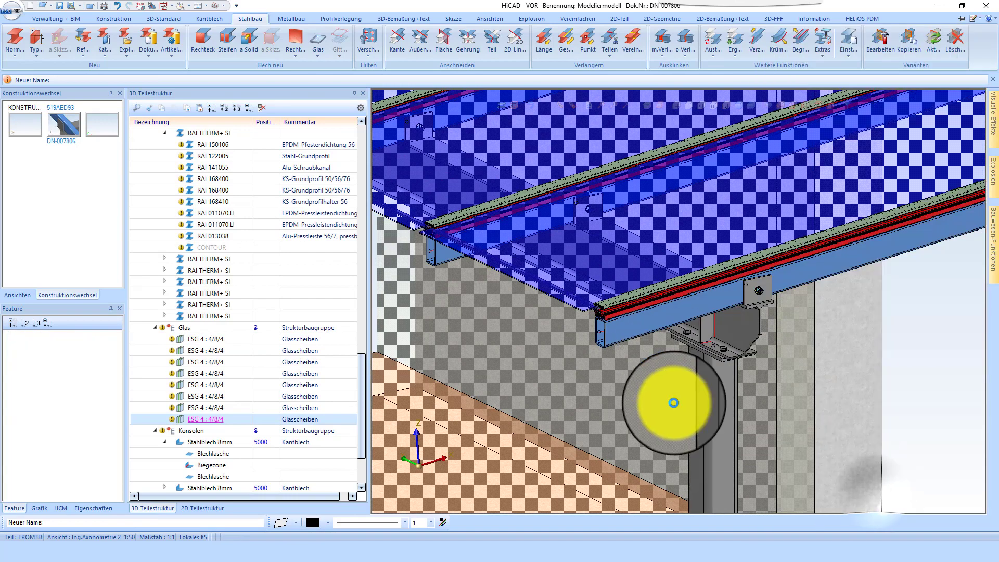
pyautogui.press('Return')
pyautogui.scroll(-3, 708, 356)
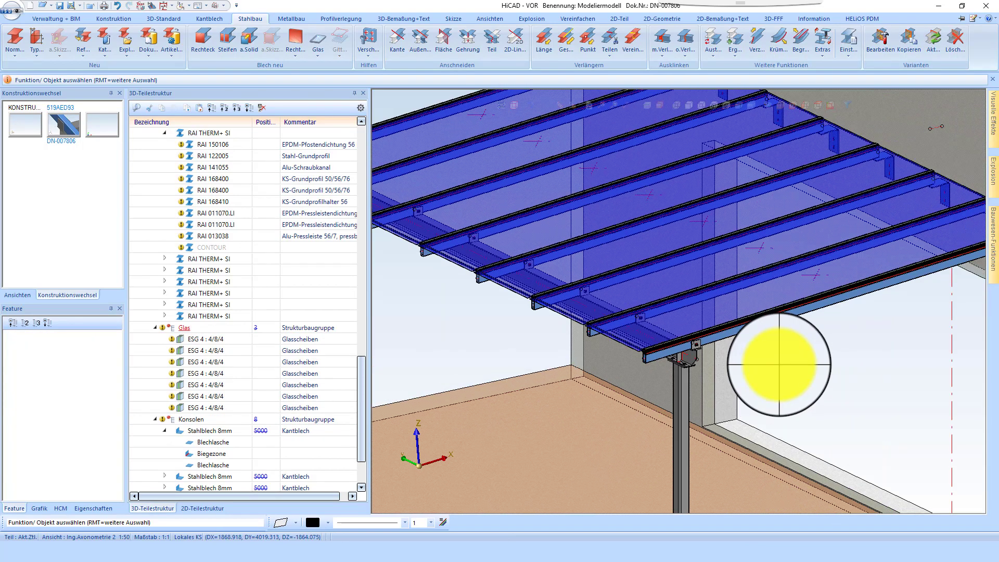
pyautogui.moveTo(898, 368); pyautogui.dragTo(720, 139, button='middle')
pyautogui.scroll(4, 646, 241)
pyautogui.scroll(-3, 731, 228)
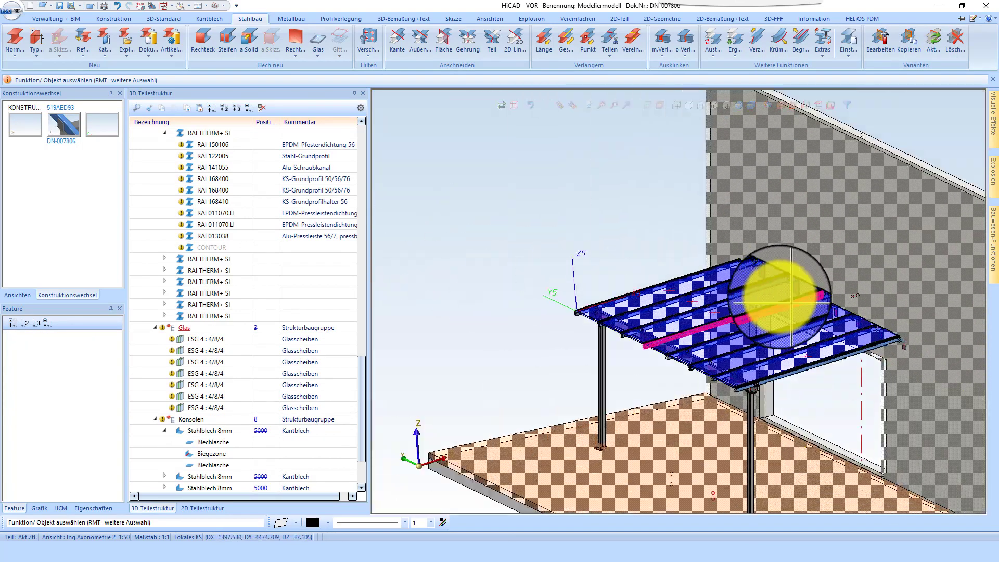
pyautogui.moveTo(791, 234); pyautogui.dragTo(775, 310, button='middle')
# Step: Start a new section view from the front view and draw a vertical cutting line through the roof's second glass bay
pyautogui.click(775, 310)
pyautogui.press('Return')
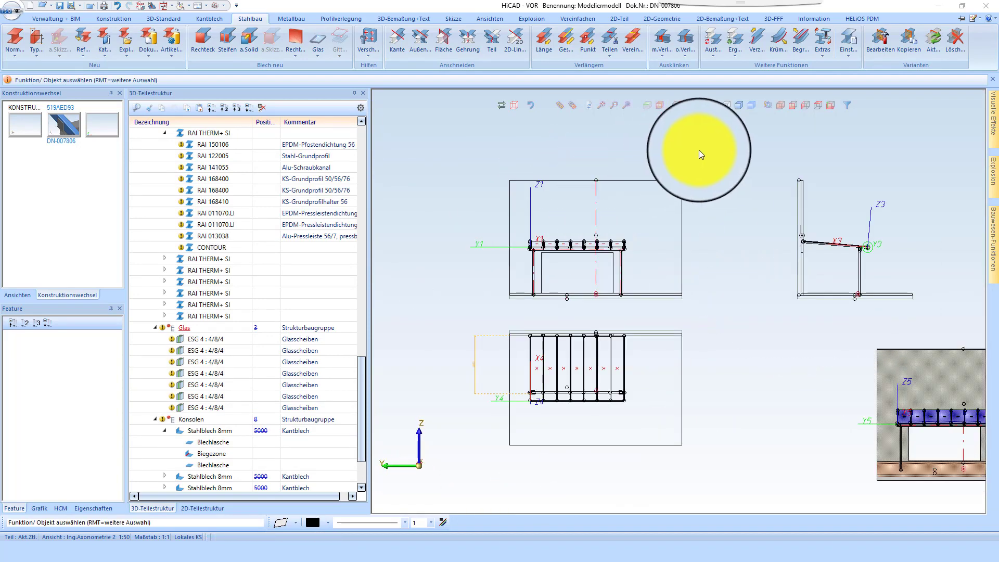
pyautogui.rightClick(698, 149)
pyautogui.click(860, 180)
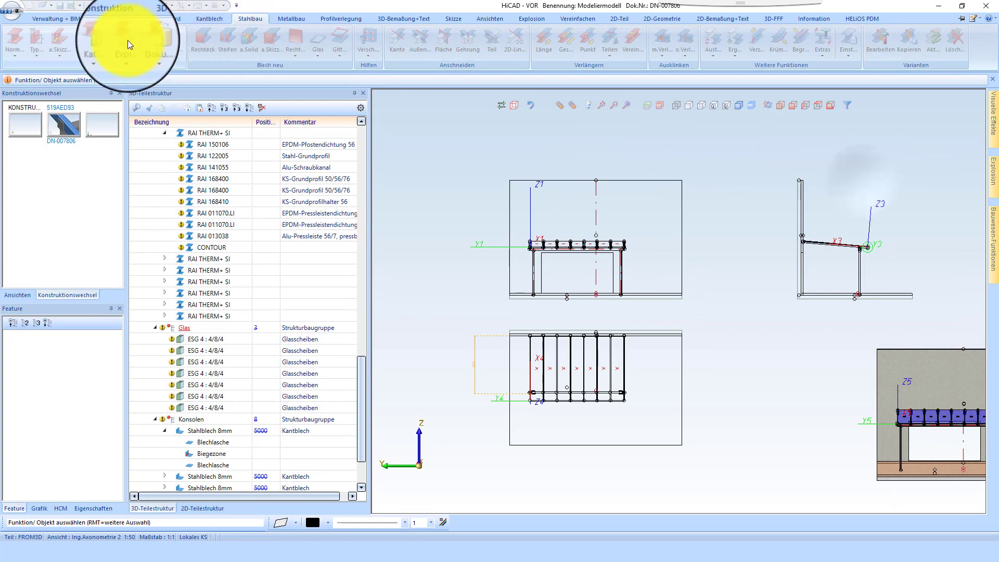
pyautogui.click(124, 39)
pyautogui.scroll(2, 521, 208)
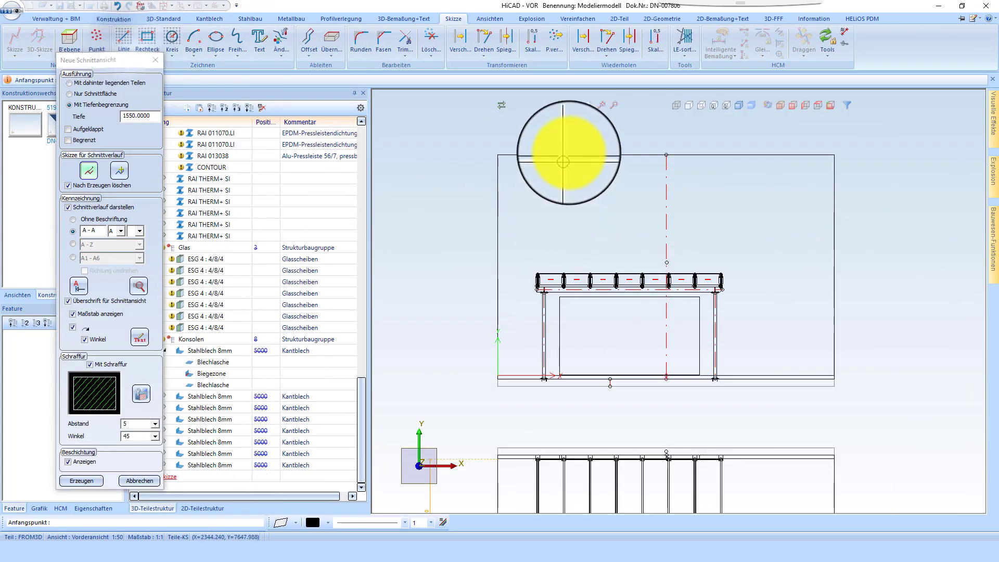
pyautogui.click(577, 248)
pyautogui.click(577, 317)
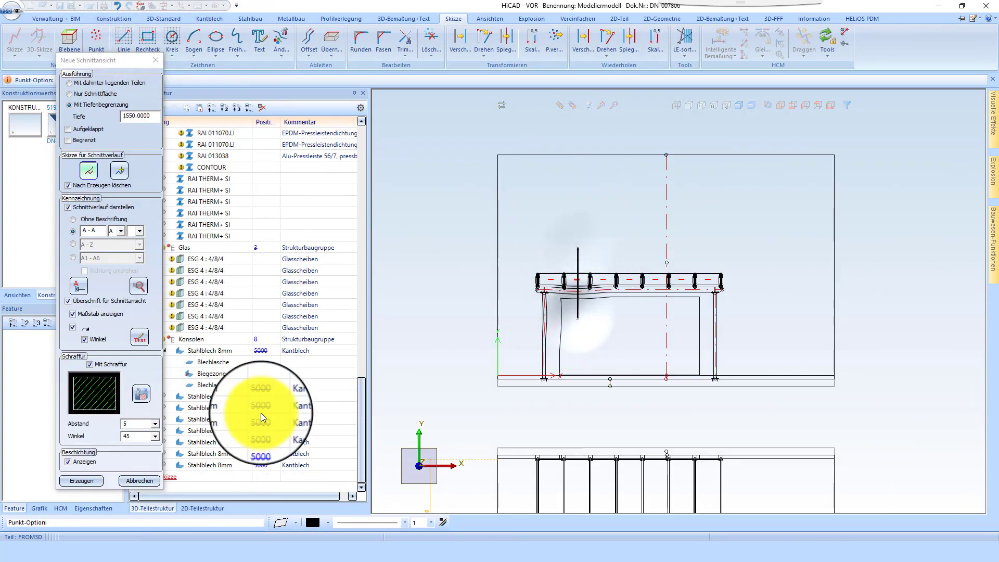
# Step: Generate section view A-A looking towards the left and place it to the left of the front view
pyautogui.click(82, 480)
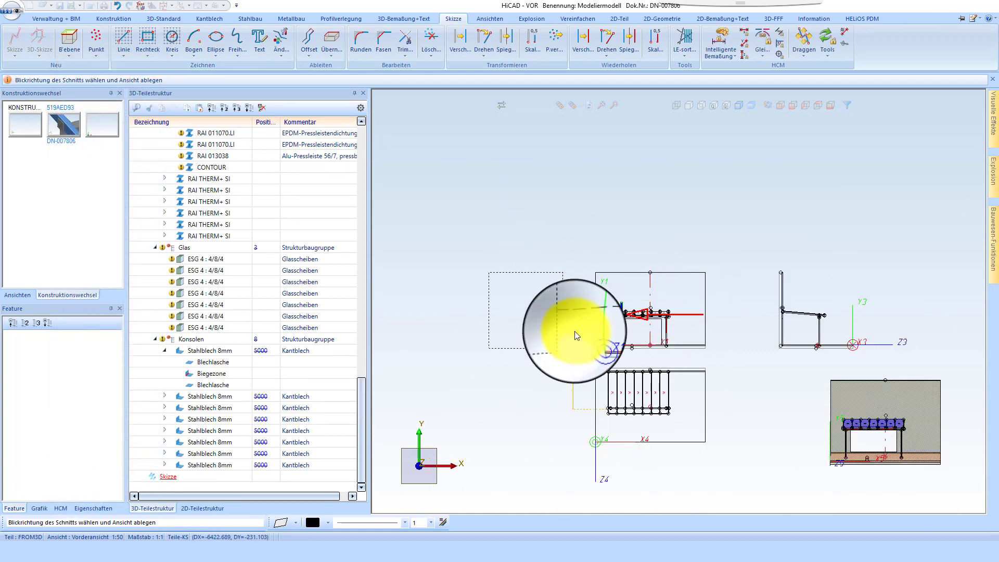
pyautogui.click(583, 331)
pyautogui.scroll(8, 594, 308)
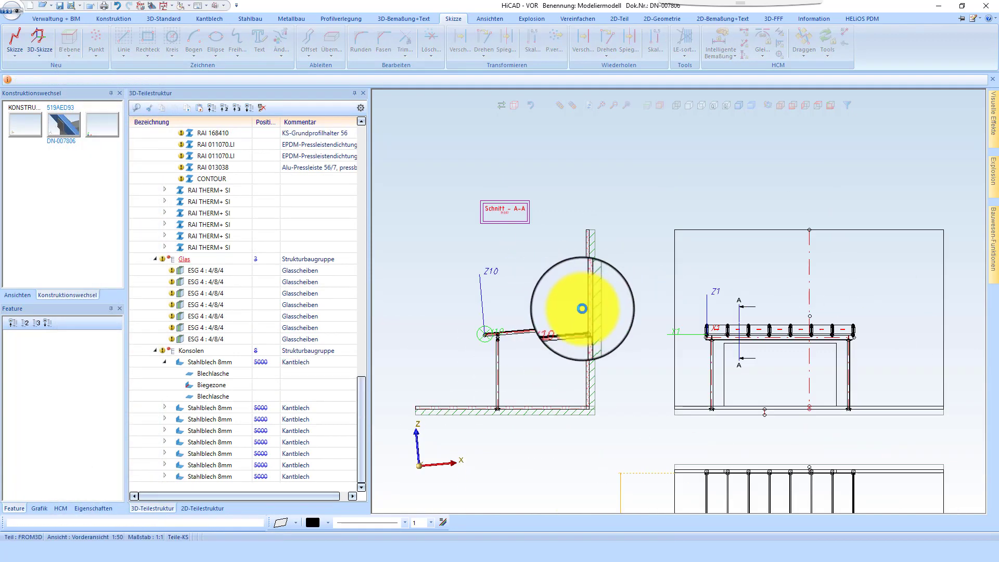
# Step: Start a new sketch in section view A-A where the upper end of the roof meets the wall
pyautogui.scroll(3, 588, 302)
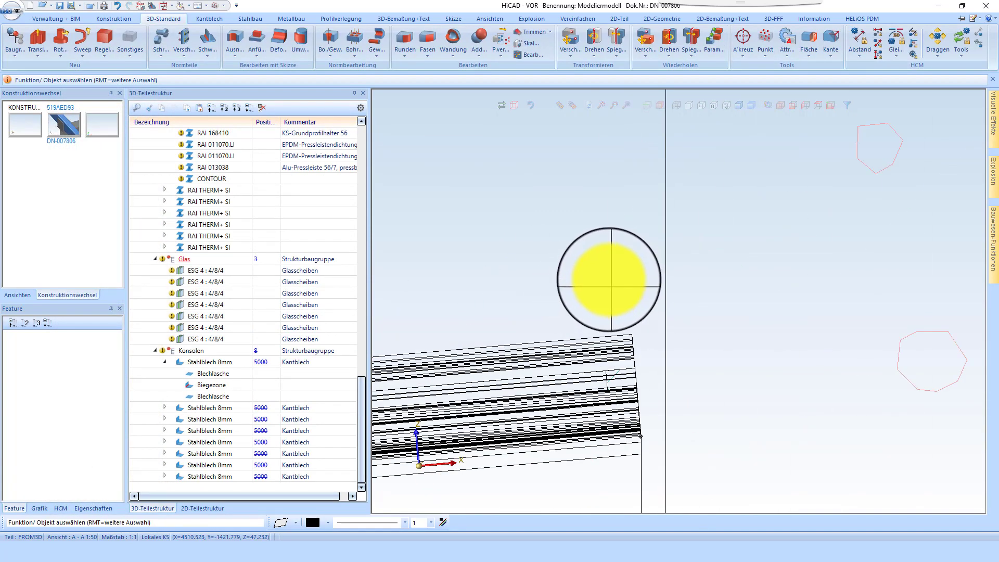
pyautogui.scroll(2, 602, 315)
pyautogui.scroll(1, 603, 315)
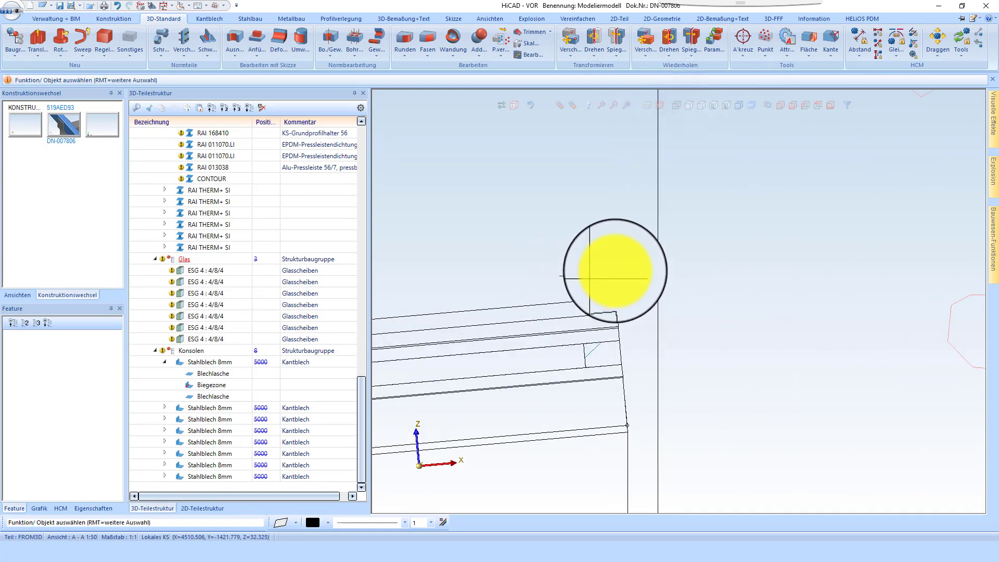
pyautogui.click(451, 17)
pyautogui.click(10, 32)
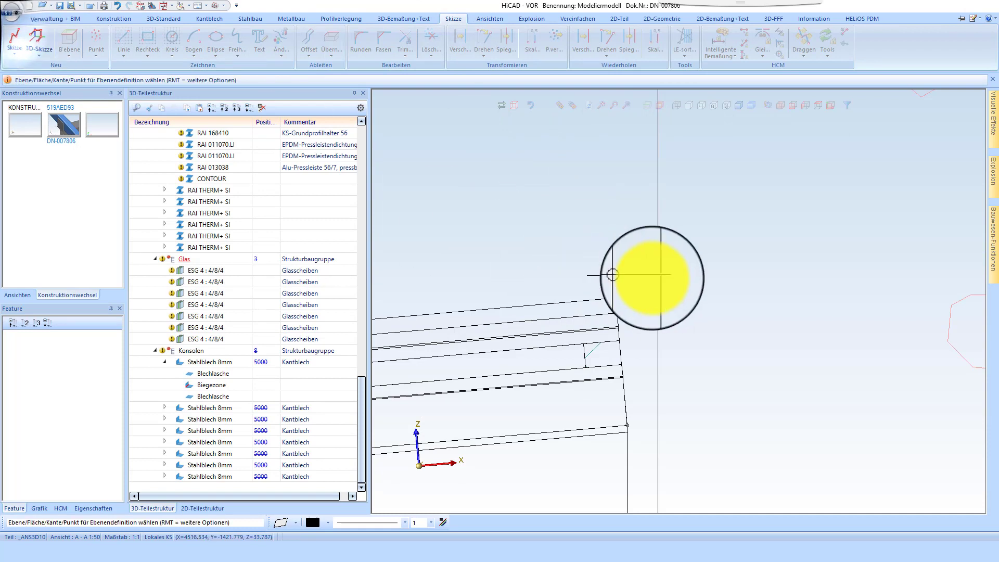
pyautogui.click(697, 250)
# Step: Draw an open flashing profile with a leg over the roof, an upright about 80 mm high and a lip about 20 mm long leaning towards the wall
pyautogui.click(127, 41)
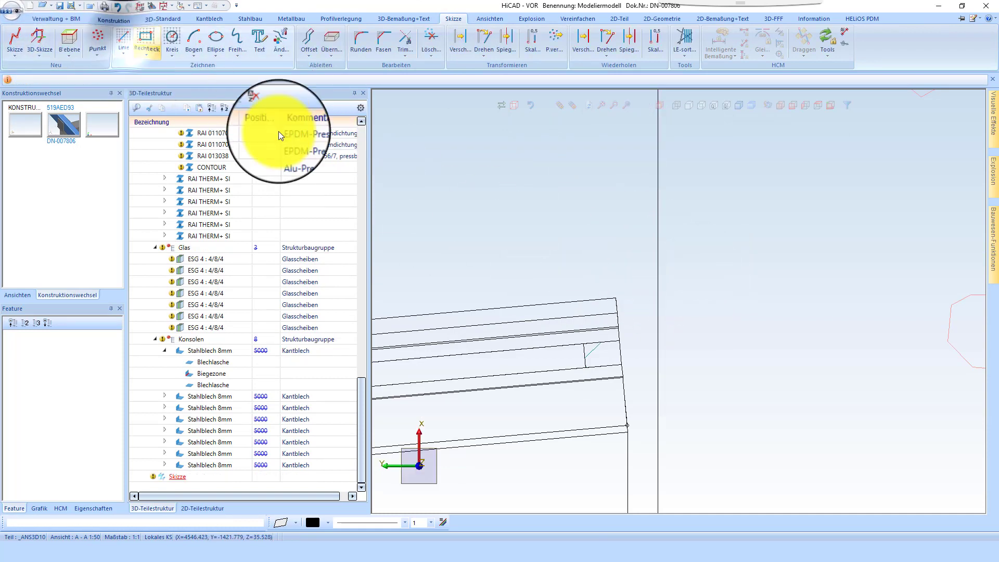
pyautogui.click(637, 347)
pyautogui.scroll(-3, 633, 342)
pyautogui.click(635, 231)
pyautogui.scroll(3, 636, 203)
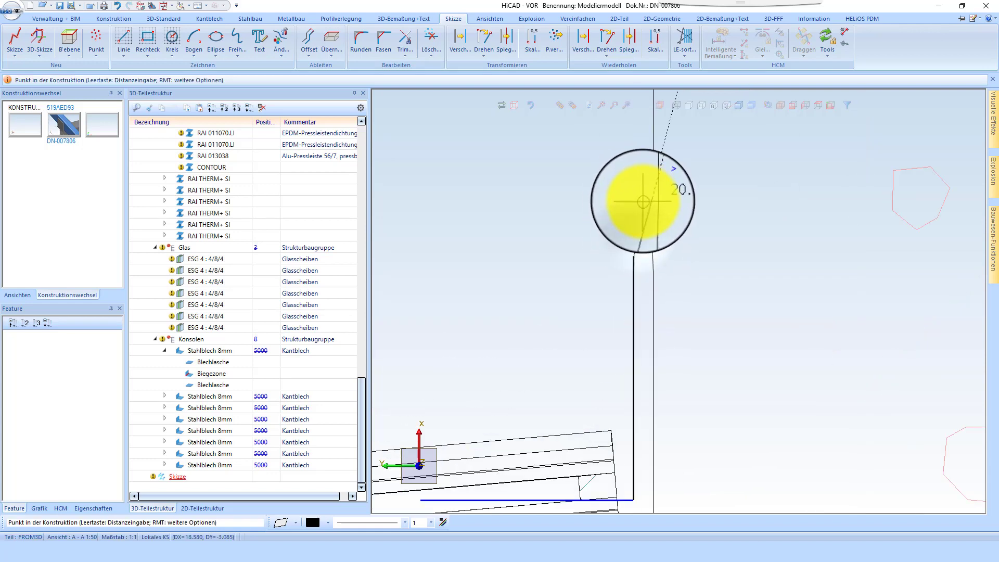
pyautogui.click(648, 199)
pyautogui.middleClick(602, 148)
# Step: Constrain the flashing's upright parallel to the wall and its lower leg parallel to the sloping roof edge
pyautogui.click(735, 41)
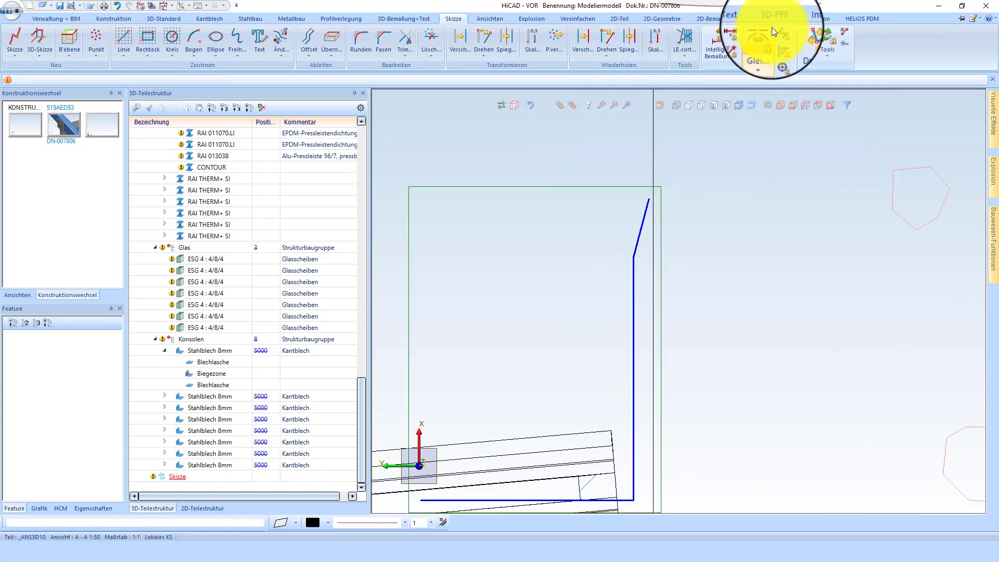
pyautogui.click(655, 287)
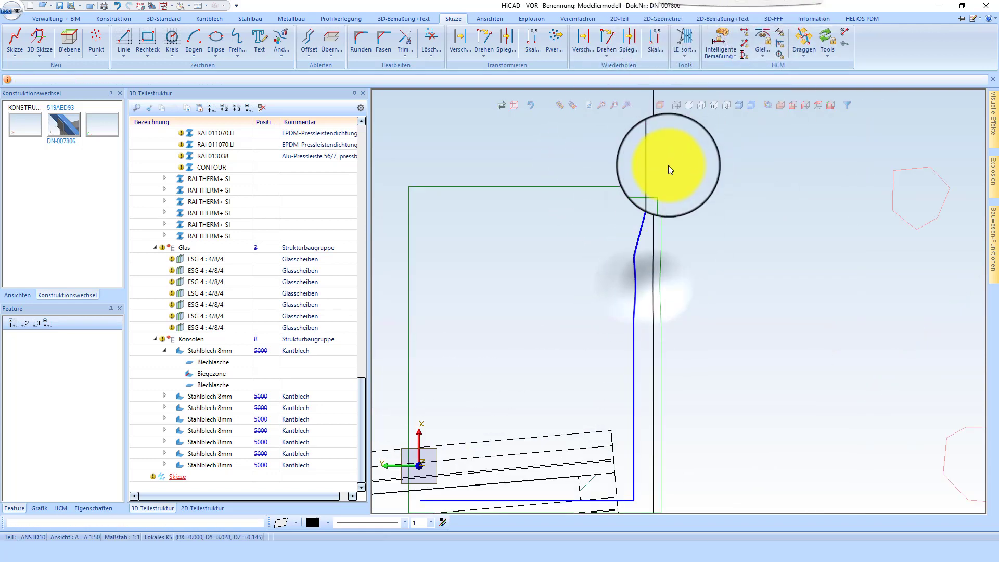
pyautogui.scroll(-2, 666, 166)
pyautogui.scroll(2, 634, 365)
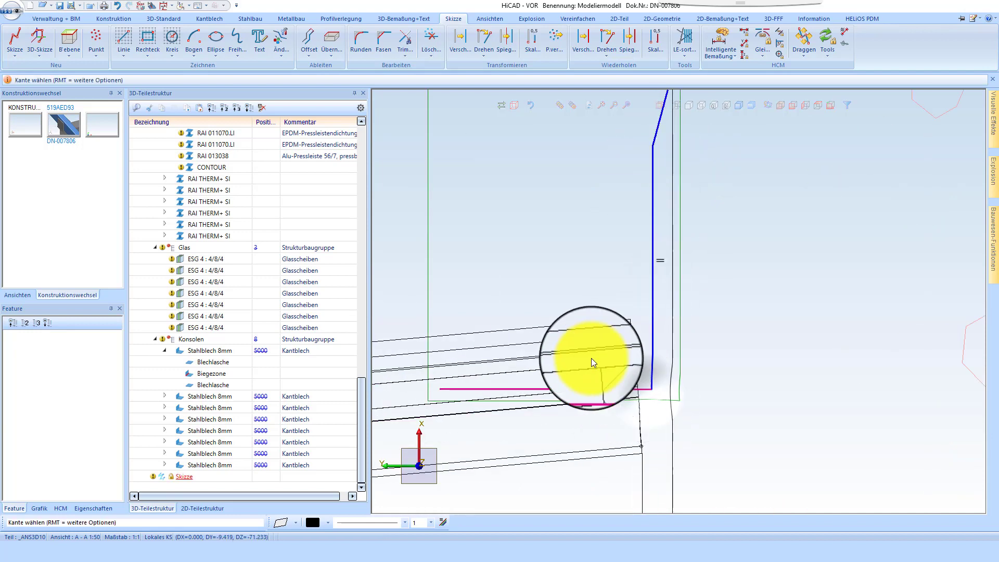
pyautogui.click(588, 387)
pyautogui.scroll(-2, 628, 260)
pyautogui.scroll(3, 659, 129)
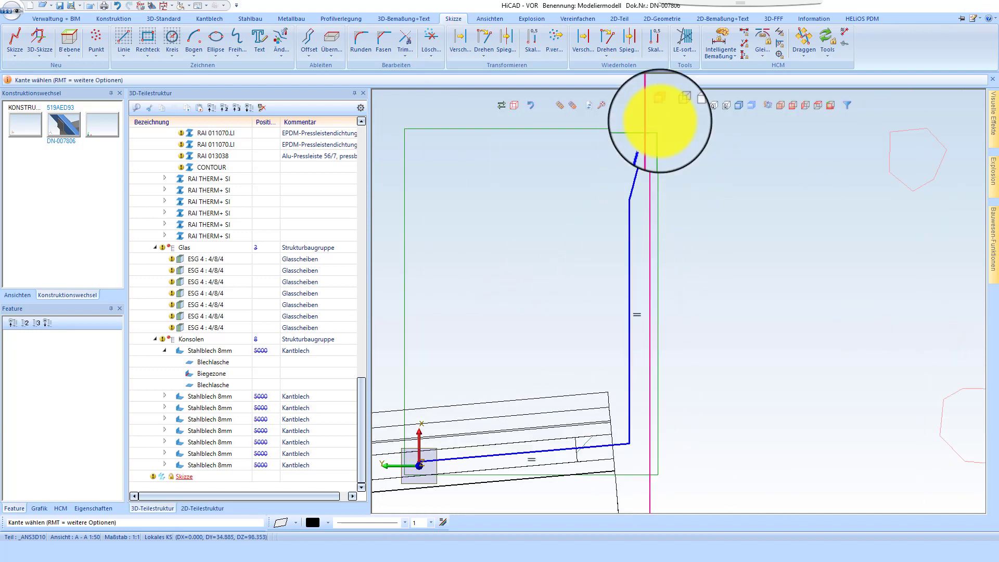
# Step: Make the flashing's lower leg collinear with the sloping roof edge just above it
pyautogui.scroll(-2, 627, 149)
pyautogui.click(719, 41)
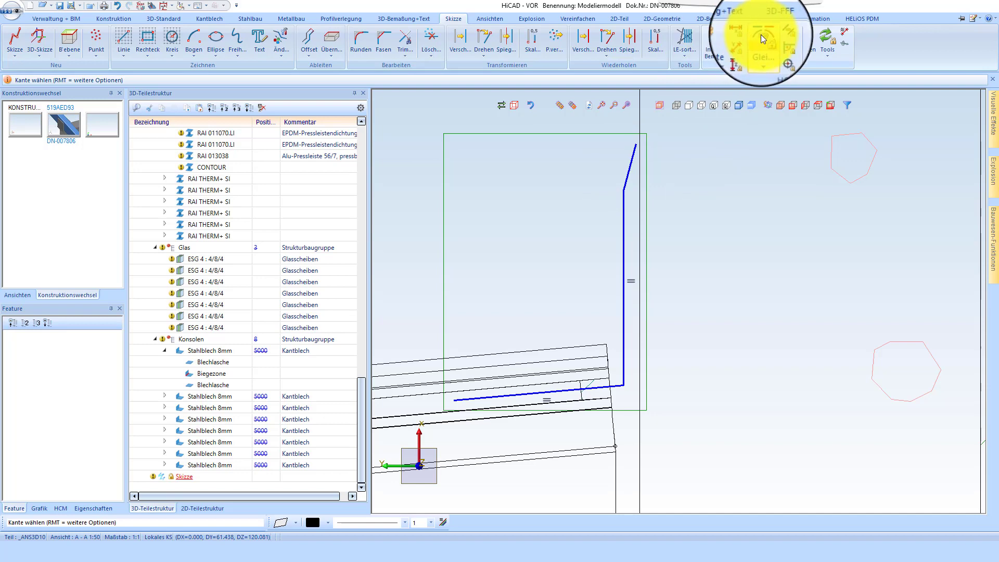
pyautogui.scroll(2, 625, 375)
pyautogui.click(635, 378)
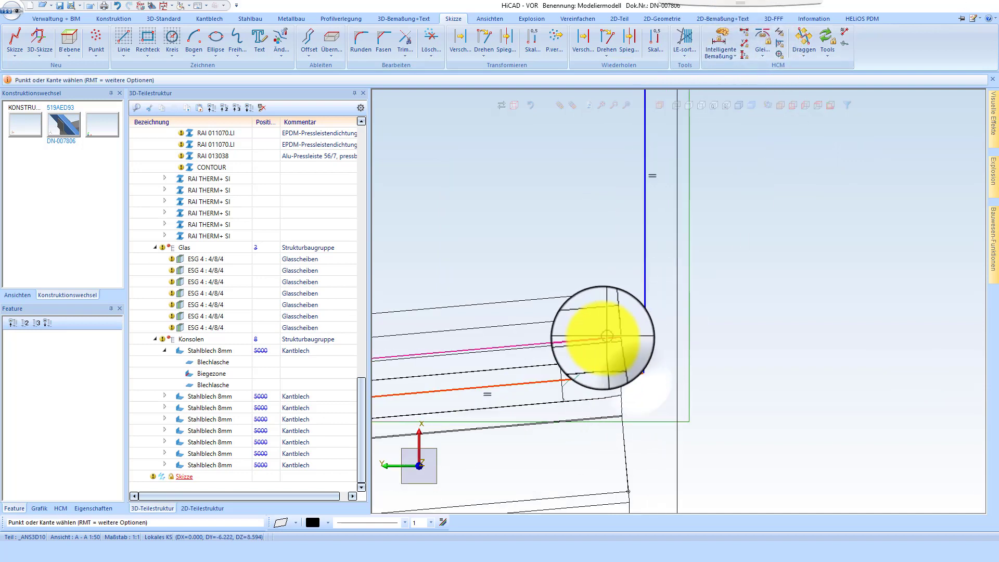
pyautogui.scroll(-3, 624, 383)
pyautogui.scroll(2, 636, 210)
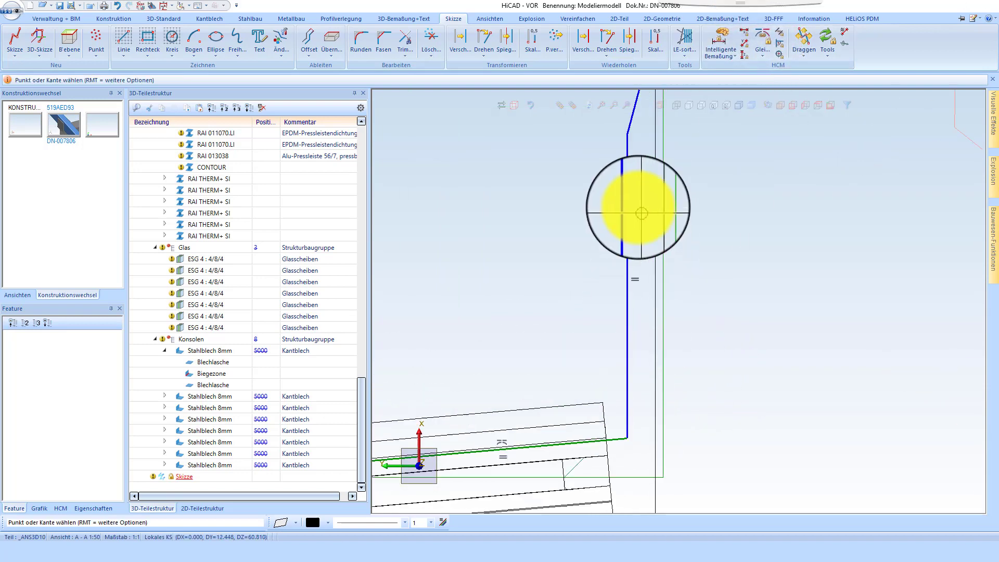
# Step: Dimension the distance between the flashing's upright and the wall edge at 10 mm
pyautogui.click(716, 48)
pyautogui.click(628, 209)
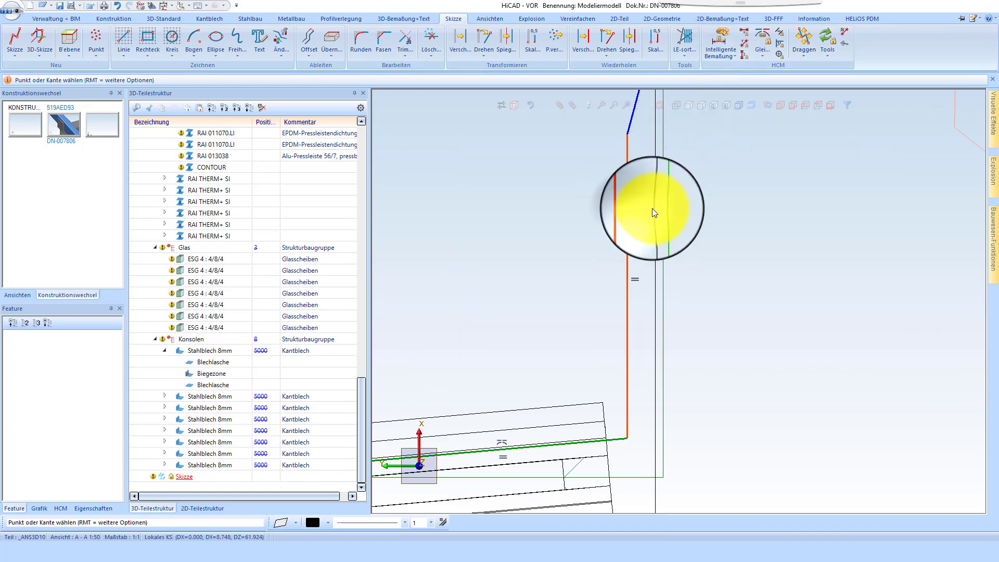
pyautogui.click(653, 208)
pyautogui.write('10')
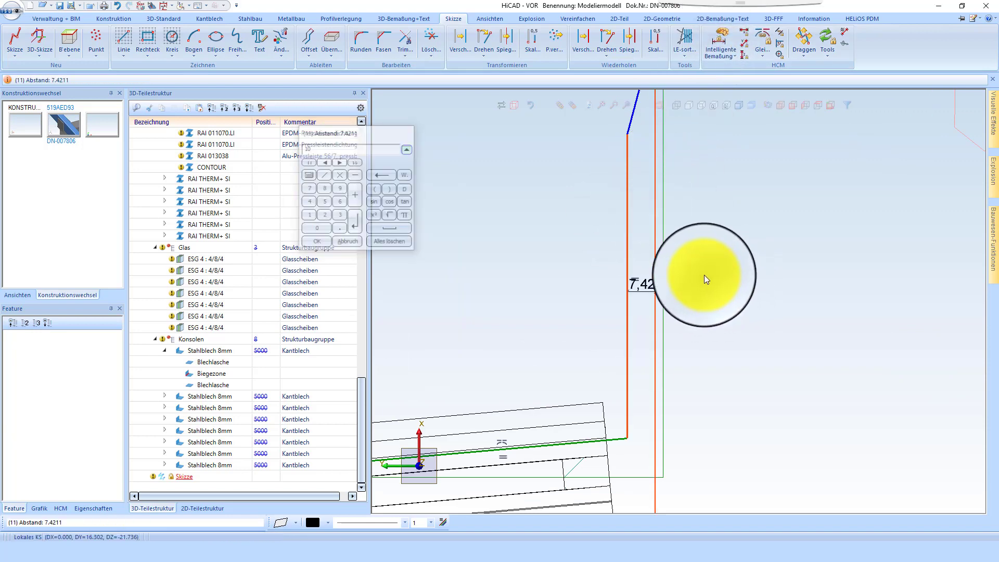
pyautogui.press('Return')
pyautogui.scroll(-1, 614, 188)
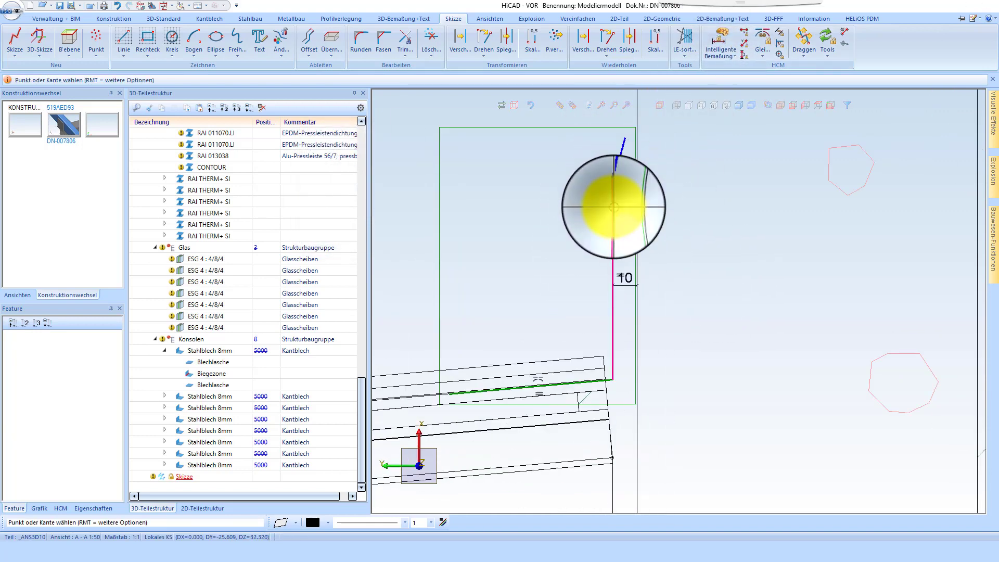
# Step: Dimension the length of the flashing's upright at 80 mm
pyautogui.click(613, 206)
pyautogui.click(577, 226)
pyautogui.write('80.2256')
pyautogui.press('Return')
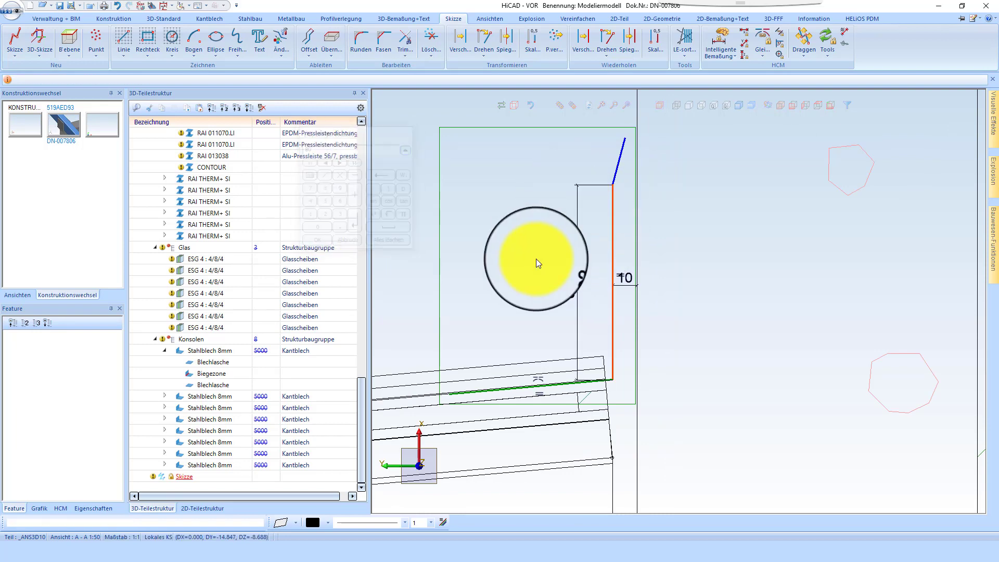
# Step: Dimension the flashing's slanted upper lip at 20 mm and leave the dimension command
pyautogui.click(571, 216)
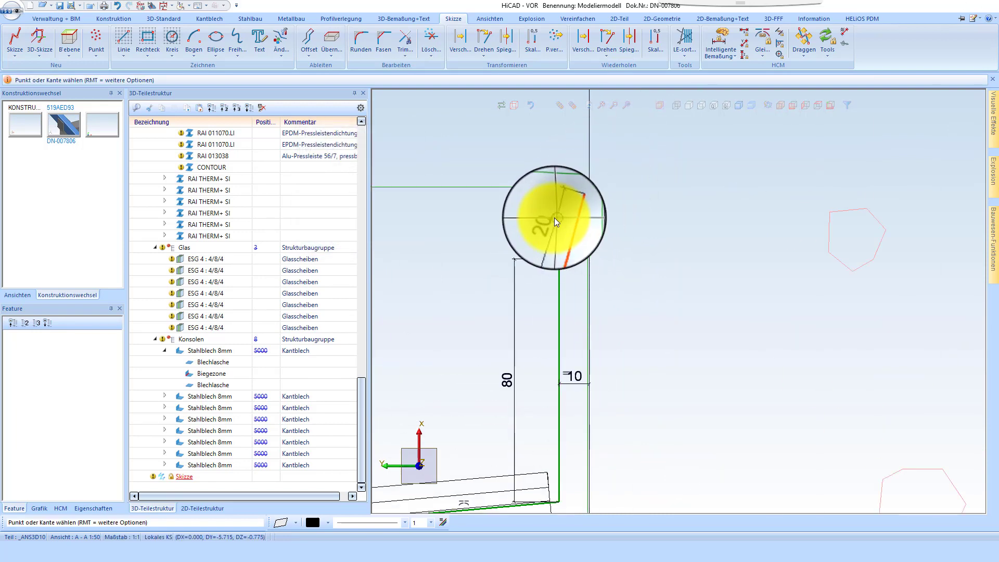
pyautogui.click(554, 218)
pyautogui.write('20')
pyautogui.press('Return')
pyautogui.scroll(-4, 557, 166)
pyautogui.scroll(3, 559, 286)
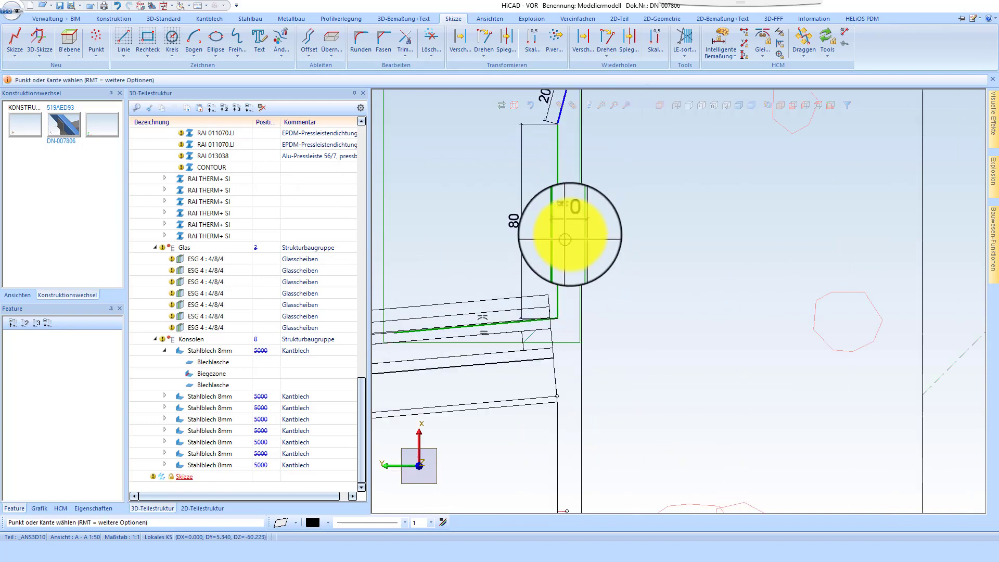
pyautogui.middleClick(550, 195)
pyautogui.rightClick(572, 199)
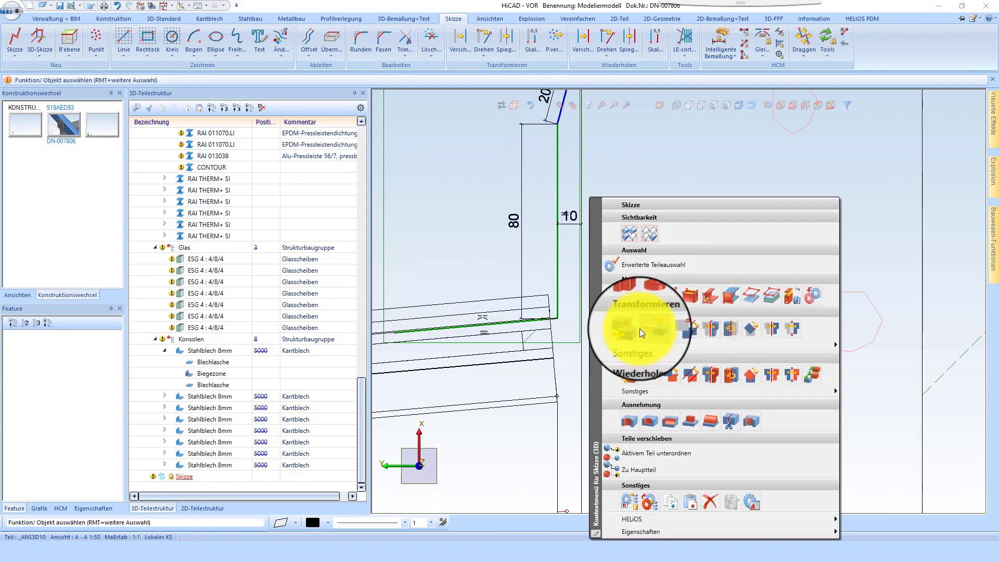
pyautogui.click(676, 293)
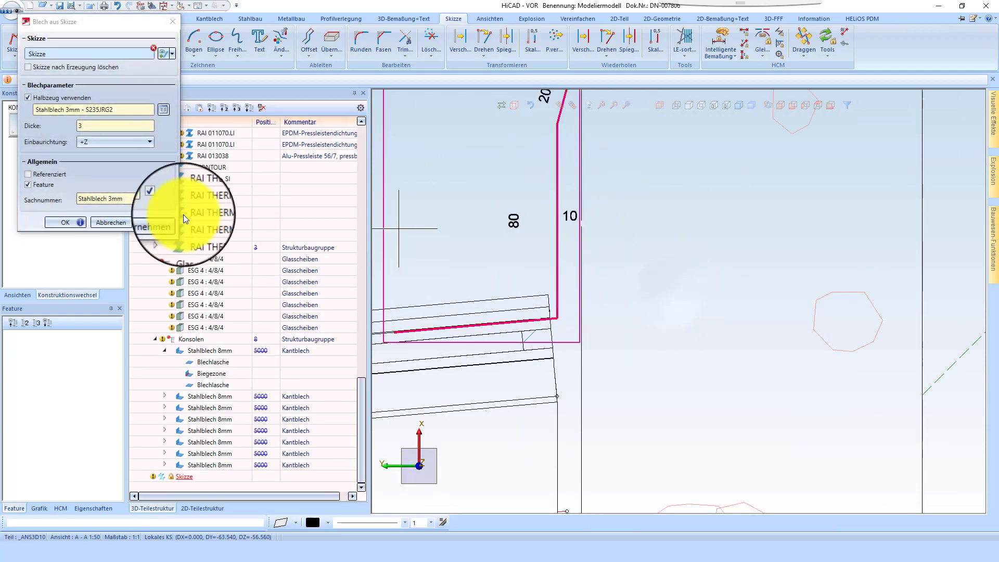
pyautogui.click(126, 222)
# Step: Start a sheet along the flashing sketch and choose Alublech 2mm in Al99,0 as its semi-finished product
pyautogui.rightClick(548, 185)
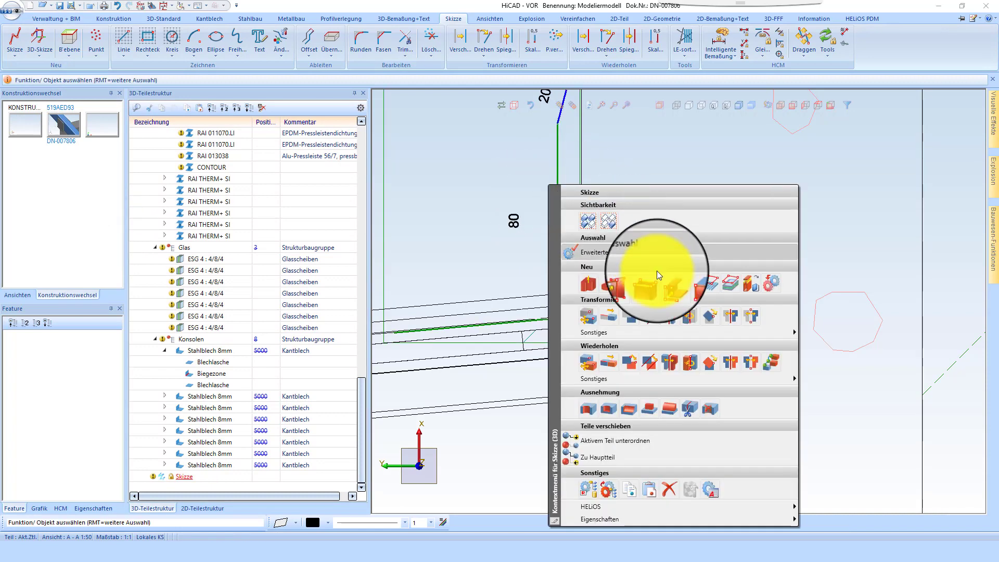
pyautogui.click(648, 283)
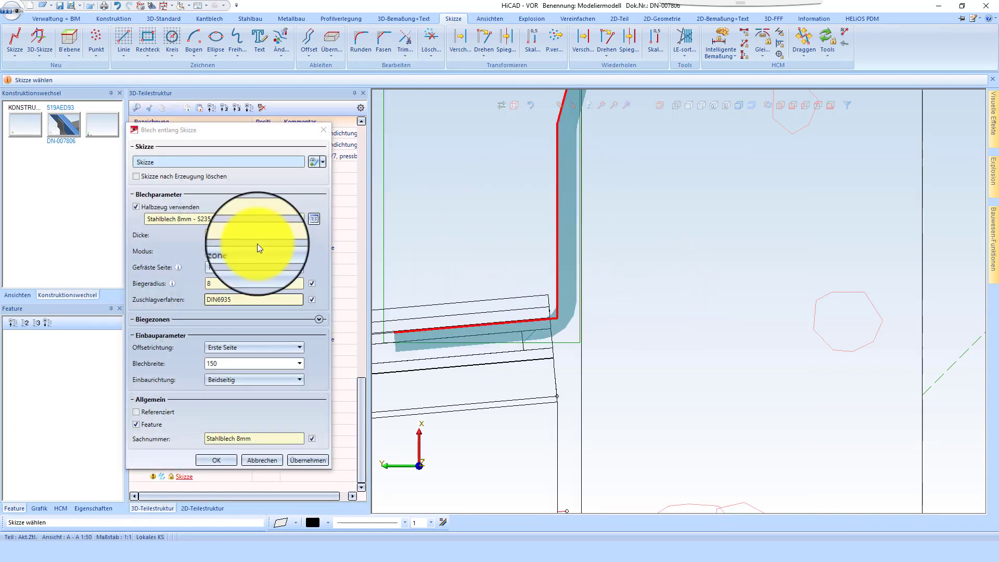
pyautogui.click(313, 219)
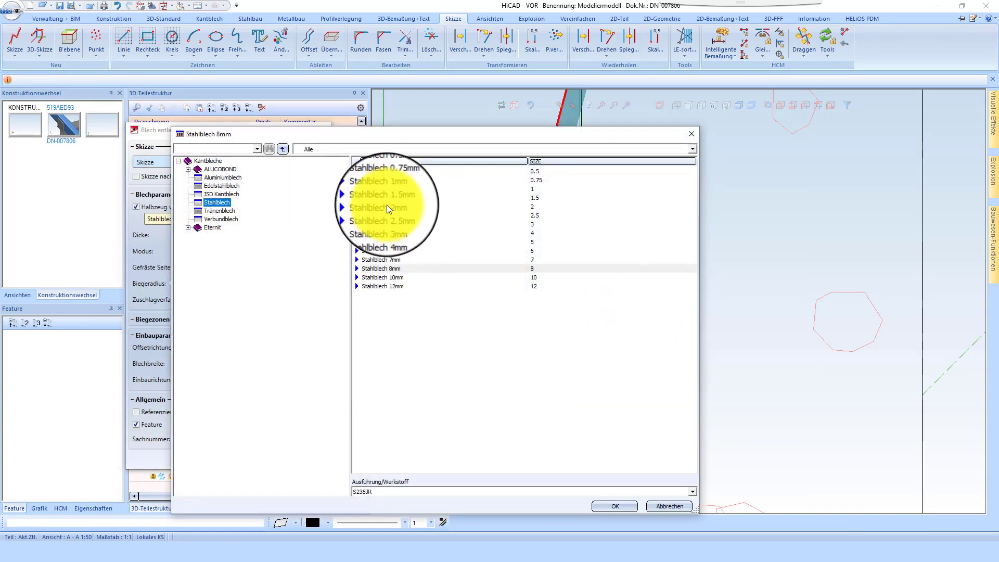
pyautogui.click(221, 177)
pyautogui.click(380, 210)
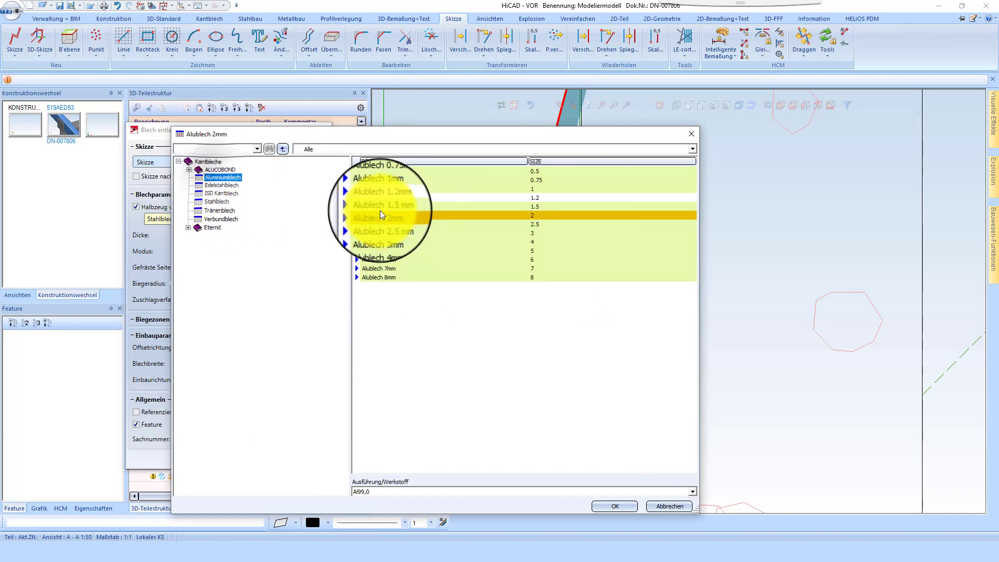
pyautogui.doubleClick(385, 212)
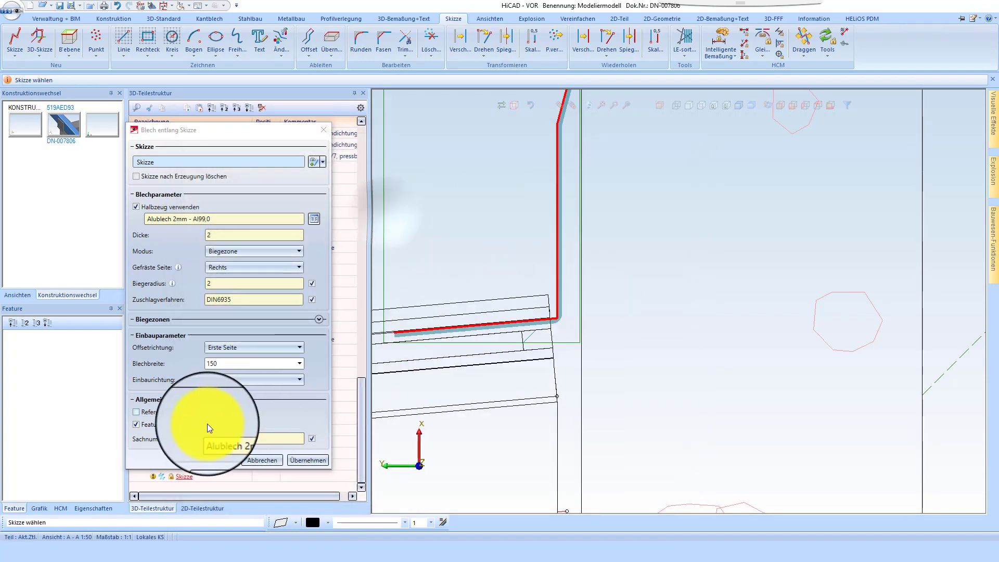
# Step: Set the sheet's offset direction to Zweite Seite and create the flashing with a width of 150 mm
pyautogui.click(246, 347)
pyautogui.click(235, 370)
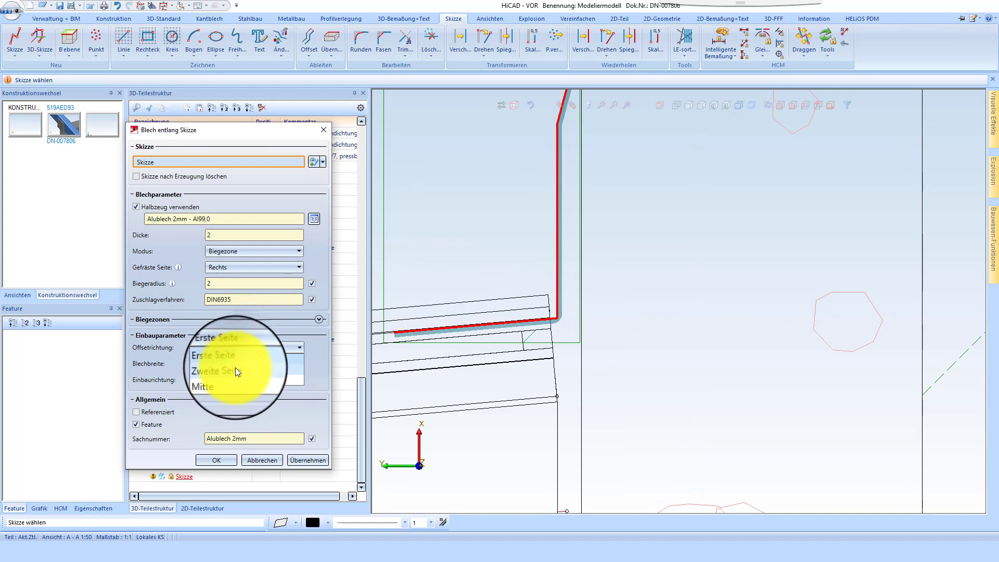
pyautogui.click(217, 460)
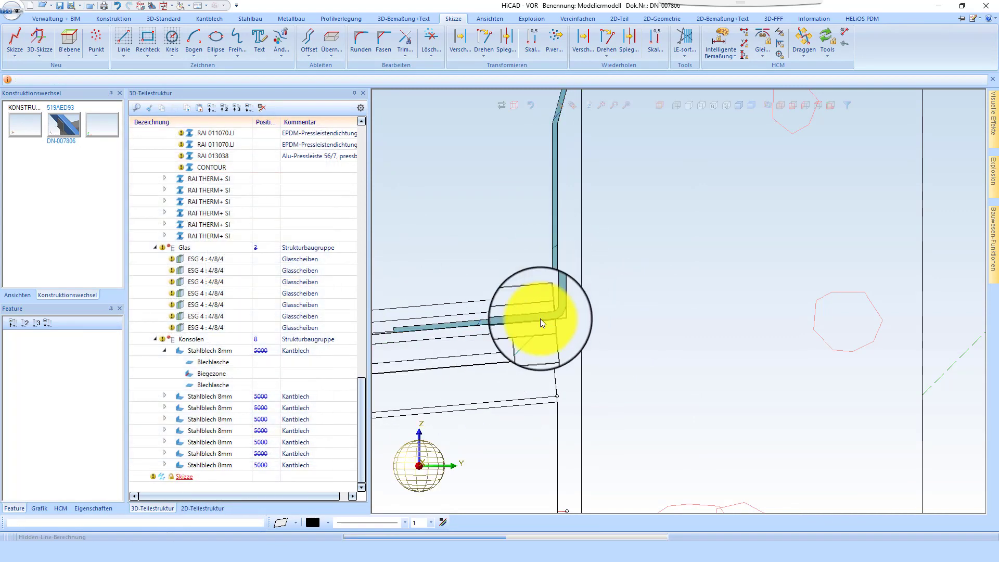
pyautogui.scroll(-10, 524, 270)
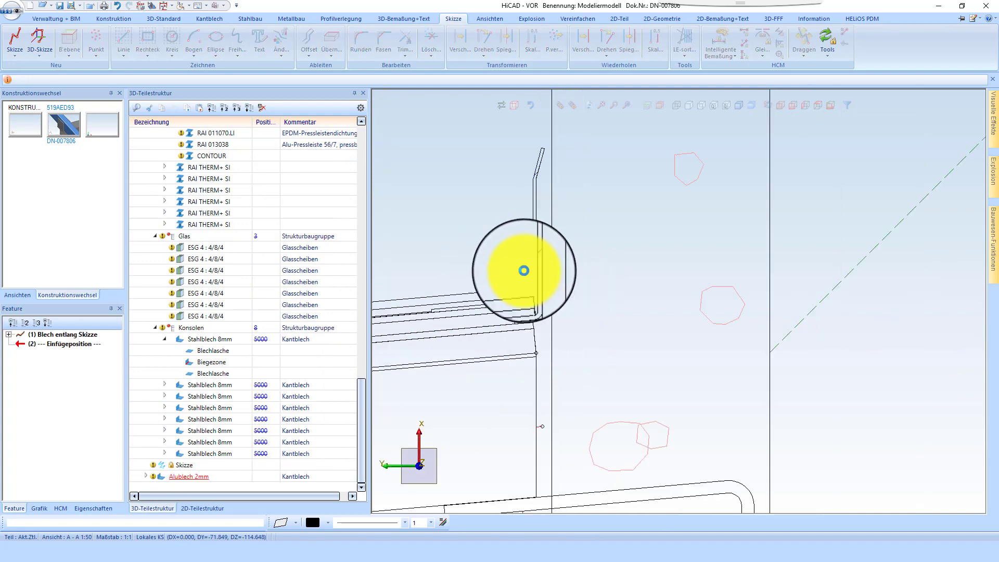
# Step: Return to the axonometric view of the canopy and hide the flashing's sketch
pyautogui.scroll(5, 655, 242)
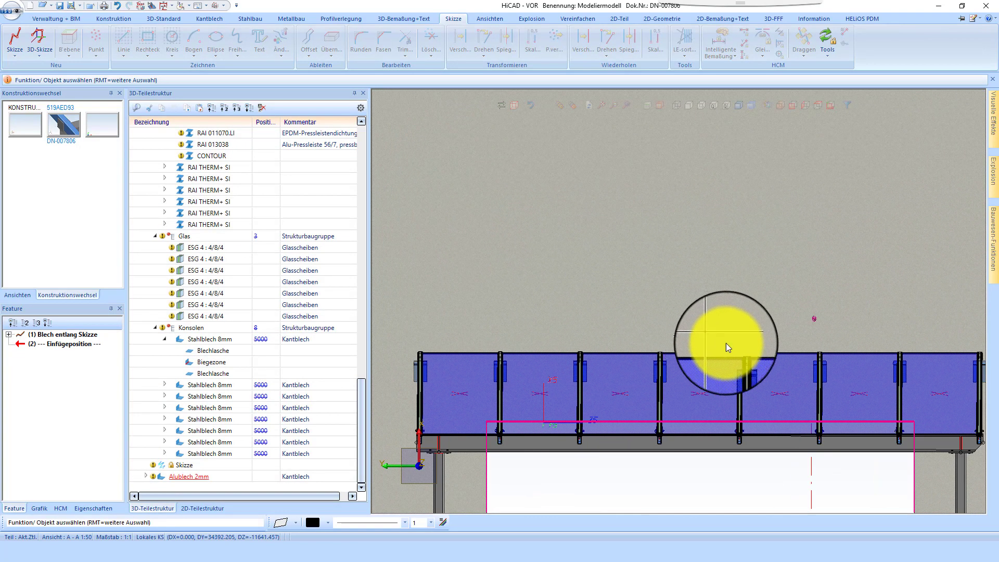
pyautogui.moveTo(726, 343); pyautogui.dragTo(772, 355, button='middle')
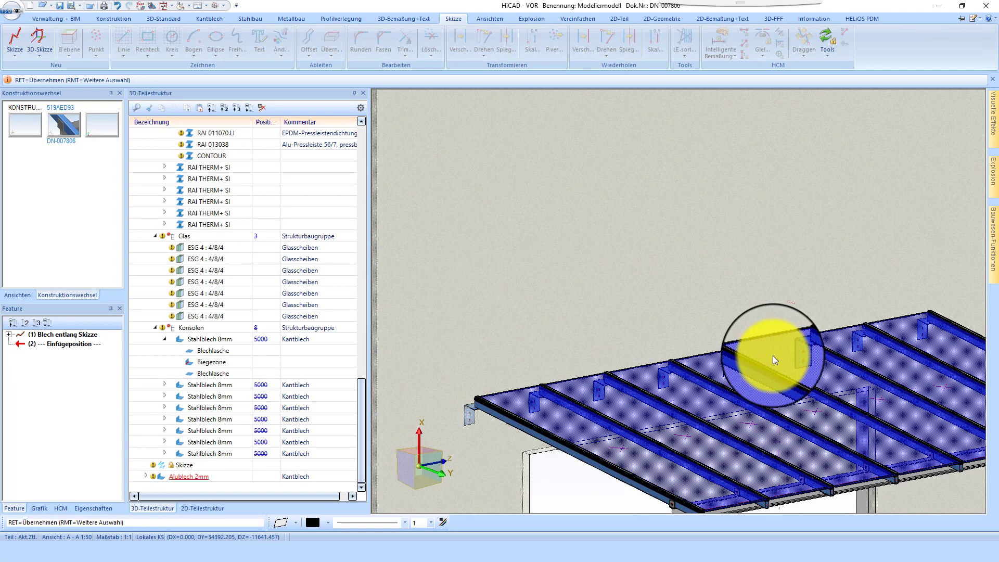
pyautogui.scroll(-3, 772, 354)
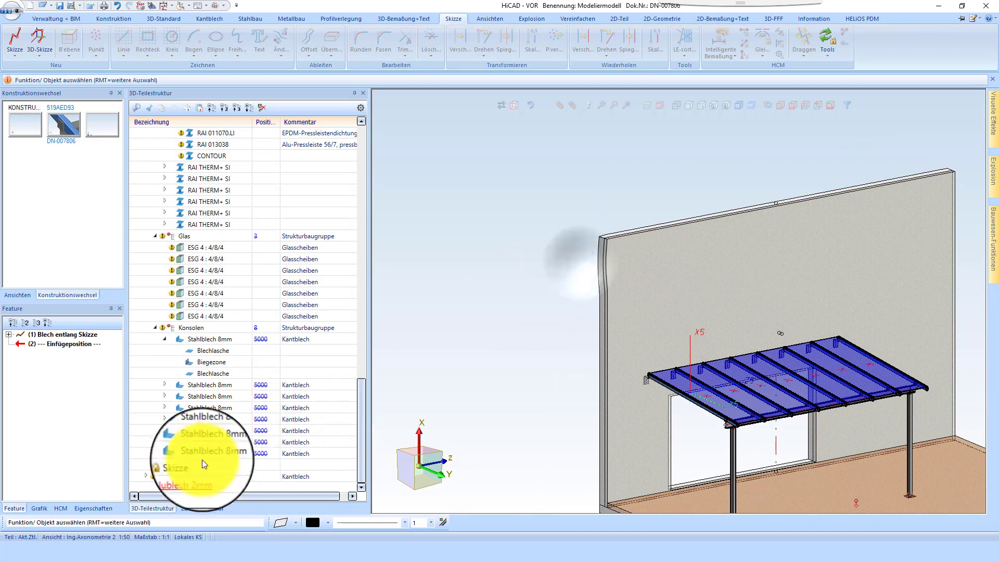
pyautogui.rightClick(188, 476)
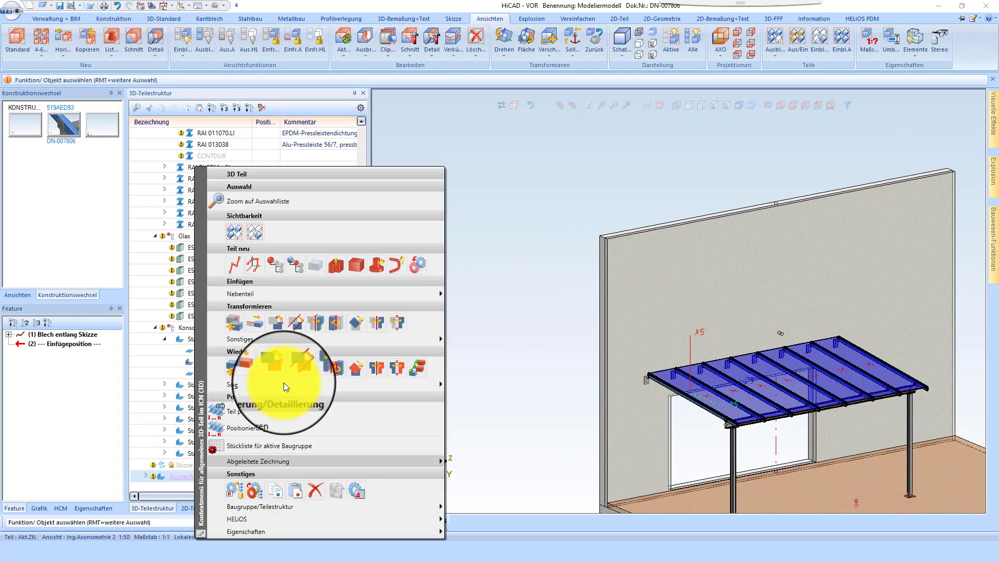
pyautogui.click(248, 232)
pyautogui.scroll(4, 687, 361)
pyautogui.scroll(5, 682, 363)
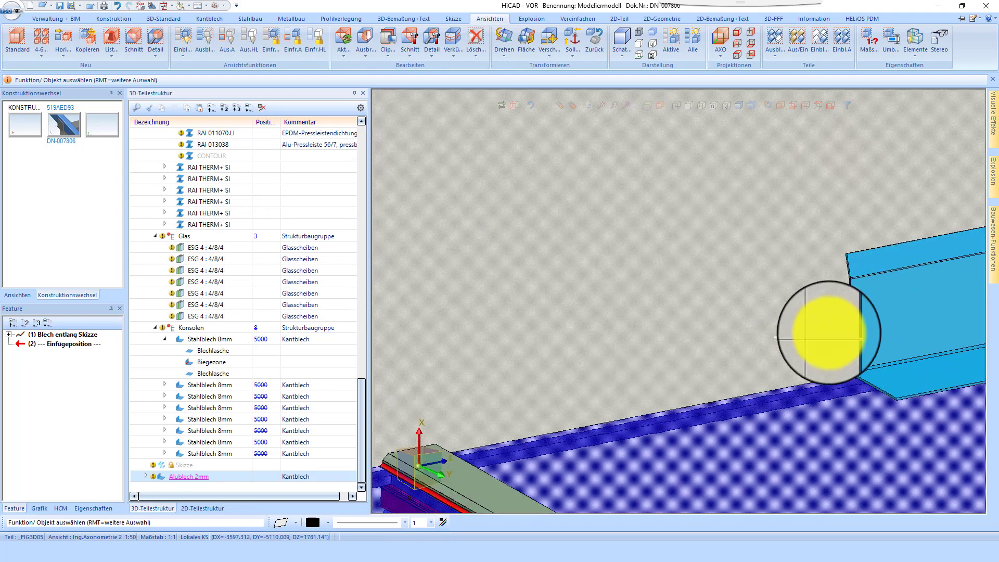
# Step: Extend the flashing to the outer face of the canopy's first edge rafter with Lasche an Ebene Trimmen
pyautogui.click(878, 321)
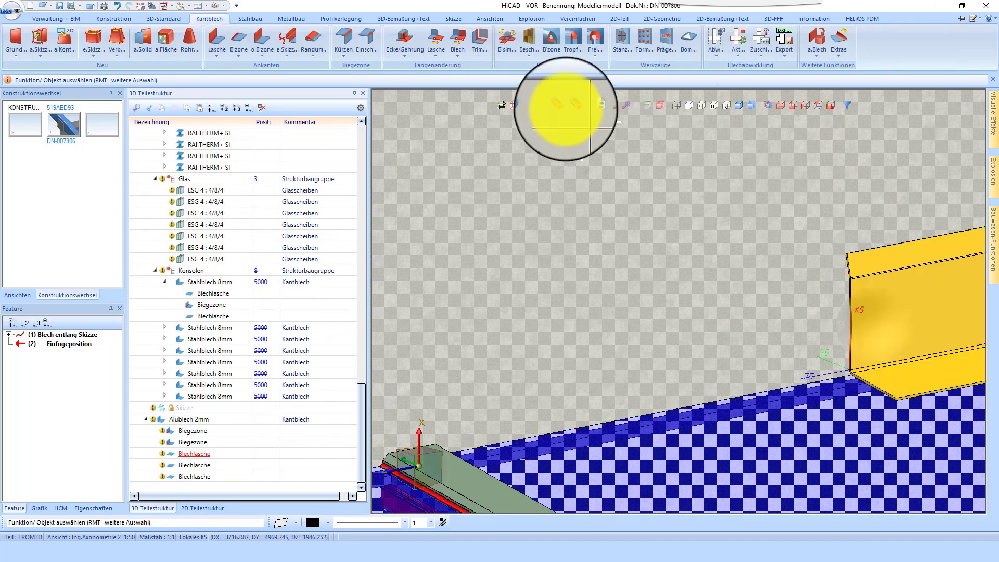
pyautogui.click(482, 40)
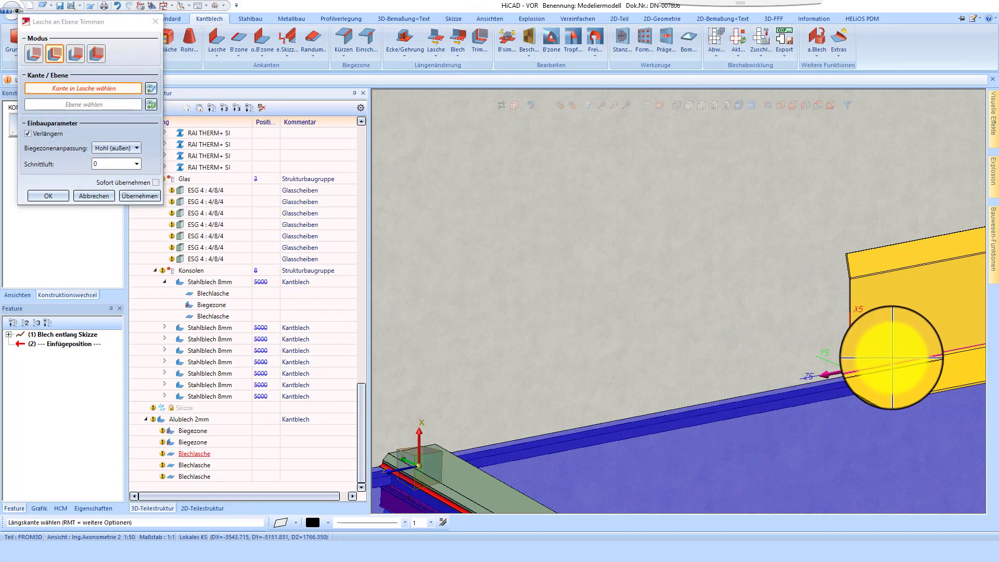
pyautogui.click(843, 291)
pyautogui.scroll(-5, 843, 292)
pyautogui.scroll(5, 522, 378)
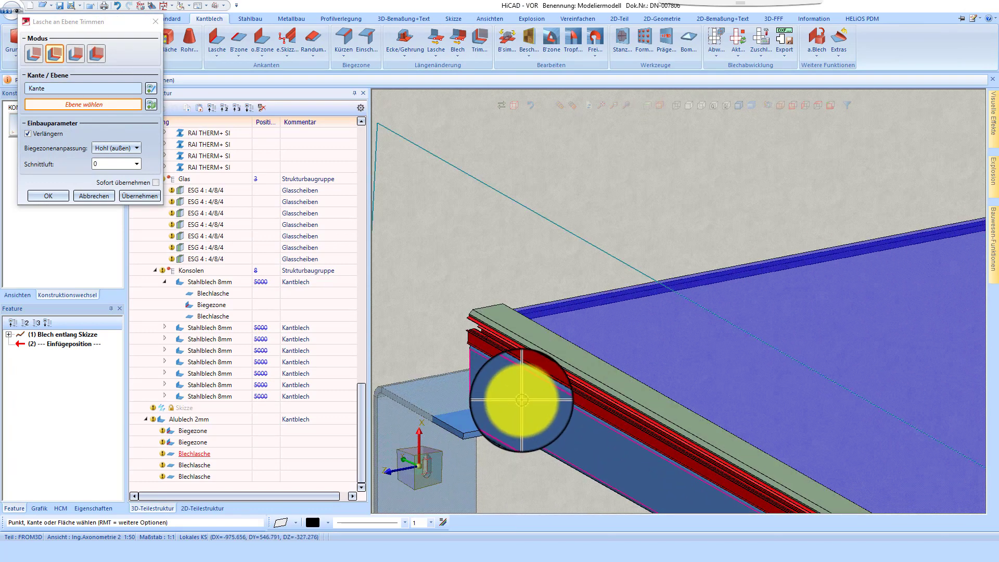
pyautogui.click(458, 348)
pyautogui.scroll(3, 448, 328)
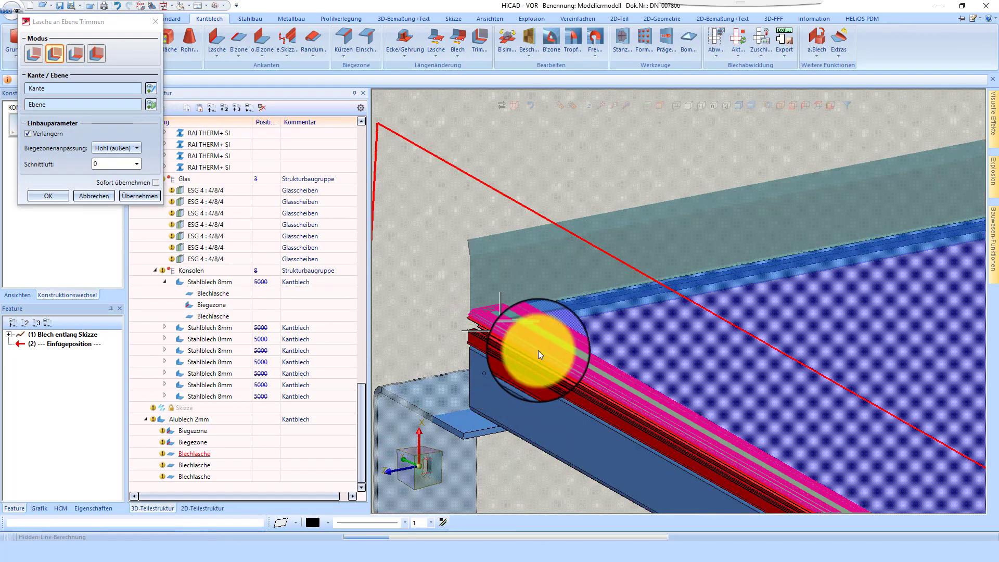
pyautogui.middleClick(477, 337)
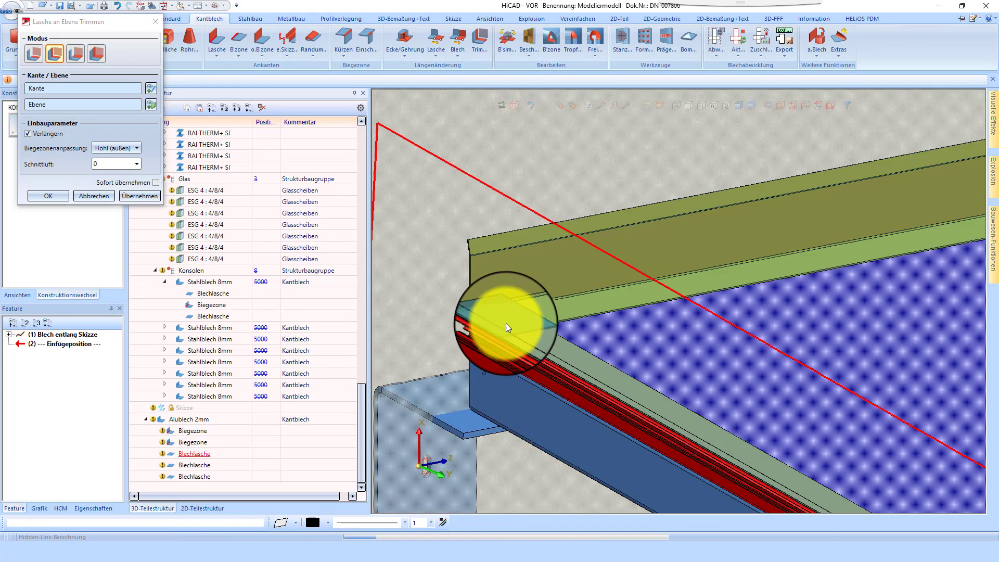
# Step: Extend the flashing's other end to the outer face of the opposite edge rafter and leave the trim command
pyautogui.scroll(-5, 460, 347)
pyautogui.scroll(4, 731, 266)
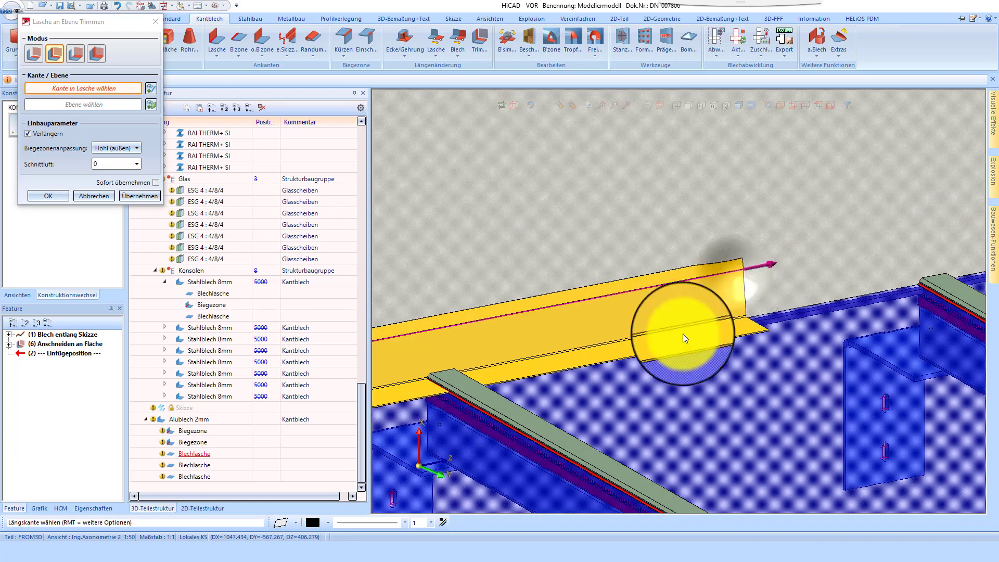
pyautogui.click(681, 336)
pyautogui.scroll(-7, 637, 346)
pyautogui.scroll(3, 698, 343)
pyautogui.scroll(5, 701, 333)
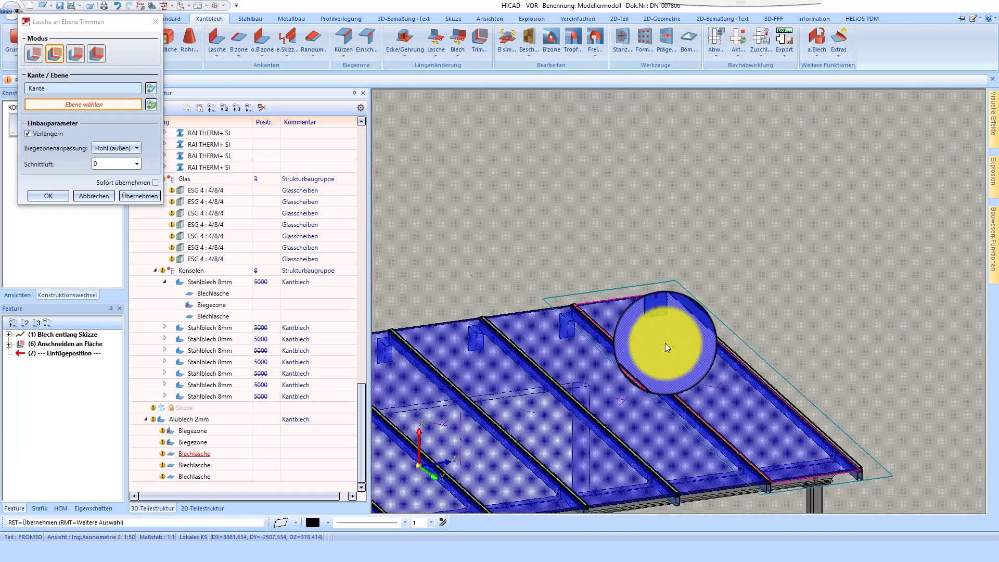
pyautogui.click(631, 309)
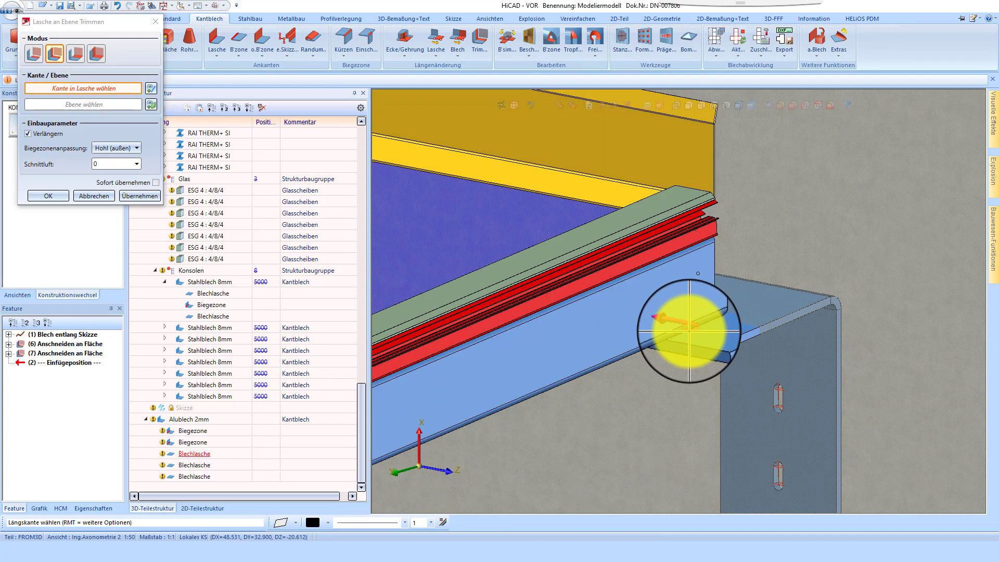
pyautogui.scroll(-5, 697, 336)
pyautogui.middleClick(691, 375)
pyautogui.scroll(-2, 800, 349)
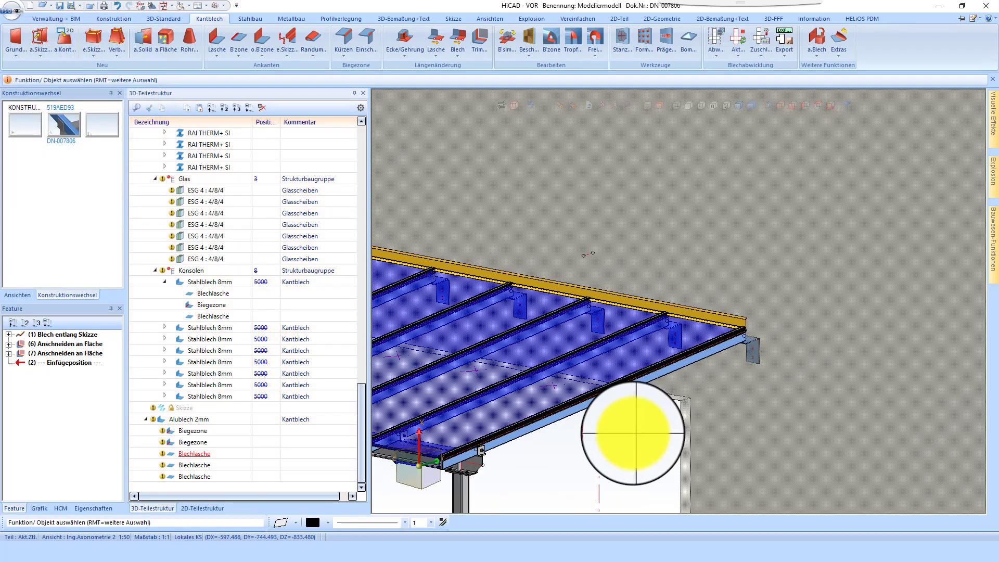
# Step: Define the Vorderansicht alignment of the Alublech 2mm flashing for derived drawings
pyautogui.scroll(6, 437, 469)
pyautogui.scroll(-7, 695, 420)
pyautogui.scroll(-8, 762, 416)
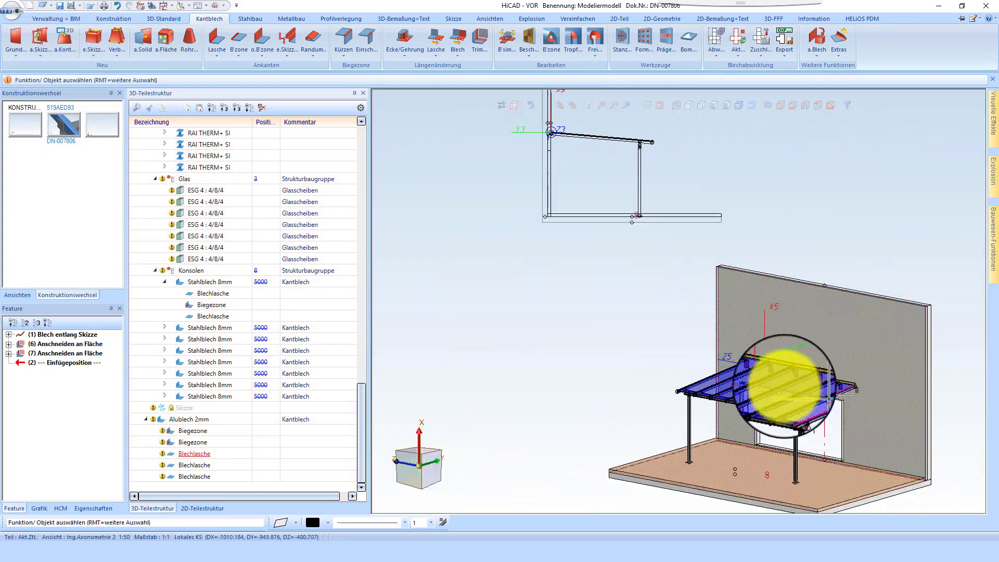
pyautogui.scroll(6, 718, 343)
pyautogui.scroll(5, 718, 343)
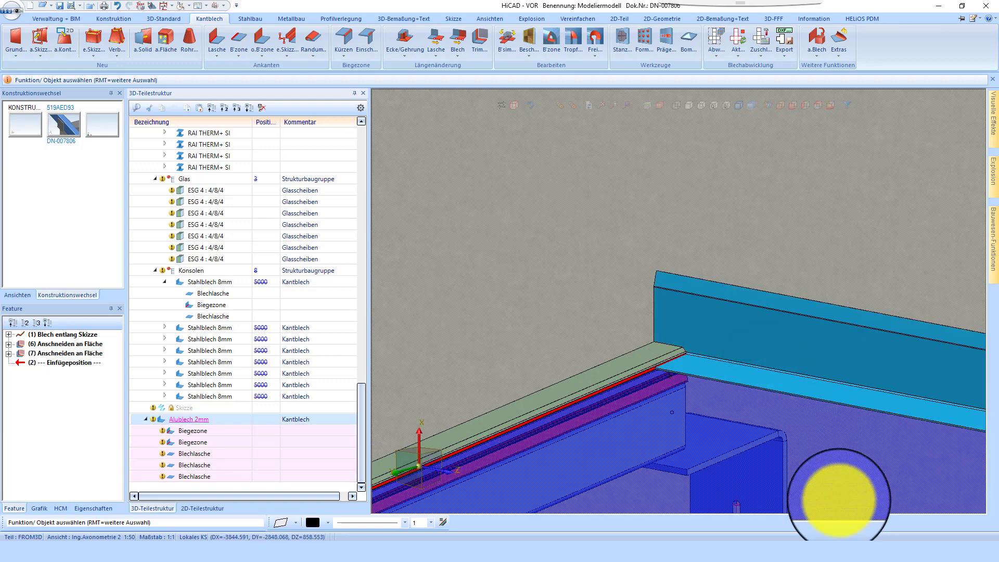
pyautogui.rightClick(741, 344)
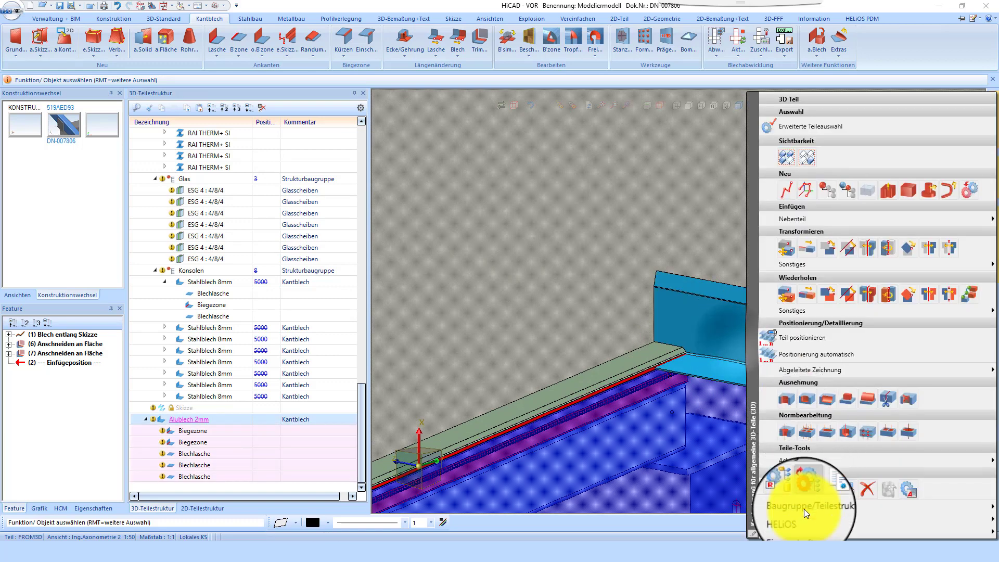
pyautogui.moveTo(798, 529)
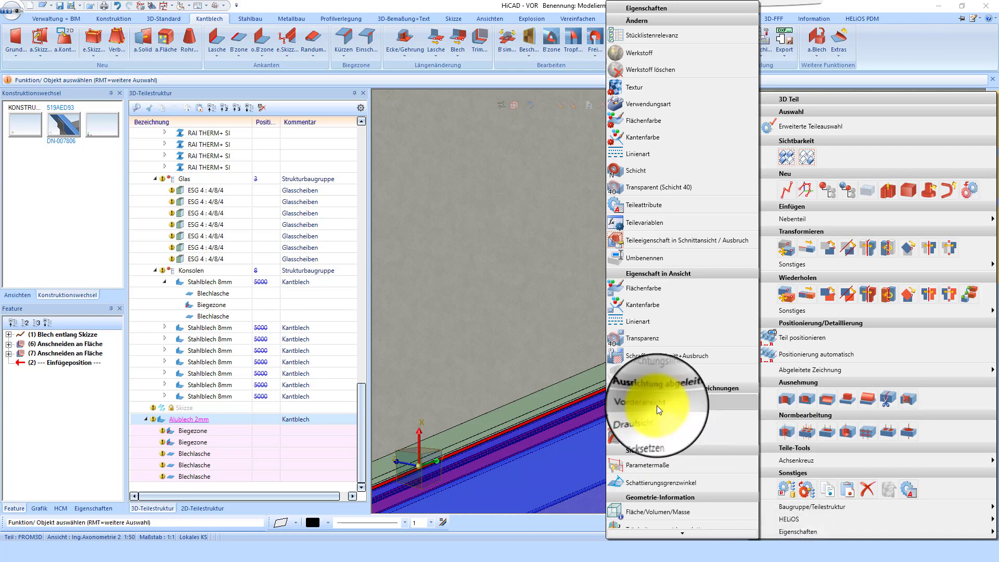
pyautogui.click(657, 411)
# Step: Delete the flashing's leftover sketch from the part structure
pyautogui.click(220, 416)
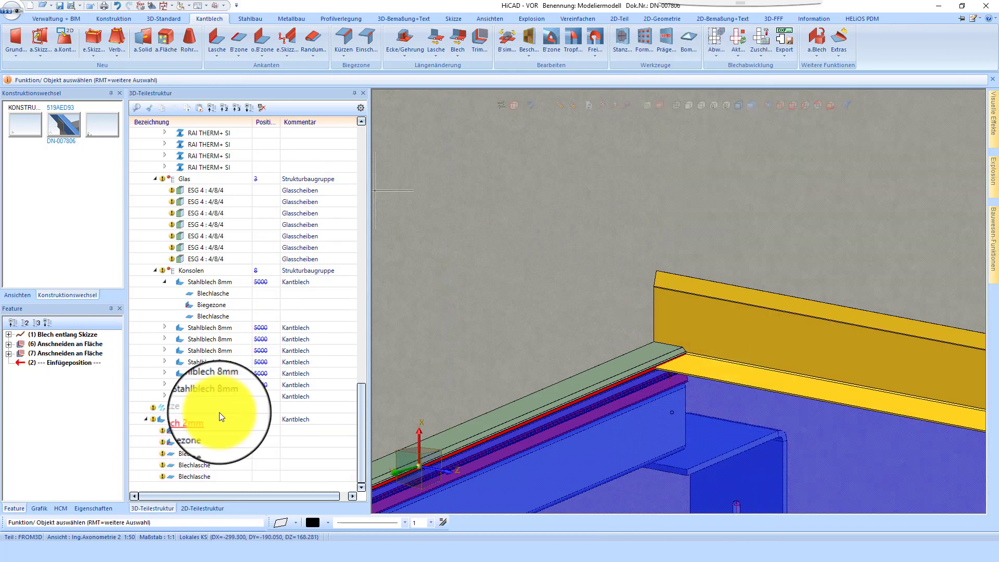
pyautogui.rightClick(208, 406)
pyautogui.click(328, 489)
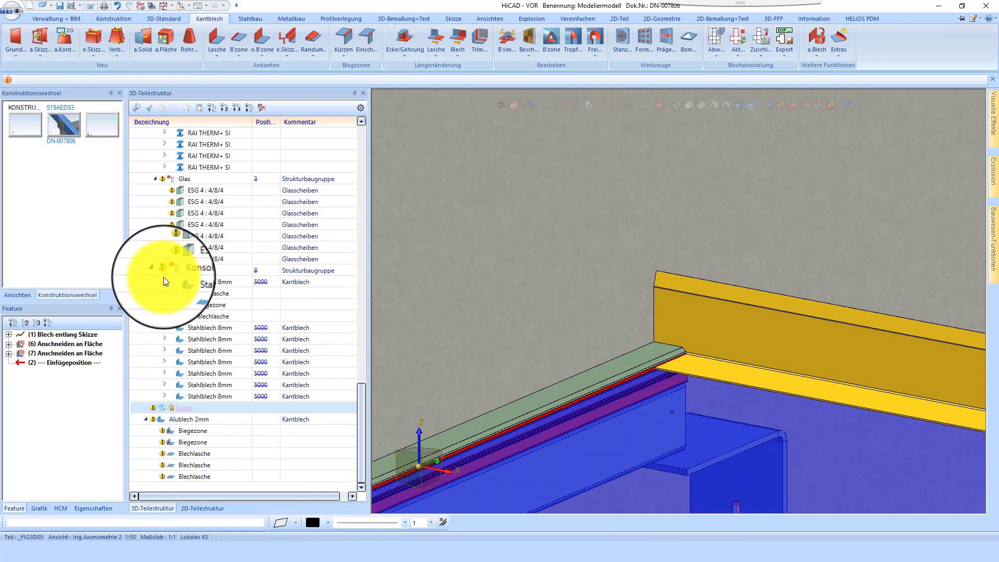
# Step: Save the construction so that its new parts receive their position numbers
pyautogui.doubleClick(166, 240)
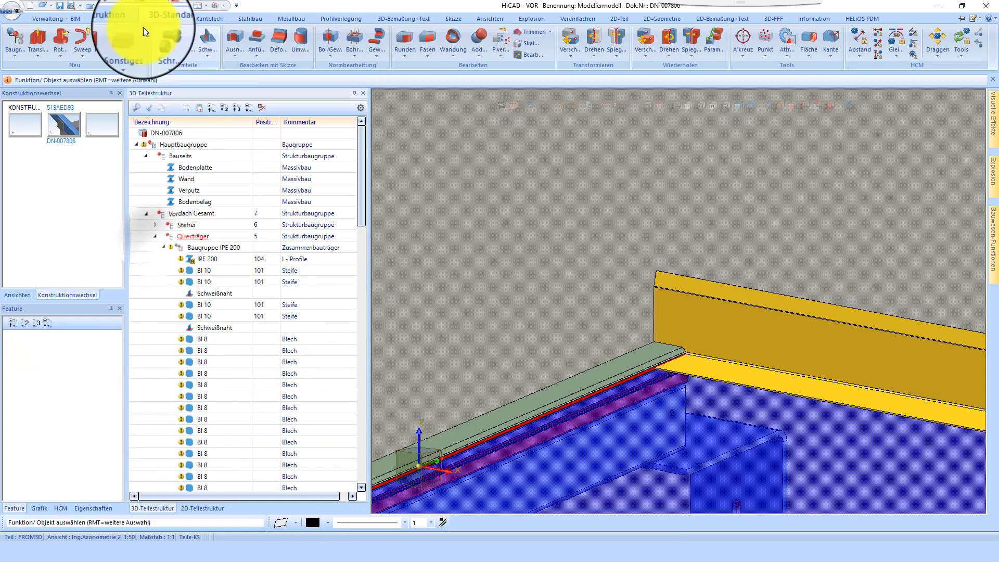
pyautogui.click(82, 19)
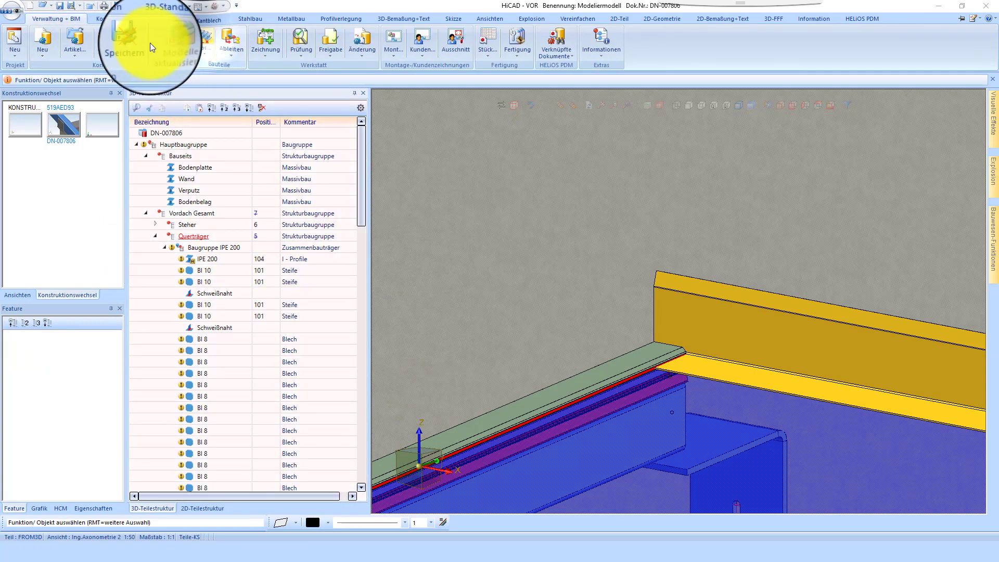
pyautogui.click(108, 35)
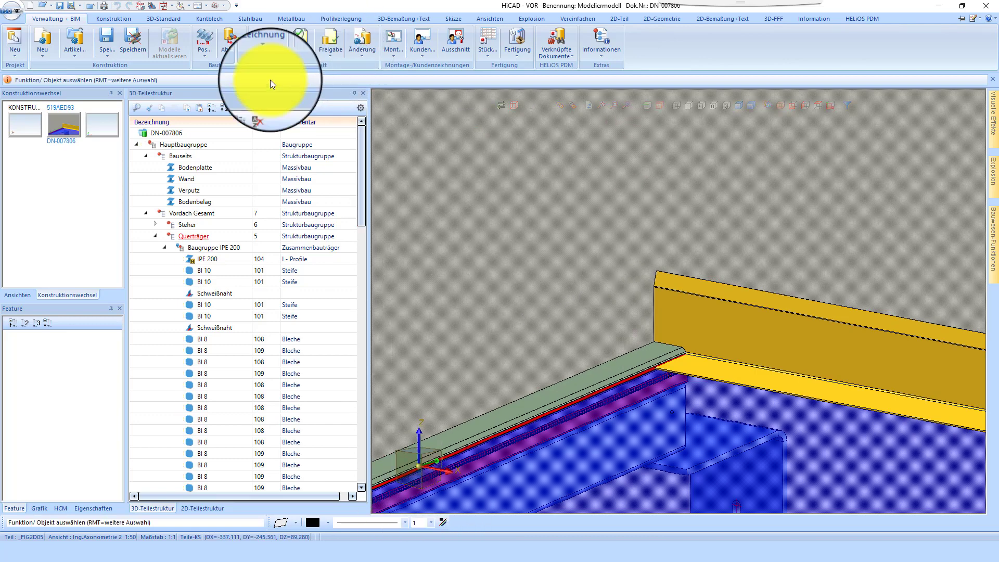
# Step: Update the outdated workshop drawings of the IPE 200 (position 104) and the Stahlblech 8mm bracket (position 5000)
pyautogui.click(270, 35)
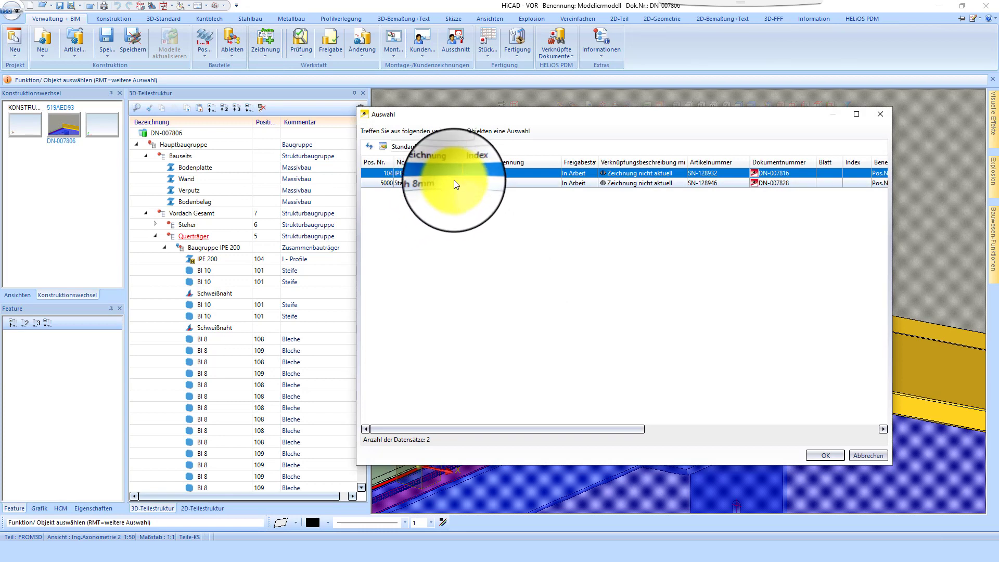
pyautogui.keyDown('ctrl'); pyautogui.click(453, 182); pyautogui.keyUp('ctrl')
pyautogui.click(825, 455)
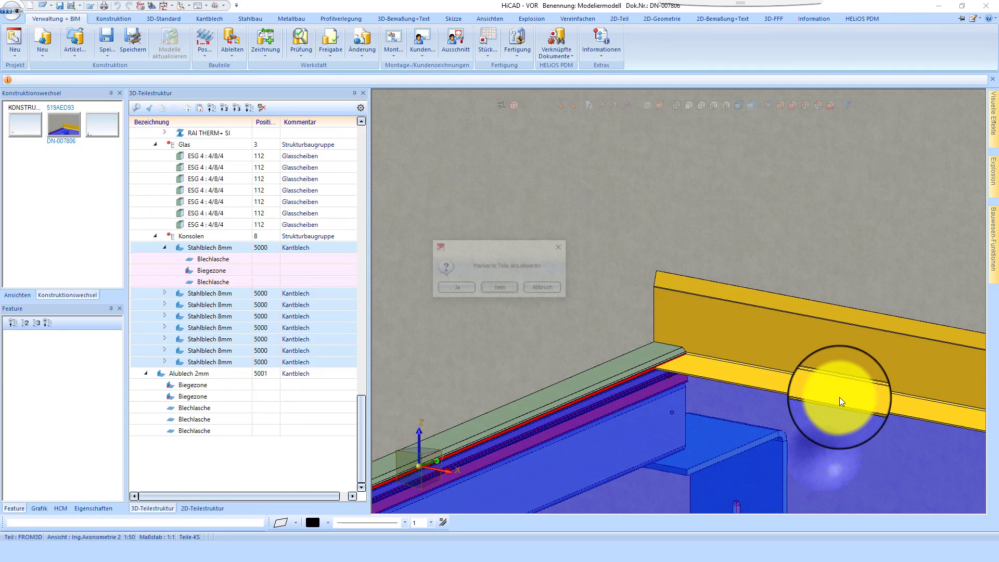
pyautogui.click(452, 290)
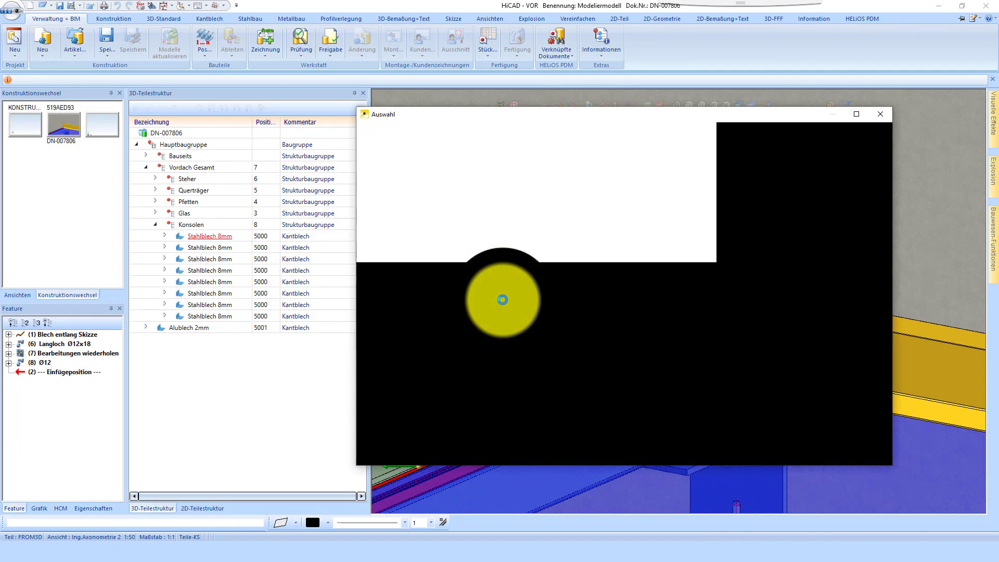
# Step: Create workshop drawings for all listed parts without a drawing, from position 105 through 5001
pyautogui.keyDown('shift'); pyautogui.click(462, 245); pyautogui.keyUp('shift')
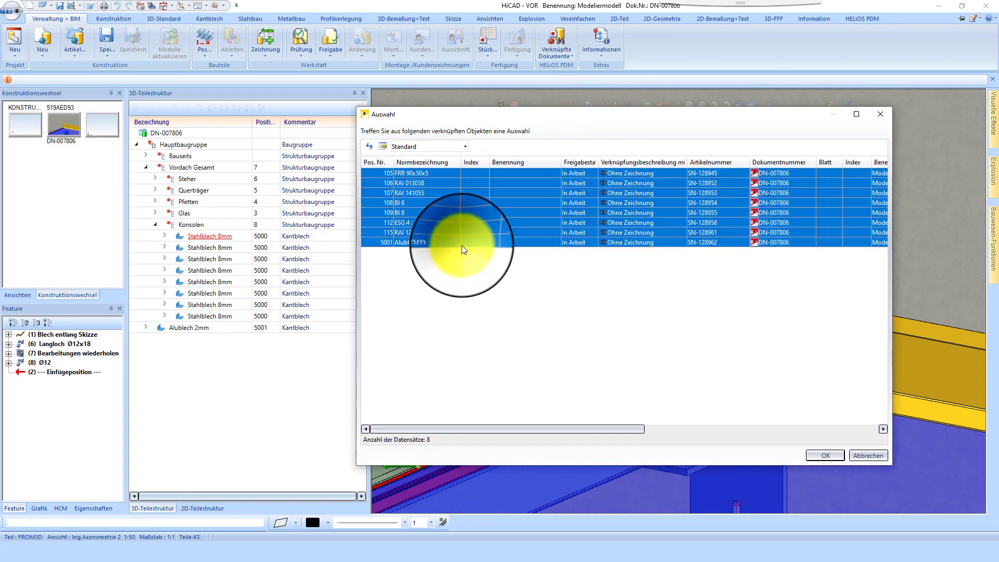
pyautogui.click(825, 456)
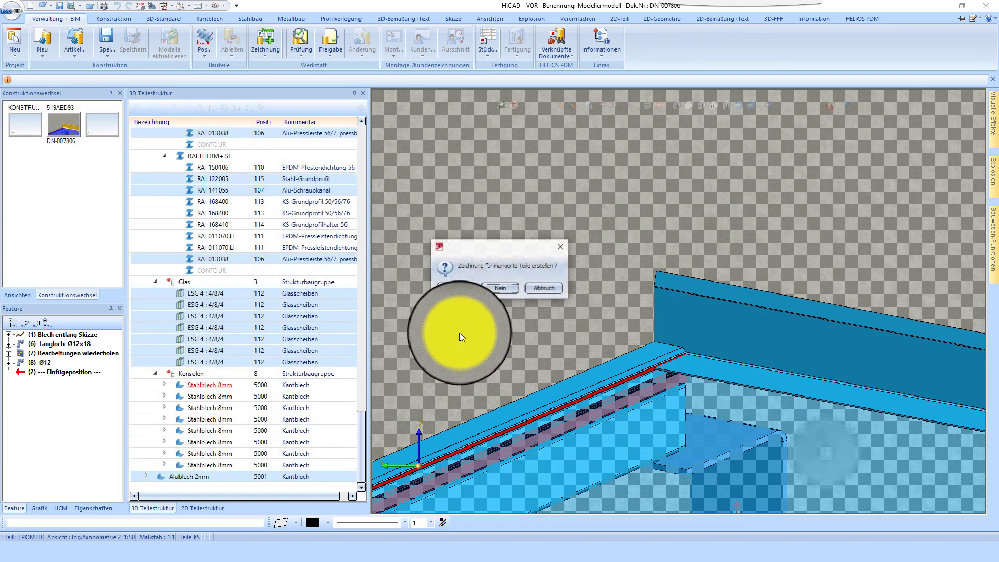
pyautogui.click(460, 288)
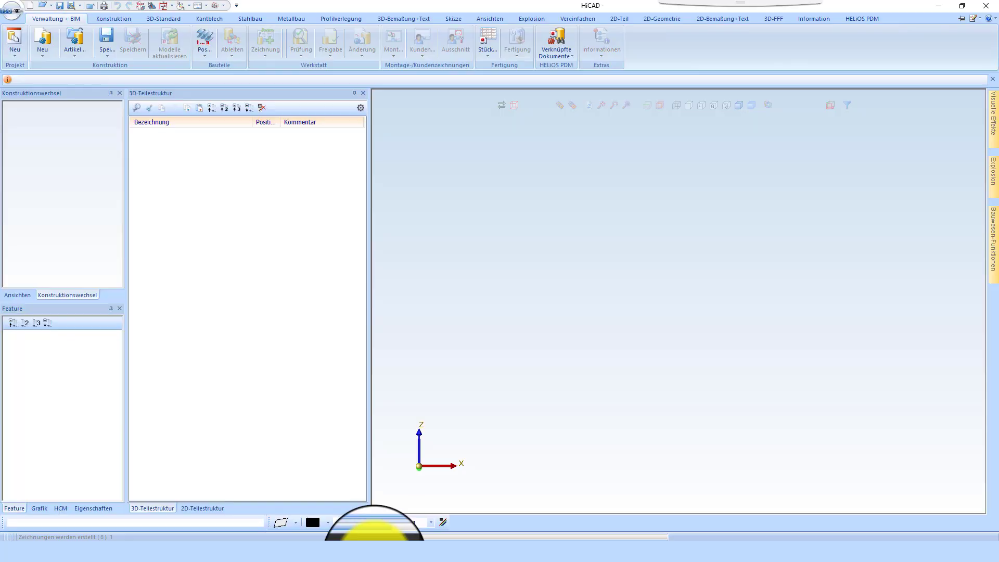
# Step: Switch to HELiOS Desktop, refresh the PDF-Daten document list and show the documents of the VOR project
pyautogui.click(373, 553)
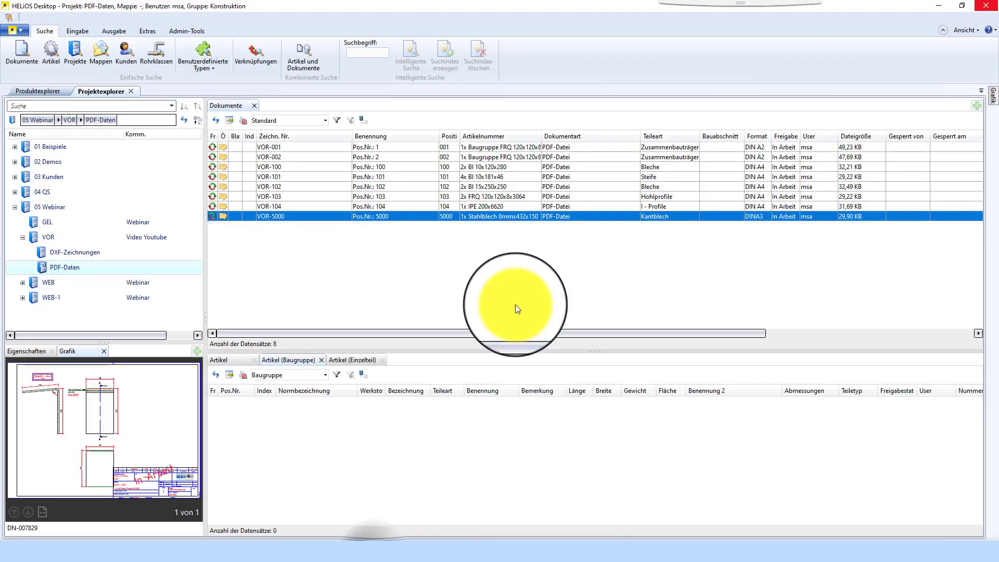
pyautogui.click(215, 121)
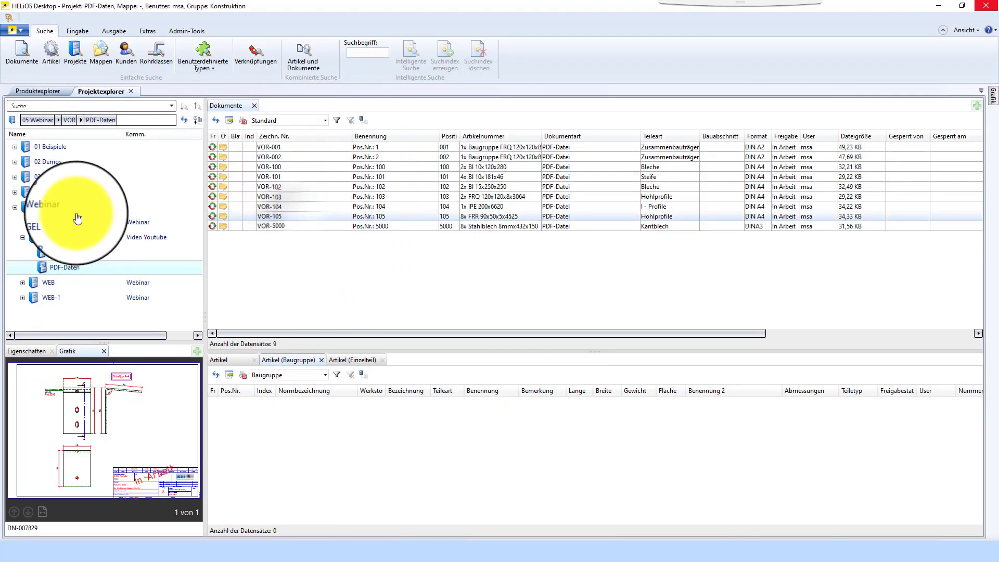
pyautogui.click(52, 236)
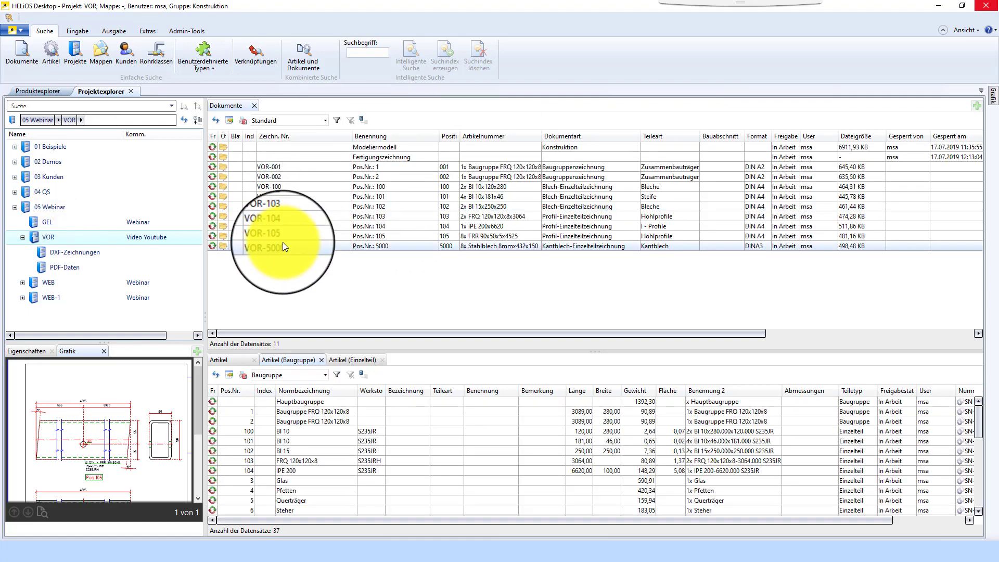
# Step: Open drawing VOR-105 and examine its views, dimensions and title block
pyautogui.doubleClick(283, 238)
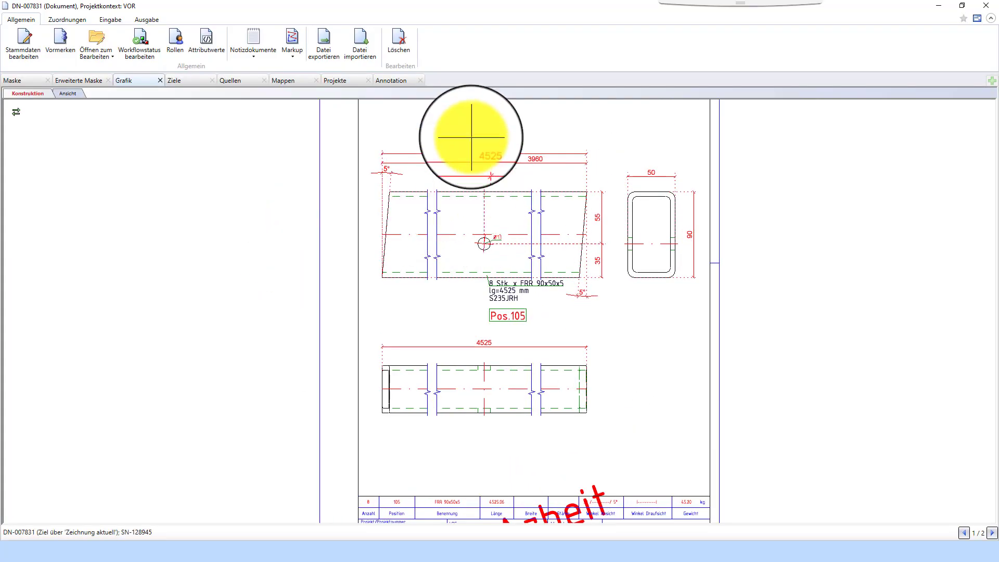
pyautogui.scroll(-4, 468, 161)
pyautogui.scroll(3, 494, 442)
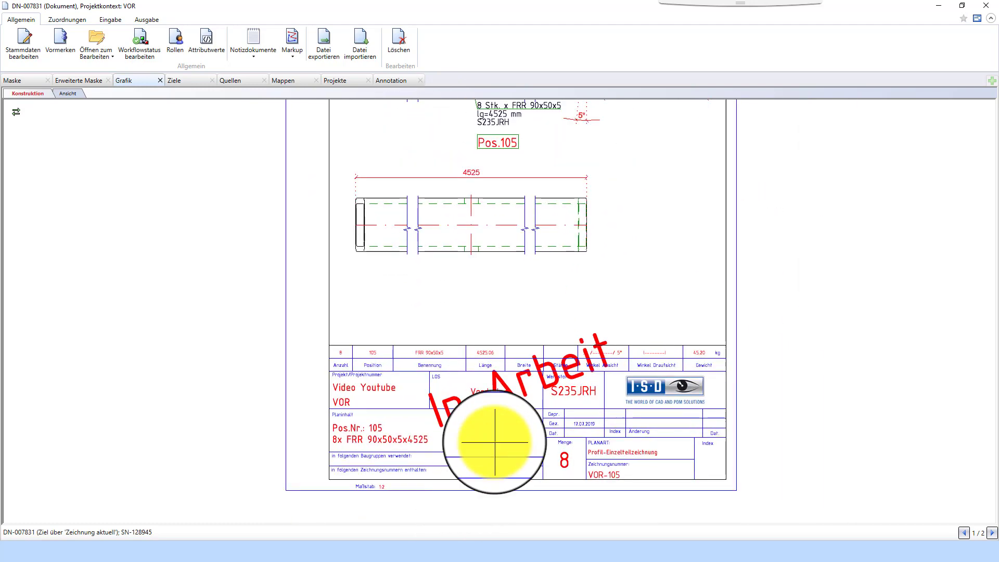
pyautogui.scroll(-3, 479, 437)
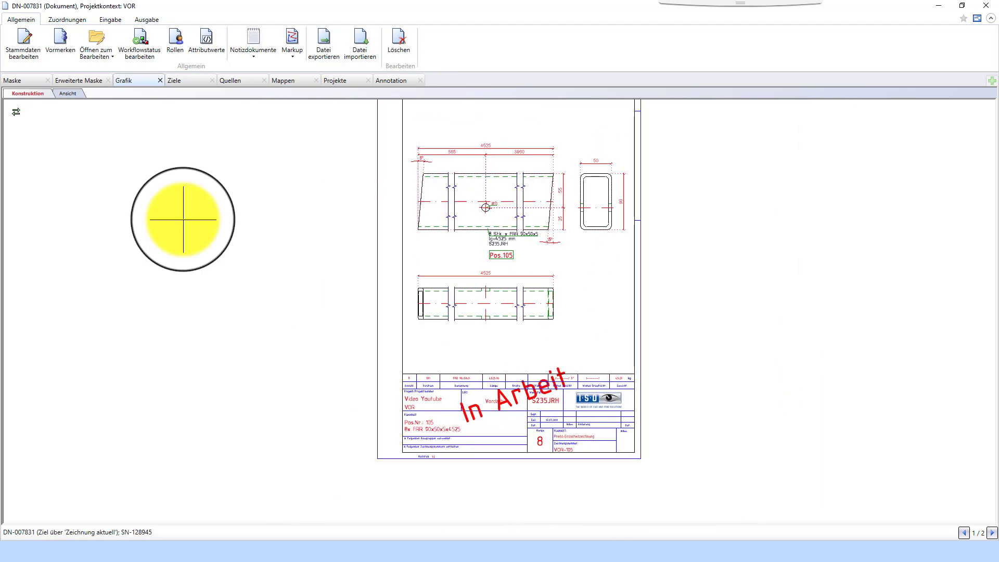
# Step: View the 3D model of the position 105 hollow profile in the document's graphic preview, and close the document
pyautogui.click(68, 93)
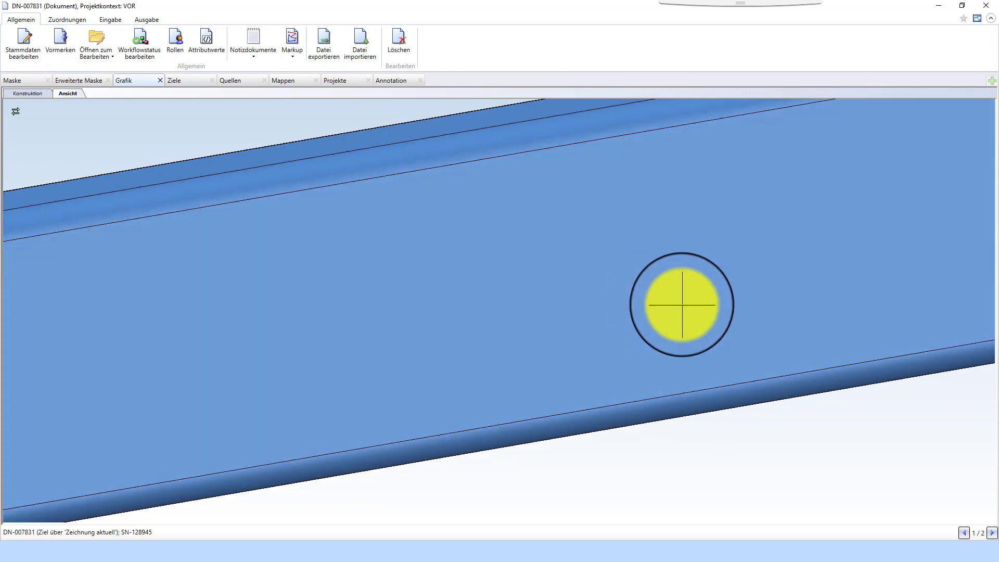
pyautogui.scroll(5, 435, 328)
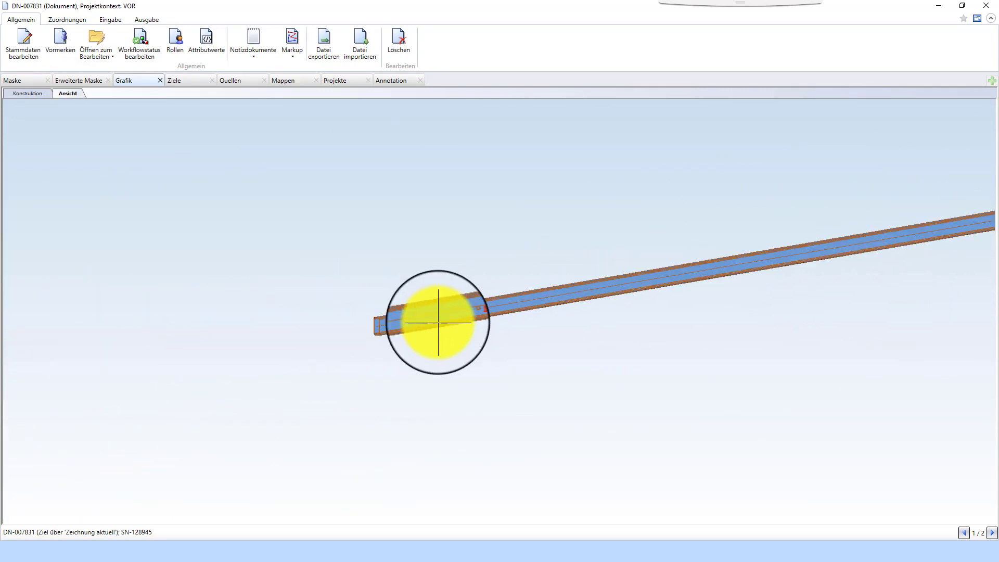
pyautogui.moveTo(401, 328); pyautogui.dragTo(685, 168, button='middle')
pyautogui.click(988, 7)
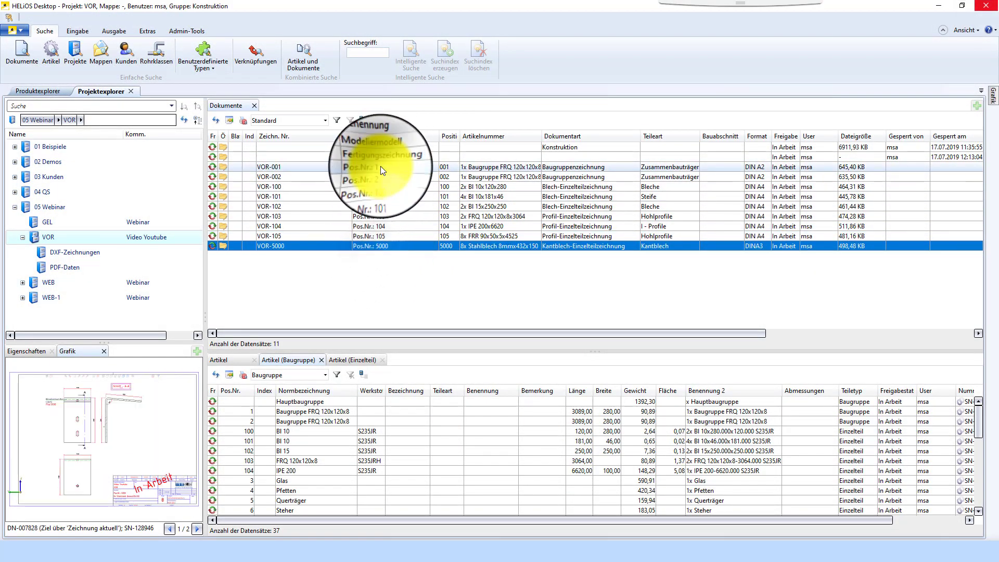
# Step: Open assembly drawing VOR-001, inspect its 3D model with the end plates and holes, and close the document
pyautogui.click(380, 167)
pyautogui.doubleClick(325, 168)
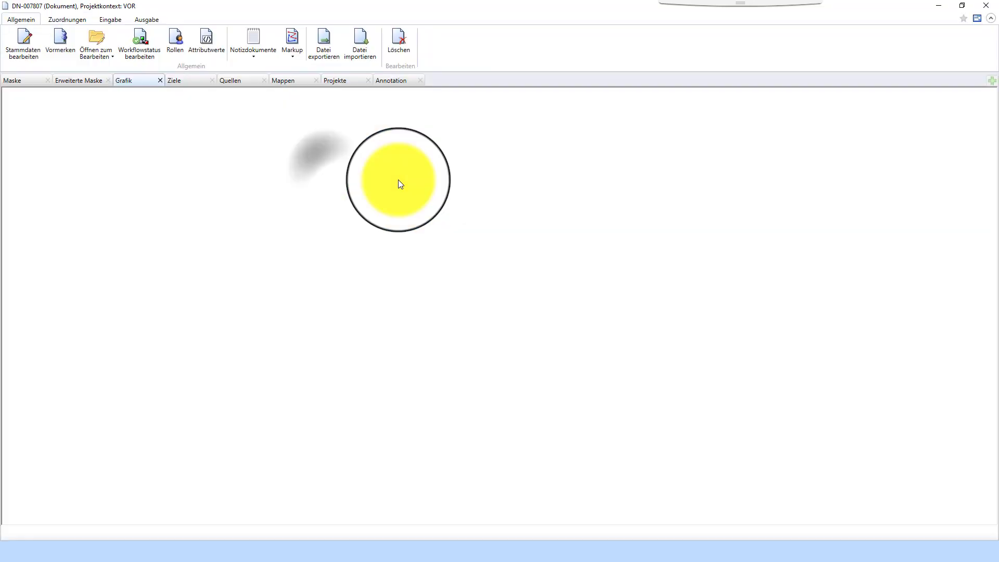
pyautogui.click(67, 93)
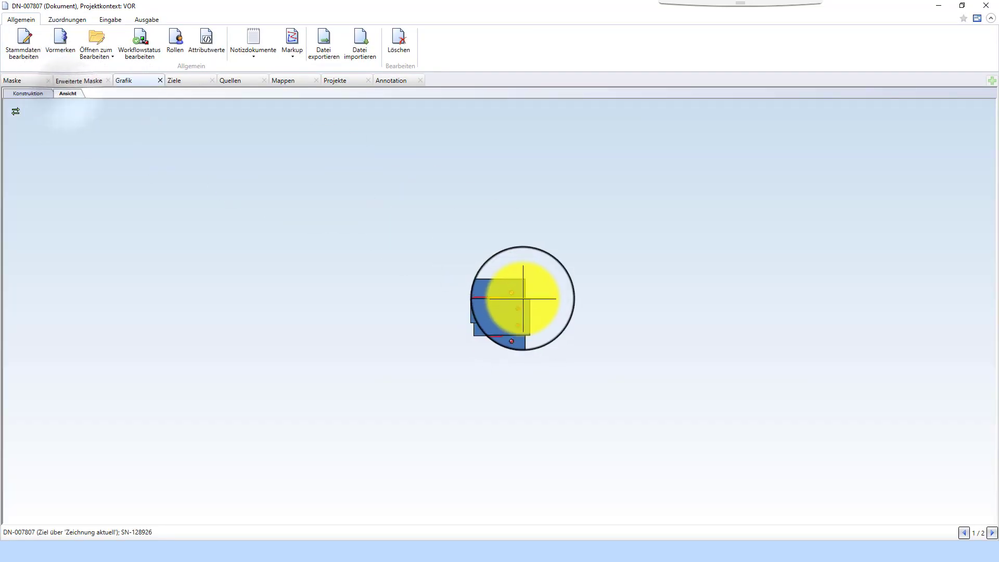
pyautogui.moveTo(528, 305); pyautogui.dragTo(544, 336)
pyautogui.scroll(7, 847, 235)
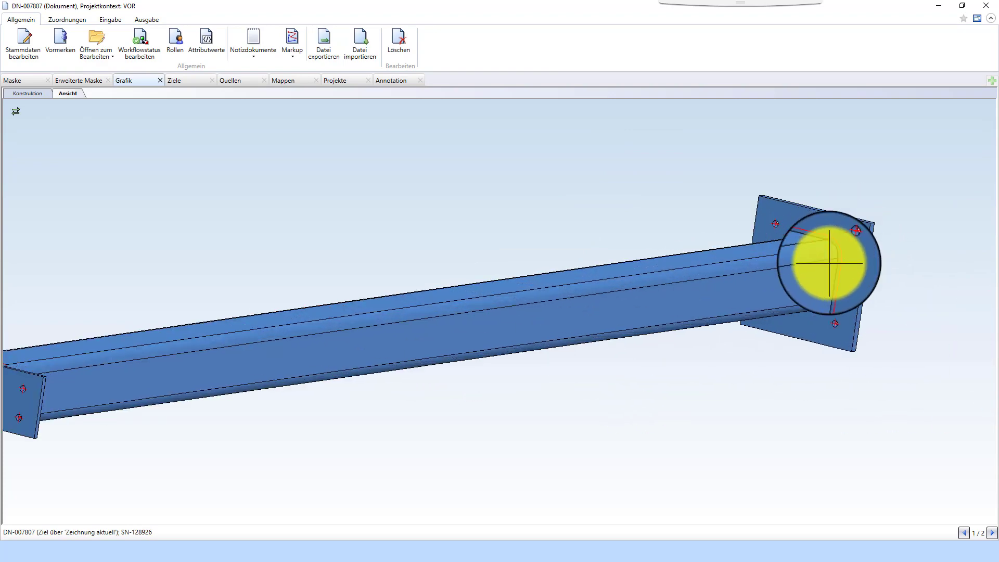
pyautogui.moveTo(817, 289); pyautogui.dragTo(936, 4)
pyautogui.scroll(-5, 847, 290)
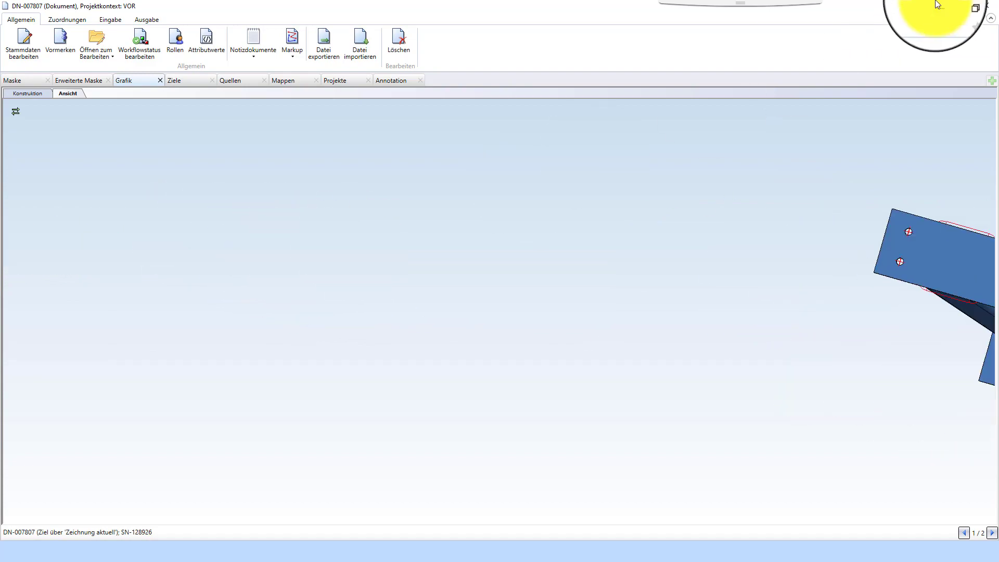
pyautogui.click(985, 15)
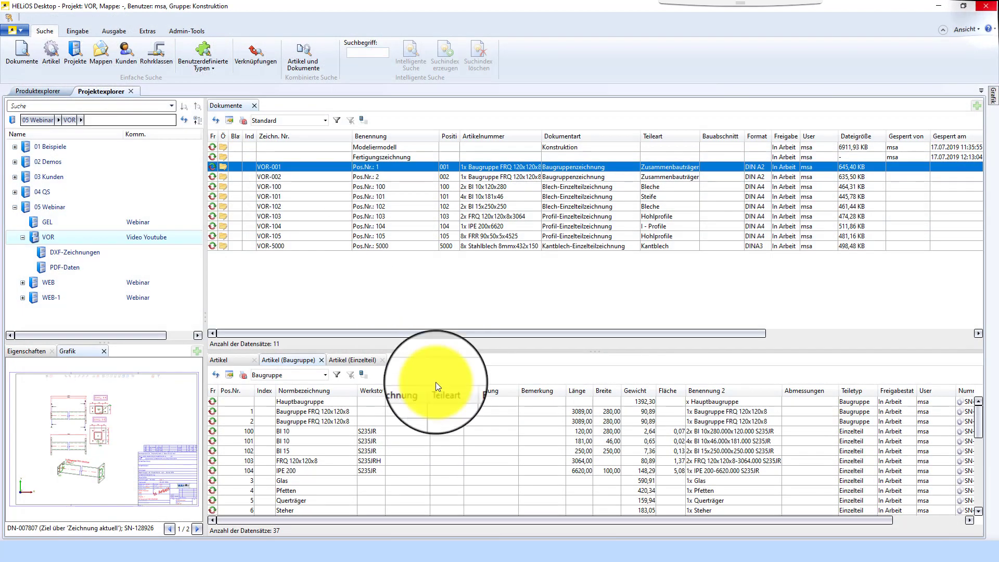
# Step: Refresh the product structure and show the linked documents of the first Stahlblech 8mm (position 5000) under Konsolen
pyautogui.click(45, 92)
pyautogui.click(311, 120)
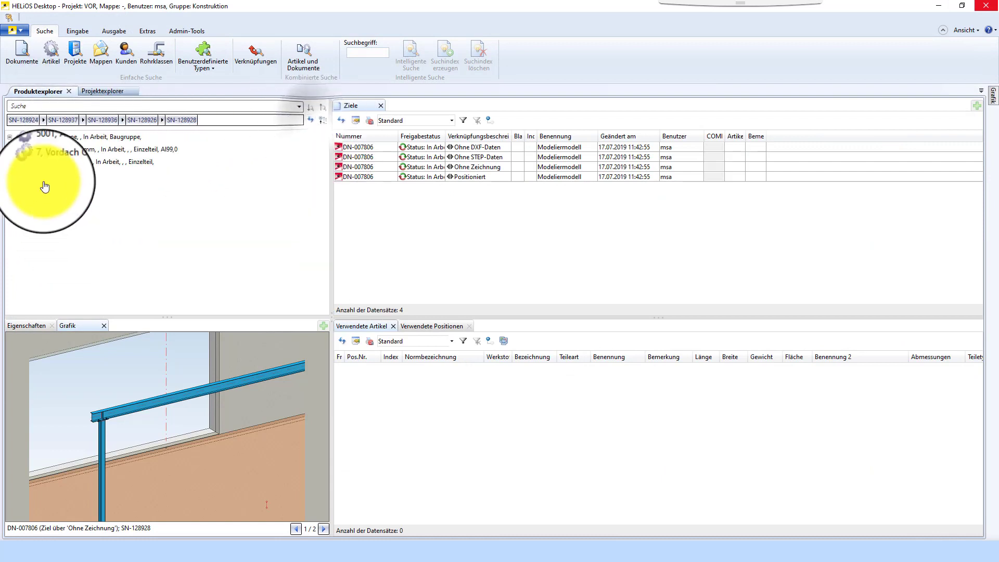
pyautogui.click(28, 211)
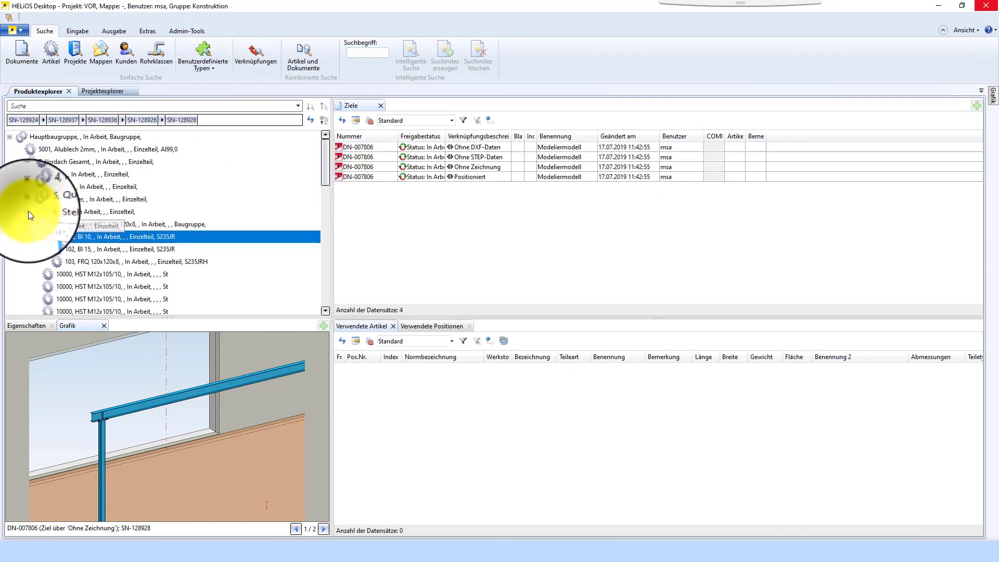
pyautogui.click(28, 224)
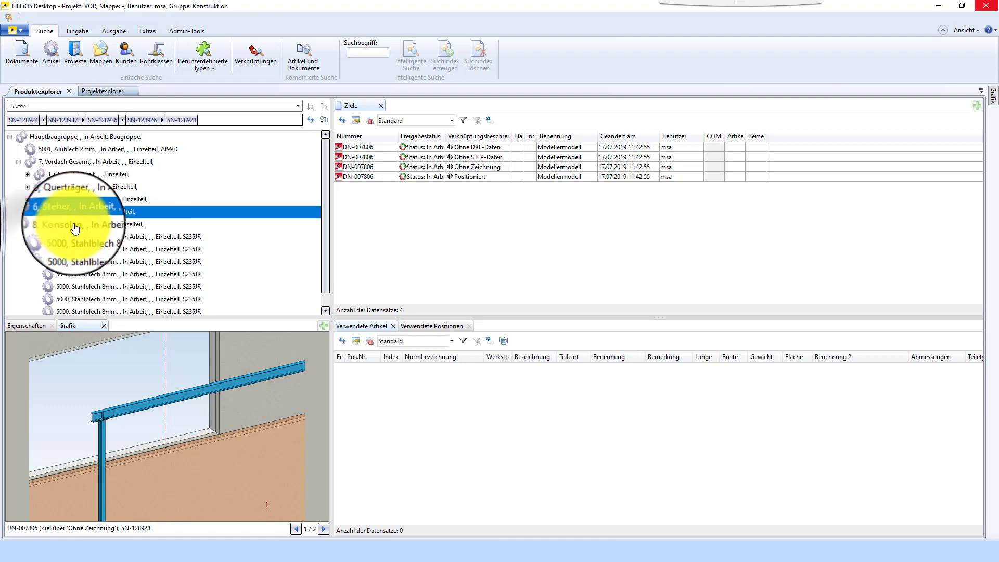
pyautogui.click(79, 224)
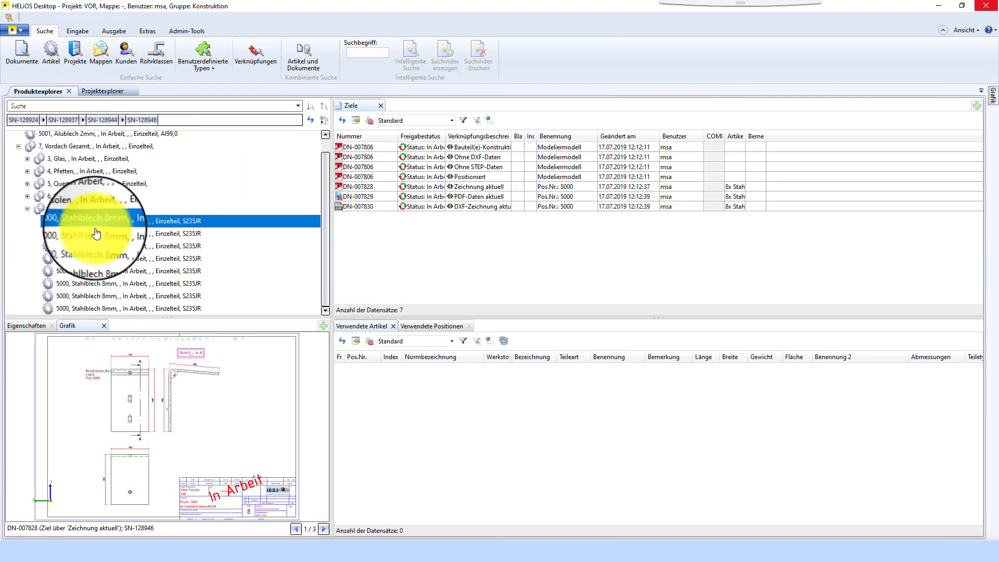
pyautogui.click(64, 208)
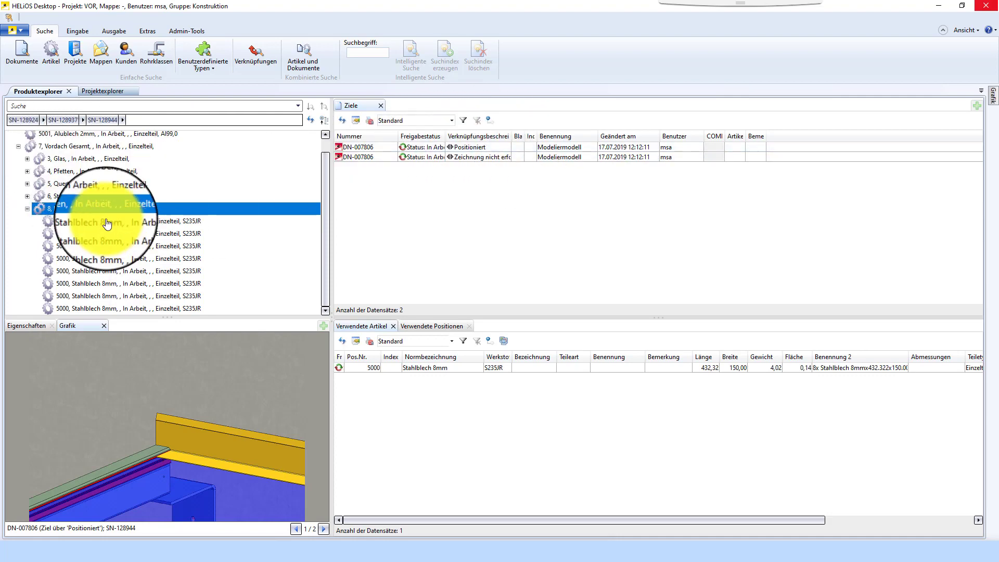
pyautogui.click(69, 224)
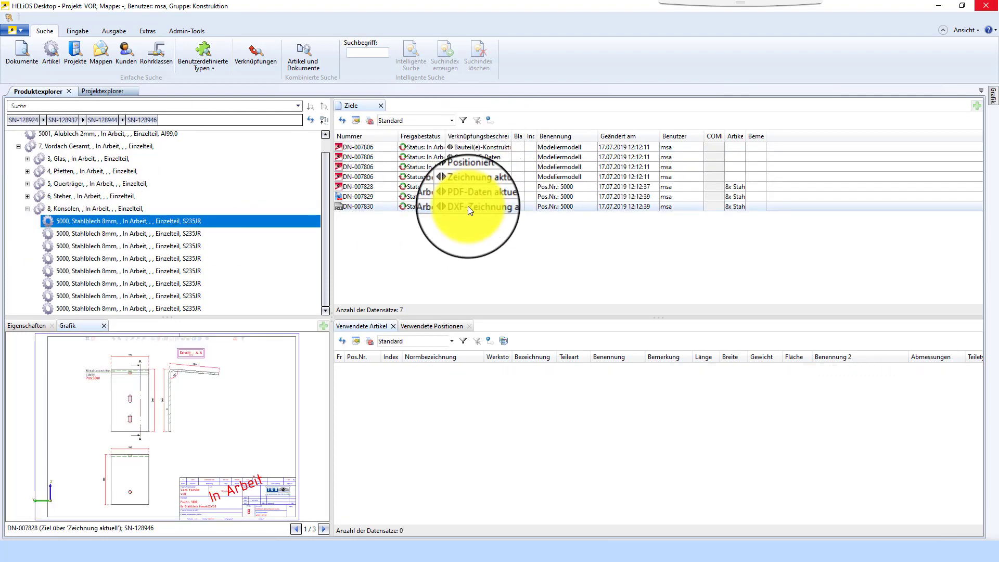
# Step: Widen the link description column, view the bracket's linked DXF drawing, and close it
pyautogui.moveTo(512, 135); pyautogui.dragTo(550, 135)
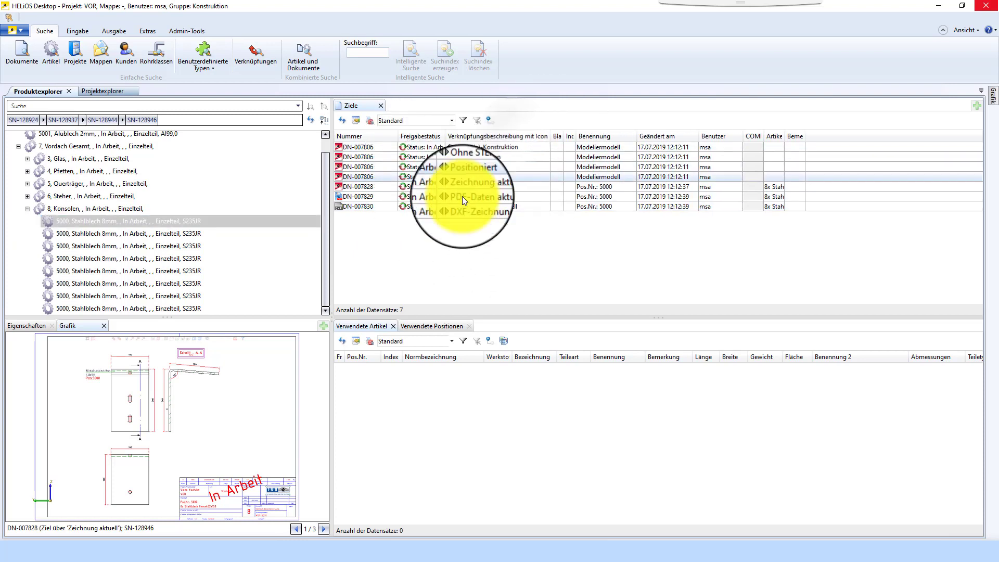
pyautogui.click(453, 210)
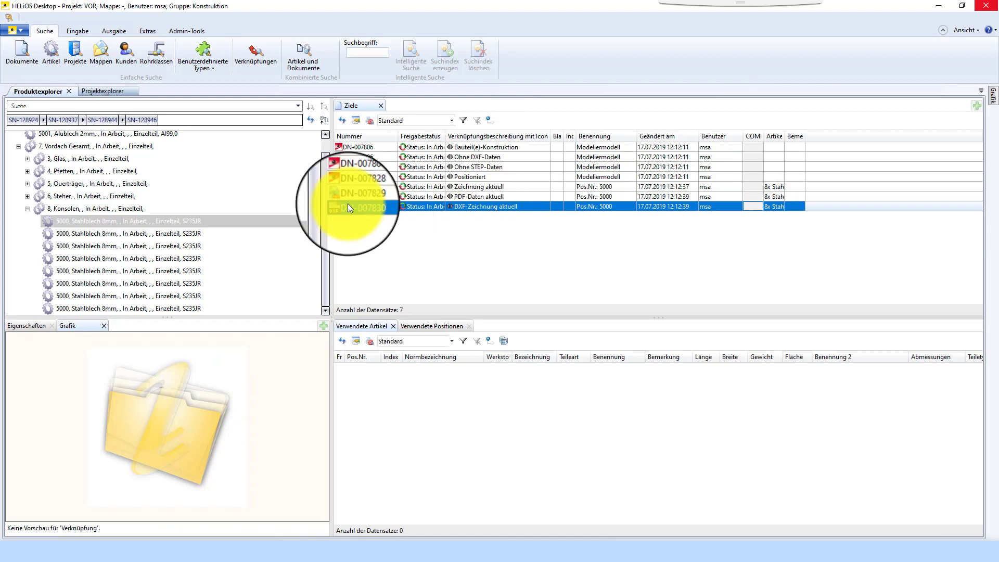
pyautogui.doubleClick(363, 206)
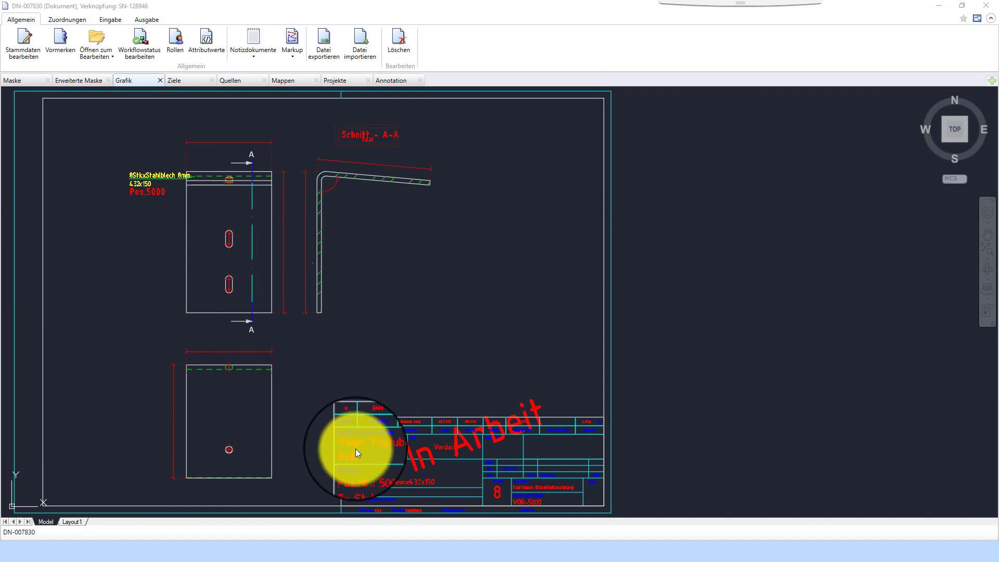
pyautogui.click(986, 5)
# Step: View the bracket's linked PDF drawing, close it, and refresh the linked documents list
pyautogui.doubleClick(367, 197)
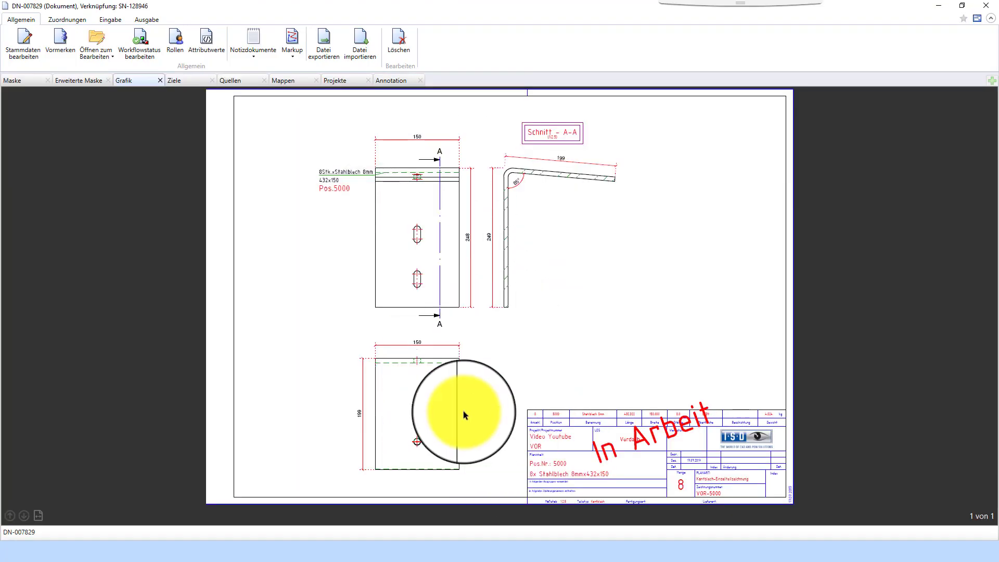
pyautogui.click(986, 5)
pyautogui.click(374, 185)
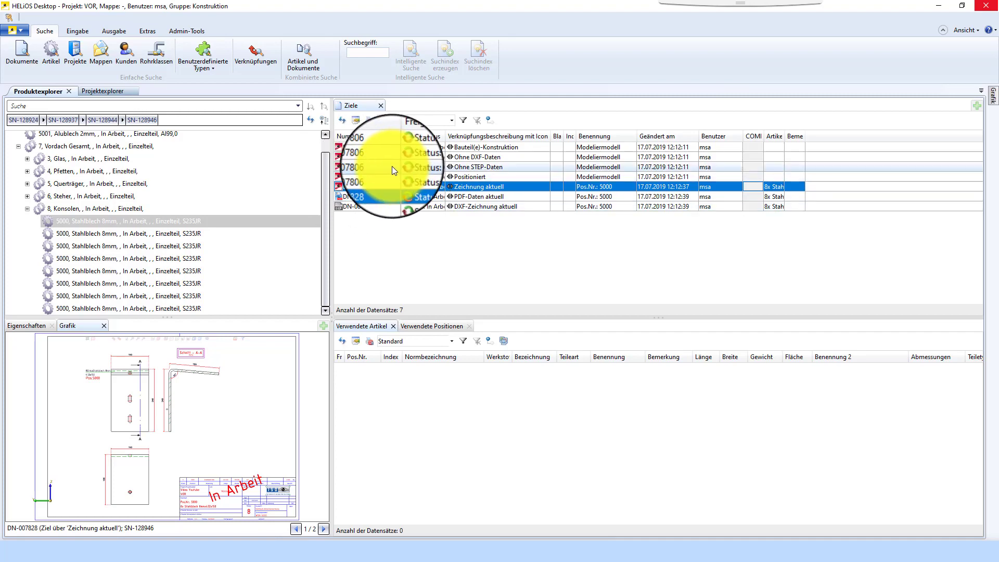
pyautogui.click(341, 121)
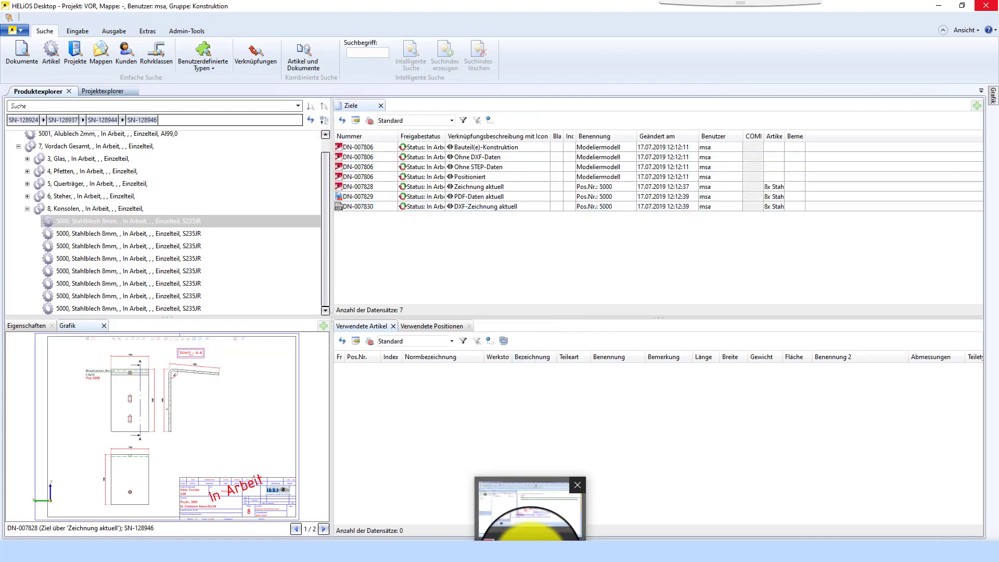
pyautogui.rightClick(530, 557)
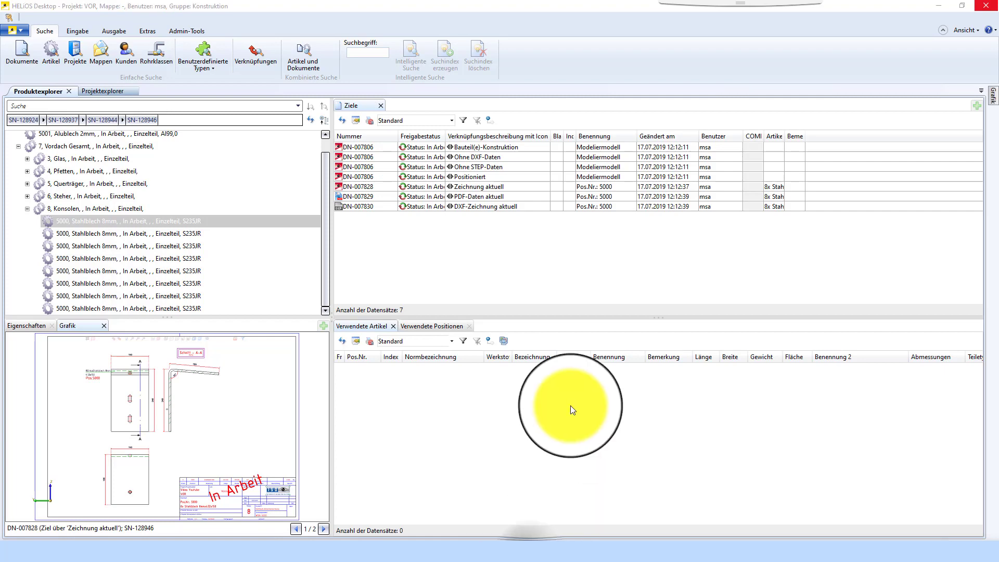
# Step: Expand Steher and check the linked documents of assembly FRQ 120x120x8 (position 1) and plate Bl 10 (position 100)
pyautogui.click(25, 198)
pyautogui.click(27, 196)
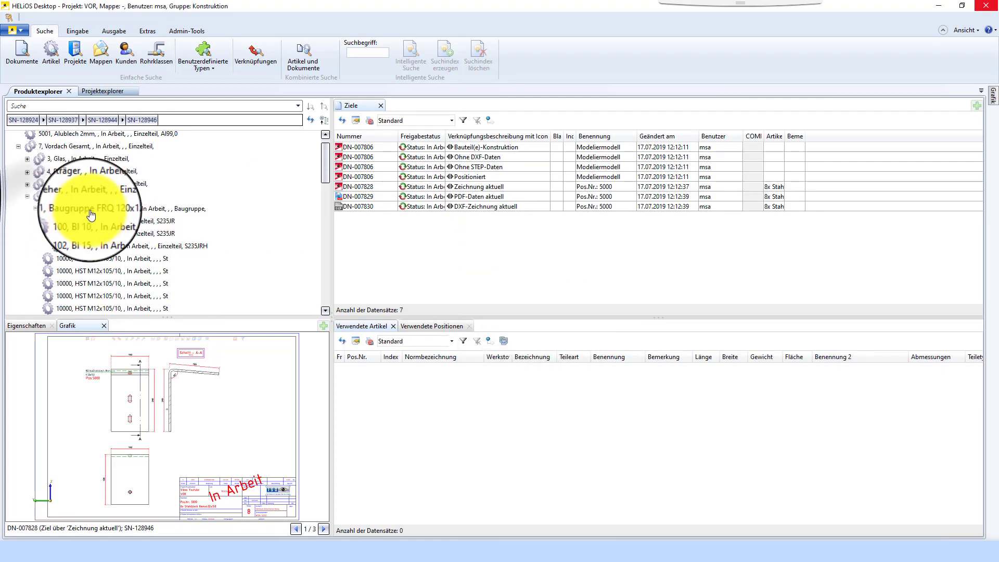
pyautogui.click(106, 211)
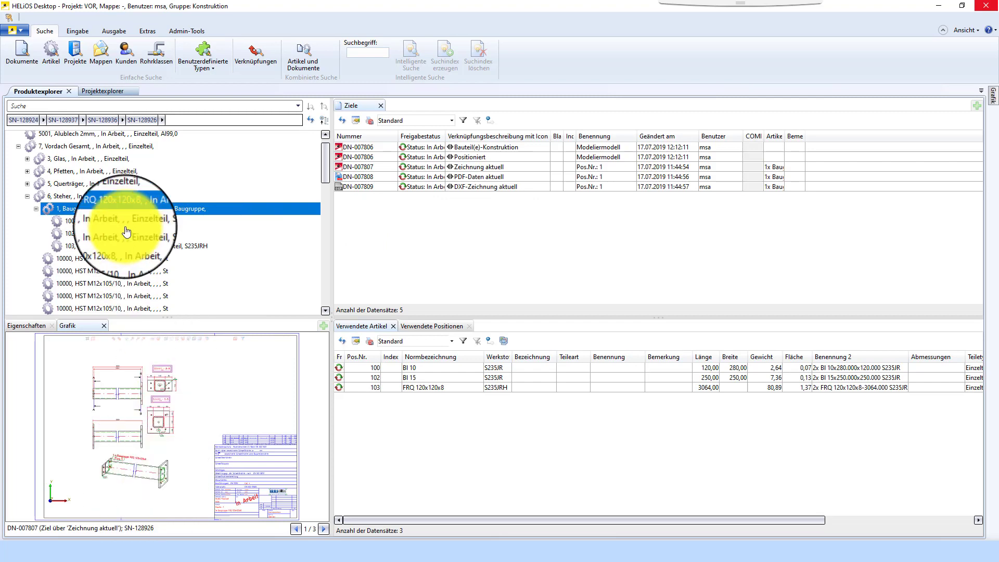
pyautogui.click(107, 221)
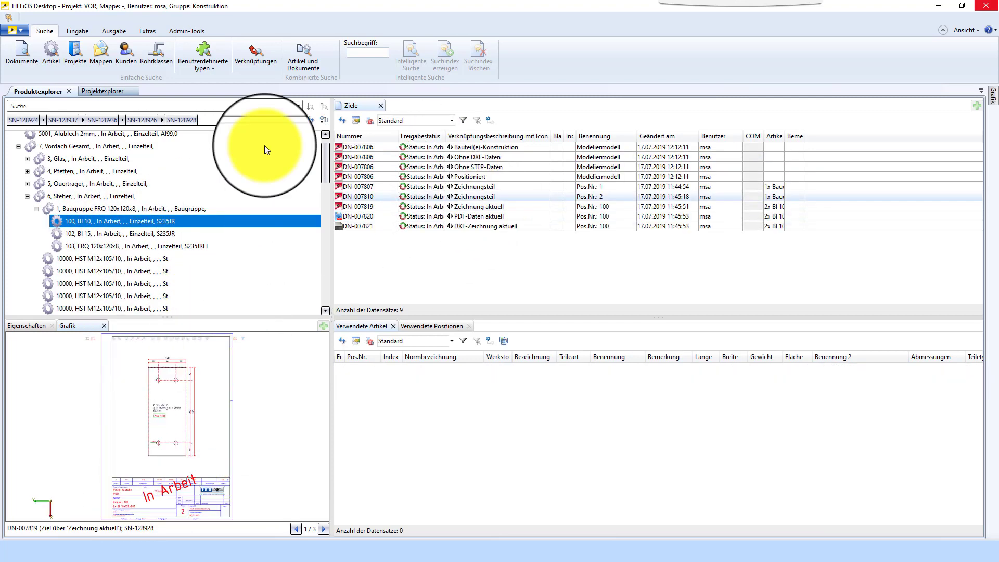
pyautogui.scroll(2, 86, 223)
# Step: Select the Hauptbaugruppe and look through its output options without running any of them
pyautogui.click(66, 137)
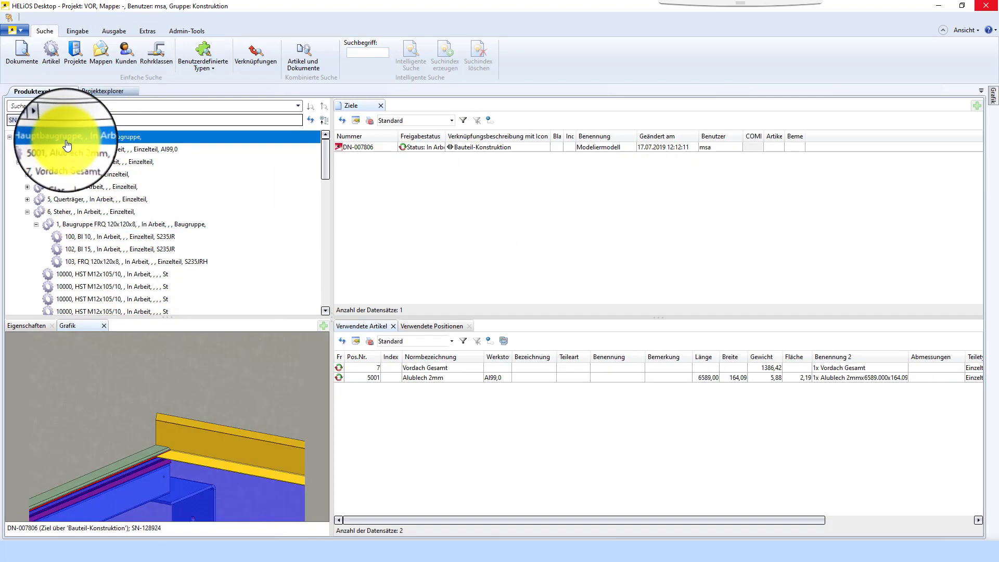
pyautogui.rightClick(66, 139)
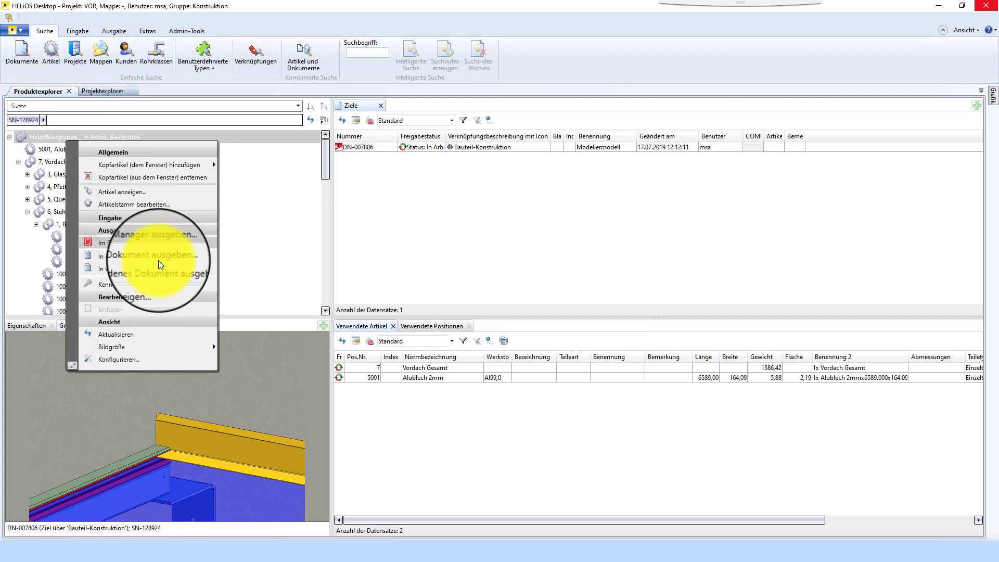
pyautogui.click(559, 240)
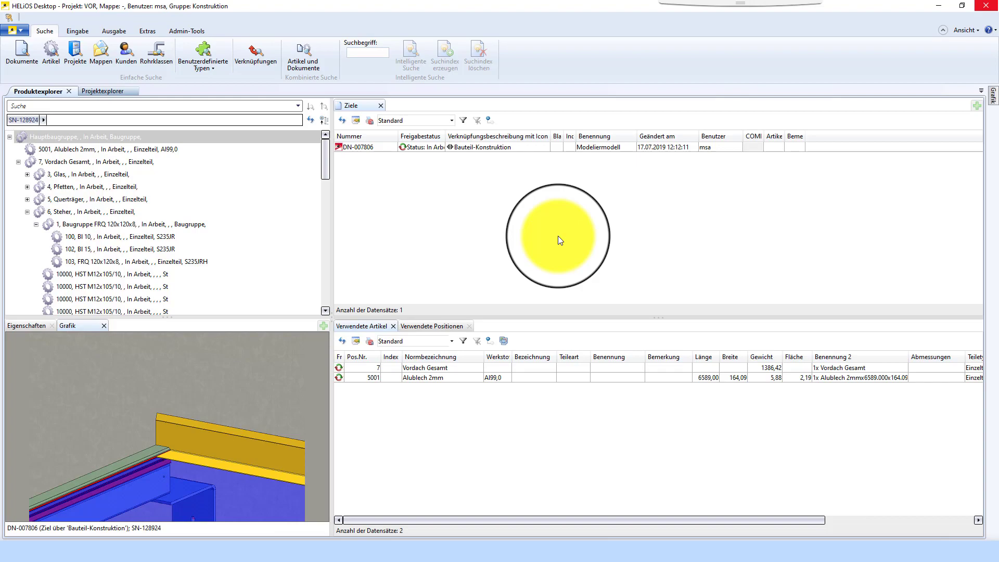
# Step: Switch to HiCAD and acknowledge the document attribute length warning so the drawing generation continues
pyautogui.click(529, 556)
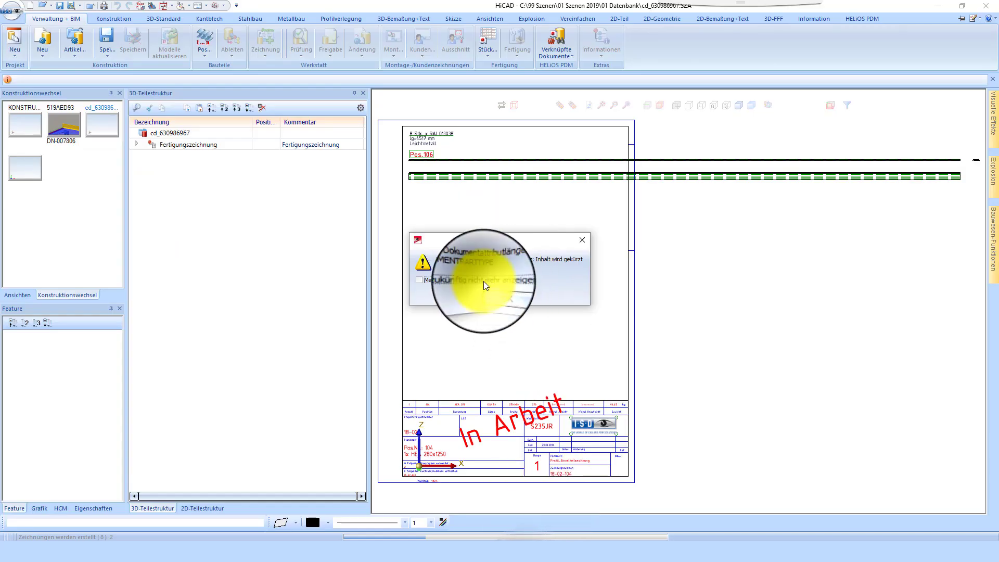
pyautogui.click(496, 307)
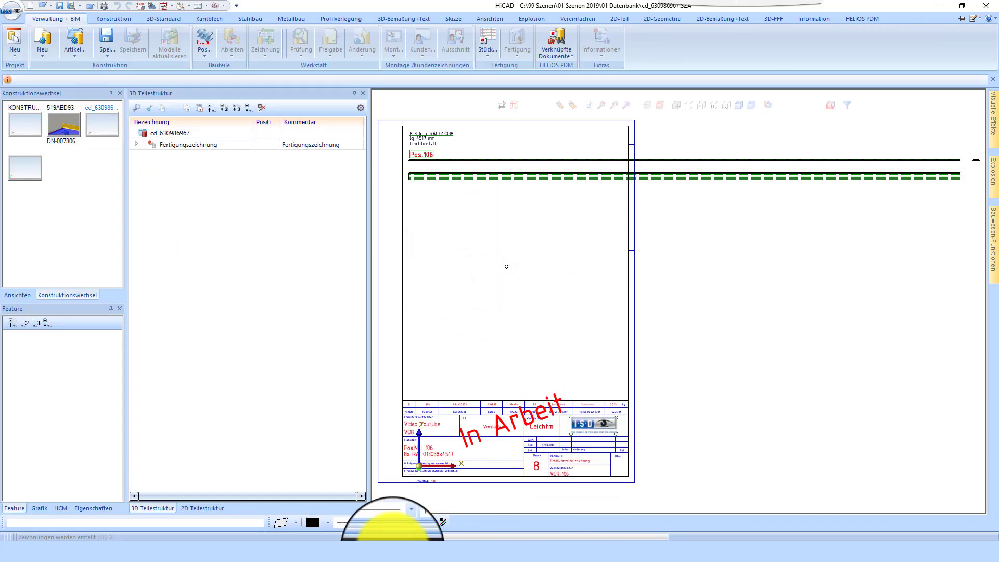